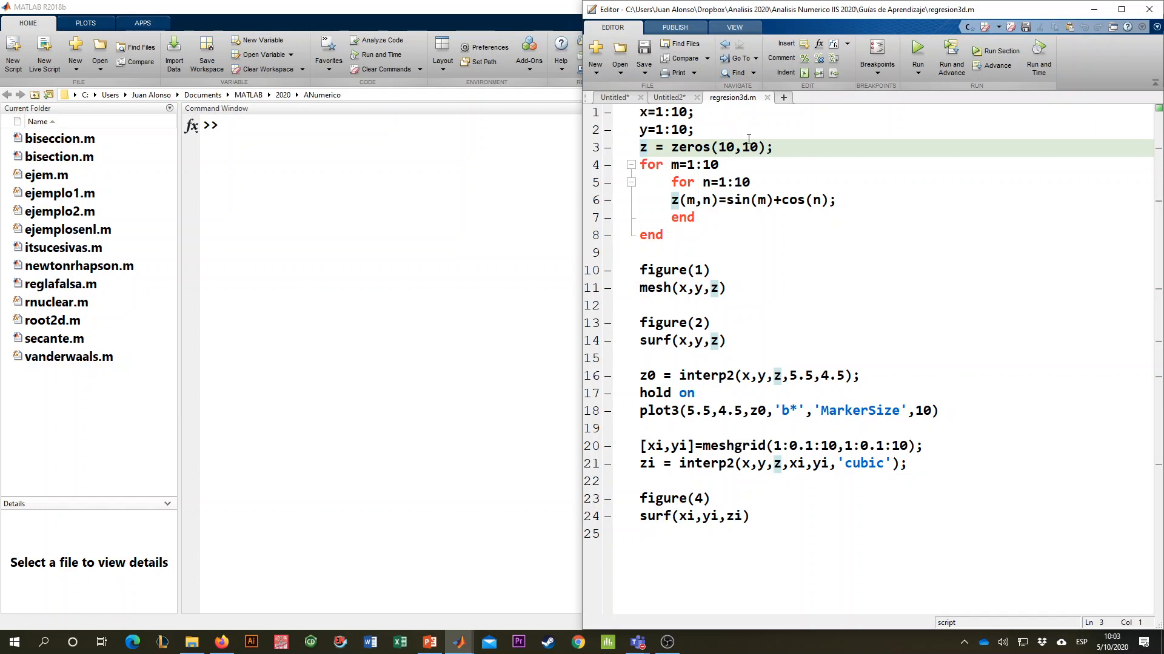
- Add spaces around the equals signs in the m and n for-loop headers
click(712, 165)
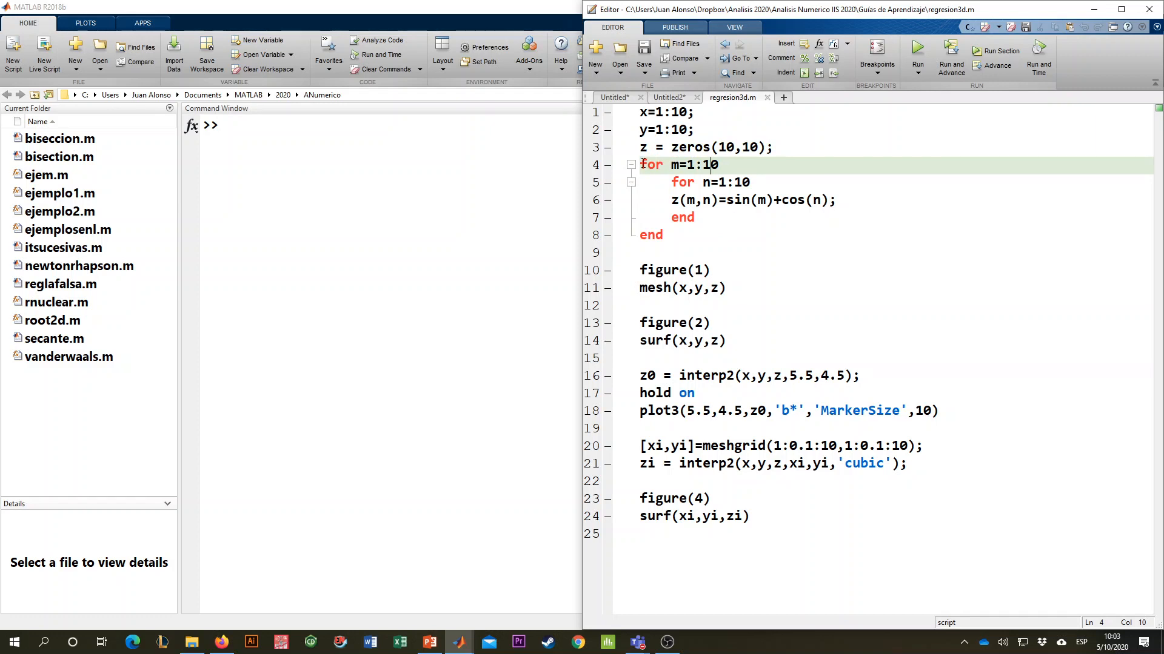
click(680, 164)
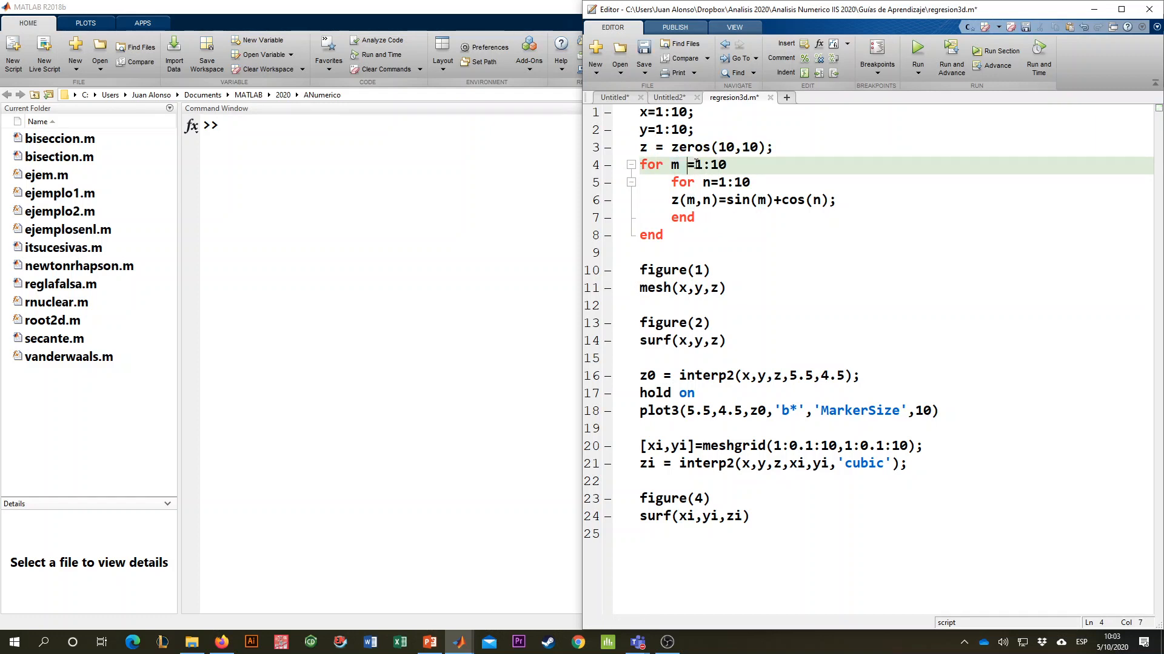
click(696, 165)
click(714, 180)
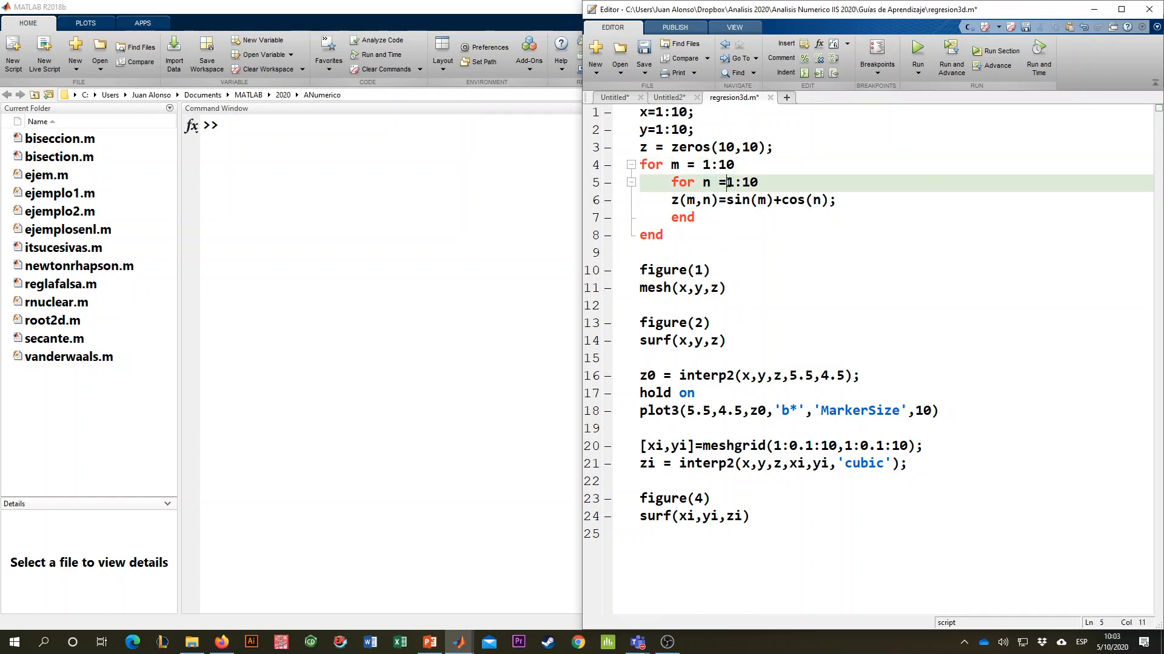
click(727, 182)
click(725, 202)
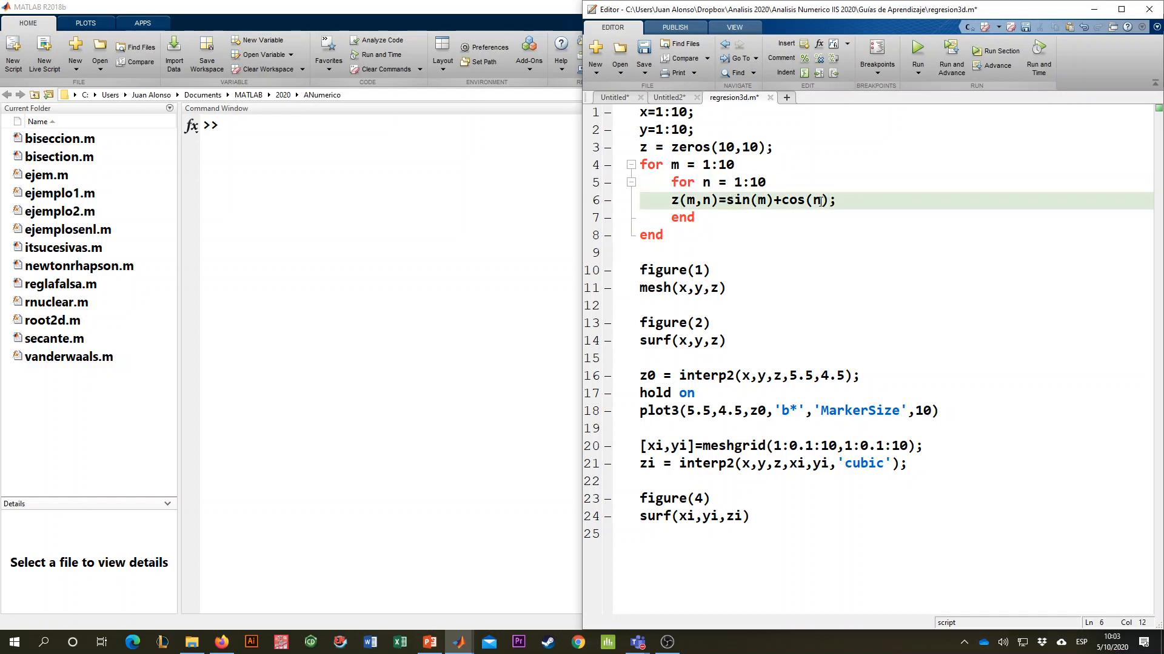
- Insert a %% section break on the blank line before figure(2) and run the first section to plot the mesh
click(708, 229)
click(711, 303)
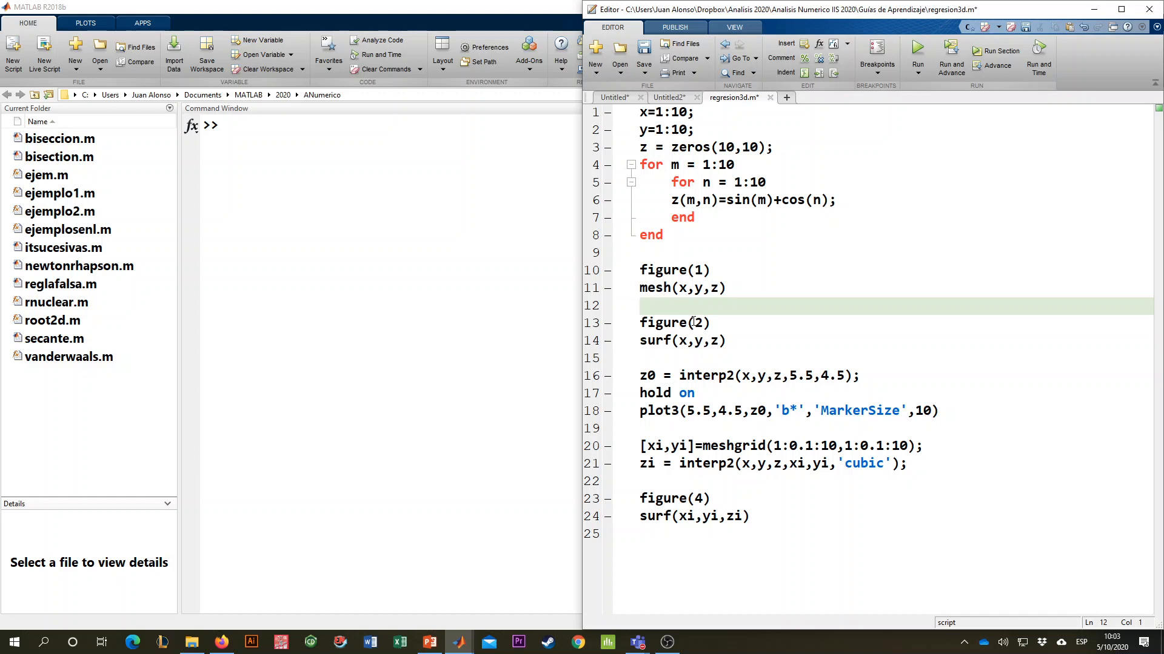
text(%%)
click(708, 235)
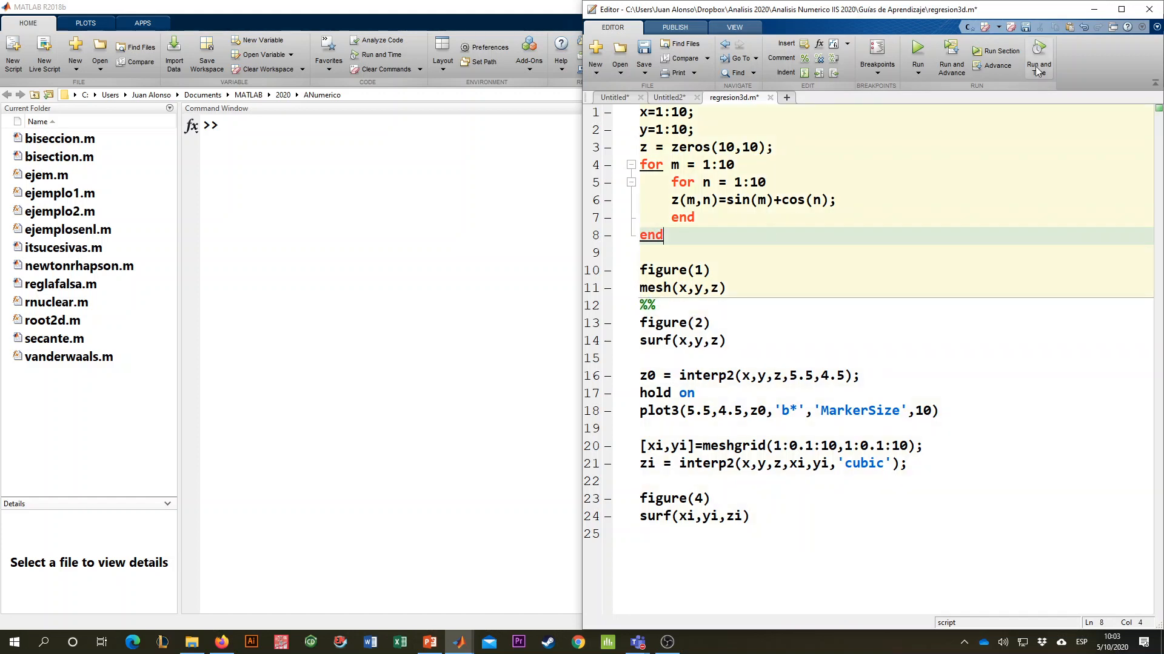
click(997, 51)
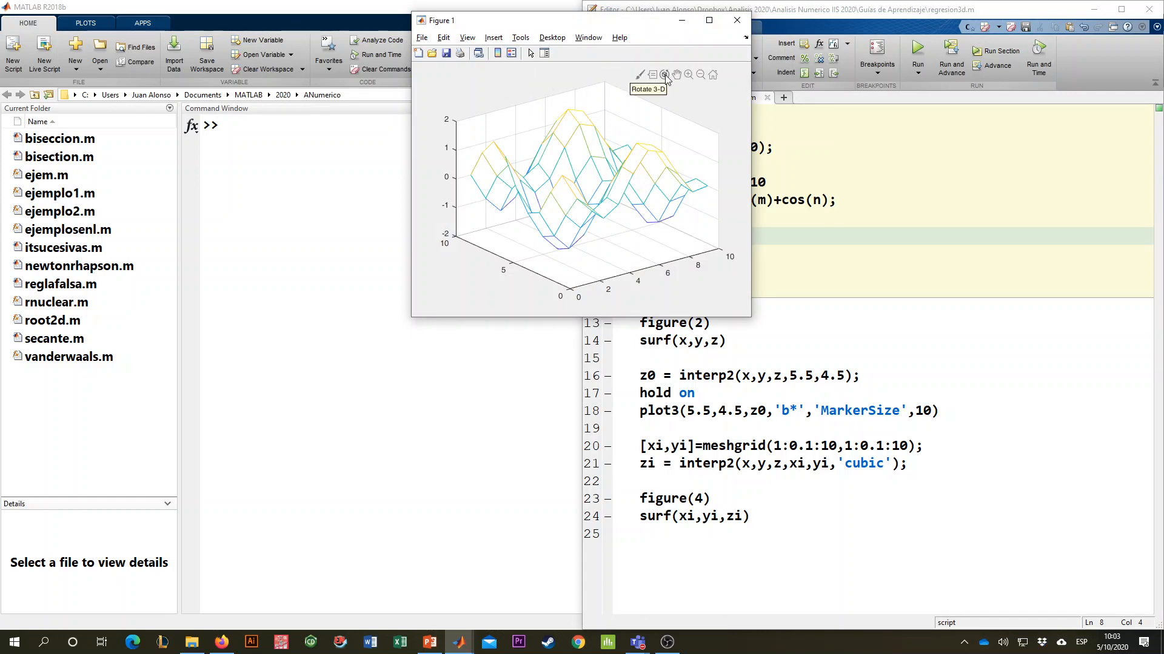
- Enlarge the mesh figure, rotate it in 3-D to examine its shape, and close it
click(664, 74)
drag(629, 164, 629, 169)
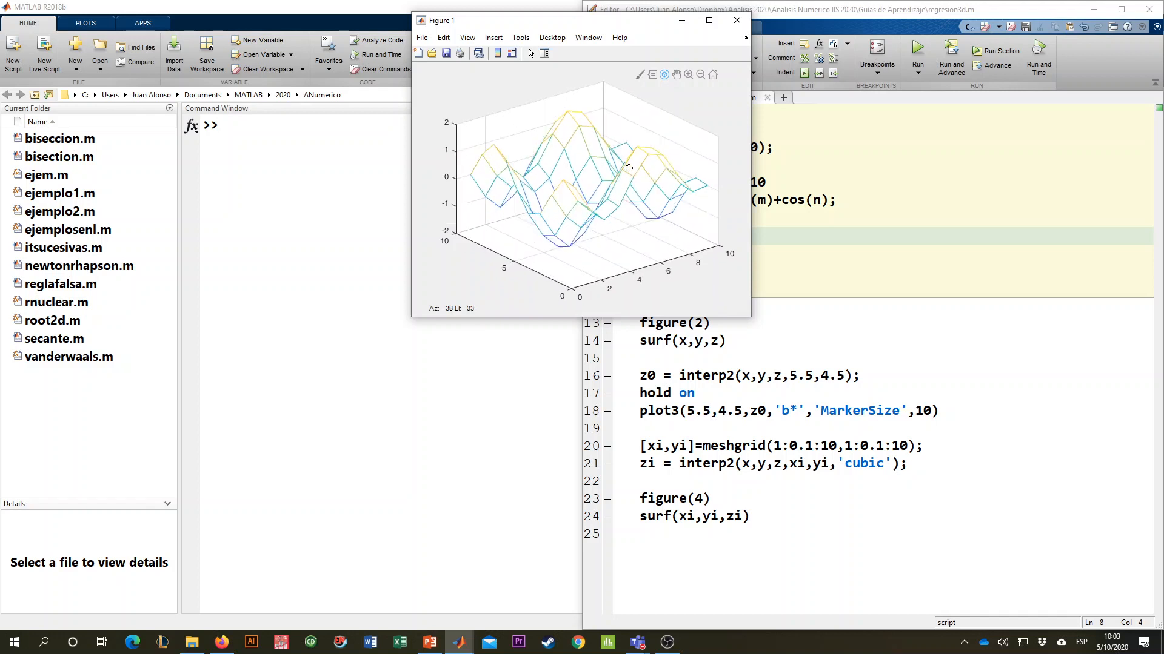
drag(750, 315, 883, 487)
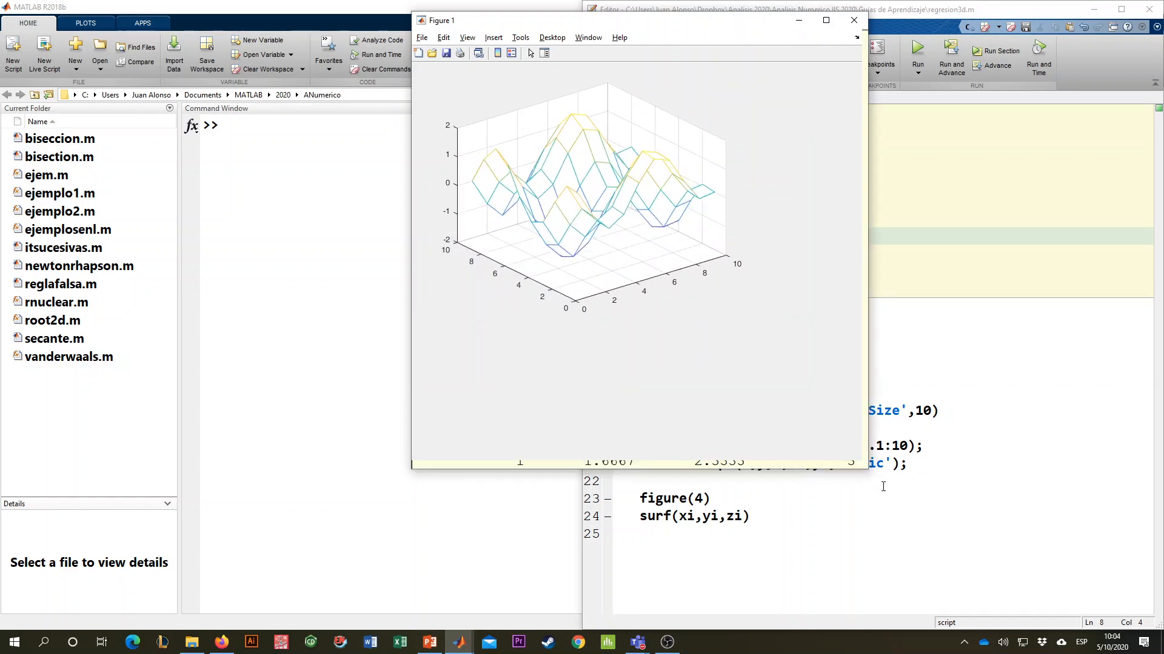
drag(690, 232, 648, 237)
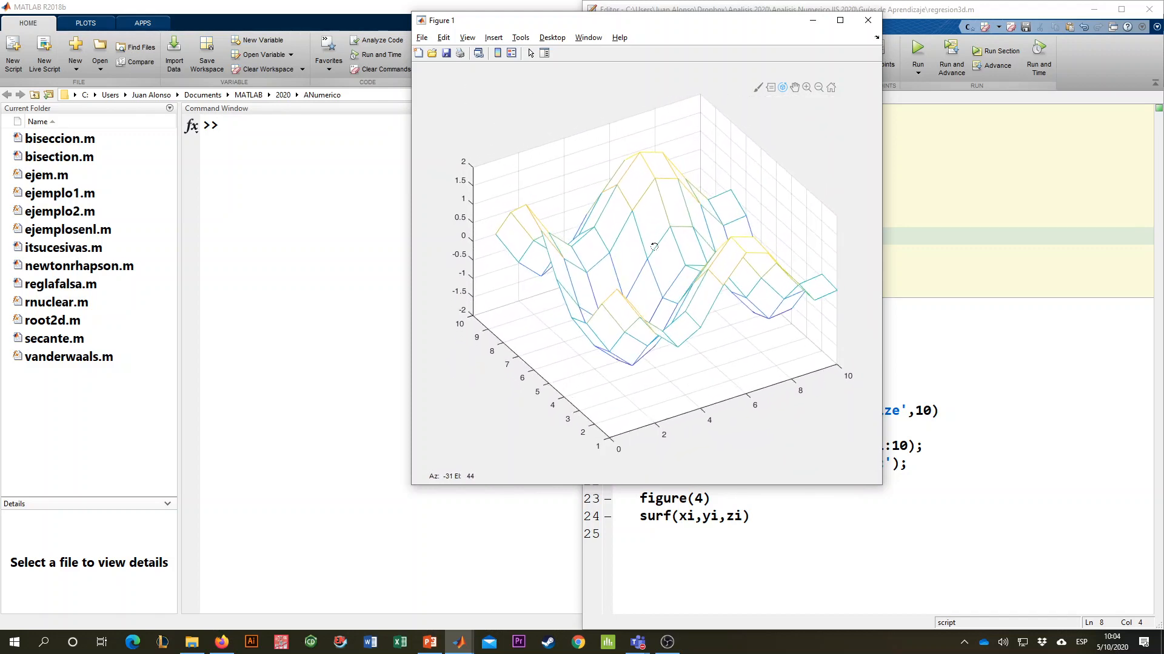
drag(668, 239, 667, 239)
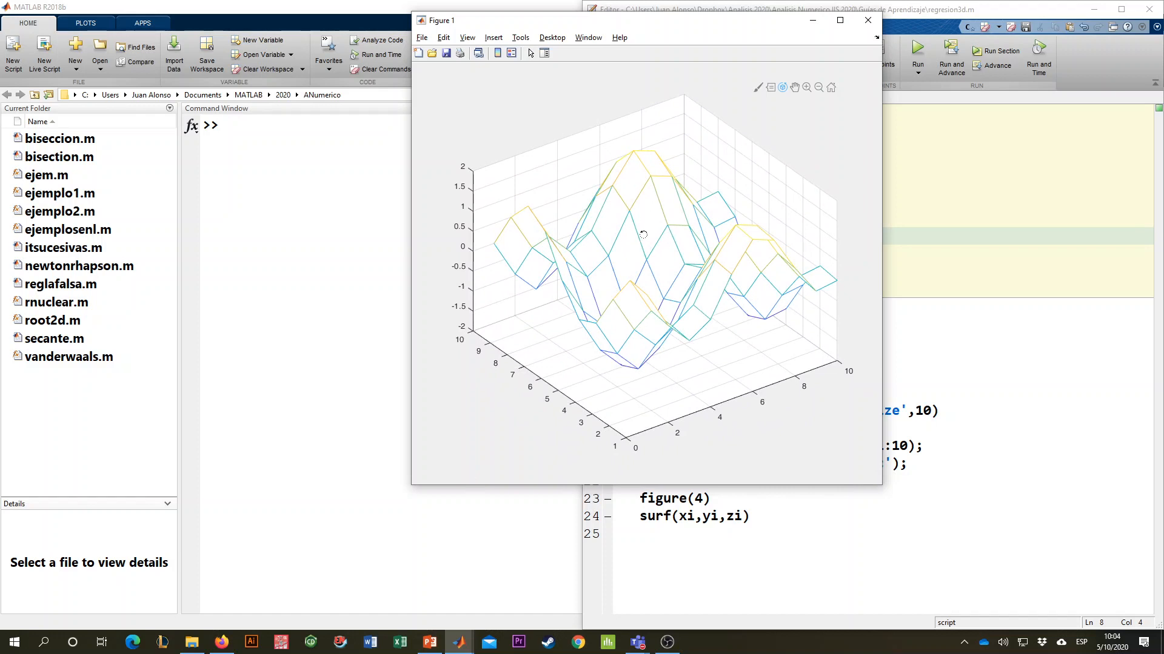
drag(730, 22, 630, 37)
click(767, 35)
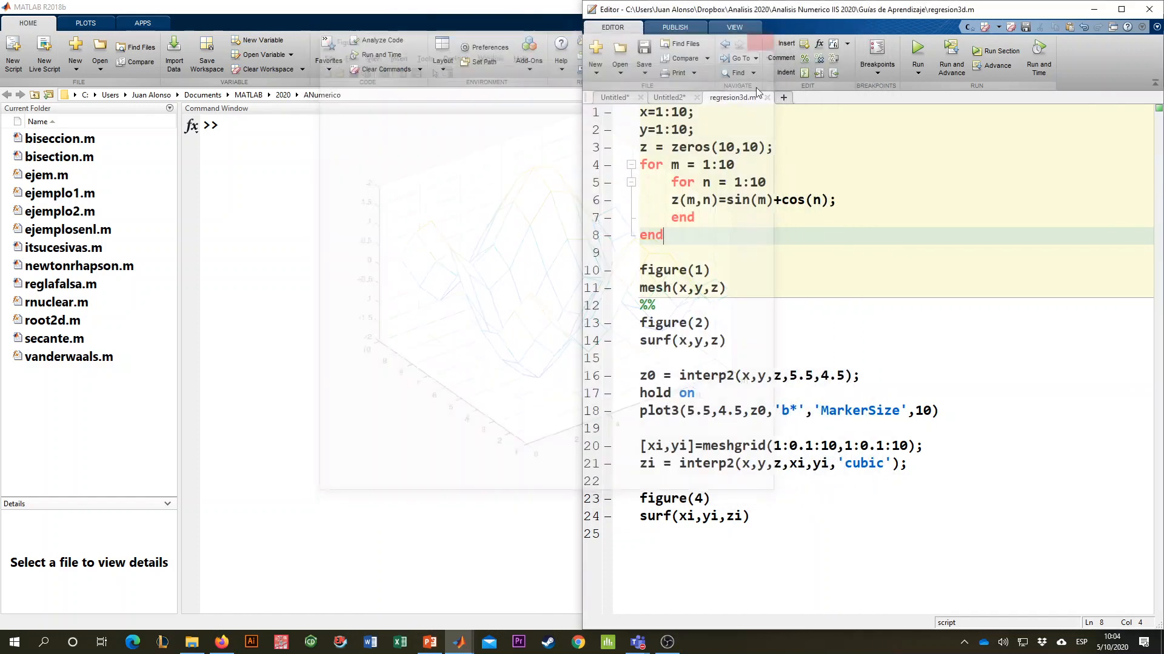
- Move the %% section break from line 12 to line 15 and run the section that plots both mesh and surface
click(665, 305)
click(667, 358)
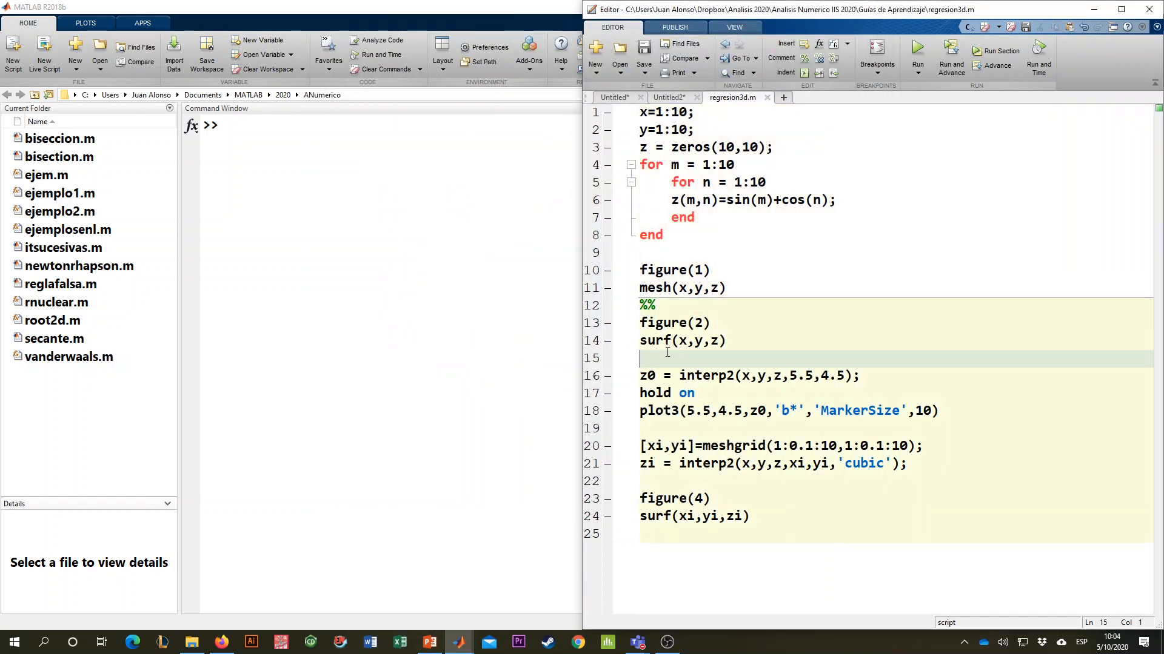
text(%%)
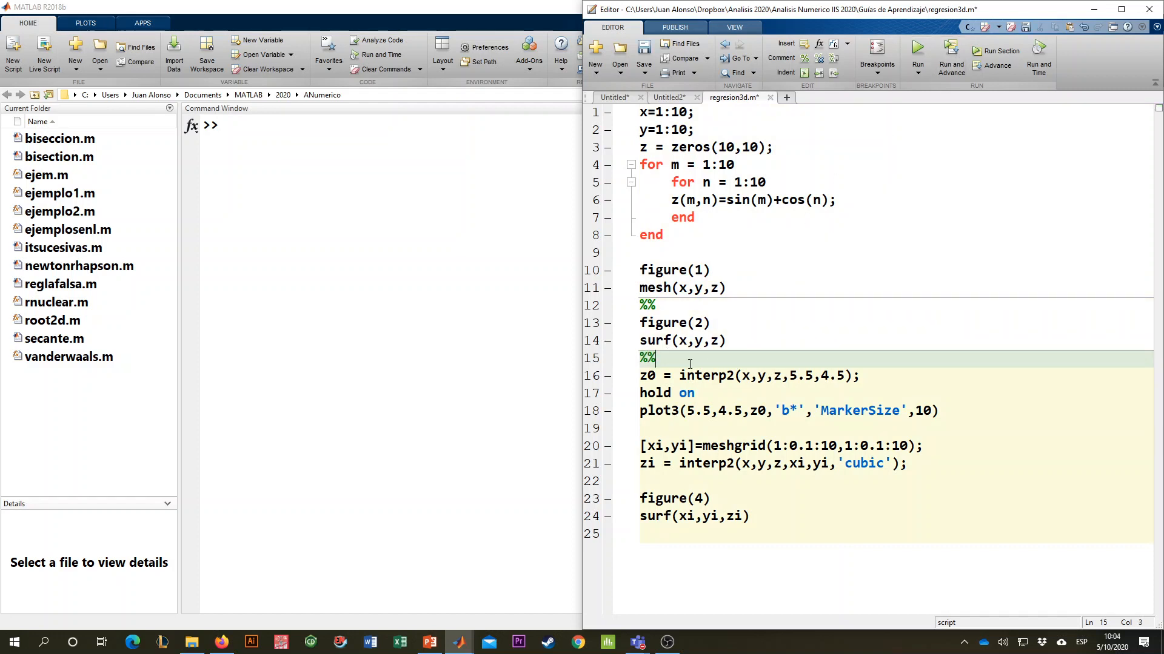
double_click(641, 358)
double_click(647, 306)
key(Delete)
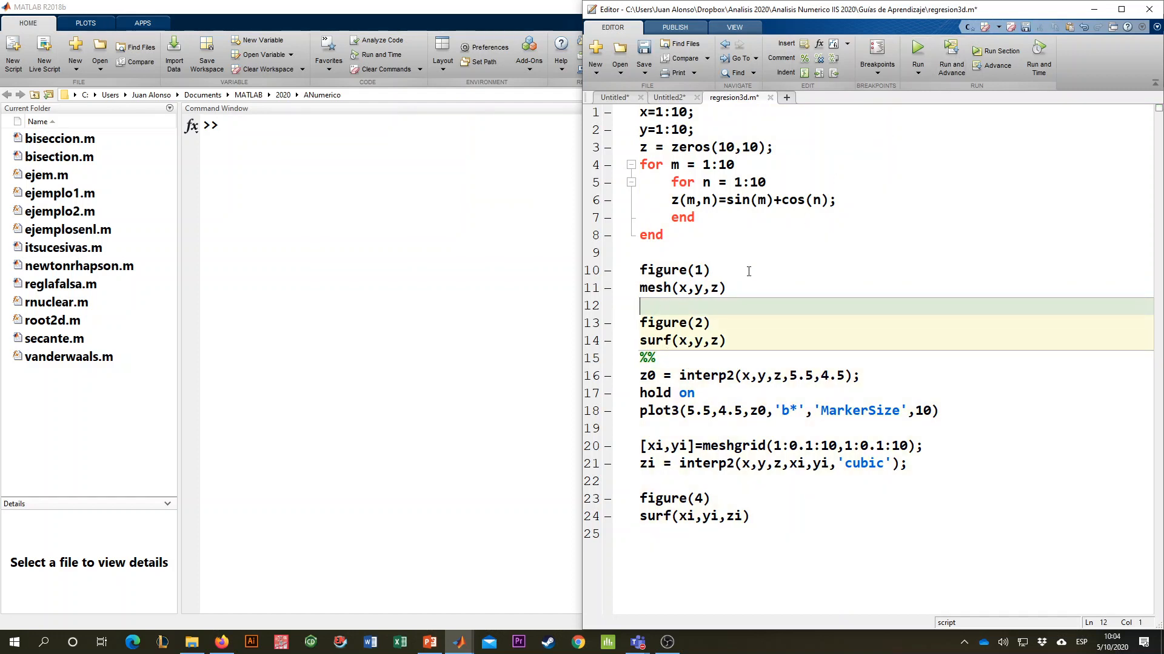
click(997, 52)
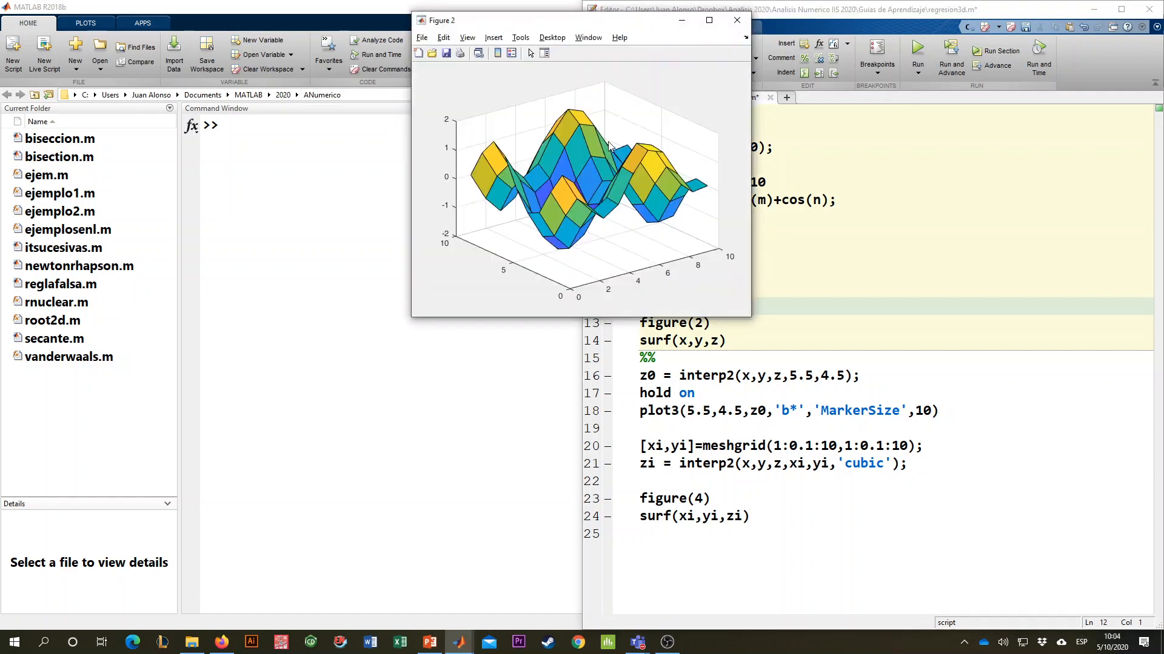
- Place the mesh and surface figures side by side, rotate the surface to compare them, and close the mesh figure
drag(599, 29, 426, 62)
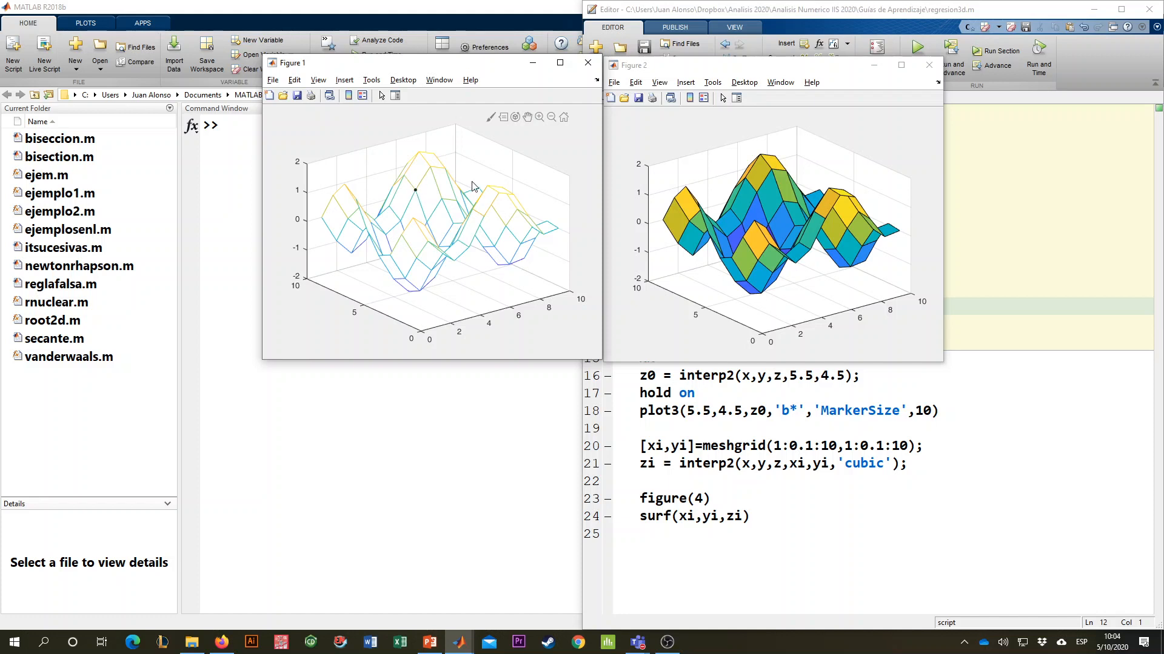
click(717, 187)
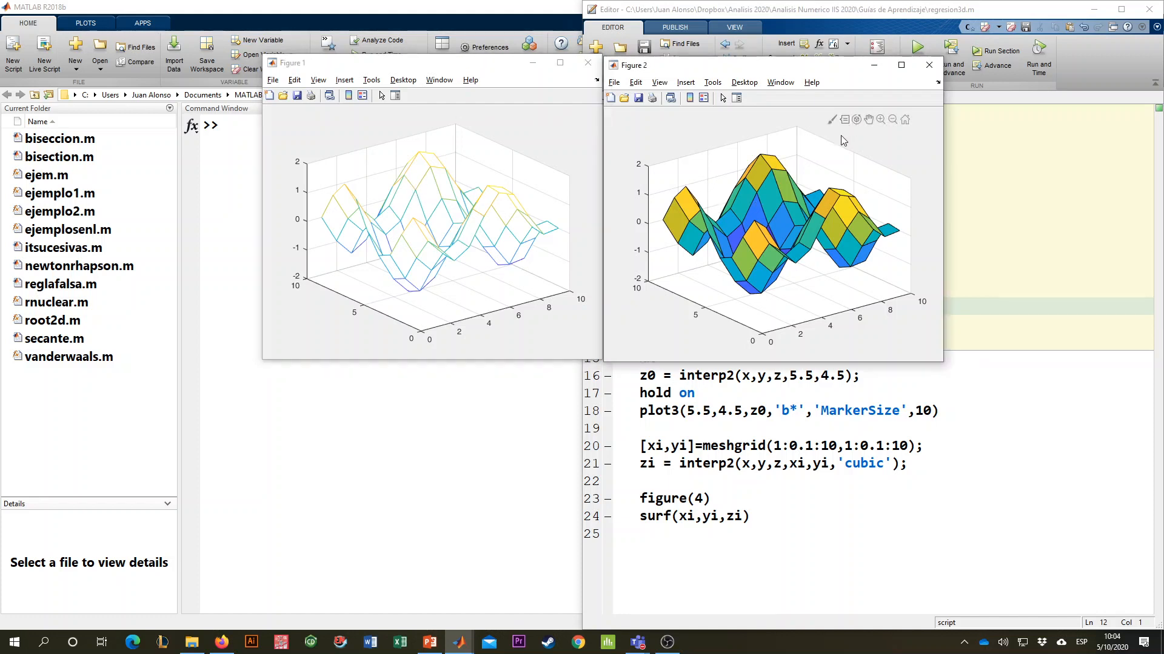
click(856, 120)
drag(834, 161, 832, 187)
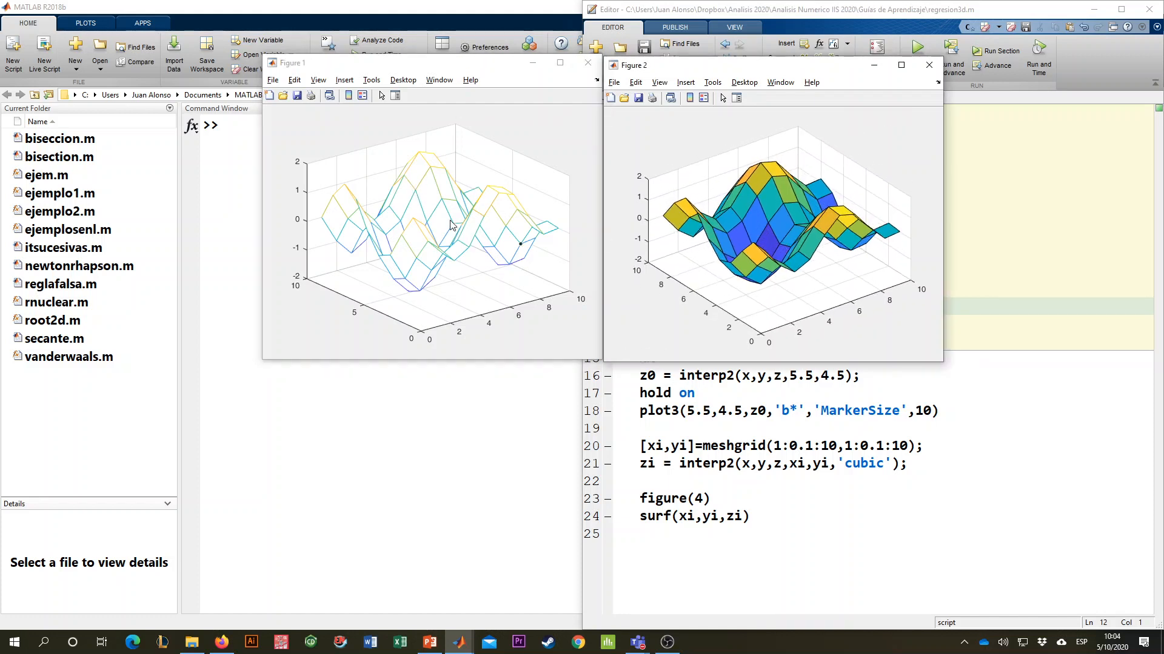
click(444, 199)
mouse_move(773, 214)
mouse_down()
mouse_move(776, 180)
mouse_move(757, 176)
mouse_move(767, 197)
mouse_move(758, 230)
mouse_up()
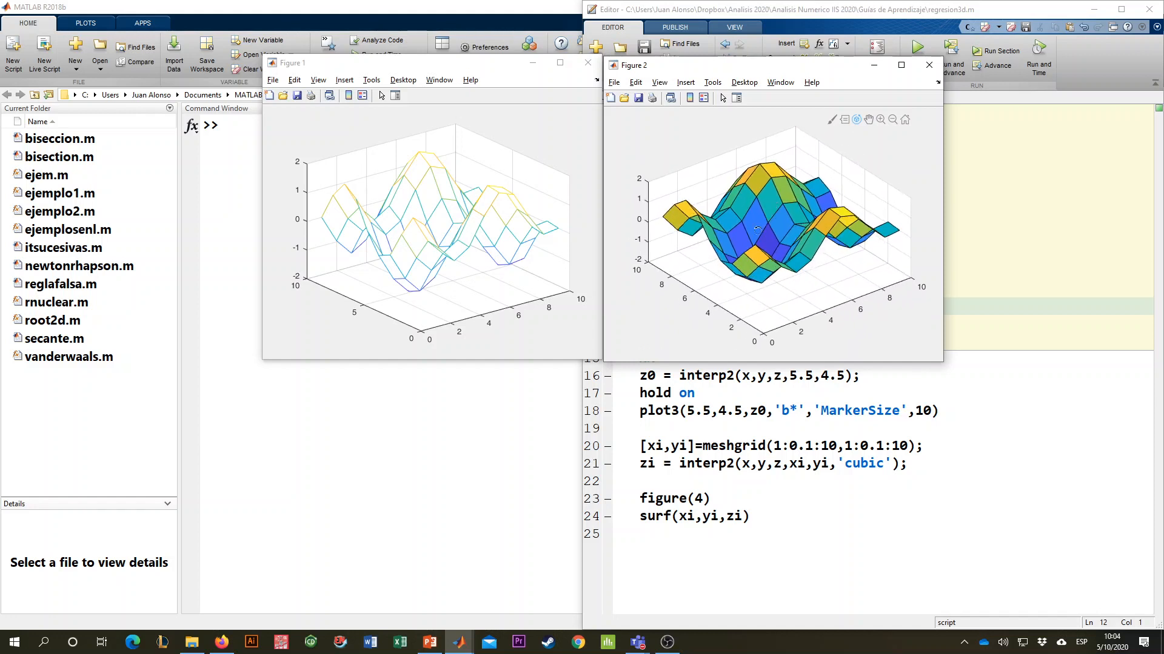
click(588, 62)
- Insert two blank lines and a %% section break above the meshgrid line, and run the section that plots the interpolated point
click(824, 393)
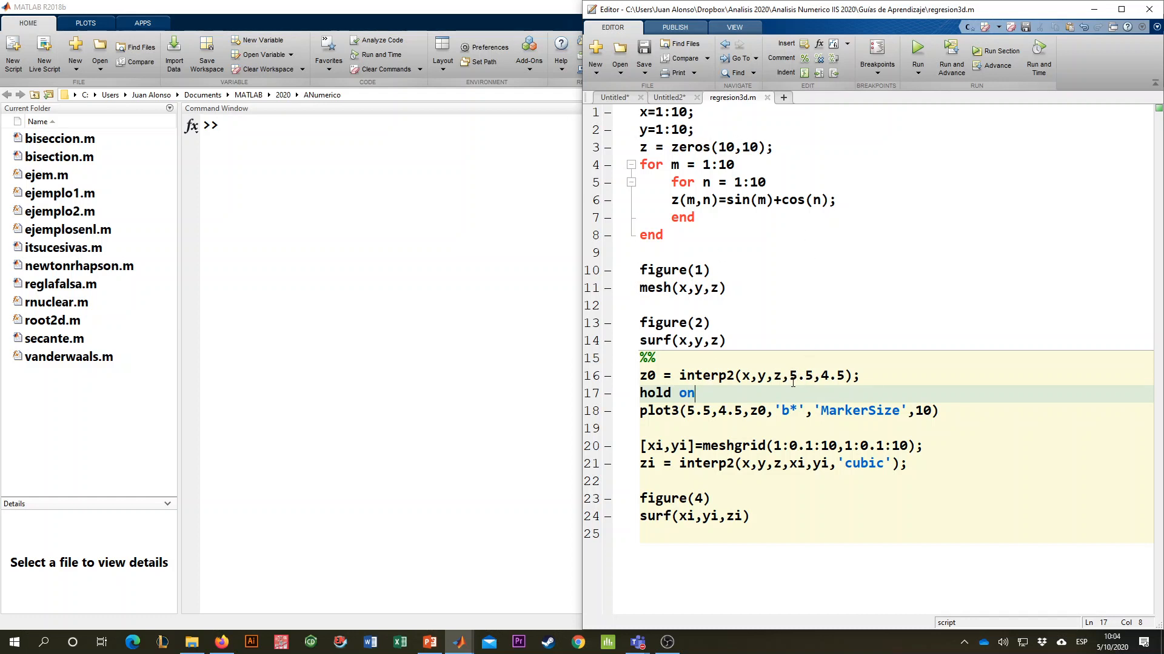
drag(789, 376, 845, 375)
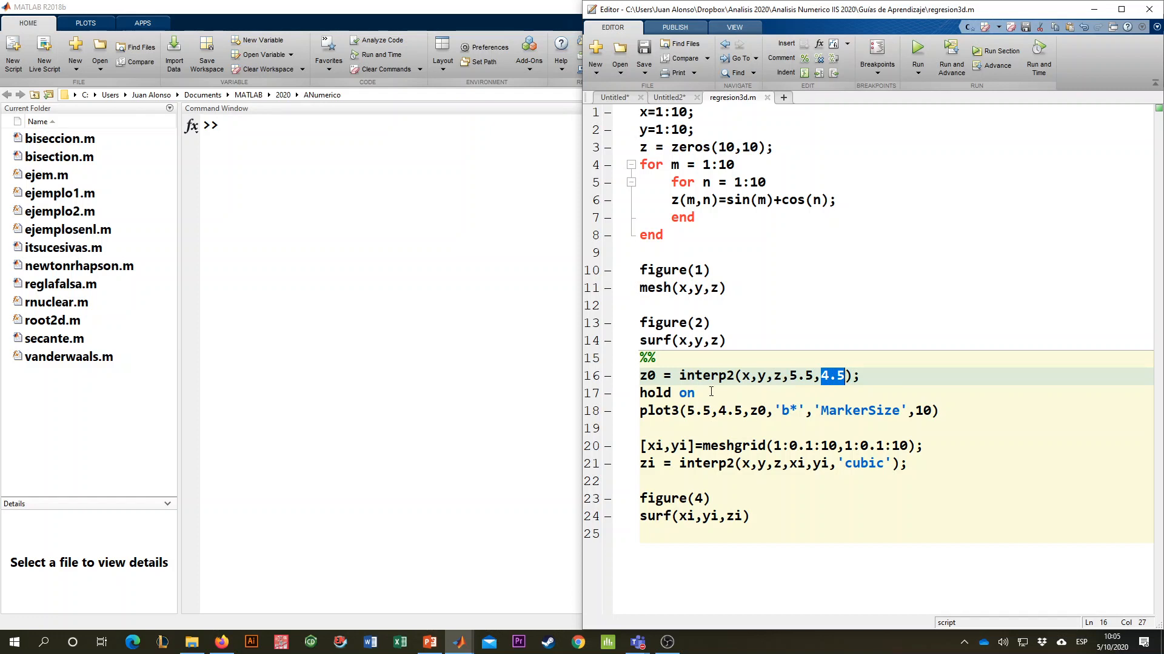
key(Down)
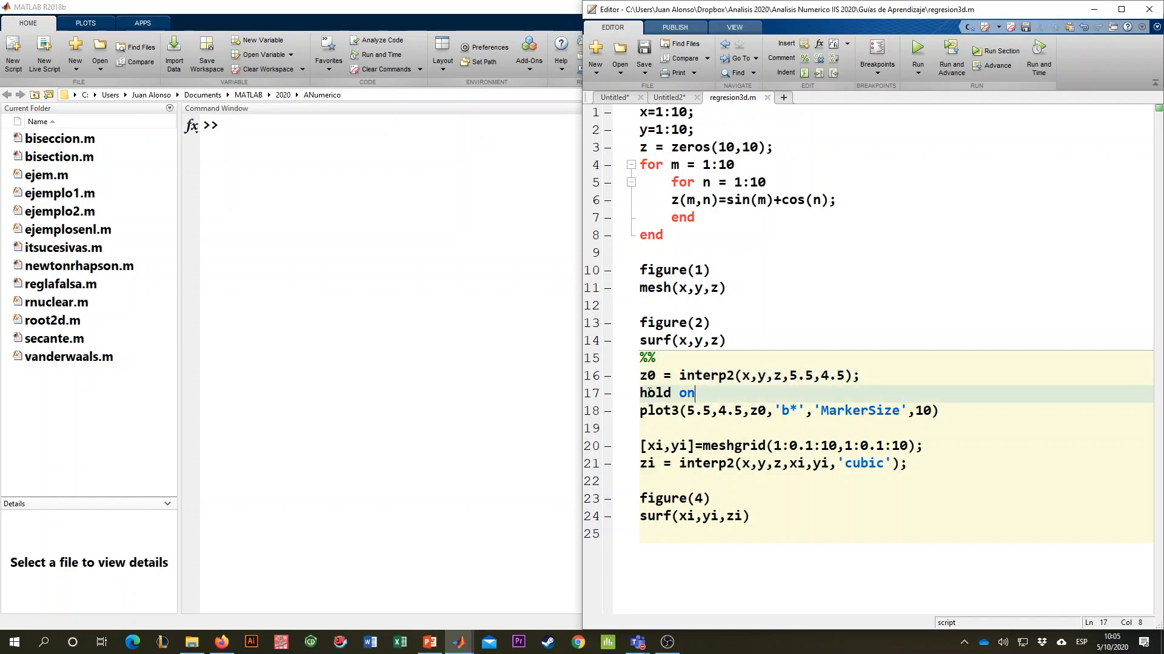
click(648, 423)
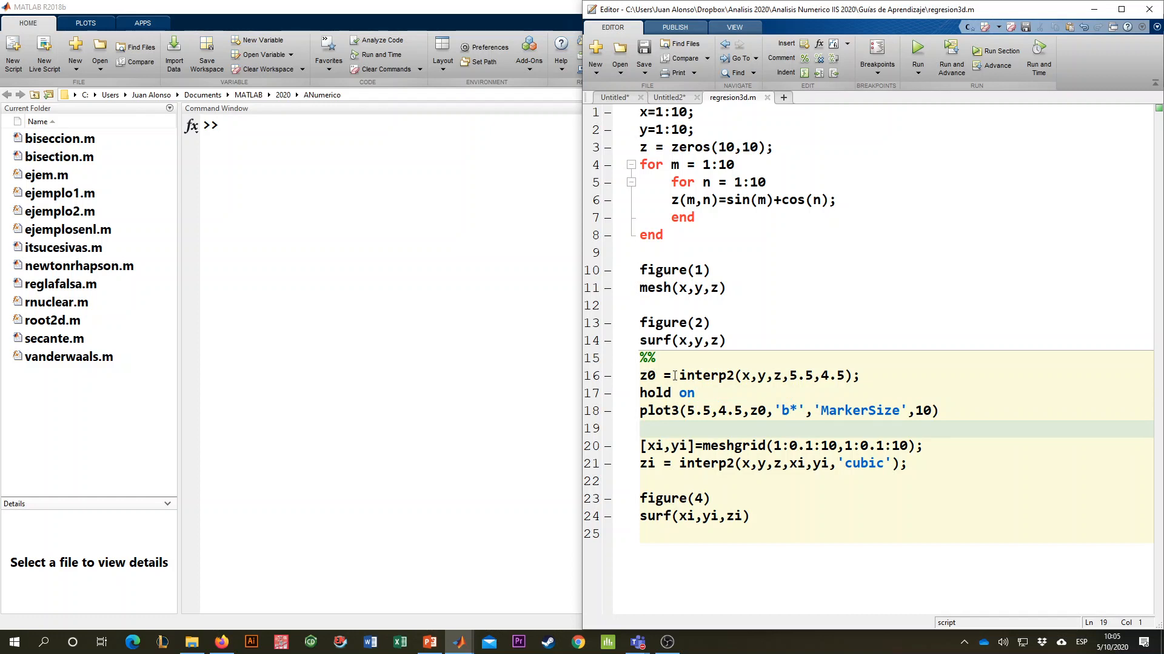
key(Return)
key(Return)
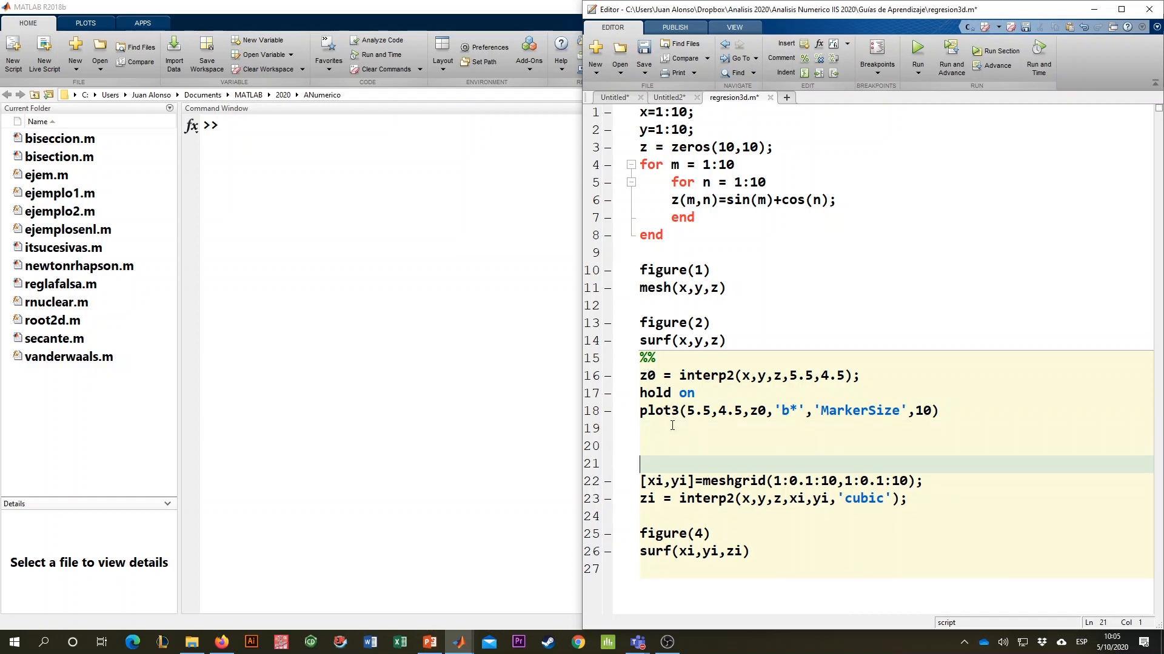
text(%%)
click(680, 397)
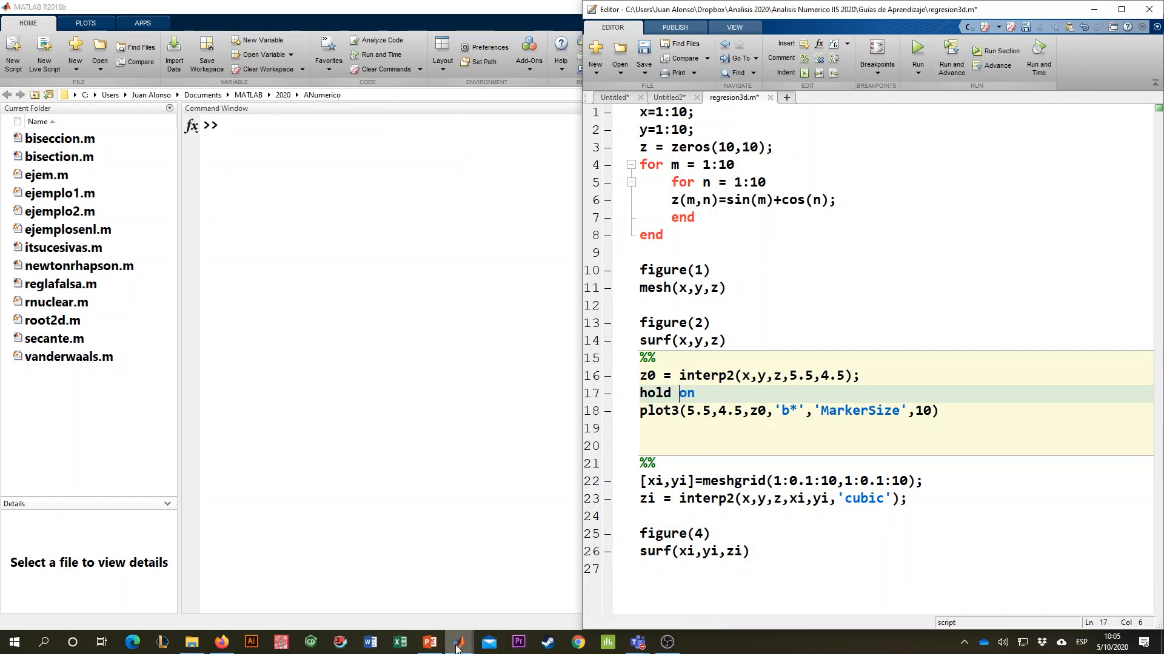
- Bring up Figure 2 maximized, rotate the surface to examine the interpolated point from several angles, and close the figure
mouse_move(459, 643)
click(570, 576)
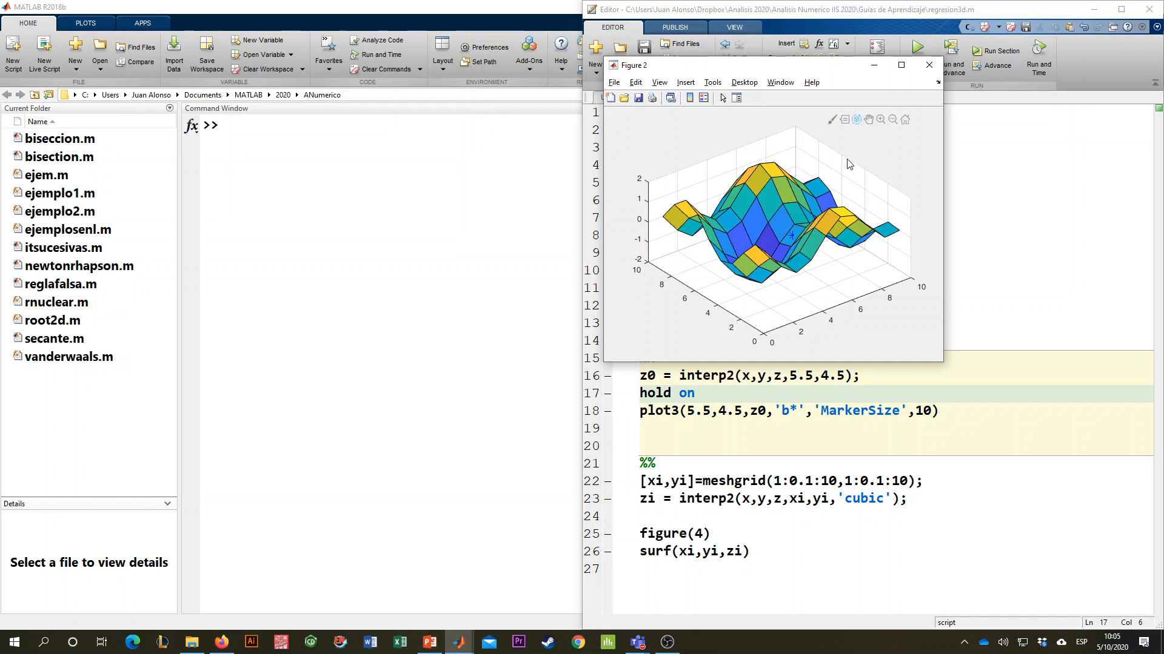
click(901, 64)
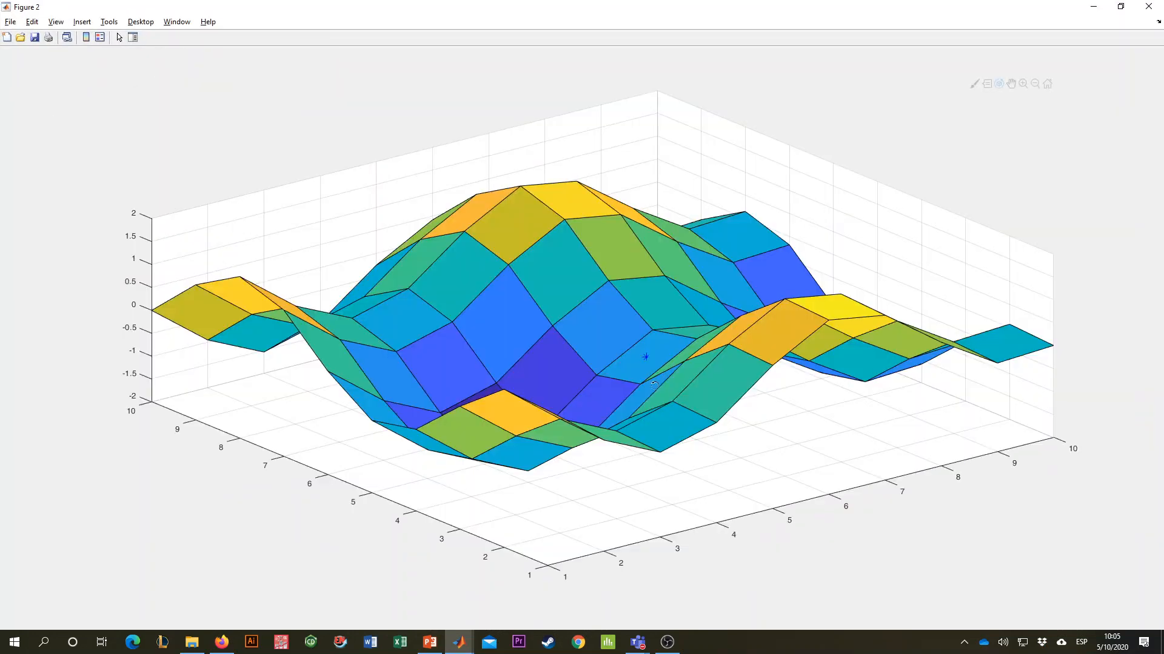
drag(702, 441, 782, 491)
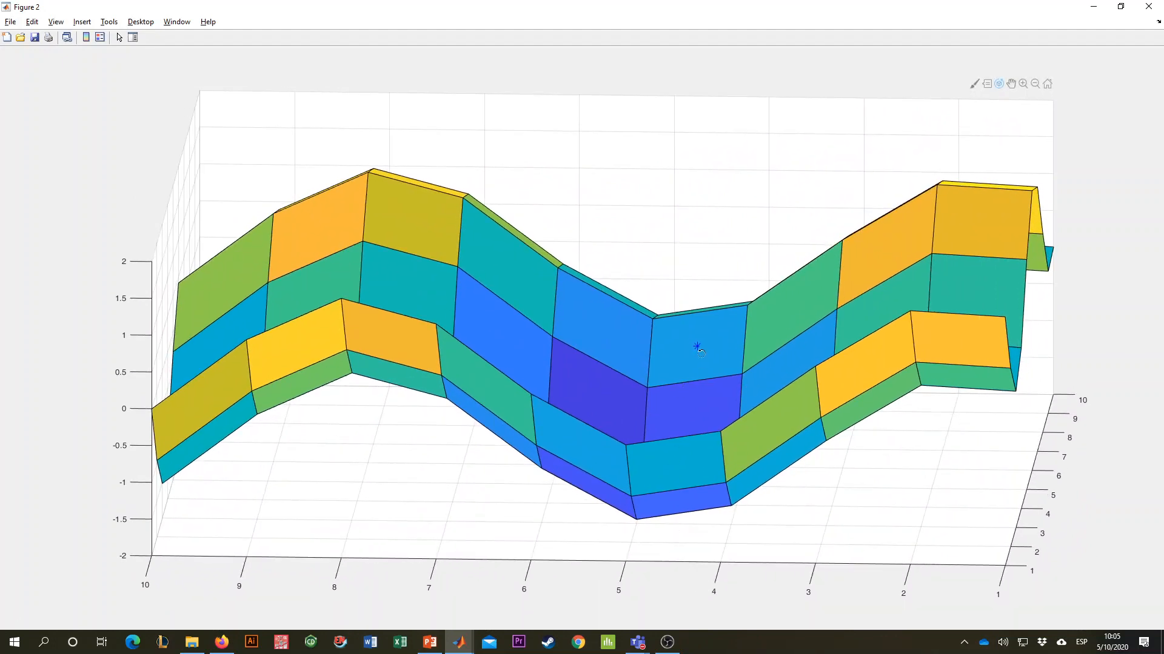
drag(699, 347, 720, 493)
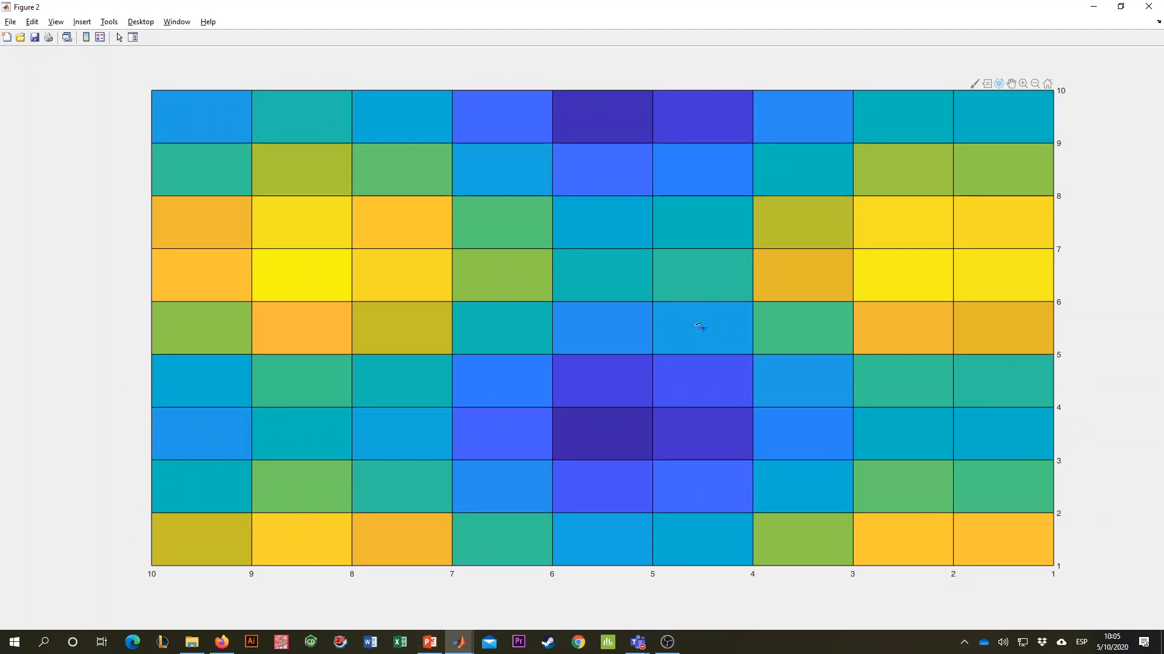
drag(705, 329, 684, 369)
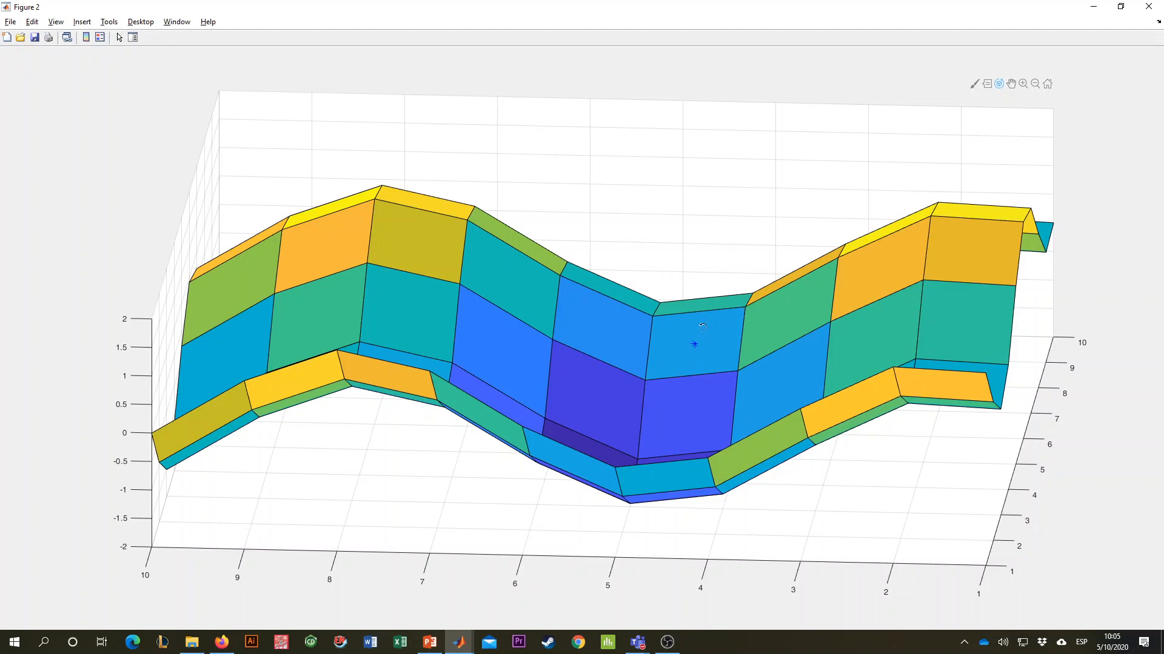
drag(718, 331, 650, 371)
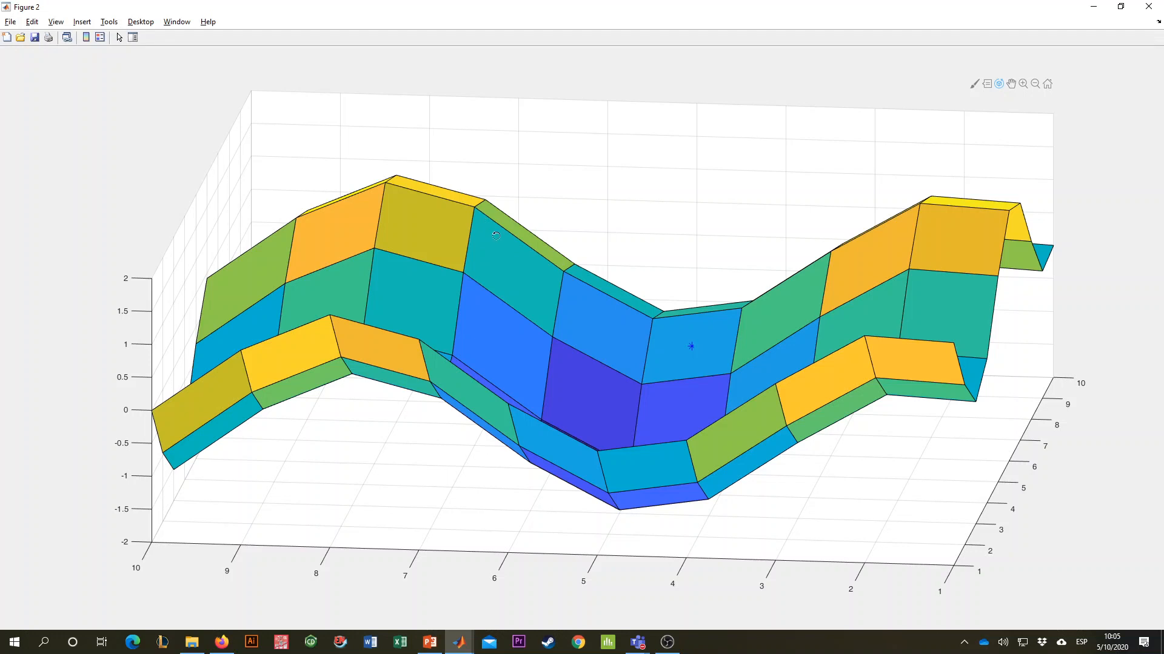
drag(635, 363, 905, 356)
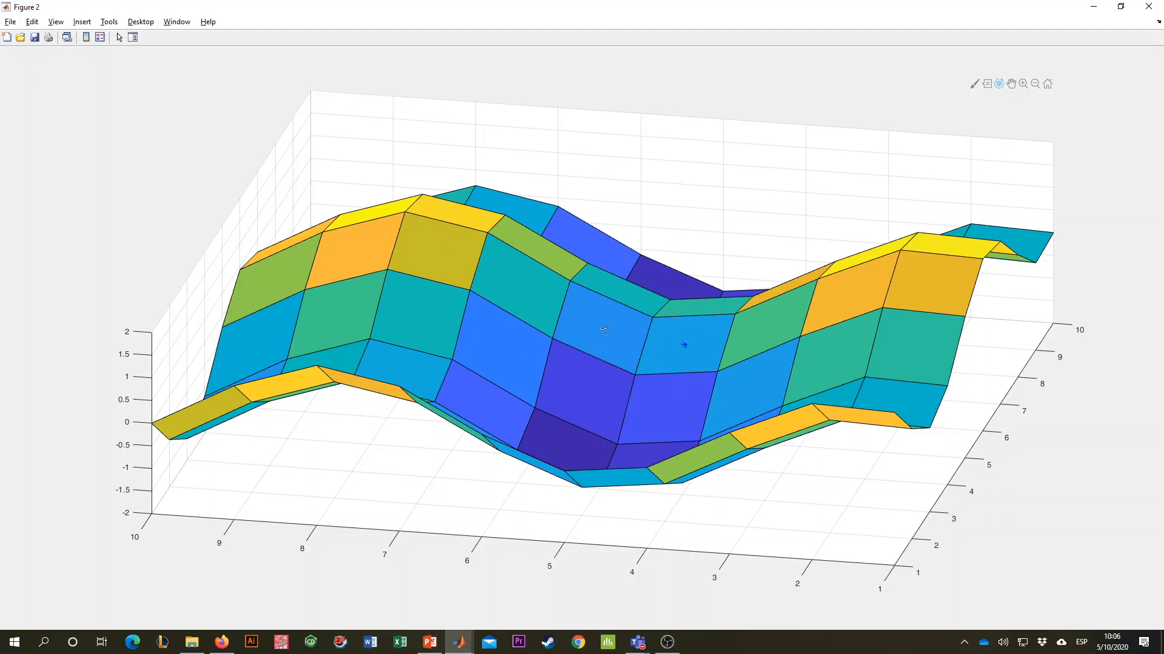
click(1149, 6)
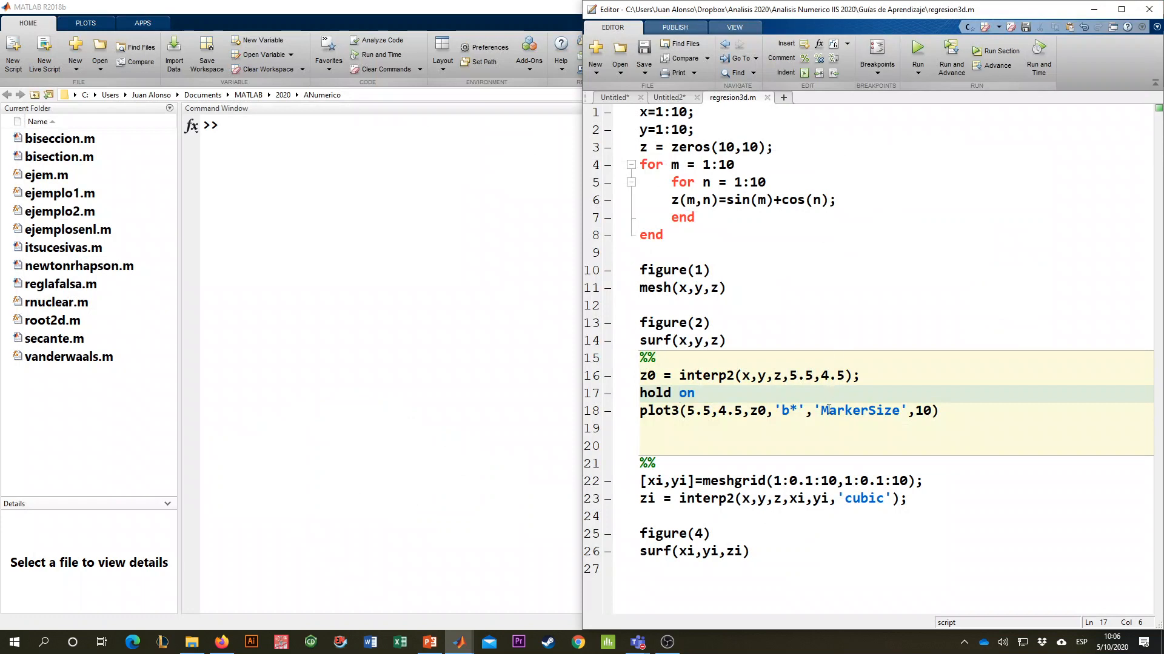
click(803, 425)
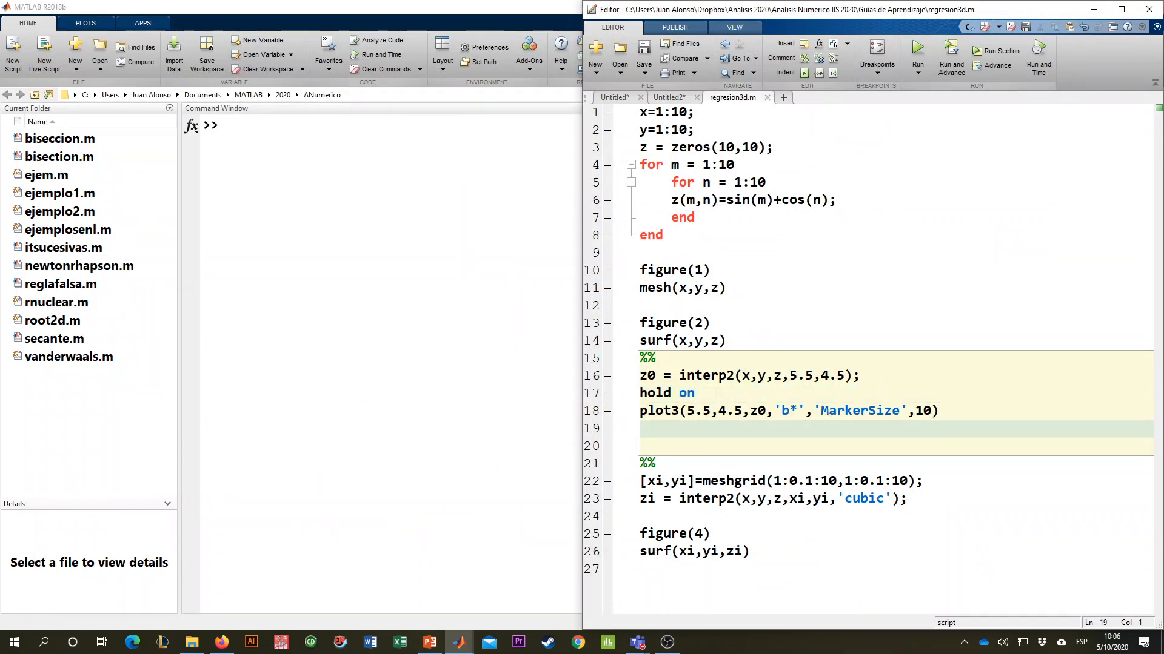
- Examine the single-point interp2 call on line 16, the meshgrid ranges on line 22 and the arguments of the interp2 call on line 23
drag(860, 376, 647, 377)
click(757, 376)
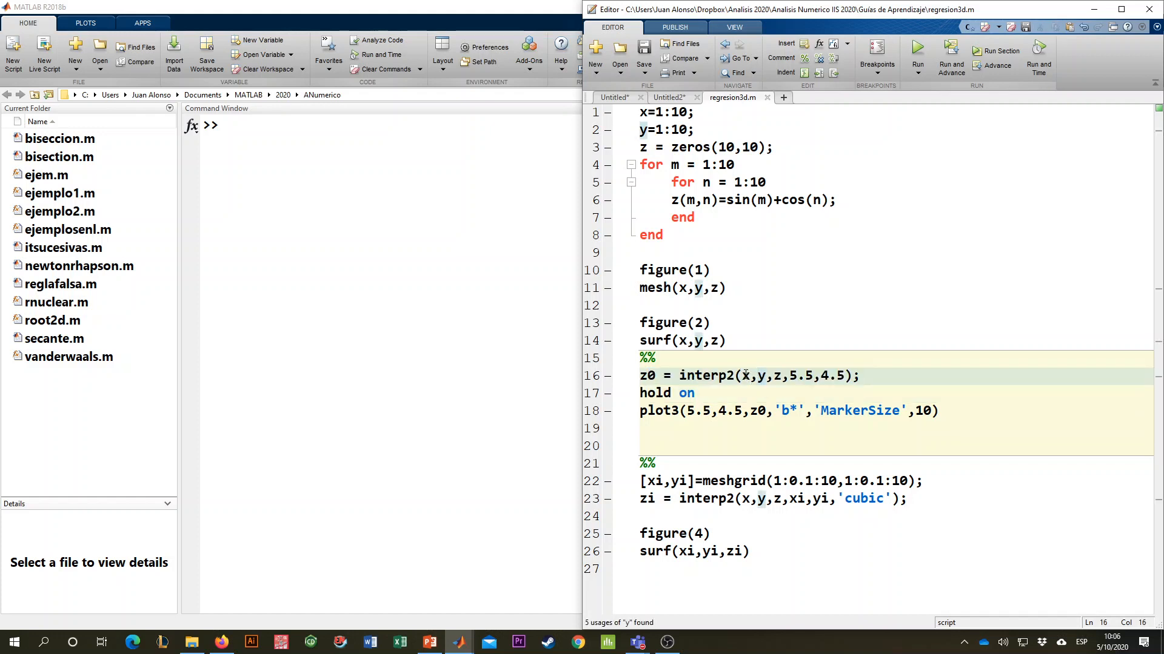
mouse_move(760, 376)
click(725, 431)
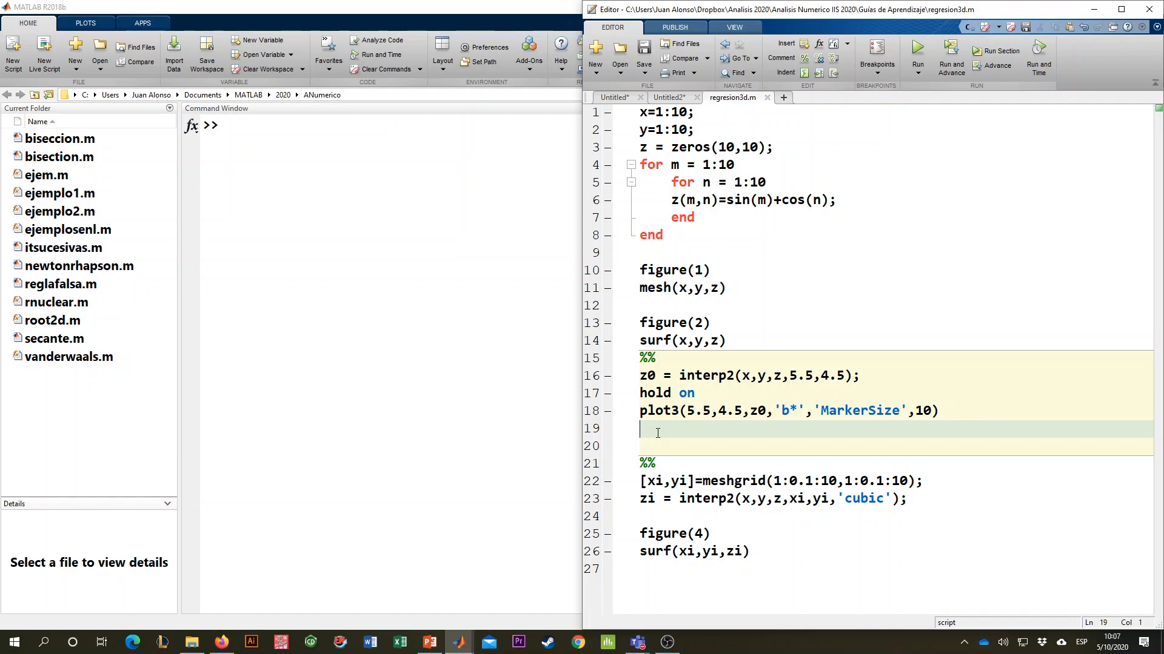
click(666, 479)
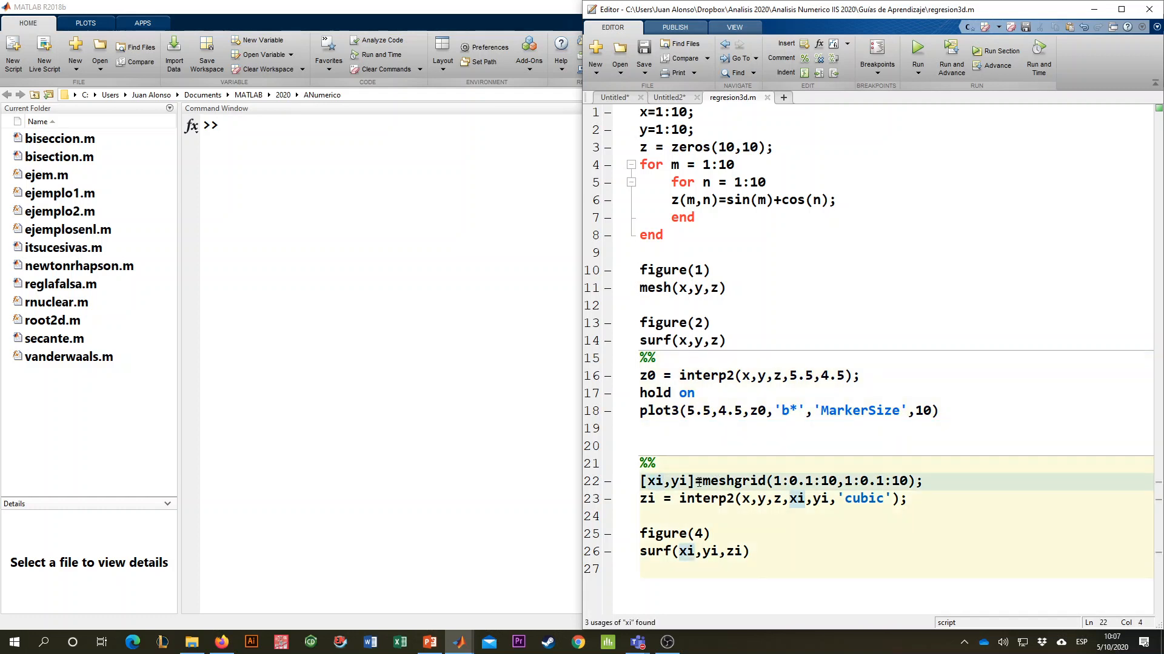
drag(703, 481, 765, 481)
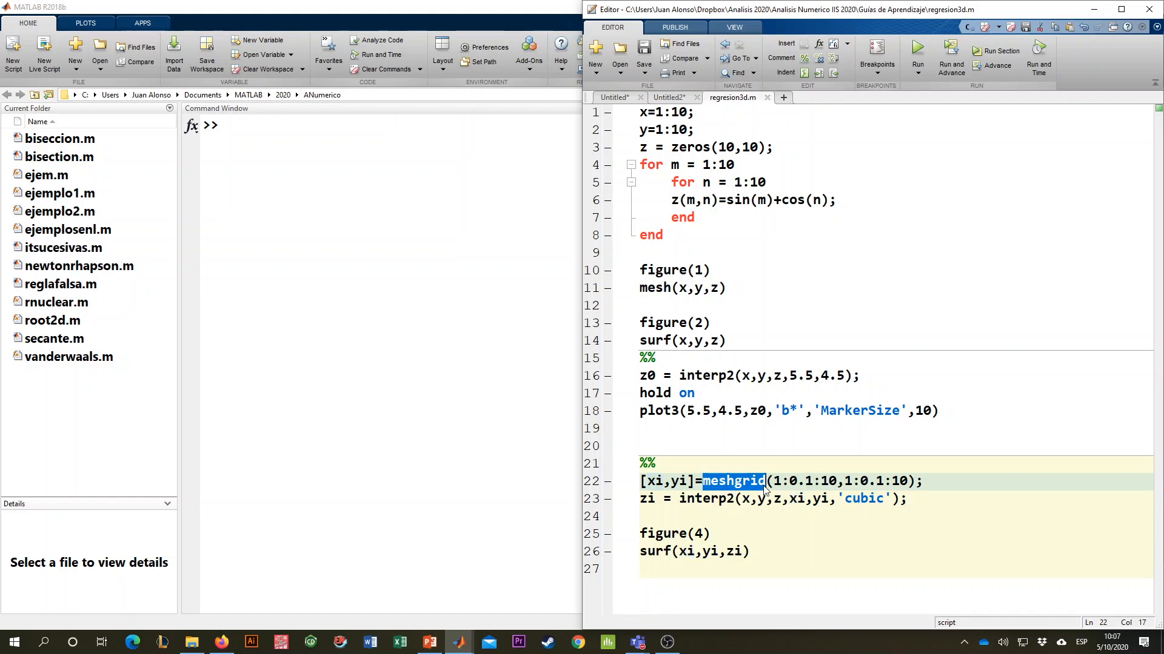
drag(773, 481, 827, 481)
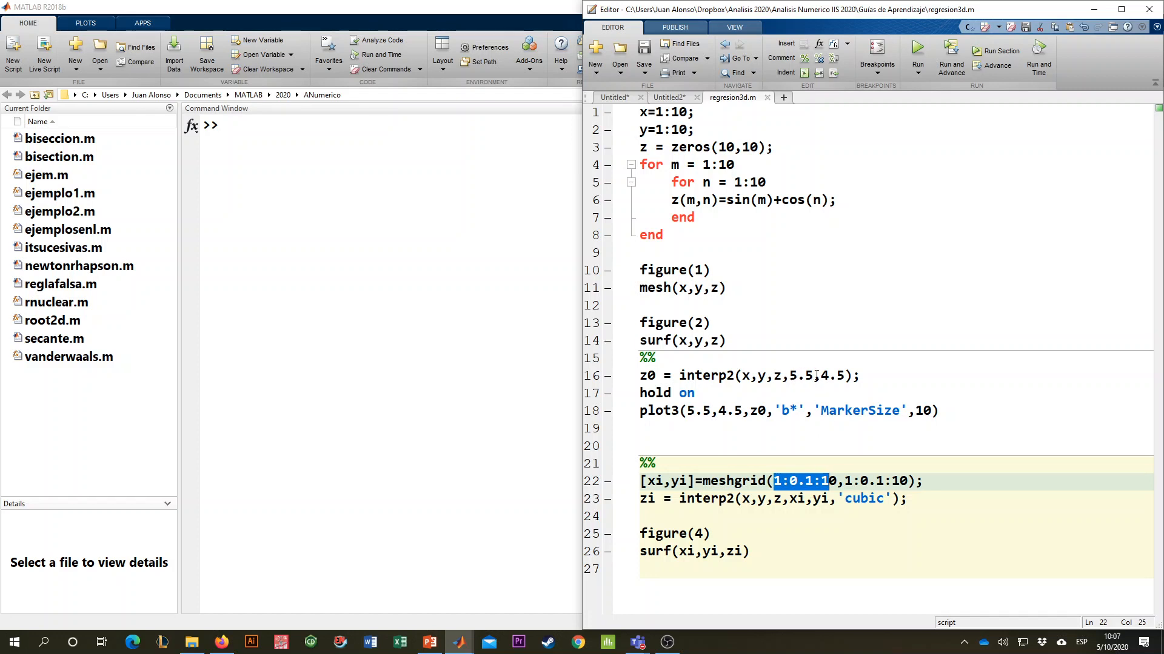
drag(853, 376, 824, 376)
click(779, 481)
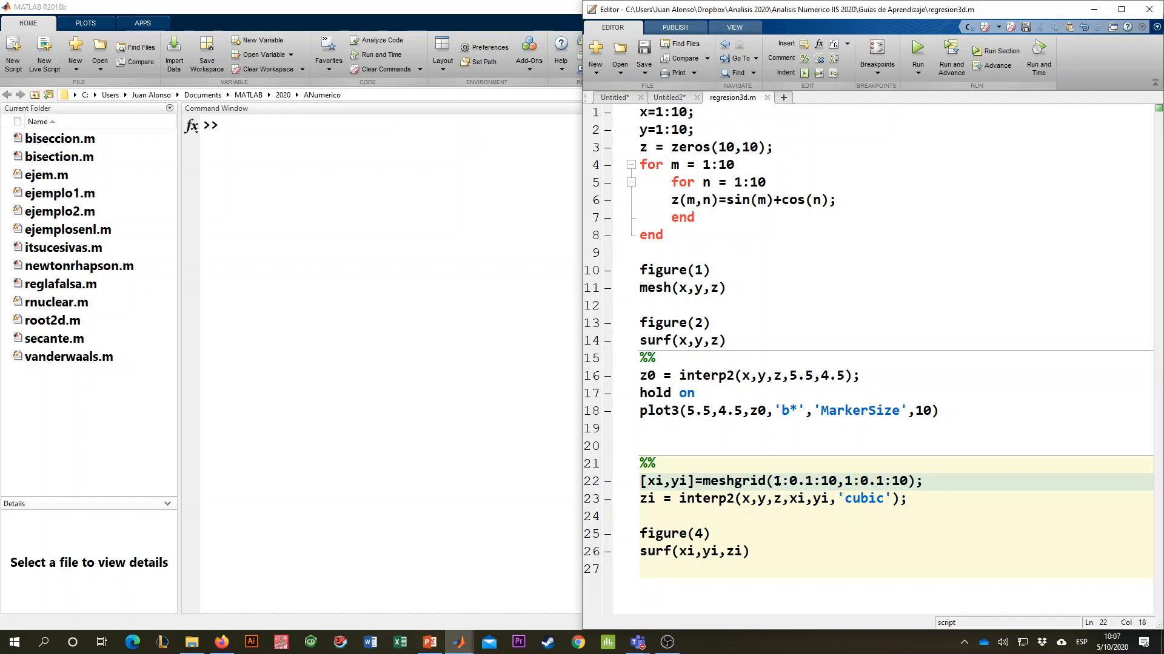
drag(789, 483, 885, 483)
click(815, 479)
drag(654, 497, 640, 498)
click(694, 498)
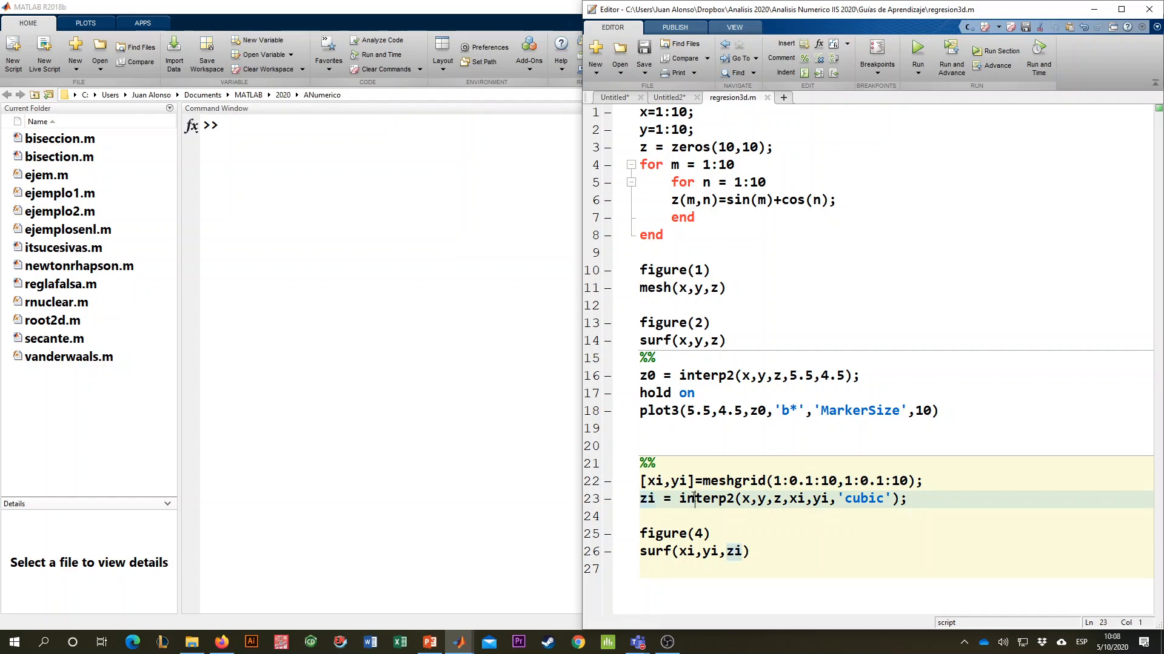
drag(742, 498, 907, 481)
click(790, 498)
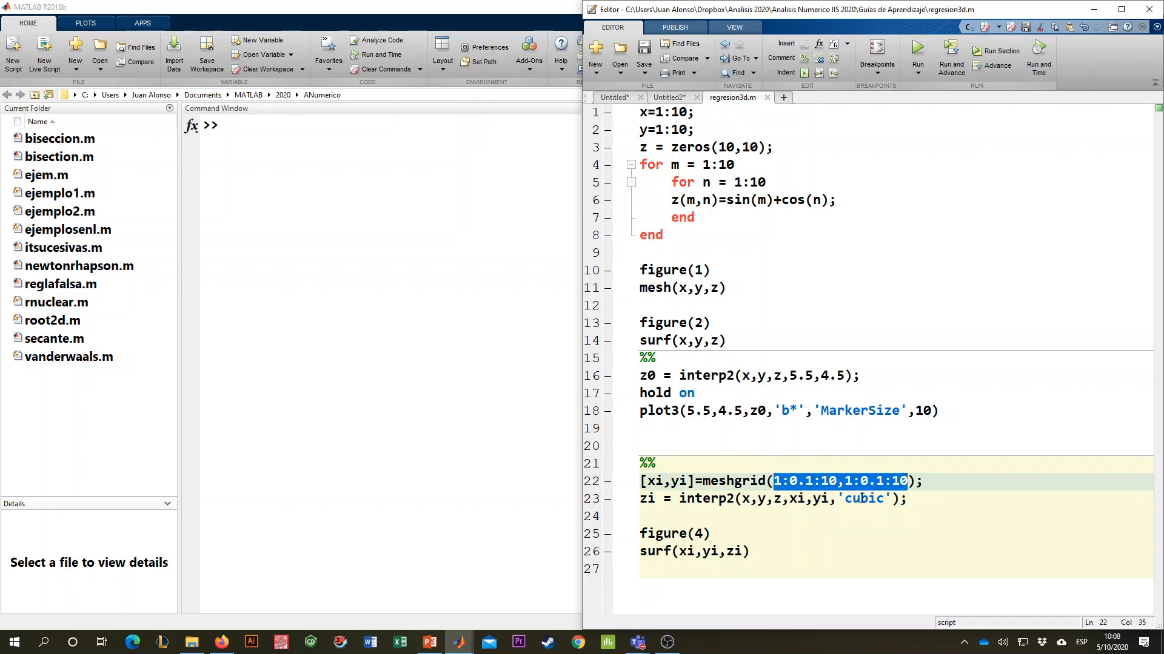
- Change the interpolation method on line 23 to 'linear' and run the meshgrid section
drag(848, 498, 883, 499)
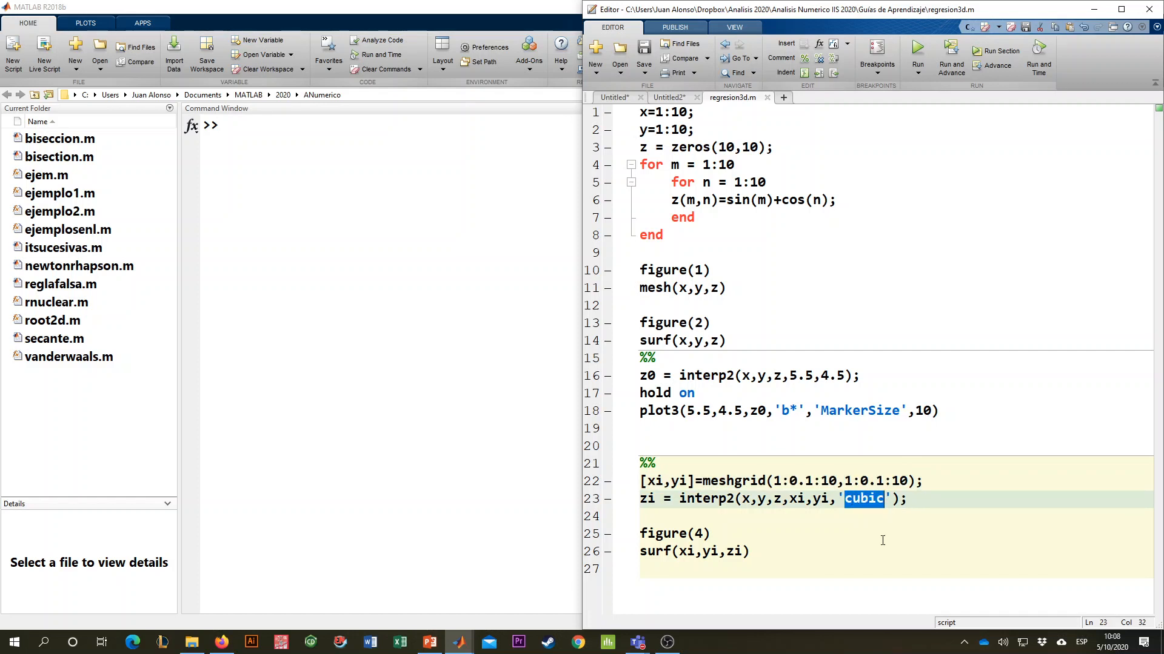
text(linear)
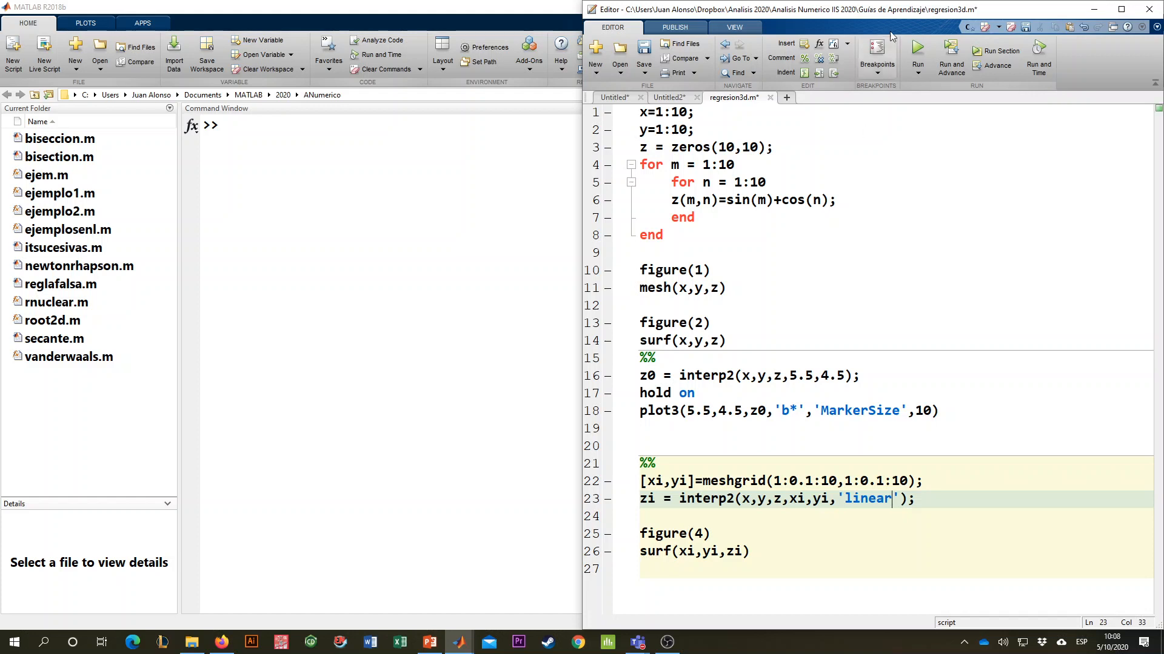
click(994, 51)
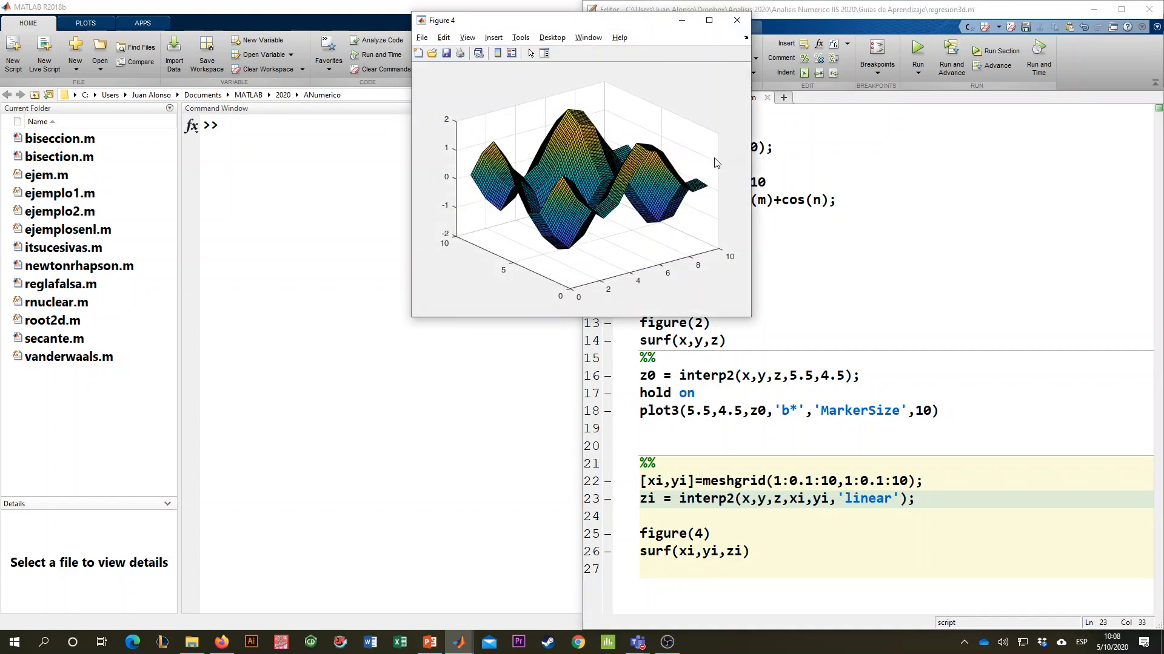
- Maximize Figure 4, rotate the linearly interpolated surface to examine it, and close the figure
double_click(630, 25)
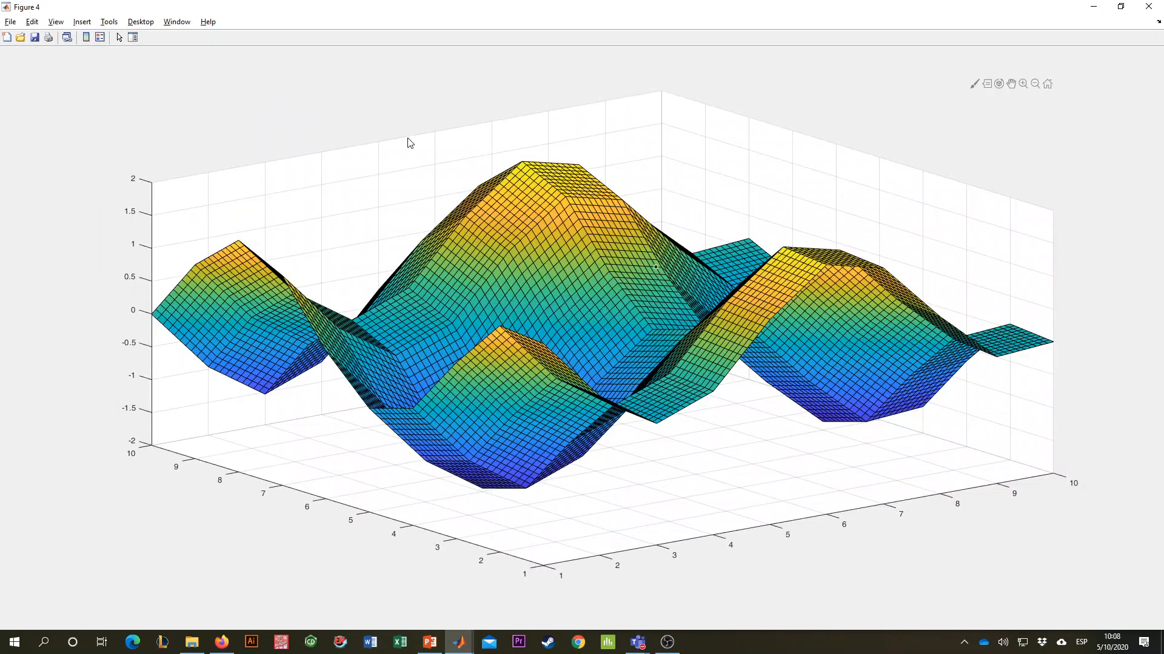
drag(371, 248, 721, 300)
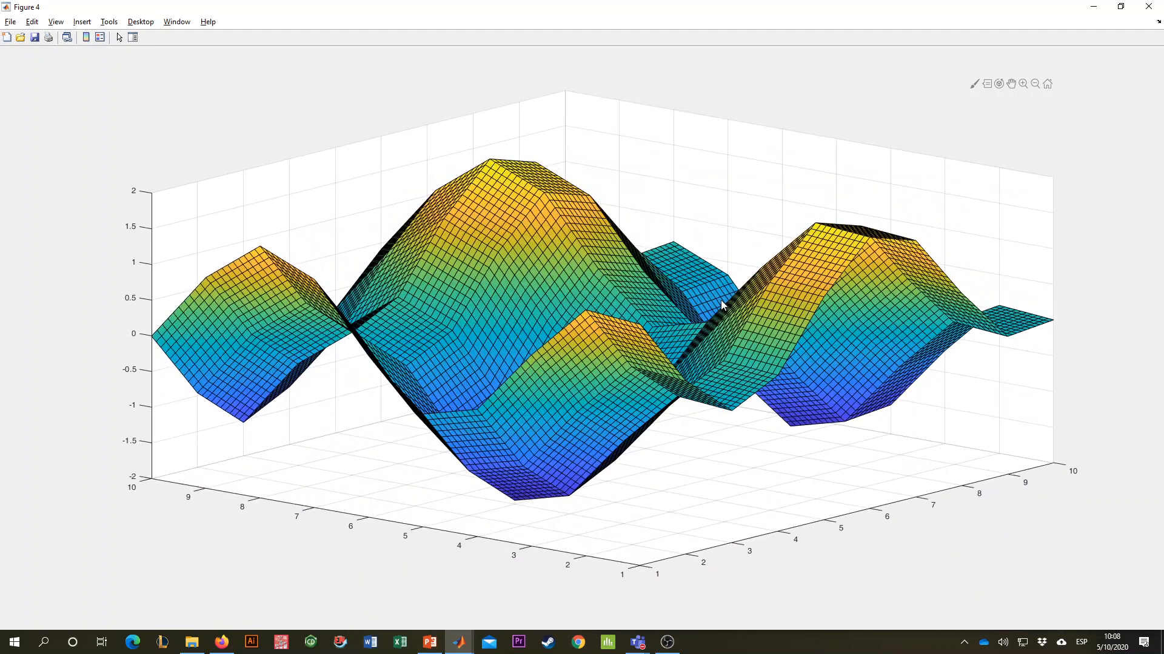
click(1159, 5)
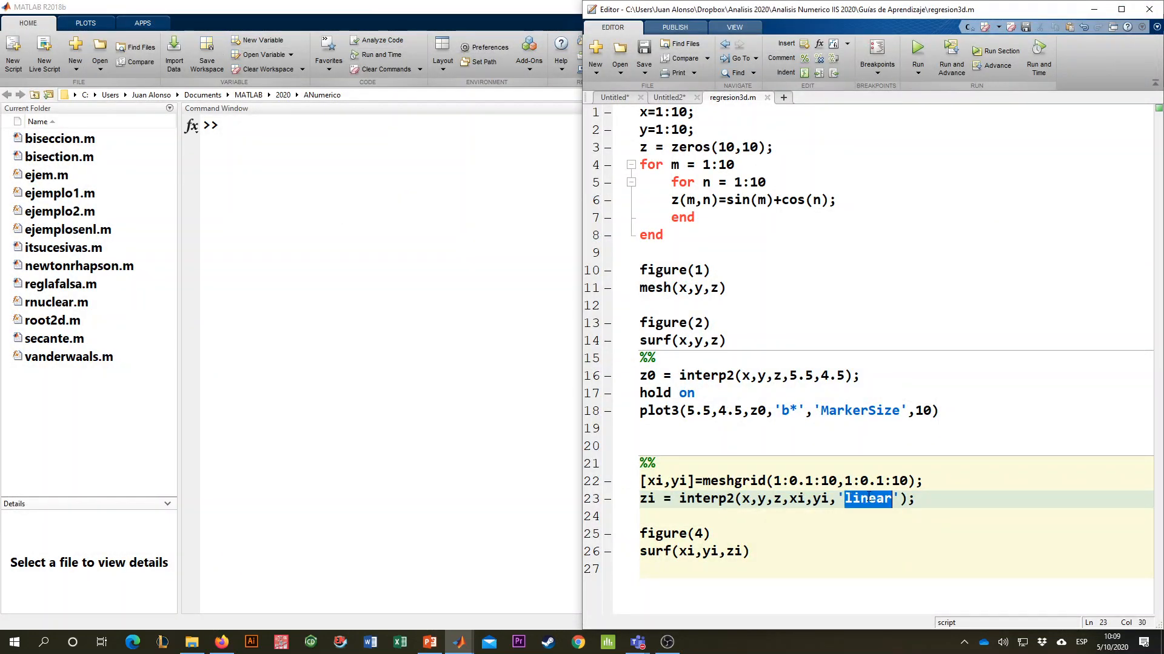
- Set the interpolation method on line 23 to 'cubic', run the section, and enlarge the Figure 4 window
text(cubic)
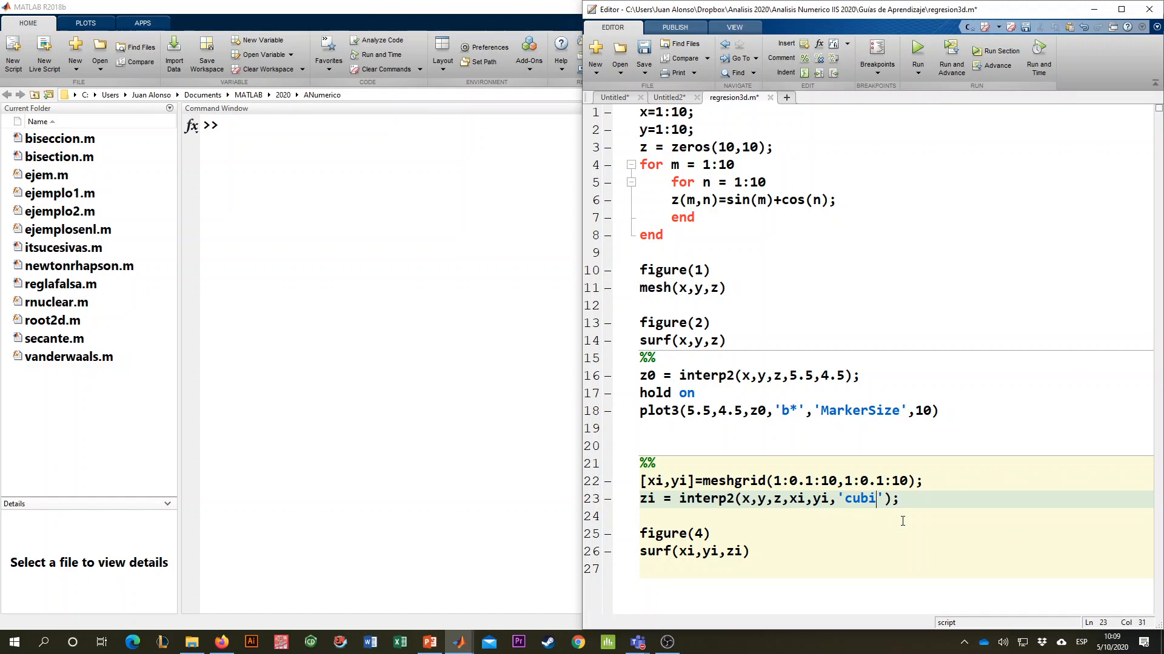
click(998, 49)
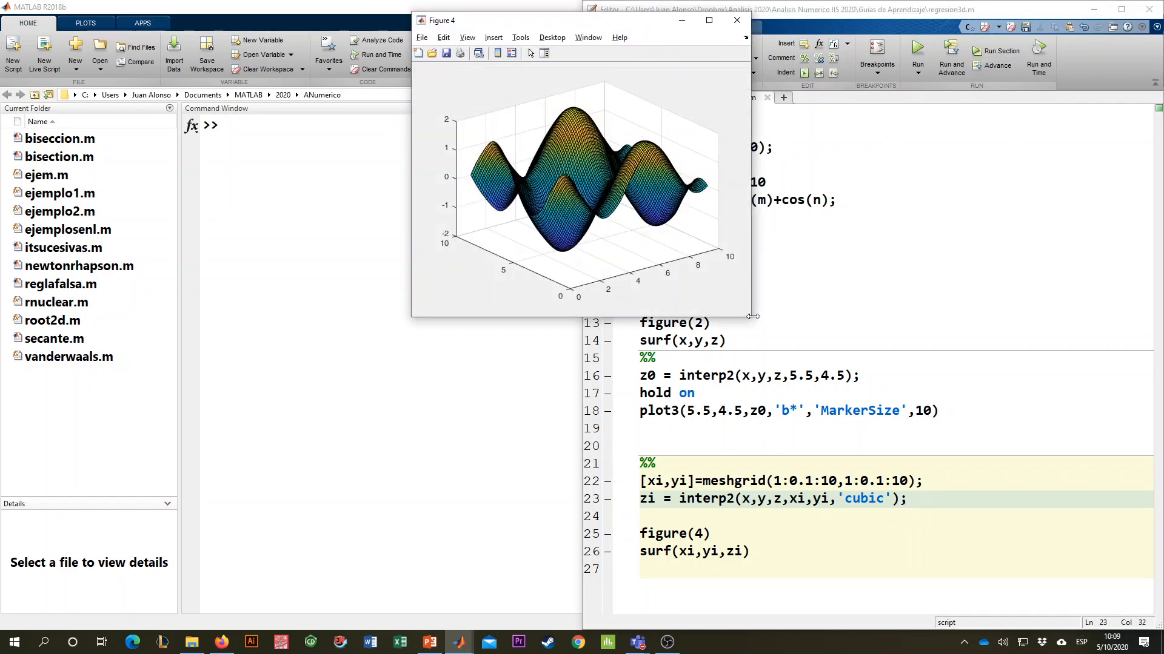
drag(752, 316, 1062, 609)
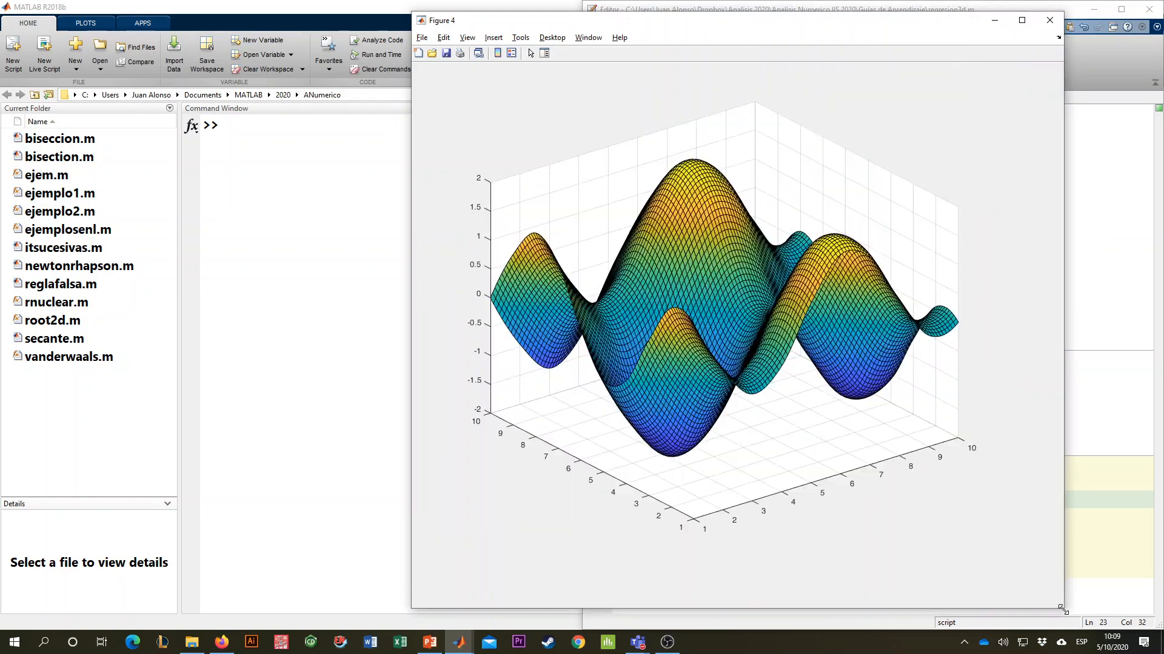
- Rotate the cubic surface in Figure 4 to examine its smoothness from several angles
drag(663, 274, 856, 290)
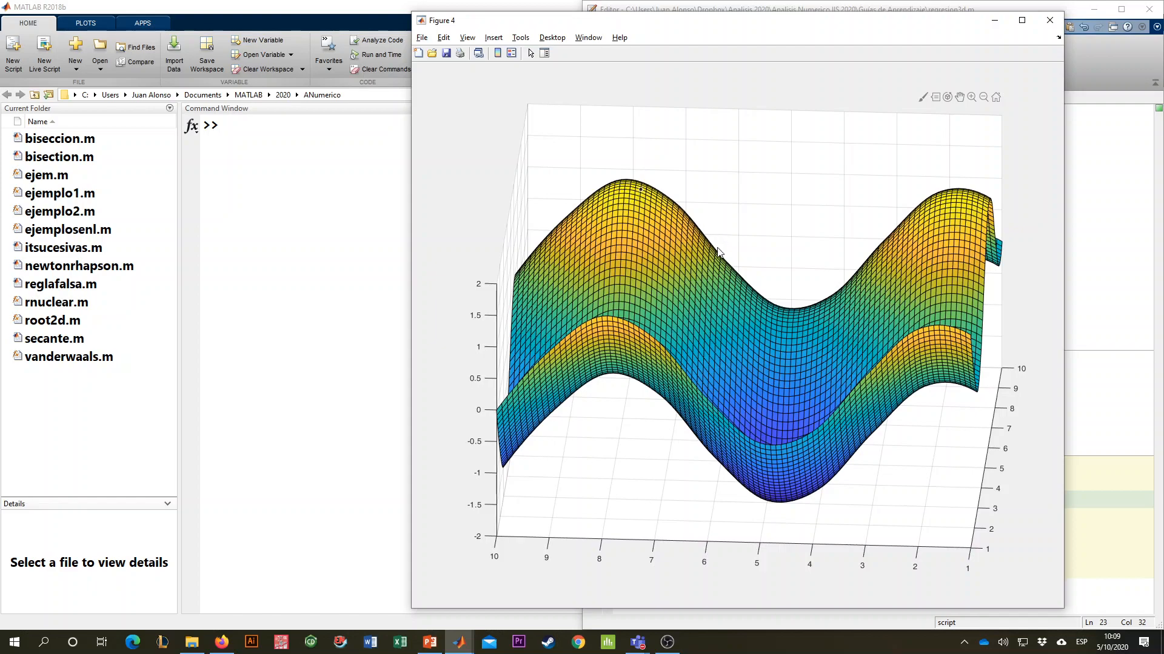
drag(719, 252, 589, 270)
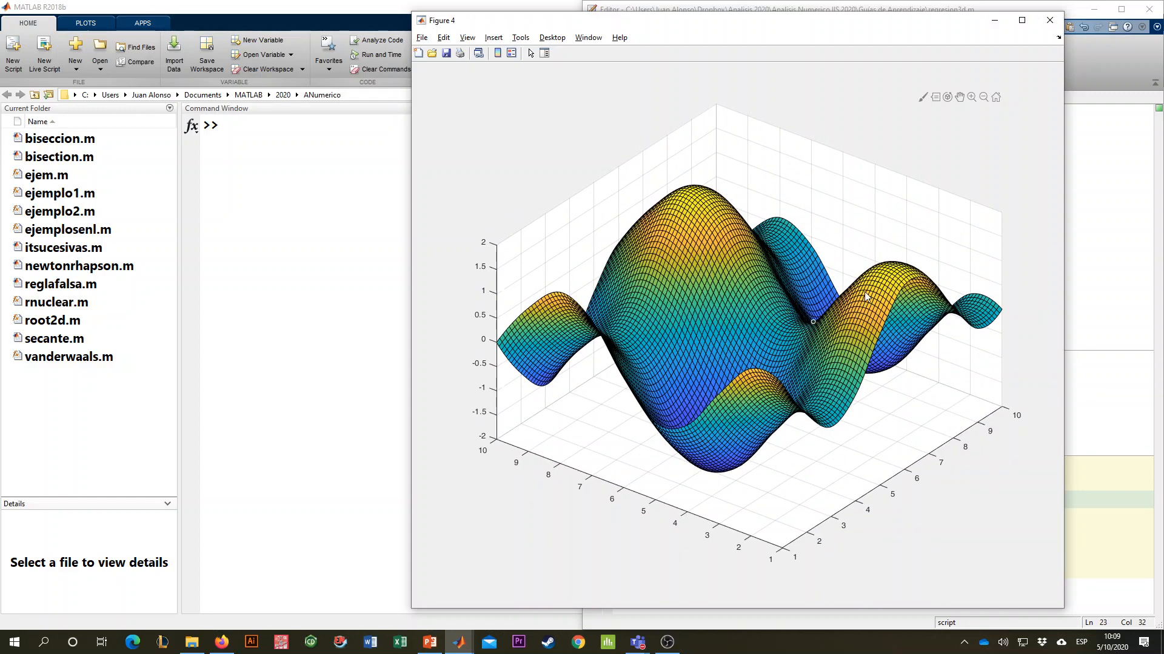
mouse_move(860, 308)
mouse_down()
mouse_move(739, 329)
mouse_move(839, 317)
mouse_up()
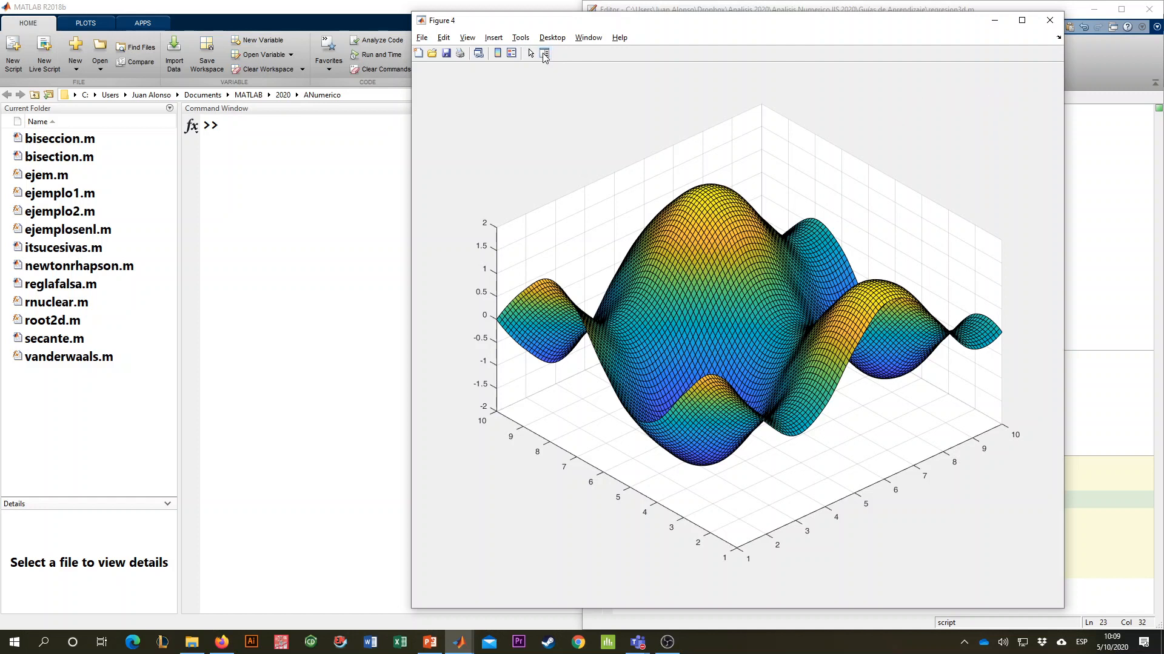
- Open the Property Inspector for Figure 4, select the surface, and set its EdgeColor to None
click(544, 55)
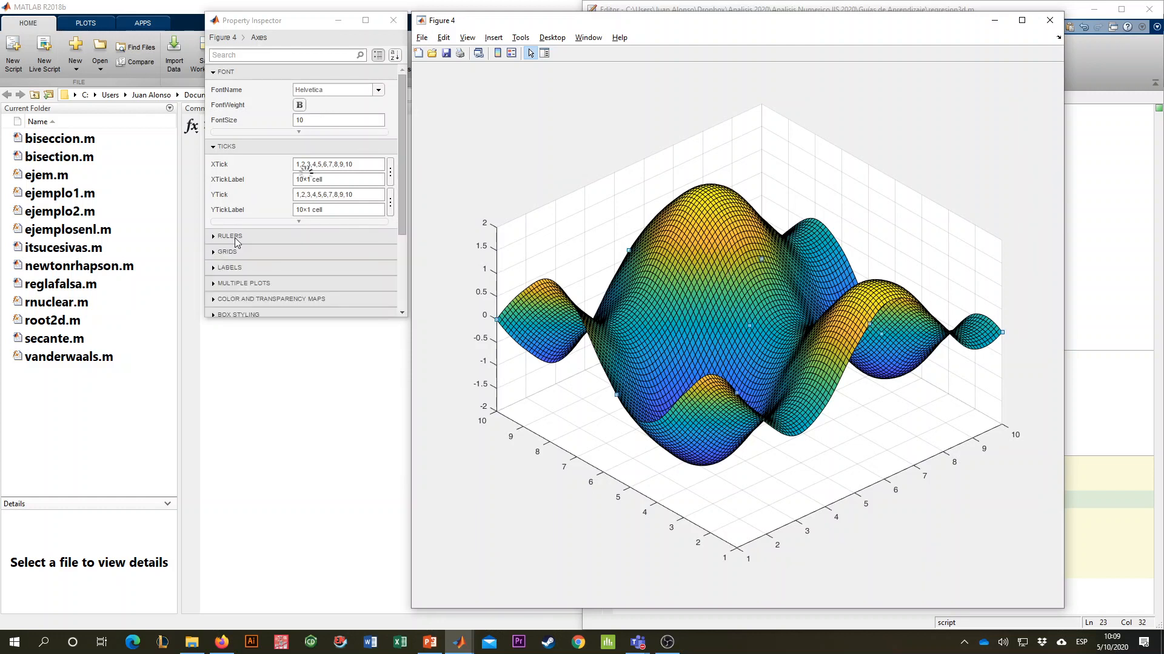
click(703, 235)
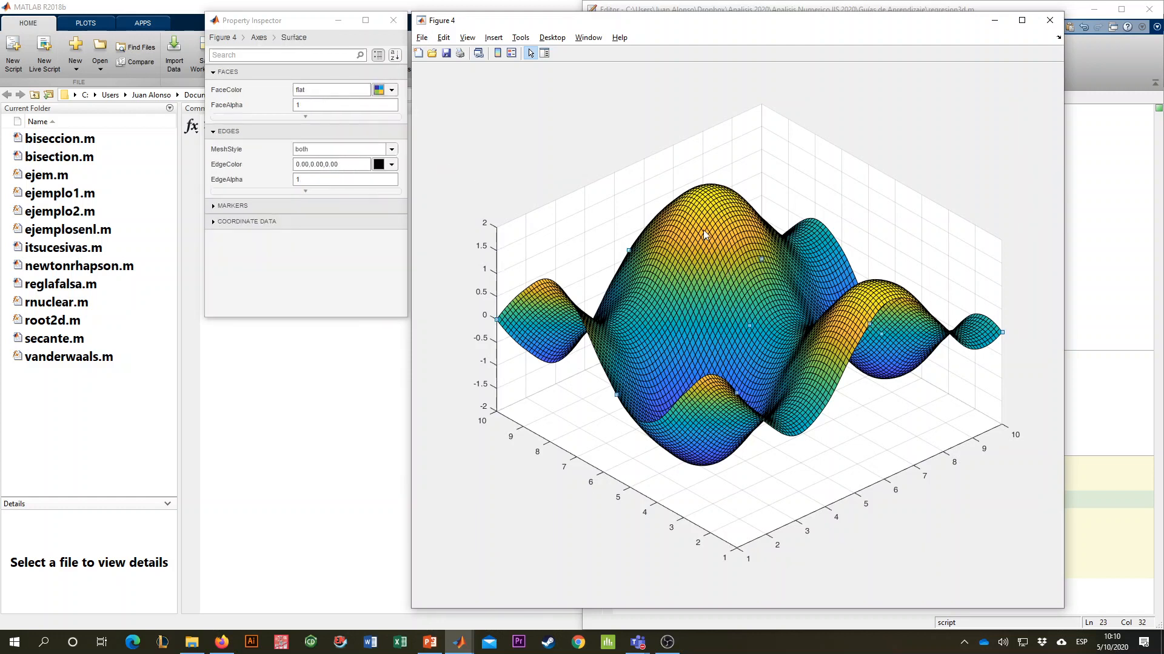
click(382, 169)
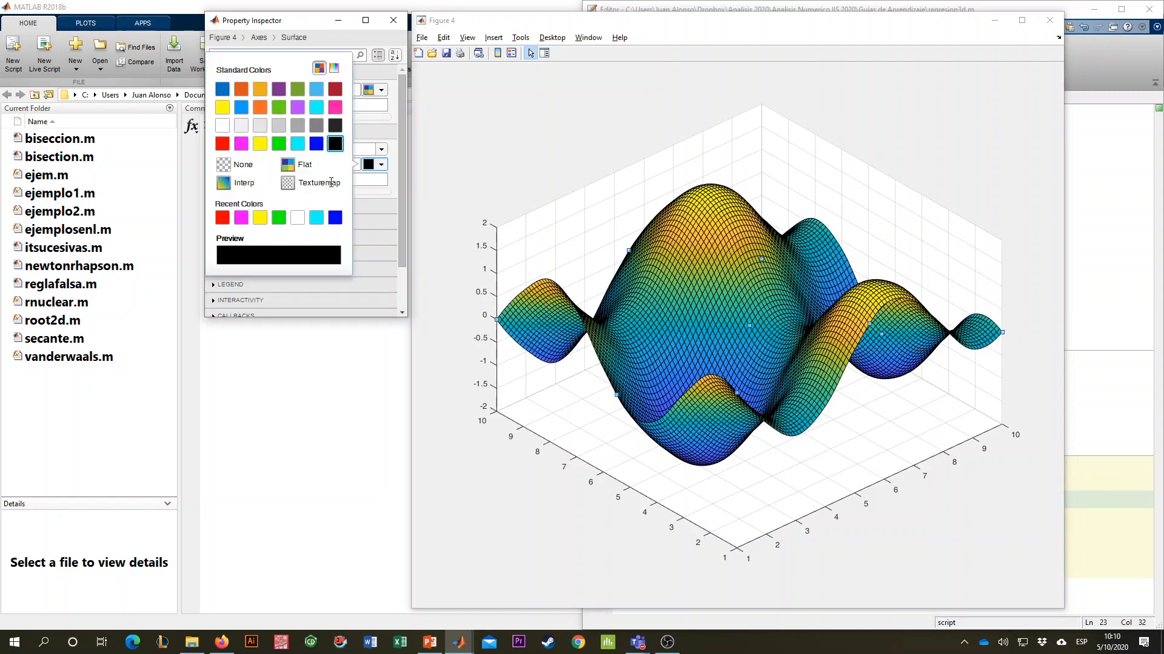
click(223, 166)
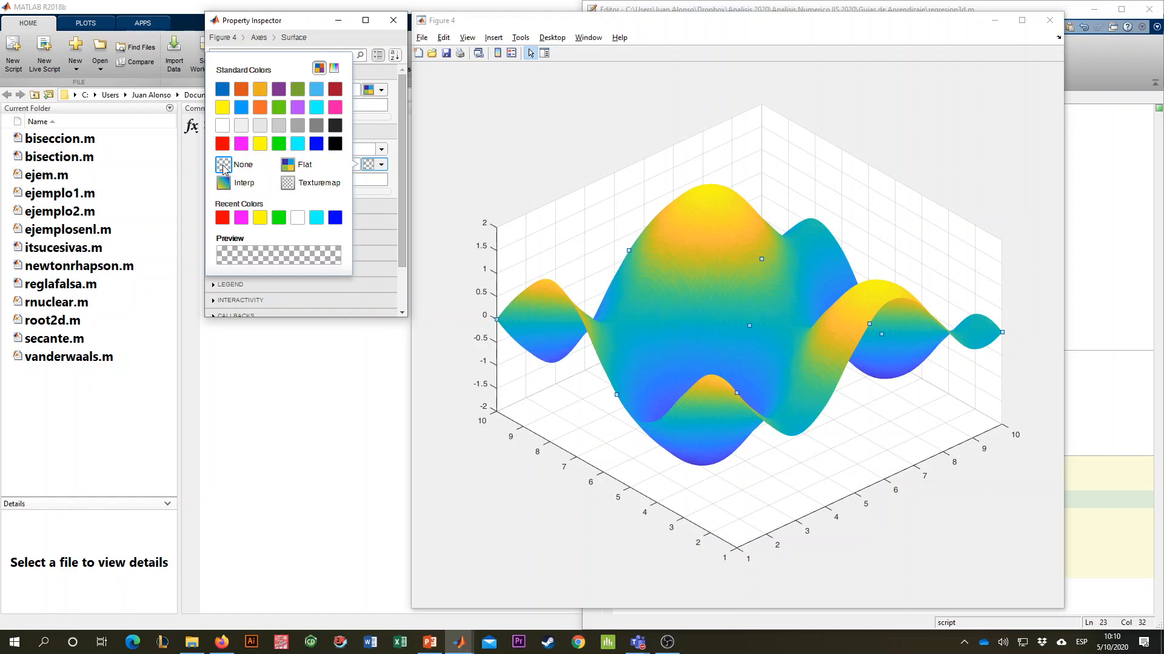
click(661, 305)
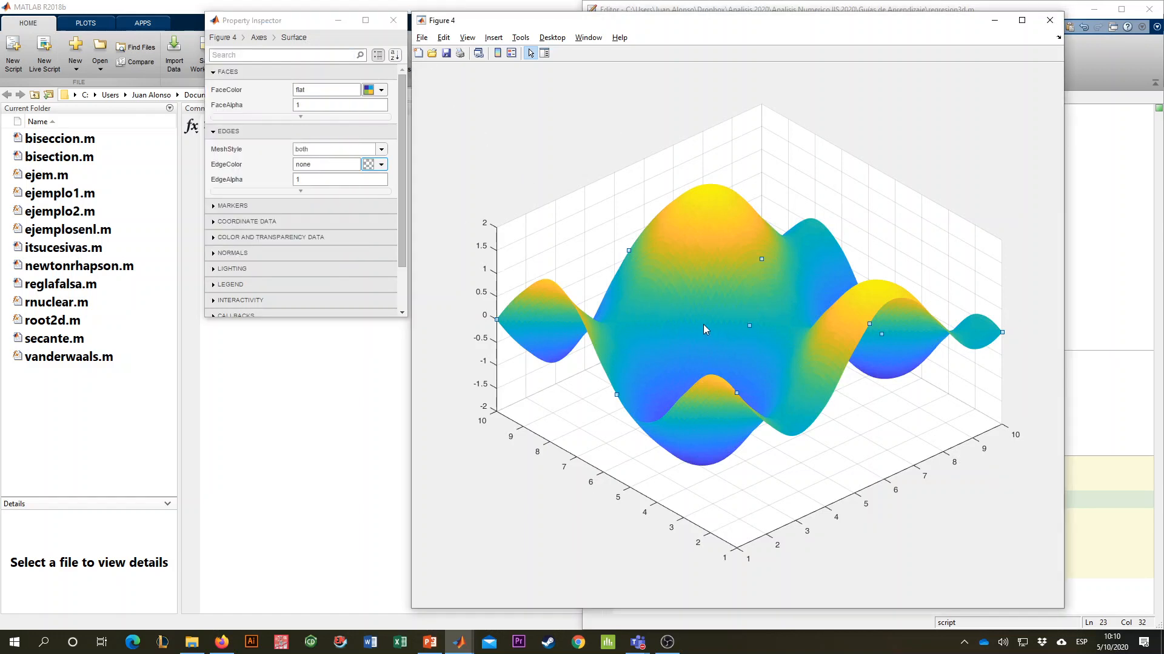
- Try the Interp and Flat edge colors on the surface, leave EdgeColor at Interp, and close the Property Inspector
click(382, 165)
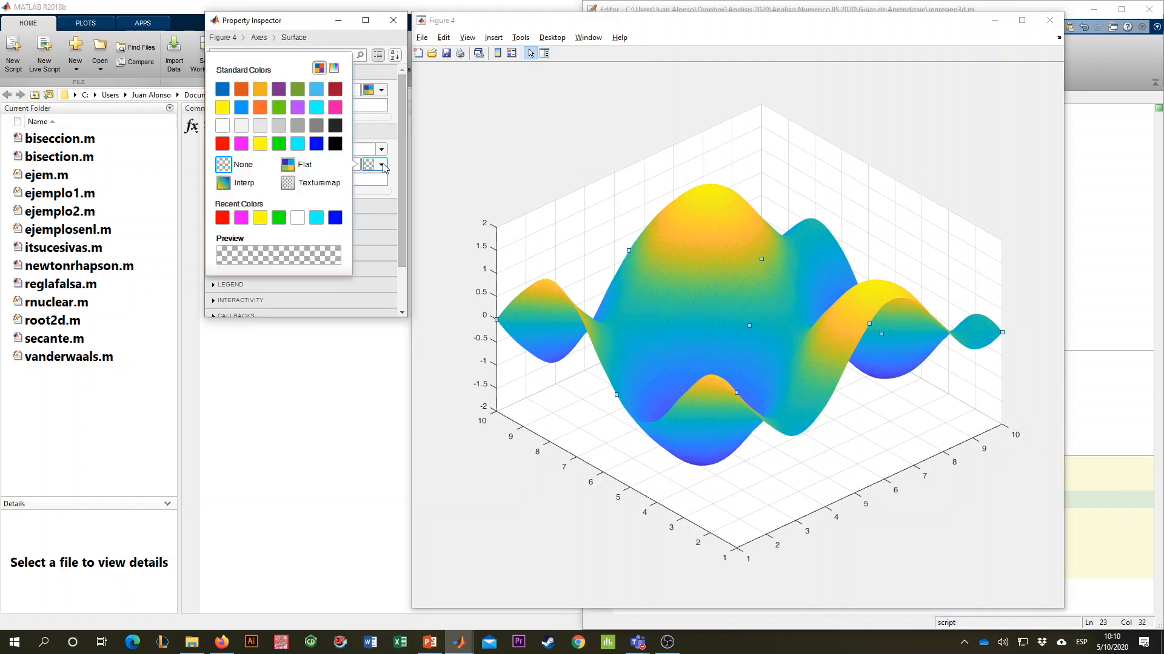
click(224, 184)
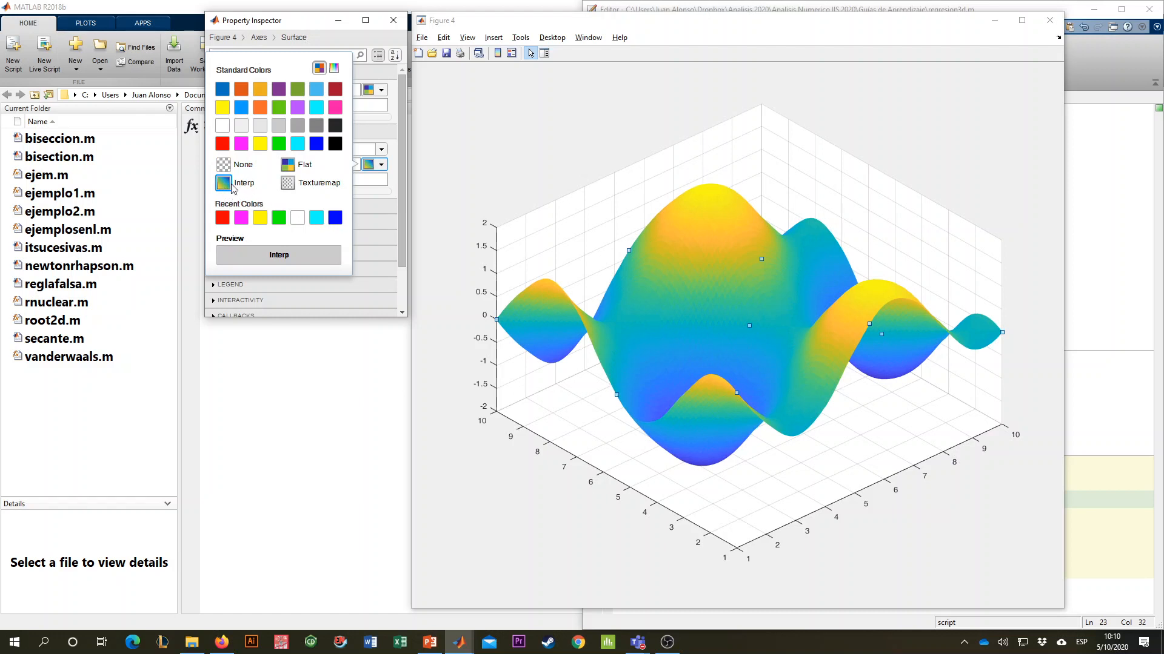
click(289, 166)
click(224, 183)
click(382, 165)
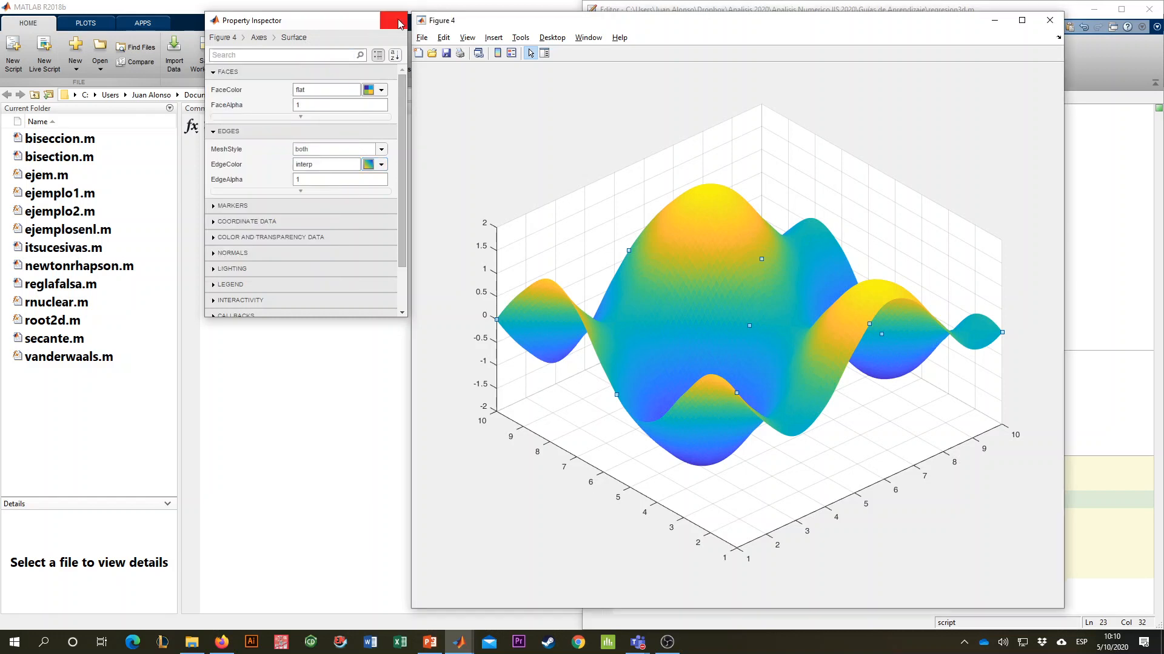
click(393, 20)
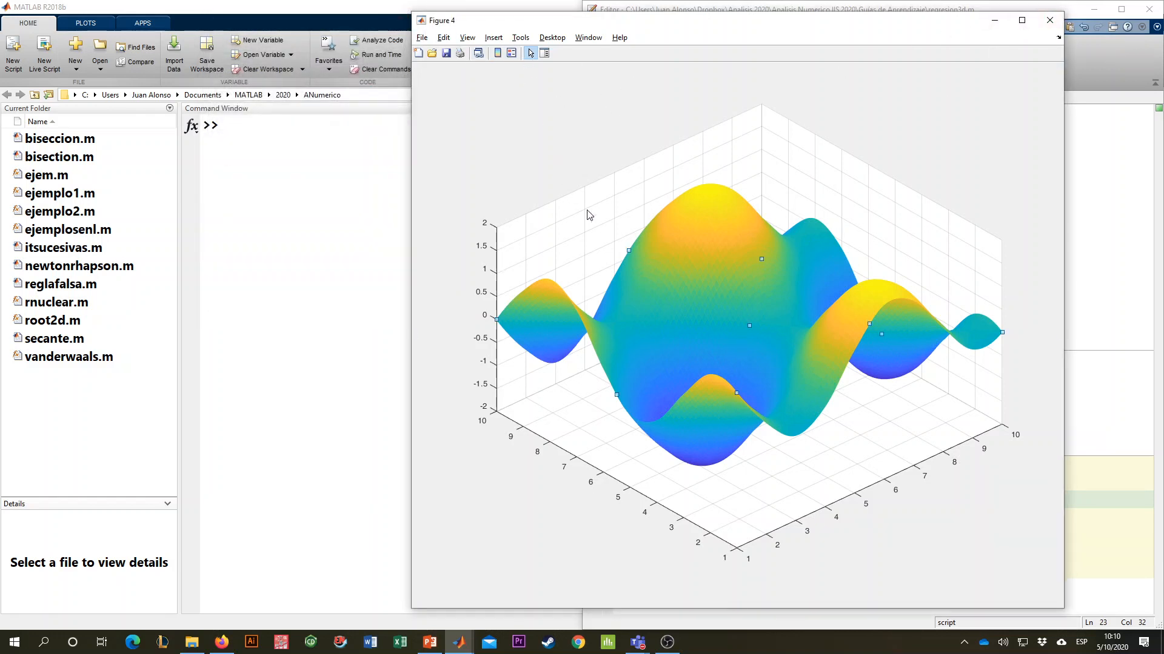
click(745, 88)
click(593, 136)
click(544, 53)
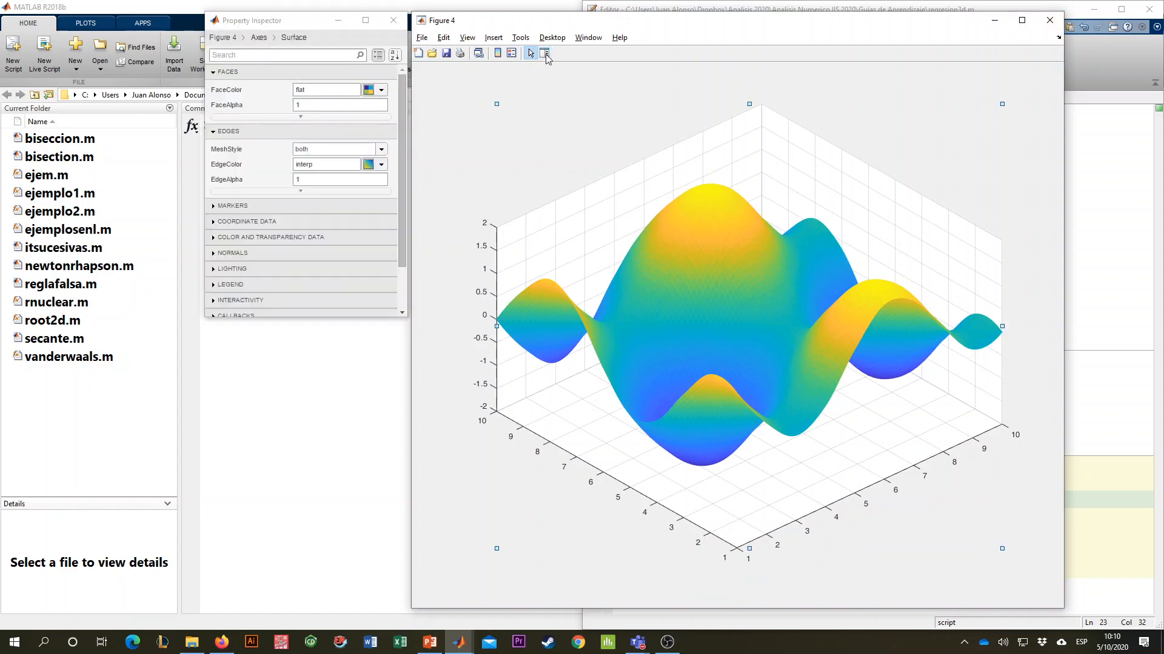
click(403, 13)
click(501, 547)
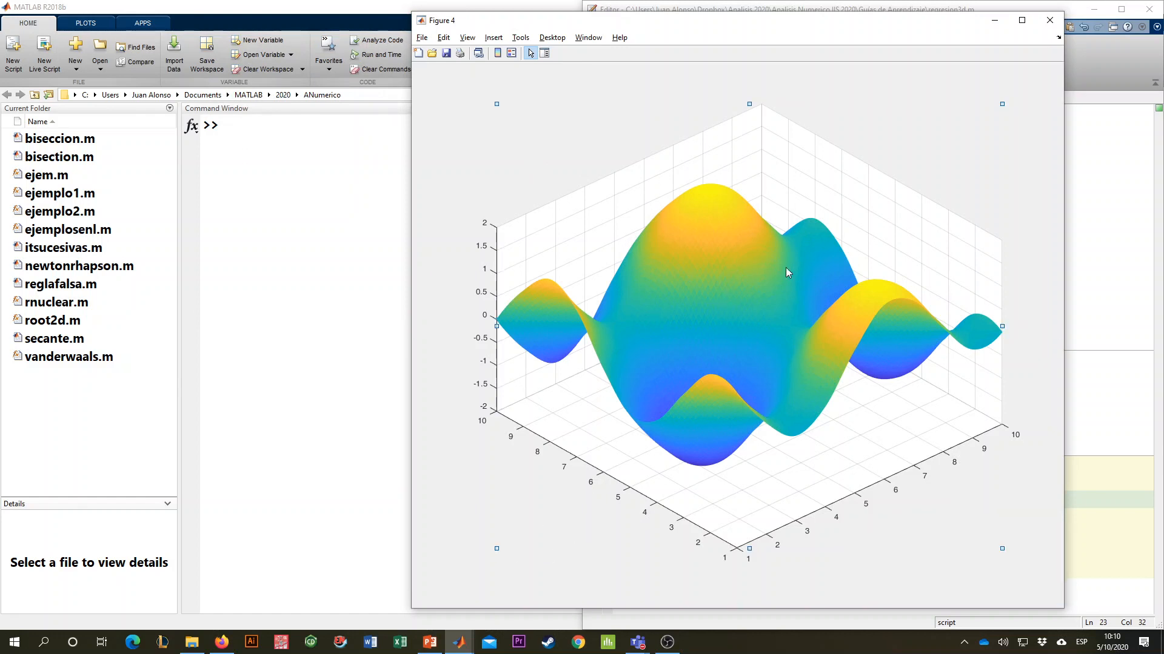
- Maximize Figure 4, add a colorbar beside the surface, and restore the window to its previous size
click(1022, 20)
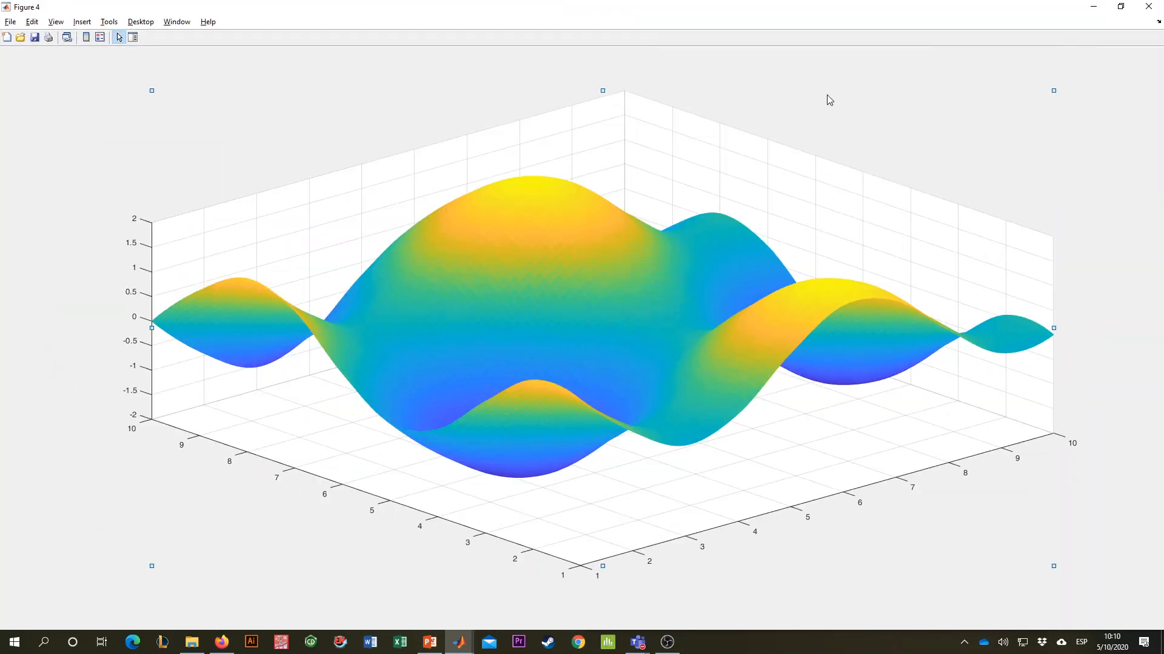
click(1055, 58)
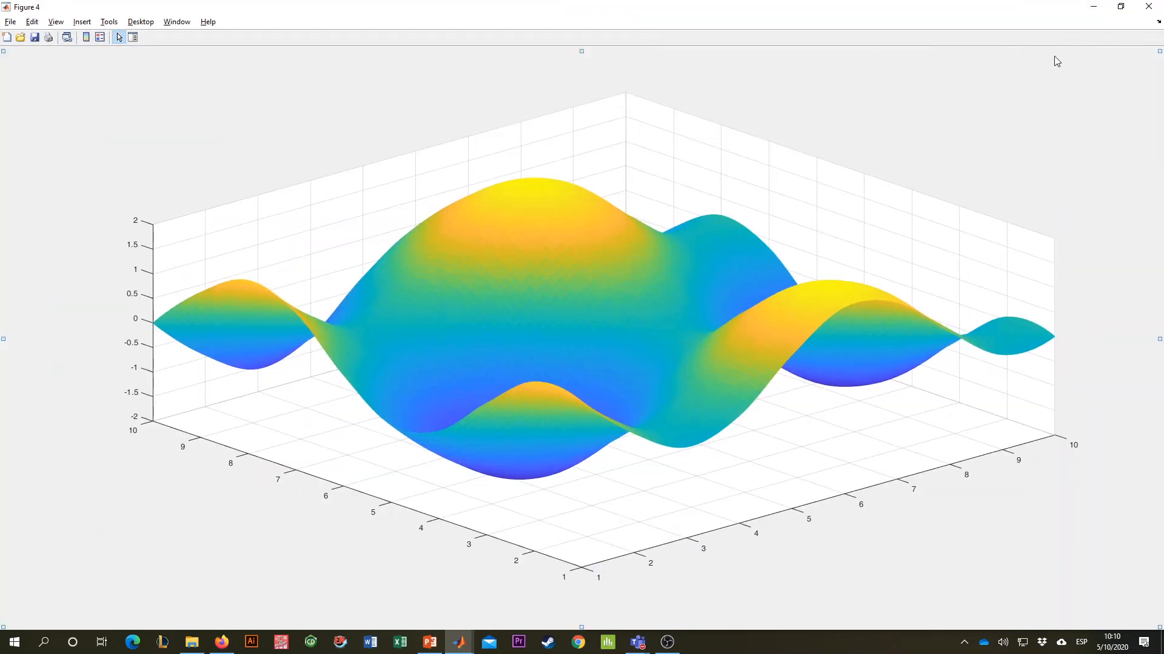
click(85, 42)
click(1120, 6)
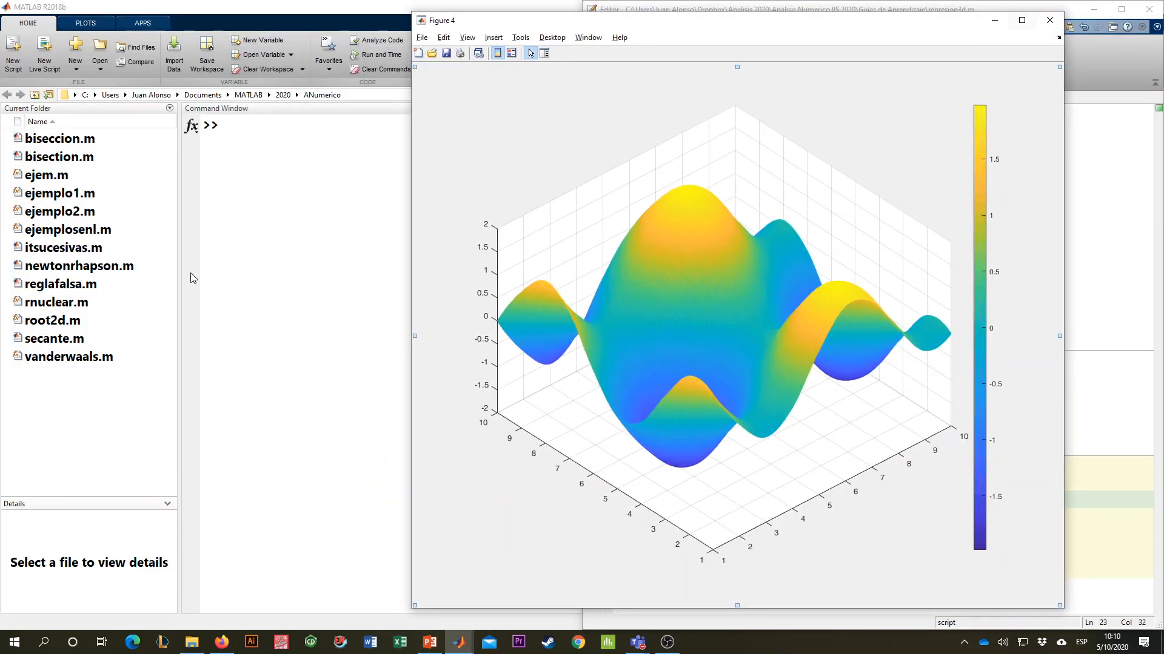
- Enable interactive 3D rotation for the figure by running rotate3d on in the Command Window
click(293, 247)
text(rolt)
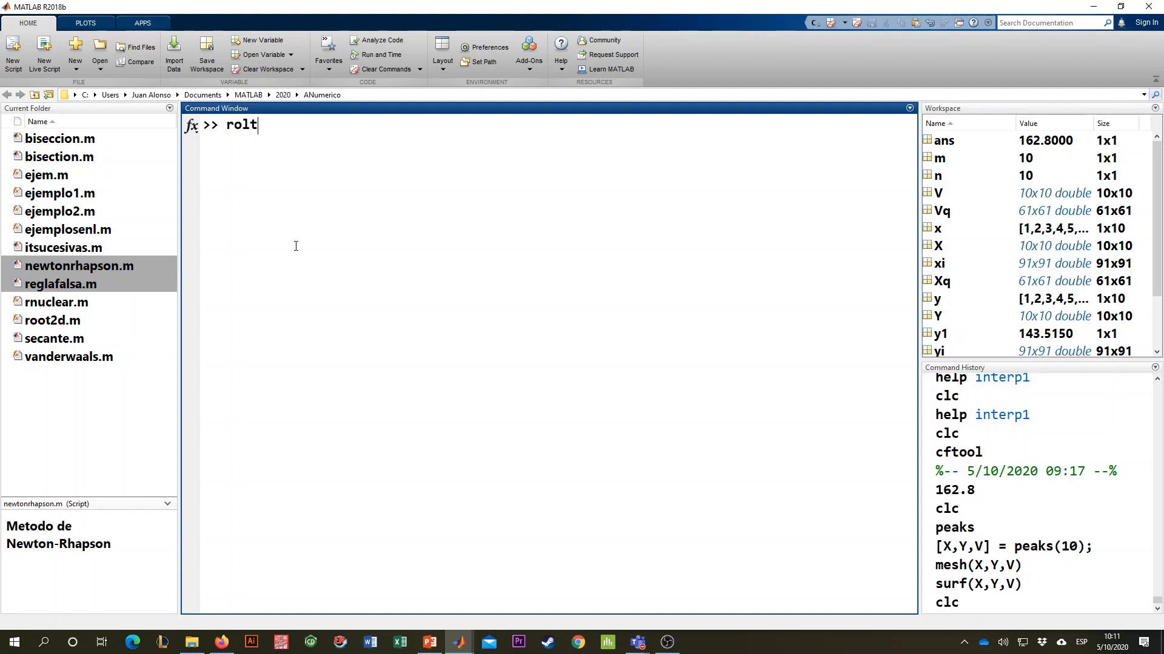
text(ate)
key(BackSpace)
key(BackSpace)
key(BackSpace)
key(BackSpace)
text(tate32)
key(BackSpace)
text(d on)
key(Return)
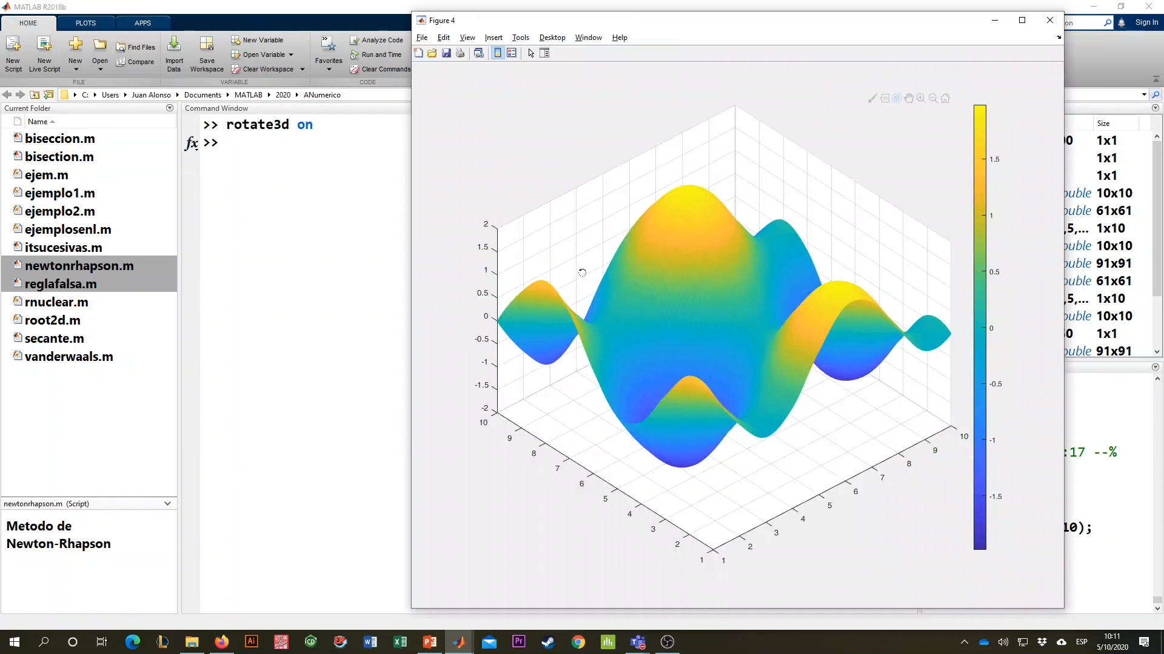
- Rotate the surface in Figure 4 to examine its peaks and valleys from several azimuths and elevations
drag(581, 273, 833, 340)
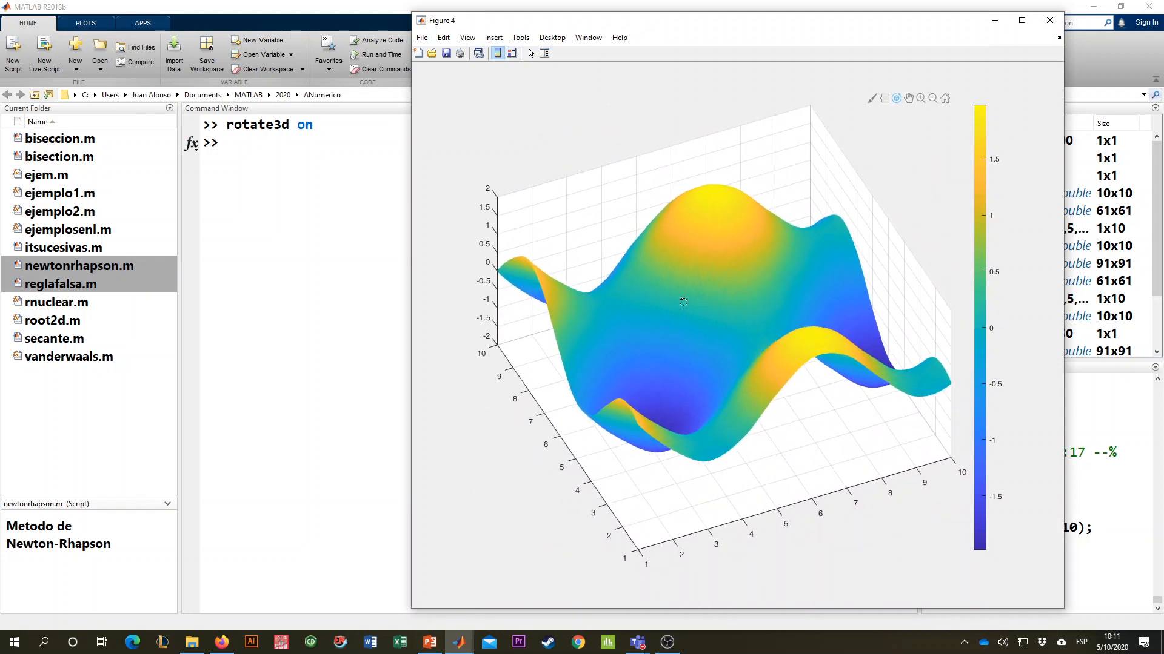
drag(699, 231, 649, 249)
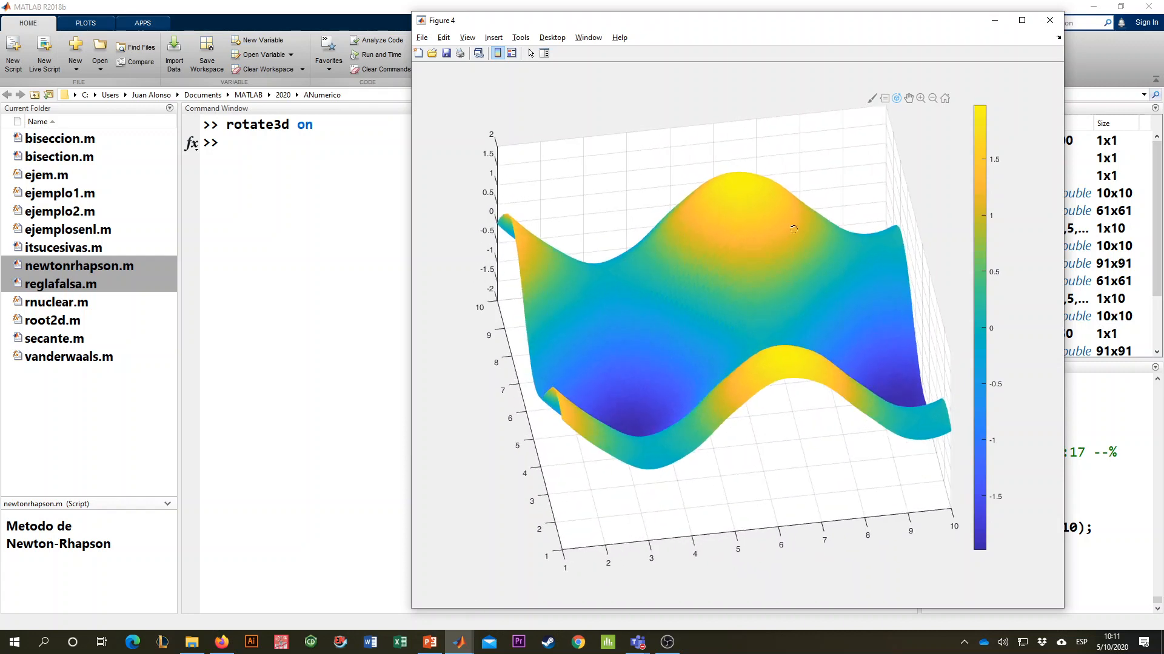
drag(621, 369, 698, 310)
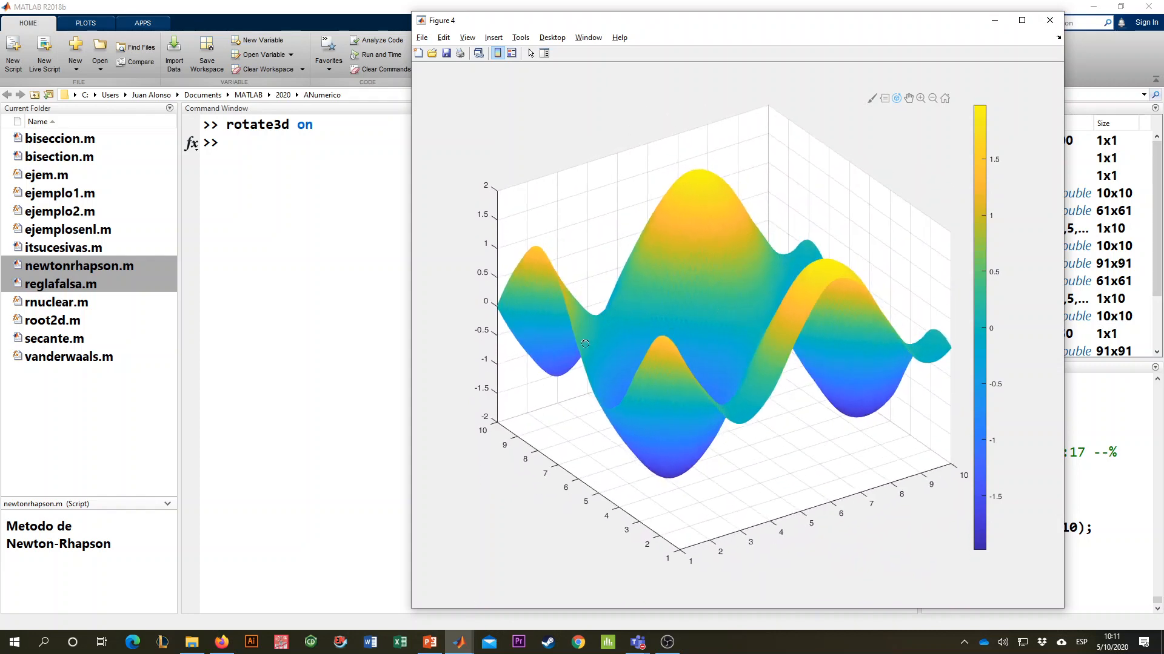
drag(585, 343, 669, 333)
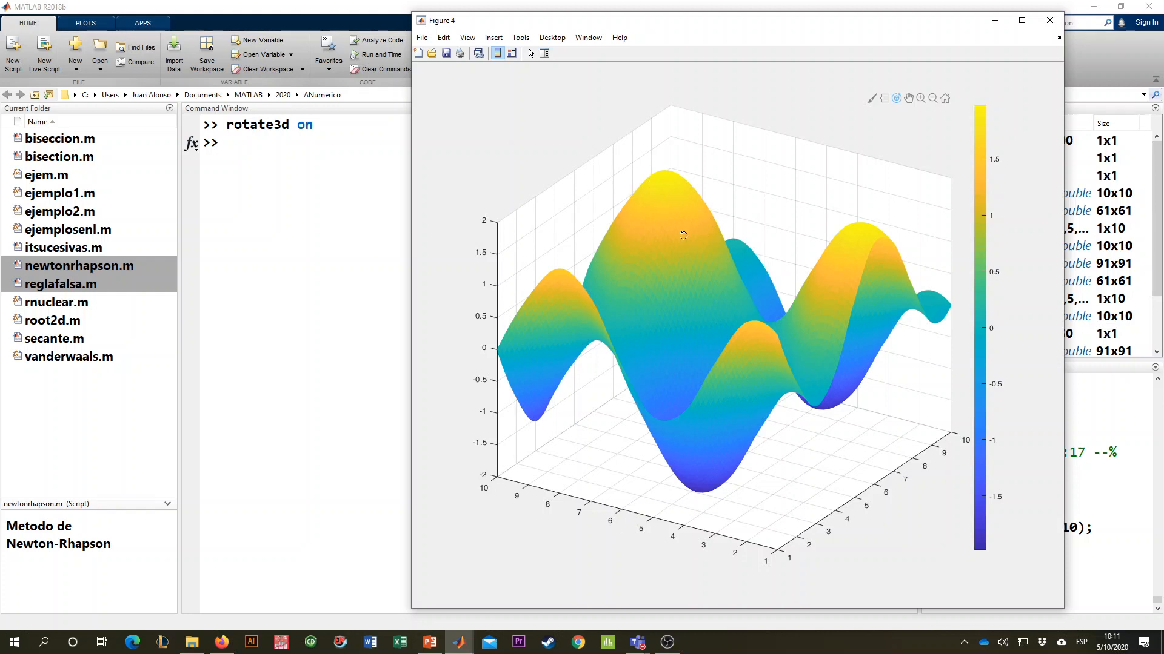
drag(591, 356, 589, 387)
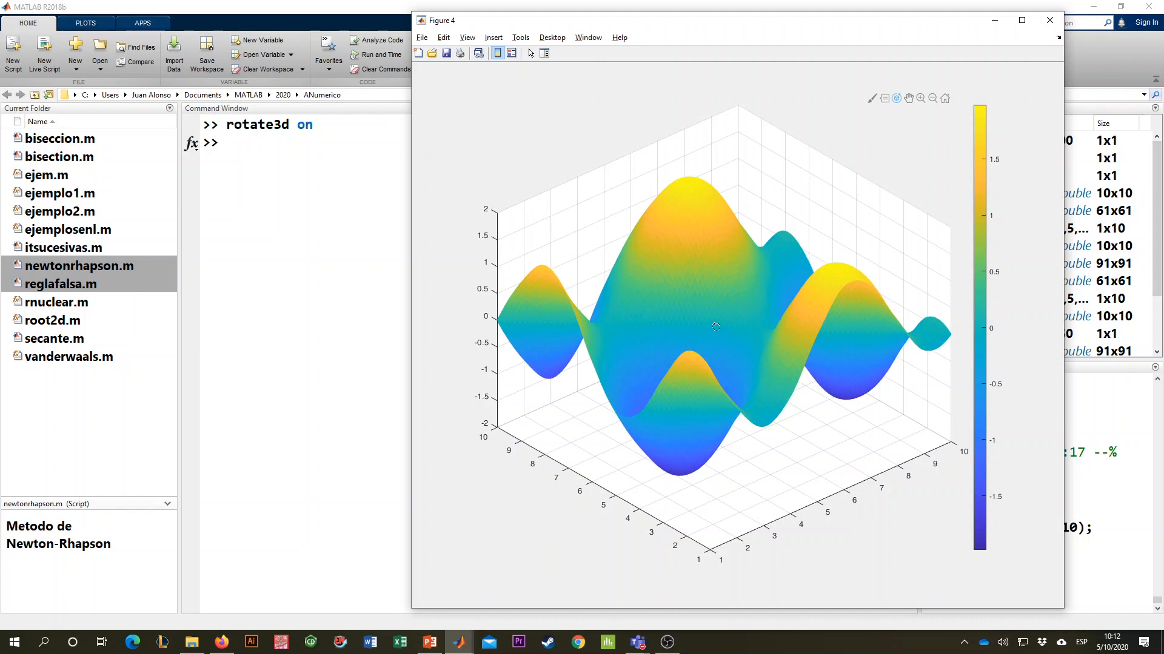
drag(687, 243, 655, 271)
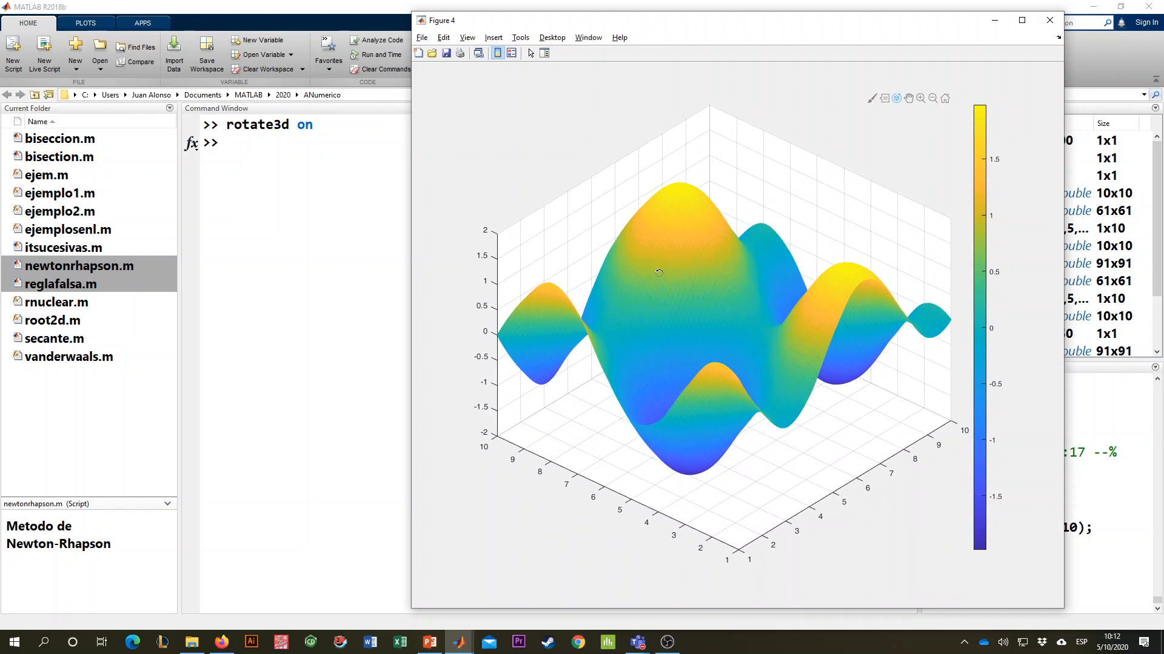
mouse_move(548, 333)
mouse_down()
mouse_move(601, 341)
mouse_move(545, 329)
mouse_up()
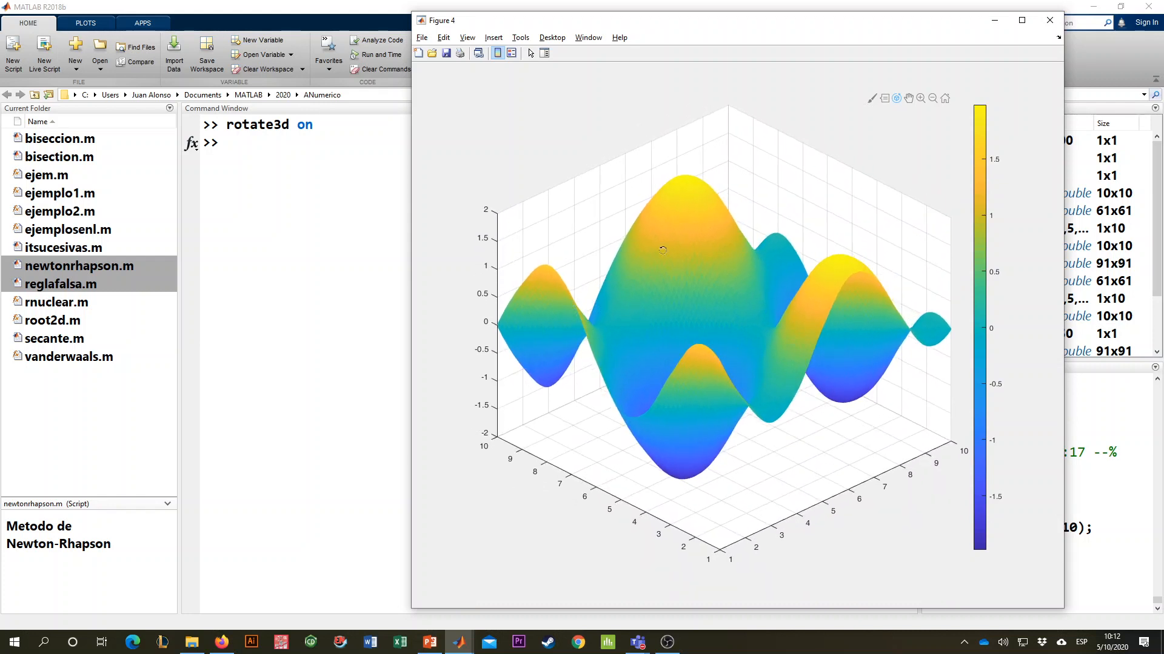
drag(696, 202, 602, 300)
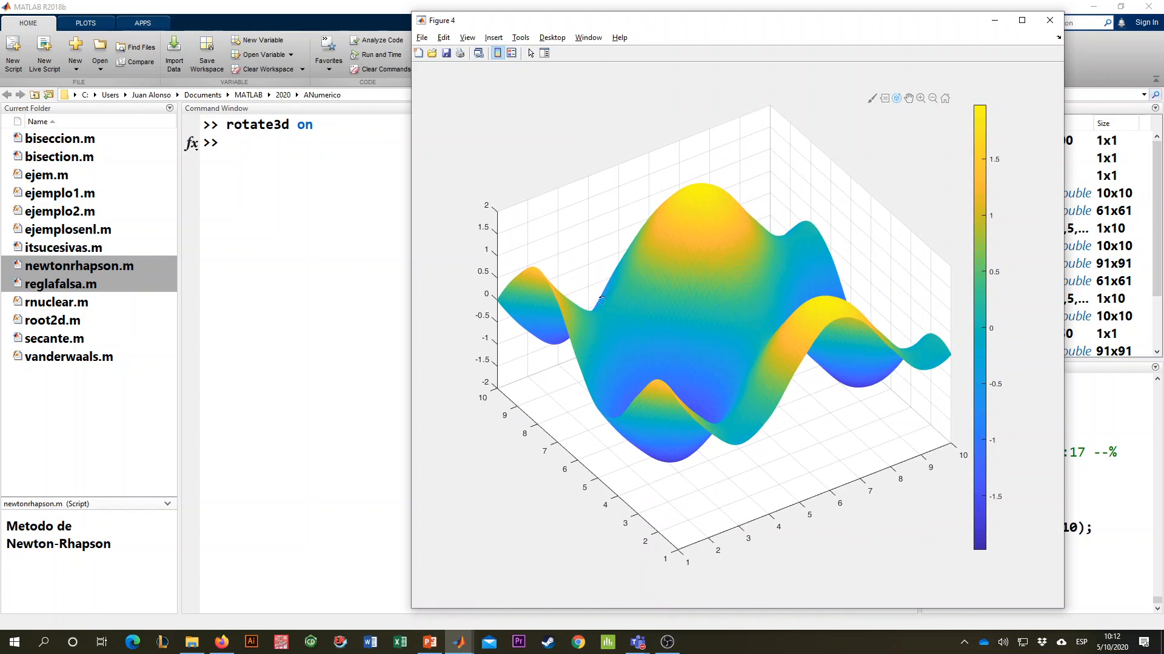
drag(667, 284, 698, 251)
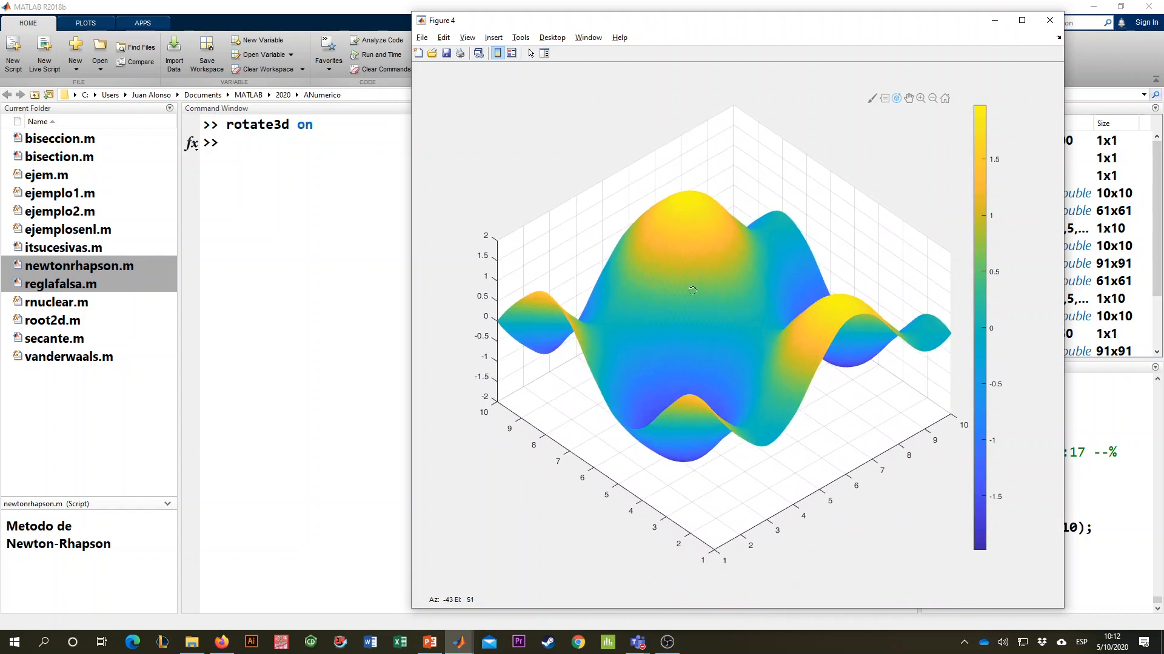
drag(661, 256, 691, 122)
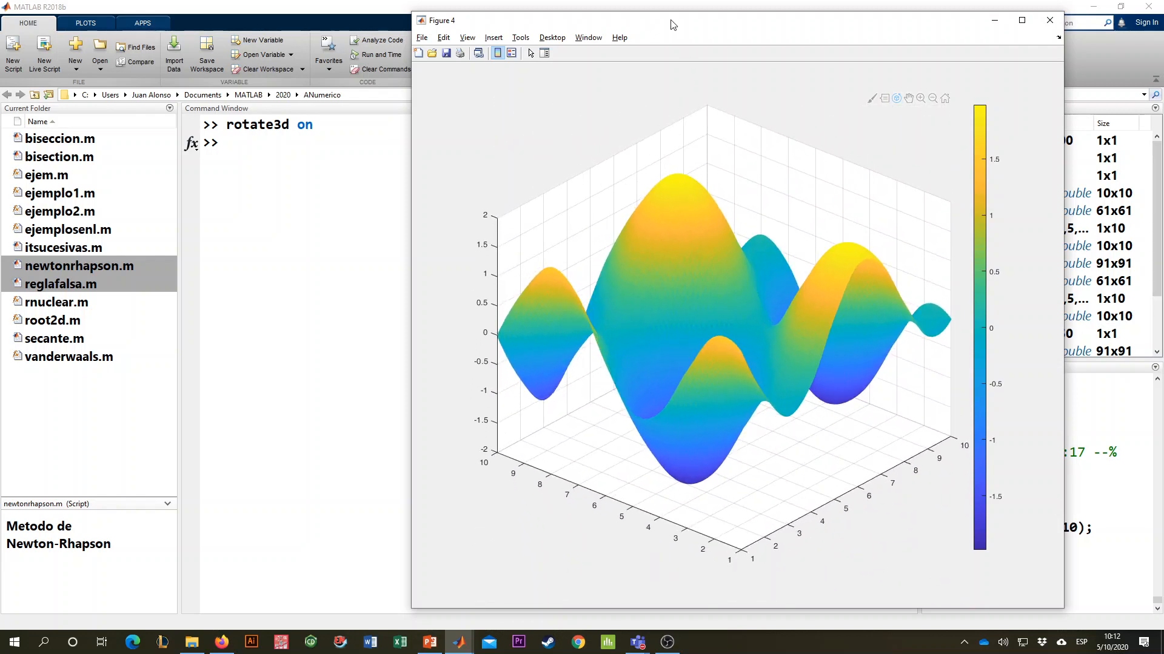
- Move the Figure 4 window aside to view the surface from two more angles, and close the figure
drag(670, 24, 570, 23)
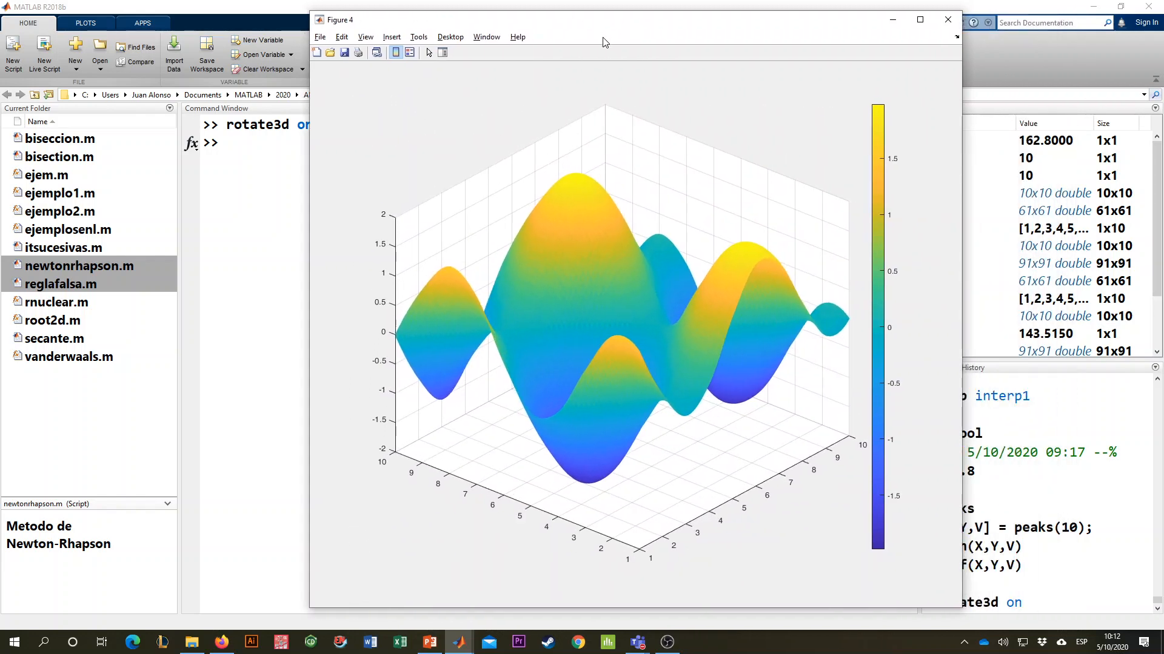
drag(652, 226, 698, 226)
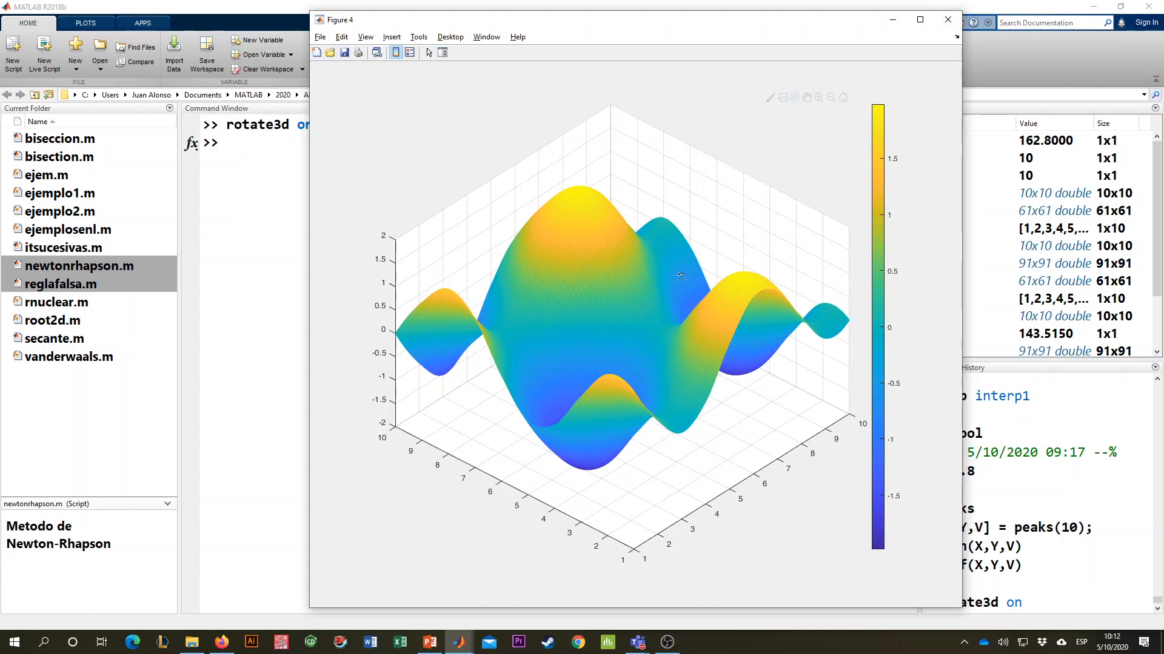
drag(677, 277, 706, 278)
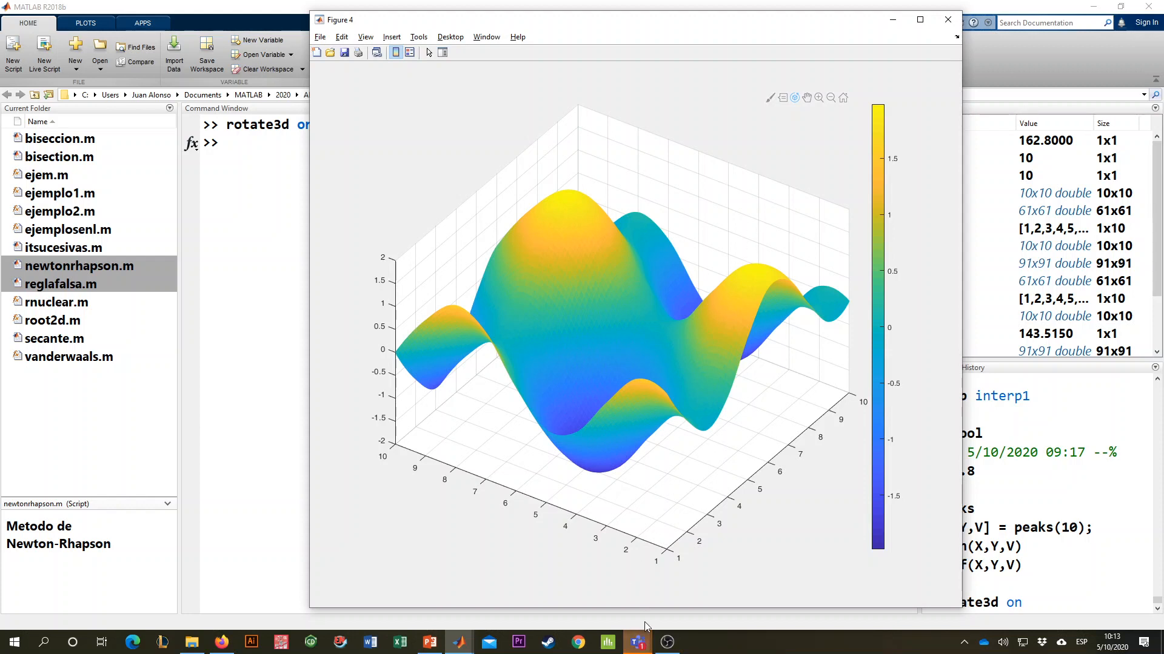
click(946, 20)
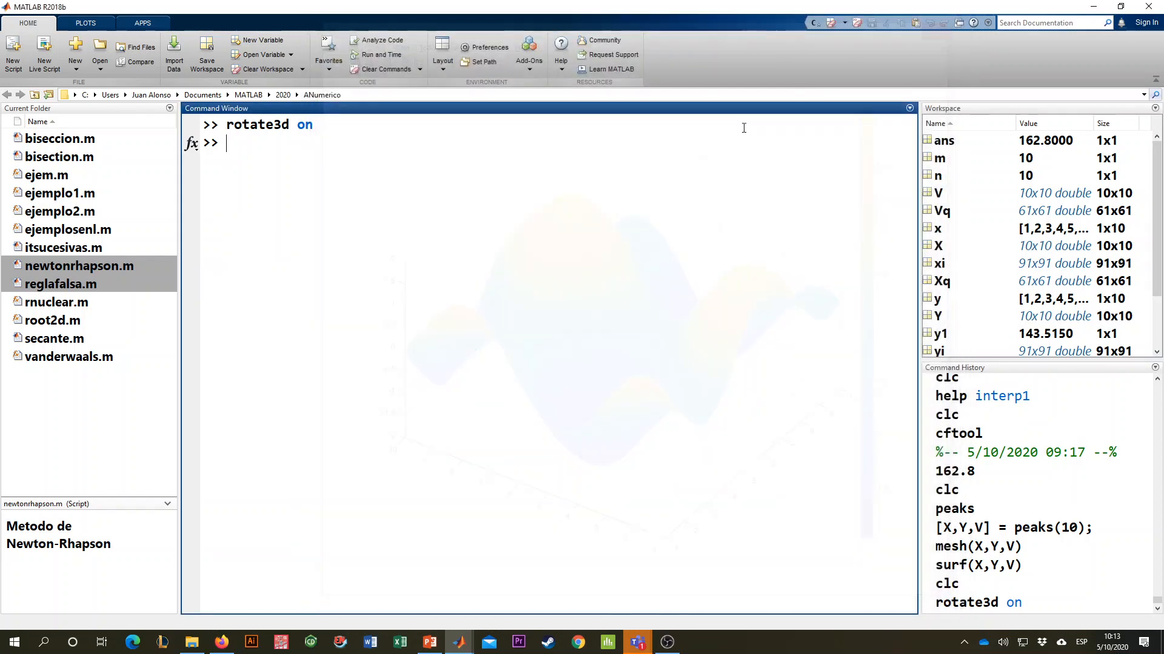
- Switch to the PowerPoint presentation and review the propane interpolation slide and the three-variable interp2 slide
click(430, 642)
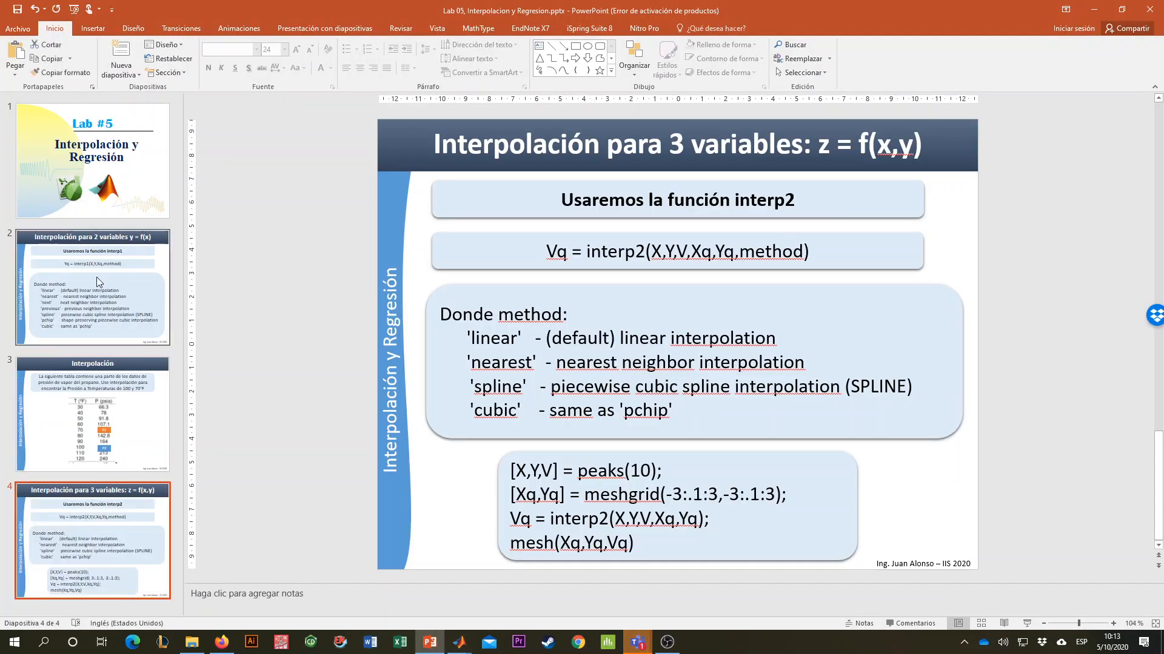
click(118, 403)
click(163, 494)
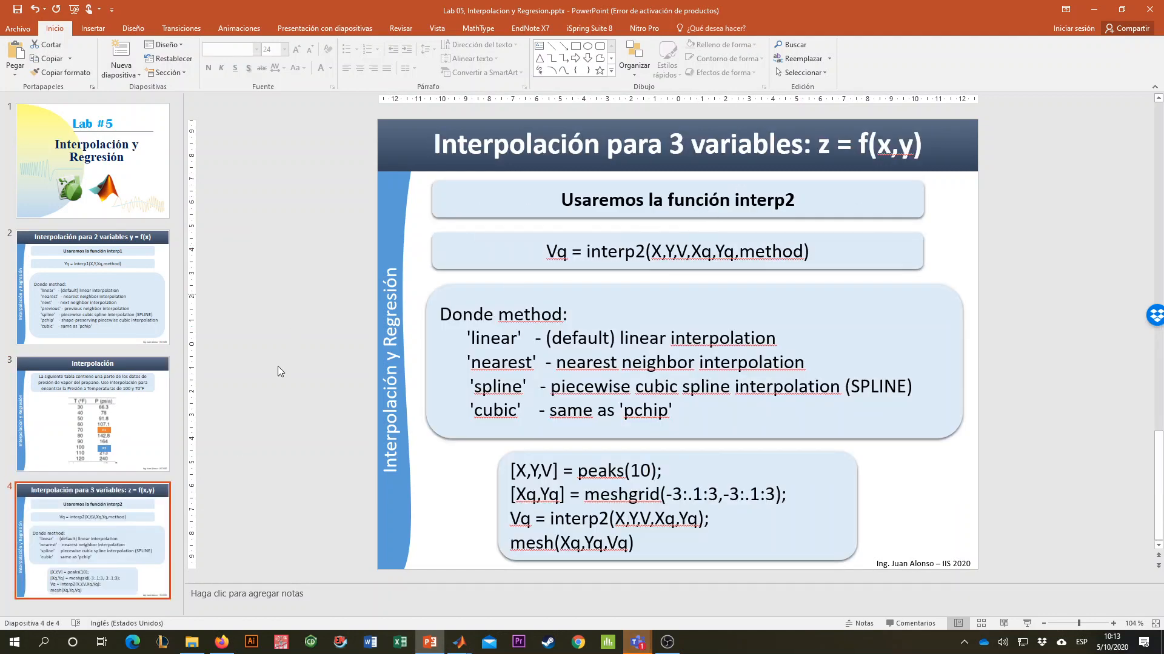
- In File Explorer, open PROBLEMAS APLICADOS A LA INGENIERIA QUIMICA.pdf from the Recursos Complementarios folder of Analisis Numerico IIS 2020
click(192, 643)
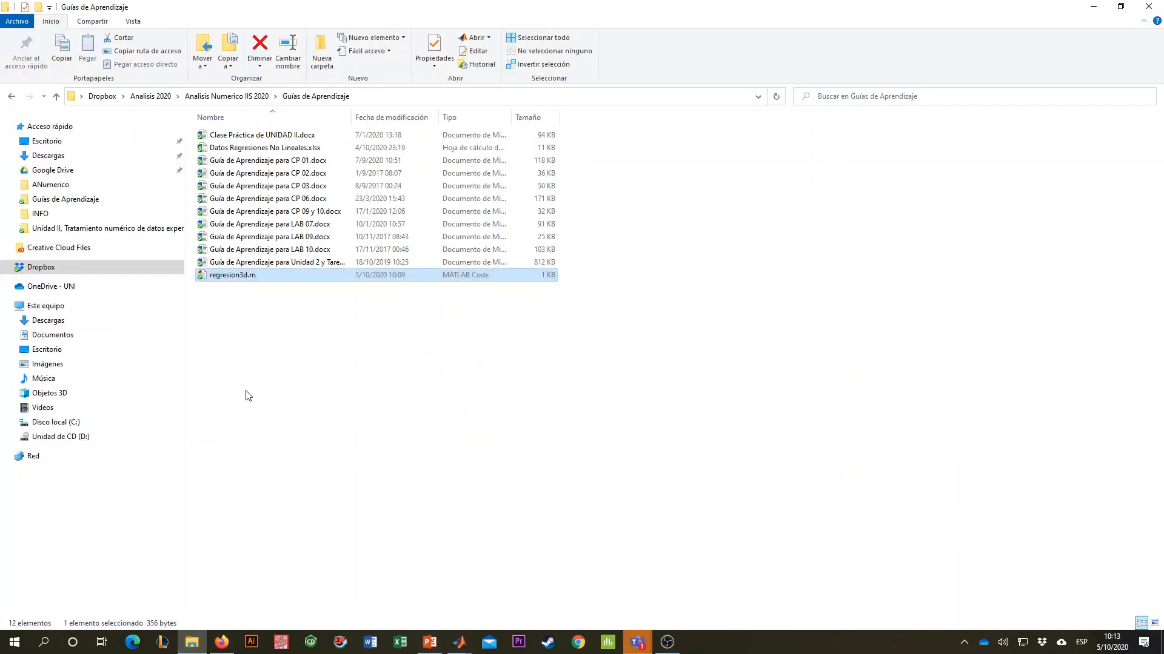
click(240, 96)
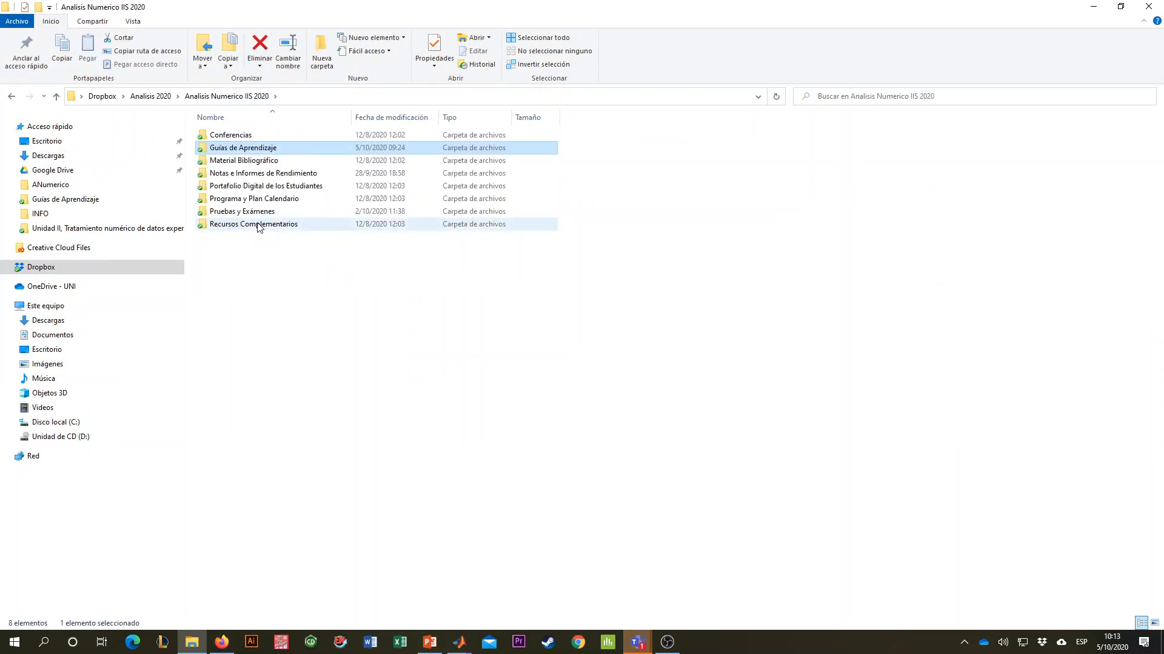
double_click(261, 226)
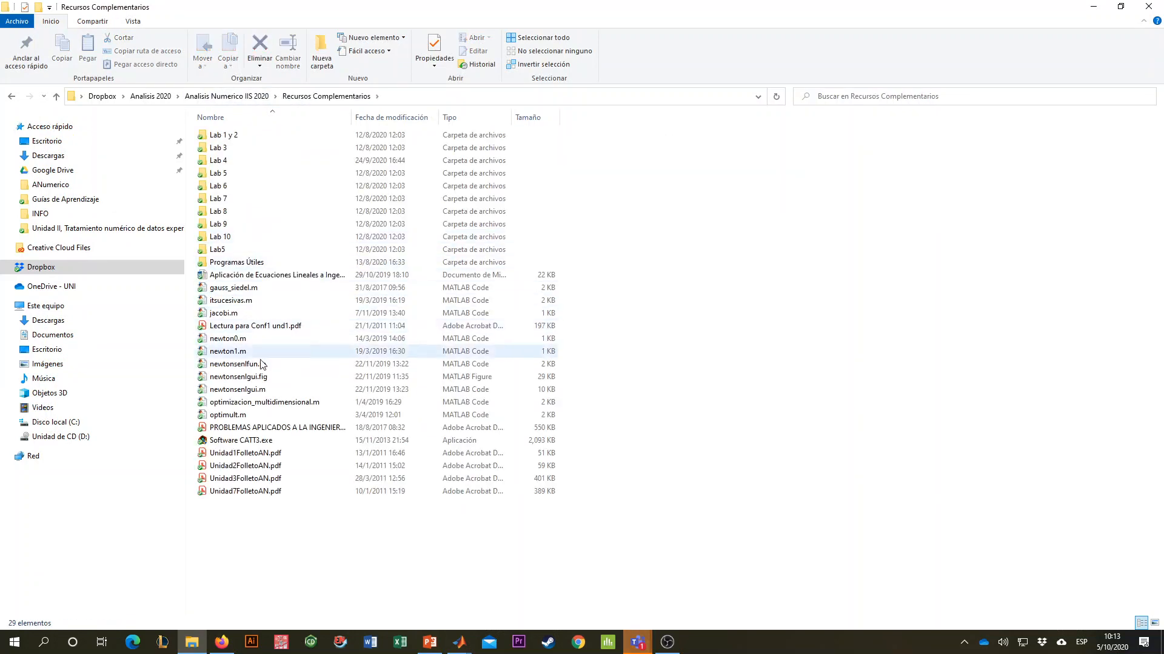
double_click(297, 428)
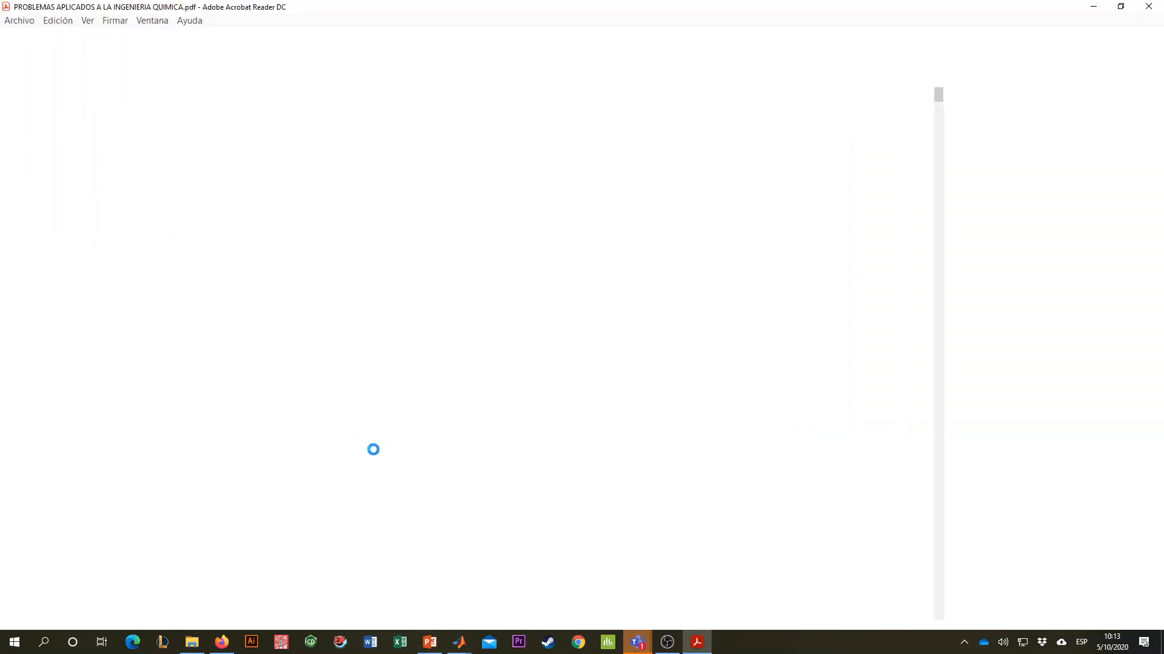
- Examine problem RLM.1 on heat transfer in a pipe, including its correlations, experimental data table, and solution
scroll(615, 438, down, 5)
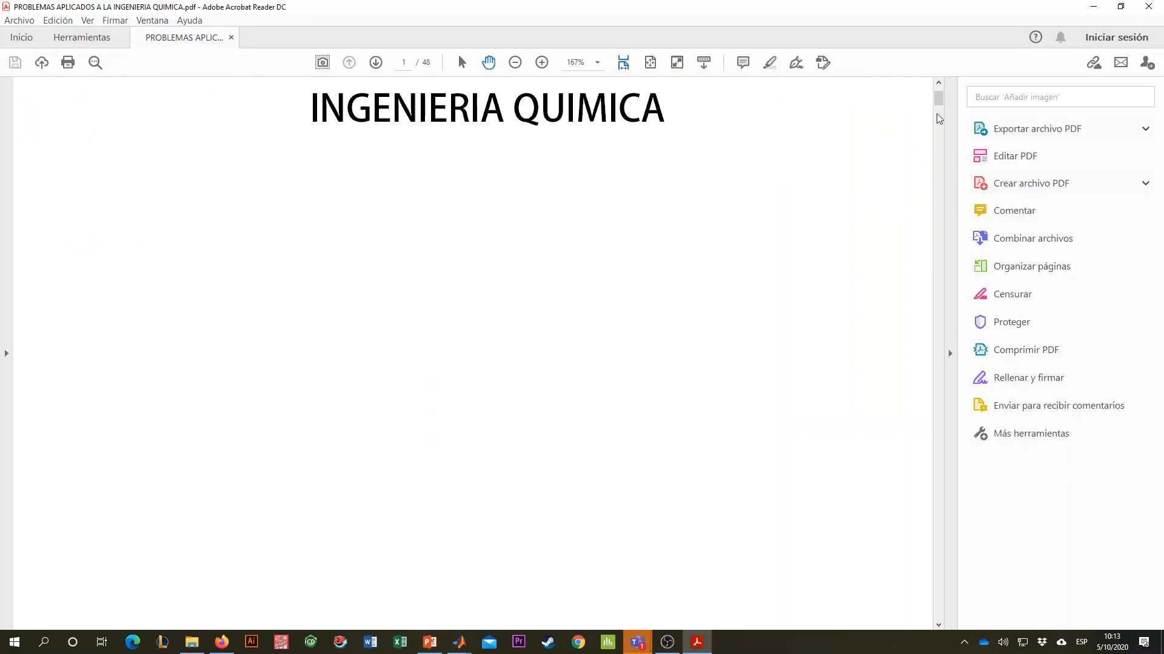
drag(938, 97, 939, 116)
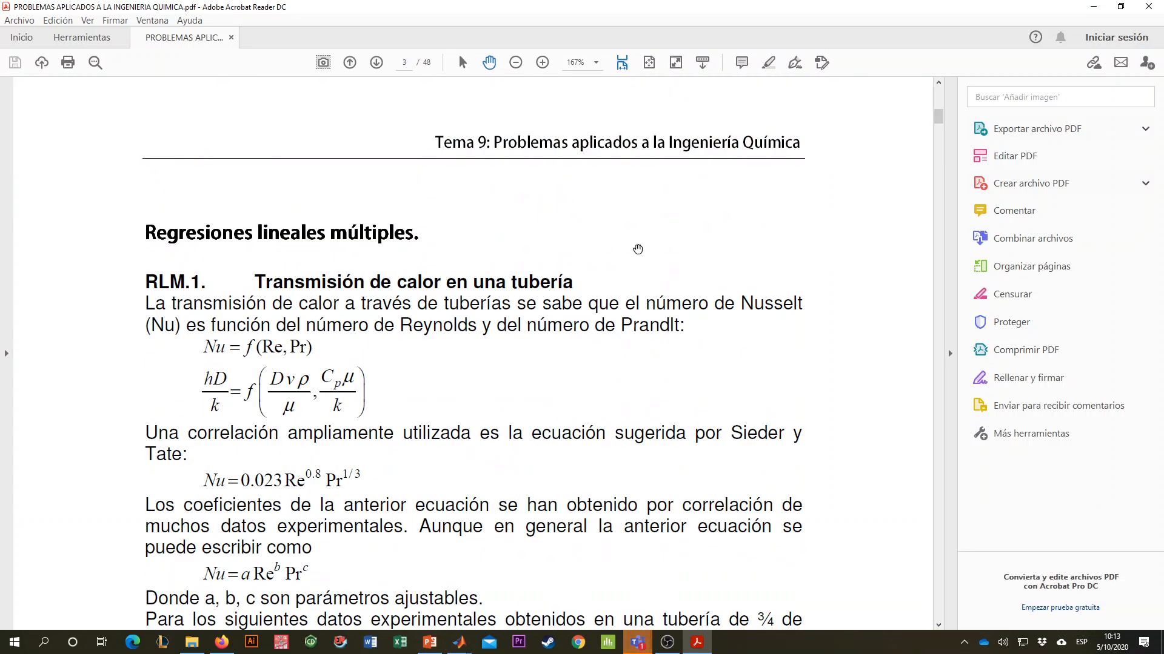
scroll(277, 248, down, 3)
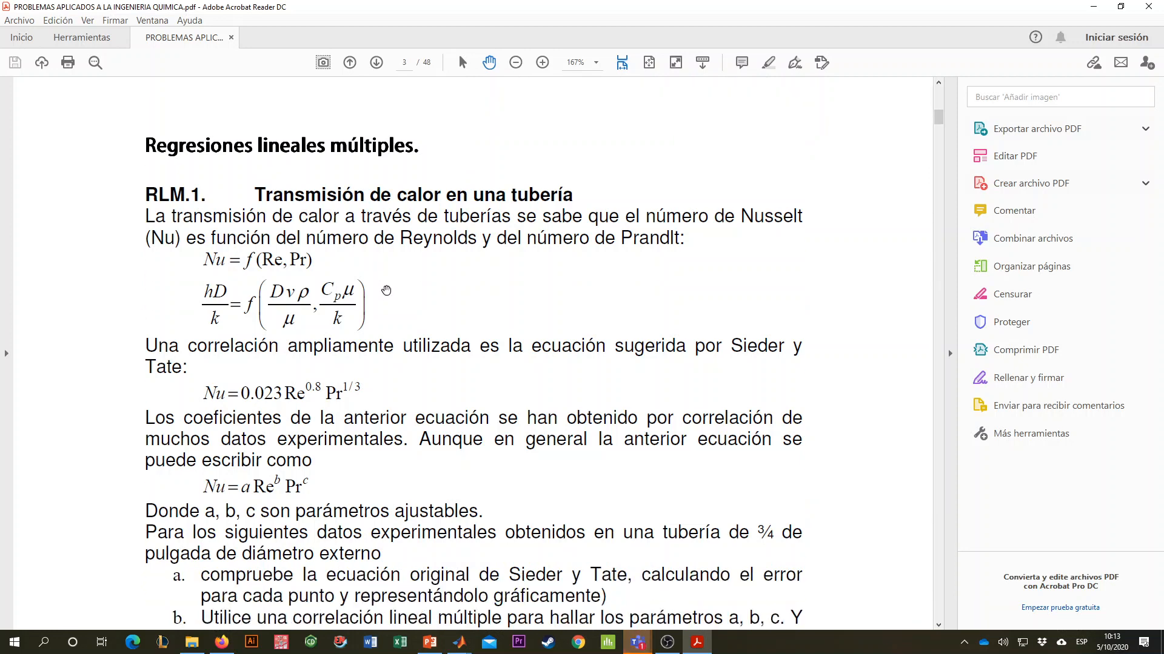
scroll(397, 287, down, 2)
scroll(400, 285, down, 8)
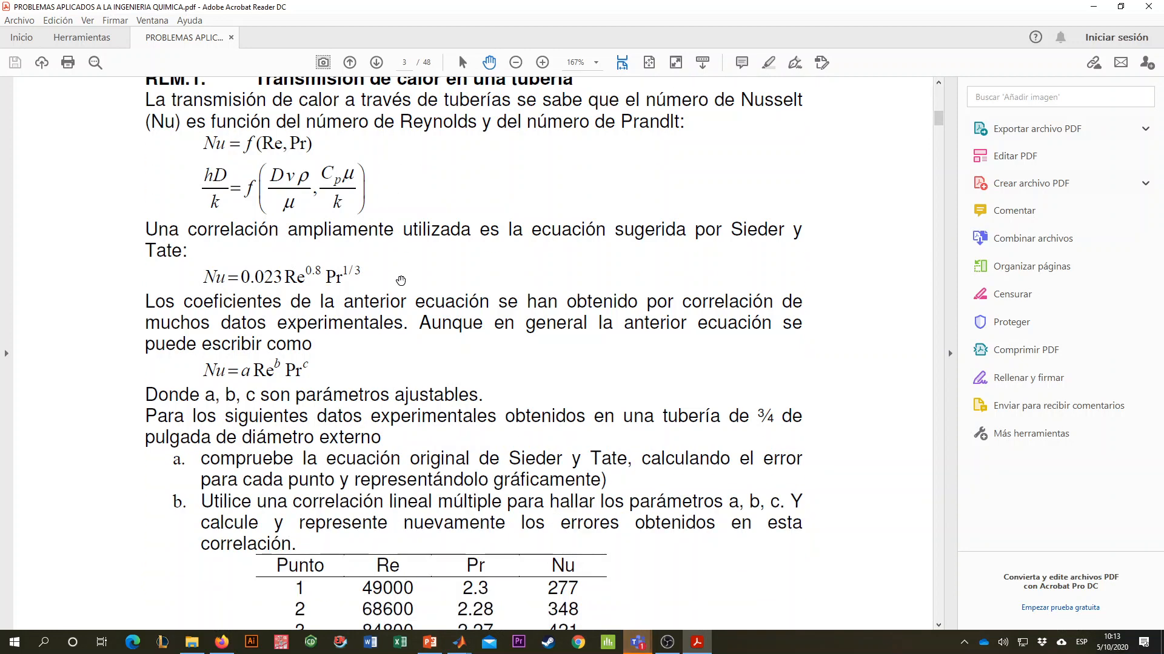
scroll(405, 293, up, 2)
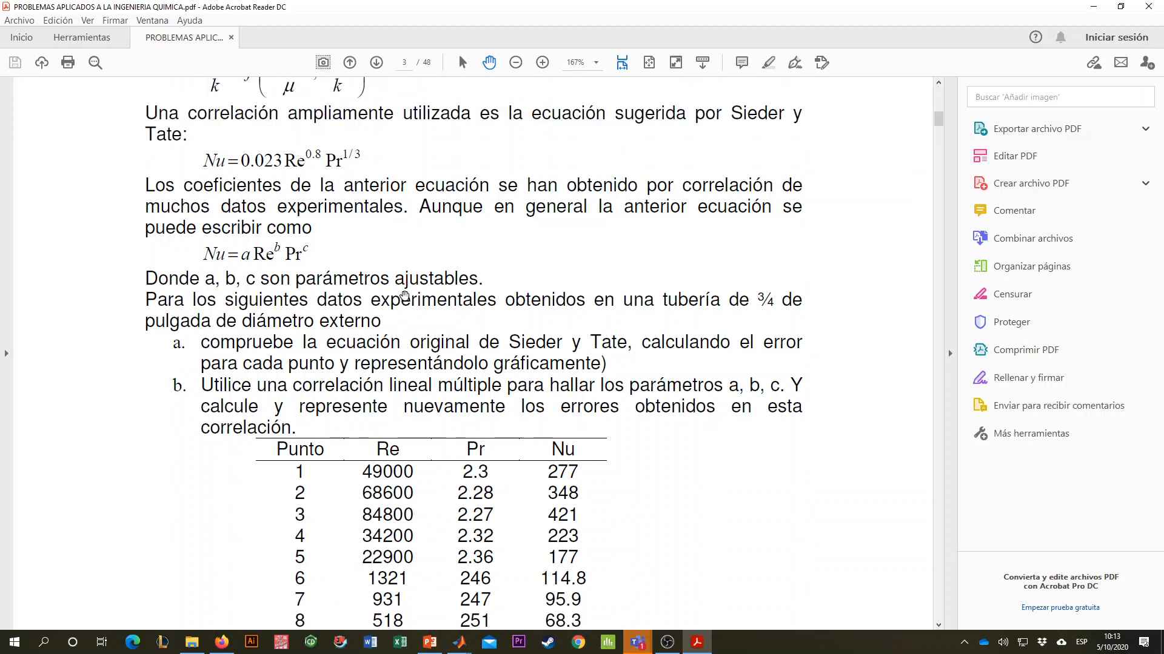
scroll(399, 301, up, 2)
scroll(422, 286, down, 20)
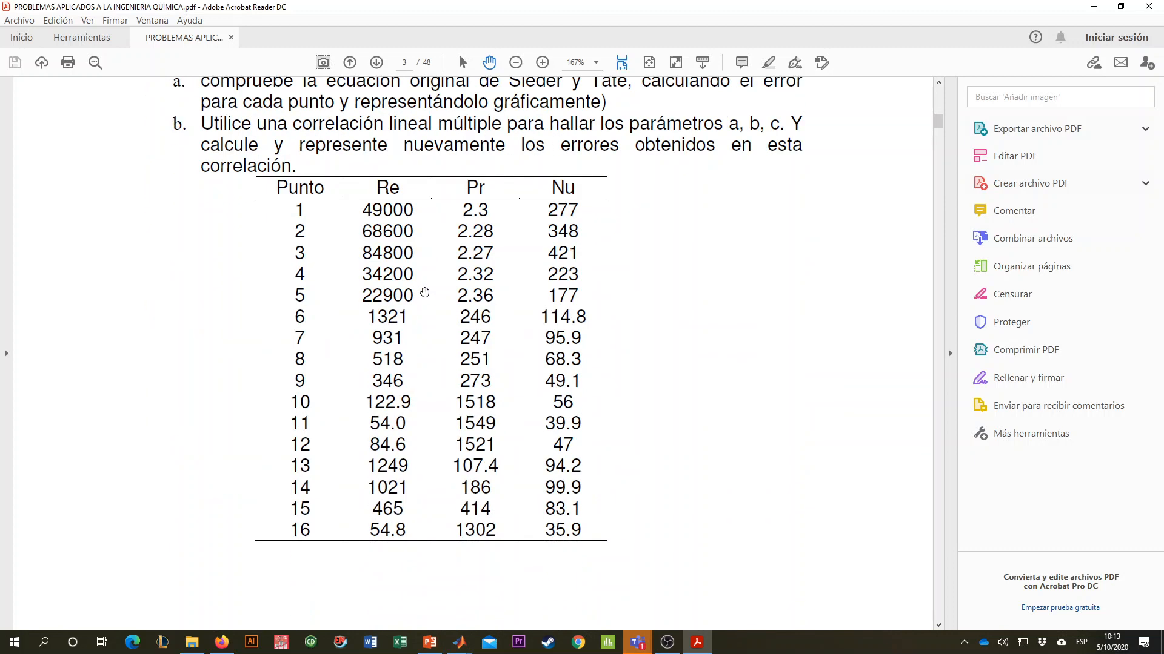
scroll(428, 290, down, 20)
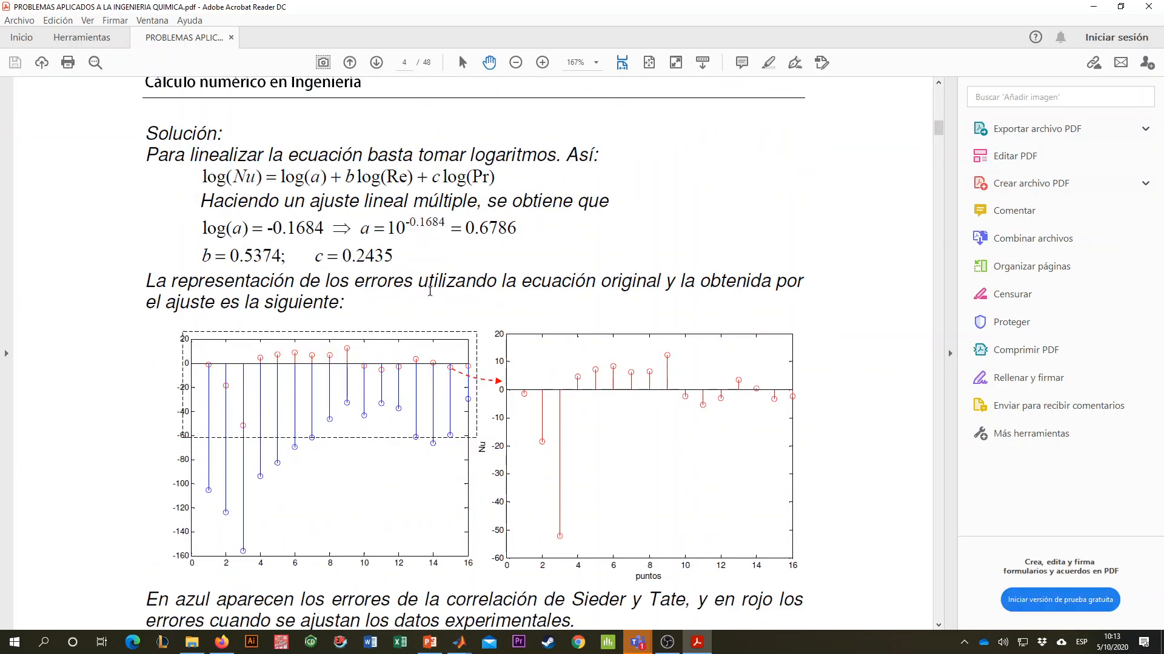
- Examine problem RLM.3 on the Antoine equation with its propane vapor pressure data, and switch to Microsoft Teams
scroll(495, 258, down, 20)
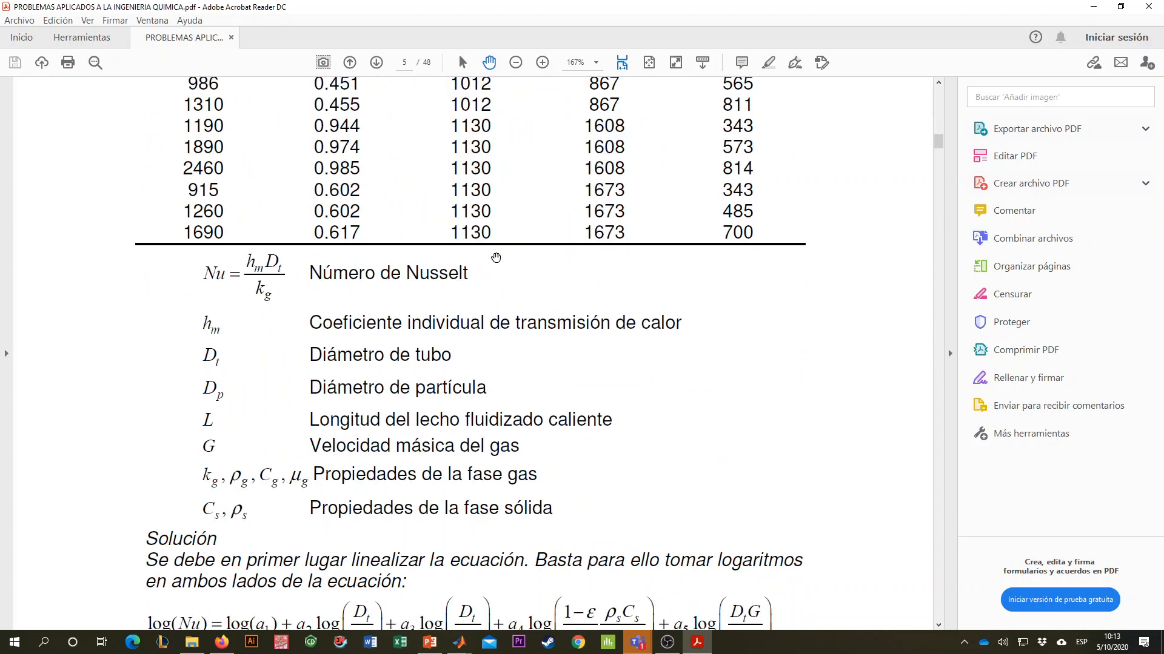
scroll(510, 261, up, 3)
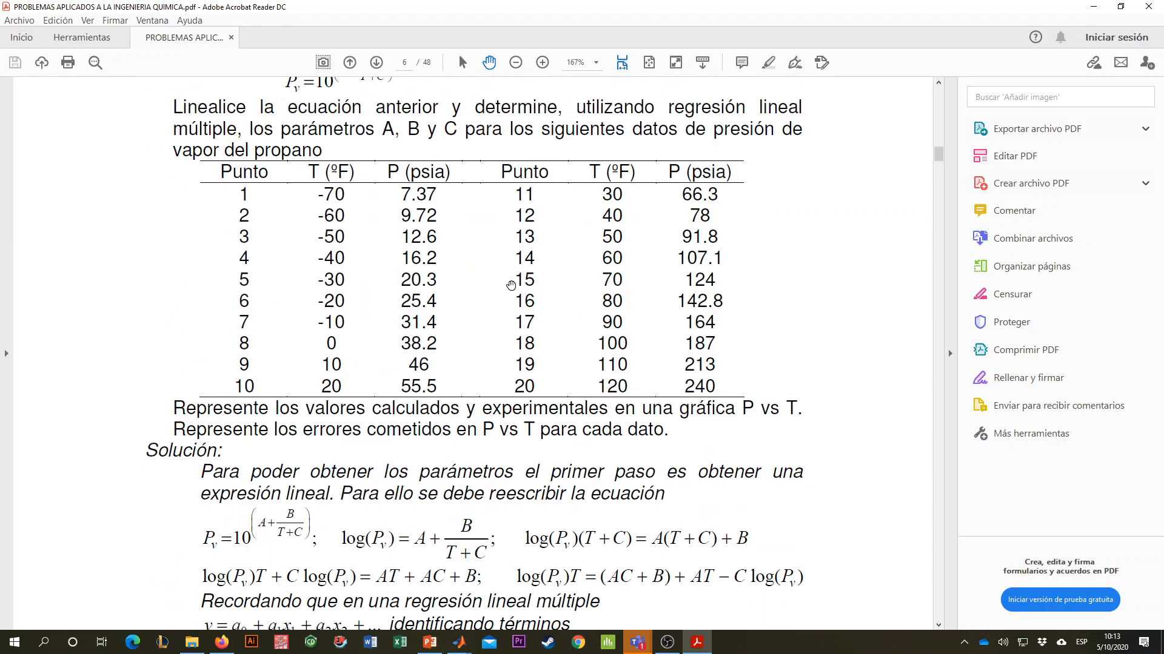
scroll(510, 295, down, 1)
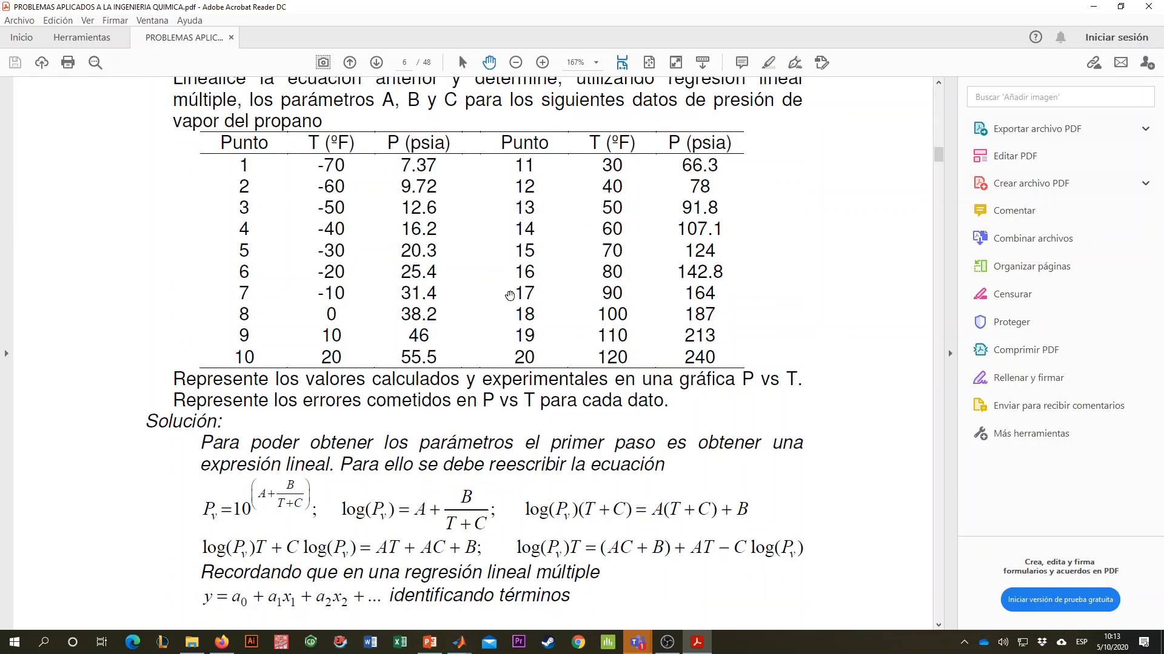
scroll(509, 295, up, 6)
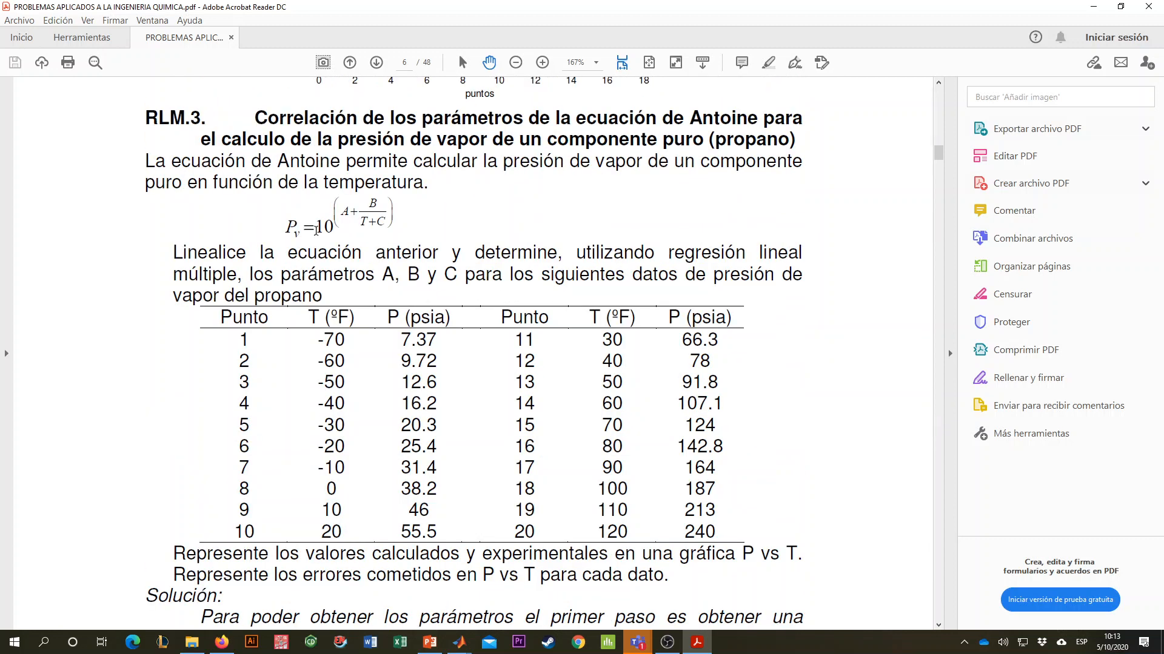
scroll(551, 195, up, 2)
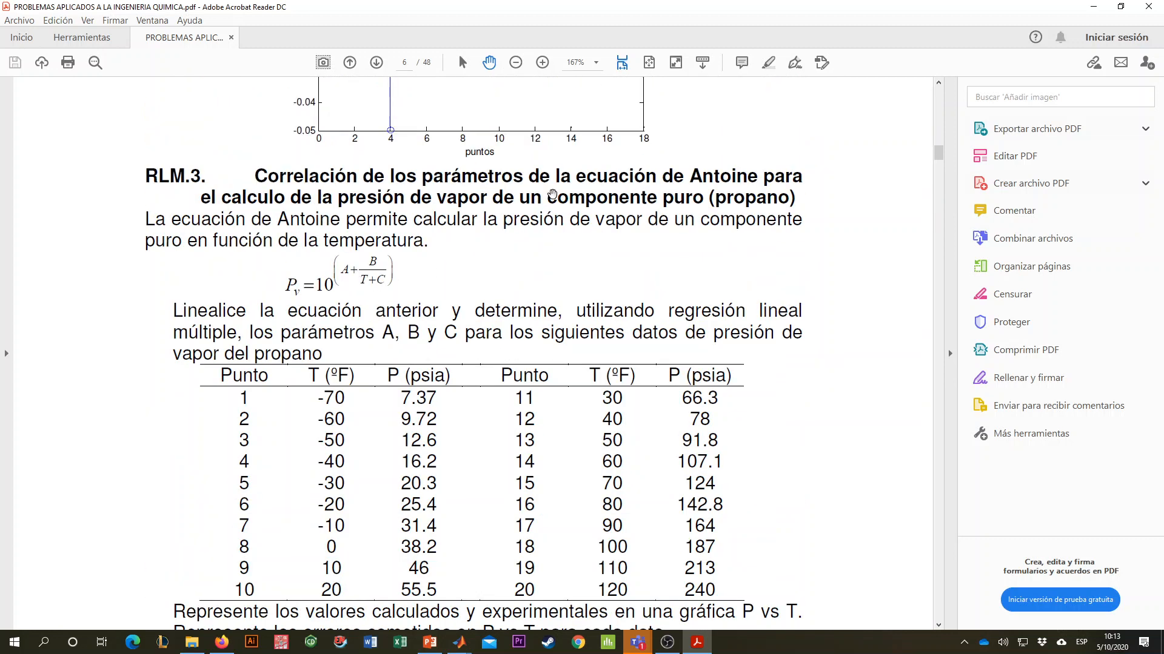
click(636, 642)
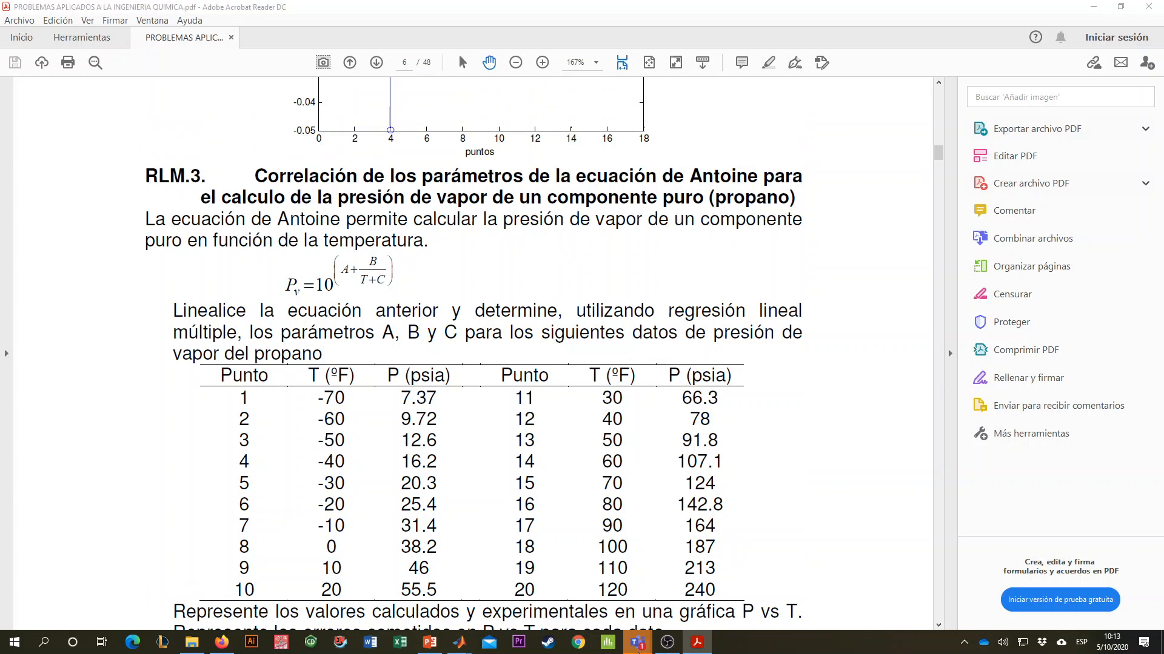
- Check the Teams class conversation, and return to the PDF to examine the RLM.3 Antoine equation, propane data table and start of the solution
click(517, 569)
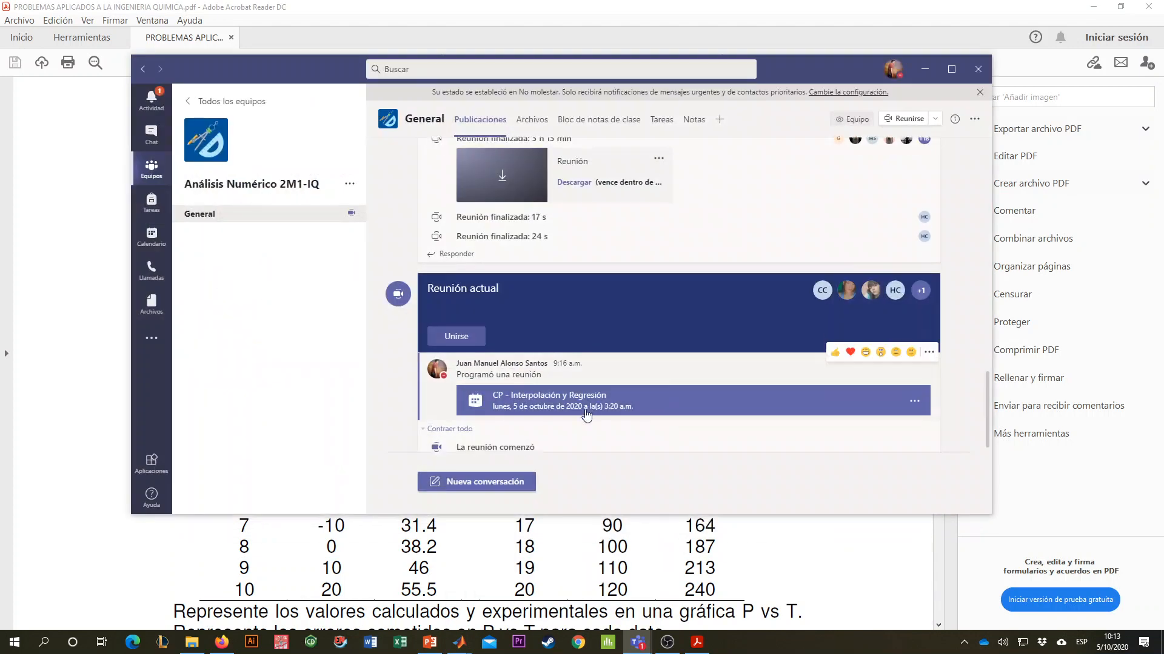
click(28, 280)
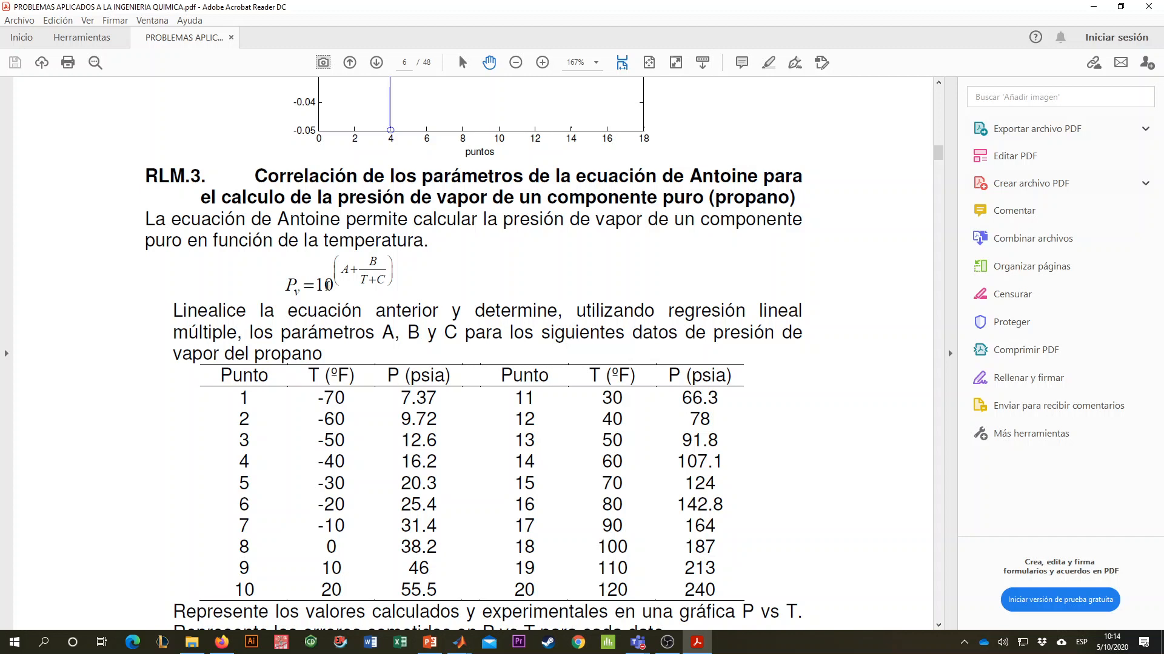
scroll(490, 254, down, 1)
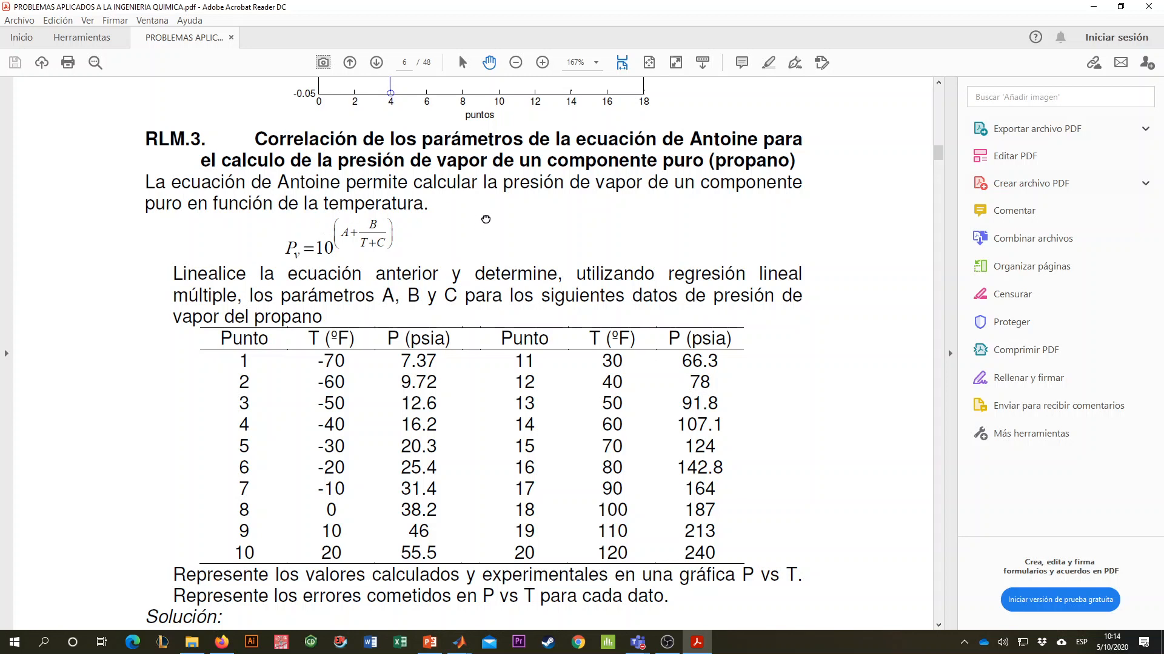
scroll(334, 225, down, 1)
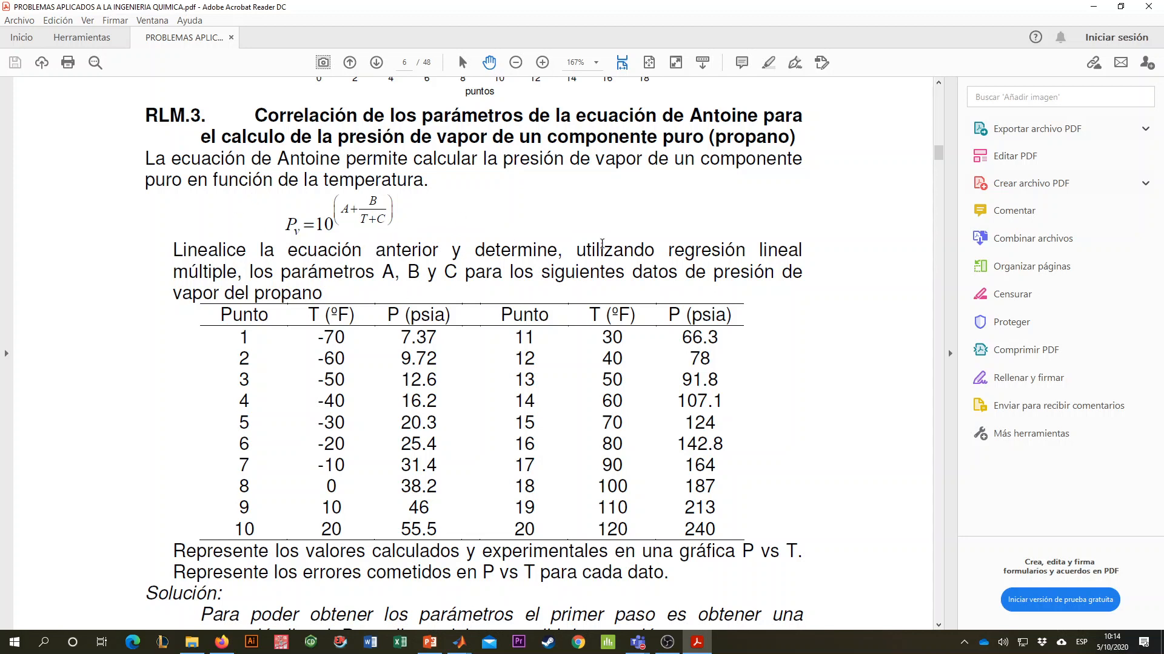
drag(555, 212, 596, 212)
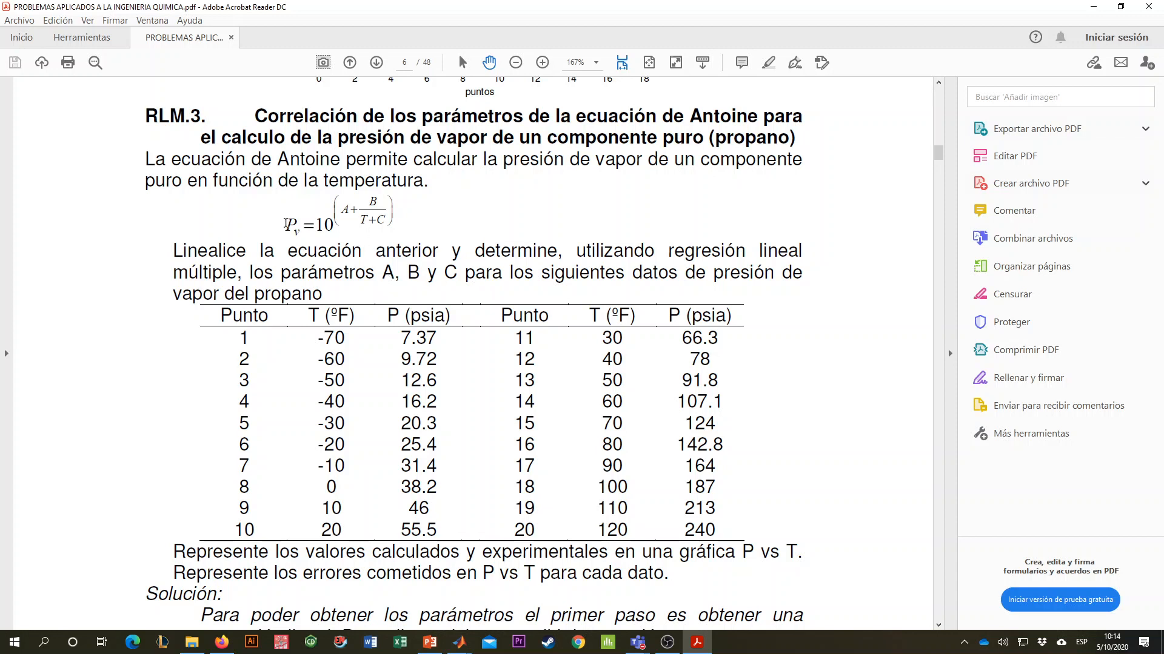
drag(360, 220, 366, 221)
click(291, 223)
scroll(361, 246, down, 2)
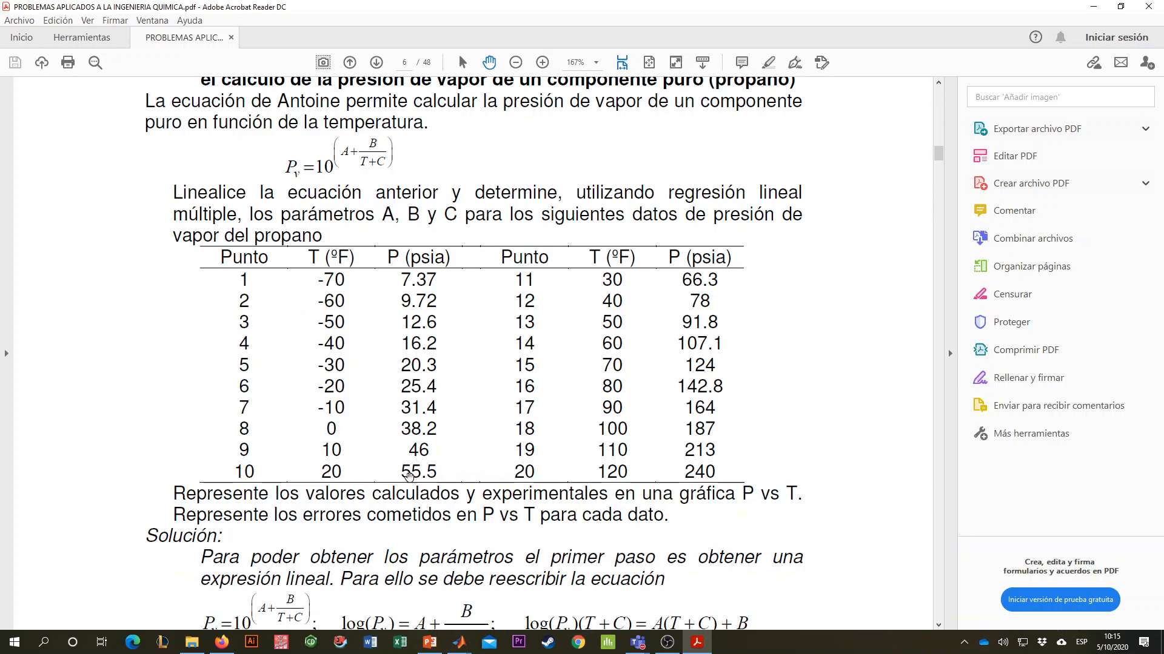
- In File Explorer, open Datos Regresiones No Lineales.xlsx from the Guías de Aprendizaje folder of Analisis Numerico IIS 2020
click(192, 642)
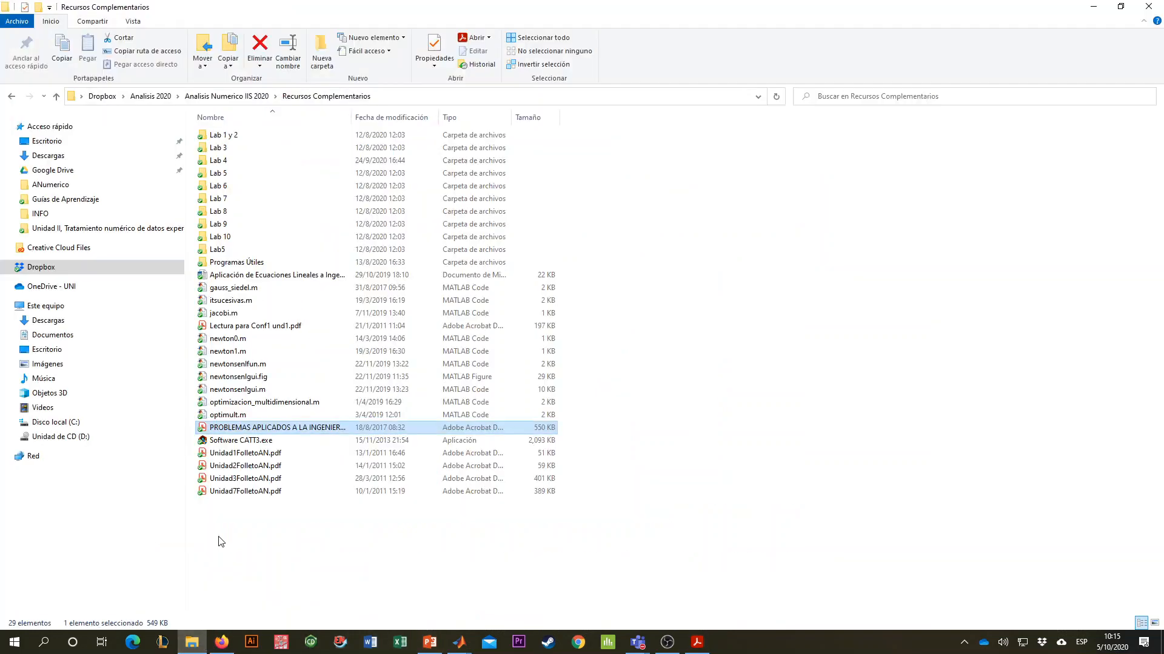
click(231, 101)
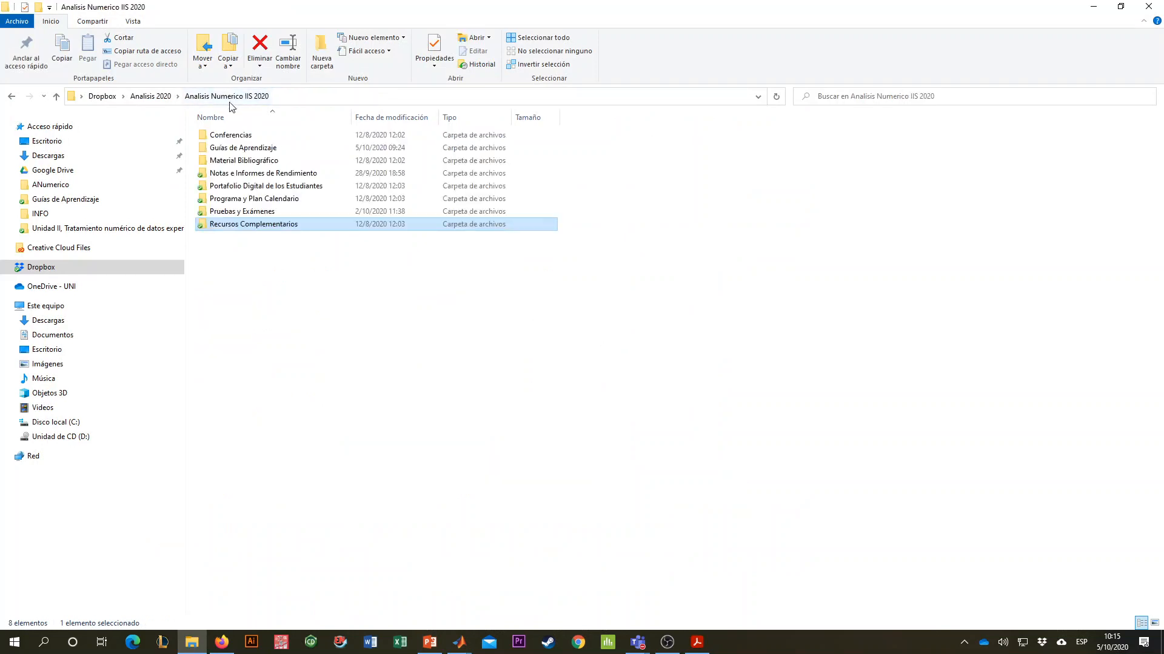
double_click(239, 148)
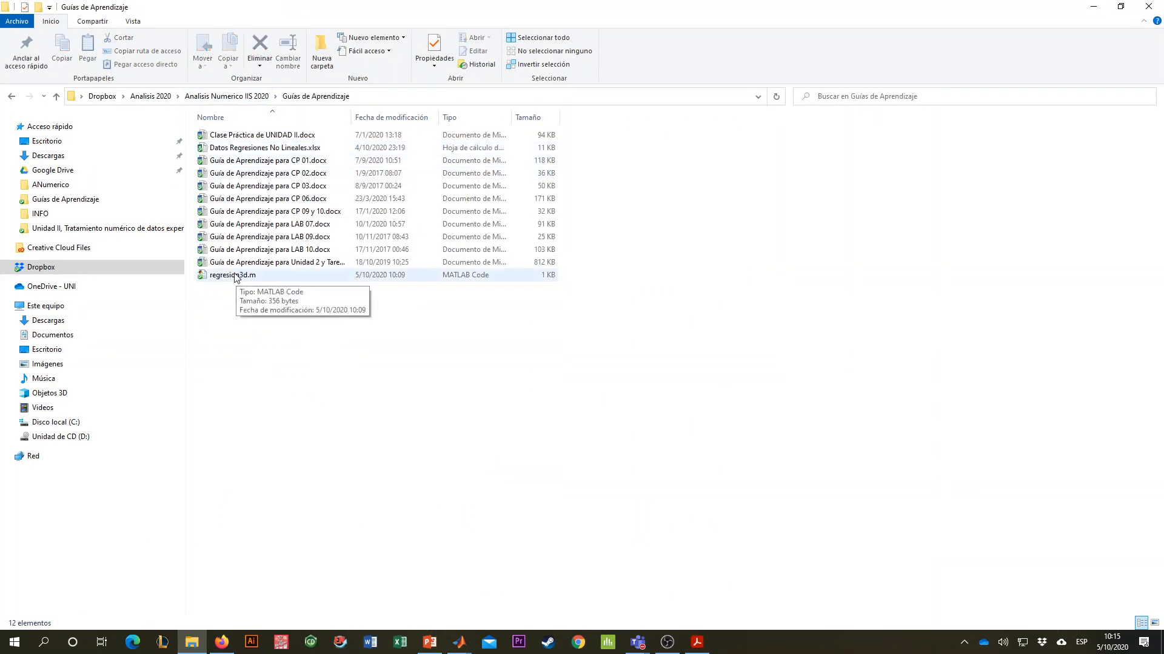
double_click(243, 148)
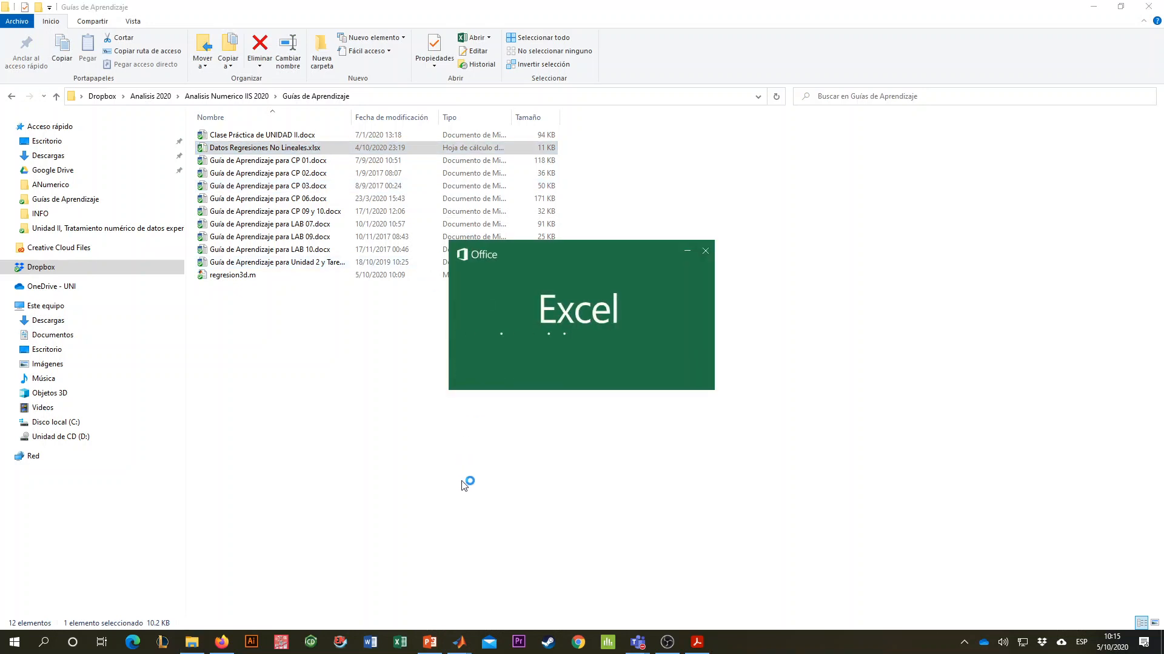
- Switch to the MATLAB editor and create a new blank script
mouse_move(459, 643)
click(512, 591)
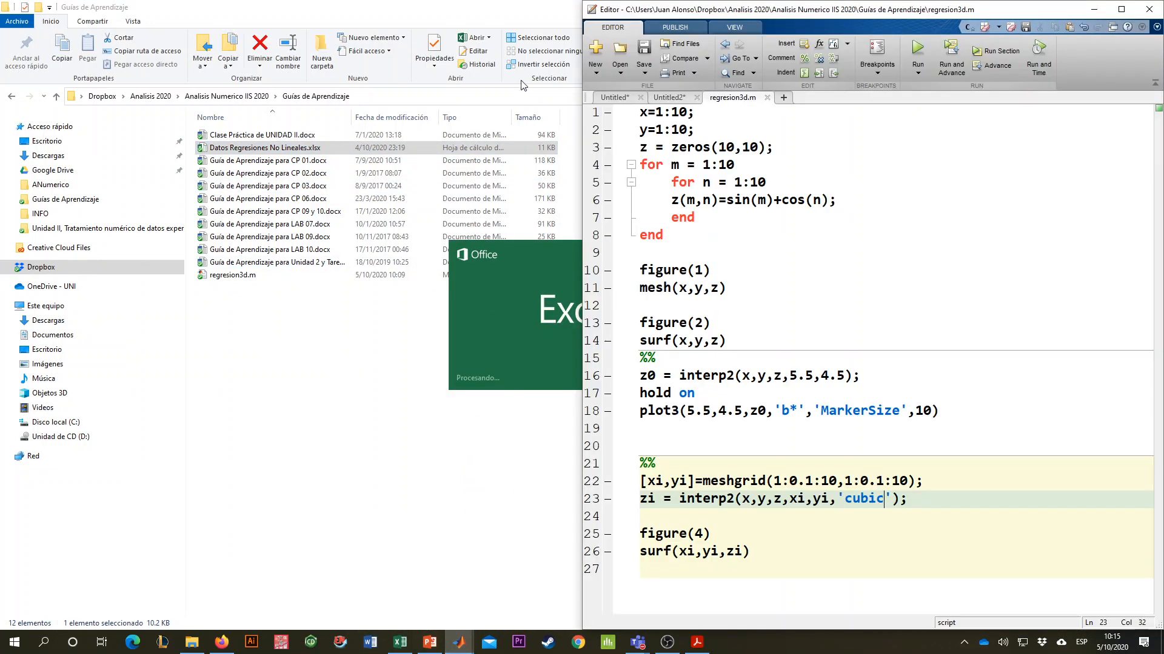
click(783, 99)
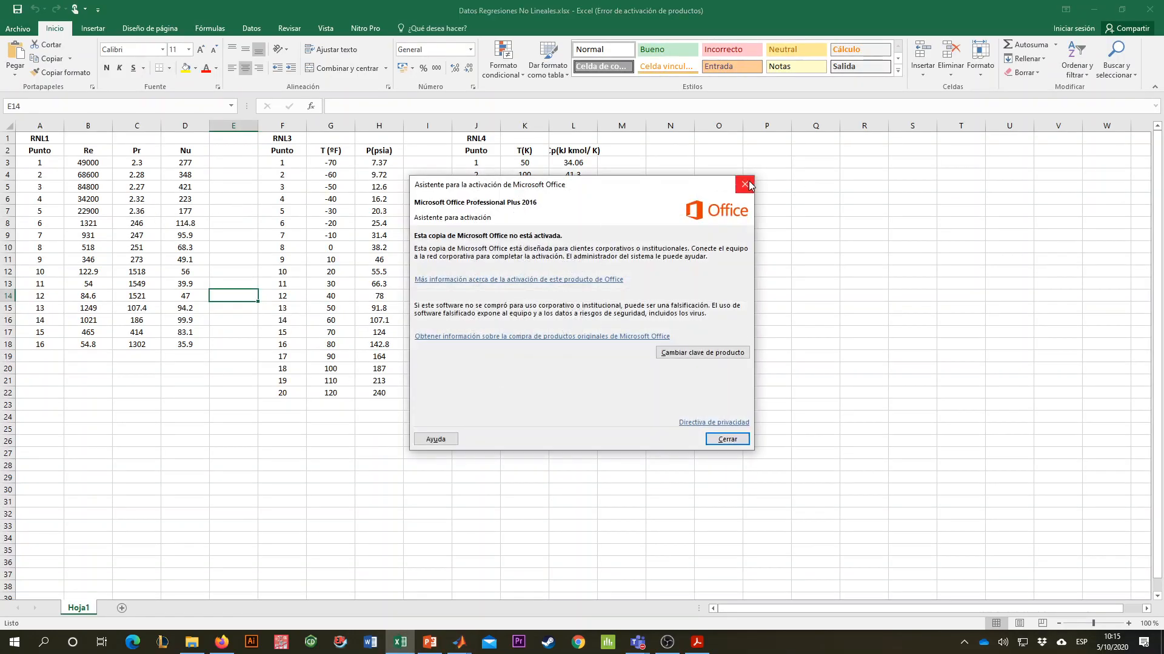
- In Excel, dismiss the Office activation wizard, select the RNL3 Punto values and enlarge the sheet for reading
click(744, 186)
click(291, 168)
drag(290, 167, 333, 192)
click(332, 285)
drag(299, 394, 283, 164)
scroll(283, 165, up, 3)
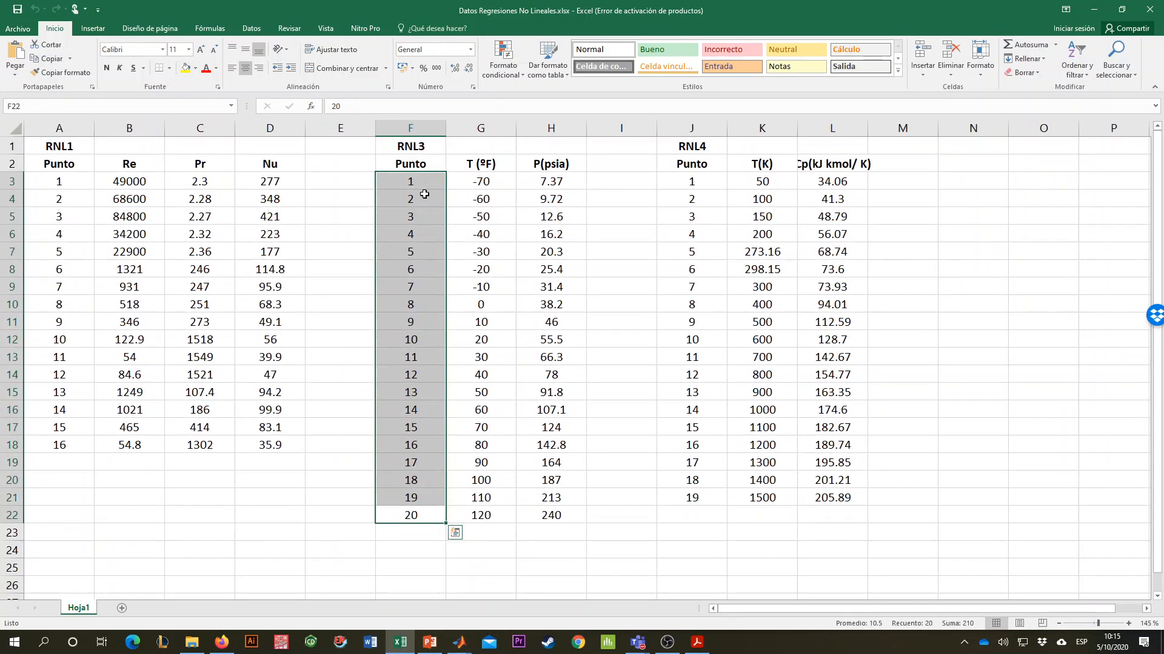
- In the new MATLAB script, write the opening comment "% Programa para estudiar regresión para una variable y=f(x)"
key(alt+Tab)
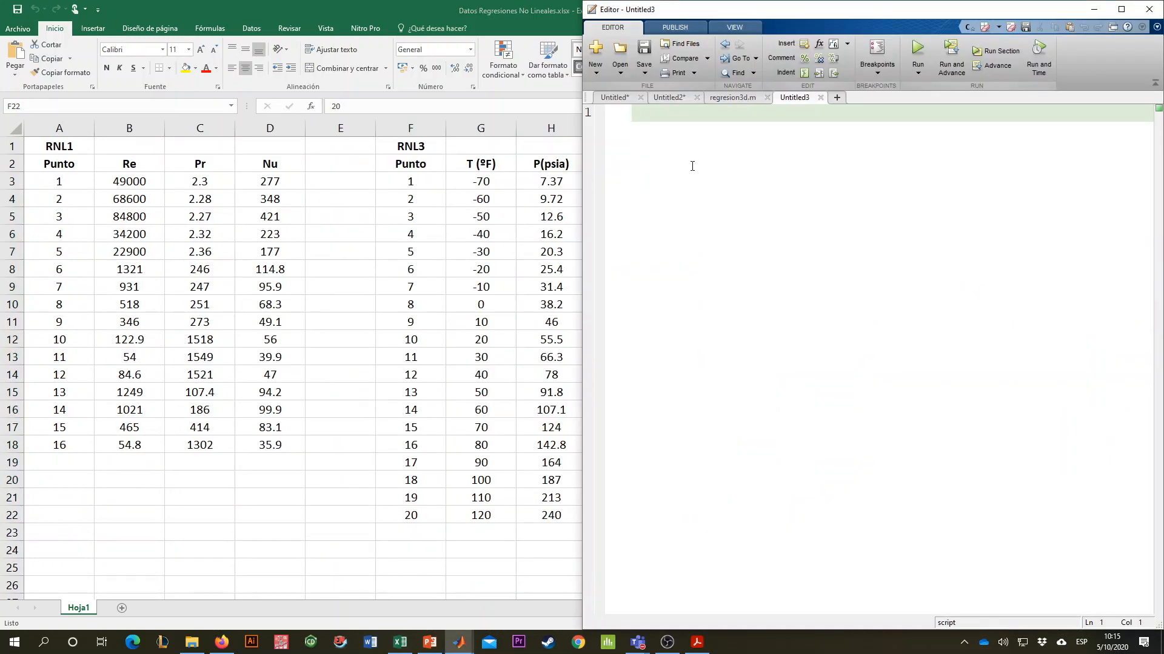
text(% Programa para e)
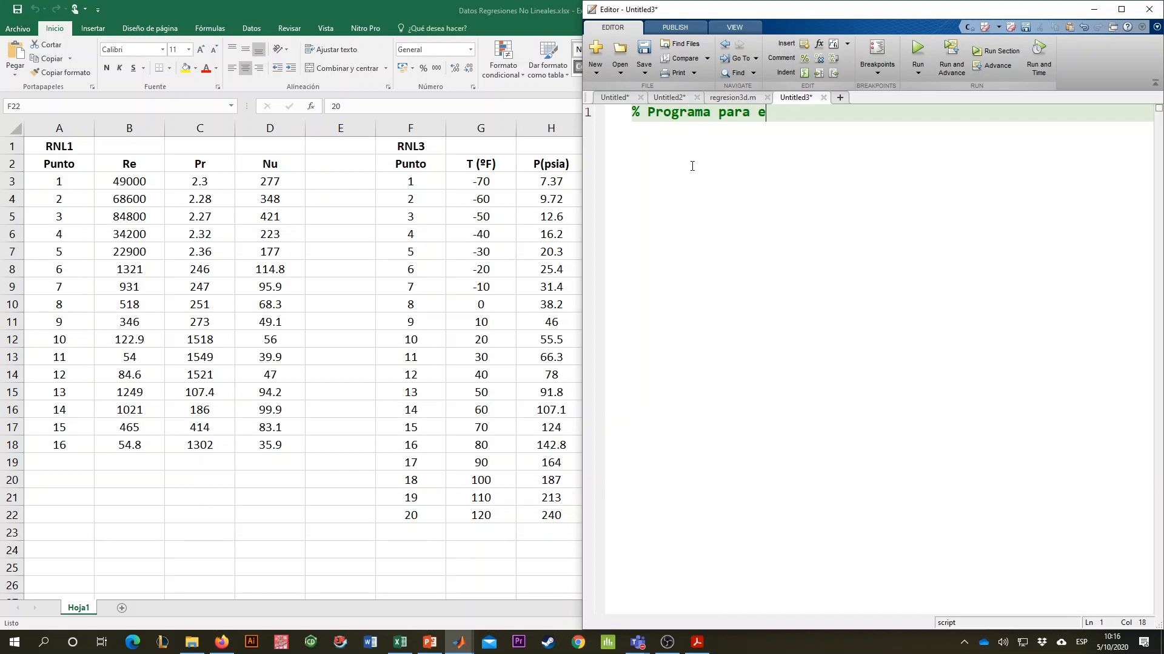
text(studiar regresión)
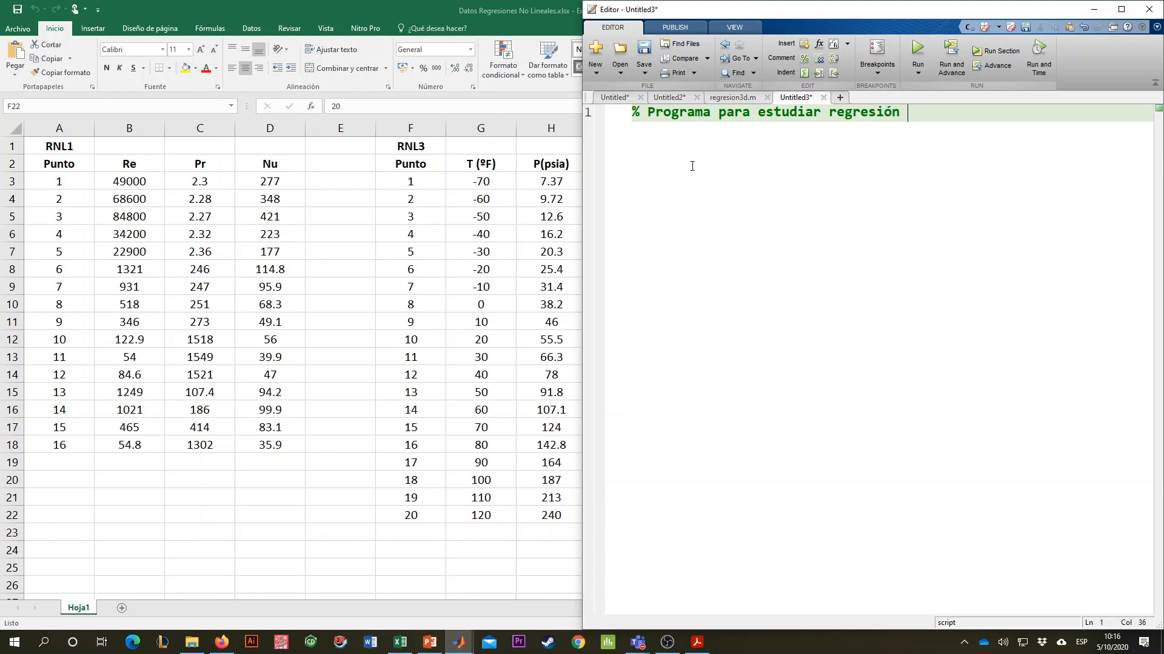
text( para una variable y=f)x=)
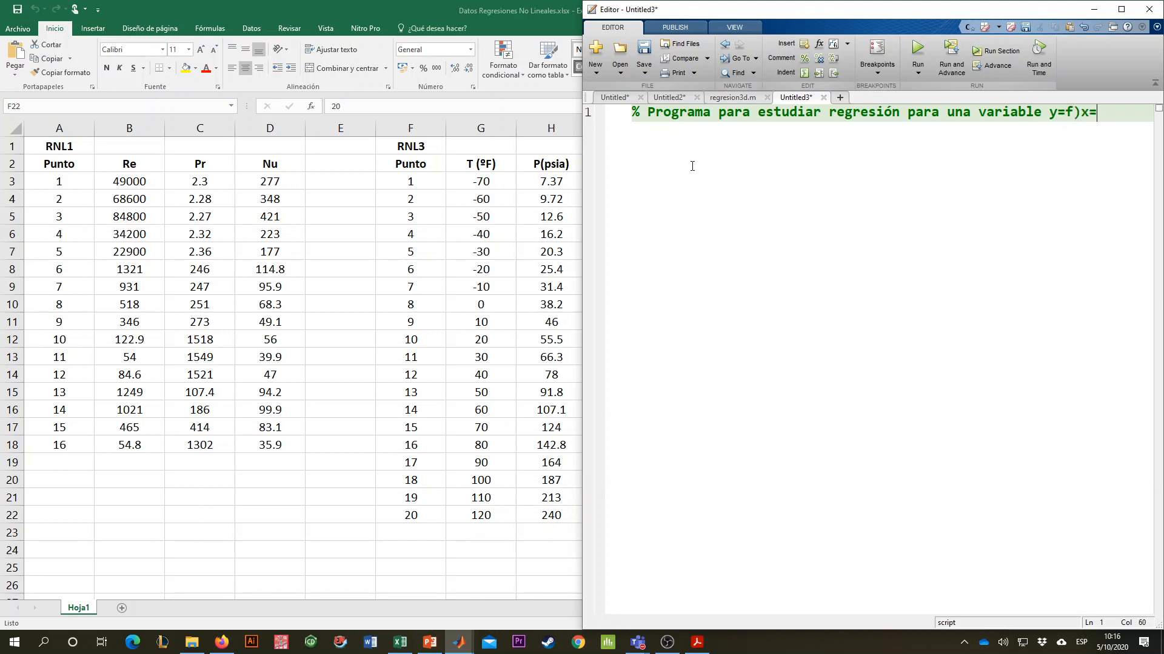
key(BackSpace)
key(BackSpace)
key(BackSpace)
text())
key(Return)
key(Return)
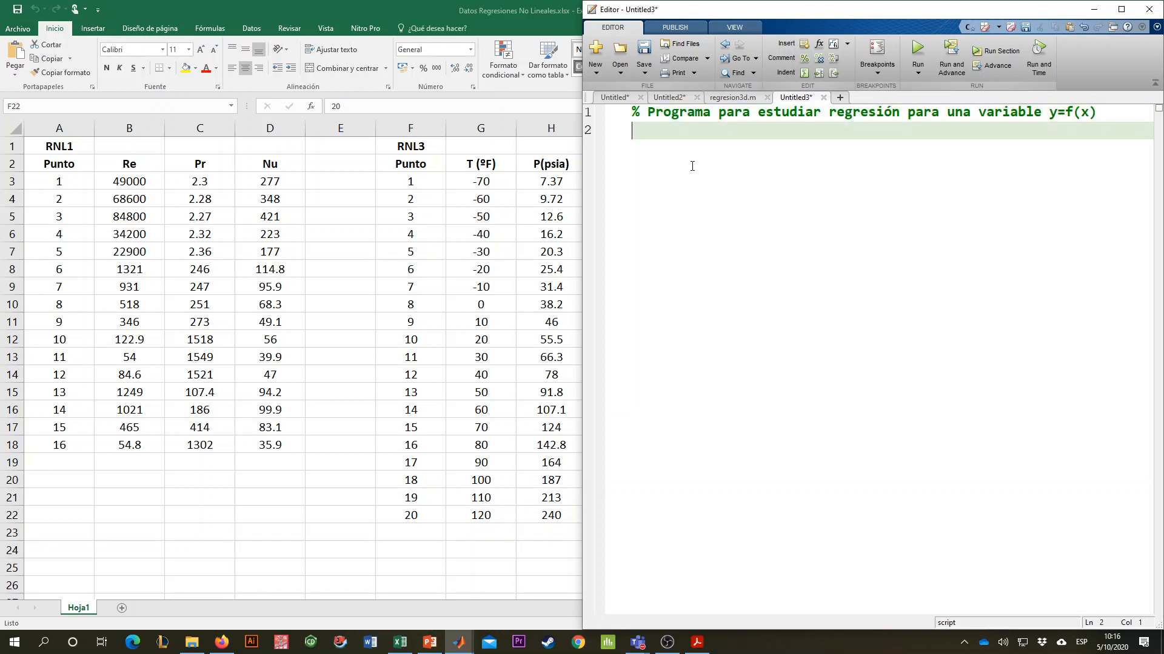
- Copy the "% Hecho por: Fecha:" comment from the Lab05 interpolation script into line 2 of the new script
key(Up)
click(636, 99)
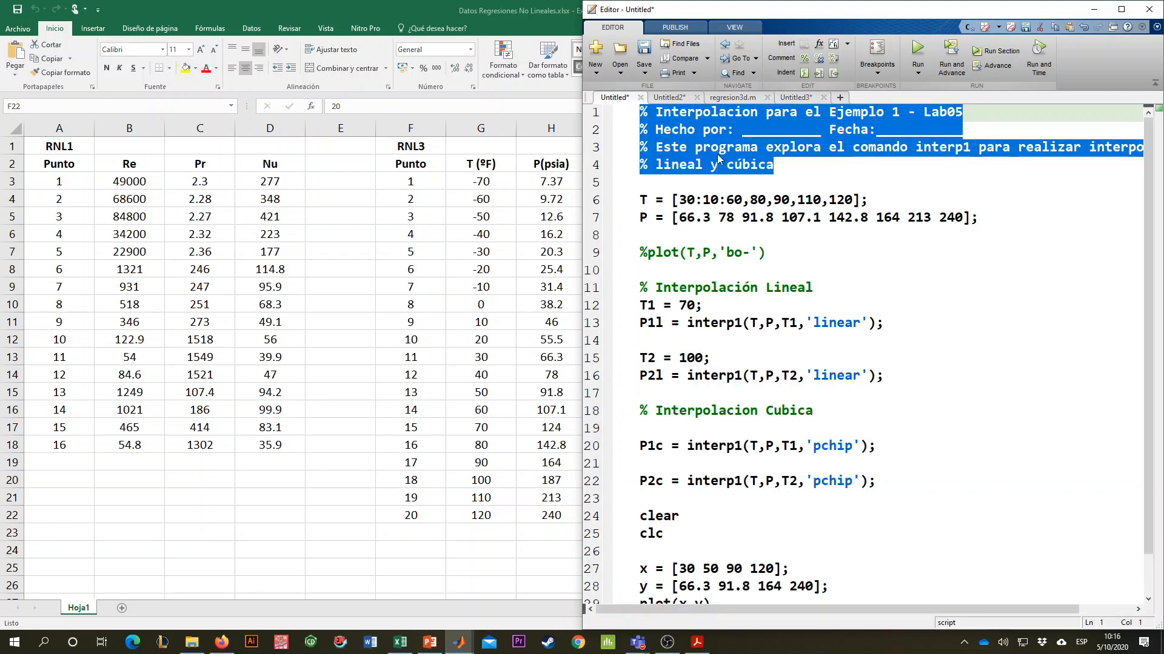
click(653, 128)
drag(640, 128, 963, 129)
key(ctrl+c)
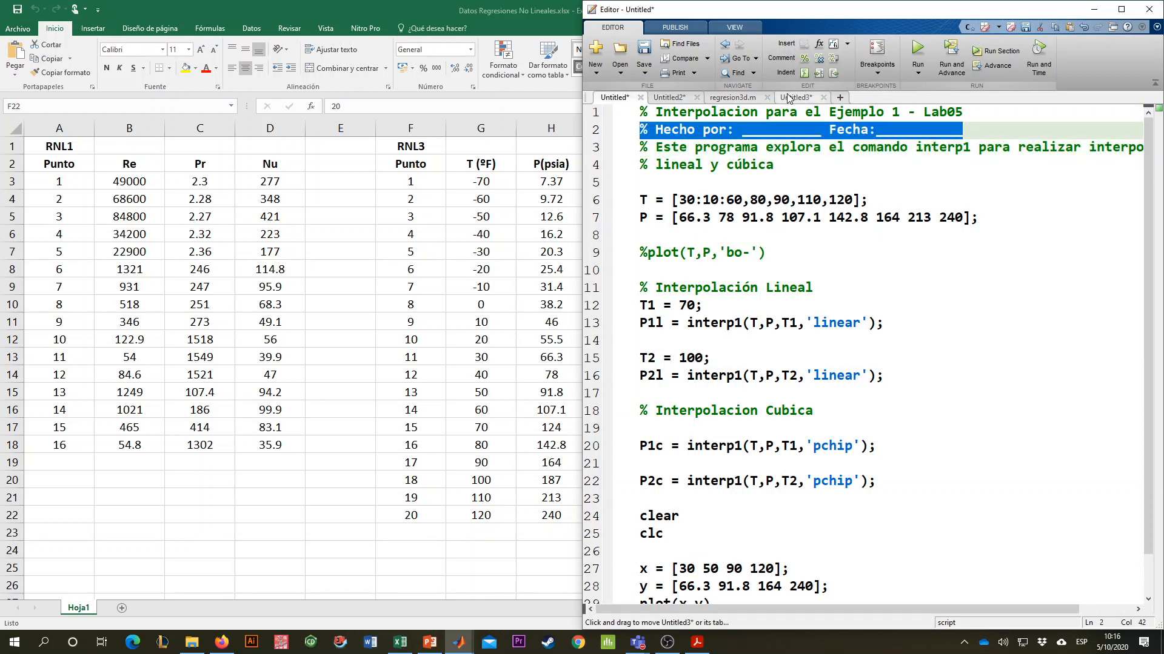
click(795, 97)
key(ctrl+v)
key(Return)
key(Return)
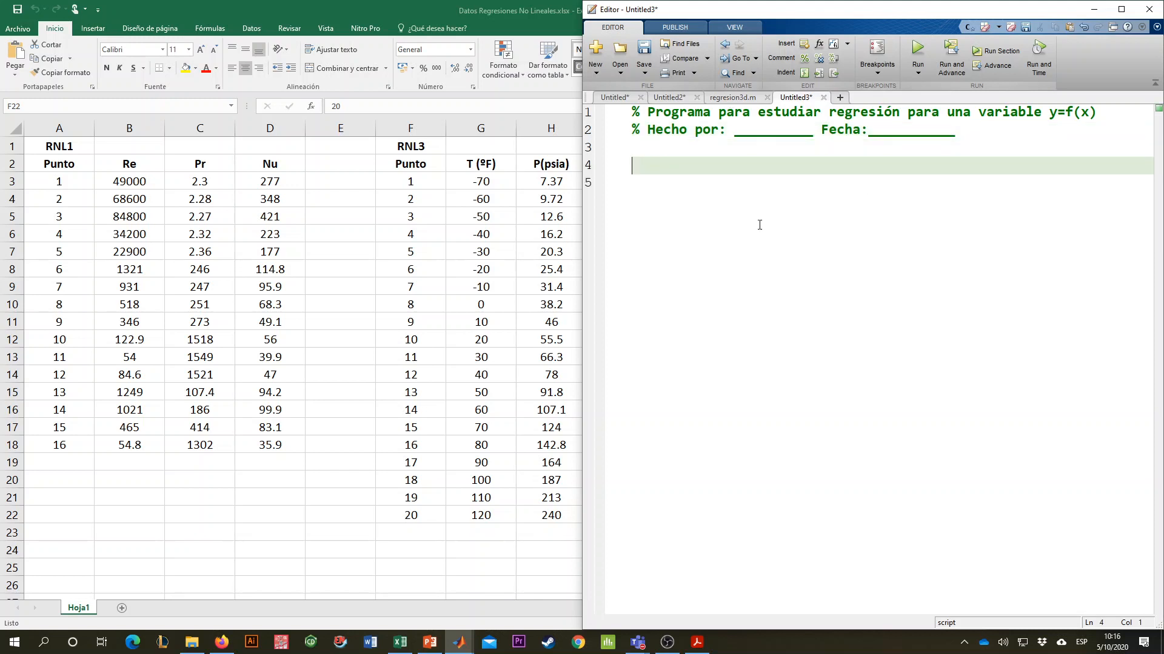
- Add the line 3 comment "% Ejemplo RNL3, del folleto: Problemas aplicados a Ing Quimica", followed by blank lines
key(Up)
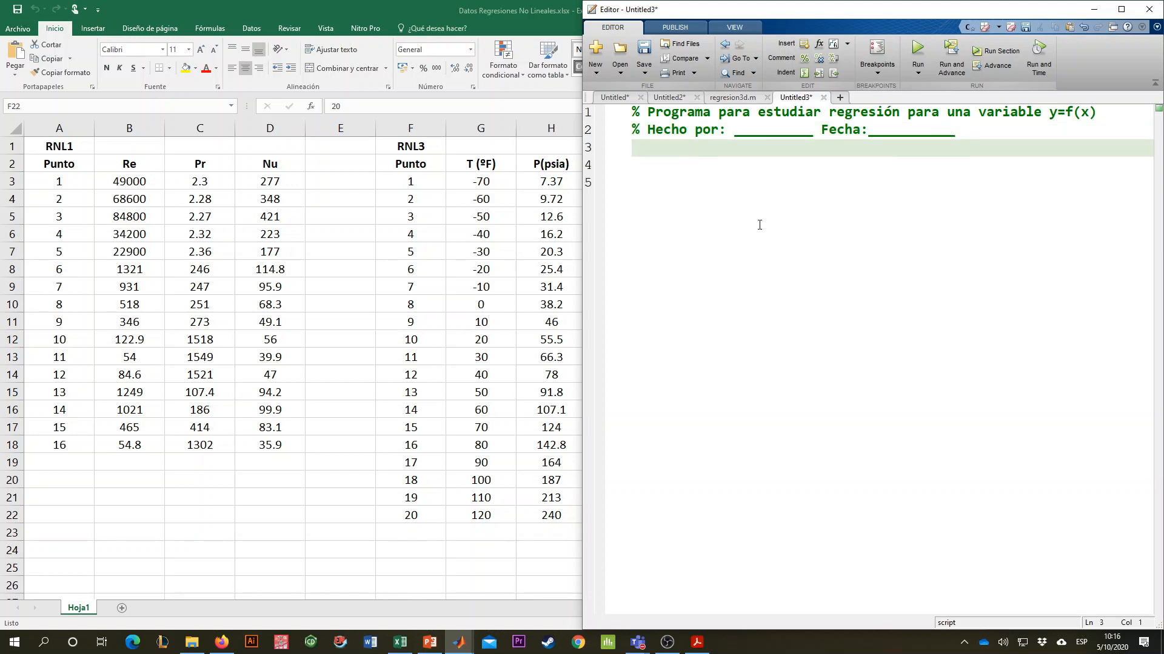
text(% Ejemplo RNL3)
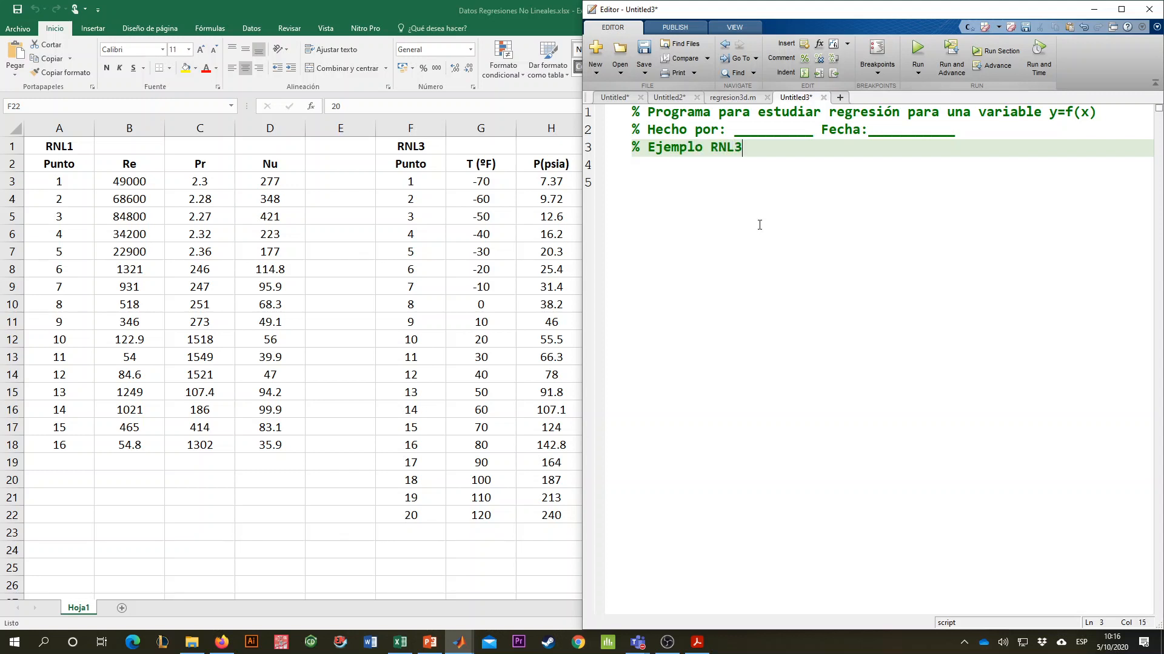
text(, del folleto: Proble)
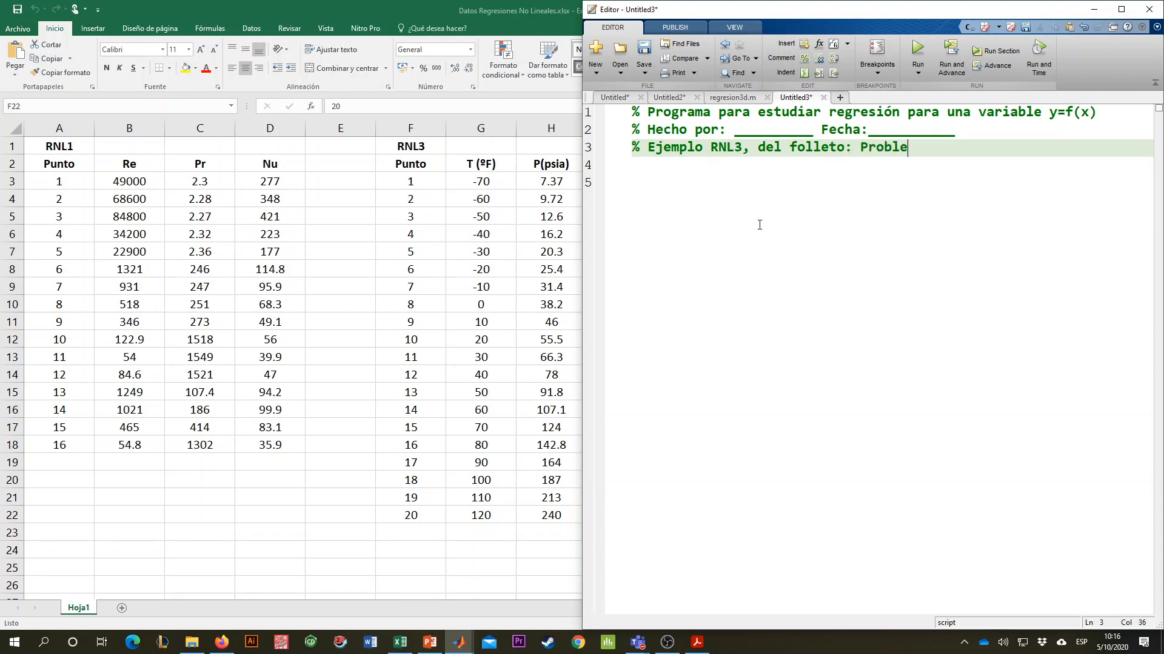
text(mas aplicado)
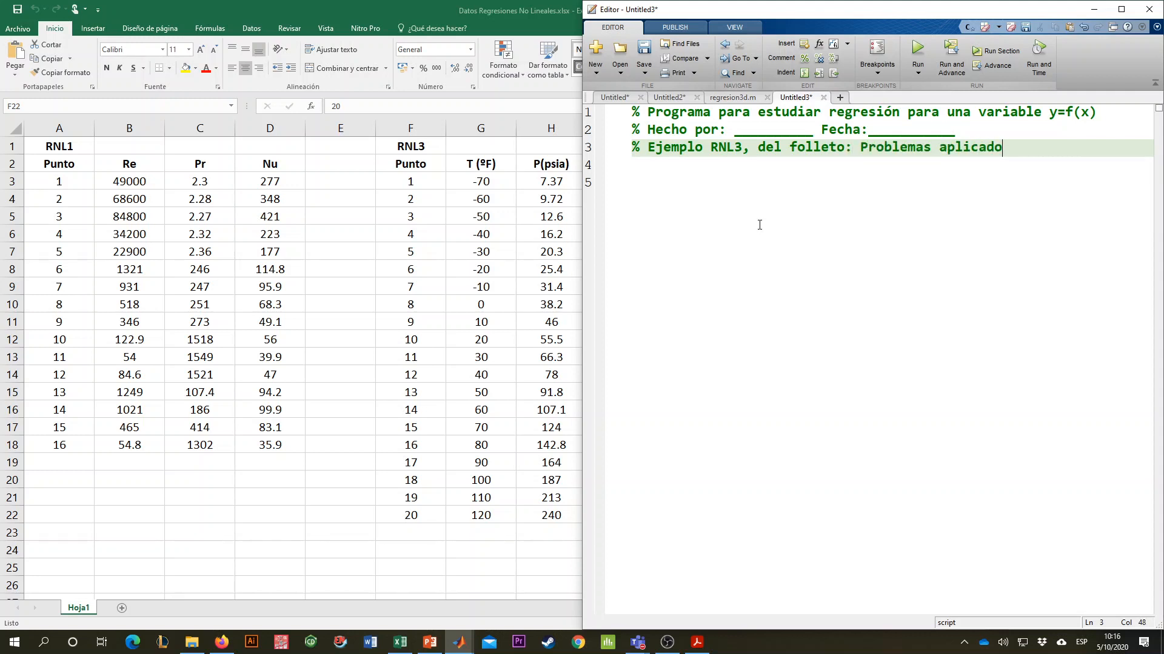
text(s a Ing Quimica)
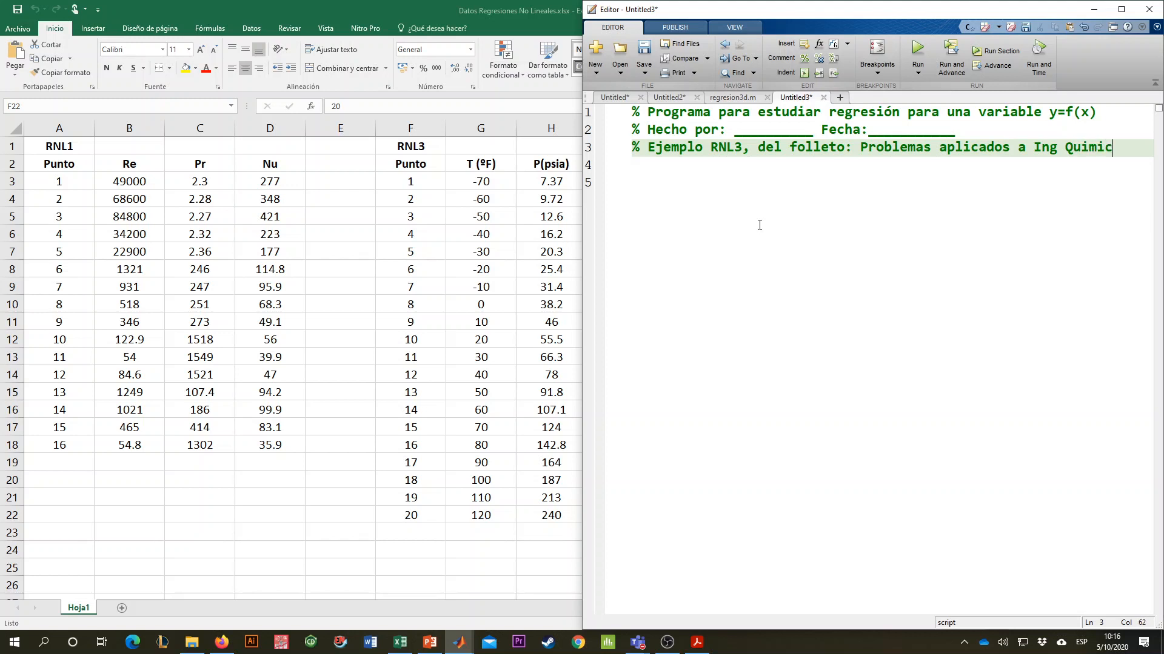
key(Return)
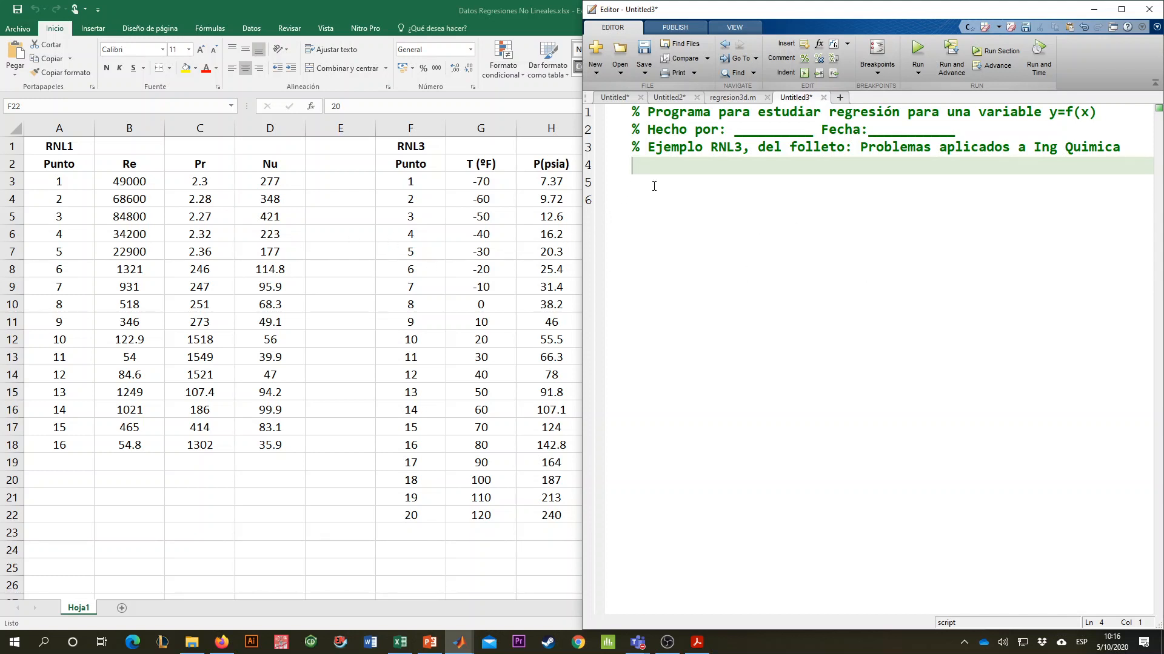
key(Return)
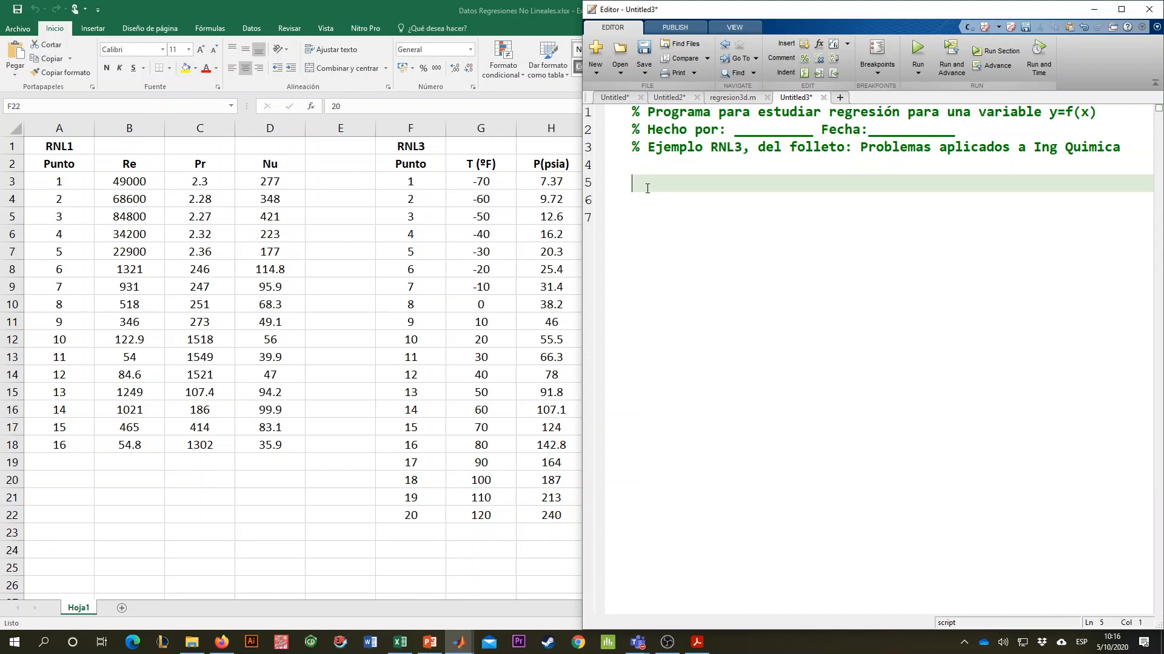
- Define the matrix datos on line 5 with the RNL3 values copied from Excel range F3:H22, closing it with "];"
text(datos = [)
click(396, 187)
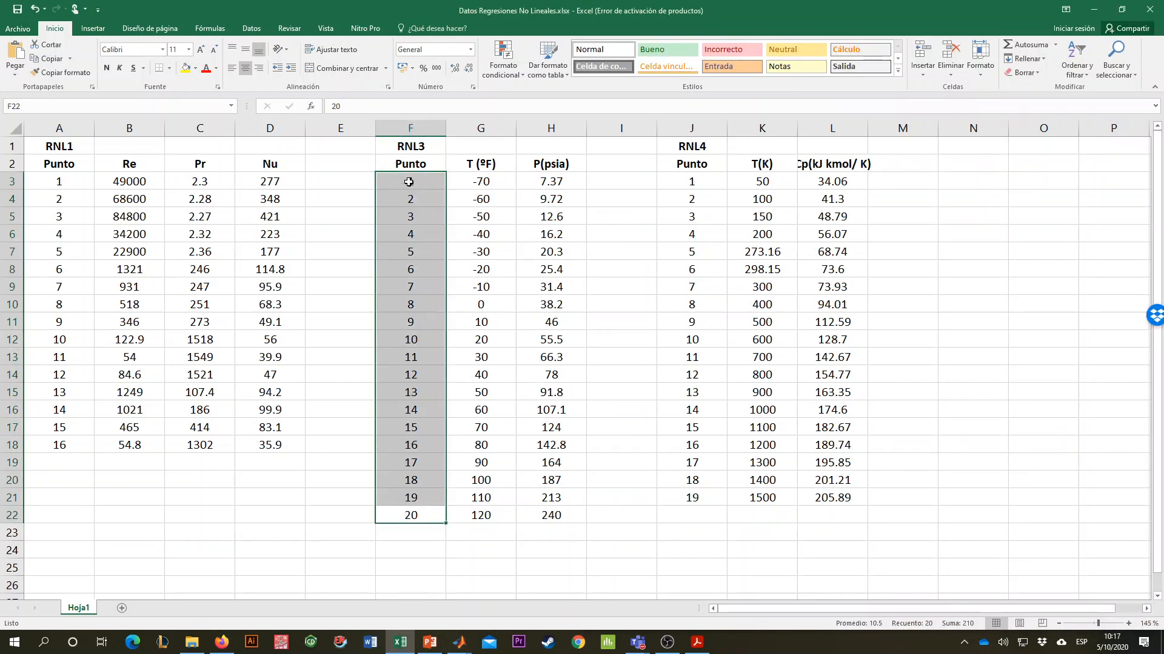
click(411, 181)
drag(425, 182, 567, 516)
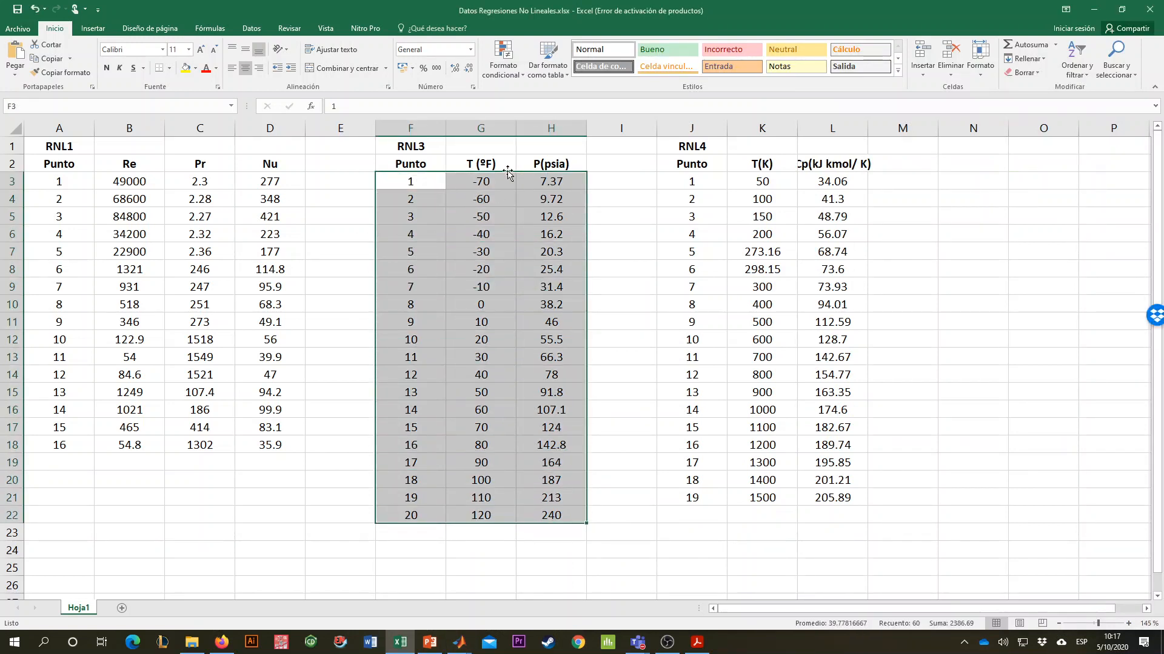
key(ctrl+c)
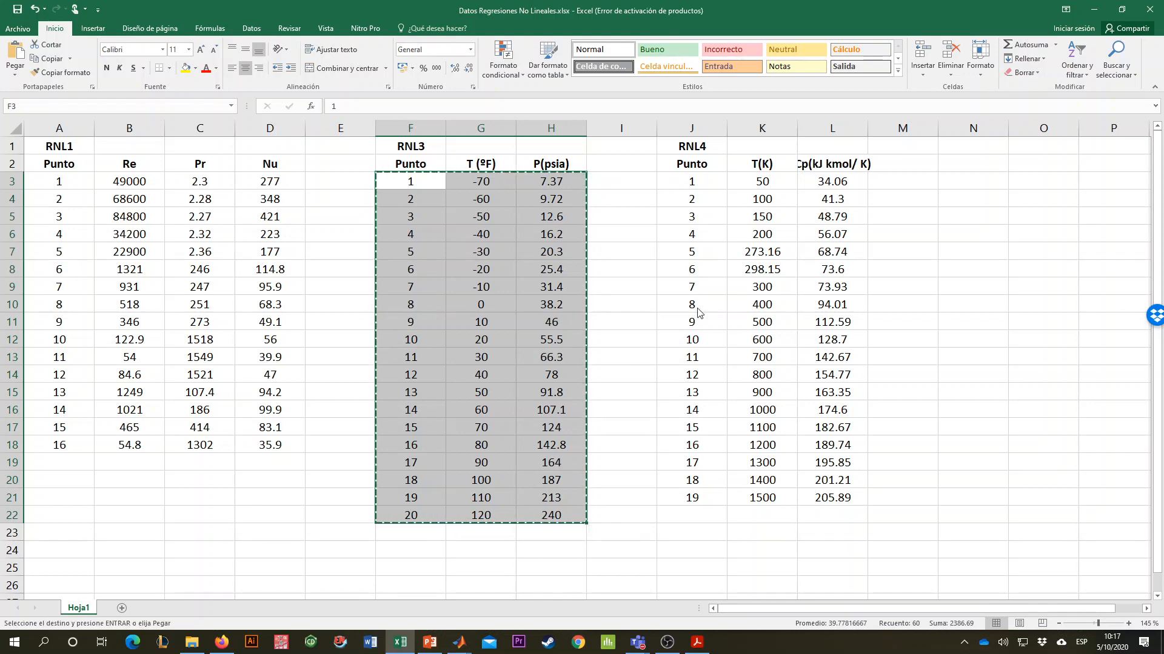
key(alt+Tab)
key(ctrl+v)
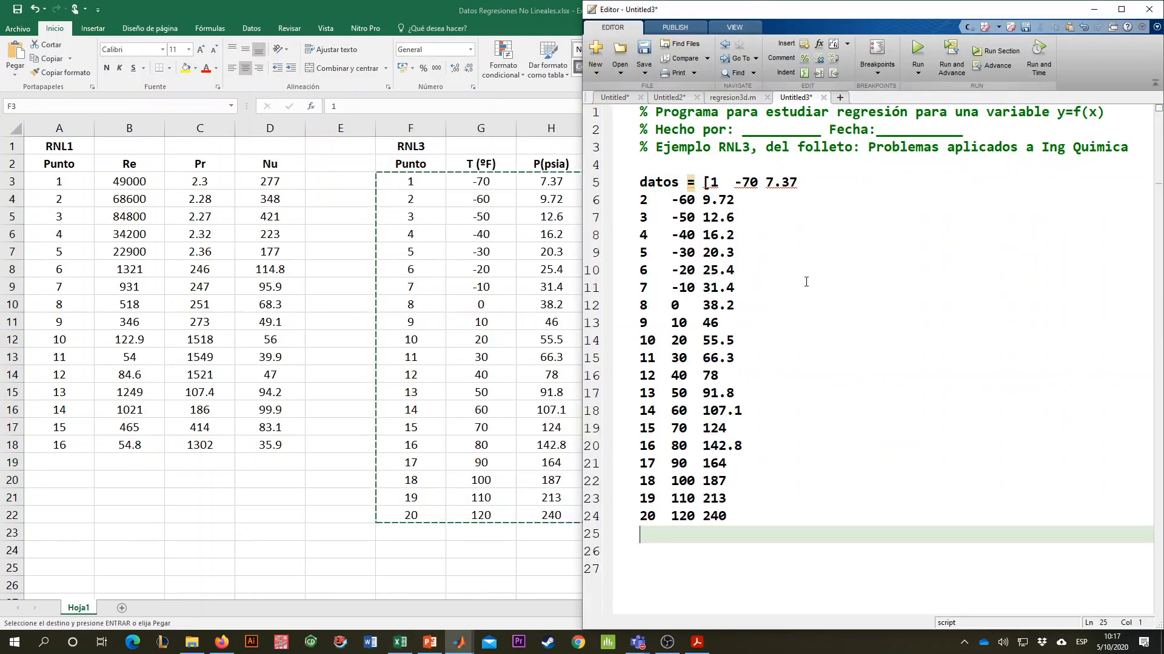
text(];)
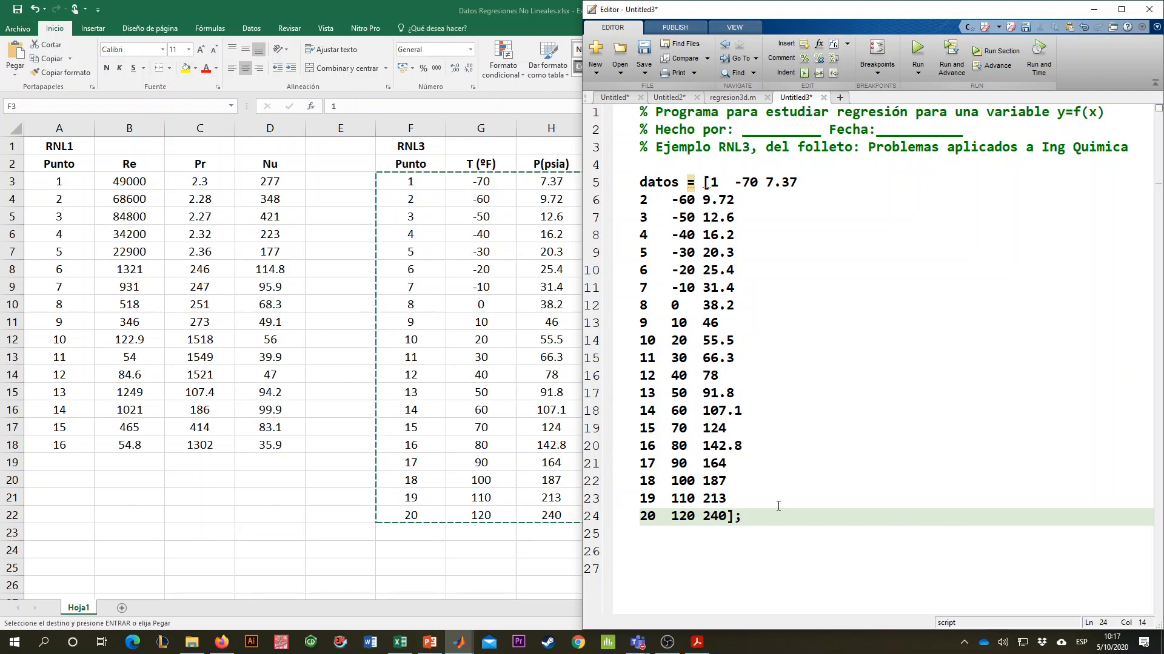
key(Return)
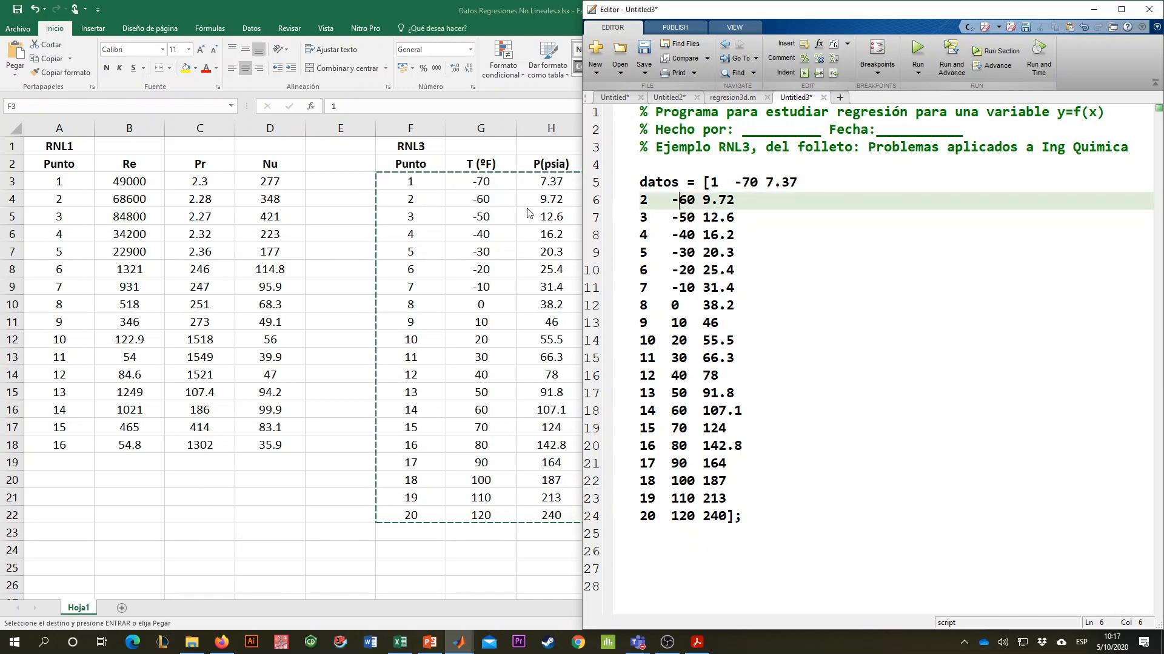
key(alt+Tab)
key(alt+Tab)
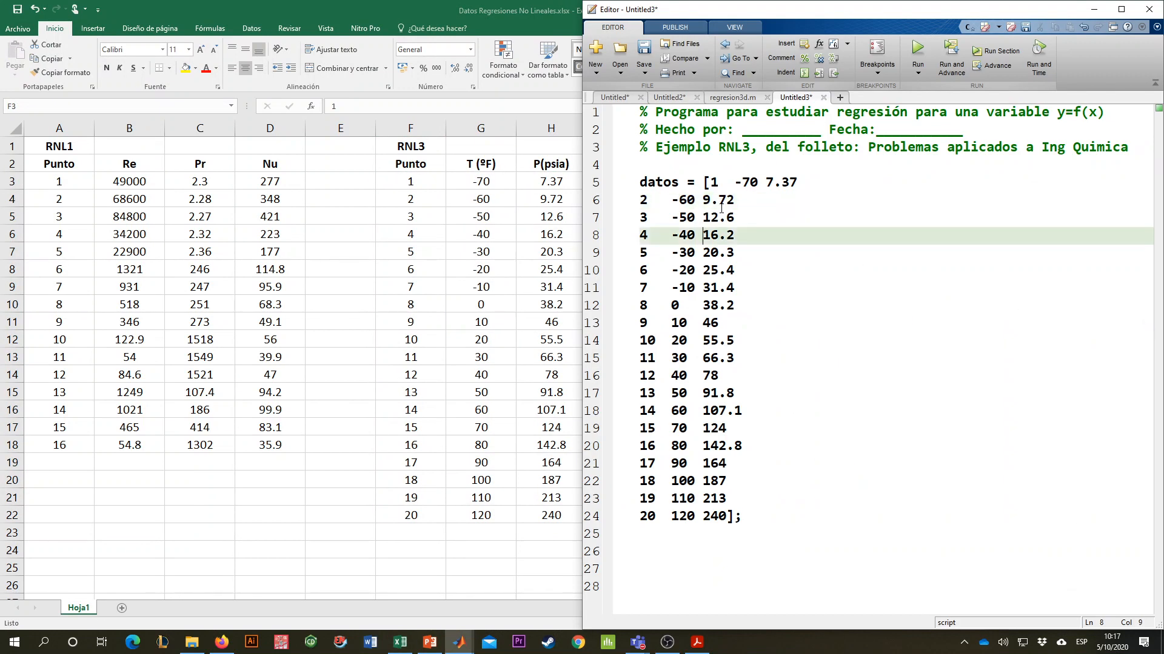
- Replace the contents of the datos matrix with the T and P values from Excel range G3:H22, closing it with "];"
drag(770, 523, 713, 183)
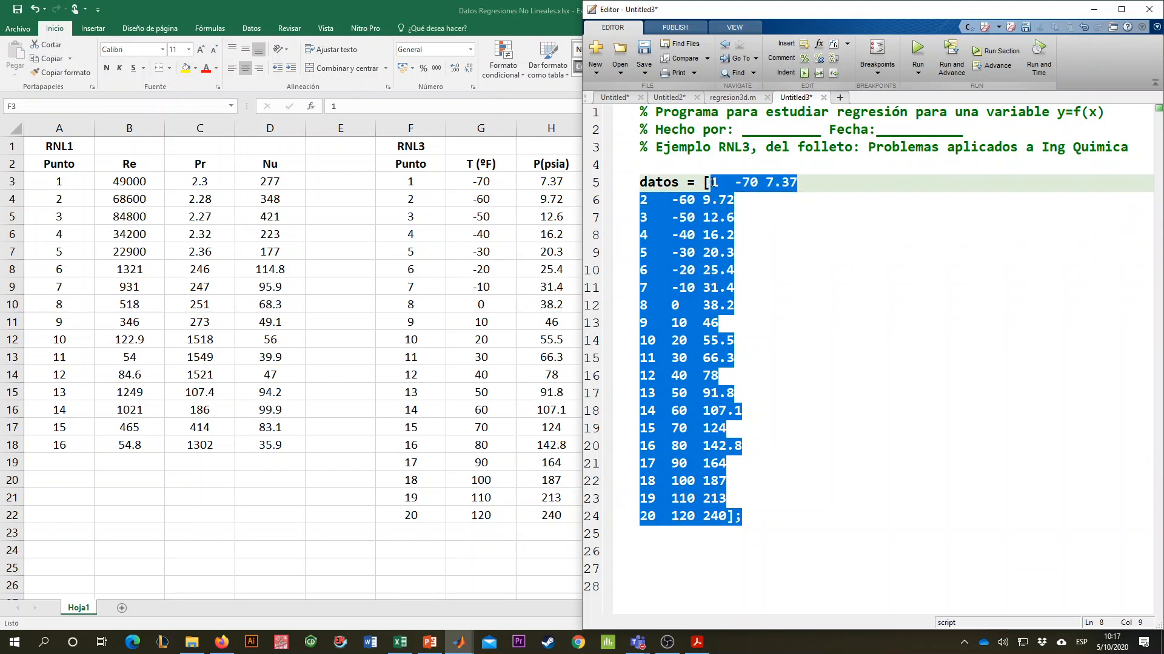
key(Delete)
click(510, 254)
click(490, 180)
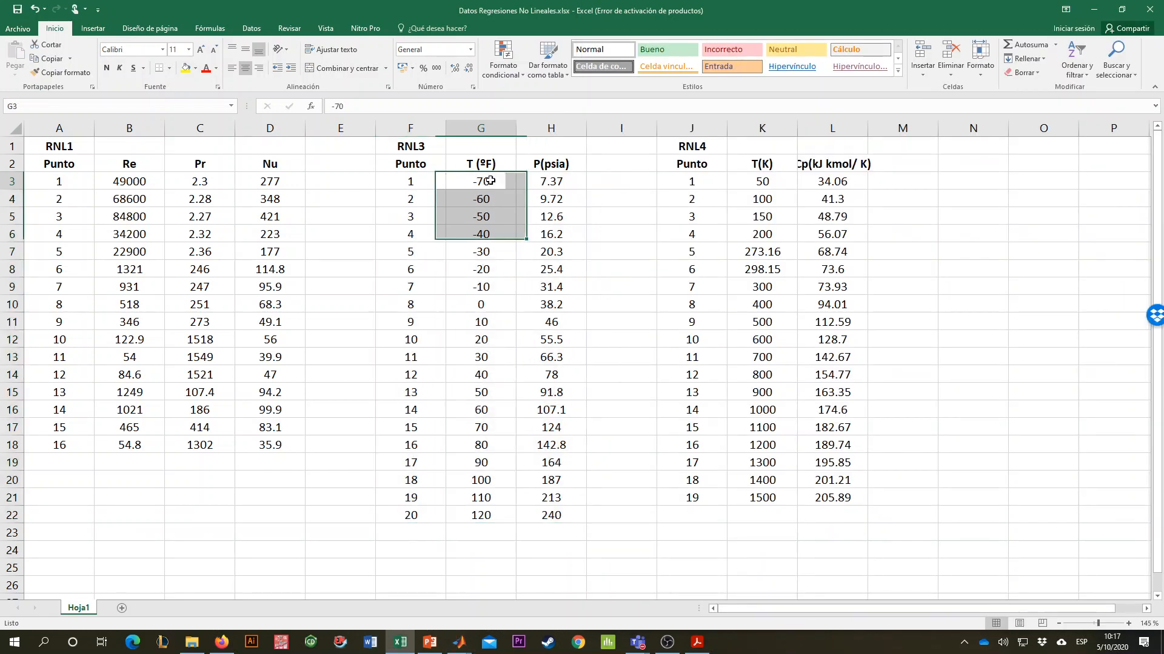
drag(490, 181, 571, 507)
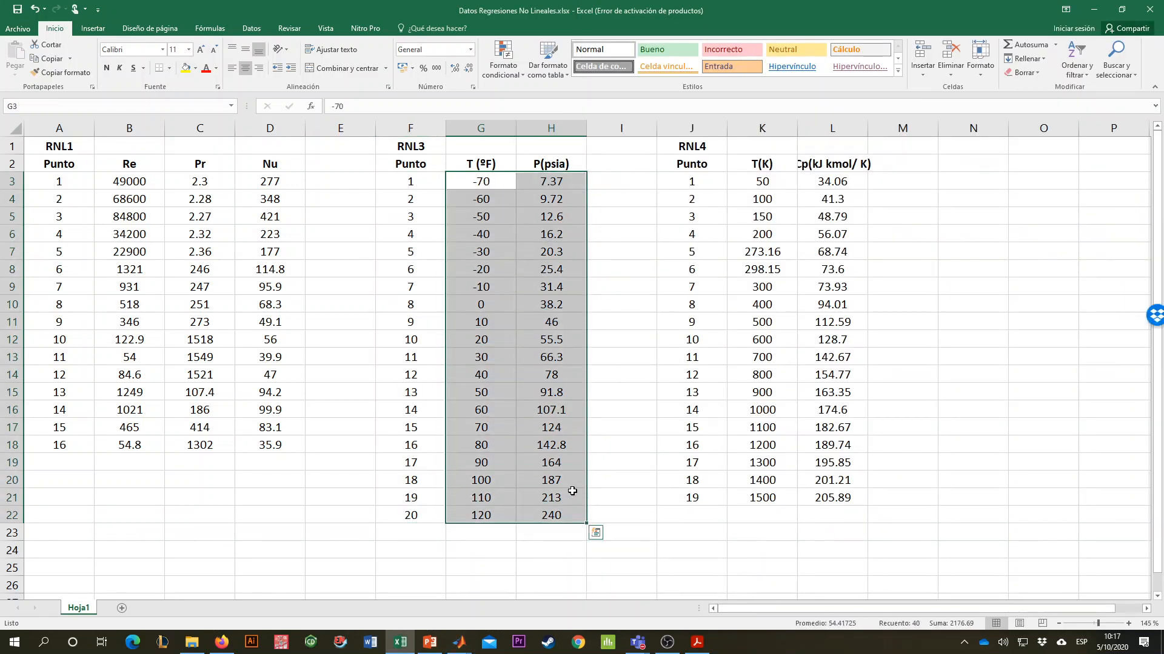
key(ctrl+c)
key(alt+Tab)
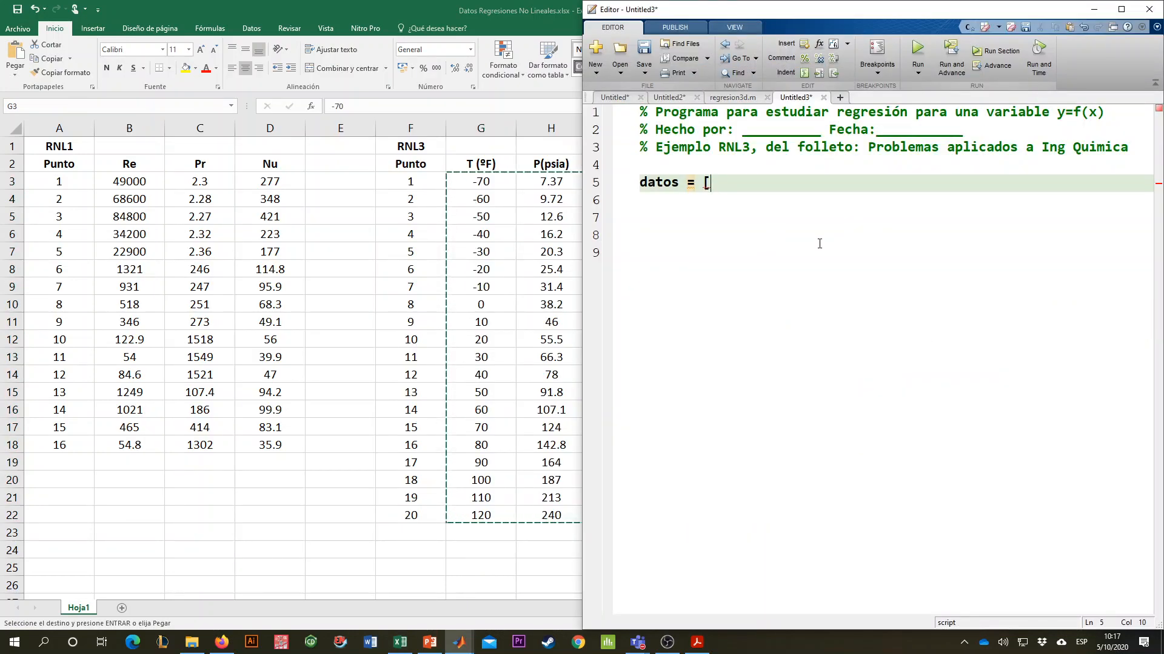
key(ctrl+v)
click(713, 516)
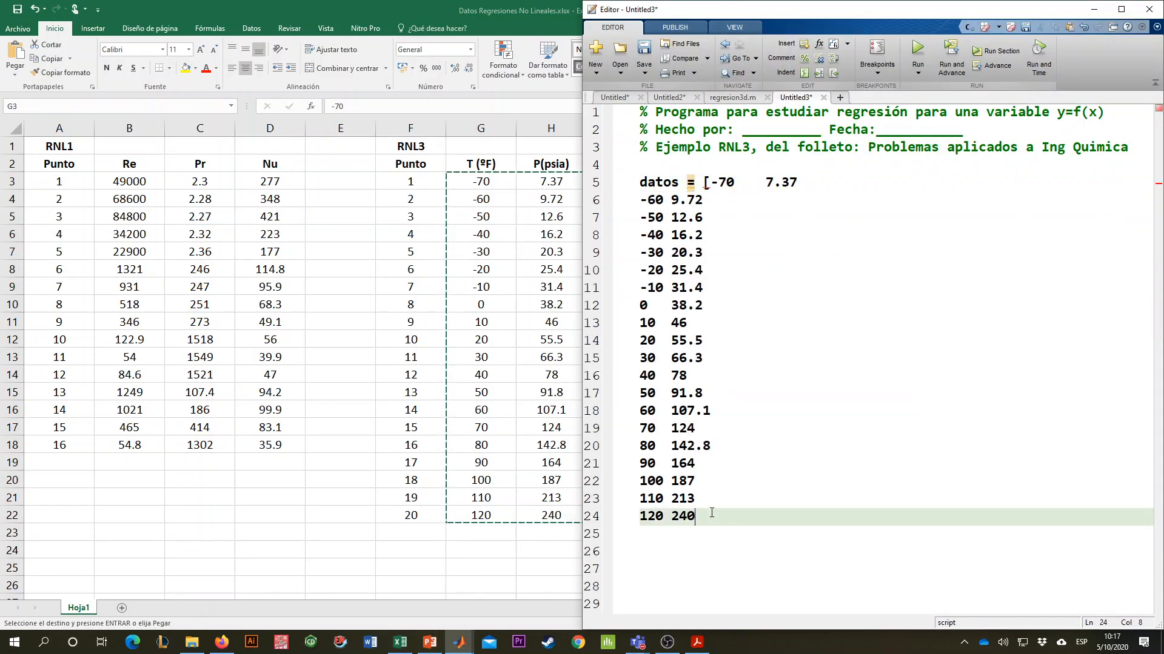
text(];)
key(Return)
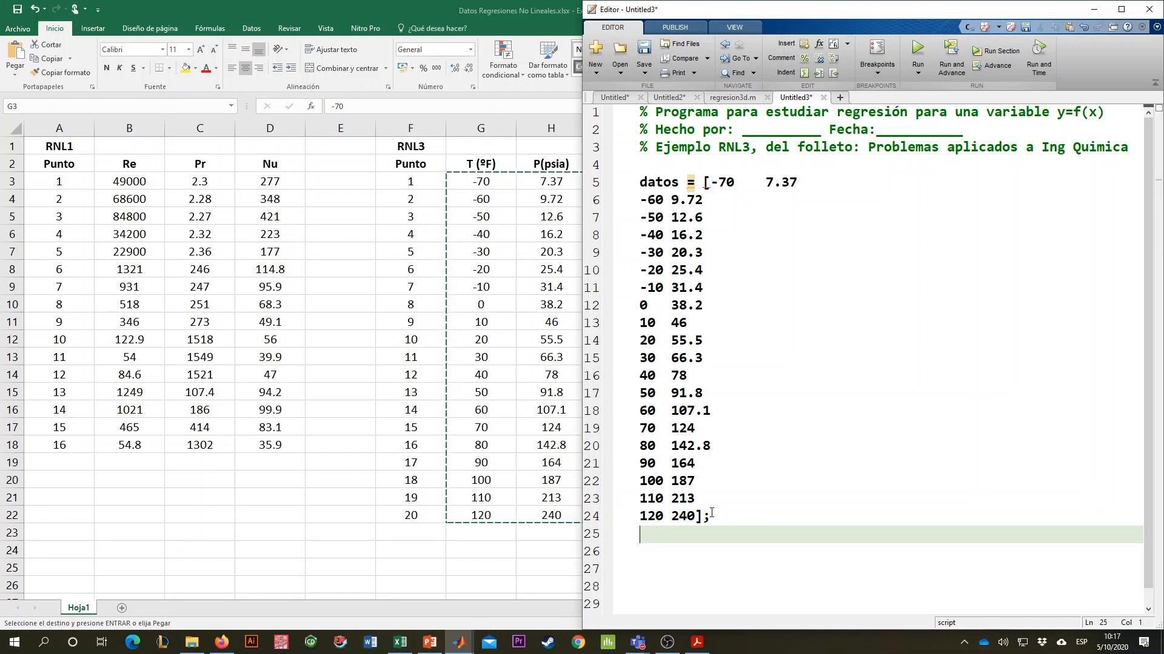
- Reduce the gap between -70 and 7.37 in the first row of datos to a single space
click(734, 182)
key(Delete)
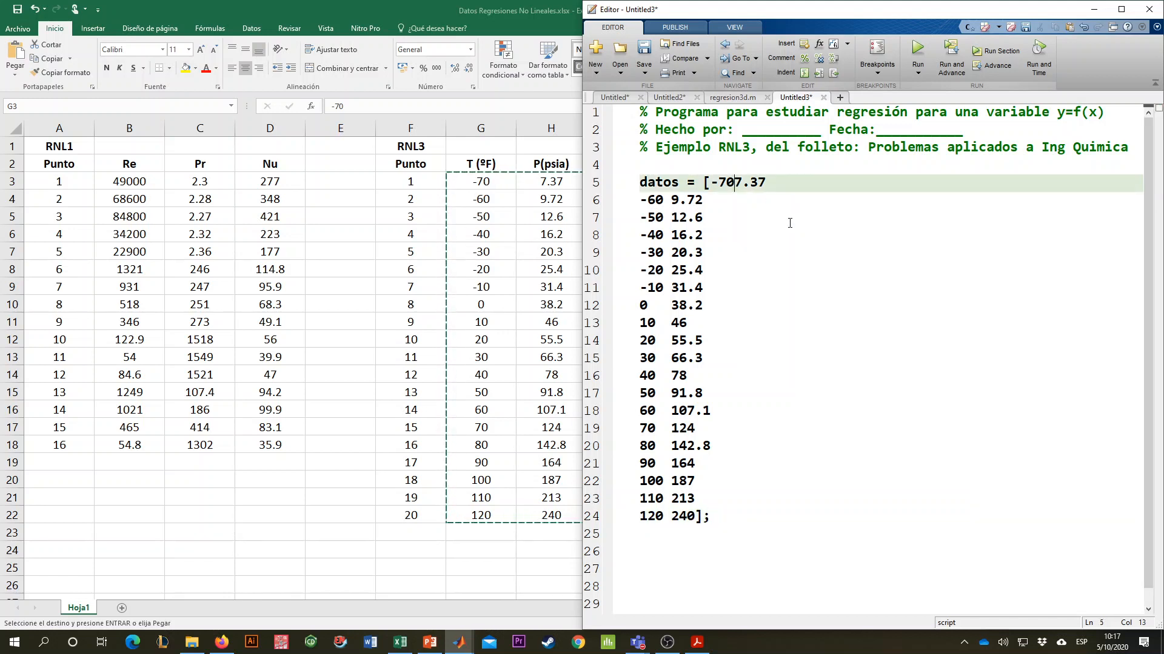
click(685, 376)
click(735, 536)
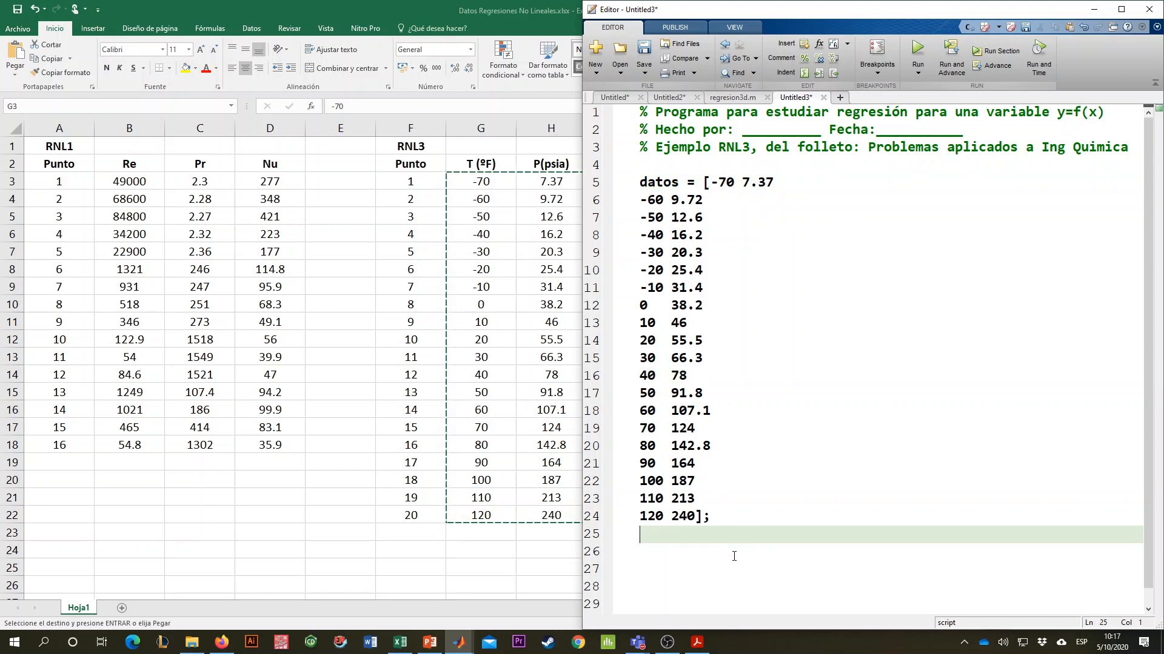
- Add blank lines below the datos matrix and begin the assignment "T =" on line 26
scroll(758, 465, down, 1)
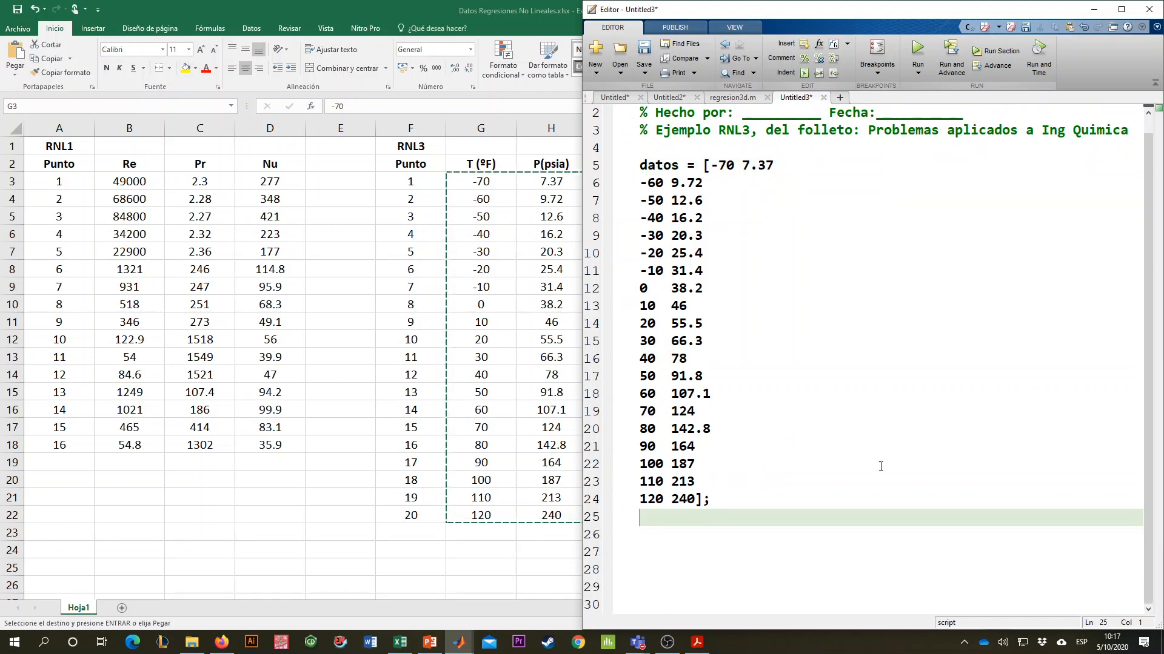
key(Return)
key(Return)
key(Return)
key(Return)
key(Up)
key(Up)
key(Up)
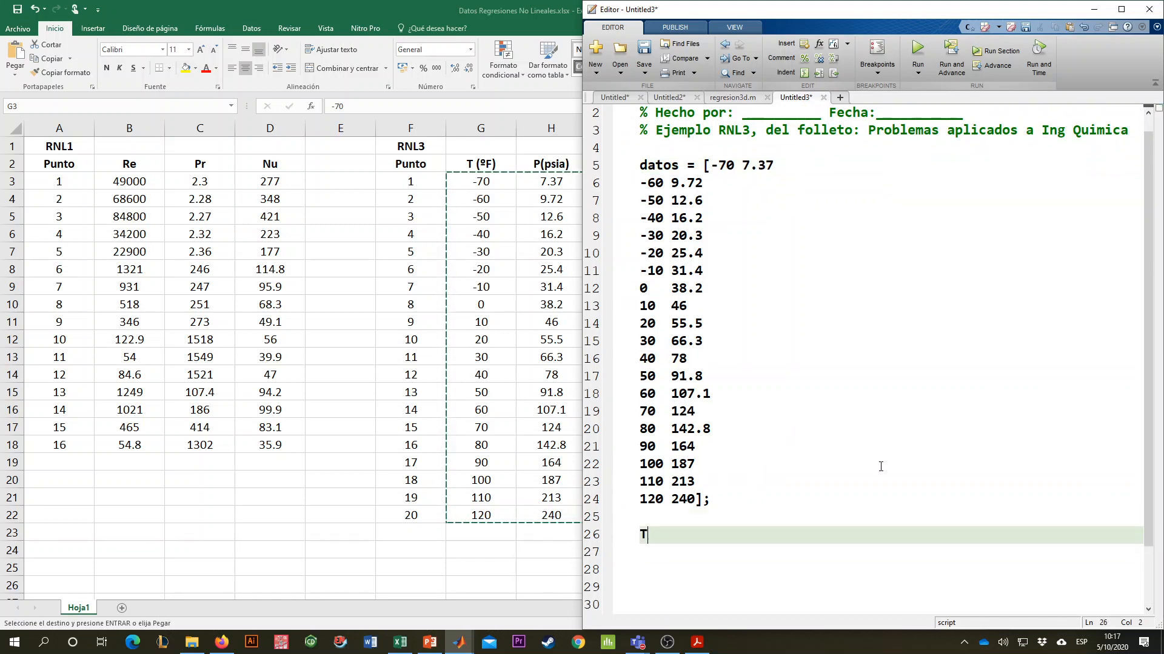
text(T =)
click(696, 131)
click(679, 148)
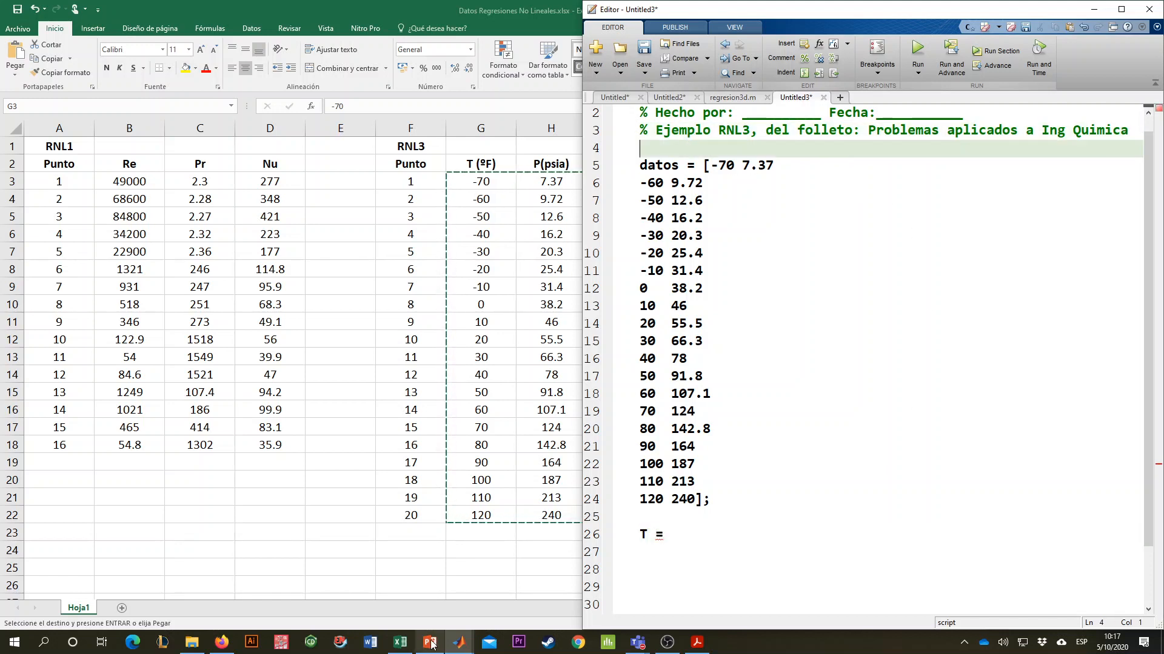
- Switch to the main MATLAB window and remove all workspace variables with the clear command
click(460, 640)
click(449, 566)
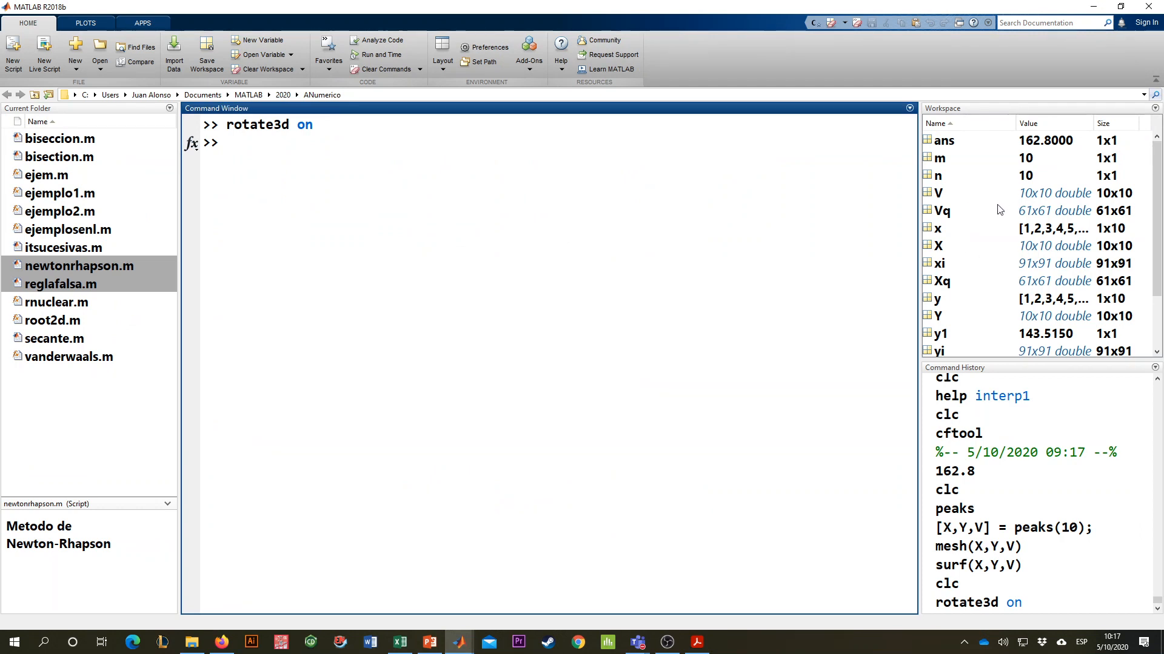
click(1000, 267)
scroll(1001, 271, down, 2)
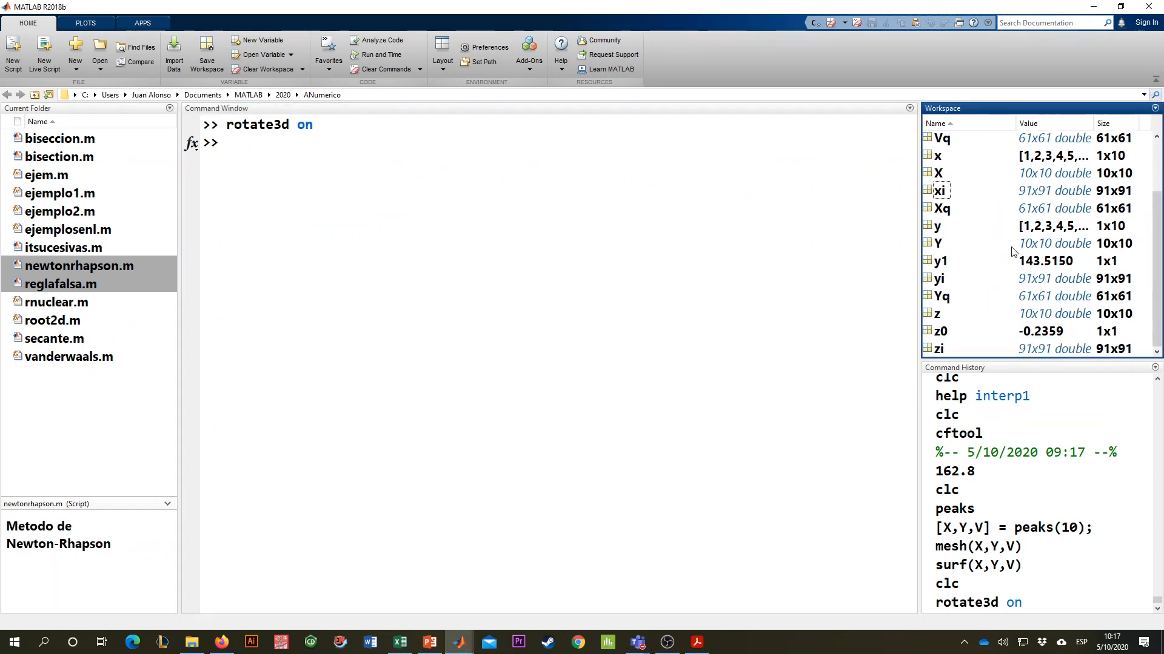
scroll(1018, 261, up, 2)
click(564, 252)
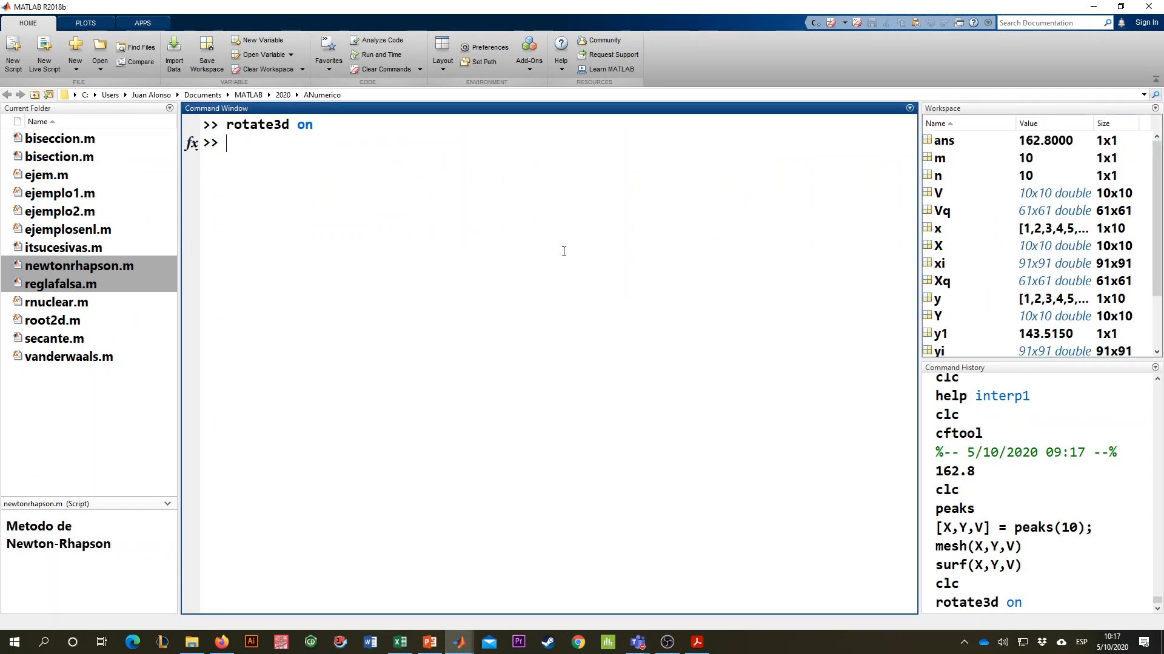
text(clear)
key(Return)
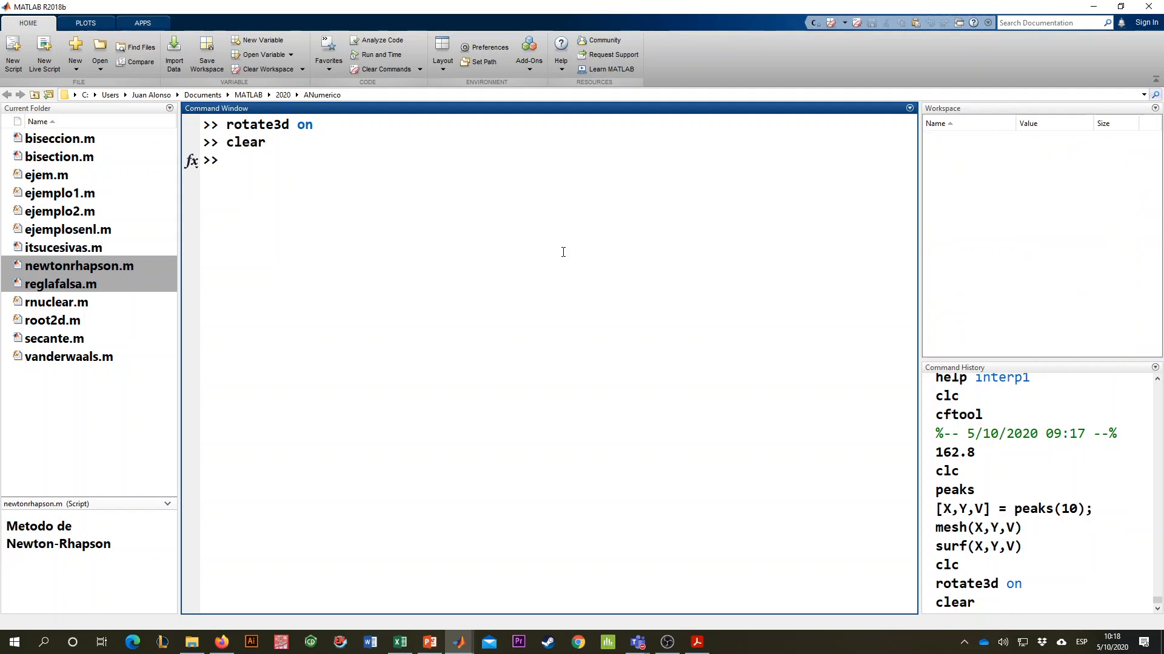
- Return to the script and complete line 26 as "T = datos(:,1);" to extract the first column
key(alt+Tab)
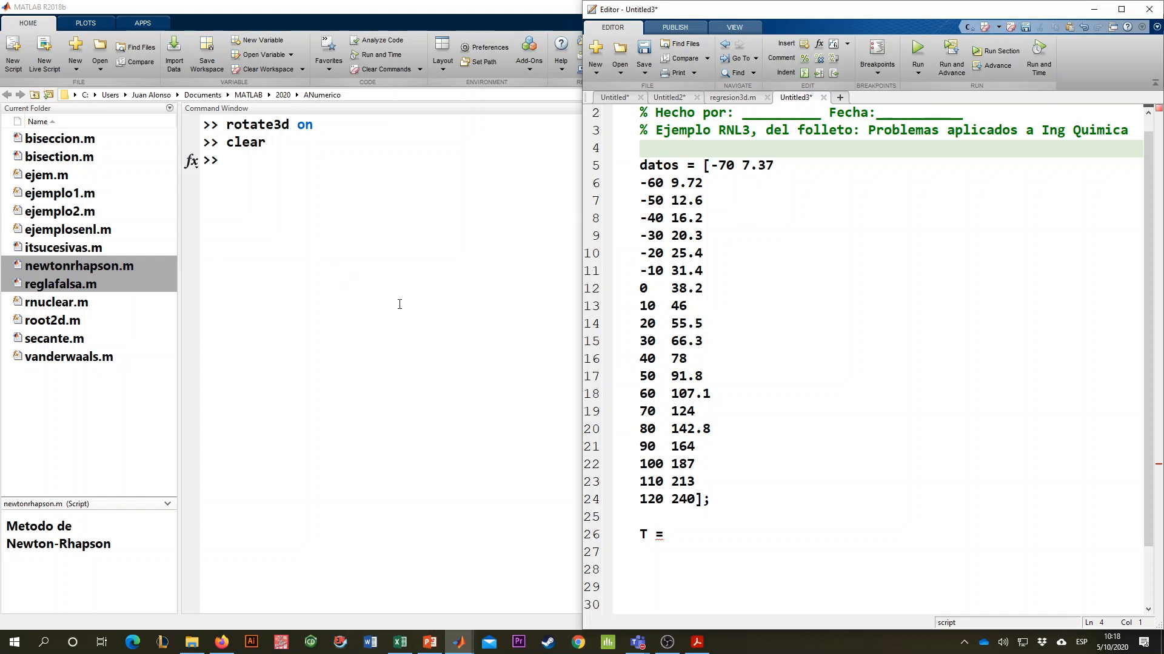
click(692, 525)
click(686, 151)
click(691, 533)
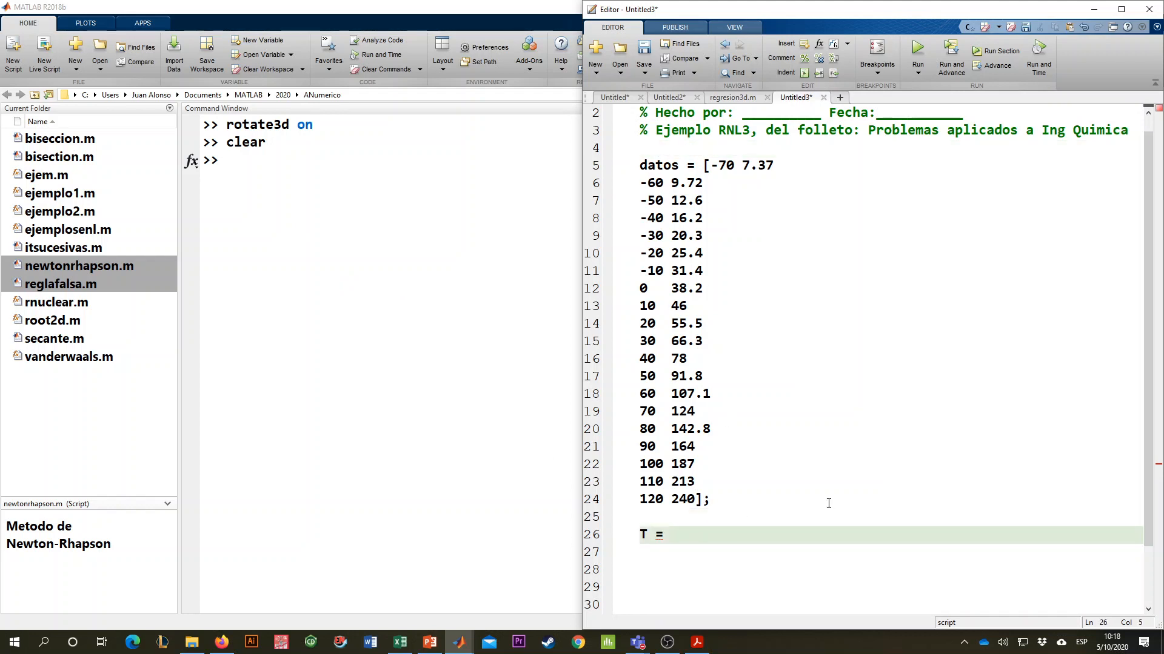
text(datos(:,1);)
key(Return)
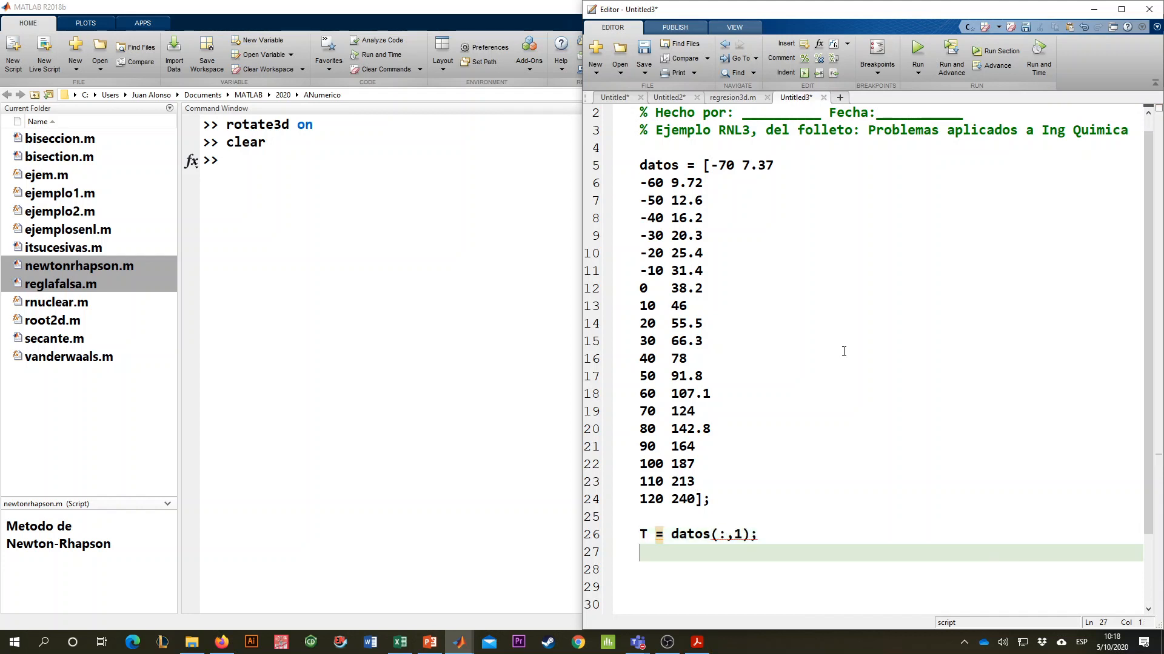
- Define the second column of the matrix on line 27 as "P = datos(:,2);"
text(P = datos(:,2))
click(726, 535)
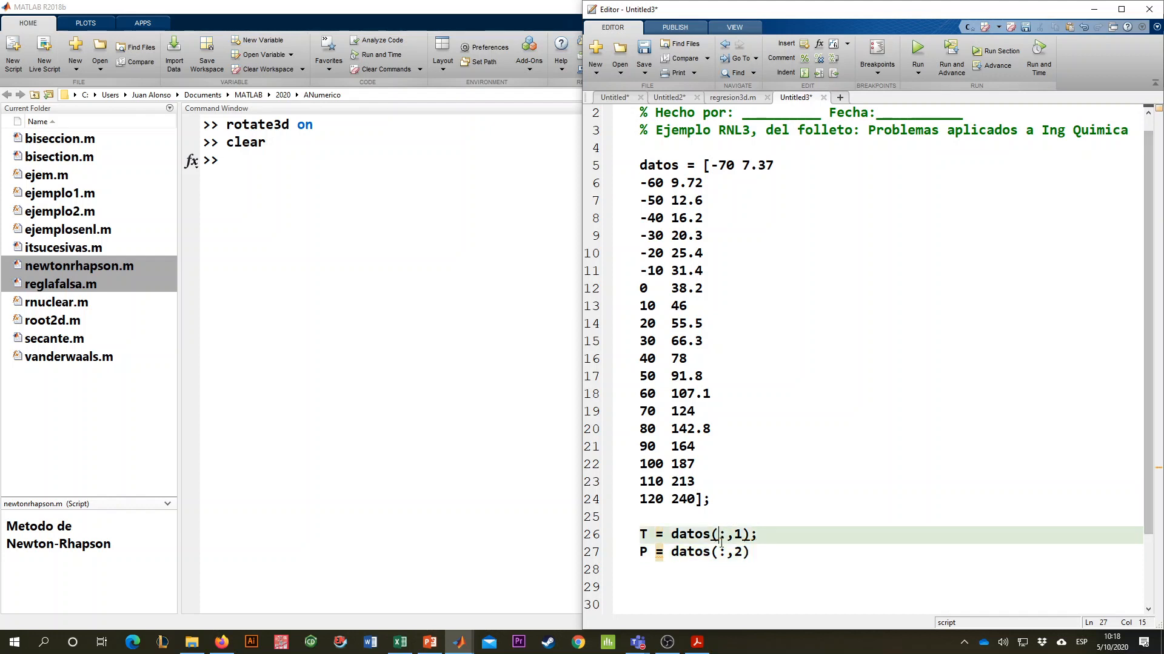
double_click(738, 535)
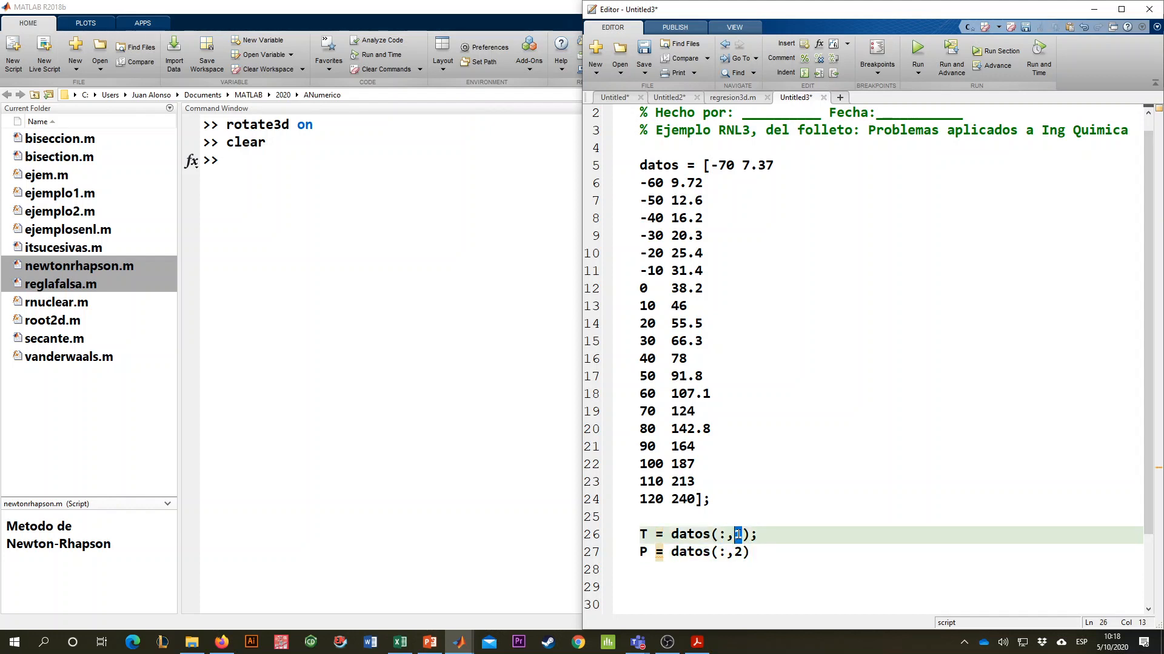
double_click(722, 535)
double_click(722, 553)
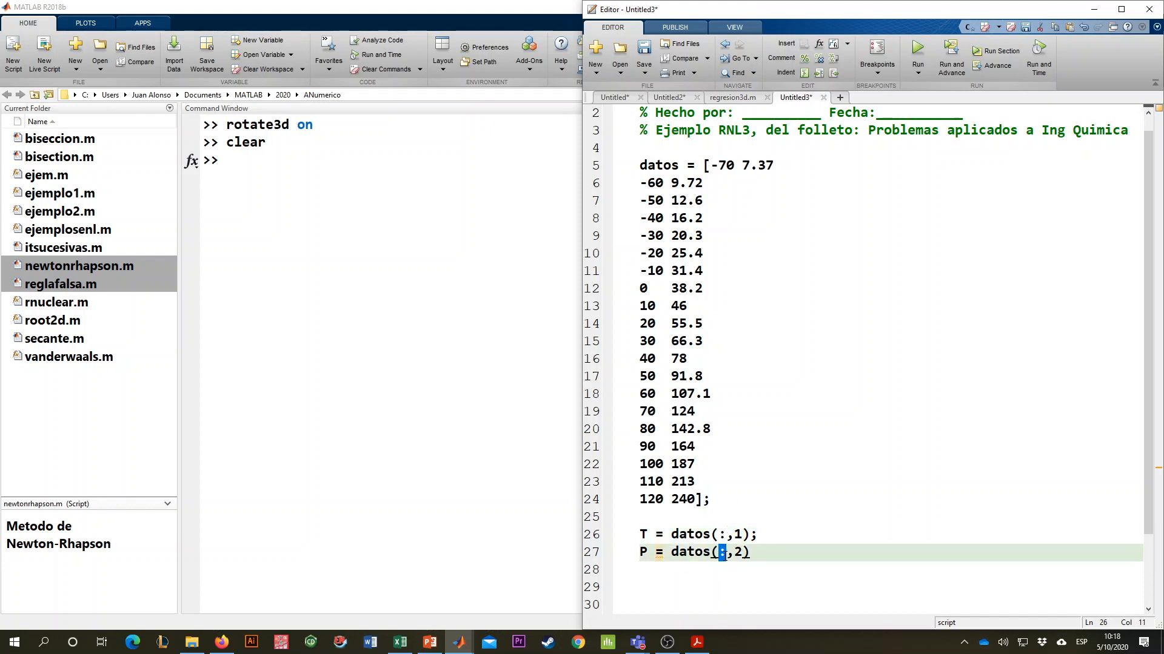
click(862, 553)
text(;)
- Run the script section and check the sizes of T and P in the workspace
click(944, 75)
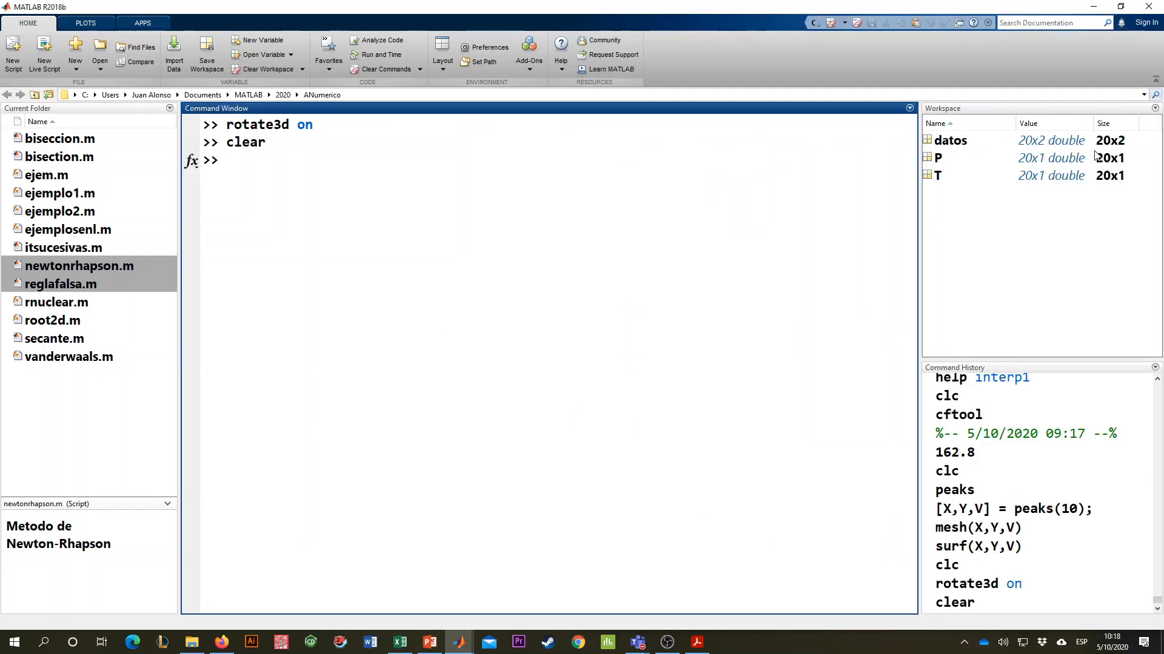
click(938, 176)
click(942, 160)
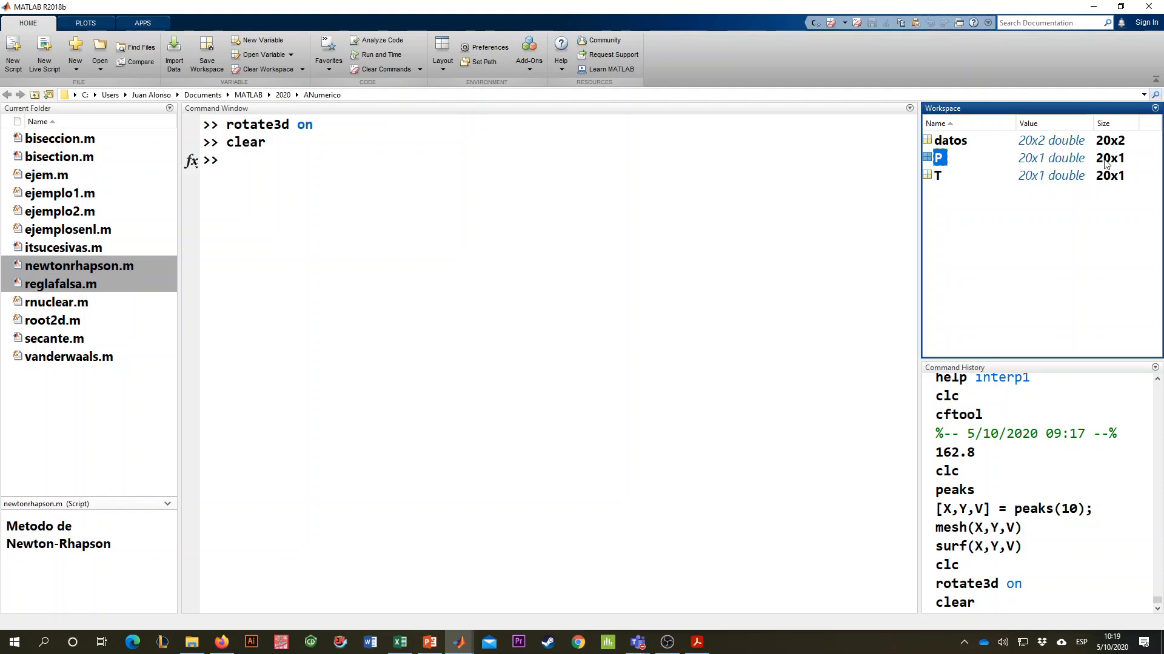
click(1039, 159)
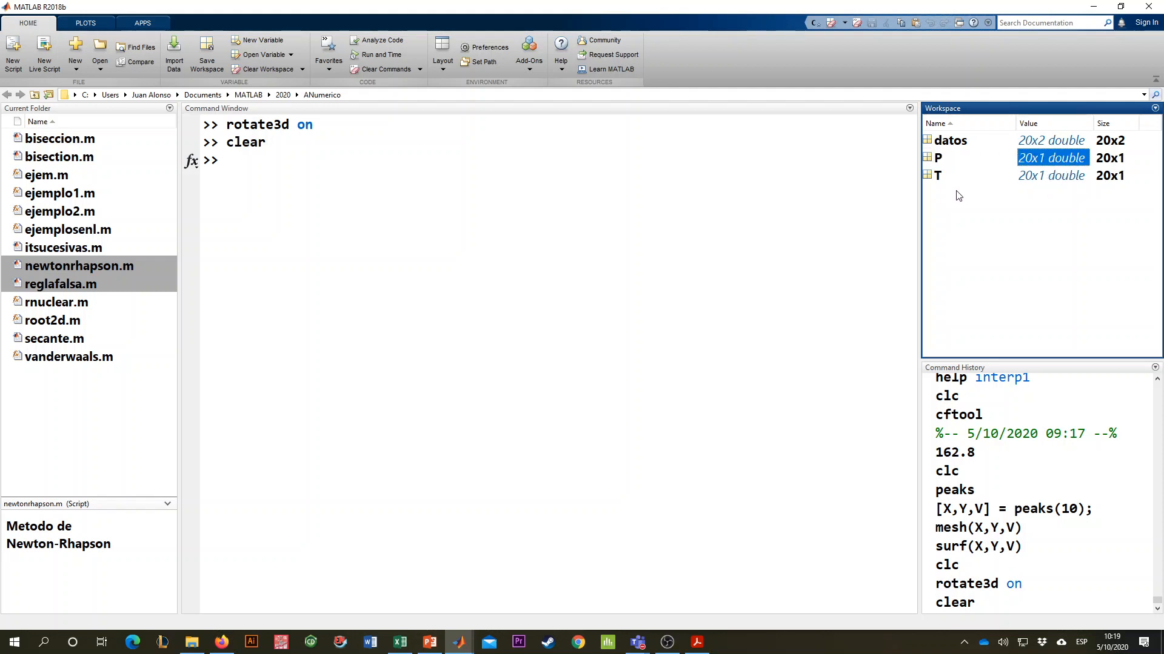
- Add "plot(T,P,'bo-')" on line 29 of the script and run the section to graph the data
key(alt+Tab)
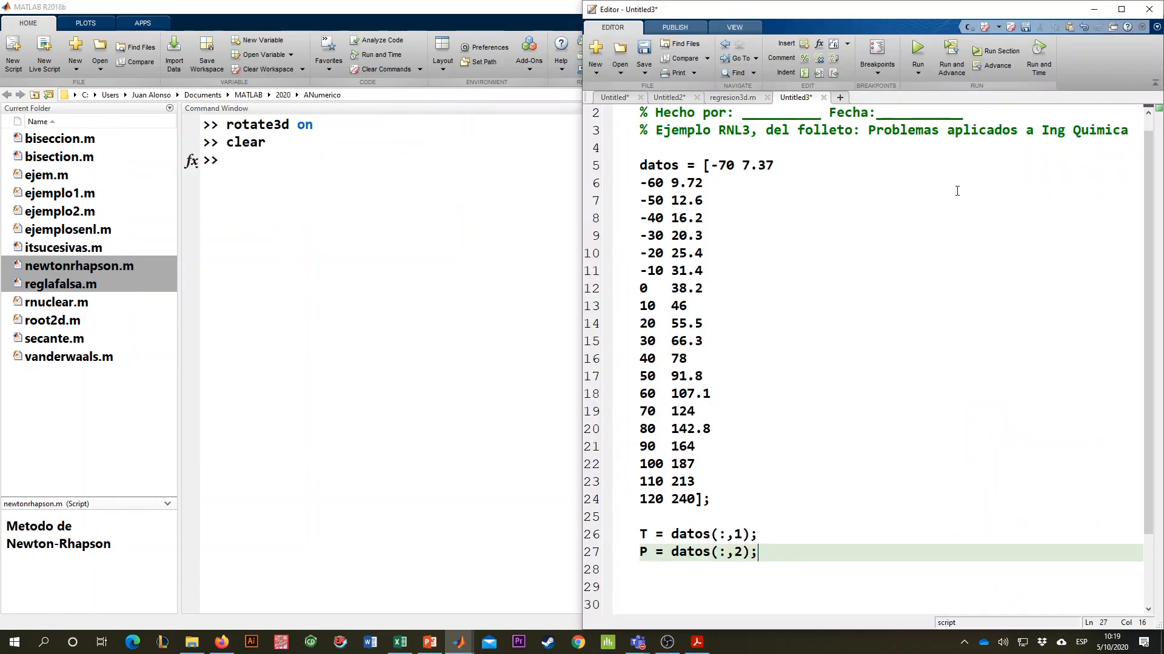
scroll(881, 279, down, 2)
key(Return)
key(Return)
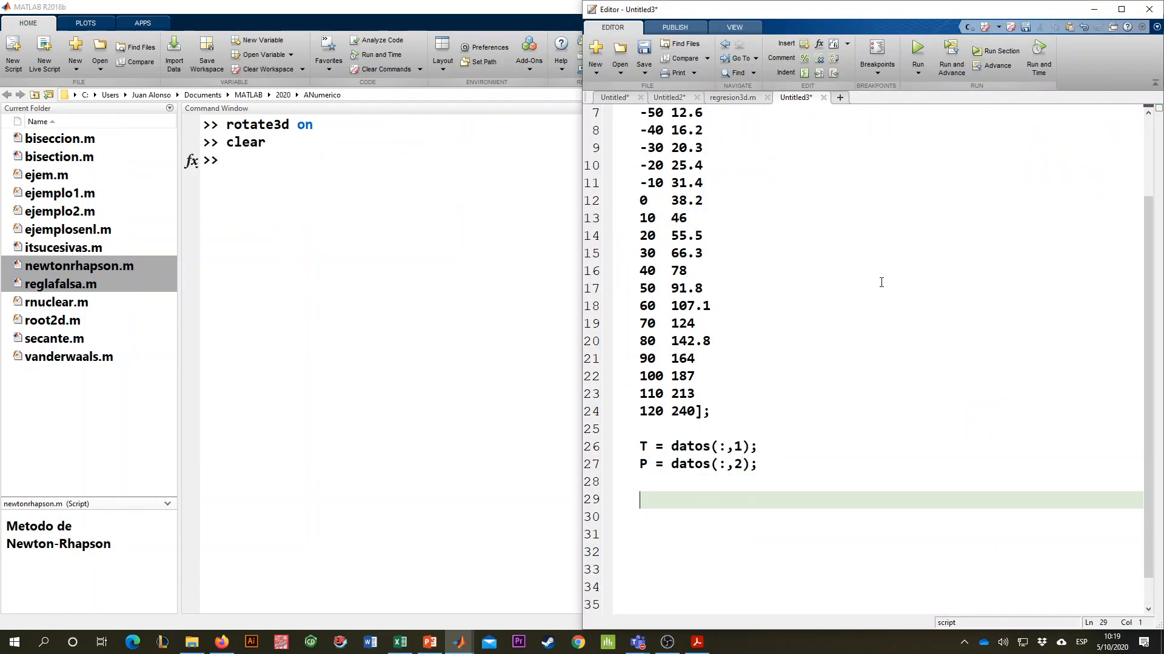
text(plot(T,P)
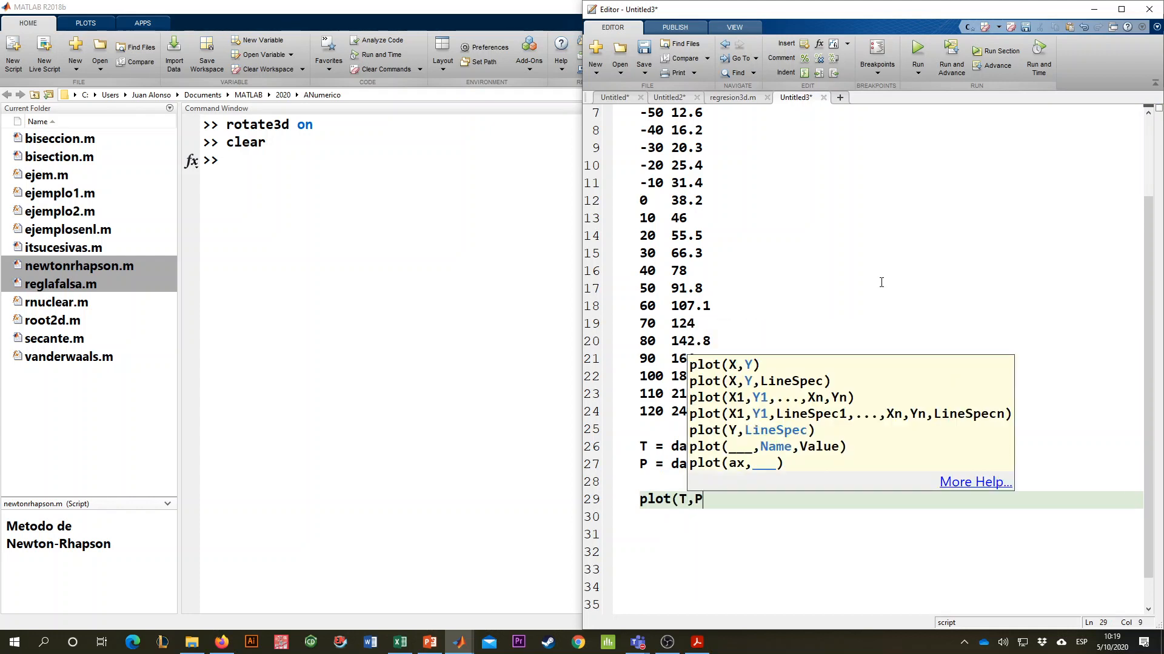
text(,'b)
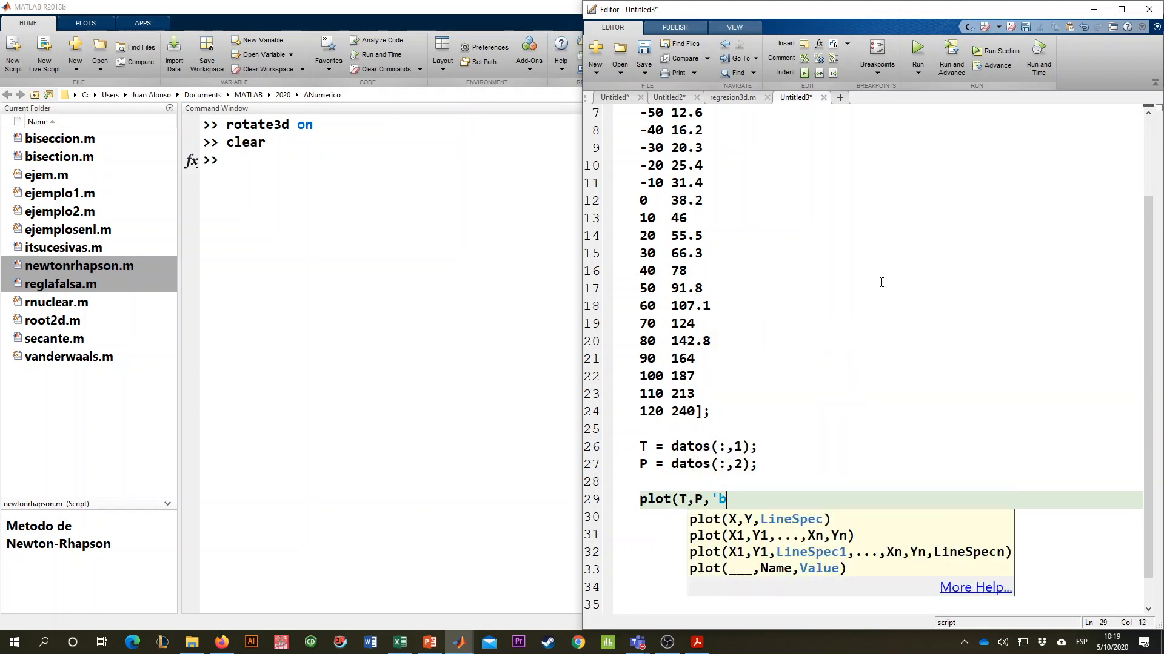
text(o-'))
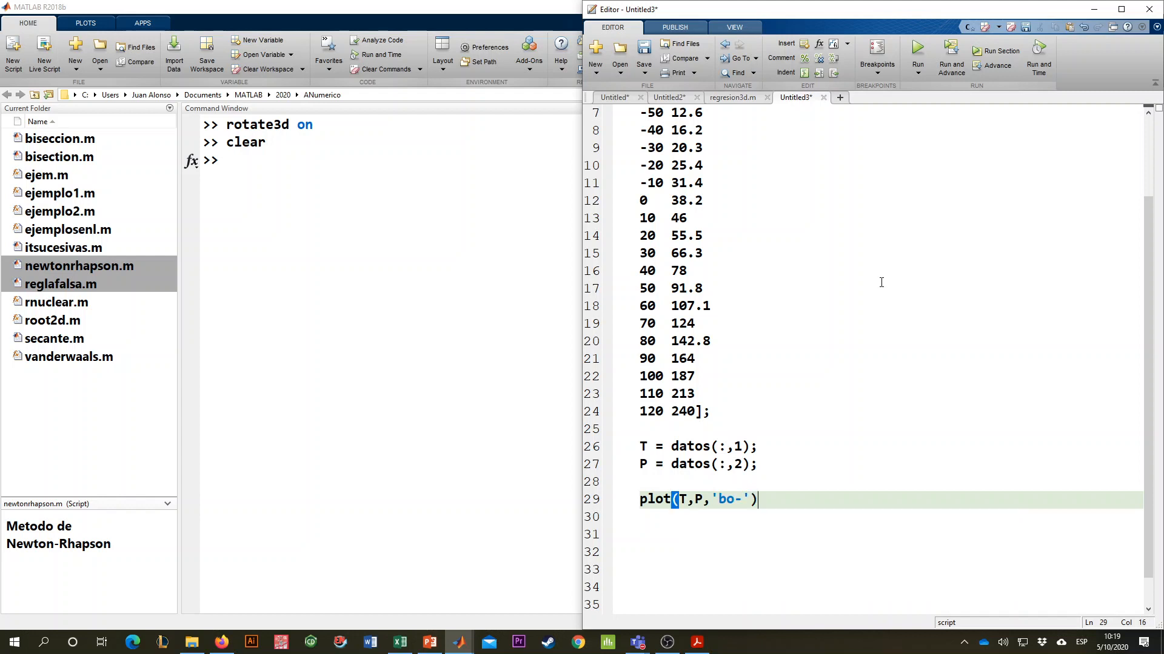
click(997, 52)
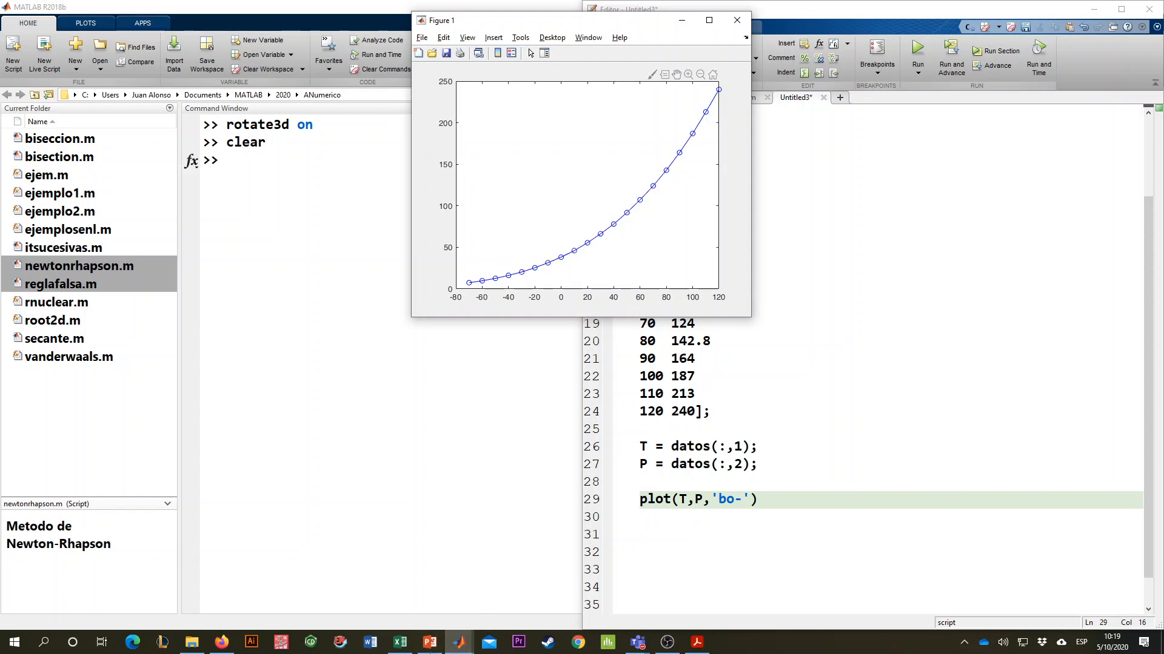
- Switch to the problems PDF in Adobe Acrobat Reader and examine the Antoine vapor pressure equation up close
click(429, 645)
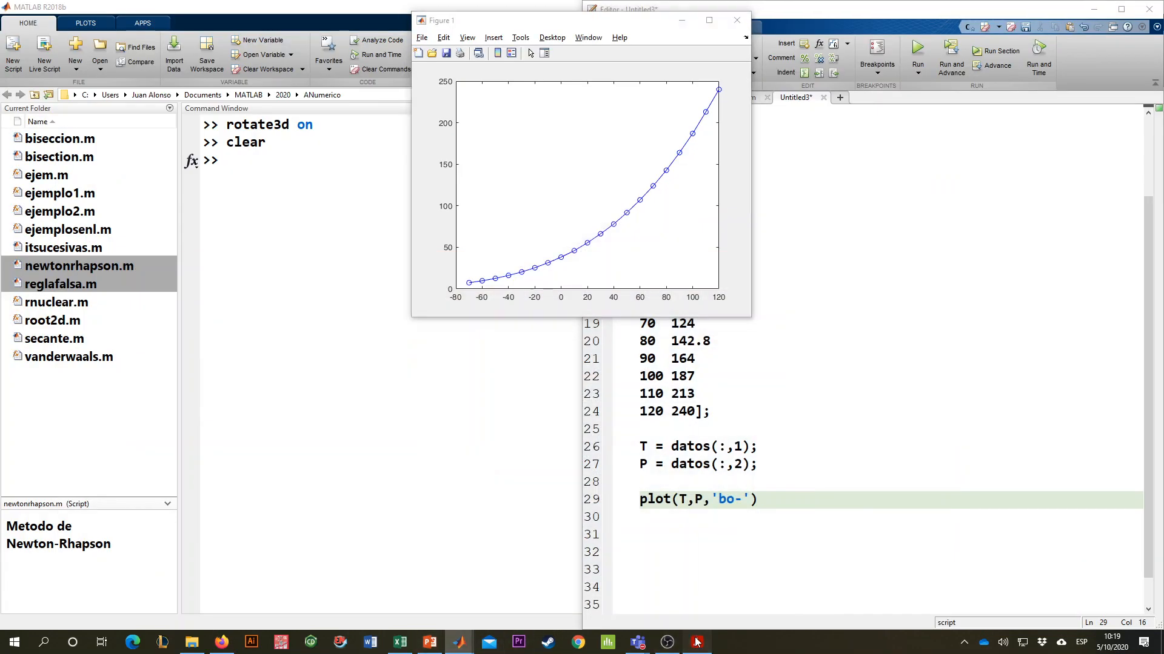
click(697, 643)
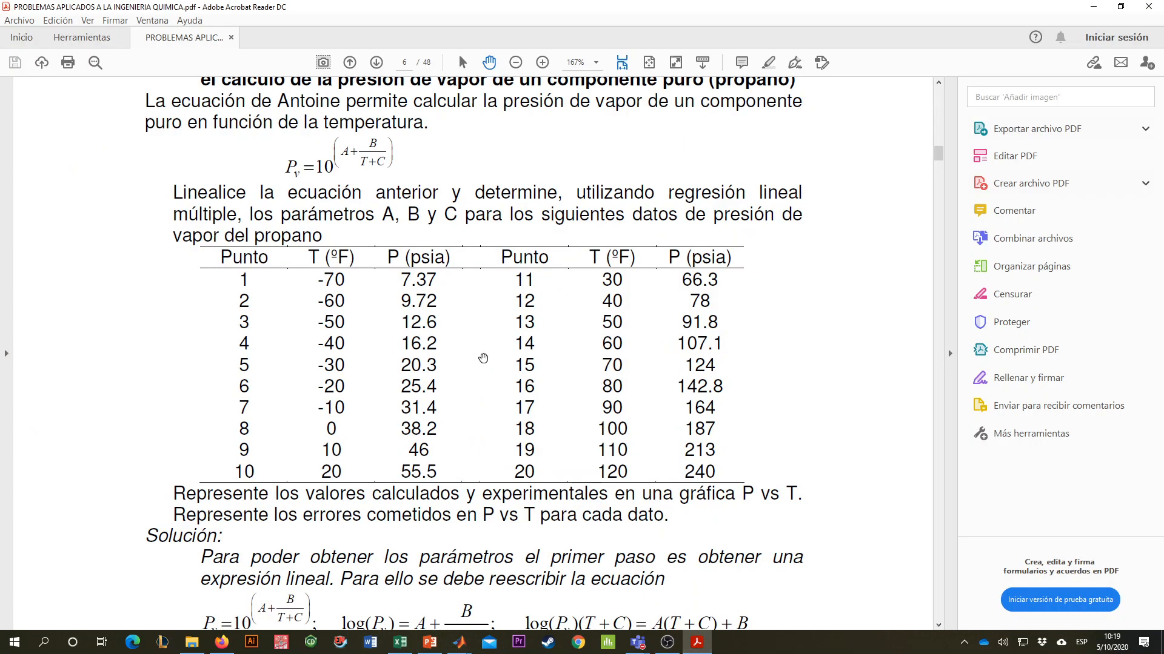
scroll(351, 181, down, 1)
ctrl+scroll(321, 155, up, 3)
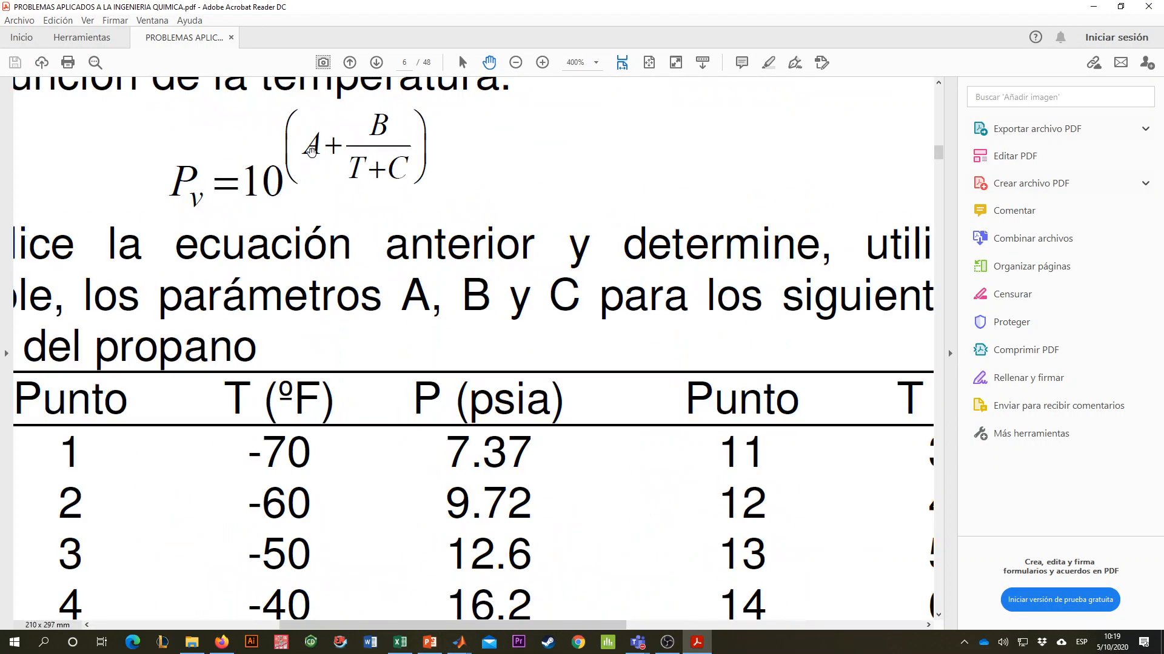
scroll(277, 191, up, 1)
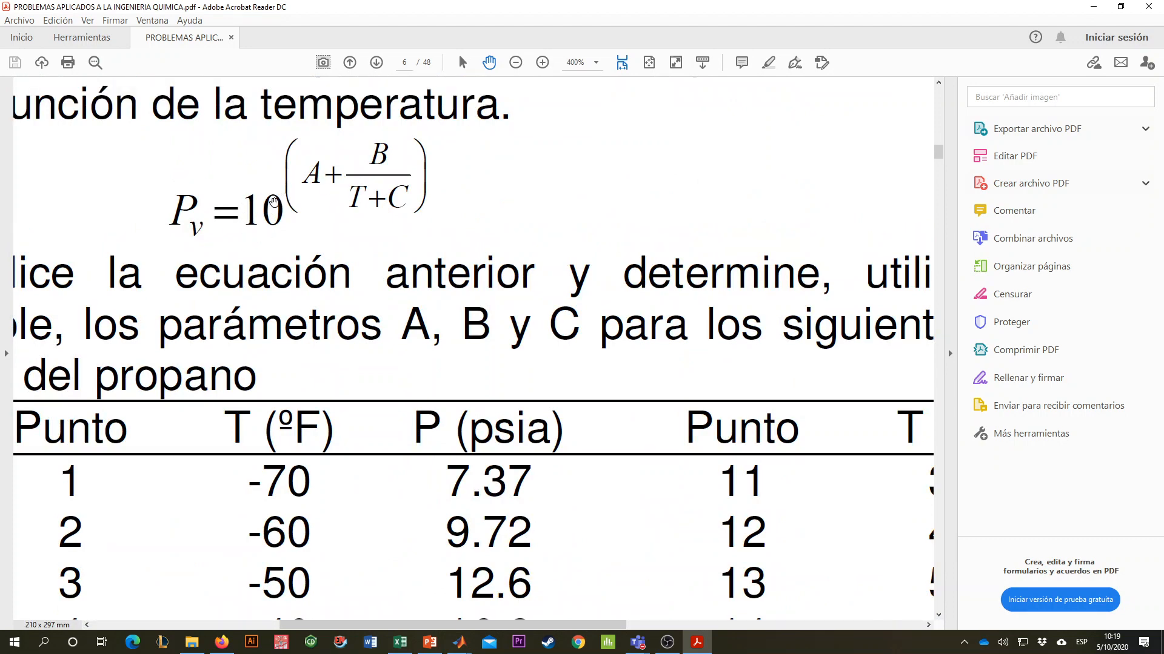
ctrl+scroll(267, 206, down, 1)
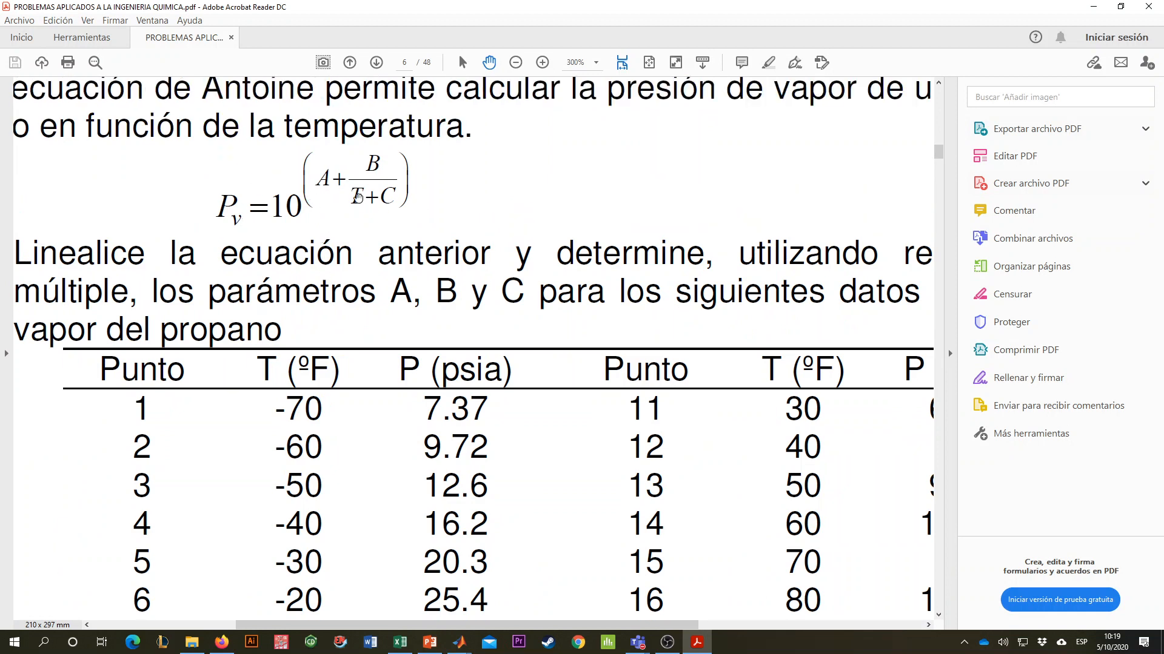
- Examine the Antoine equation problem statement and the propane vapor pressure table in the PDF
scroll(326, 201, down, 1)
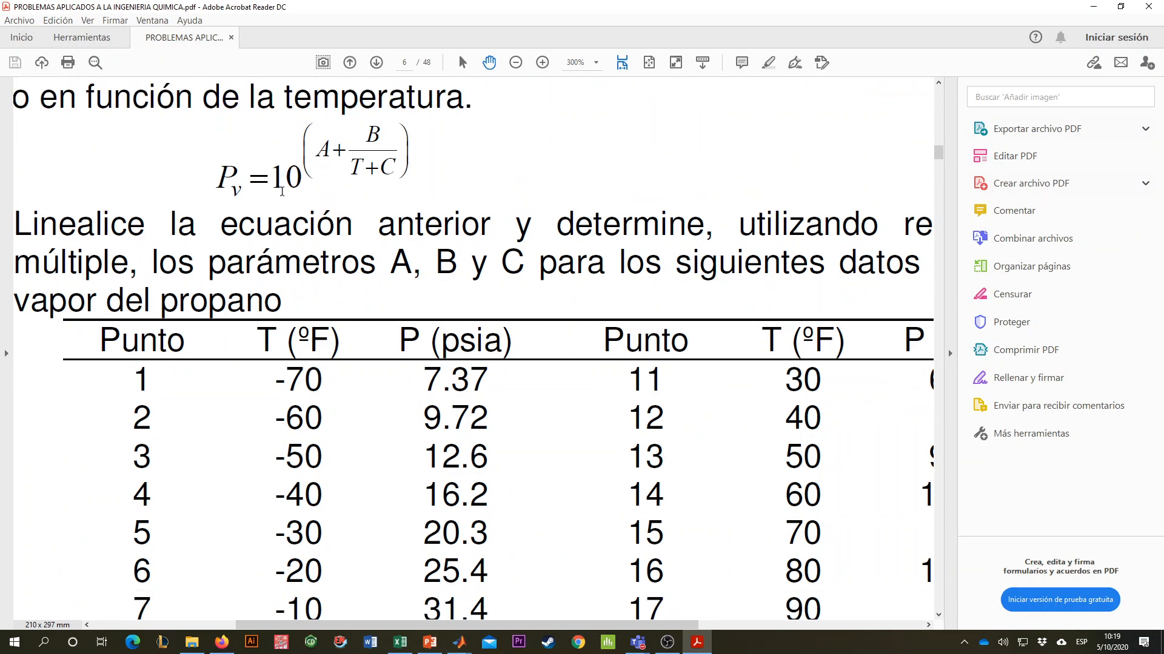
scroll(285, 176, down, 1)
scroll(327, 234, down, 2)
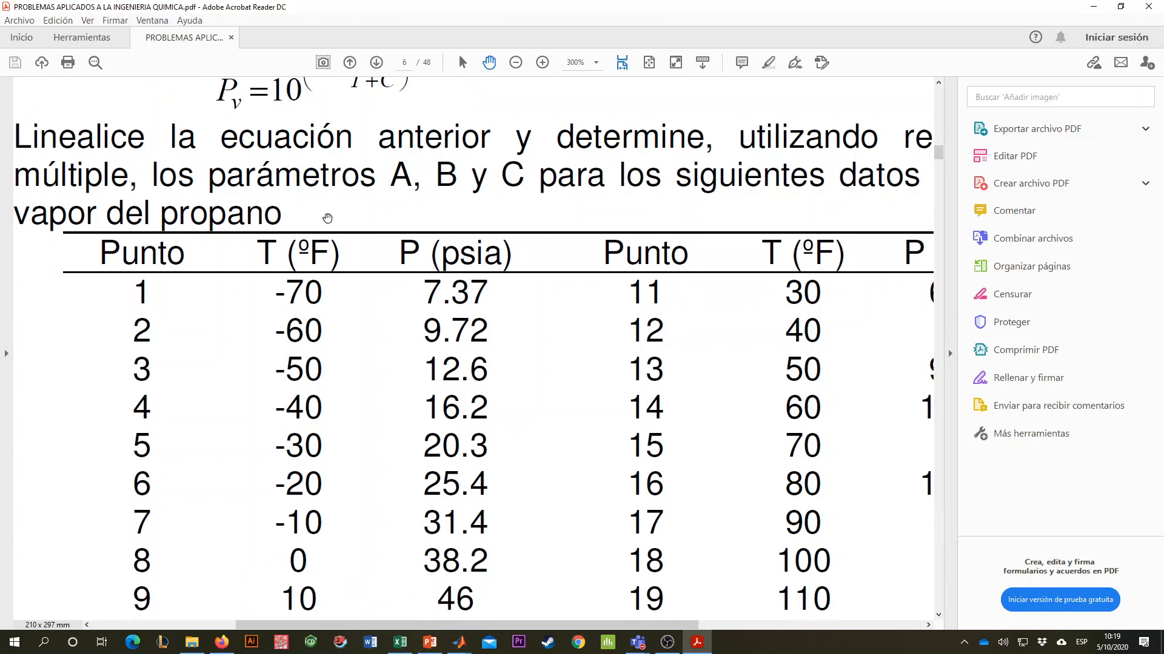
ctrl+scroll(317, 251, down, 1)
scroll(320, 127, up, 2)
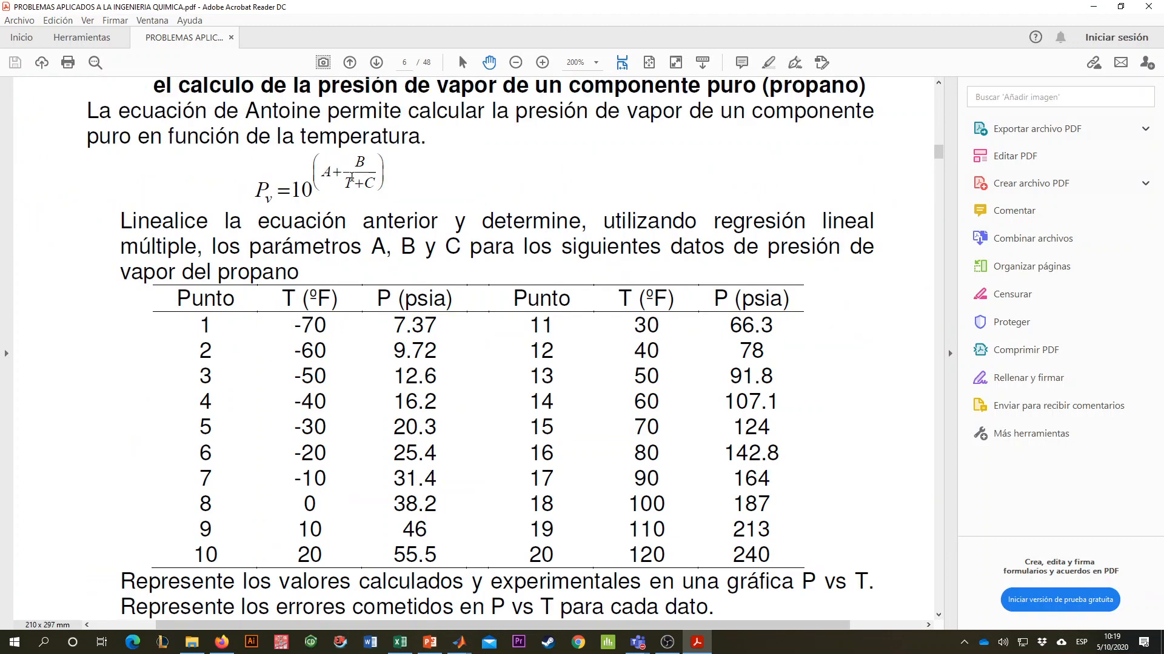
- Switch back to MATLAB, close the Figure 1 plot and clear the Command Window with clc
key(alt+Tab)
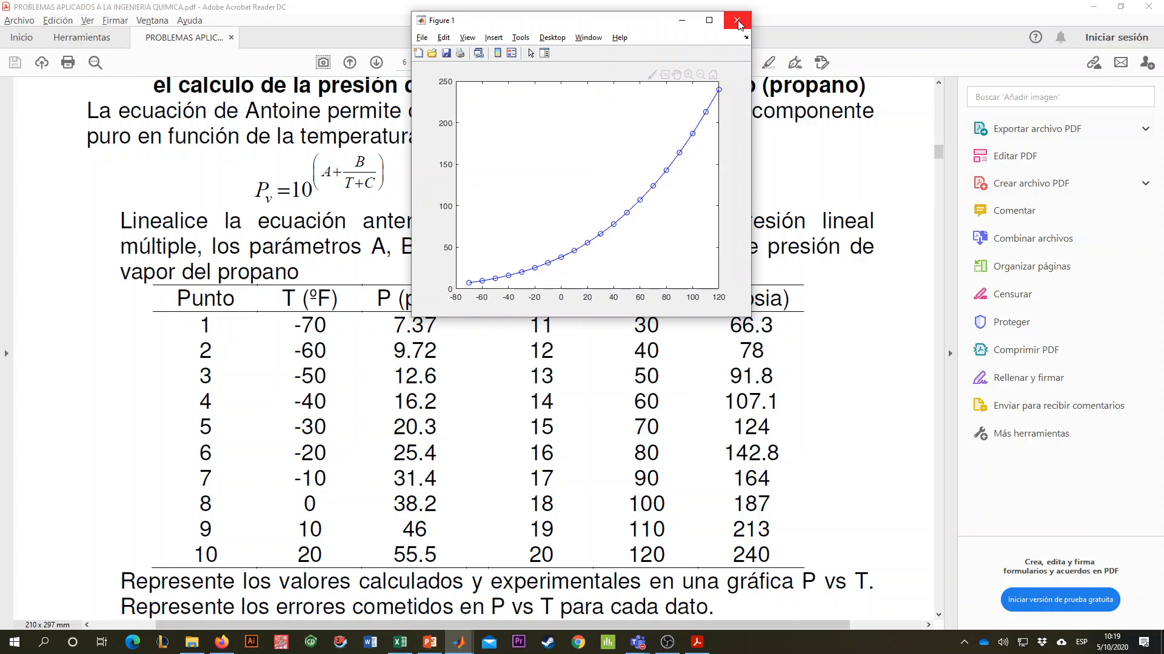
click(738, 20)
click(685, 638)
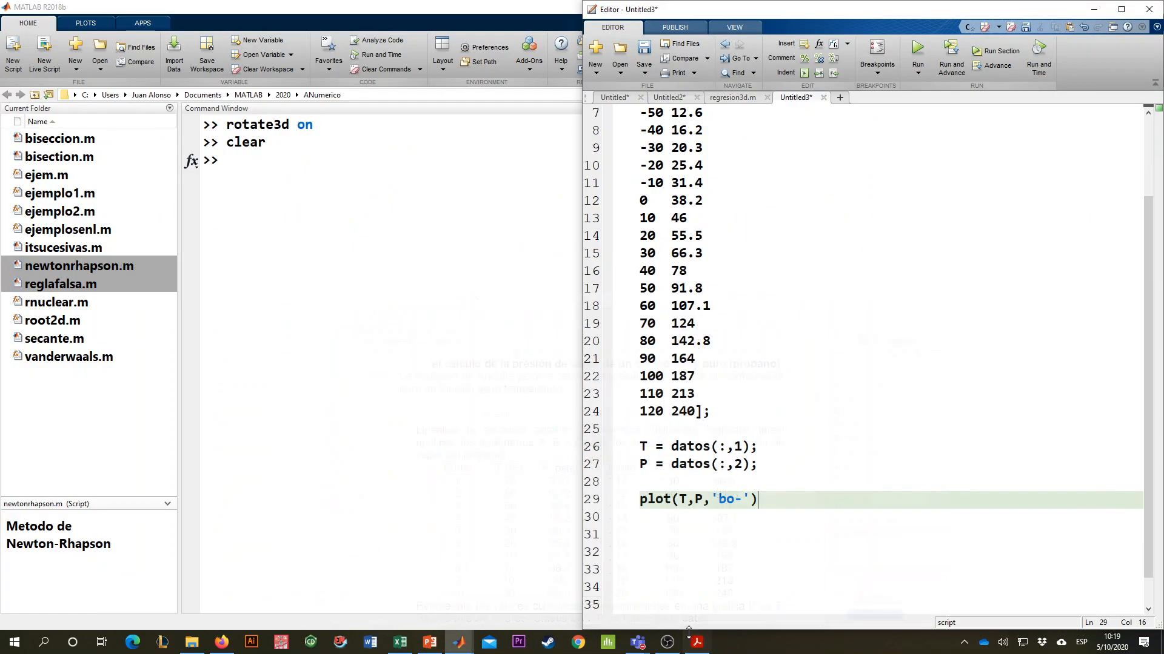
click(459, 519)
text(clc)
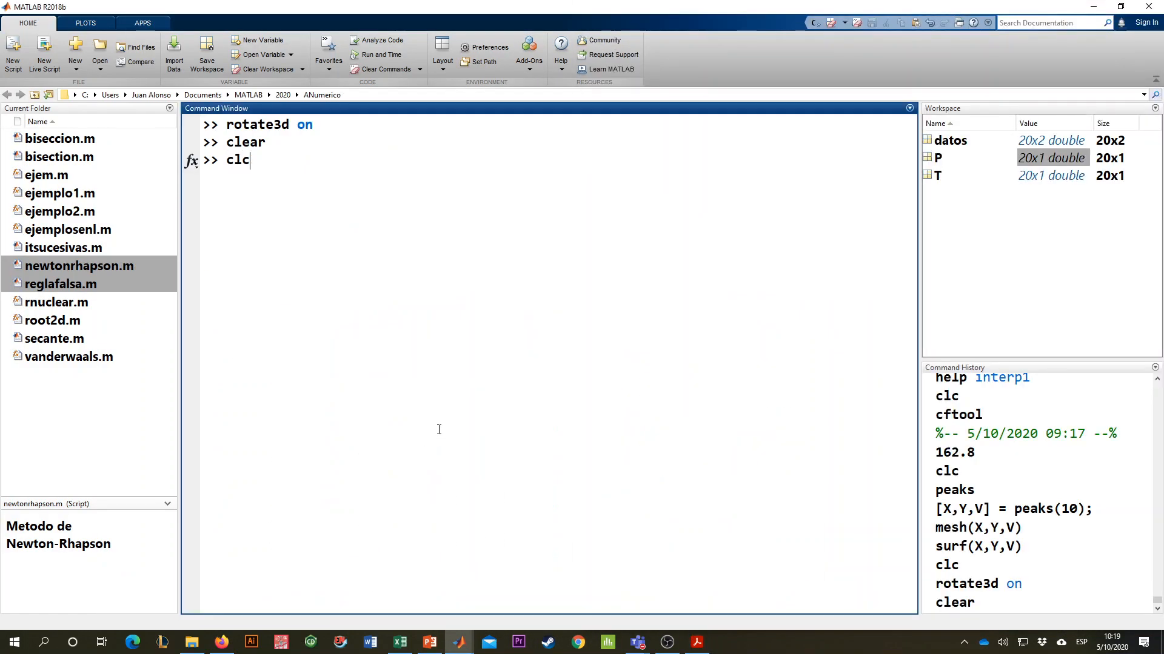
key(Return)
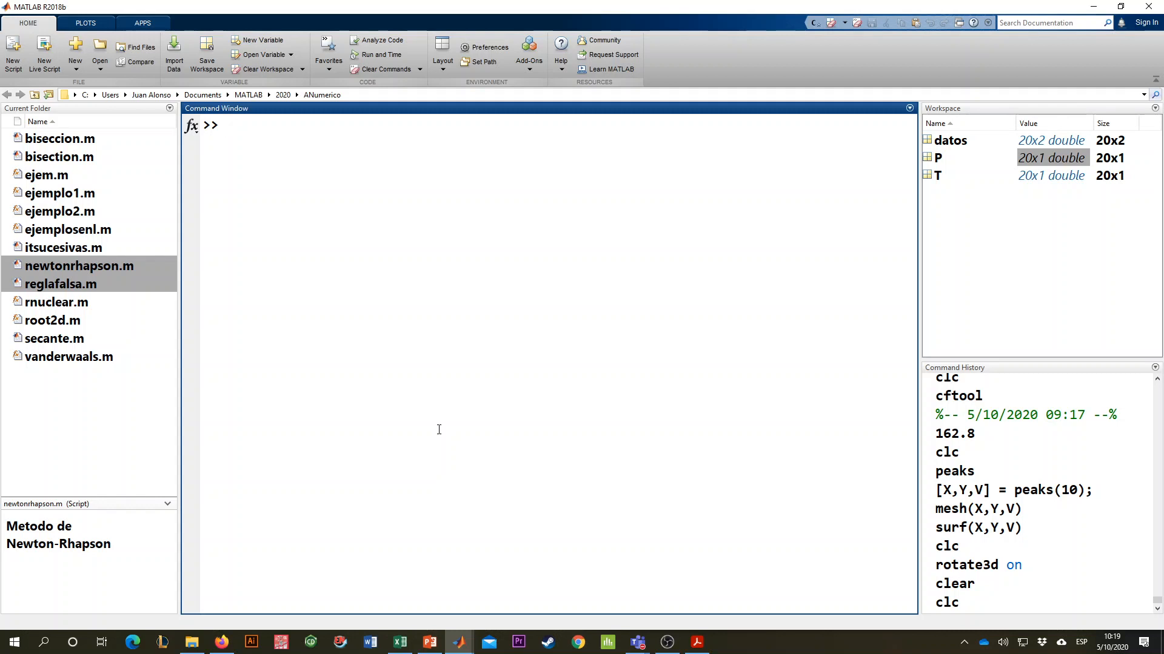
- Enter cftool at the command prompt without running it, and add the comment "% Curve Fitting Toolbox" on line 31 of the script
text(cftool)
key(alt+Tab)
click(776, 527)
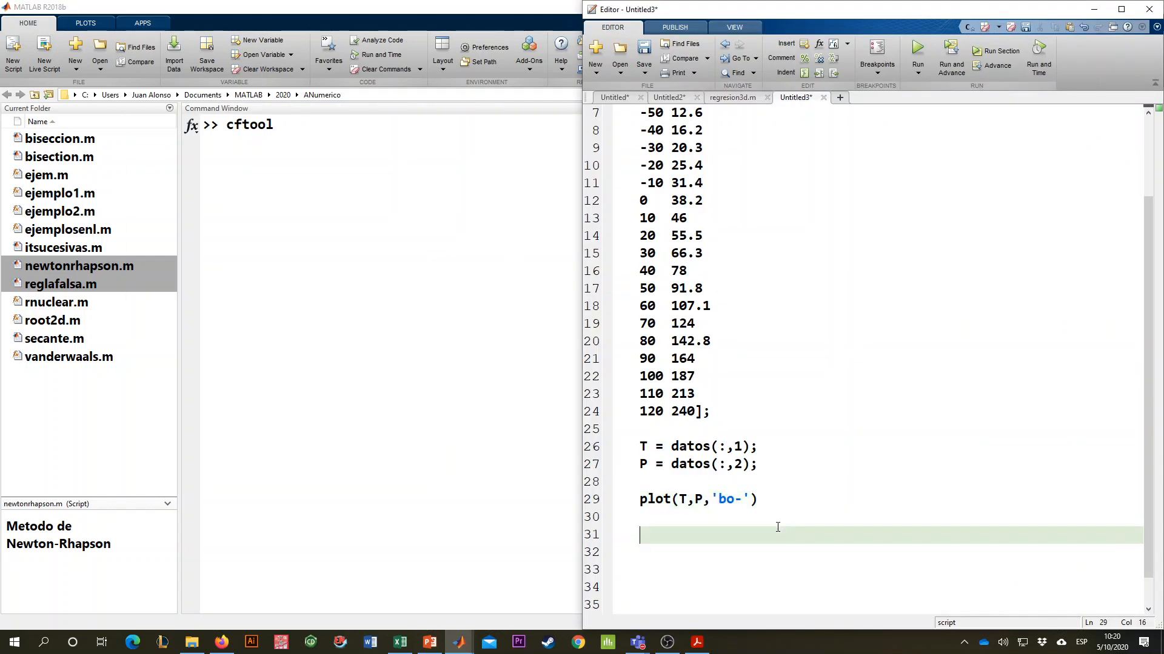
text(% Curve Fitt)
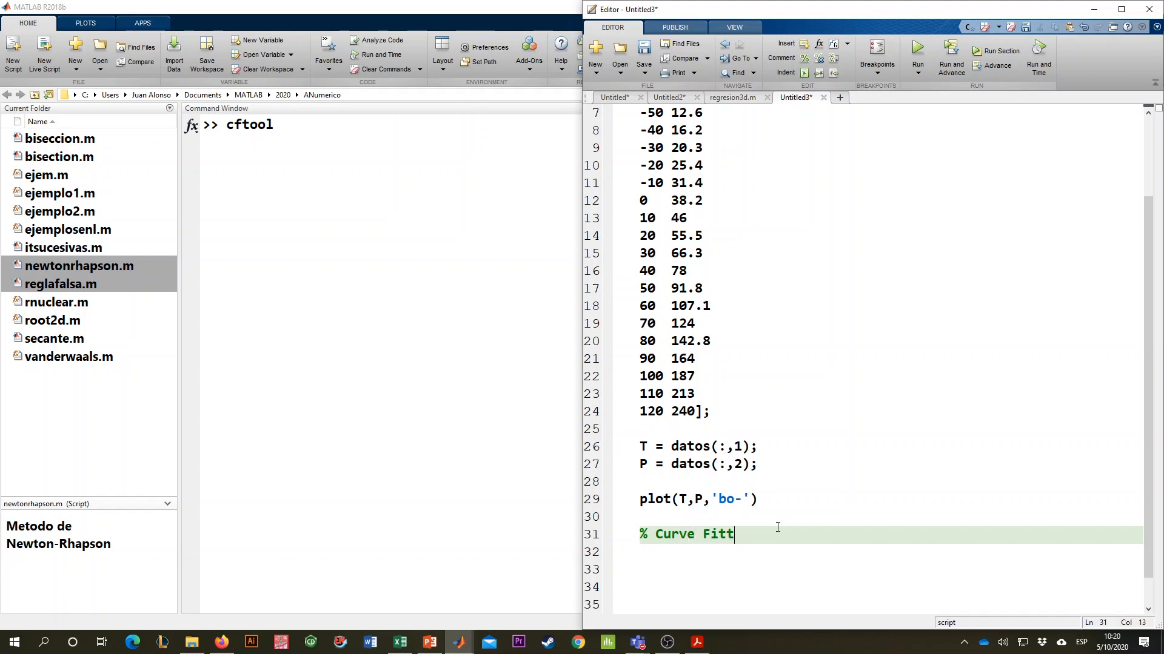
text(ing Toolbox)
scroll(861, 482, down, 1)
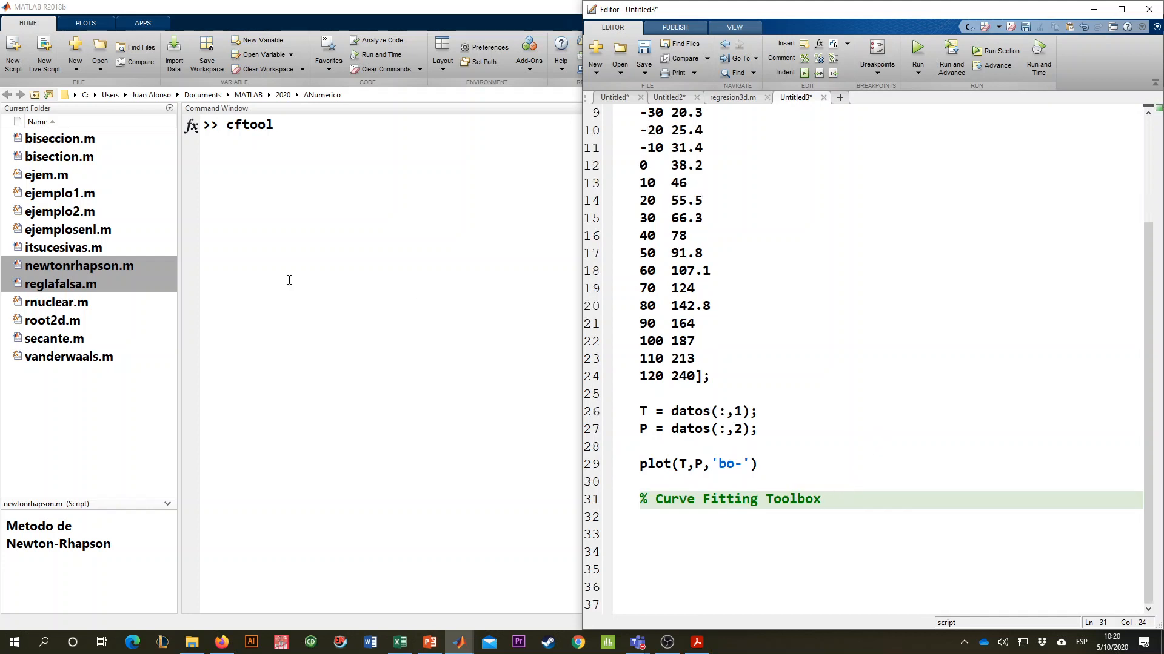
- Run the cftool command and name the new fit "antoine" in the Curve Fitting Tool
click(289, 279)
key(Return)
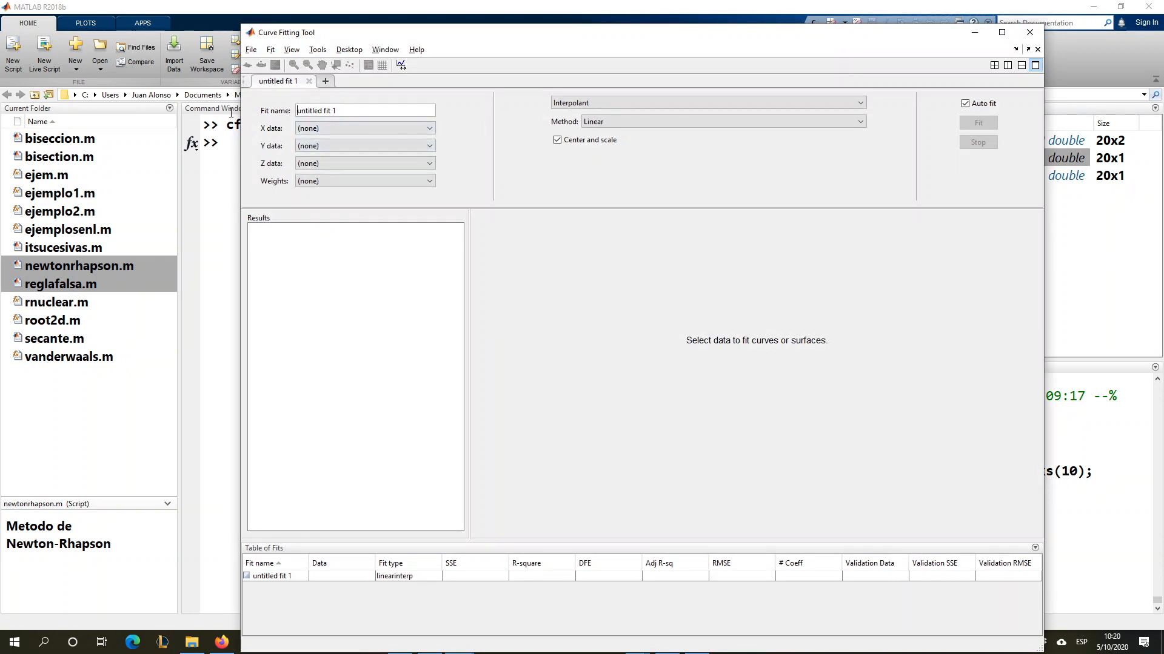
drag(344, 111, 270, 110)
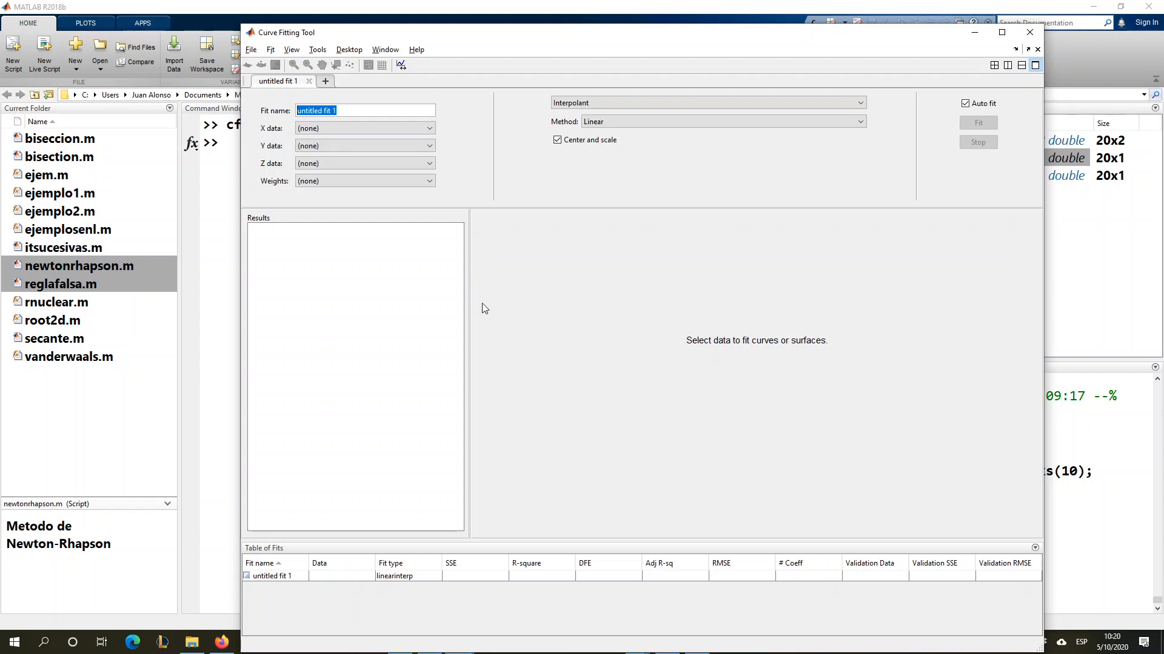
text(antoine)
- Assign T as the X data and P as the Y data of the antoine fit
click(333, 127)
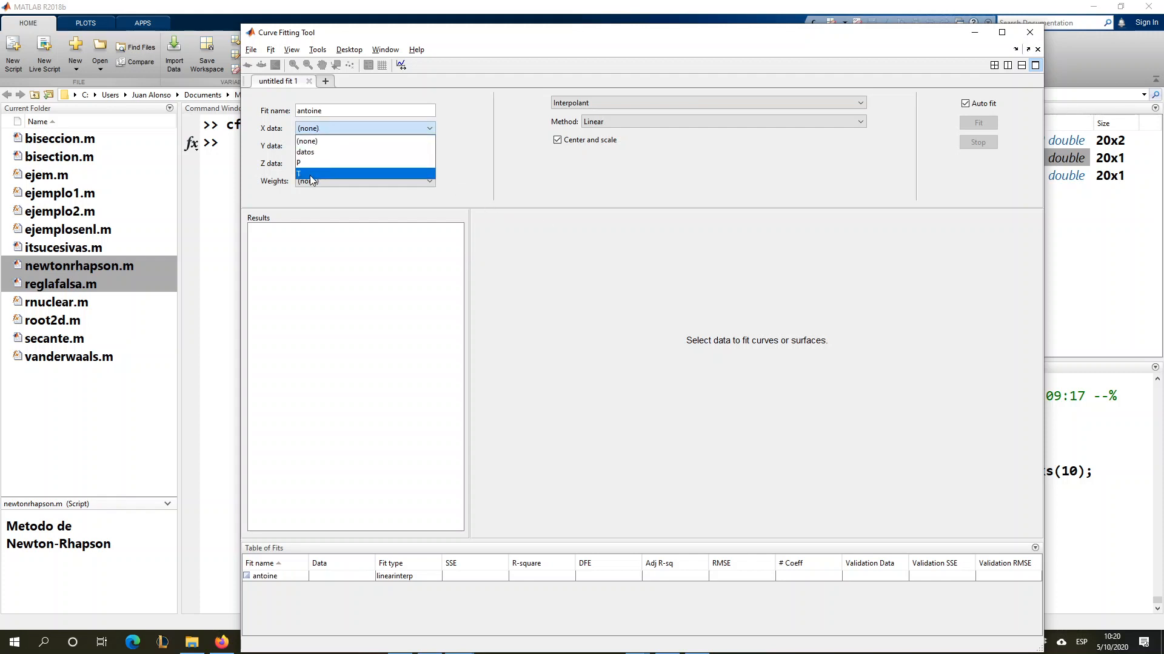
click(310, 175)
click(318, 146)
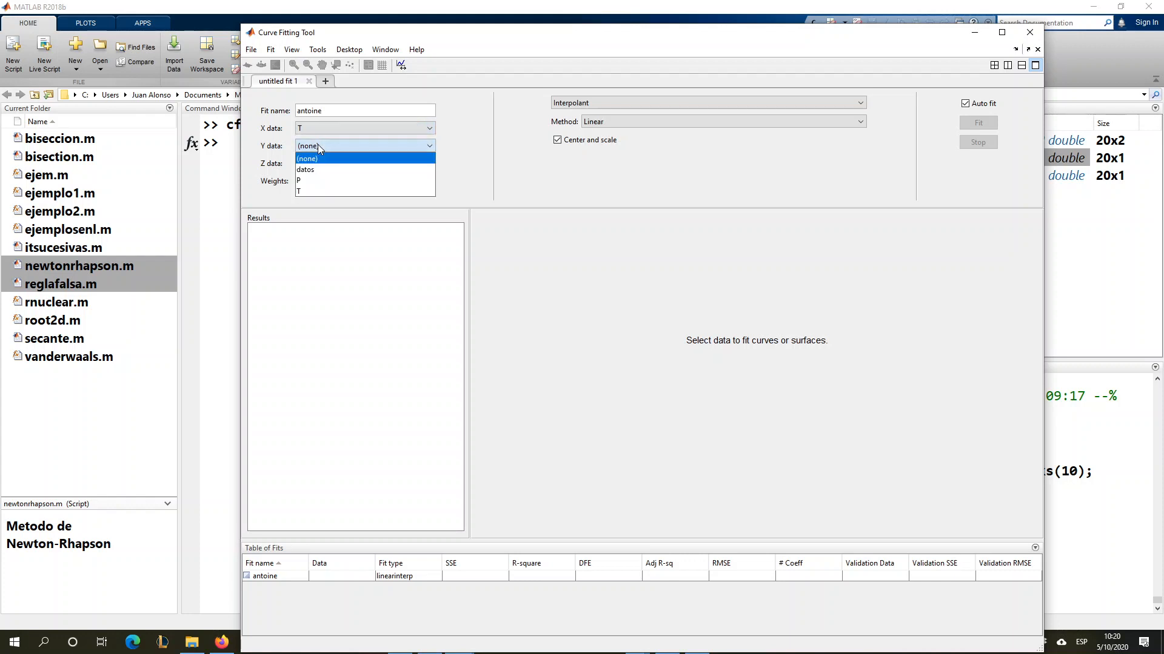
click(320, 181)
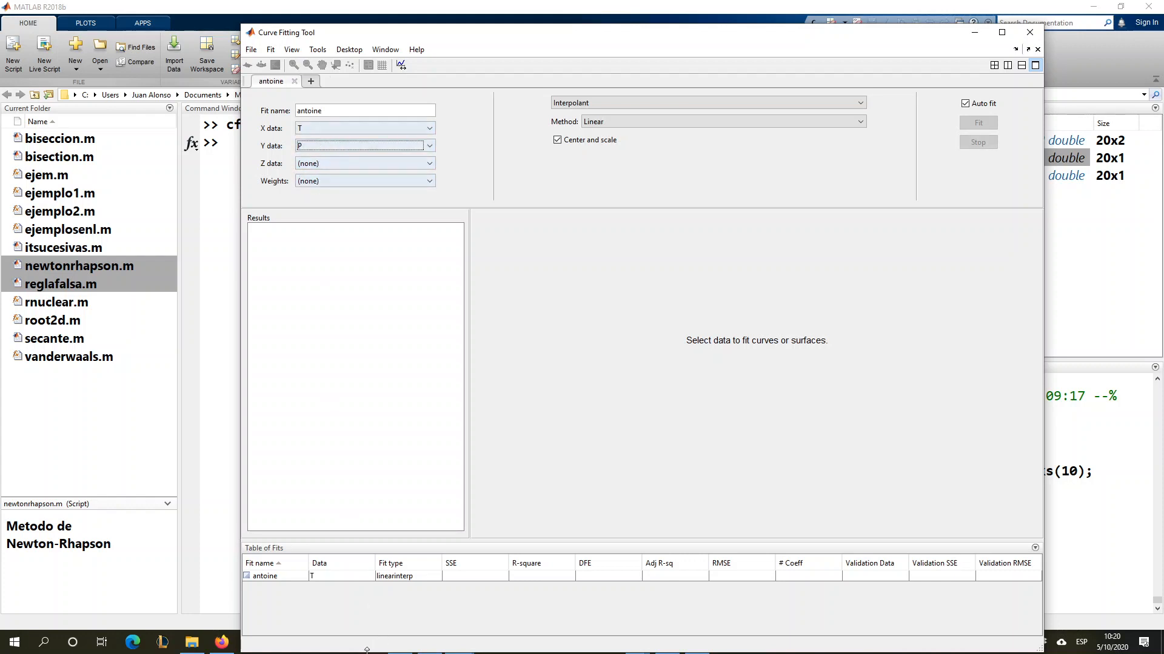
- Switch to the problems PDF to review the Antoine equation, and return to the Curve Fitting Tool
click(229, 584)
click(411, 646)
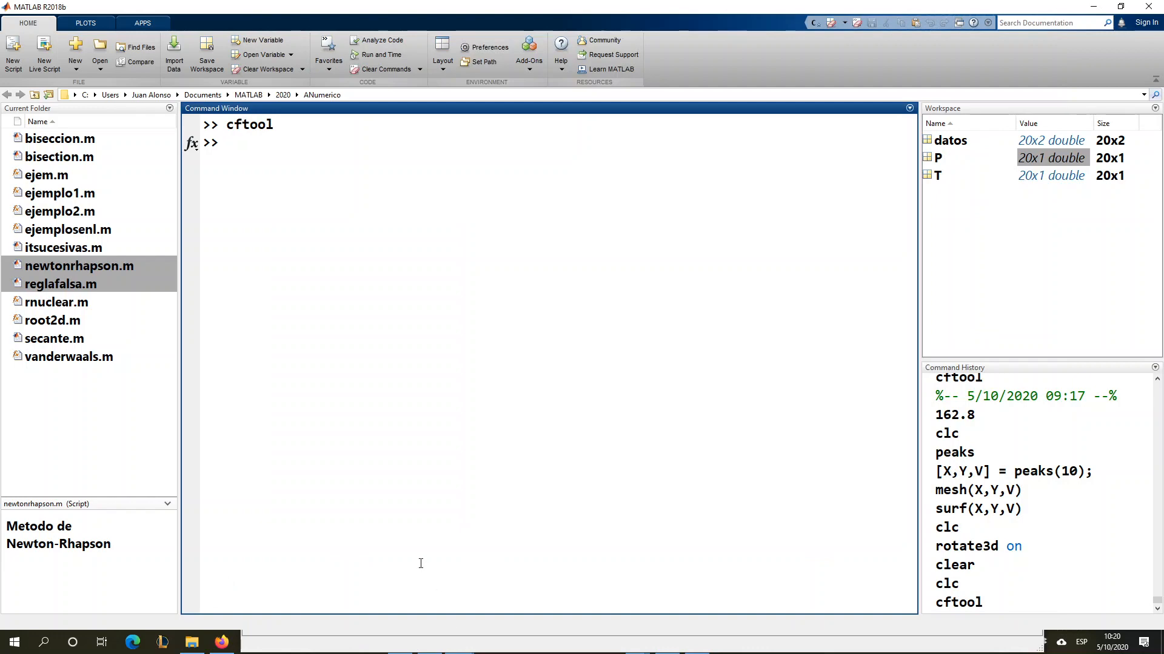
key(alt+Tab)
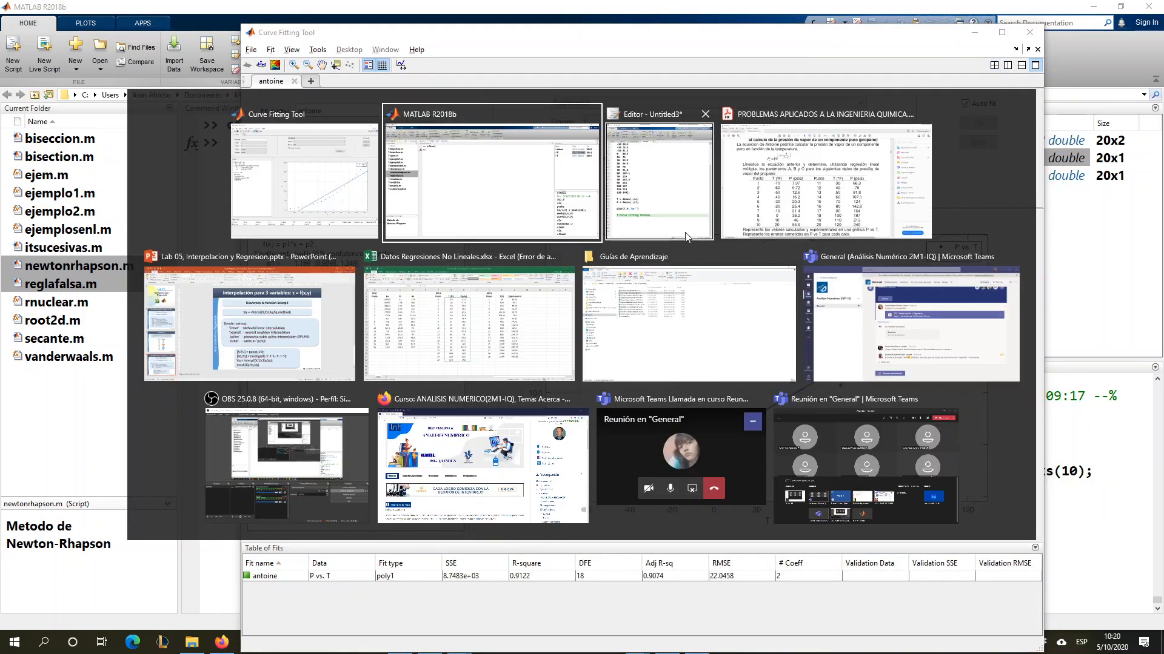
click(784, 194)
key(alt+Tab)
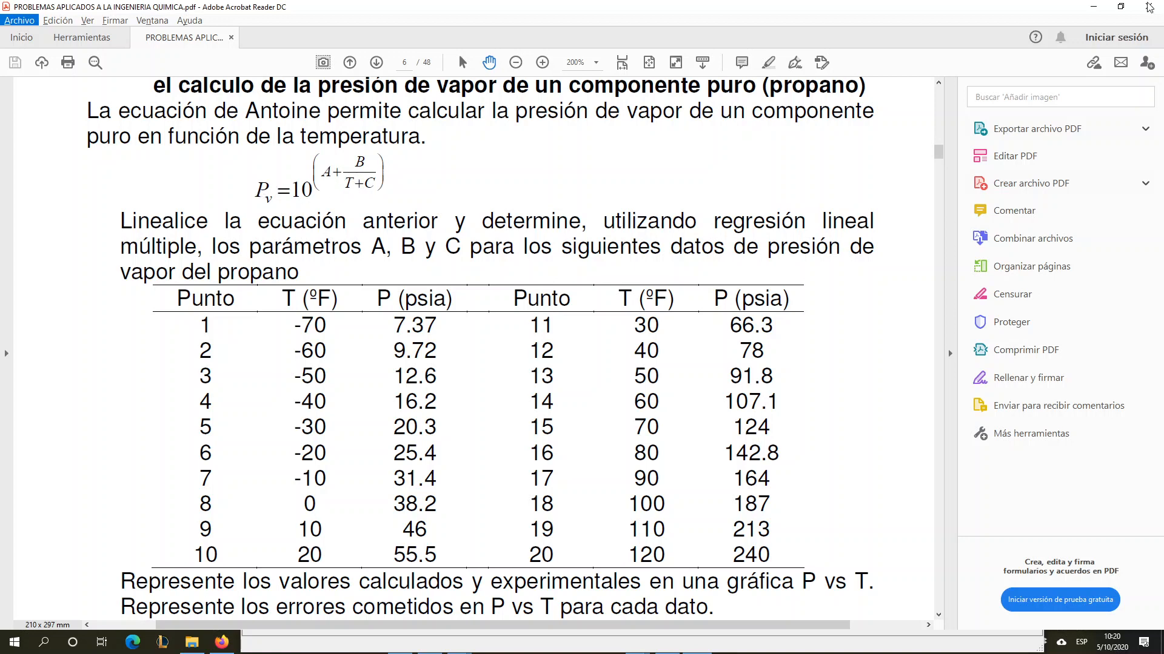
click(1094, 9)
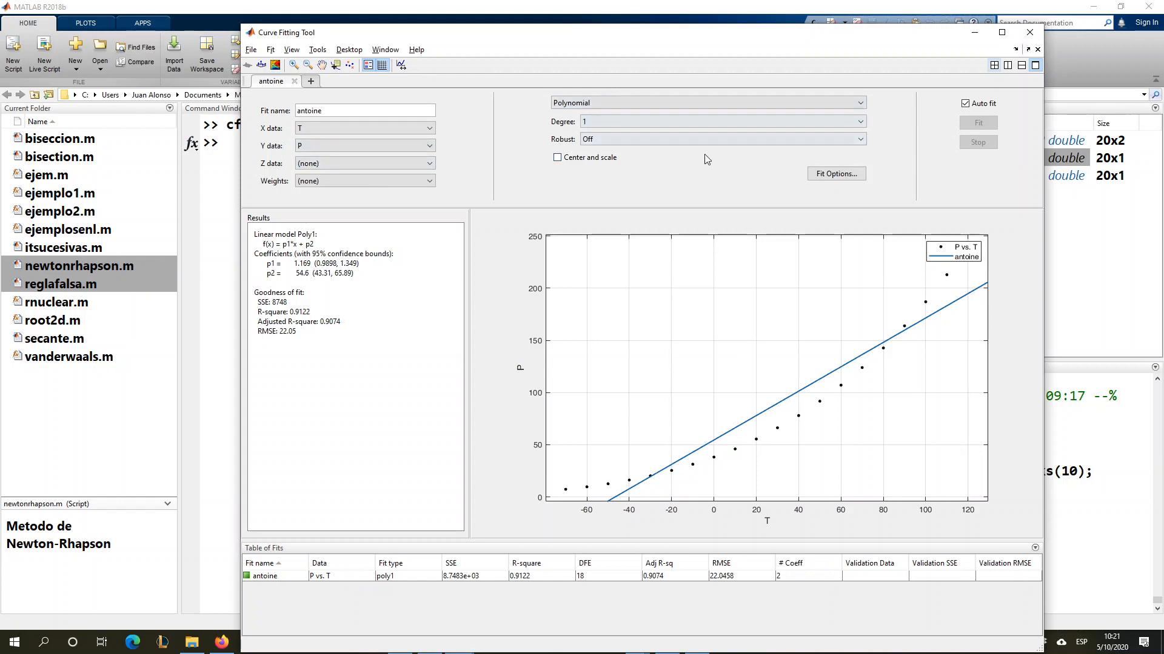
- Set the polynomial fit's degree to 2 and move the plot legend left, clear of the last data points
click(693, 121)
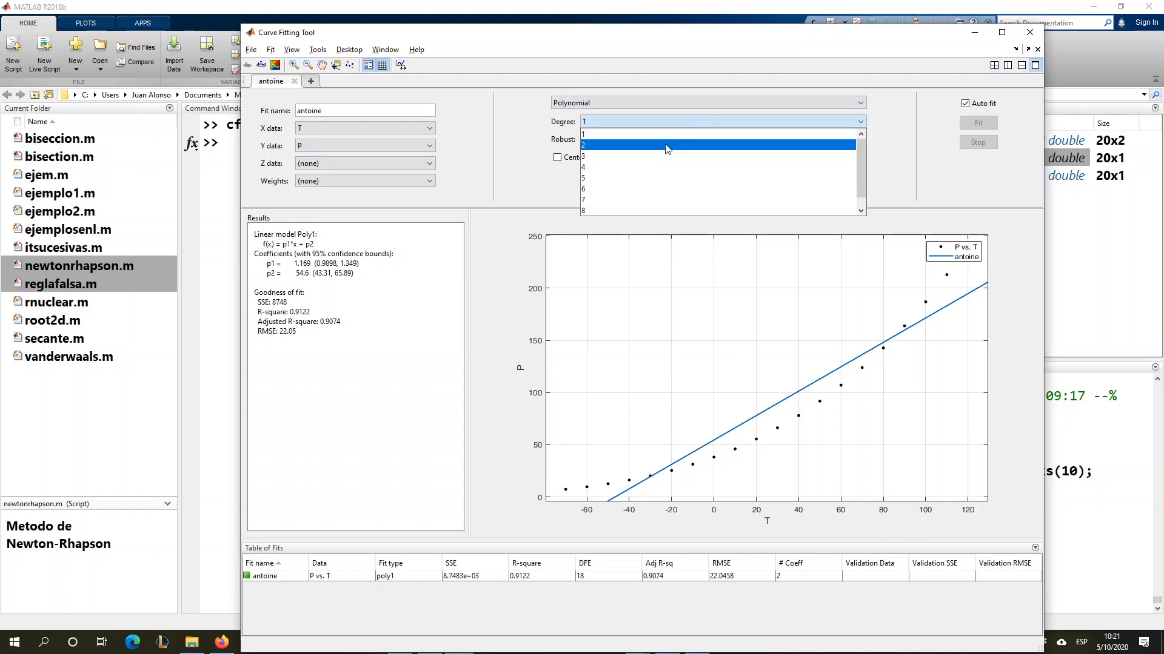
click(664, 144)
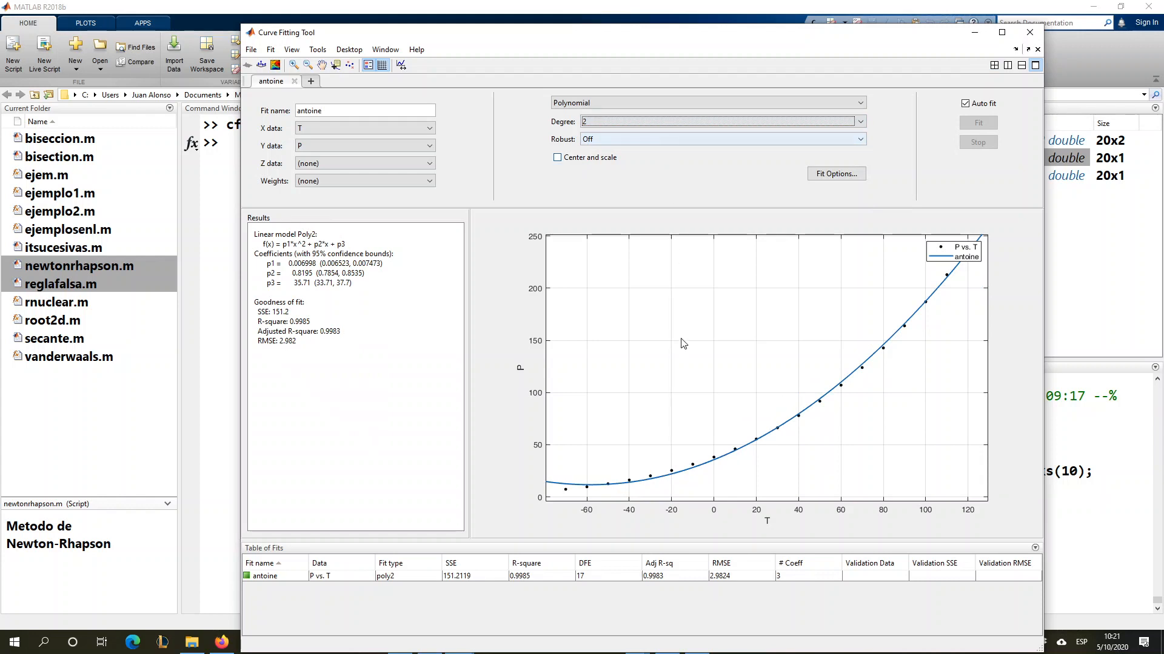
drag(960, 250, 889, 254)
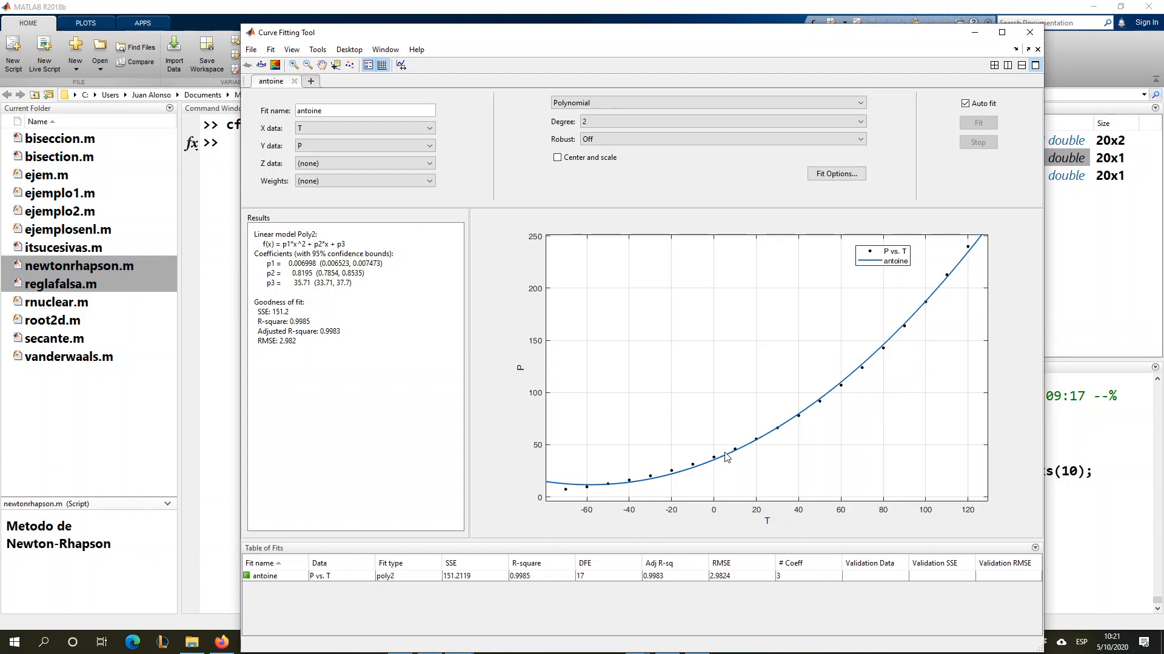
- Raise the polynomial degree of the antoine fit to 3
click(632, 121)
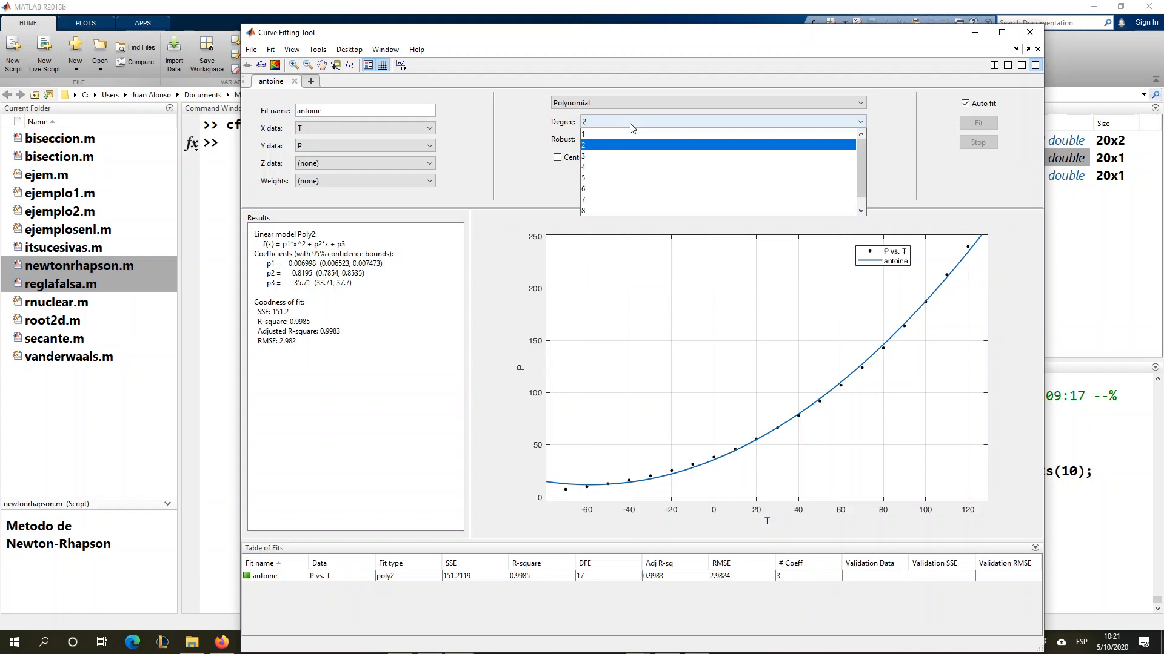
click(632, 157)
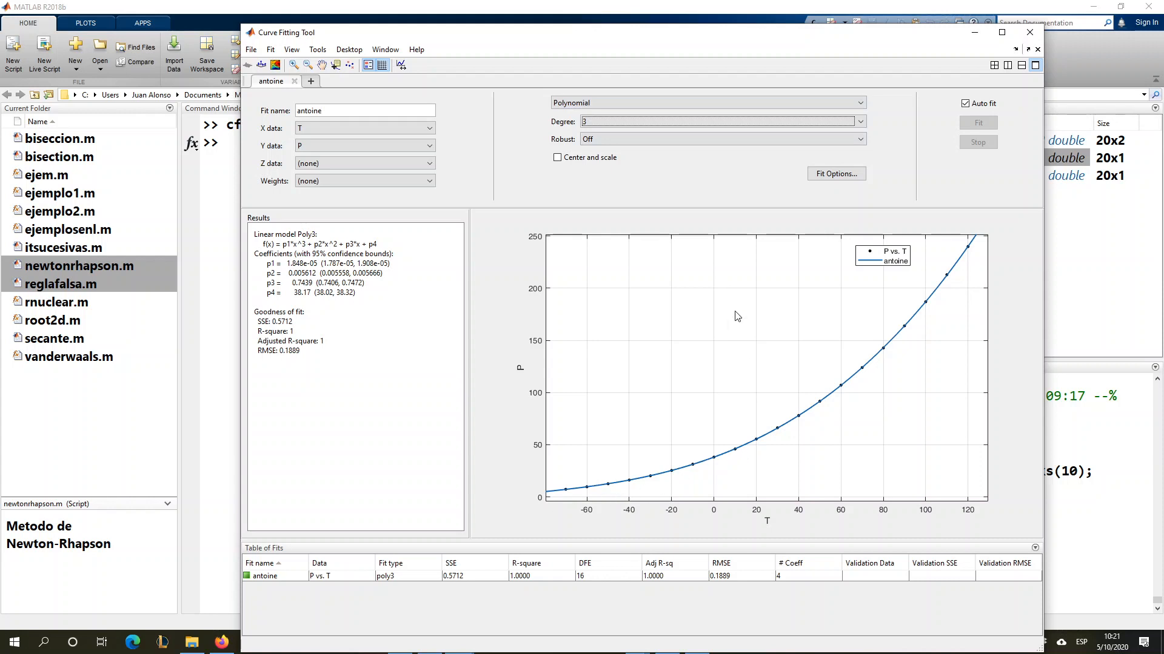
- Switch the antoine fit from a polynomial to an exponential model
click(640, 103)
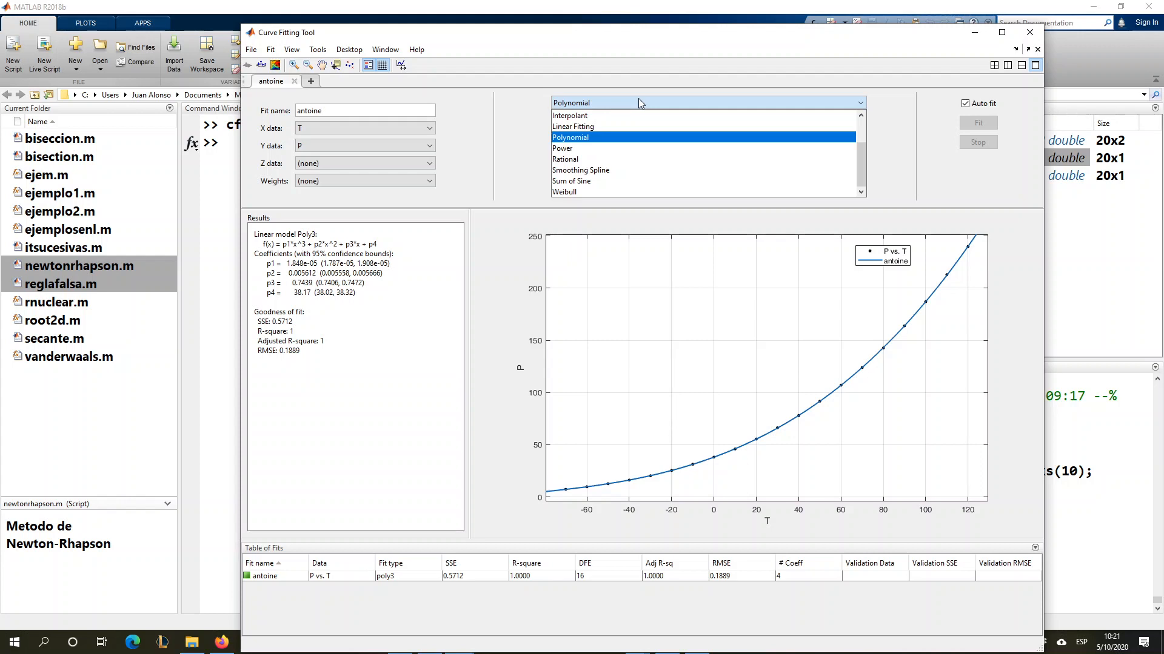
scroll(636, 151, up, 2)
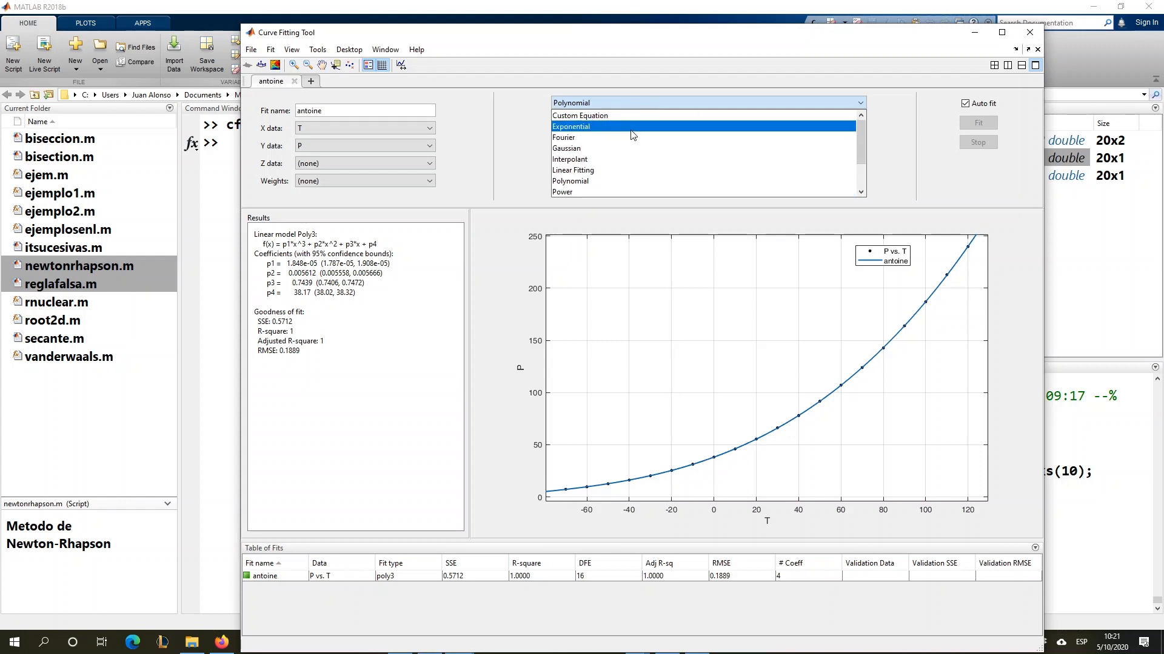
click(633, 128)
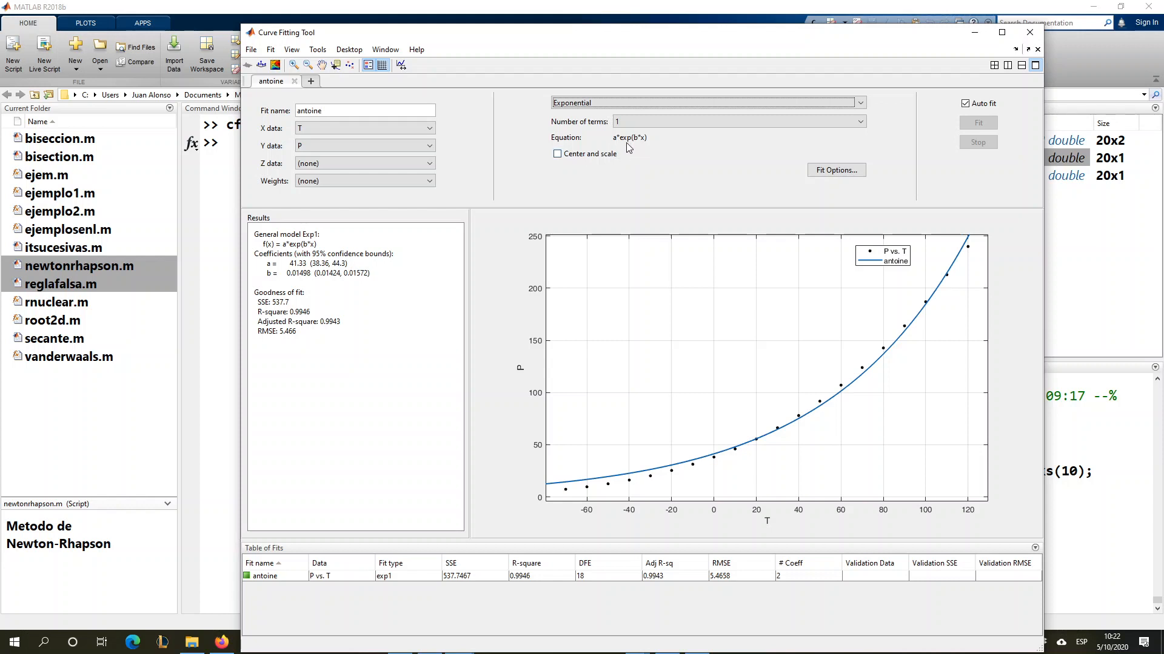
- Try the exponential model with two terms and return it to one term
click(650, 122)
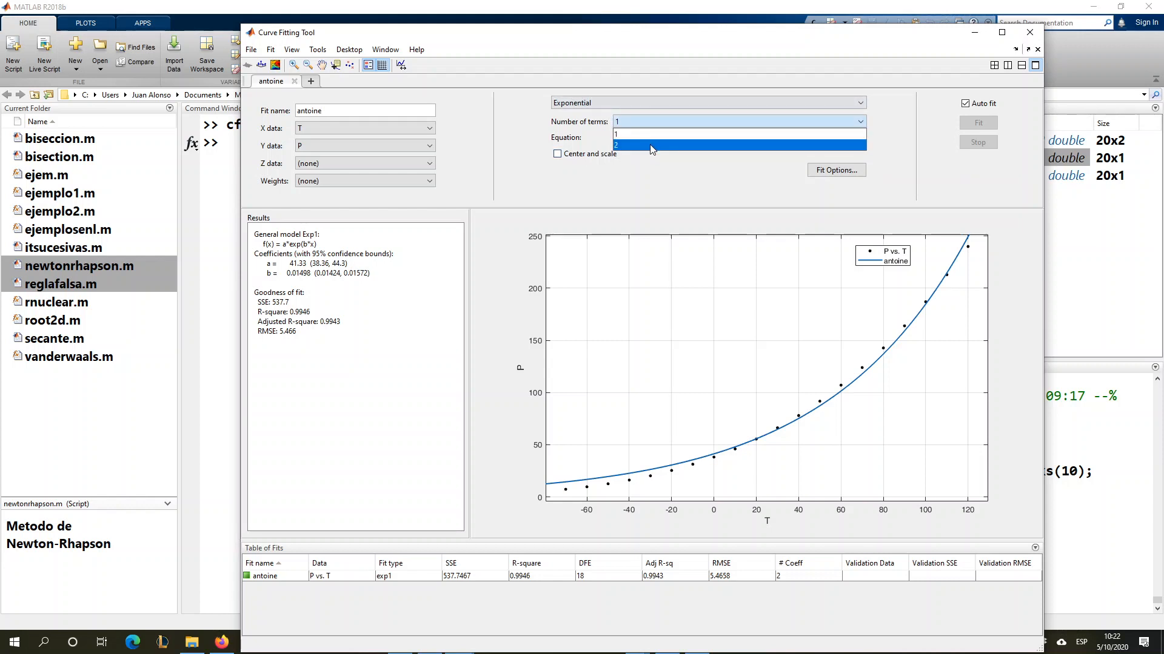
click(651, 145)
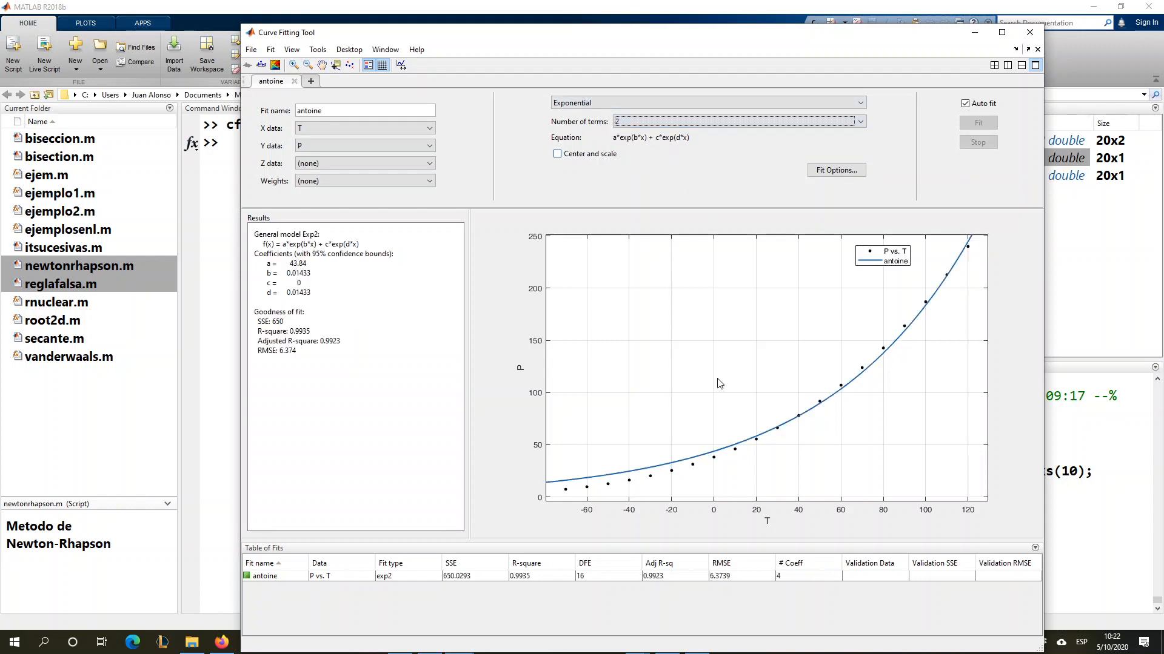
click(666, 125)
click(652, 131)
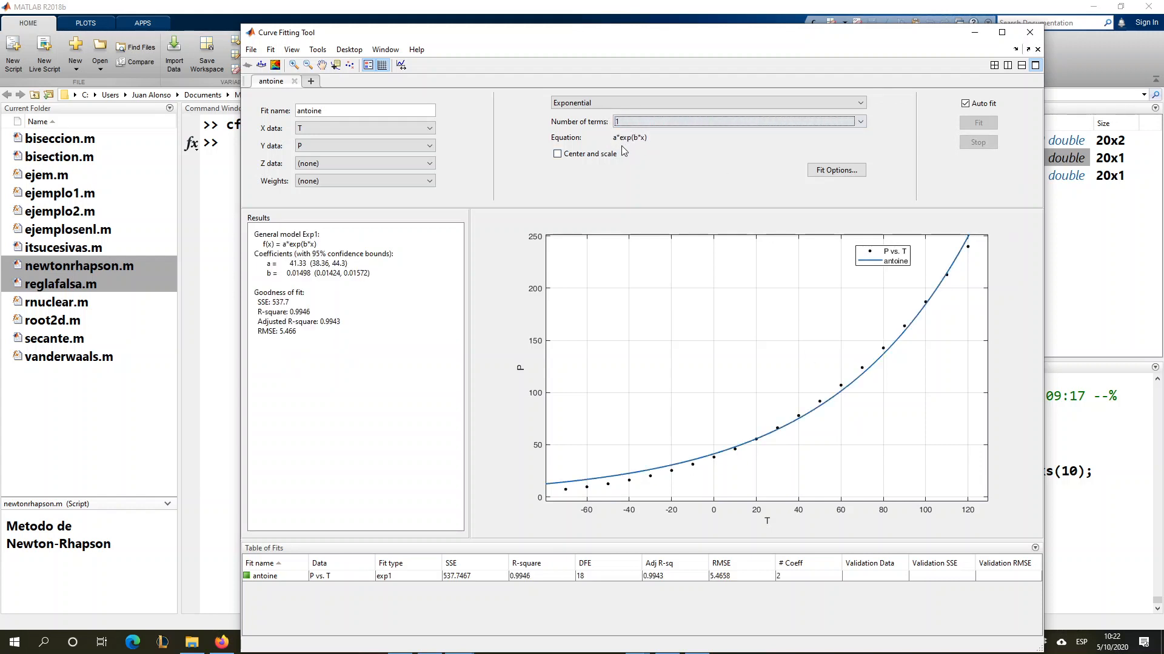
- Change the antoine fit to a custom equation and clear its default expression
click(614, 104)
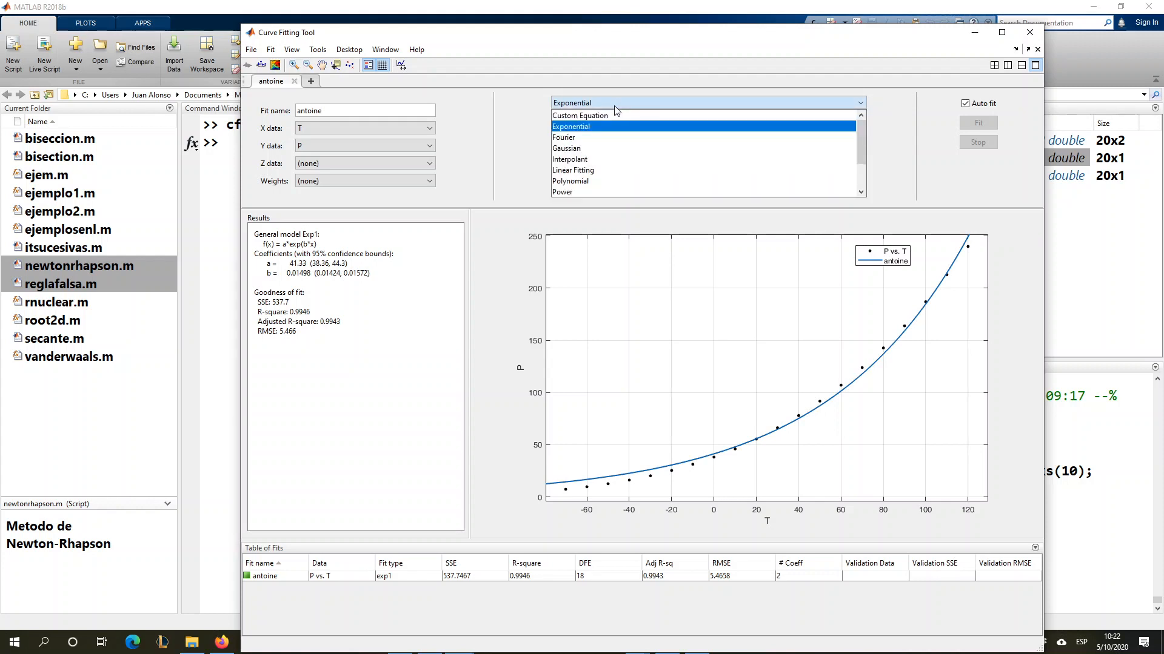
click(653, 116)
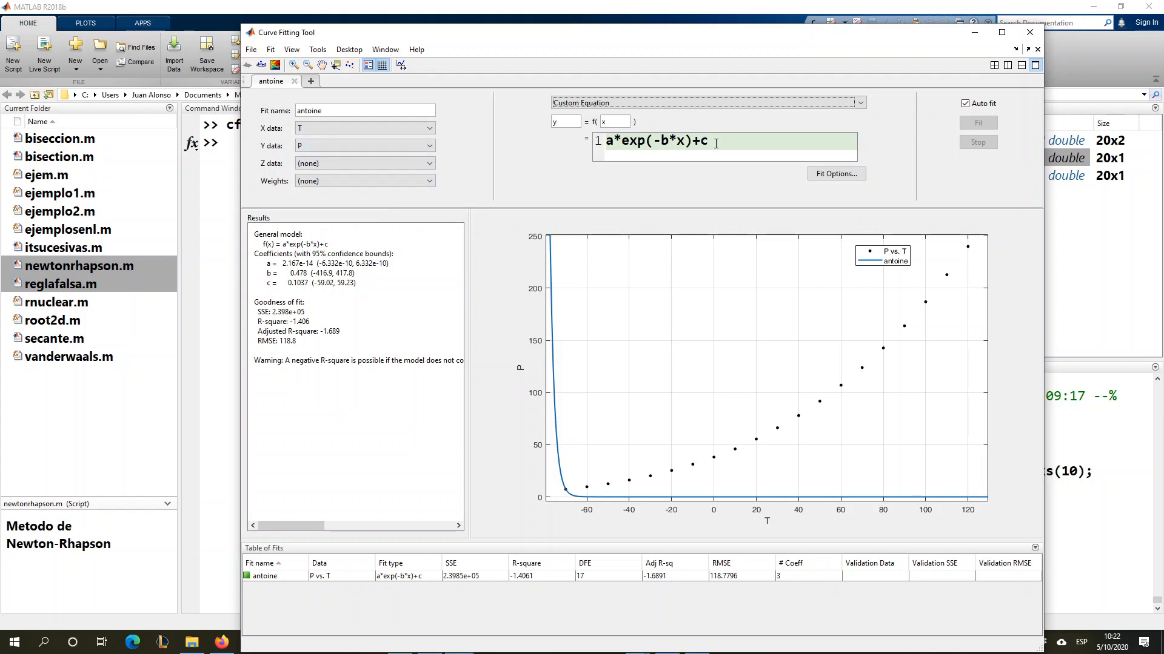
drag(716, 144, 631, 169)
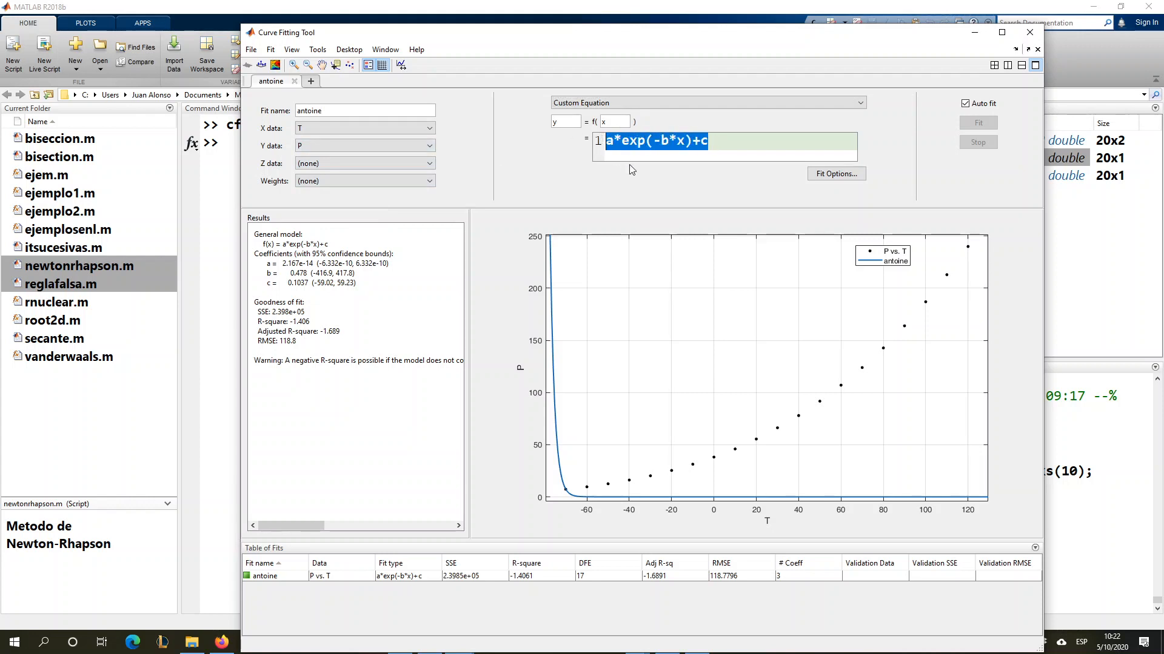
key(BackSpace)
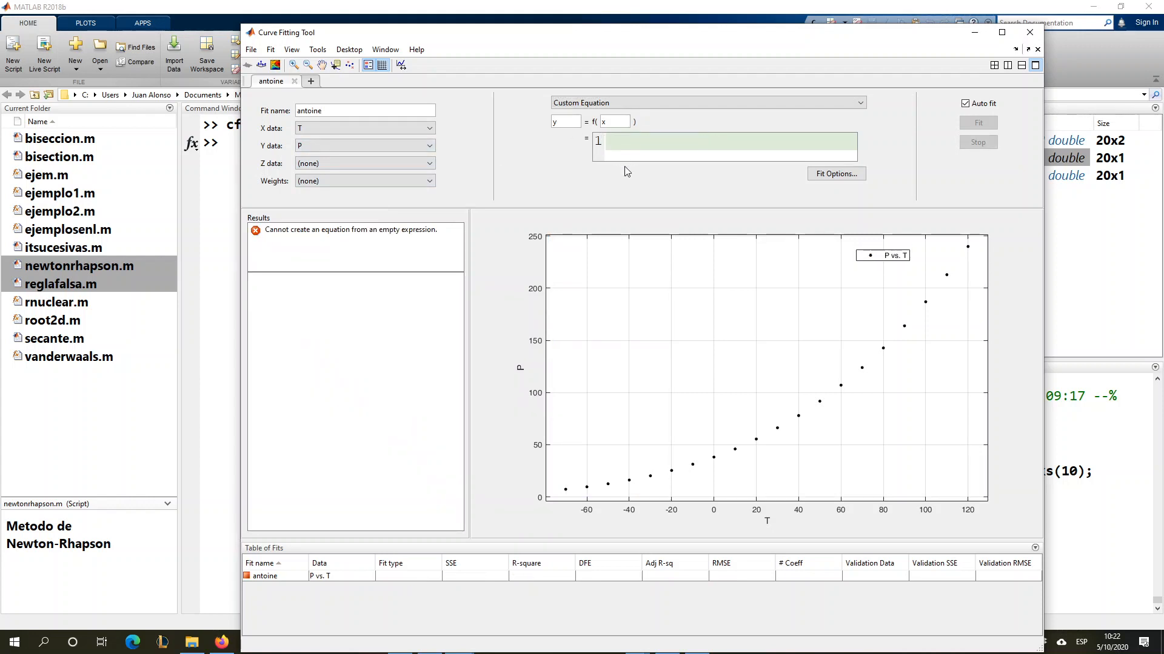
- Switch to the problems PDF with the Antoine equation and collapse its tools pane
drag(629, 36, 844, 20)
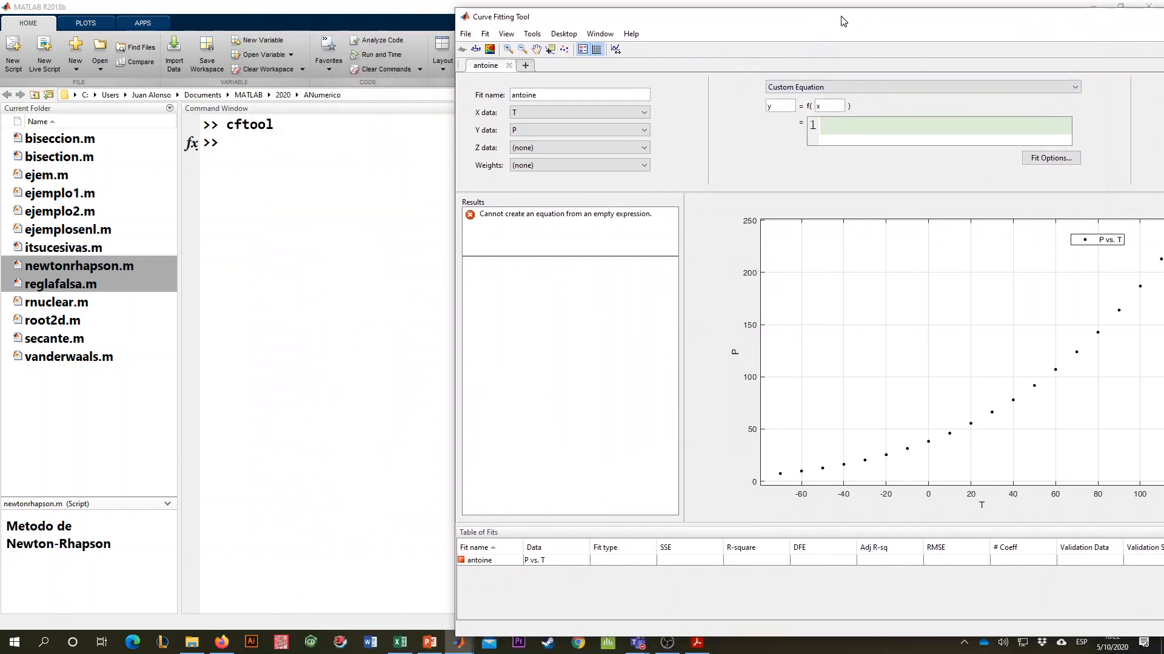
click(697, 642)
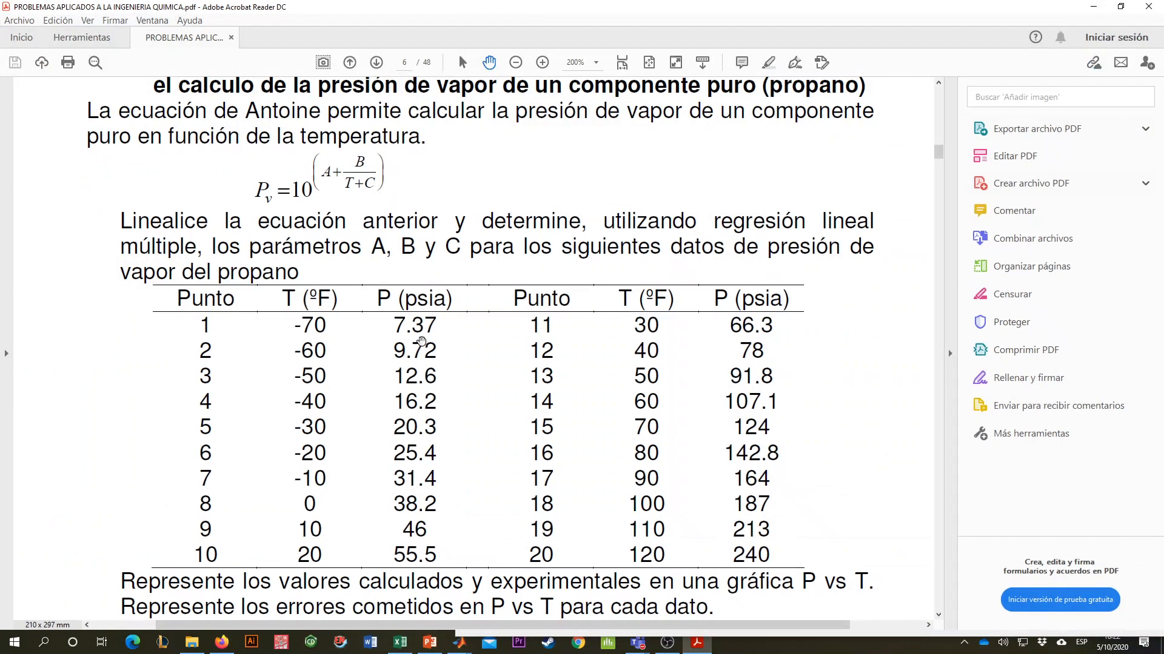
key(super+Left)
key(super)
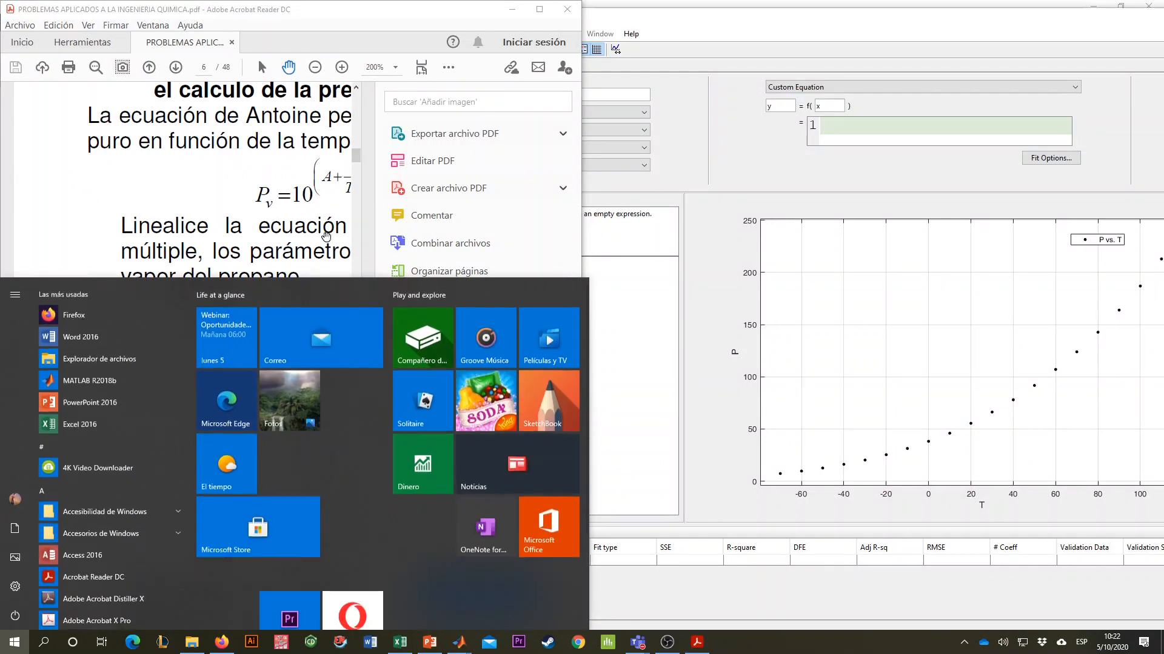
key(super)
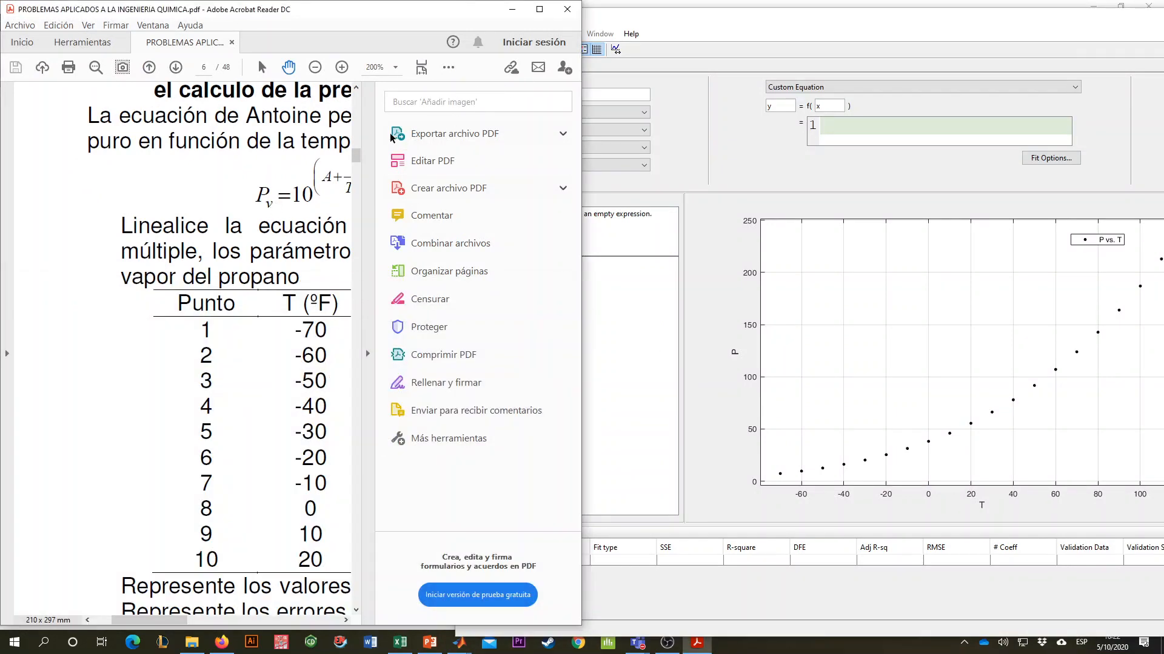
click(539, 9)
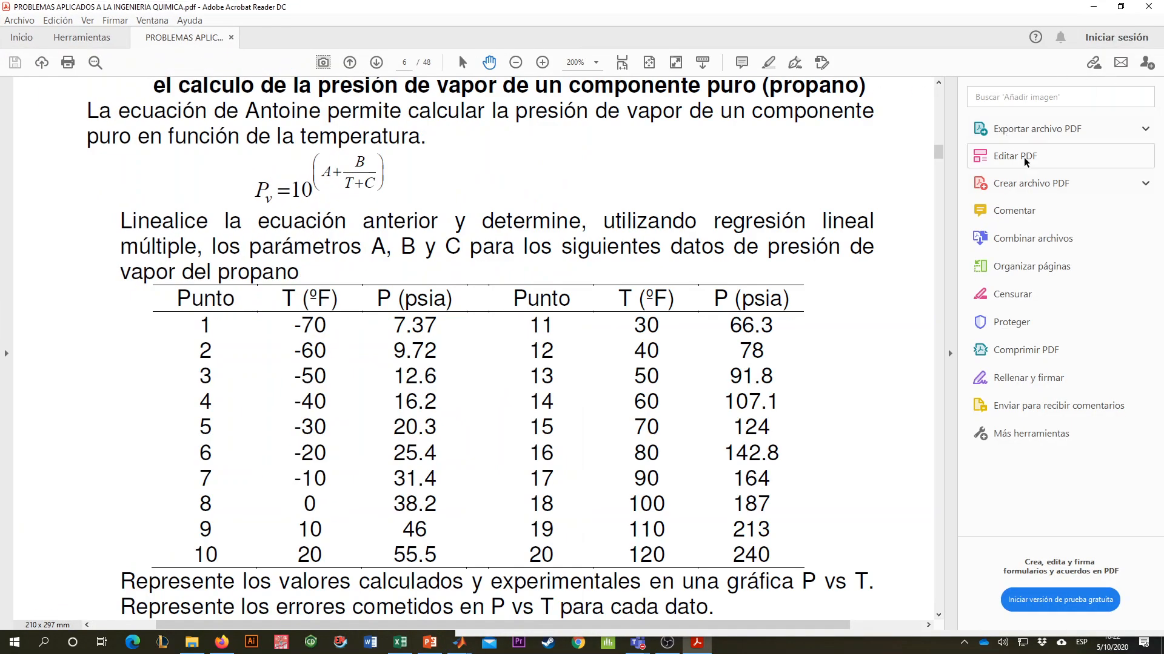
click(950, 286)
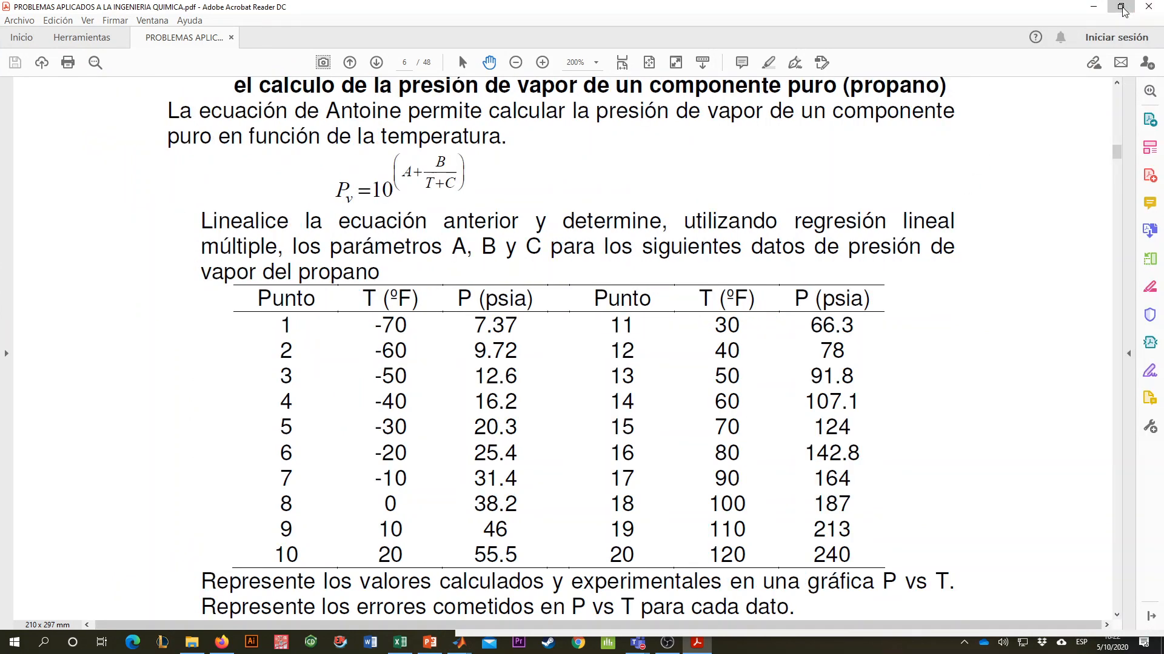
- Tile the problems PDF and the Curve Fitting Tool side by side, with the full Antoine equation in view
click(1120, 6)
key(super+Left)
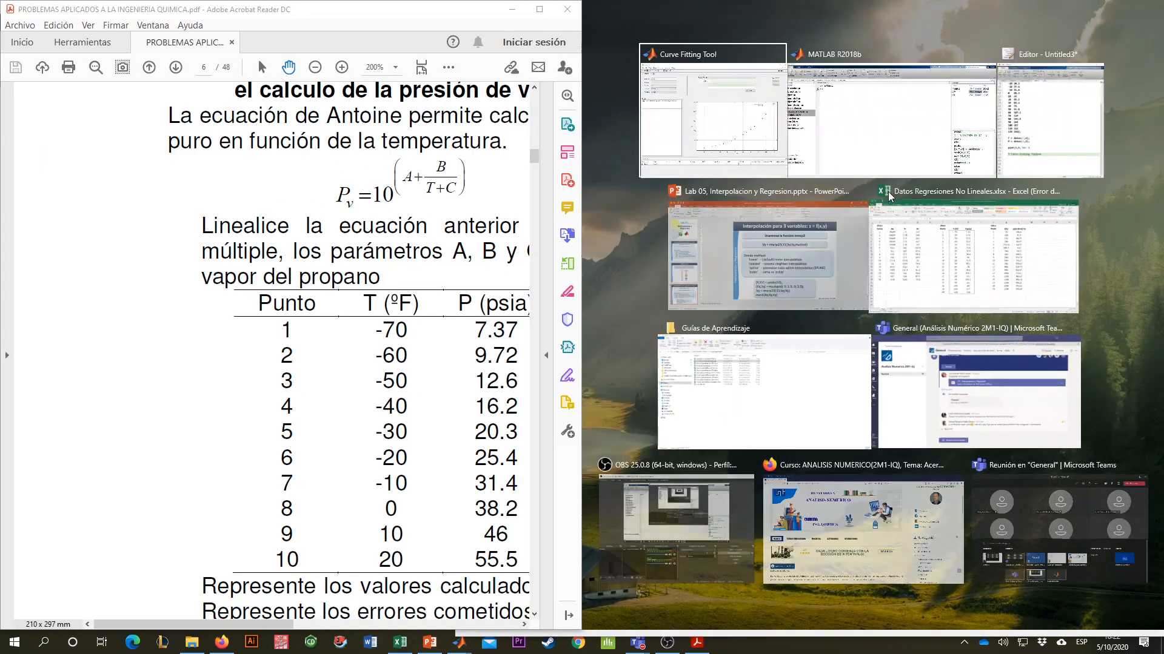
click(762, 119)
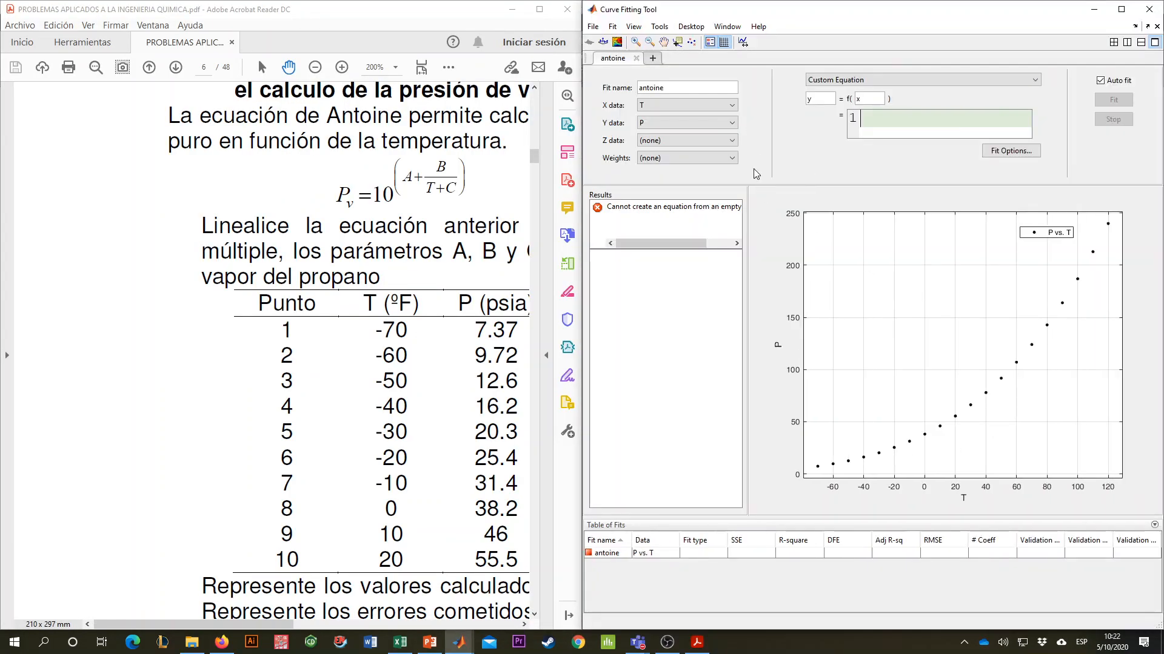
click(400, 270)
drag(400, 270, 233, 194)
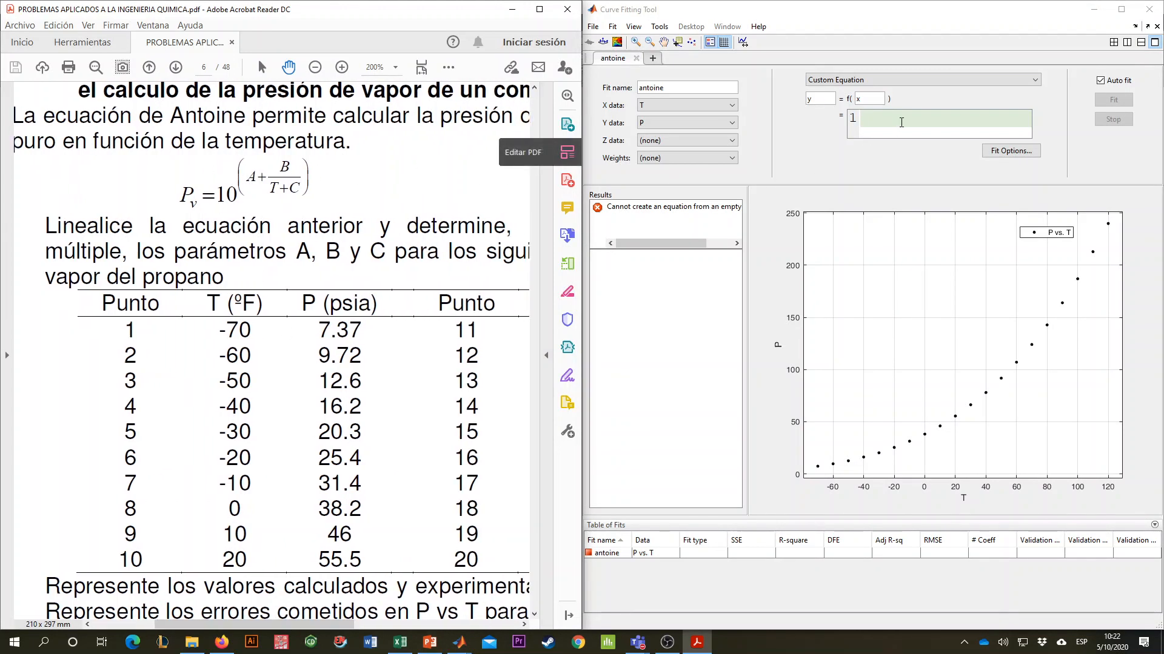
- Name the custom equation's dependent variable P and its independent variable T
click(901, 122)
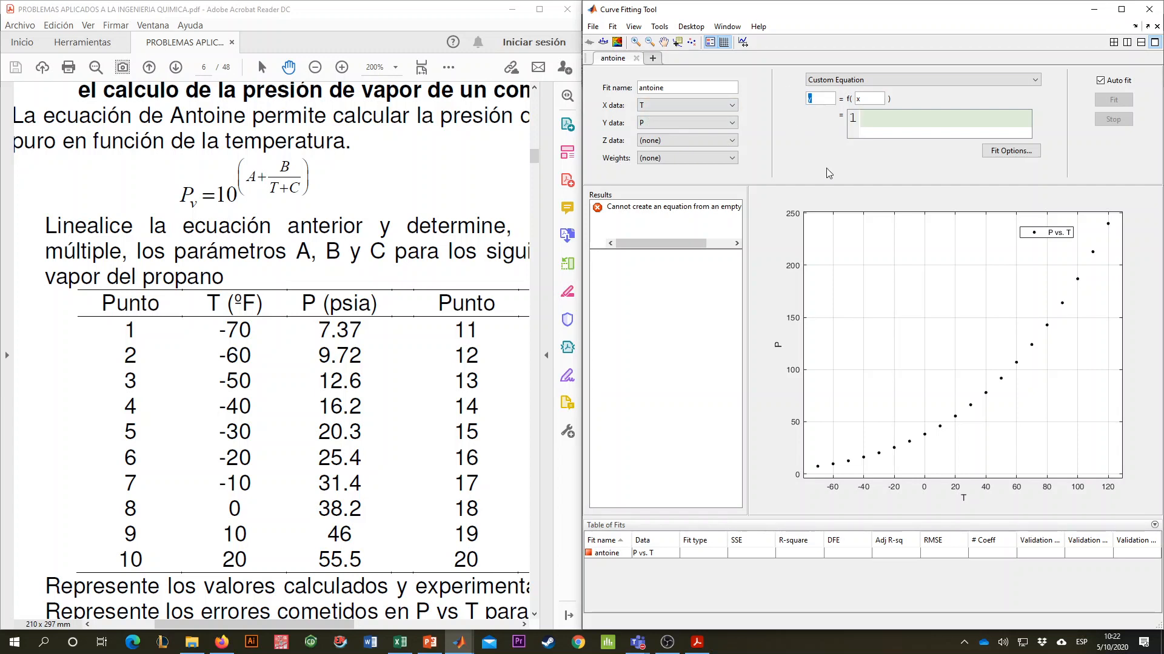
text(P)
text(T)
- Enter the Antoine expression 10^(A + B/(T+C)) as the custom equation
text(10)
text(^)
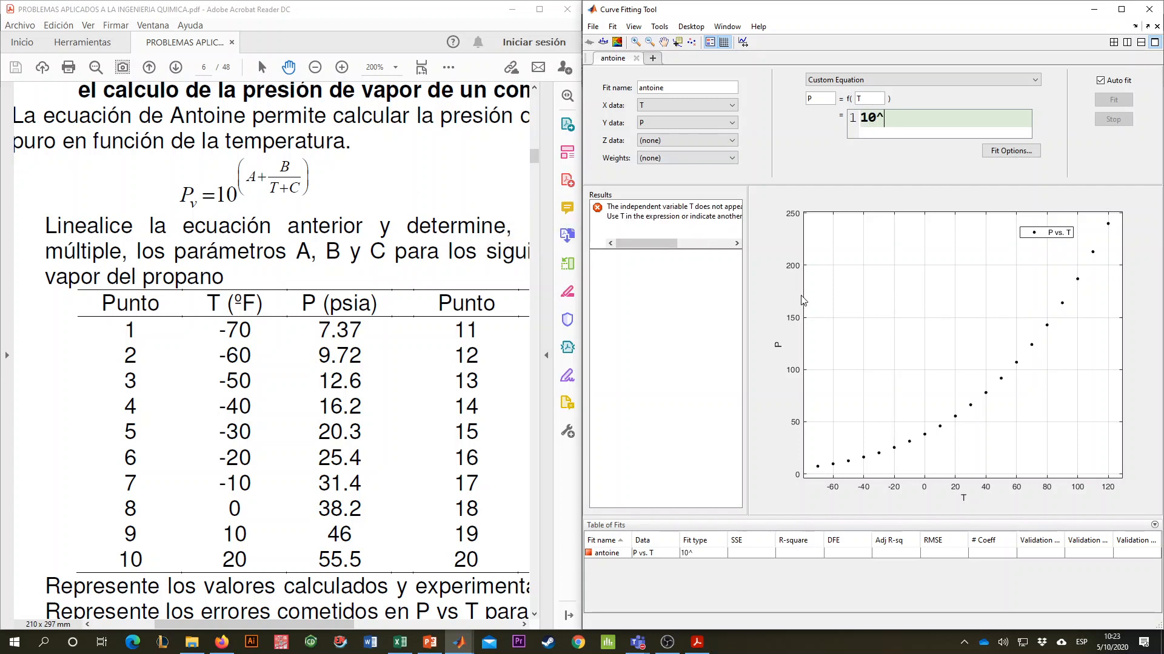
text((A+)
key(BackSpace)
text(+ B/(T)
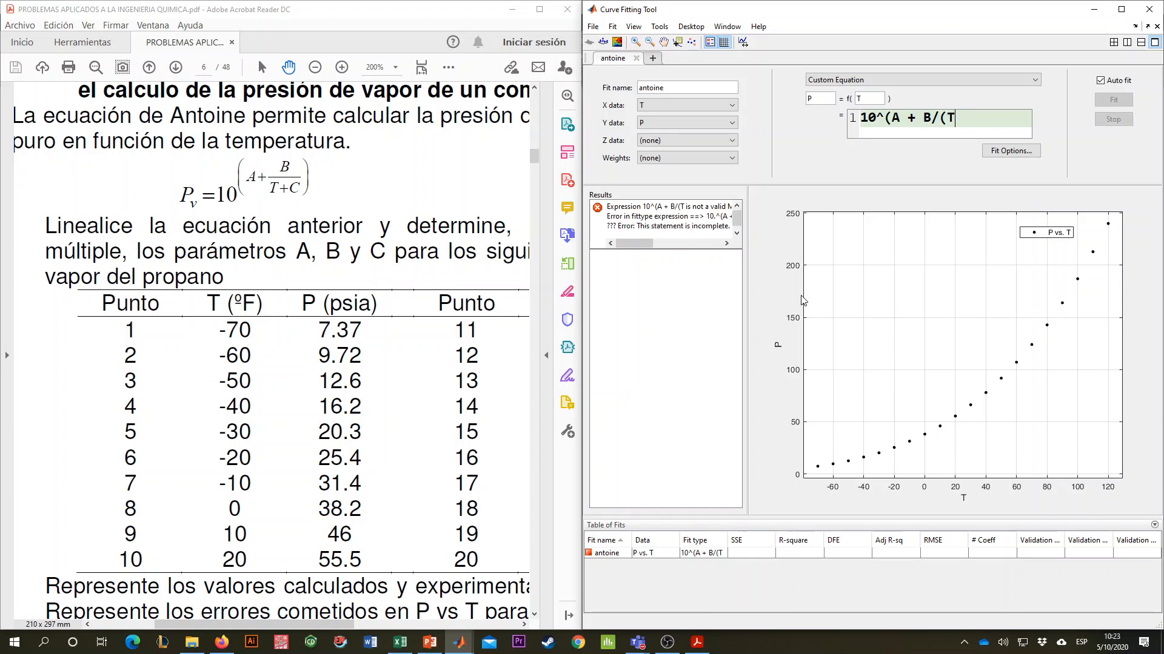
text(+C)))
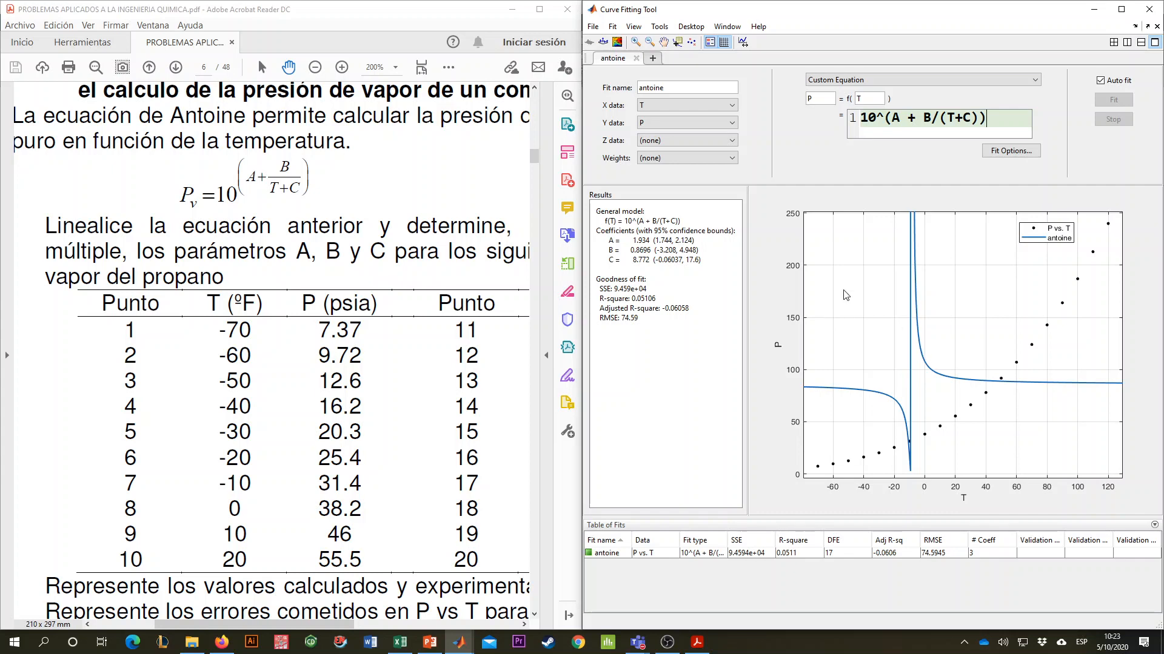
- Maximize the Curve Fitting Tool and open the fit options, moving the dialog away from the middle of the plot
click(1120, 9)
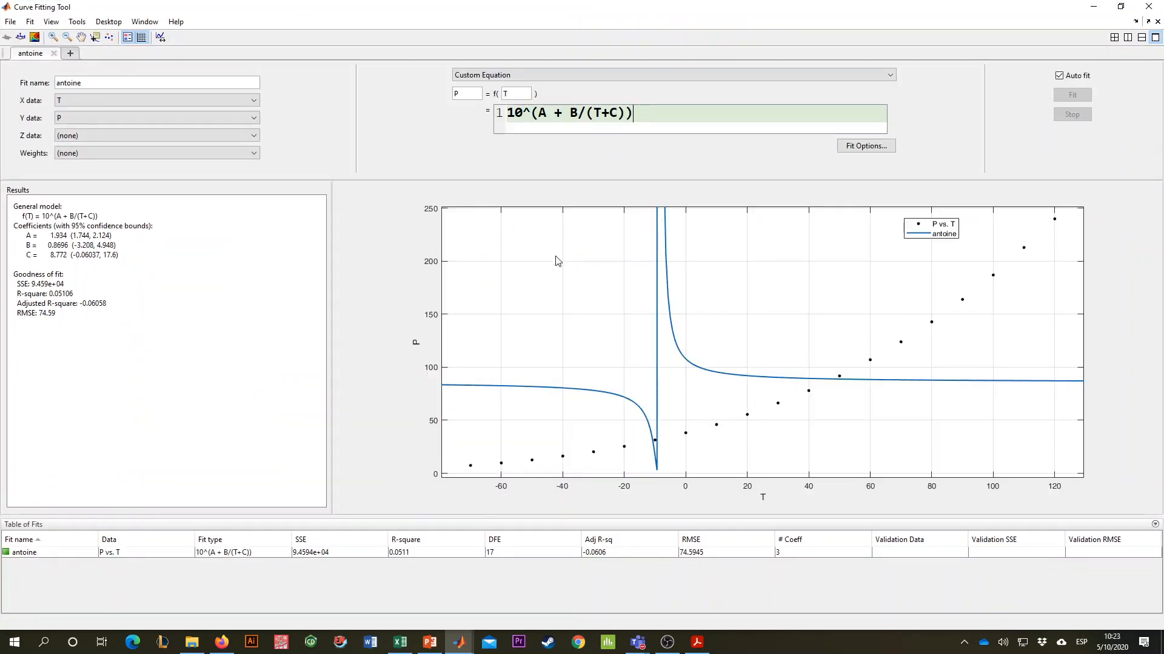
click(862, 147)
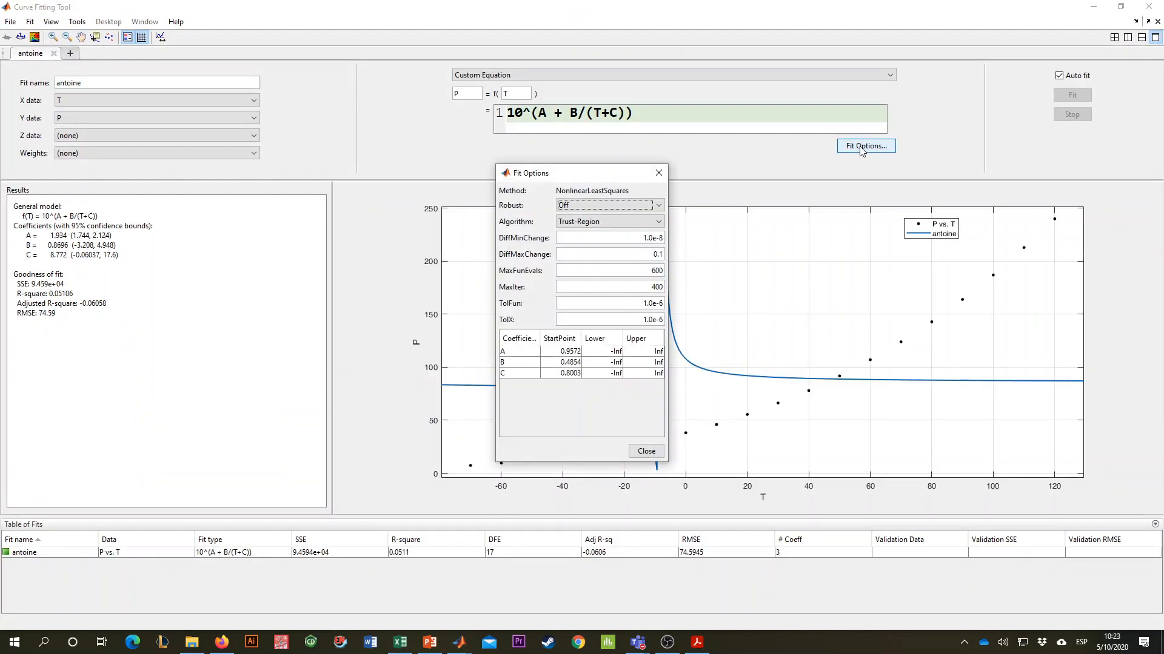
drag(605, 172, 384, 135)
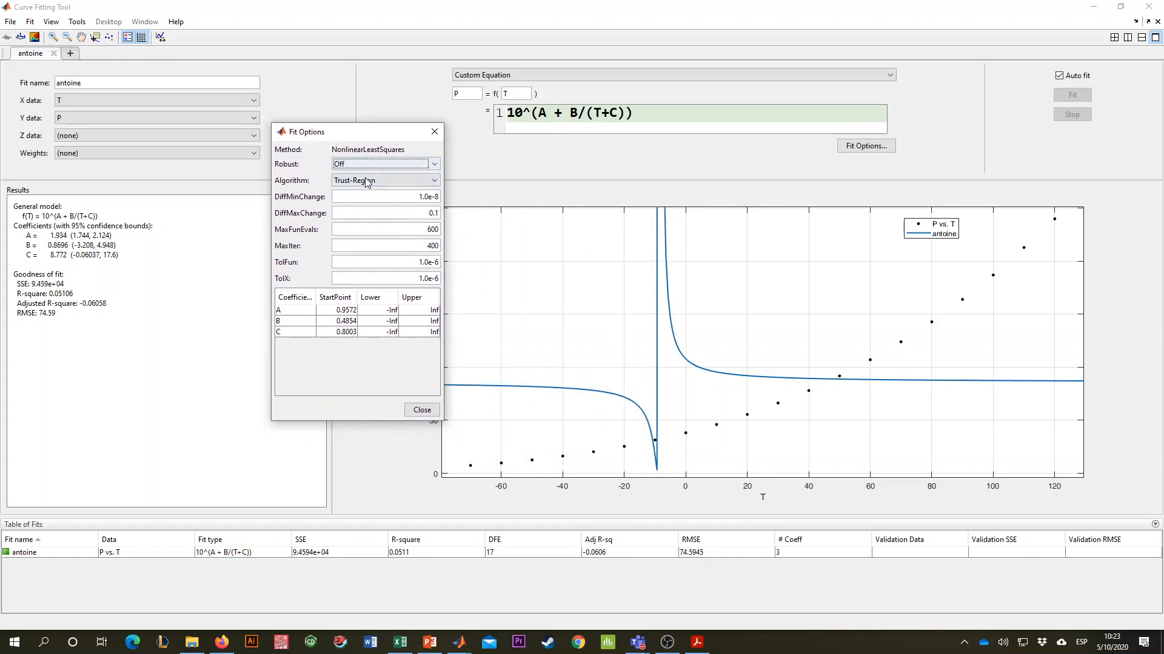
drag(383, 138, 405, 143)
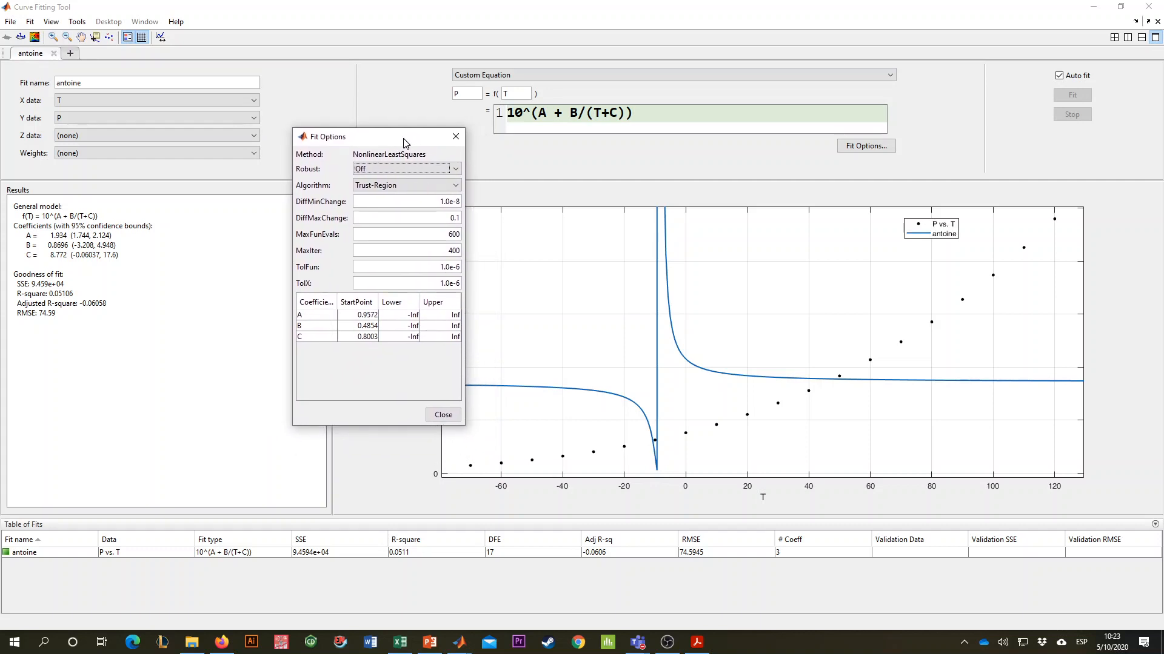
- Set the lower bounds of coefficients A and B to 0 in the fit options
click(368, 315)
double_click(395, 316)
text(0)
key(Return)
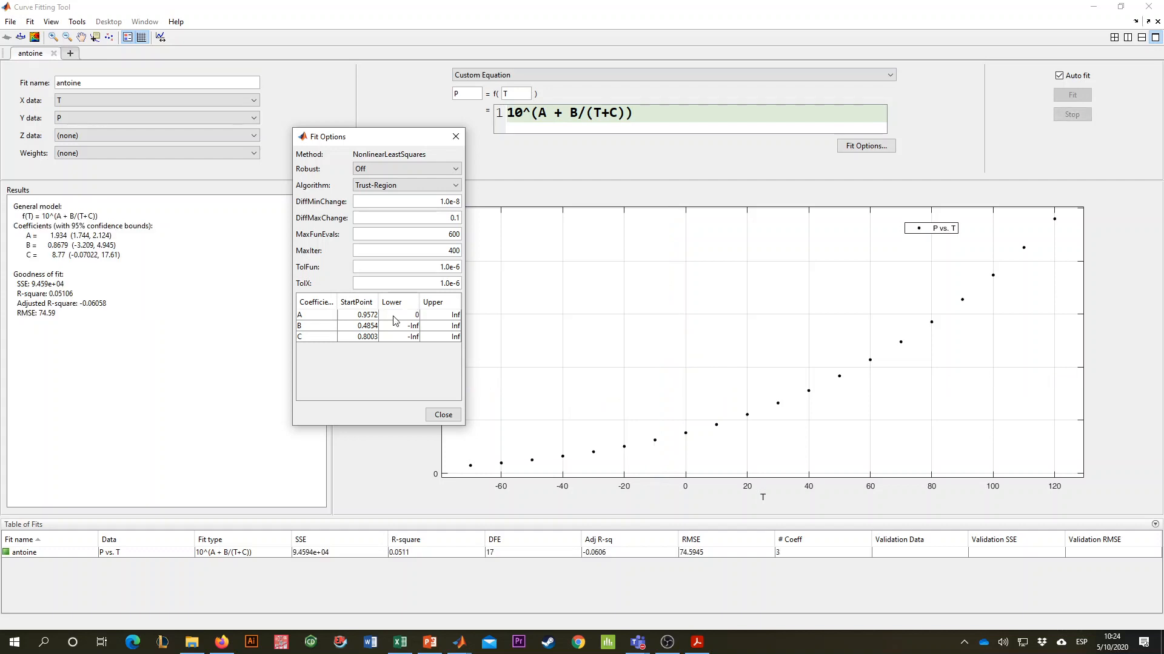
double_click(402, 326)
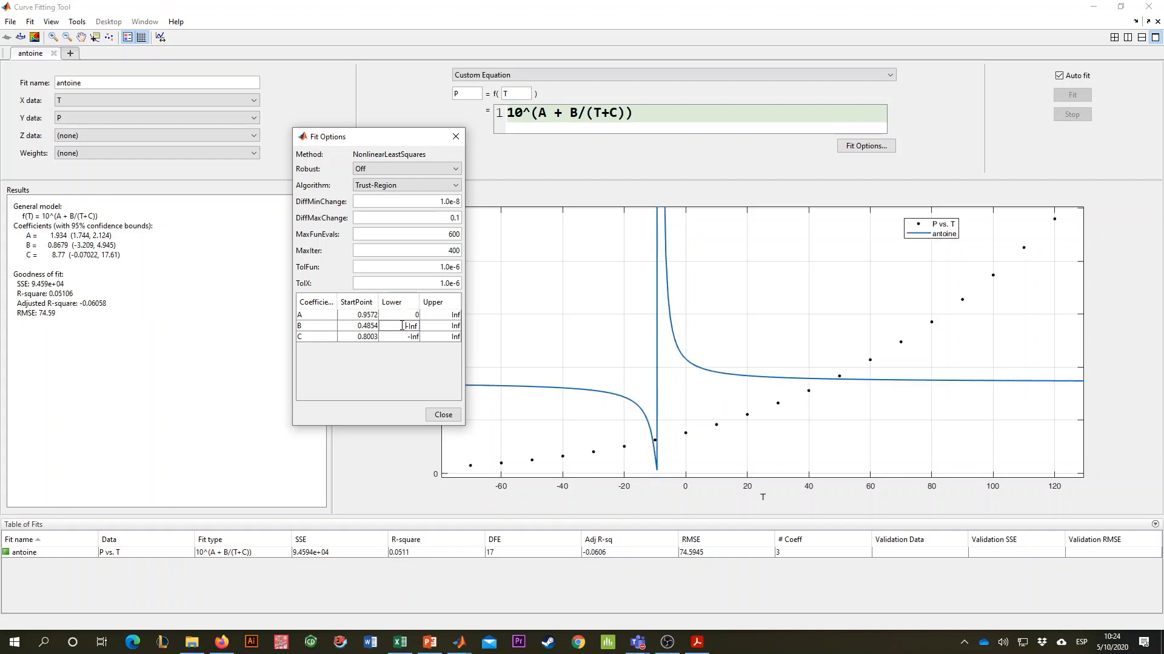
drag(402, 325, 503, 330)
key(Return)
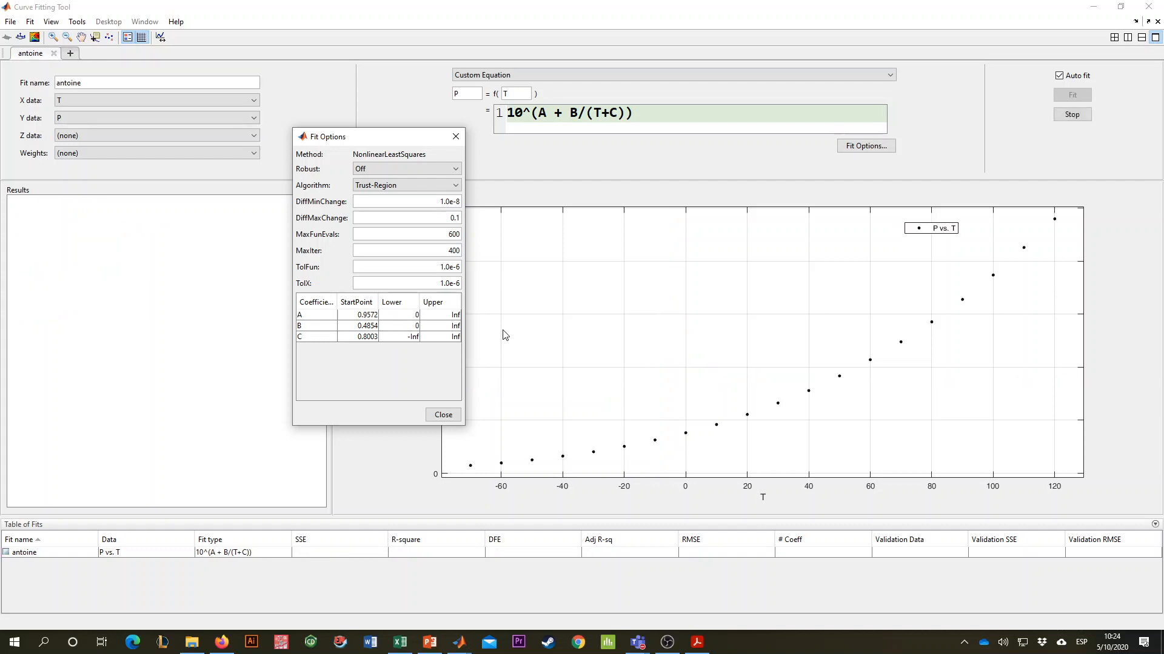
- Set the start points of coefficients A and B to 50
double_click(374, 326)
double_click(356, 316)
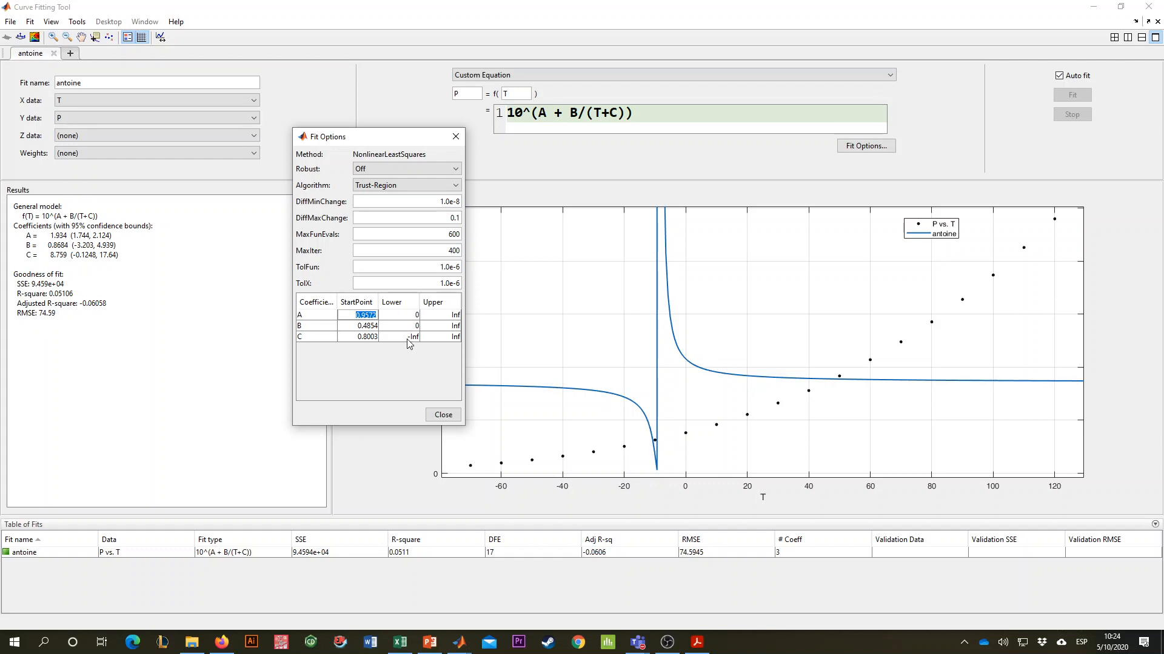
text(50)
key(Return)
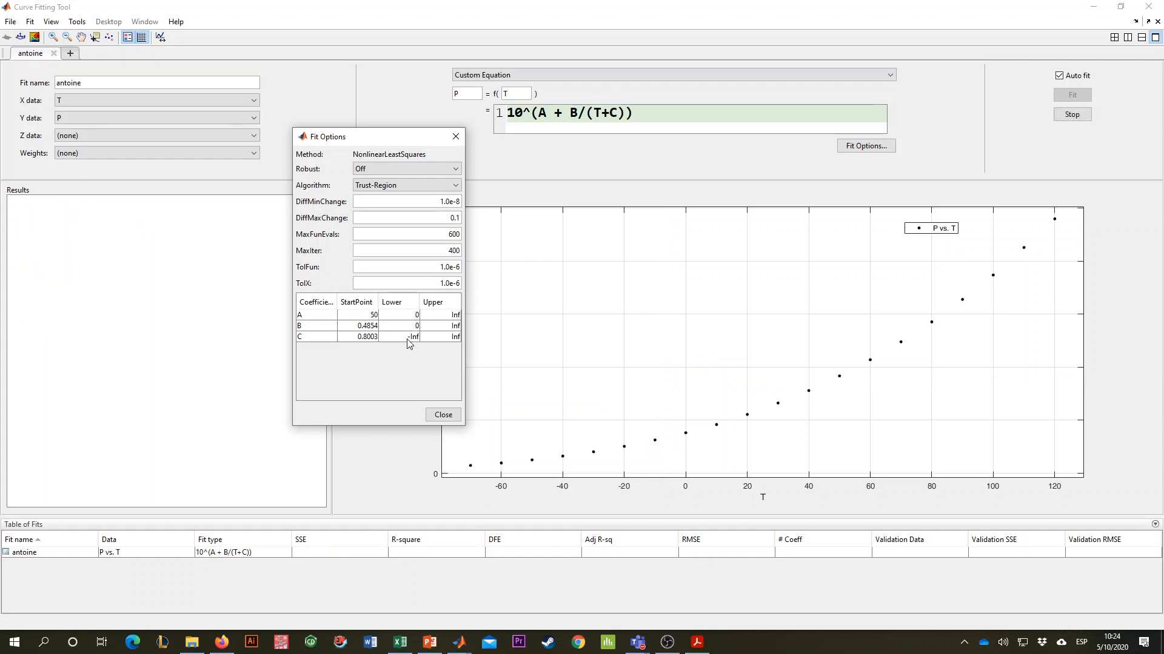
double_click(359, 326)
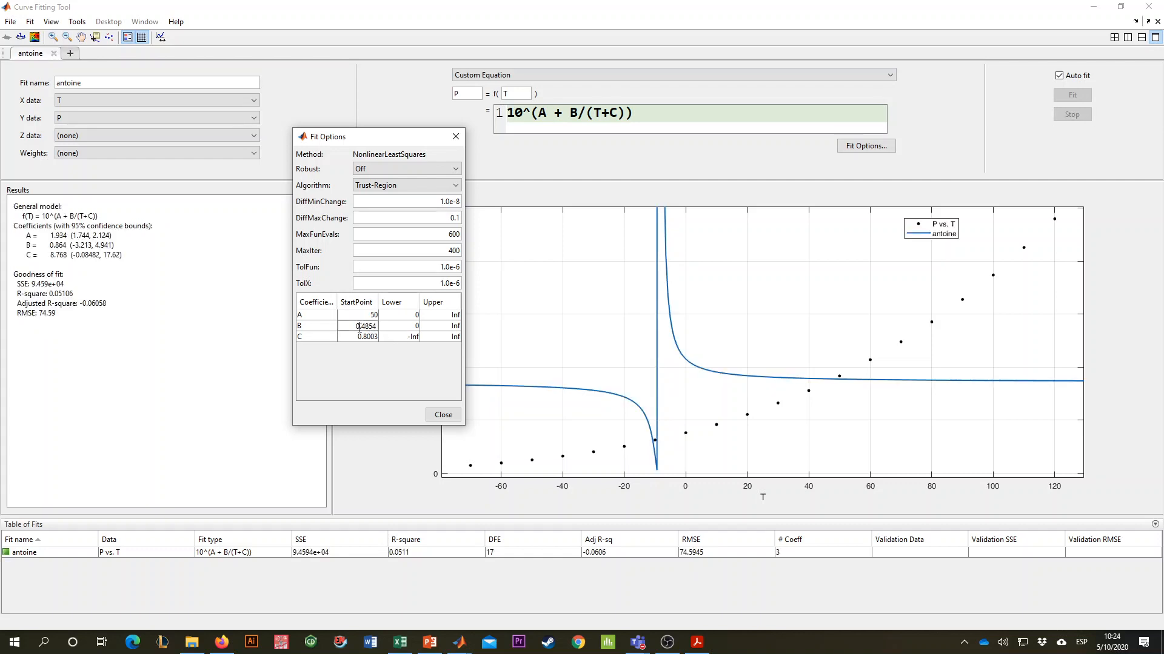
text(50)
key(Return)
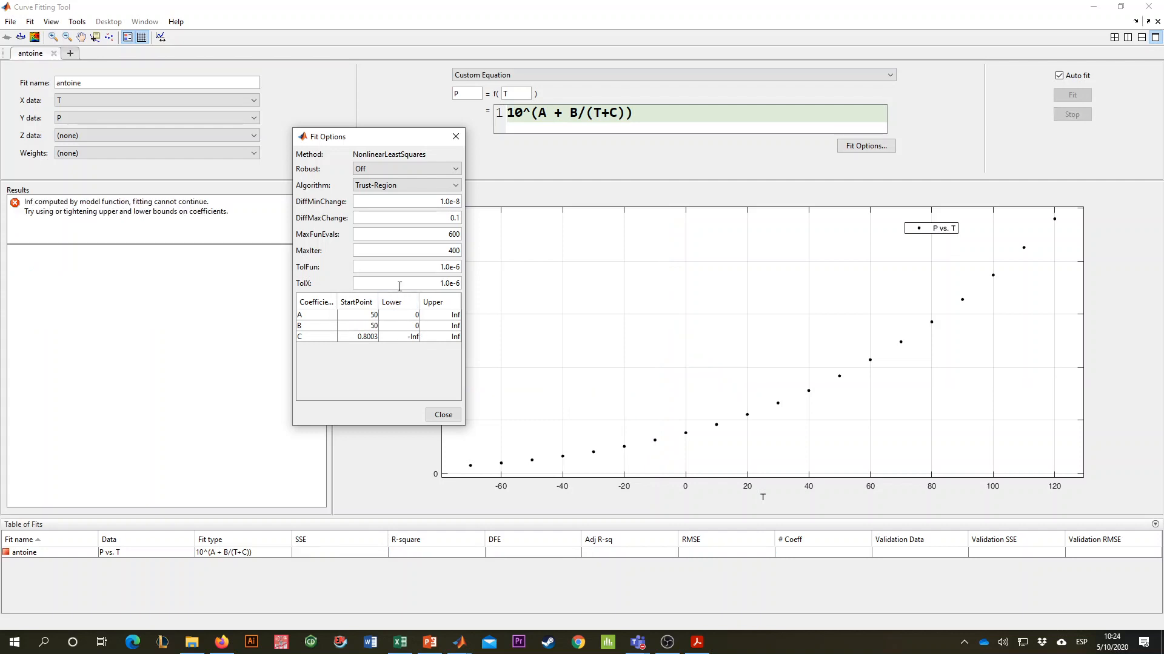
- Reset the lower bounds of coefficients A and B to -Inf and close the fit options
click(414, 328)
double_click(416, 315)
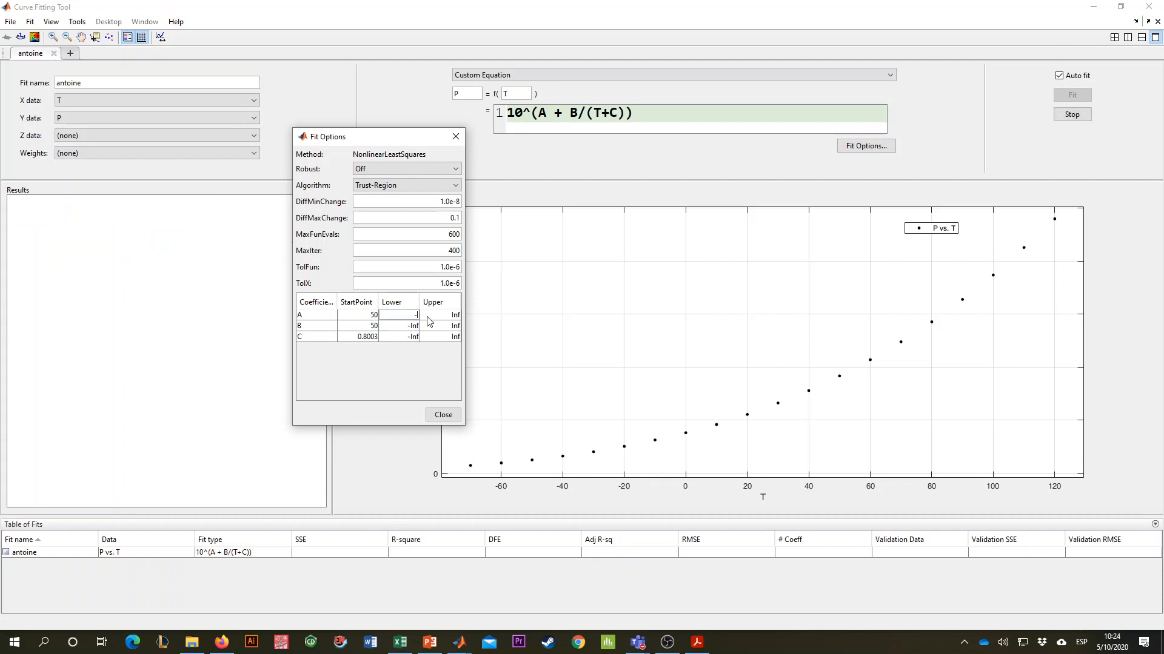
text(-Inf)
double_click(415, 337)
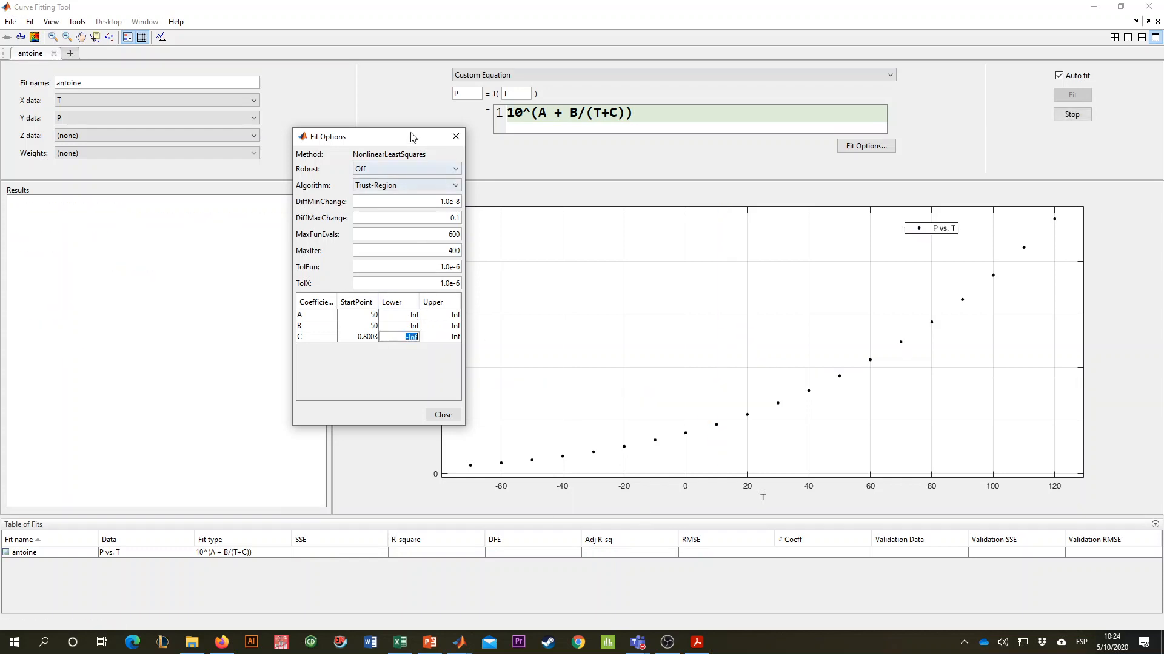
drag(411, 137, 422, 107)
click(462, 113)
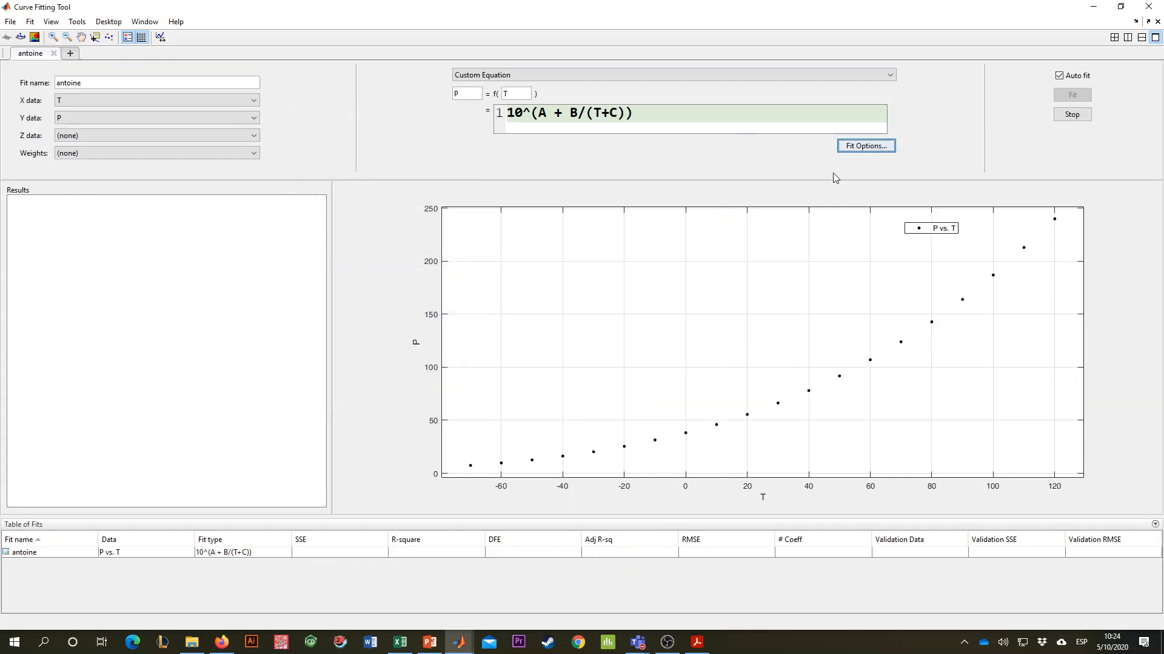
click(649, 129)
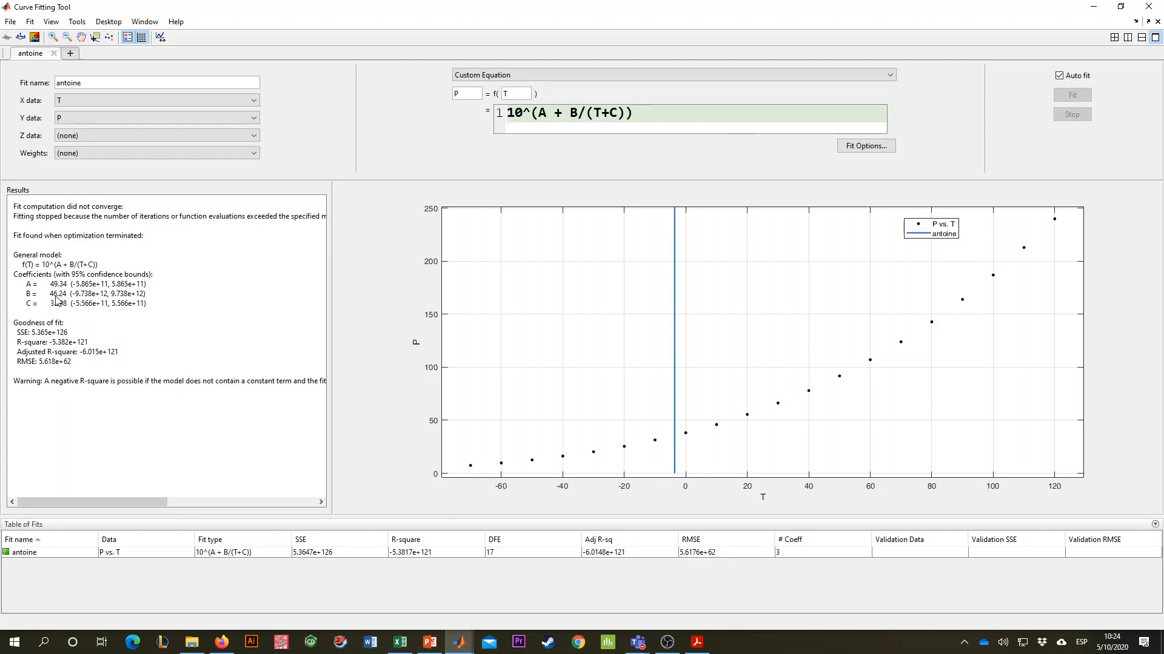
click(852, 143)
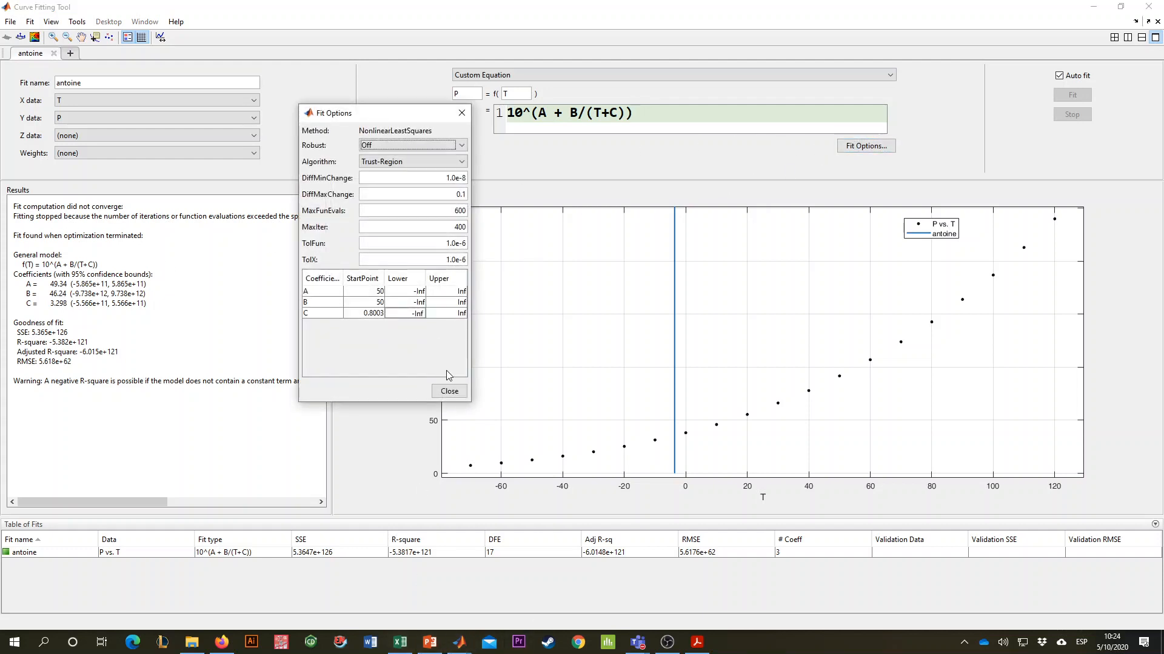
click(449, 391)
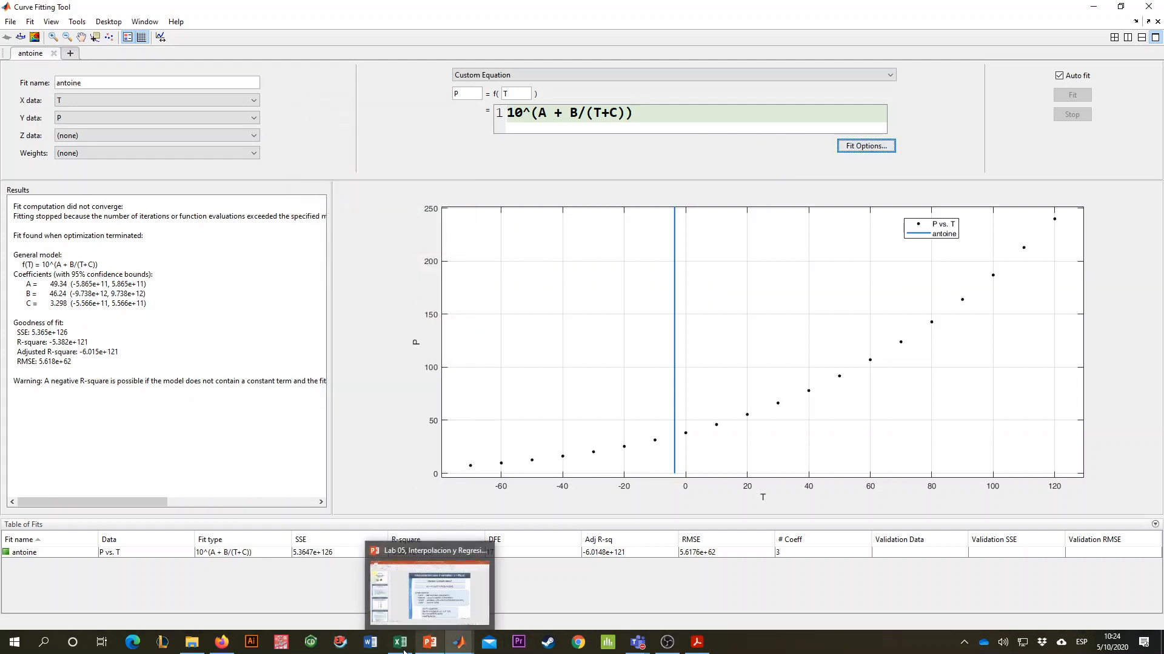
- Switch to the problem PDF in Acrobat Reader and examine the worked solution's A, B and C coefficients, then minimize the PDF
click(696, 642)
scroll(457, 444, down, 3)
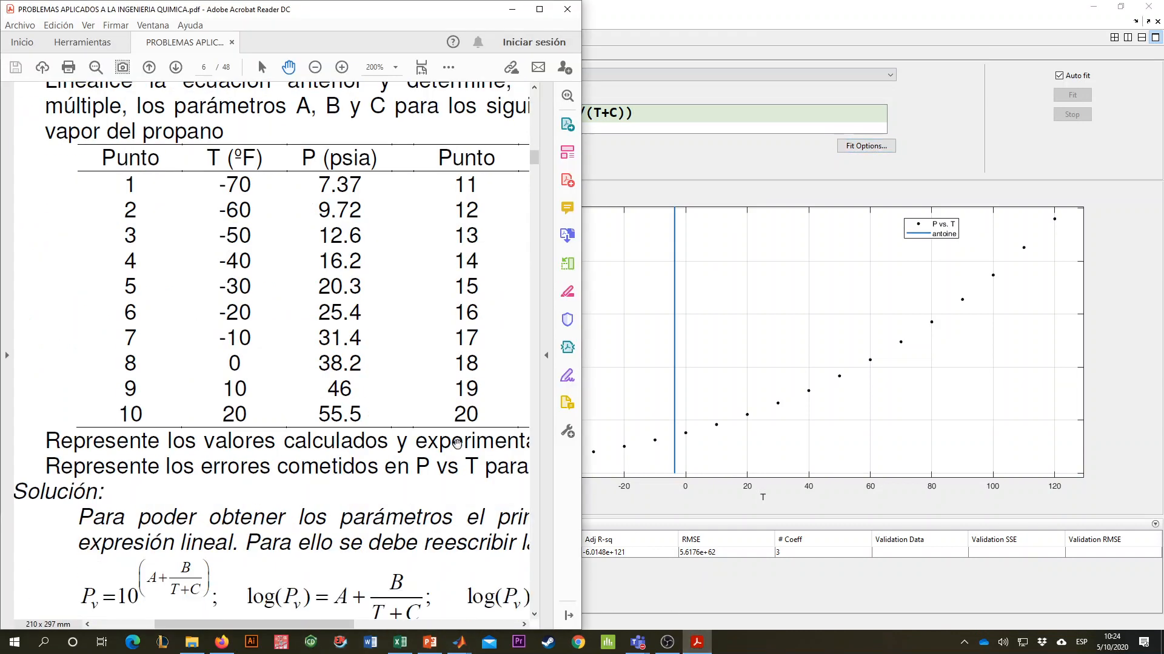
scroll(457, 444, down, 4)
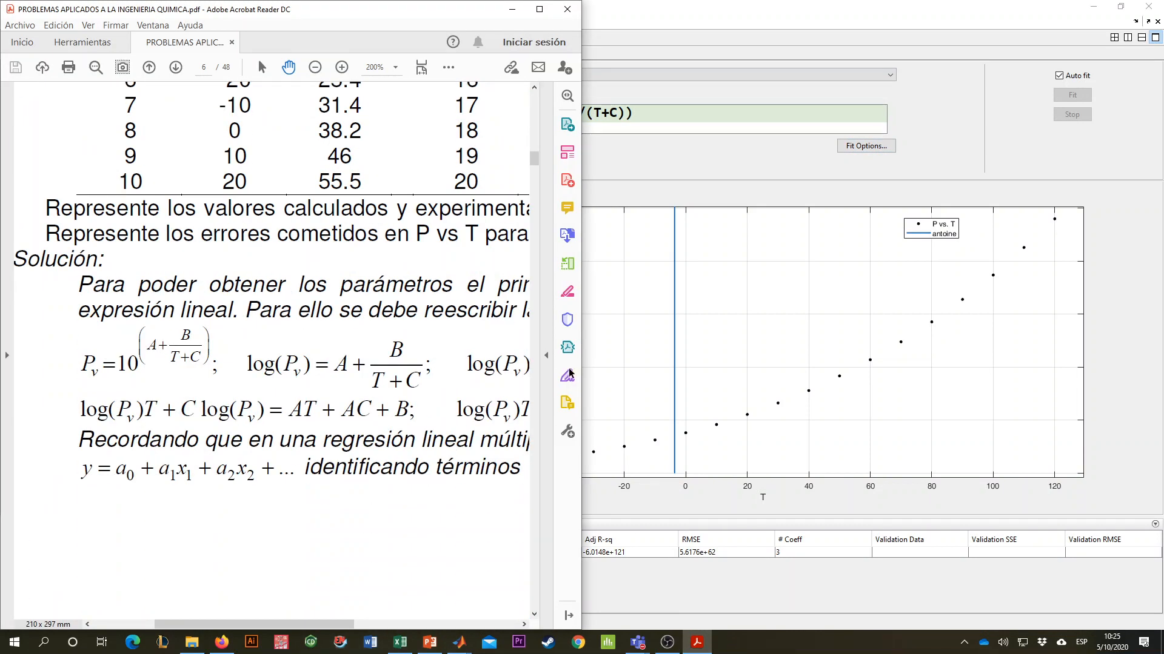
click(540, 9)
scroll(712, 311, down, 3)
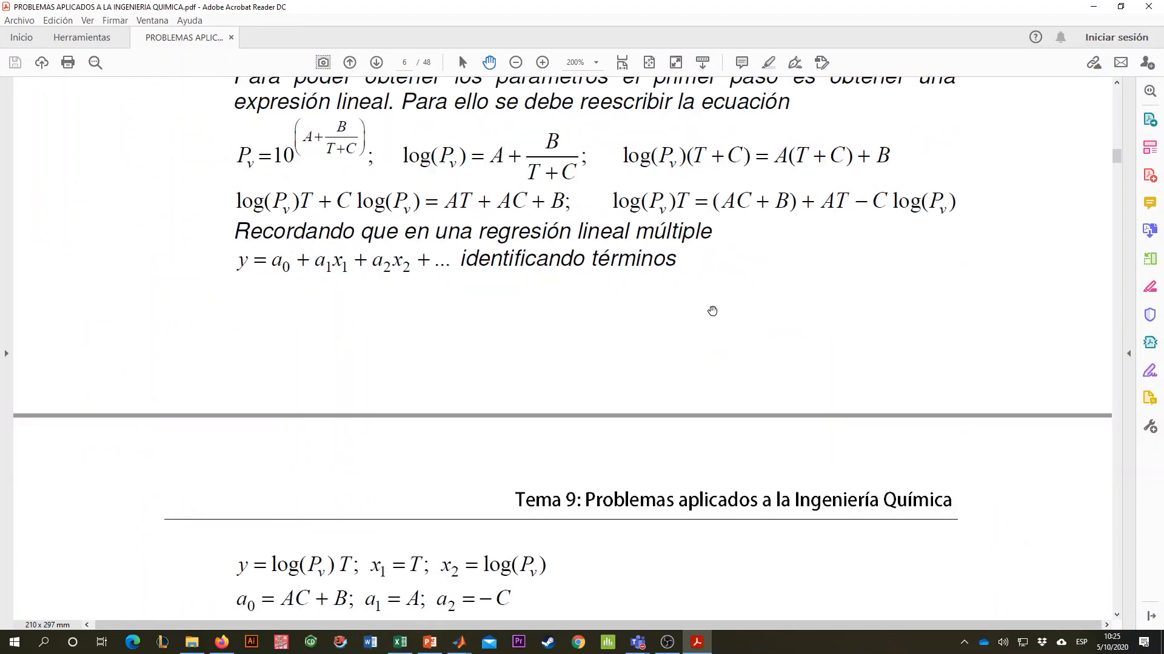
scroll(712, 311, down, 3)
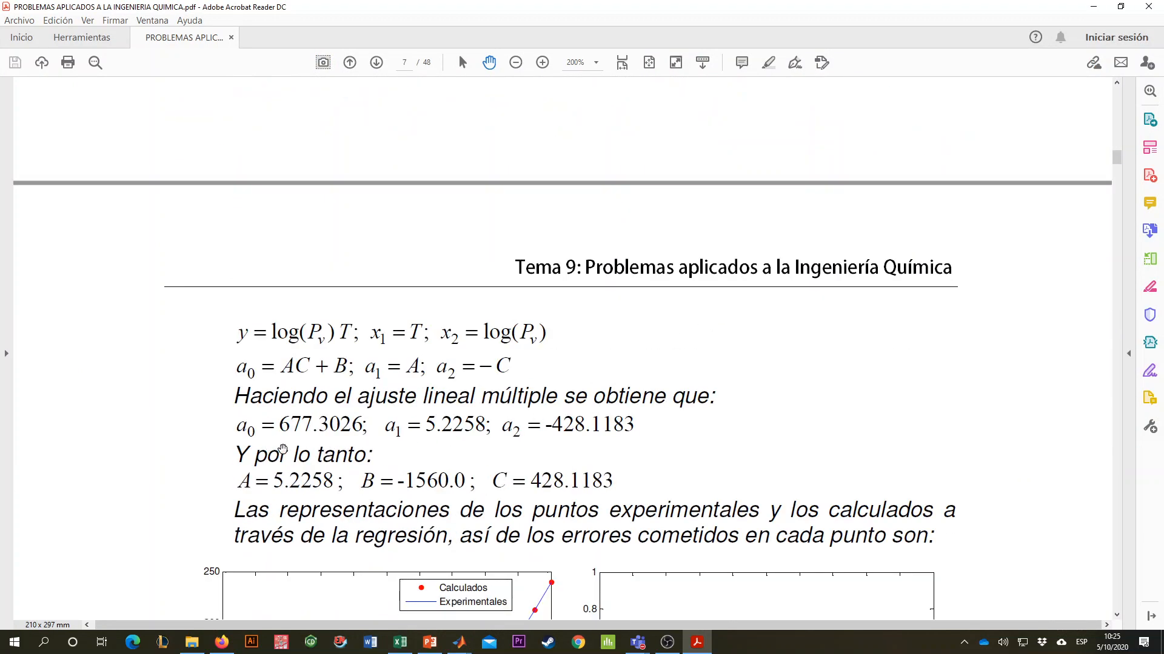
scroll(282, 449, down, 1)
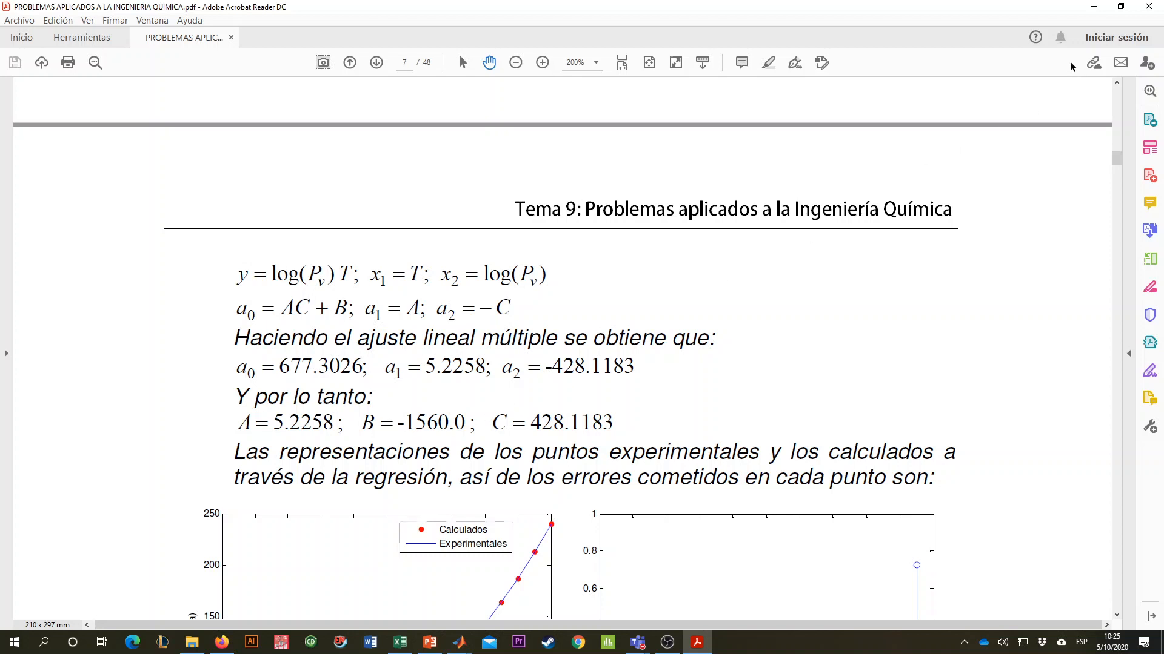
click(1093, 6)
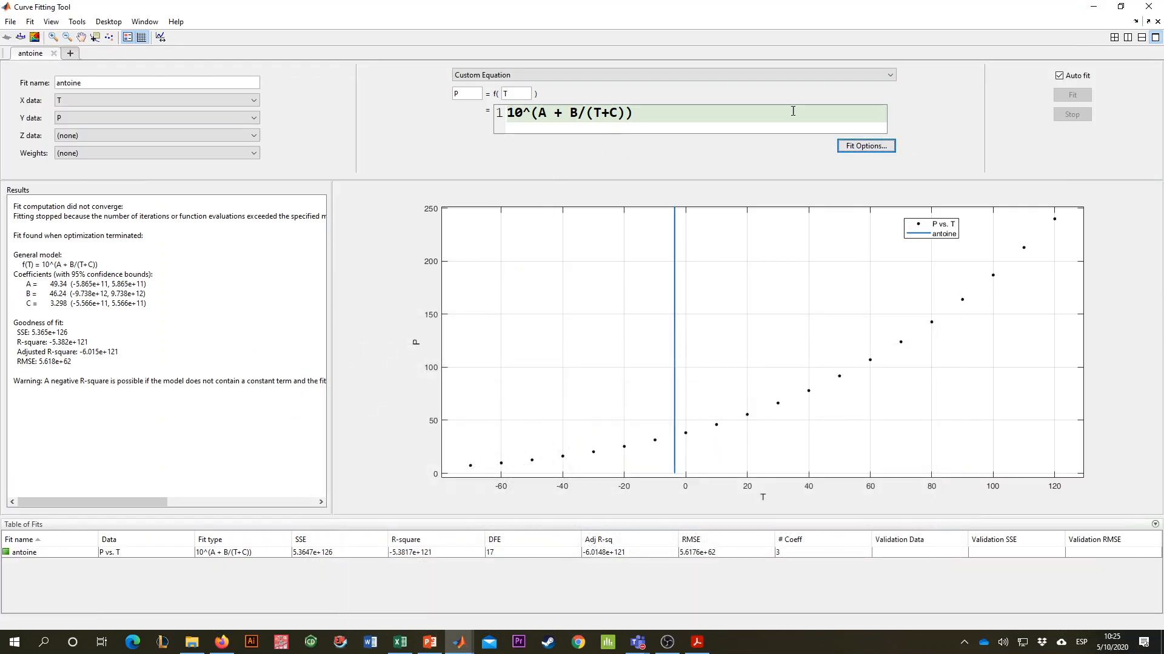
- Reopen the fit options and set the start points to 10 for A, -10 for B and 10 for C
click(865, 148)
double_click(368, 292)
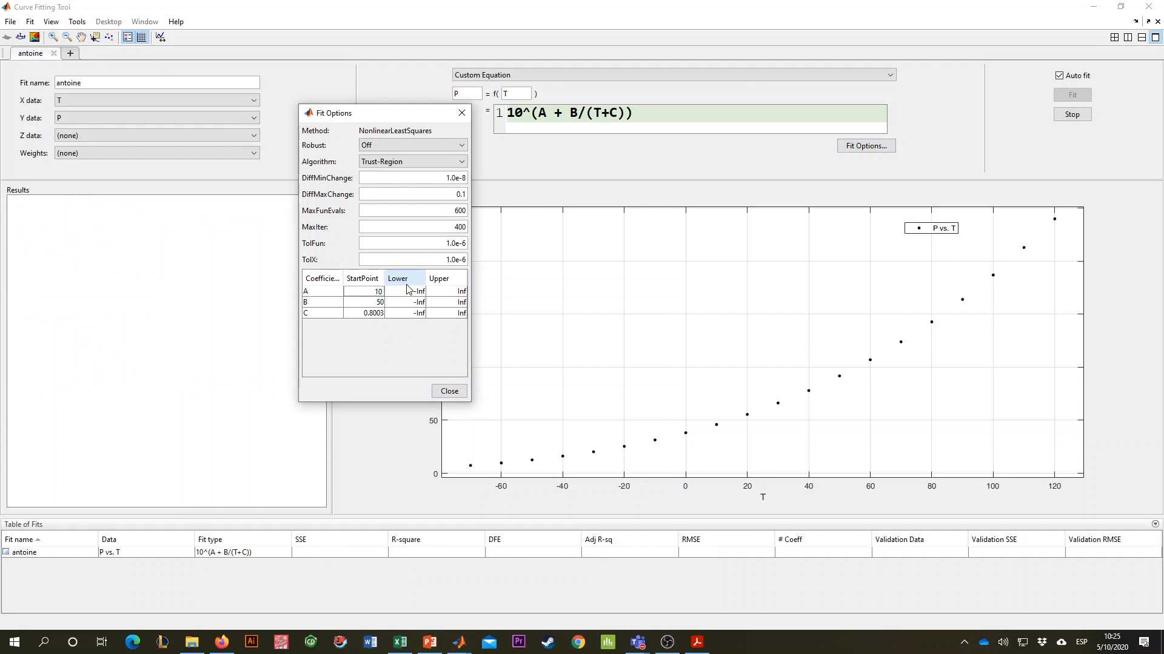
double_click(376, 302)
text(-10)
click(371, 316)
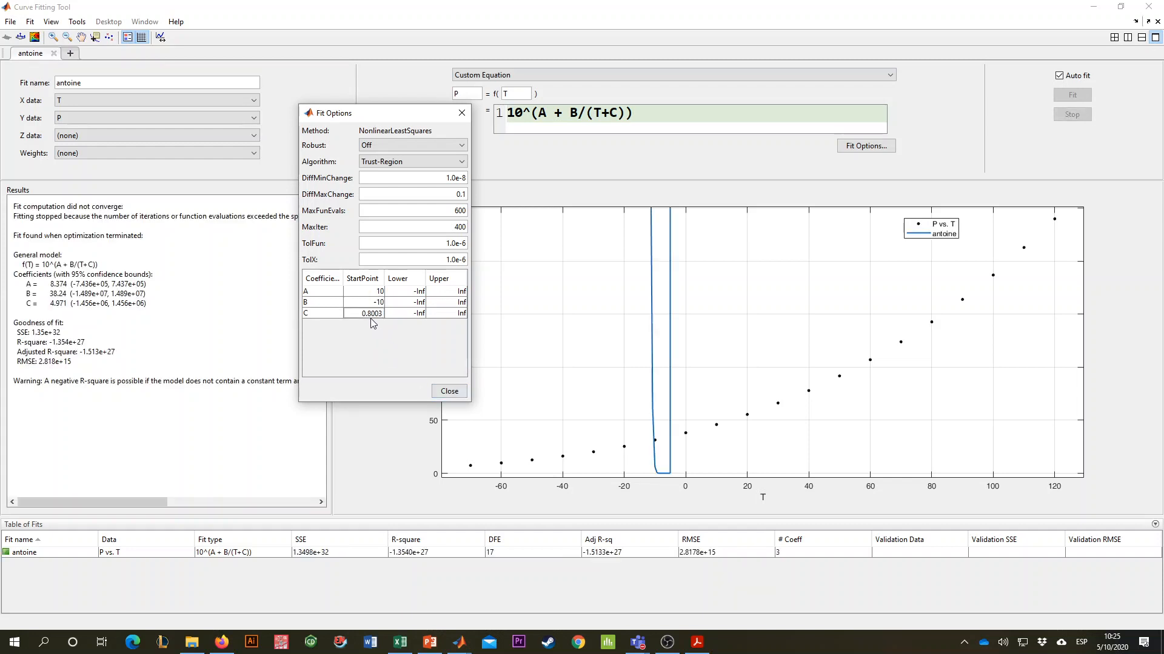
drag(361, 313, 428, 314)
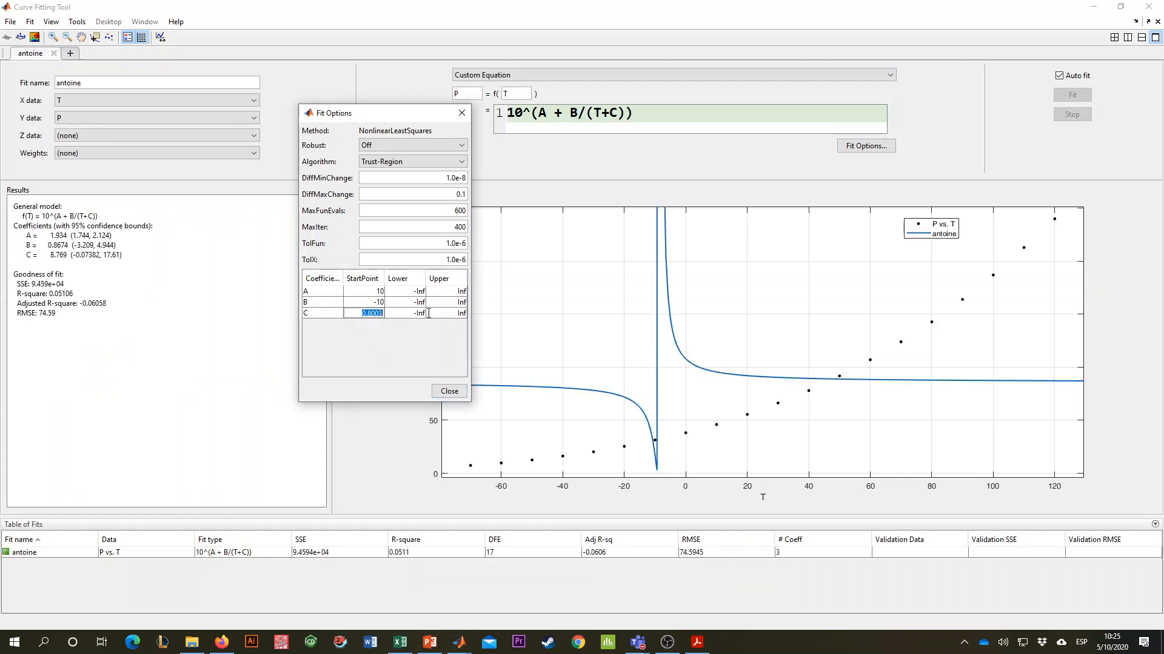
text(10)
key(Return)
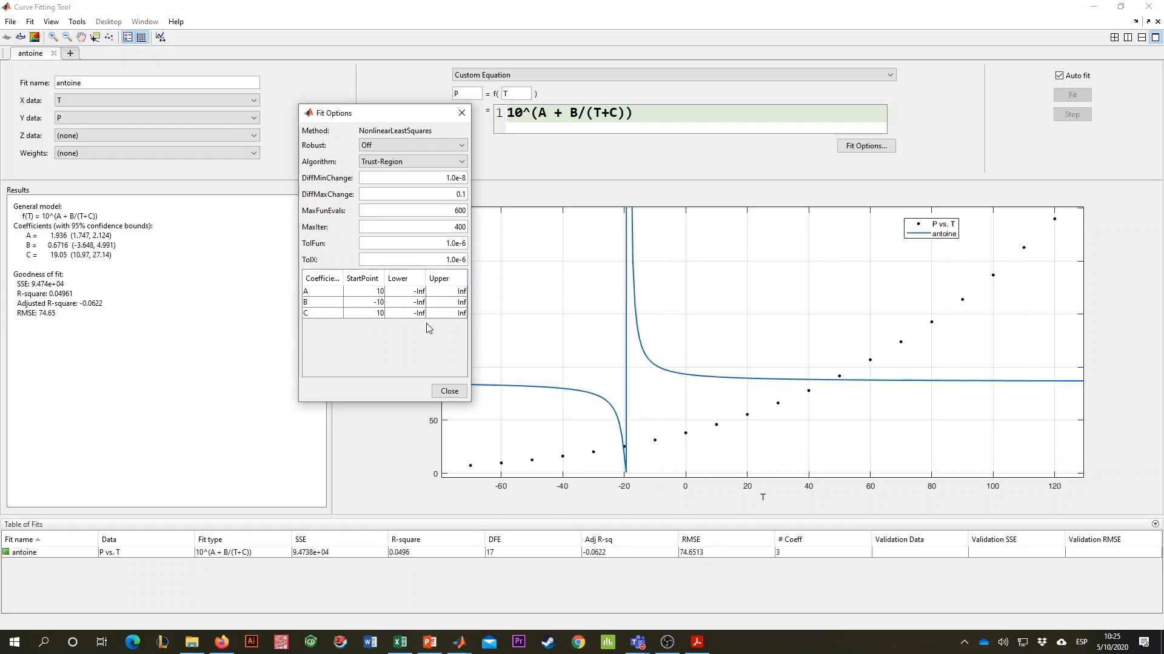
- Set the start point of coefficient B to -1000 and that of coefficient A to 5
click(379, 303)
text(00)
key(Return)
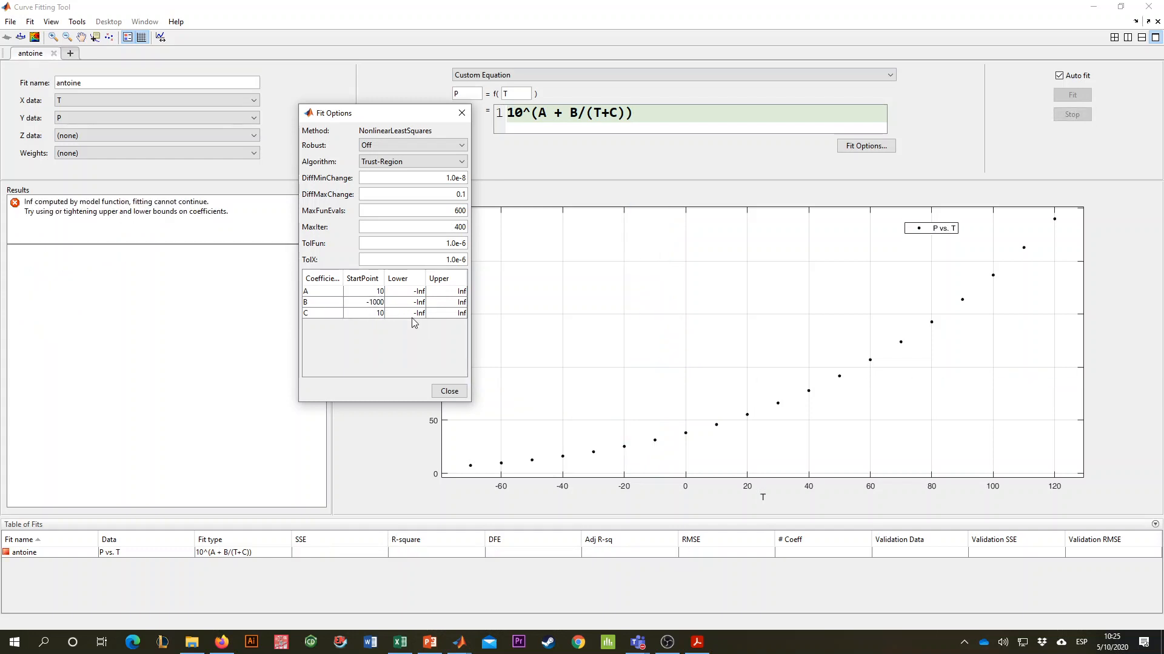
click(375, 292)
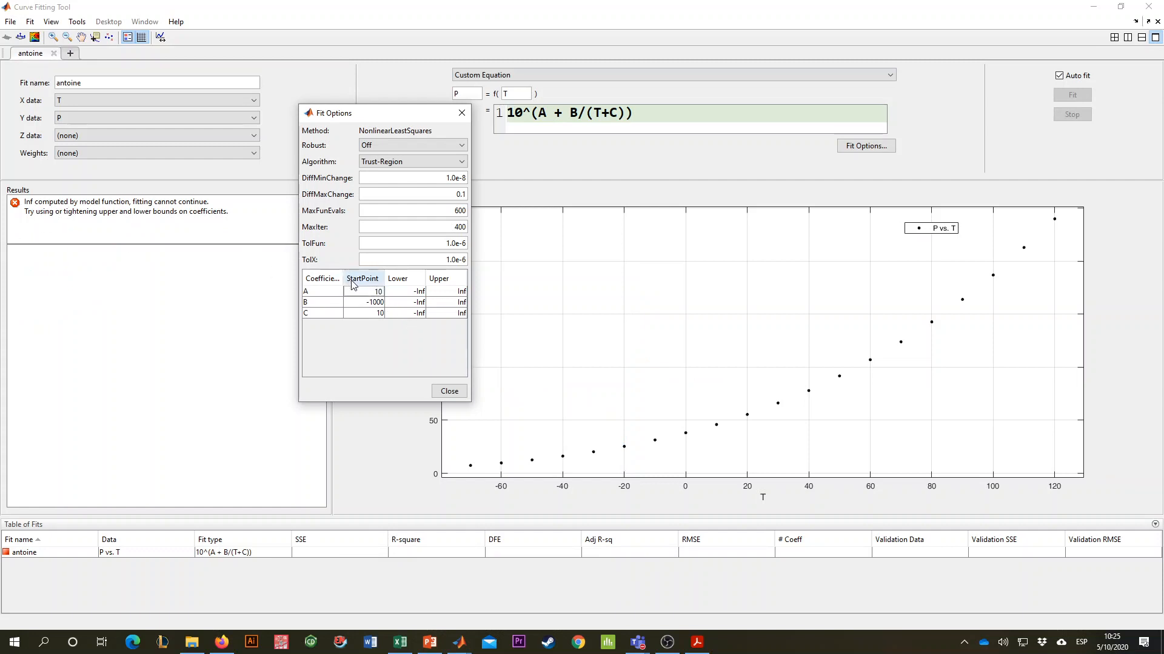
drag(370, 292, 403, 292)
text(5)
key(Return)
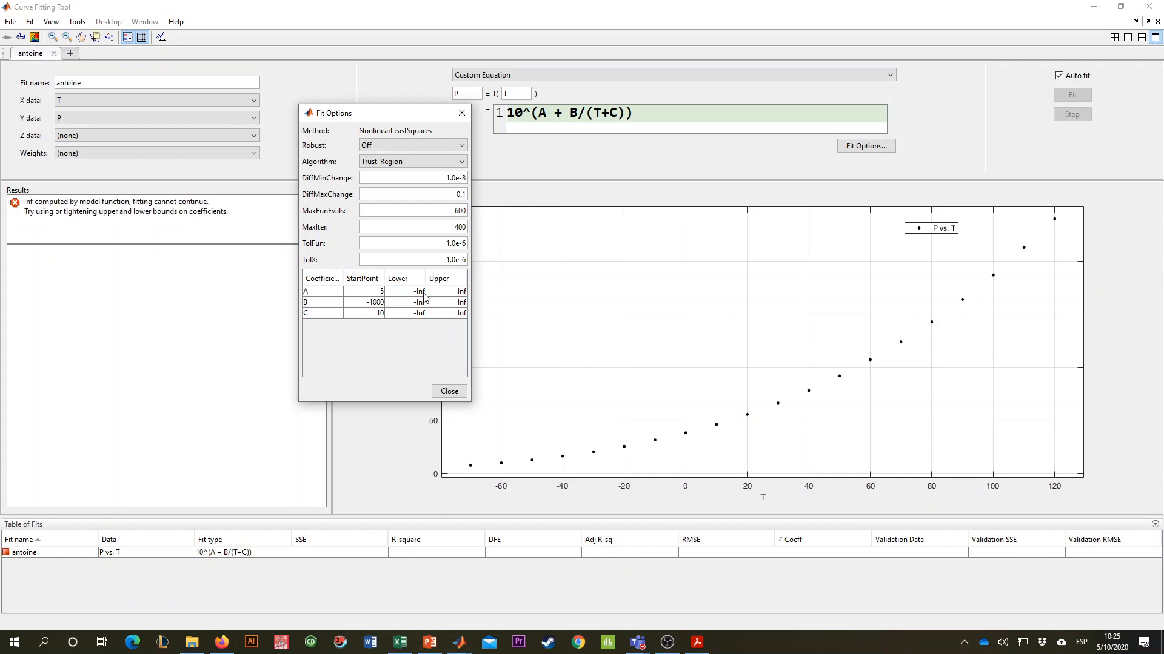
- Set the lower bound of coefficient A to 0 and the upper bound of coefficient B to 0
click(373, 315)
double_click(412, 291)
key(Return)
double_click(373, 302)
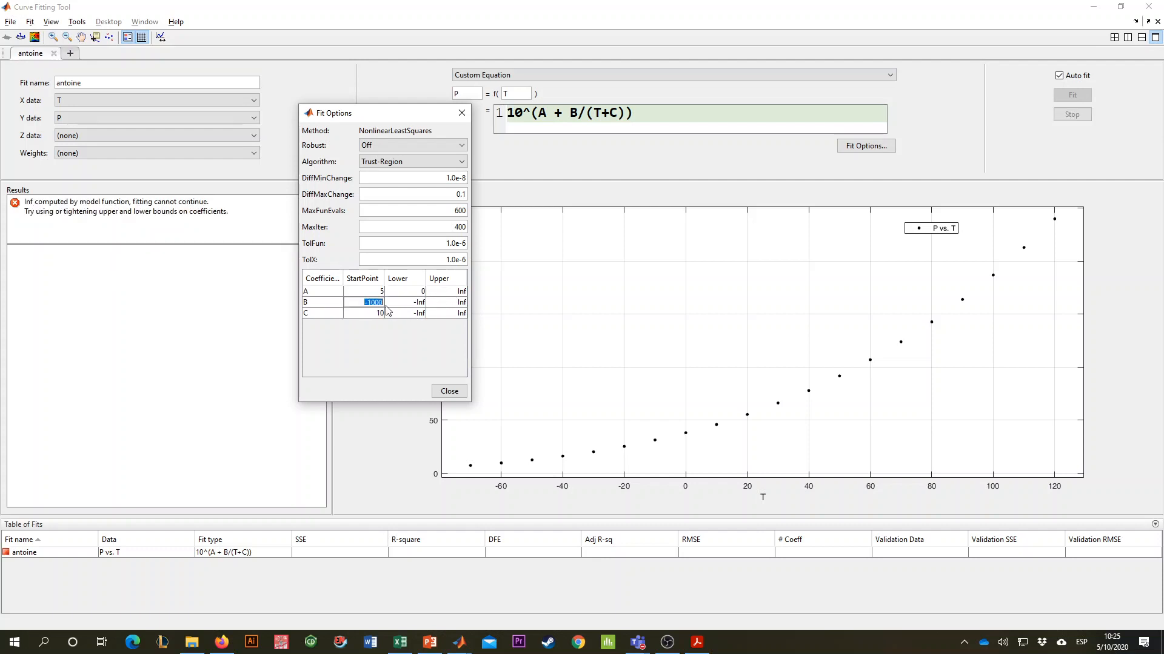
click(444, 302)
text(0)
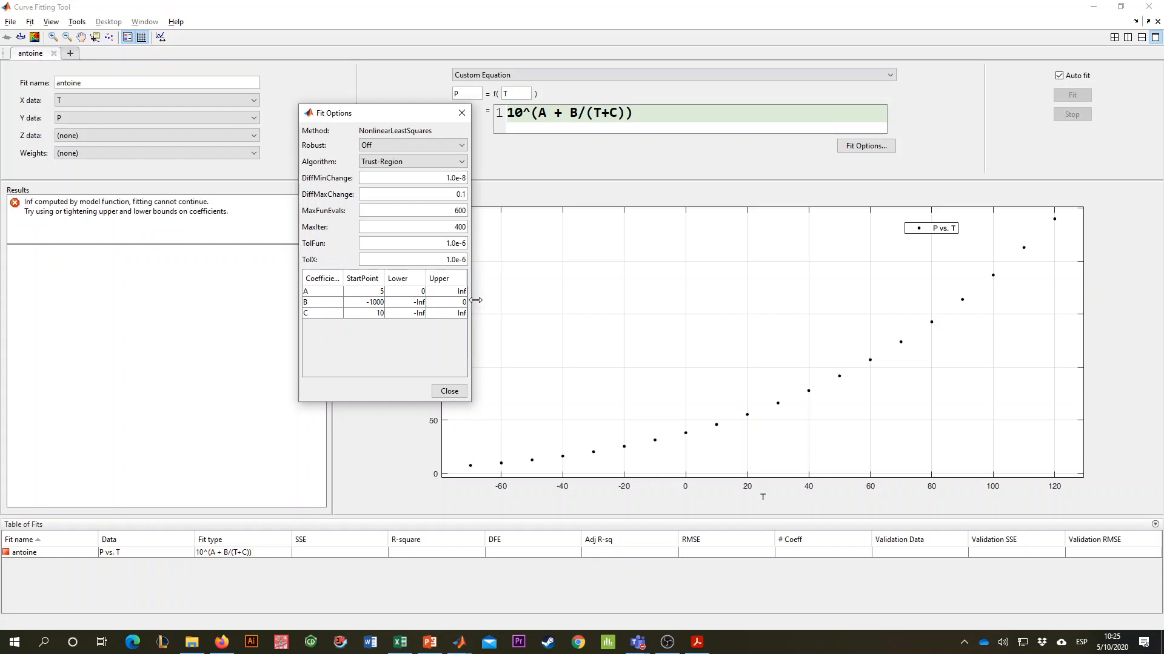
- Check coefficient C in the PDF solution, set its start point to 200, and return to the Curve Fitting Tool
double_click(367, 313)
click(697, 643)
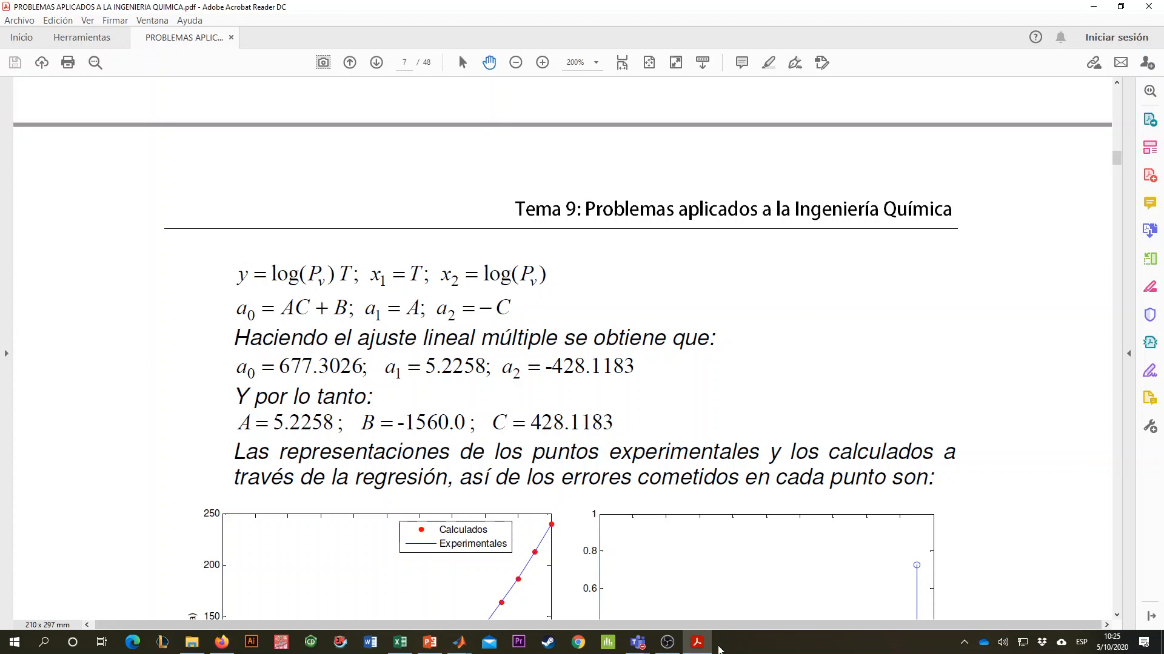
key(alt+Tab)
click(380, 305)
click(380, 313)
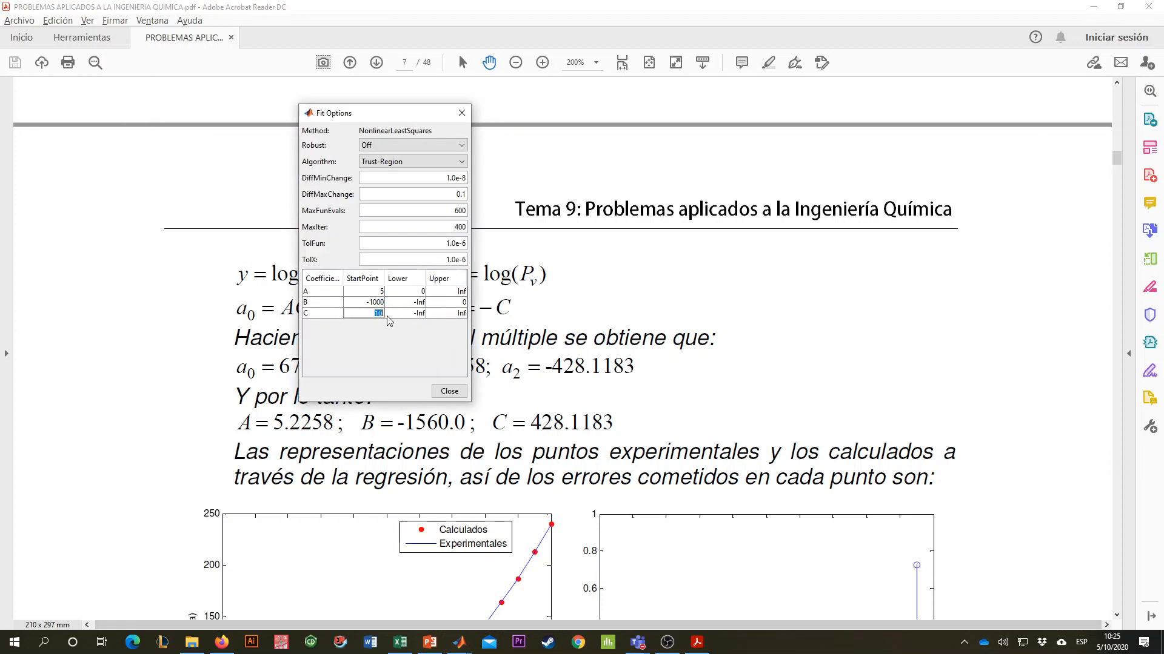
text(200)
key(Return)
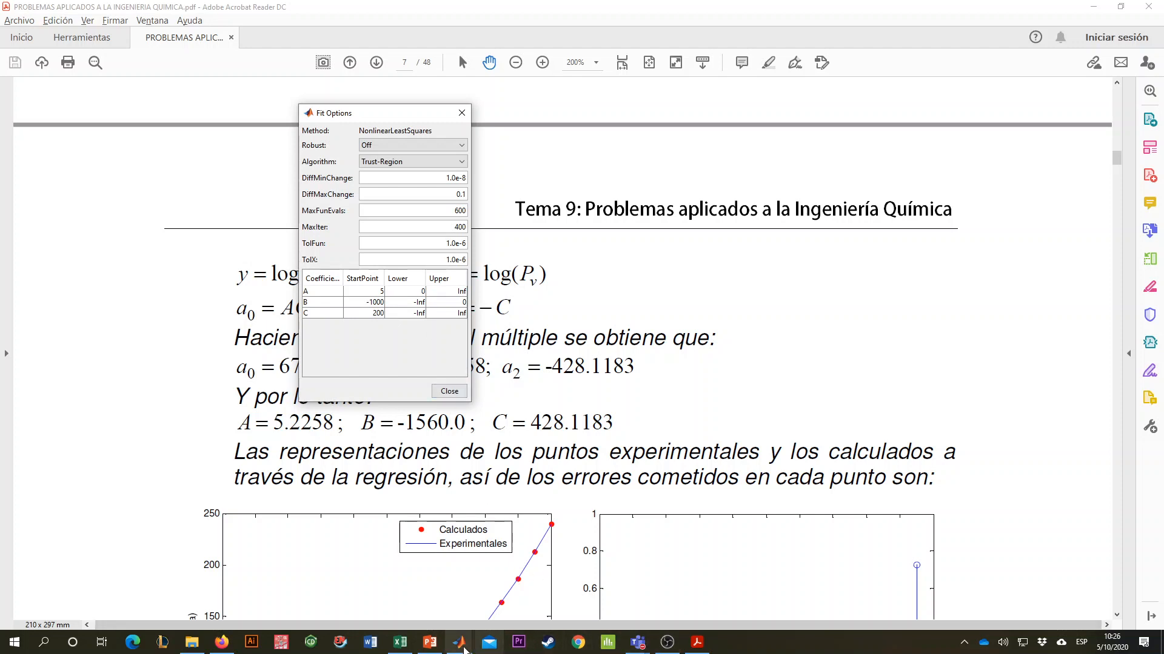
mouse_move(464, 647)
click(548, 591)
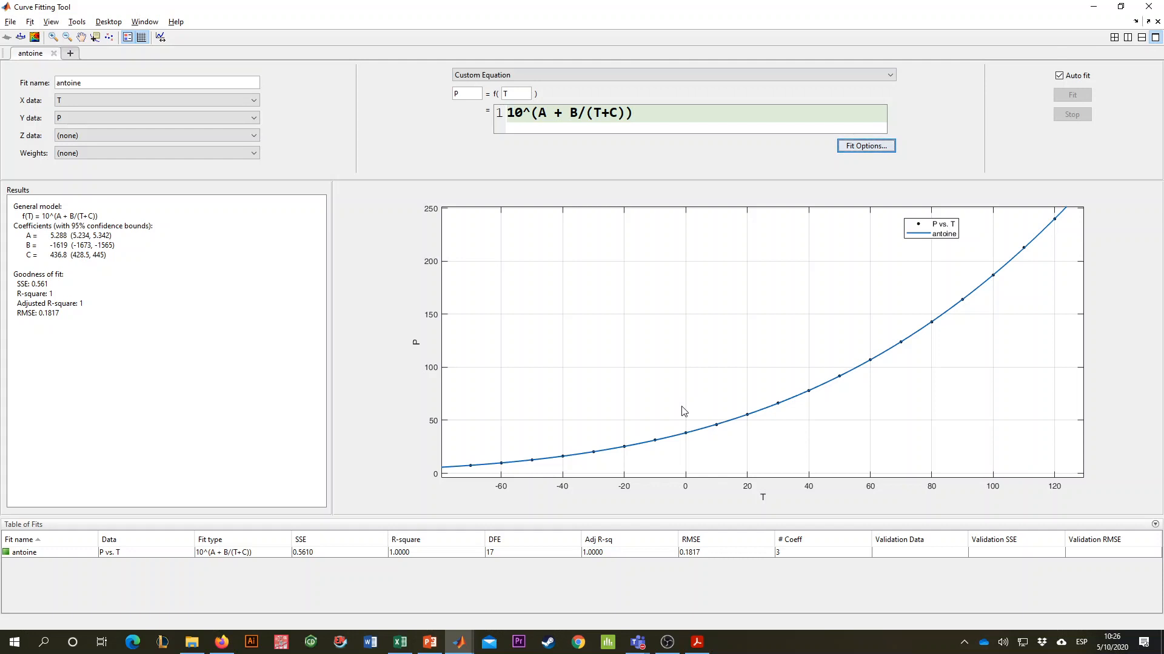
- Review the start points and bounds in the fit options beside the plot, and inspect the fitted coefficients in the results
click(851, 147)
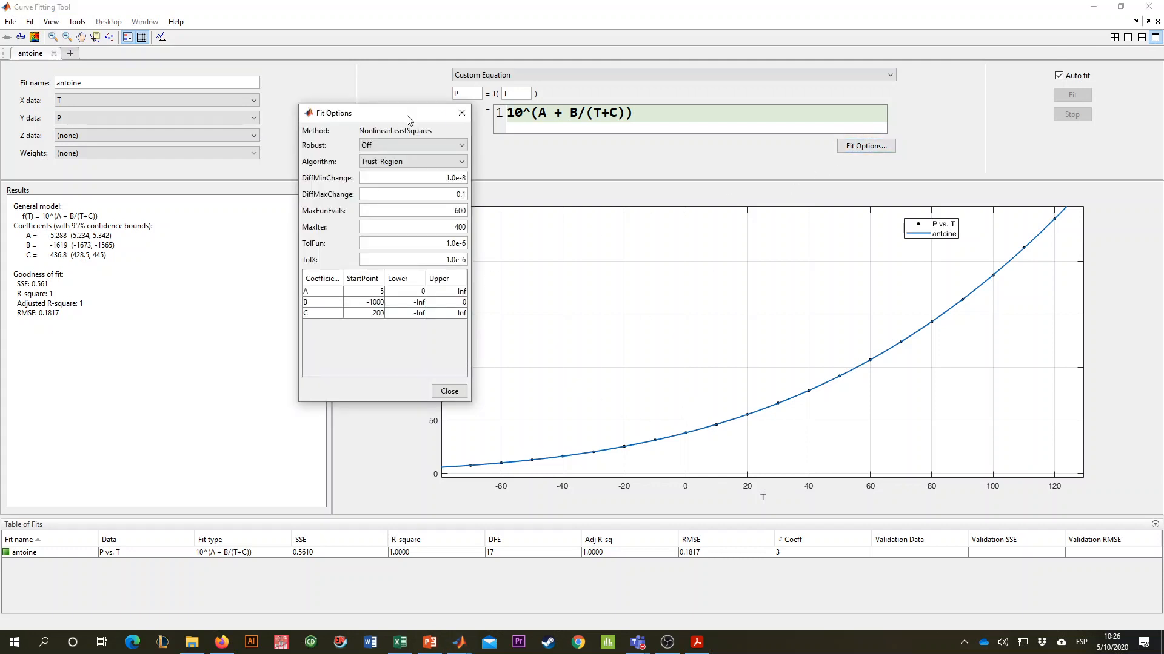
drag(406, 115, 358, 129)
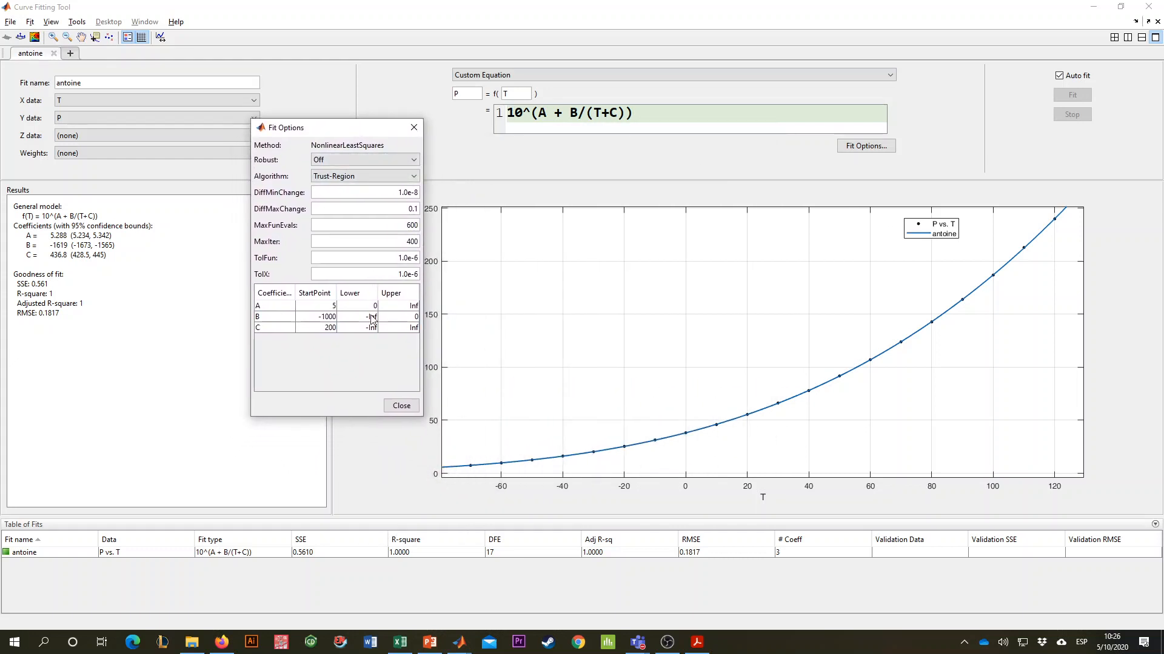
double_click(331, 306)
drag(49, 237, 71, 262)
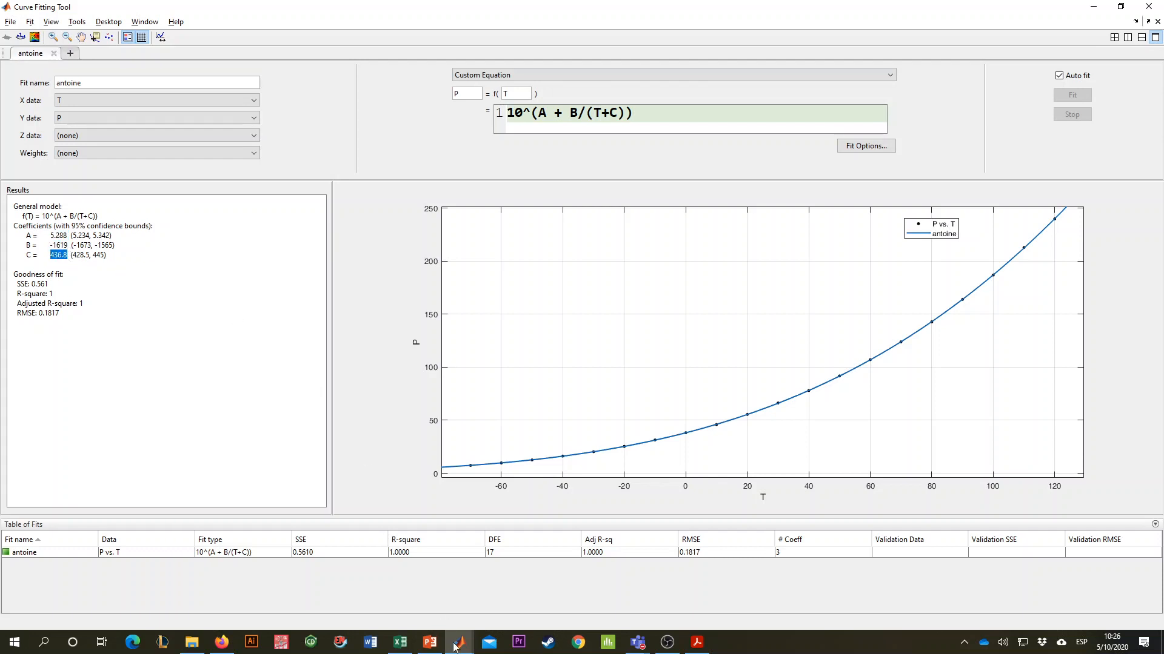
- Switch to the MATLAB Editor and add "% Se ajusto el modelo de Antoine: P =" below the Curve Fitting Toolbox comment
mouse_move(455, 647)
click(458, 585)
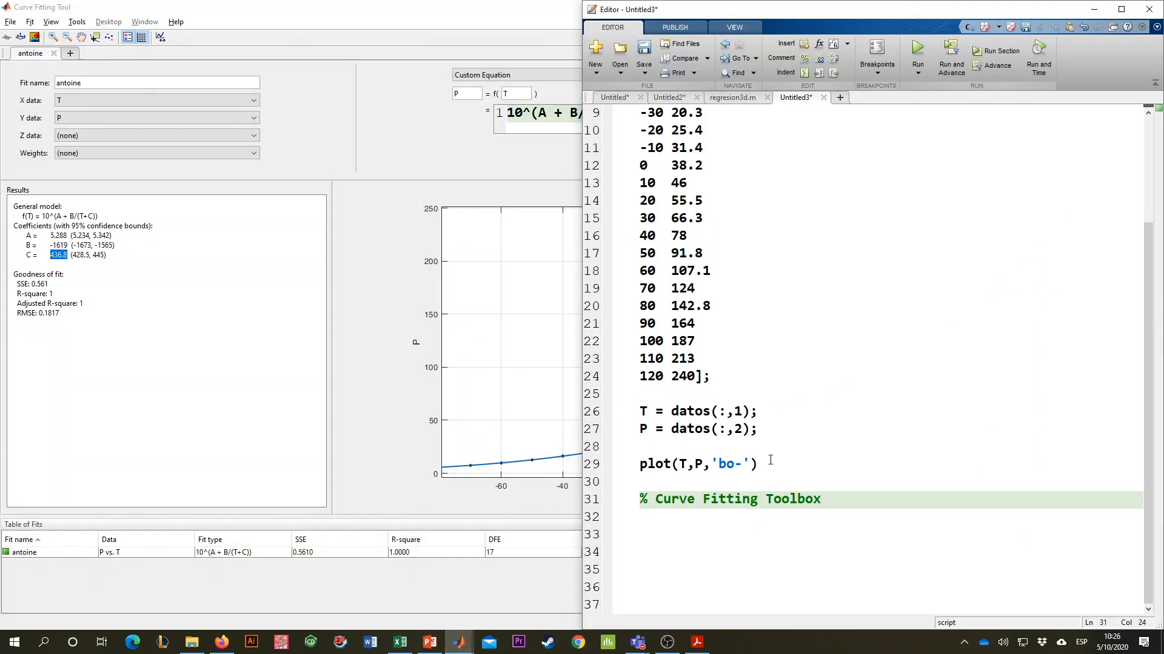
key(Return)
text(% )
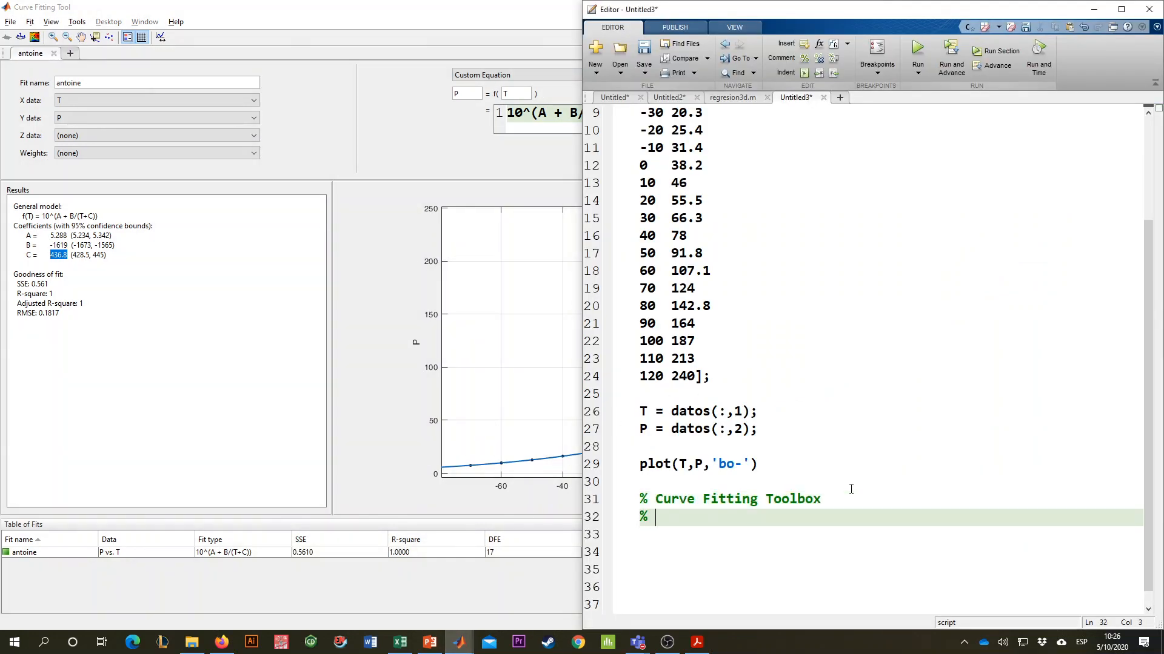
text(Se ajusto el modelo)
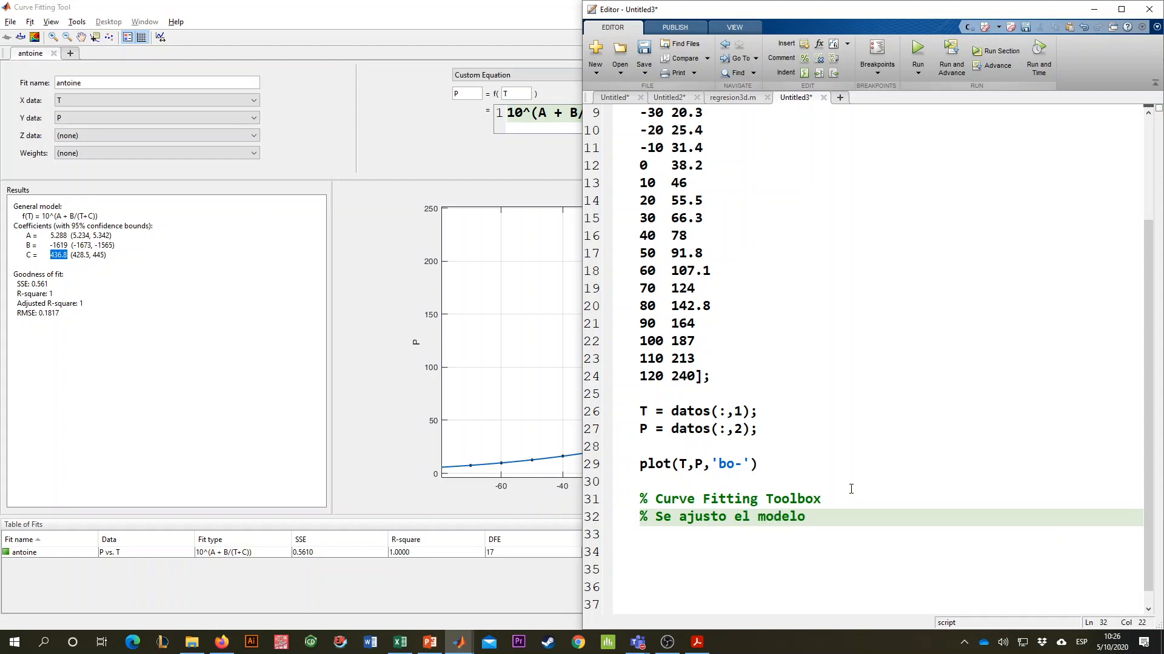
text(:)
key(BackSpace)
text(de Antoine:)
- Copy the custom equation 10^(A + B/(T+C)) from the Curve Fitting Tool and paste it at the end of the Antoine comment
click(538, 125)
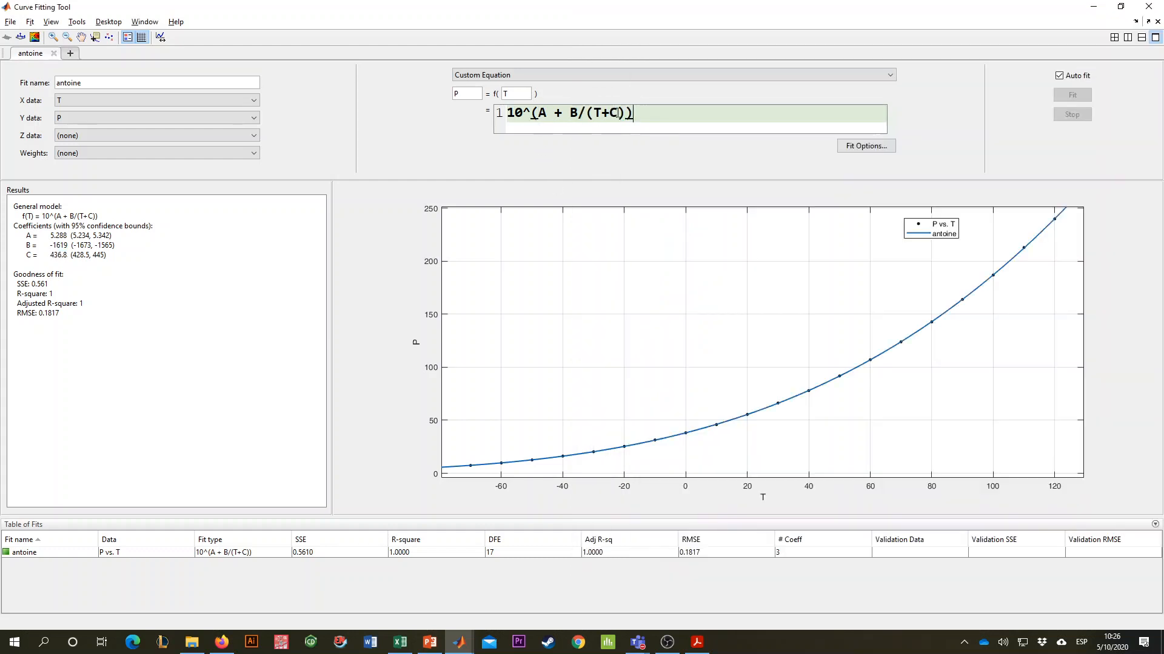
drag(617, 113, 494, 120)
key(ctrl+c)
key(alt+Tab)
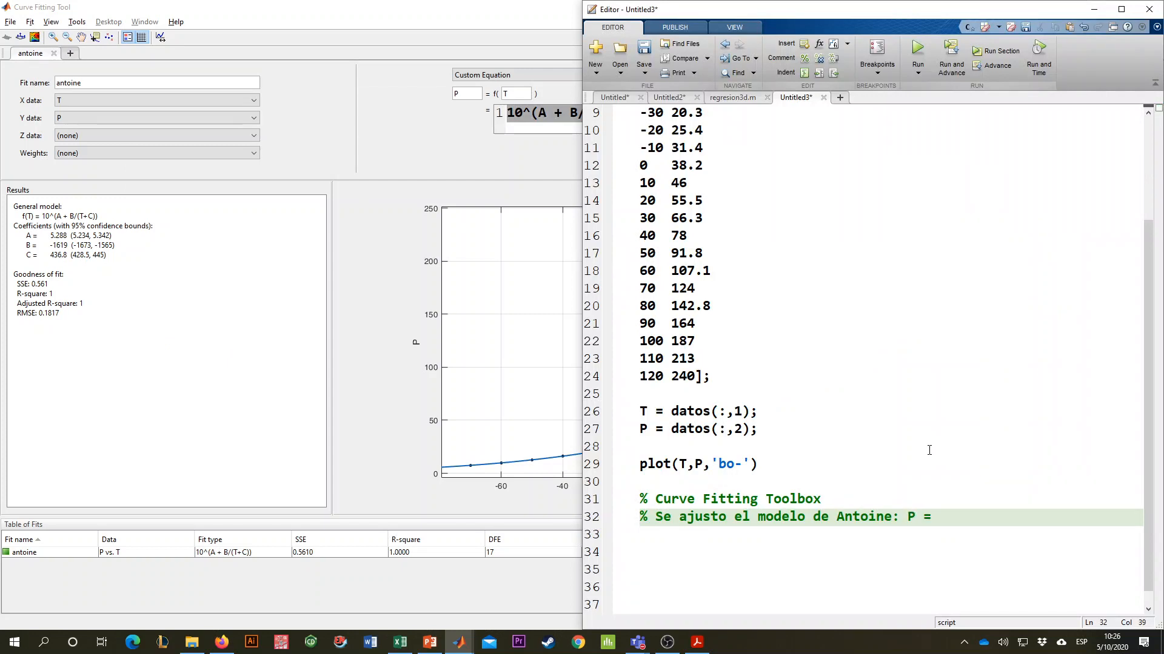
key(ctrl+v)
key(Down)
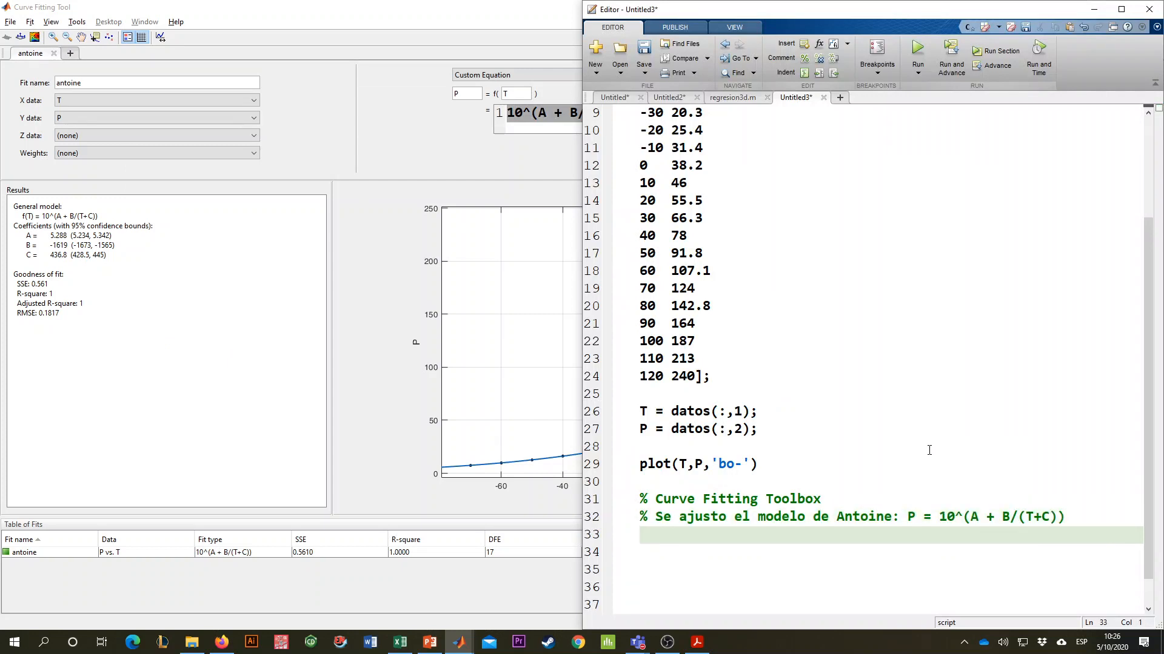
- Add the comment "% Encontrandose los valores con cftool:" below the Antoine model comment
text(% Encontrandose los)
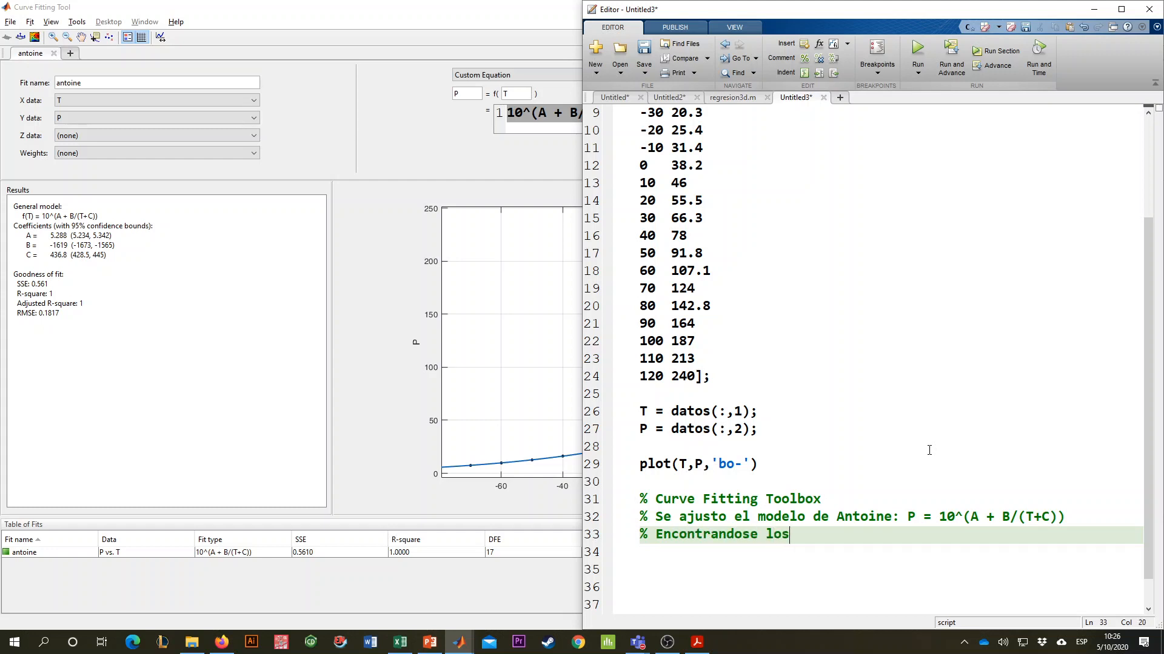
text( valores con cftoo)
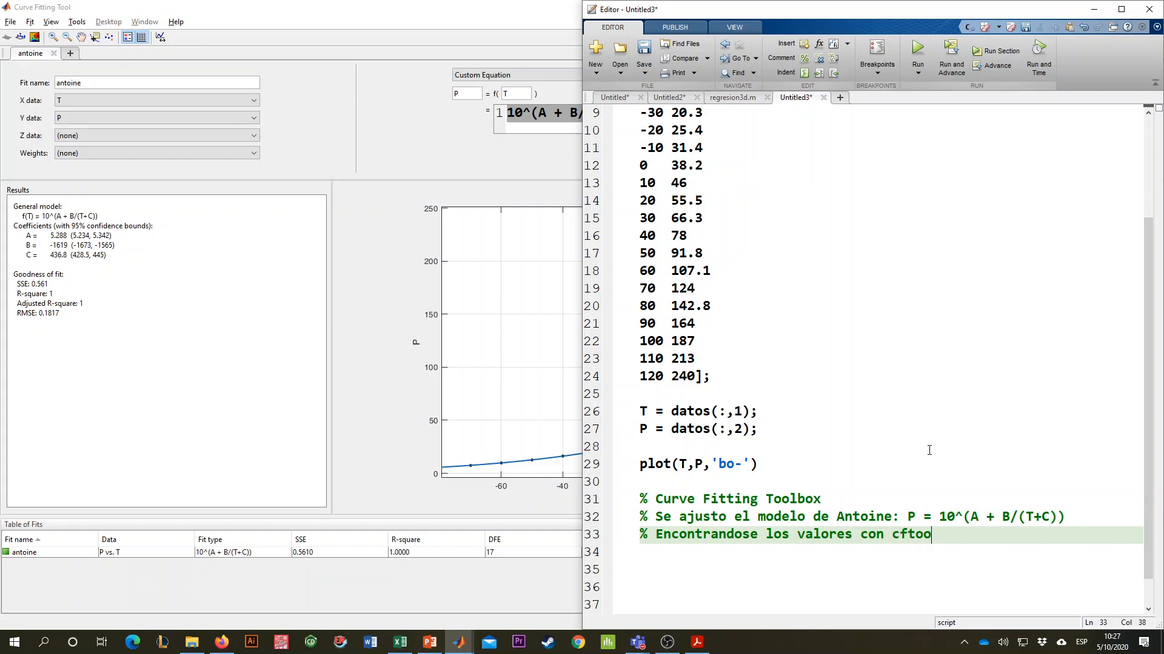
text(l:)
key(Return)
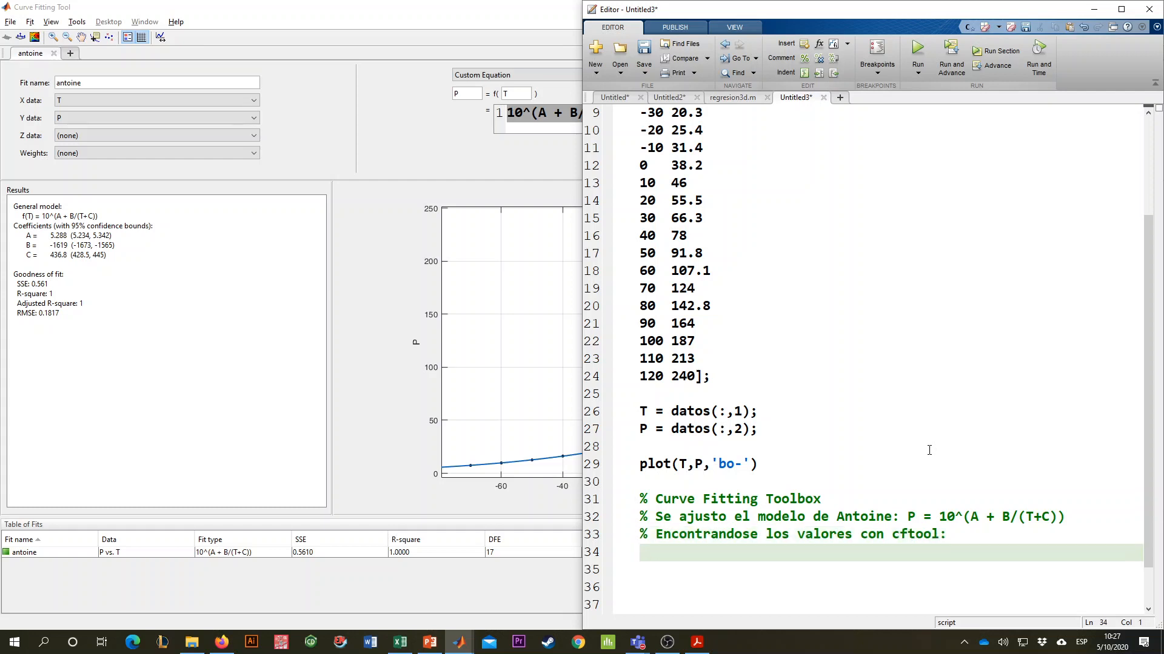
- Copy the fitted A, B and C coefficient lines from the Curve Fitting Tool results, paste them below the comment, and indent the A line
click(66, 279)
drag(27, 236, 114, 258)
key(ctrl+c)
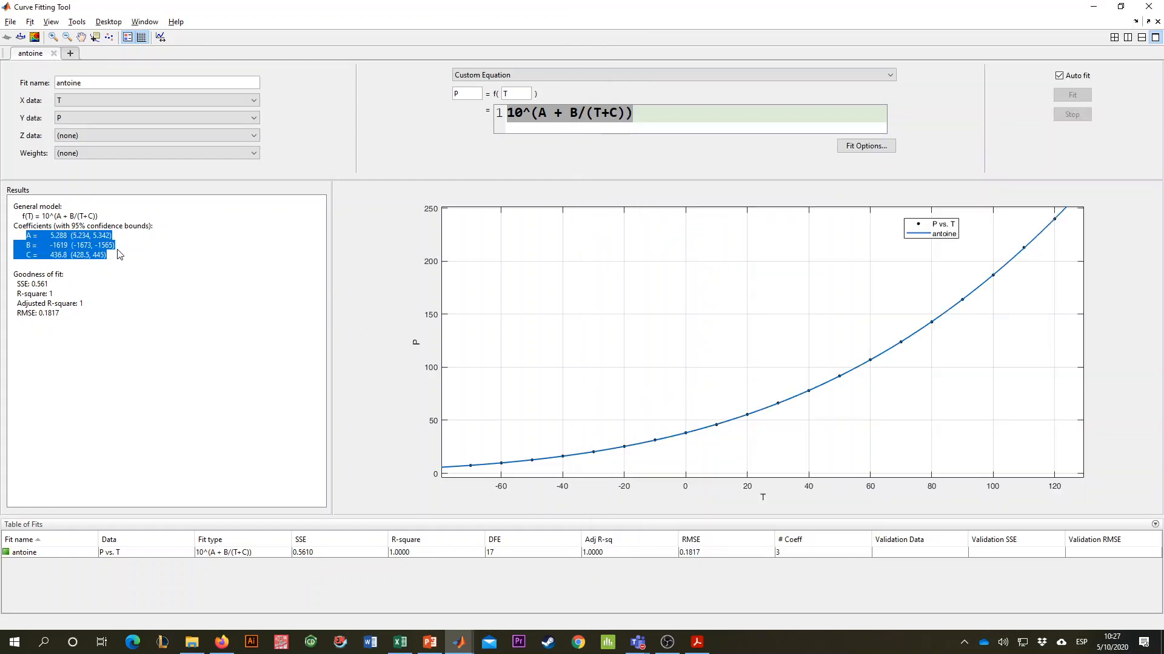
key(alt+Tab)
key(ctrl+v)
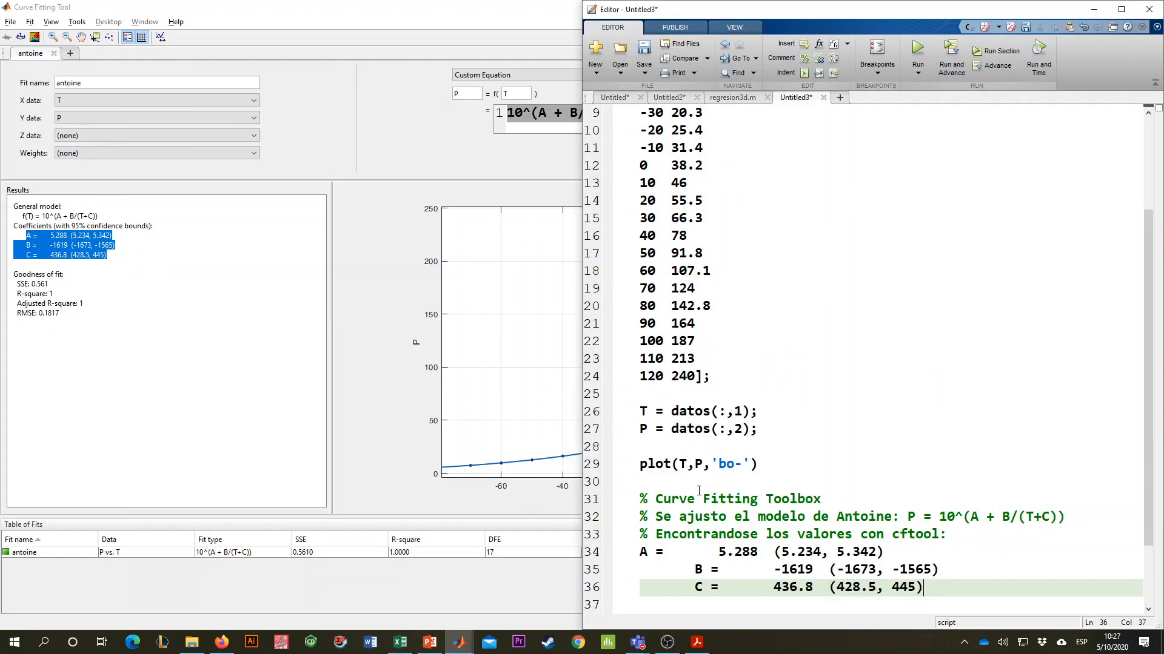
scroll(697, 496, down, 2)
click(641, 464)
key(Tab)
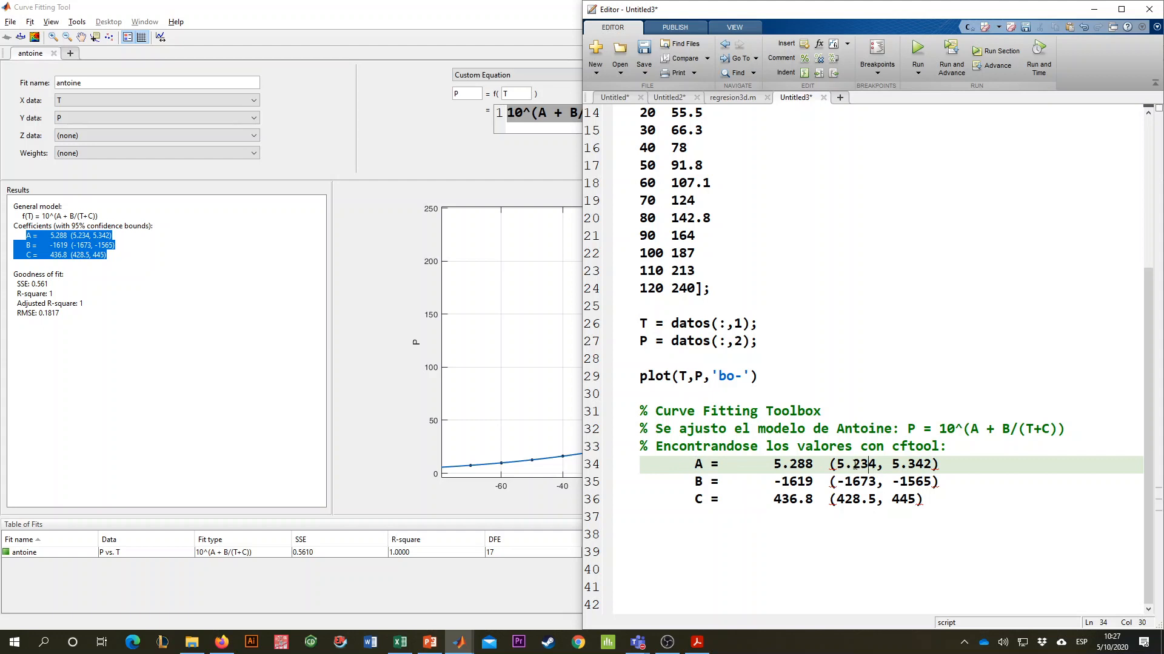
click(909, 485)
drag(837, 464, 932, 464)
click(781, 464)
- Copy the R-square and Adjusted R-square lines from the fit results, paste them below the coefficients, and comment out both lines
drag(83, 305, 15, 301)
key(ctrl+c)
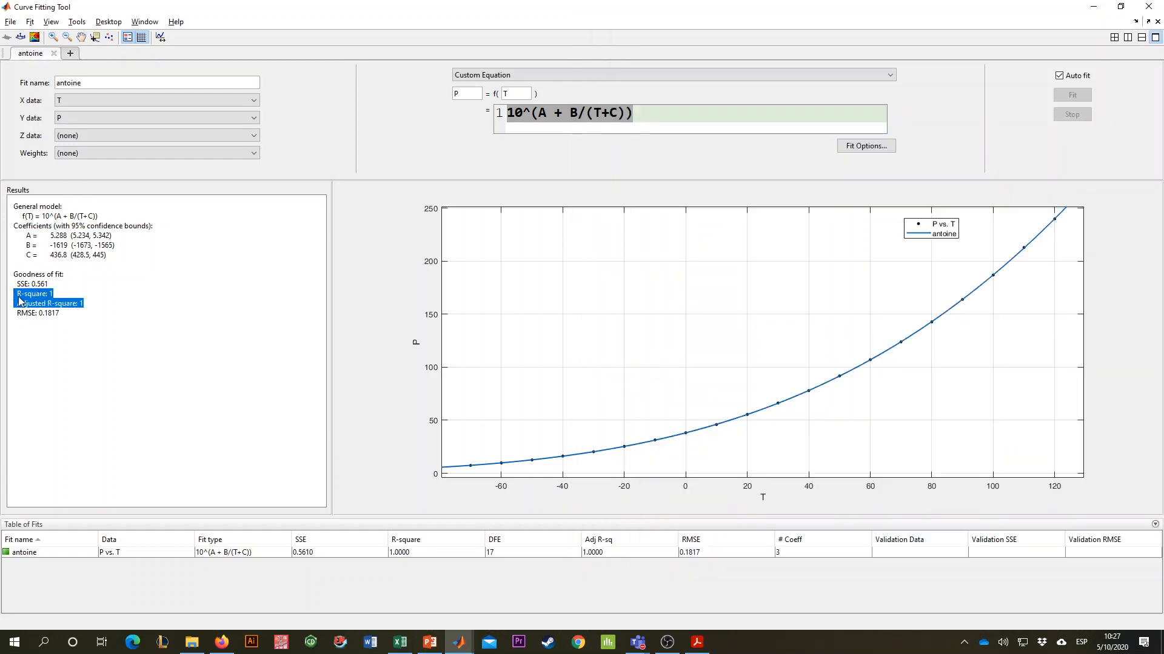
key(alt+Tab)
click(721, 539)
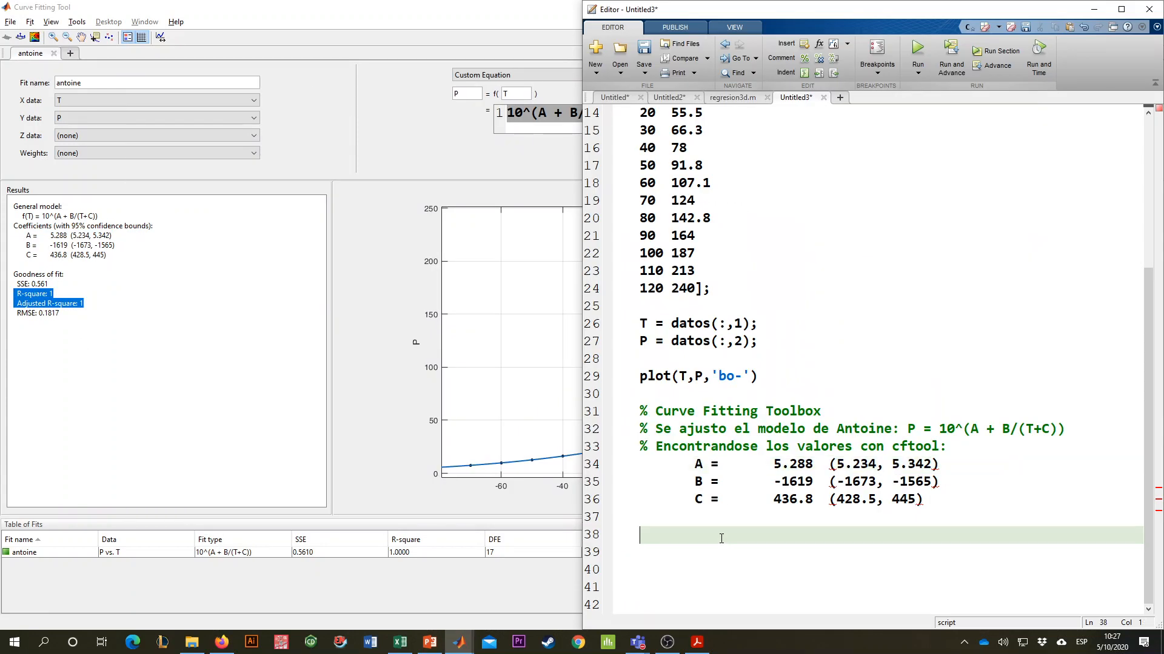
key(ctrl+v)
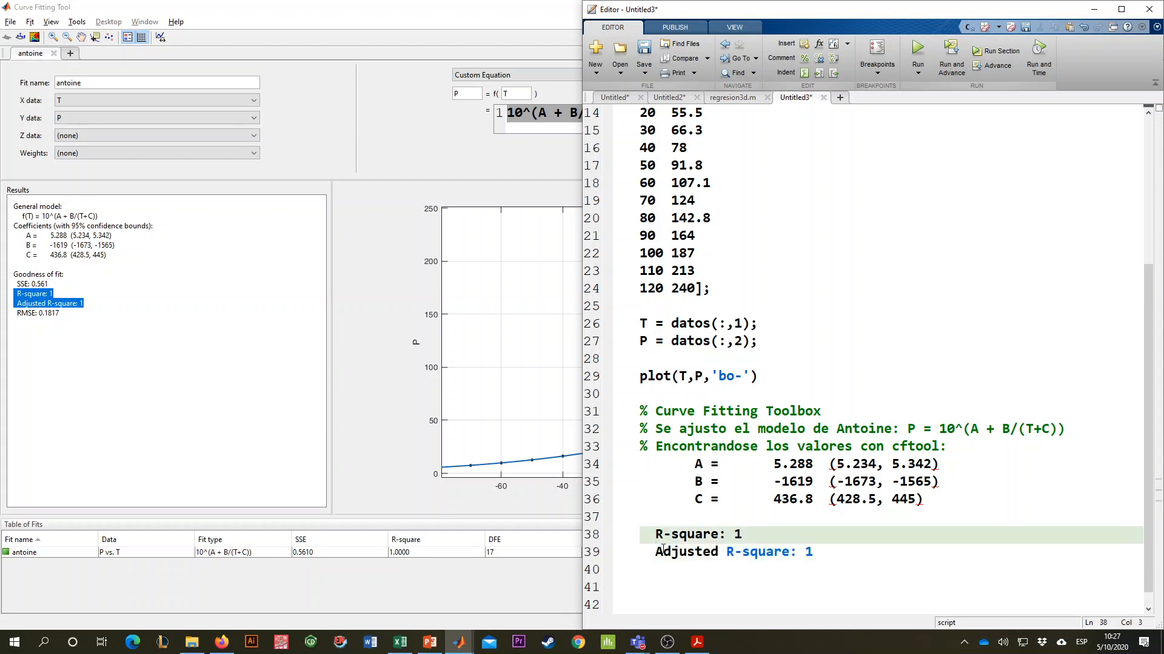
text(%)
click(655, 551)
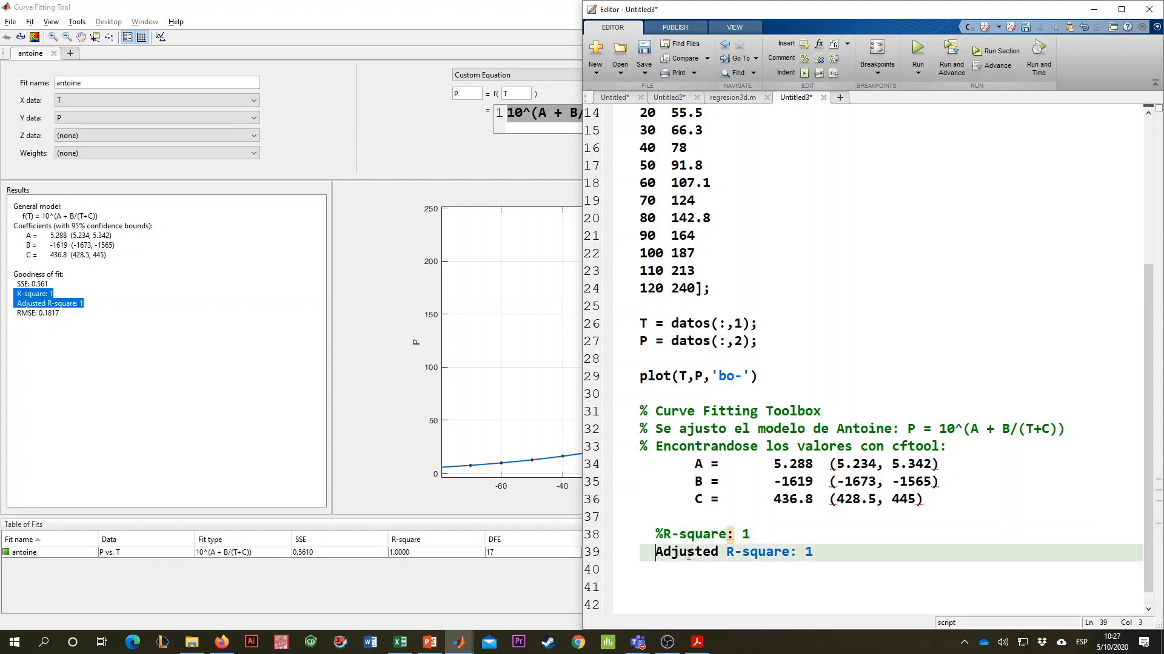
text(%)
- Replace the confidence bounds after the A, B and C values with semicolons
click(783, 514)
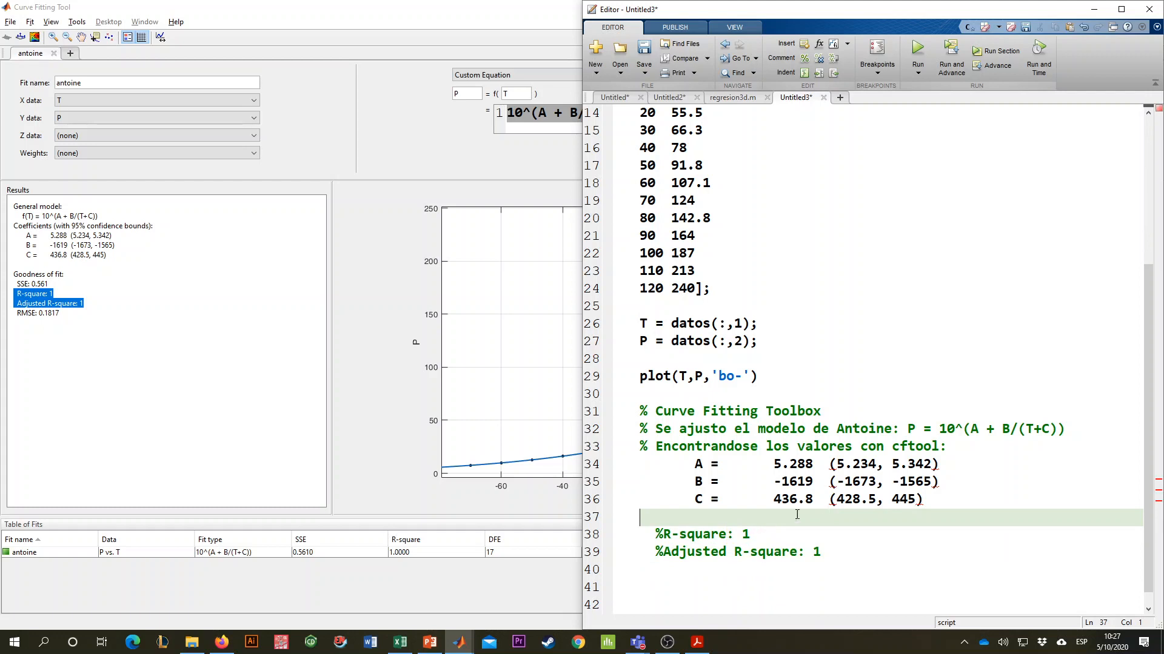
drag(829, 464, 939, 464)
key(Delete)
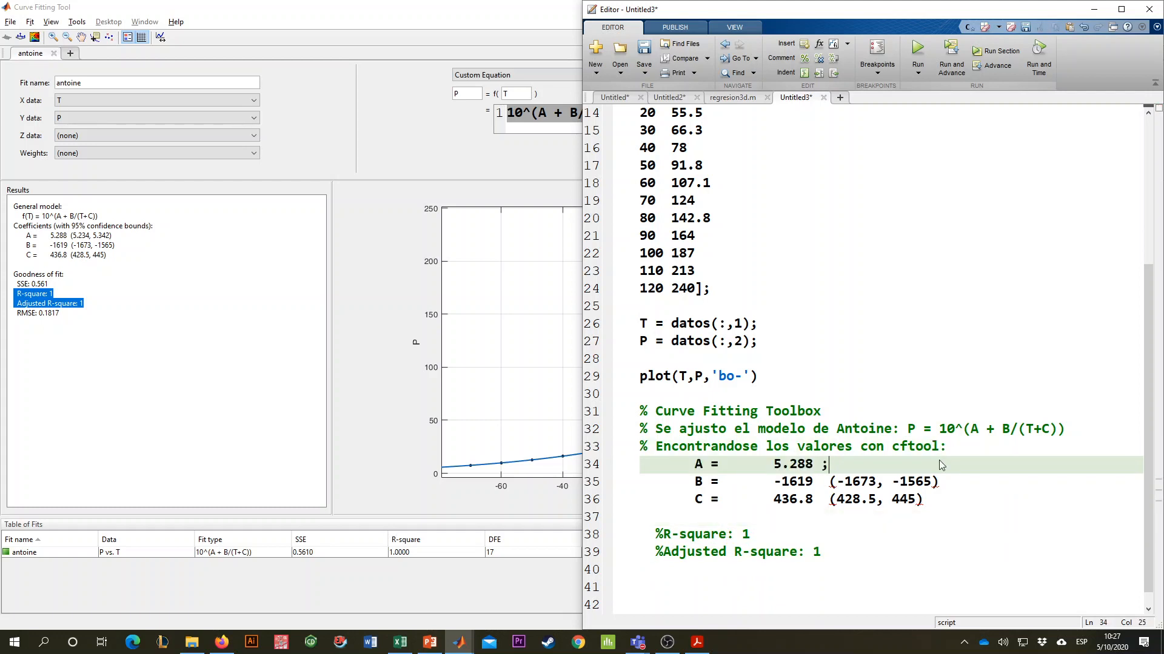
drag(831, 482, 943, 481)
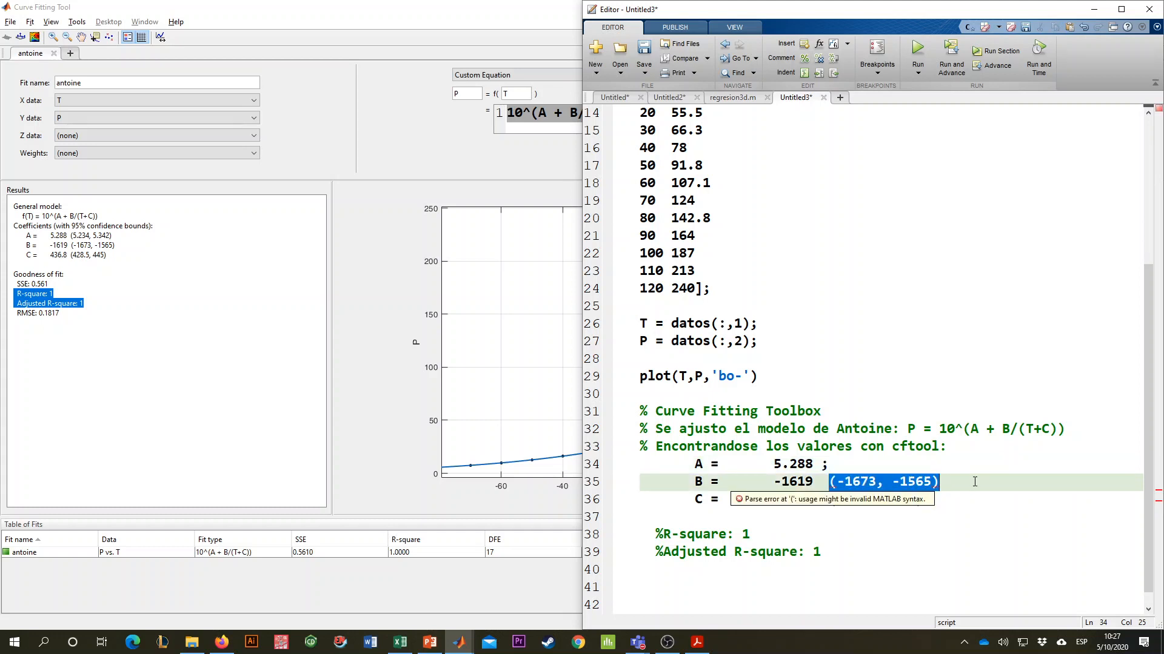
key(Delete)
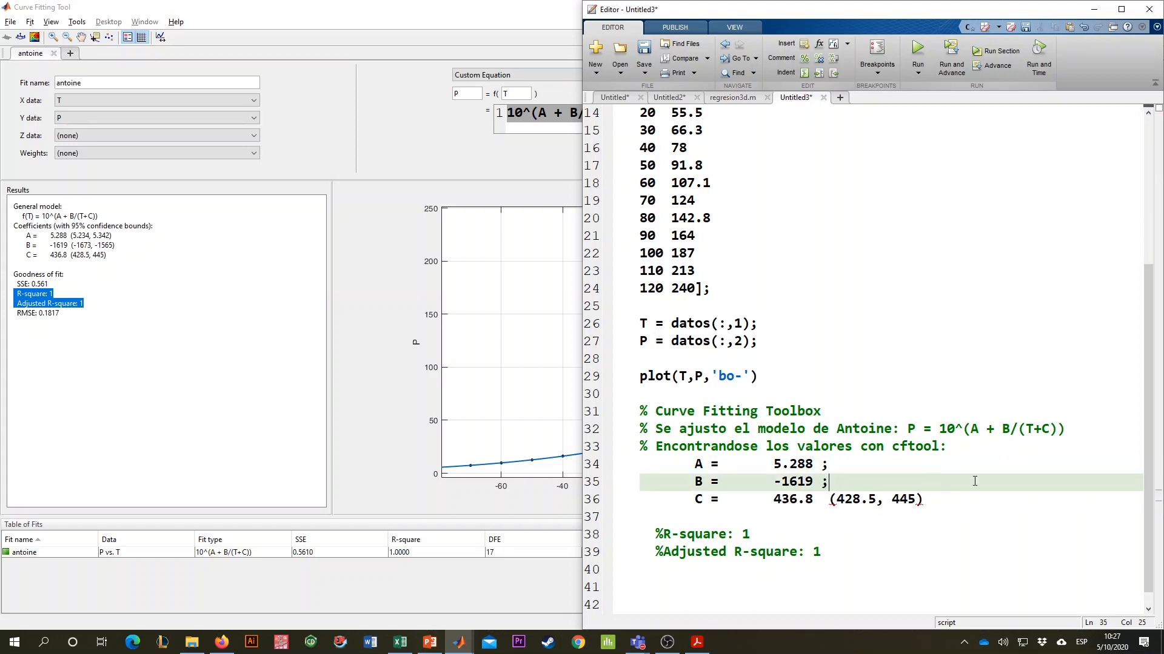
drag(829, 499, 936, 500)
key(Delete)
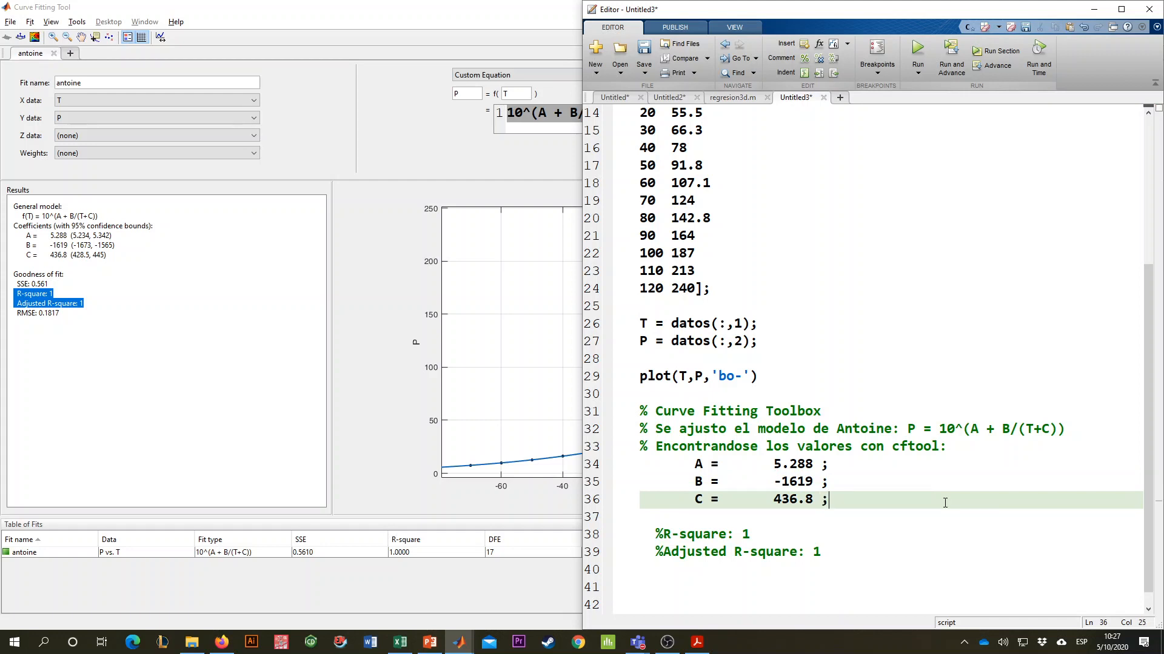
- Begin the line "logP = log" below the R-square comments in the script
click(460, 136)
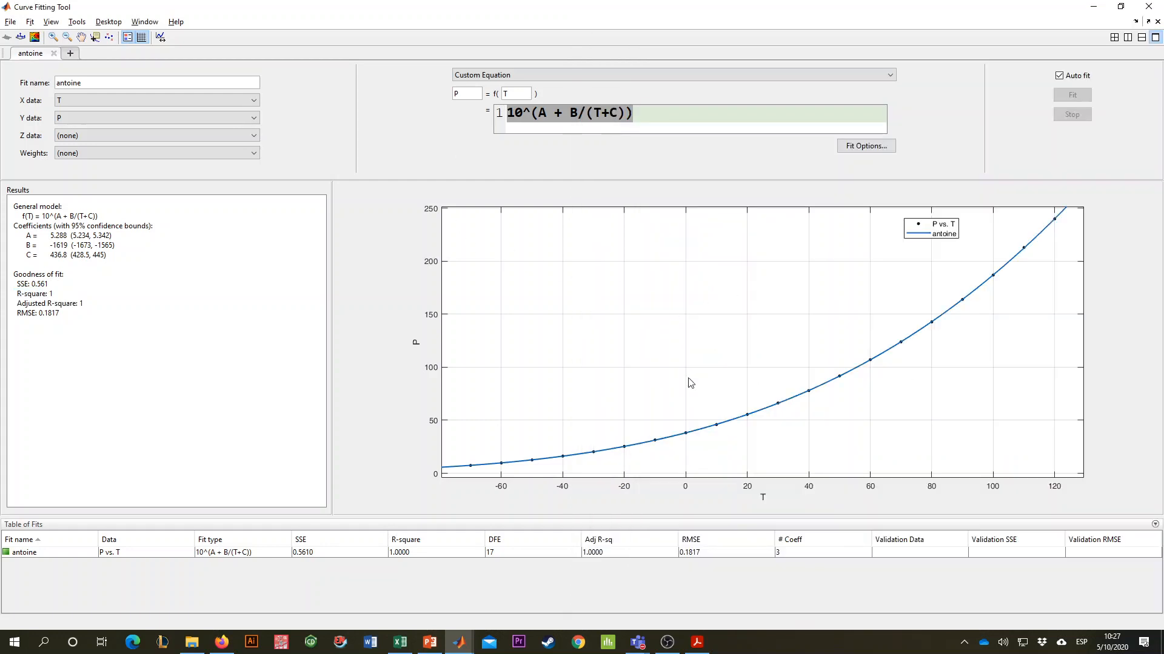
key(alt+Tab)
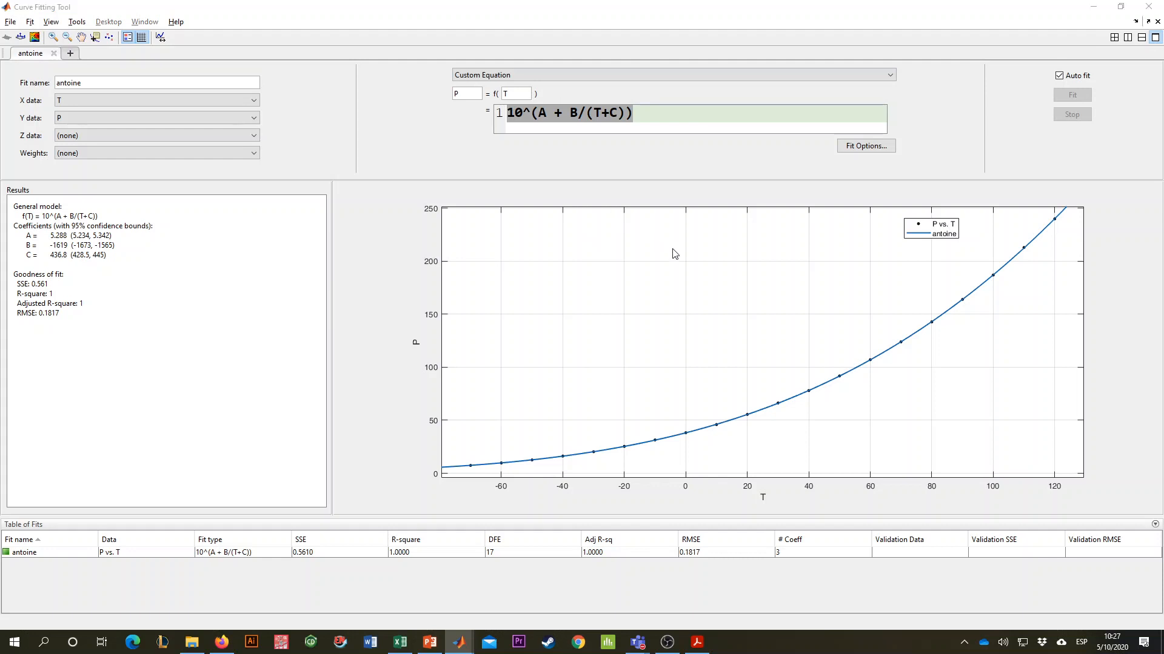
scroll(743, 310, down, 1)
click(686, 576)
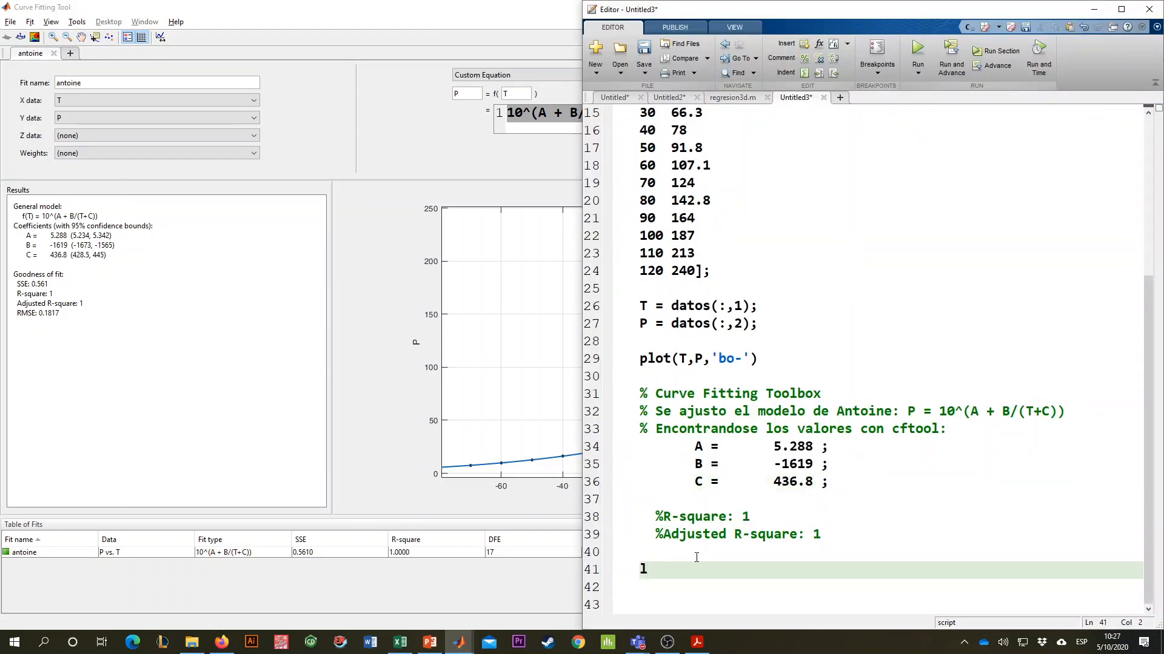
text(logP = log)
- Examine the linearised Antoine equation in the PDF solution in Acrobat Reader, and return to the MATLAB Editor
click(479, 169)
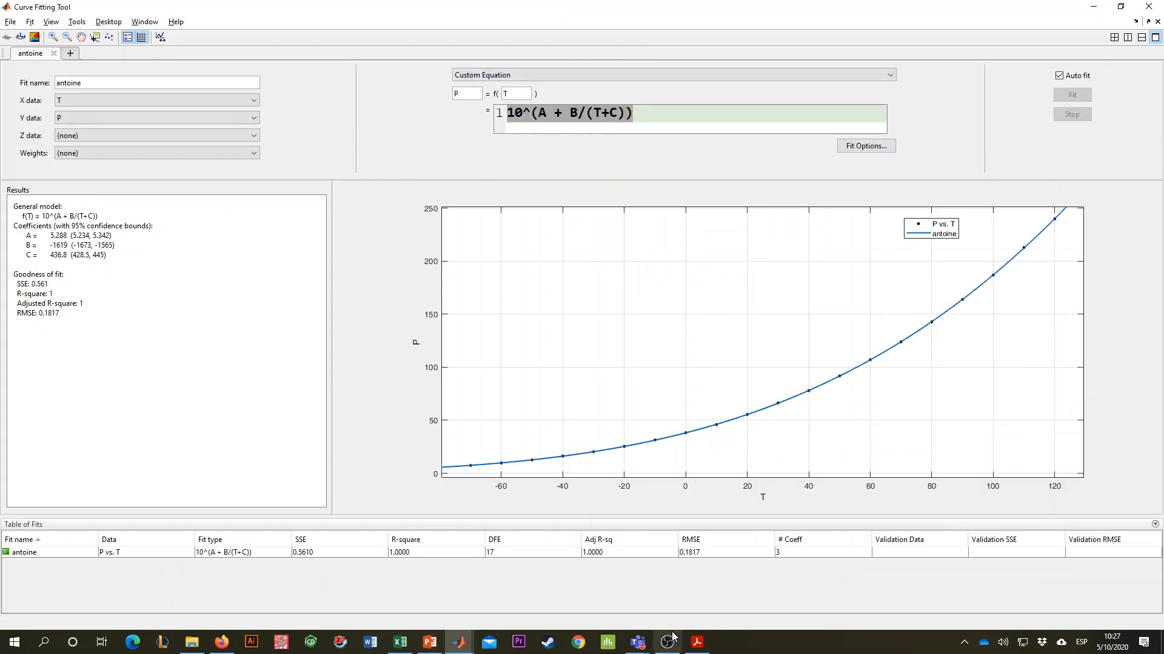
click(698, 641)
scroll(384, 332, up, 10)
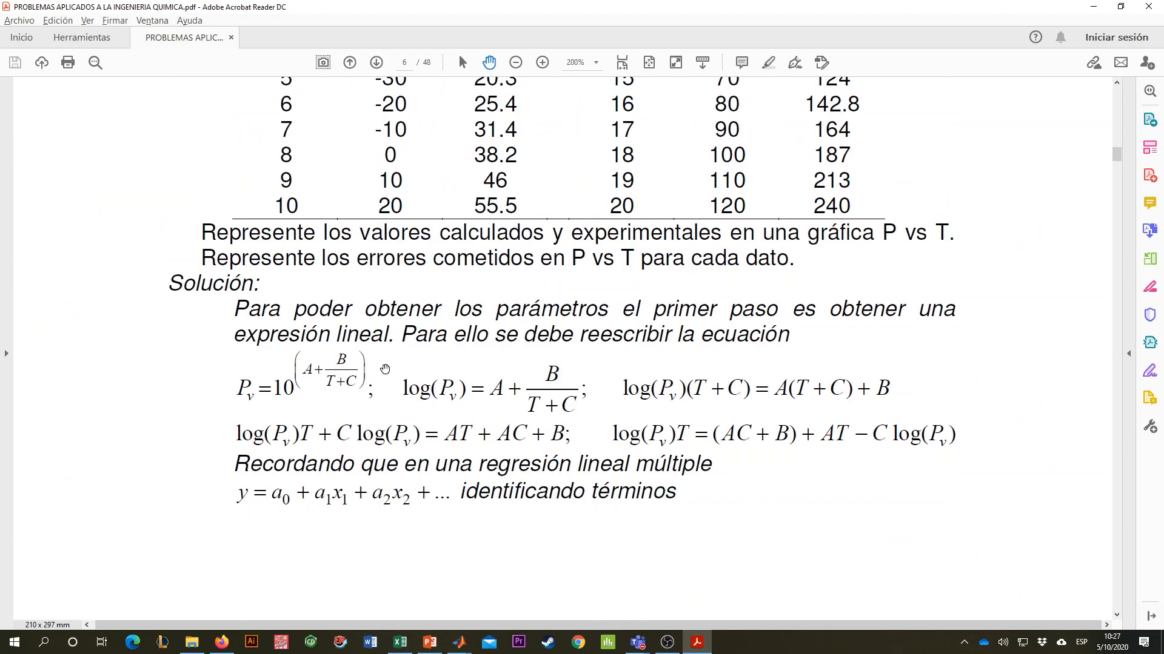
scroll(339, 460, down, 2)
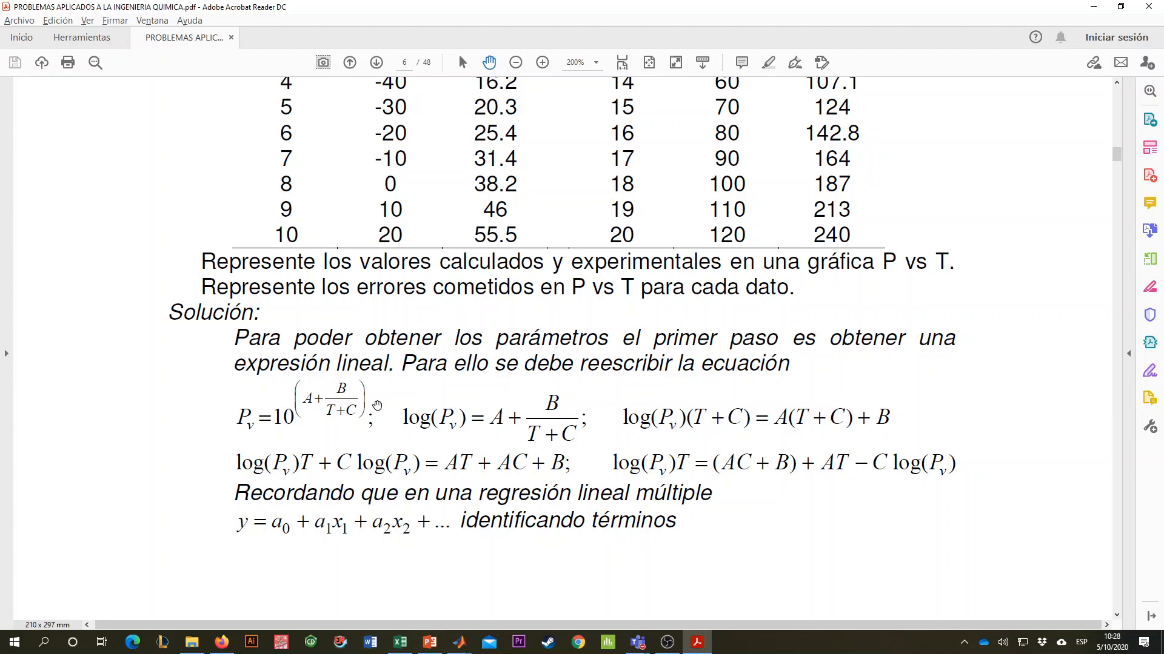
key(alt+Tab)
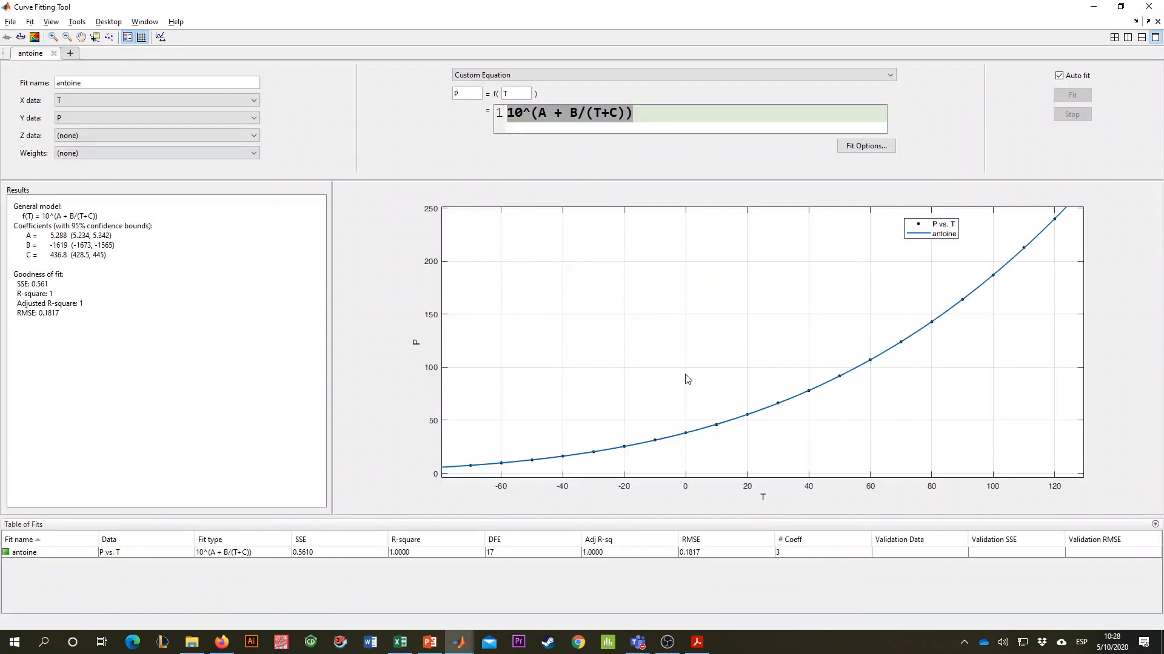
key(alt+Tab)
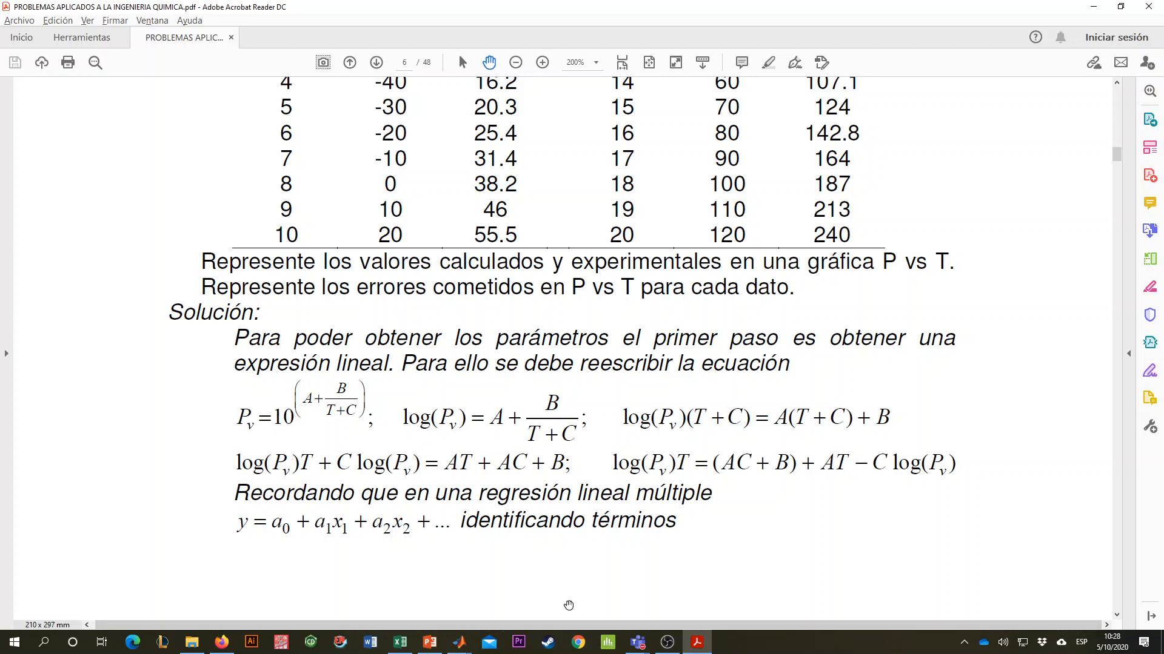
click(705, 647)
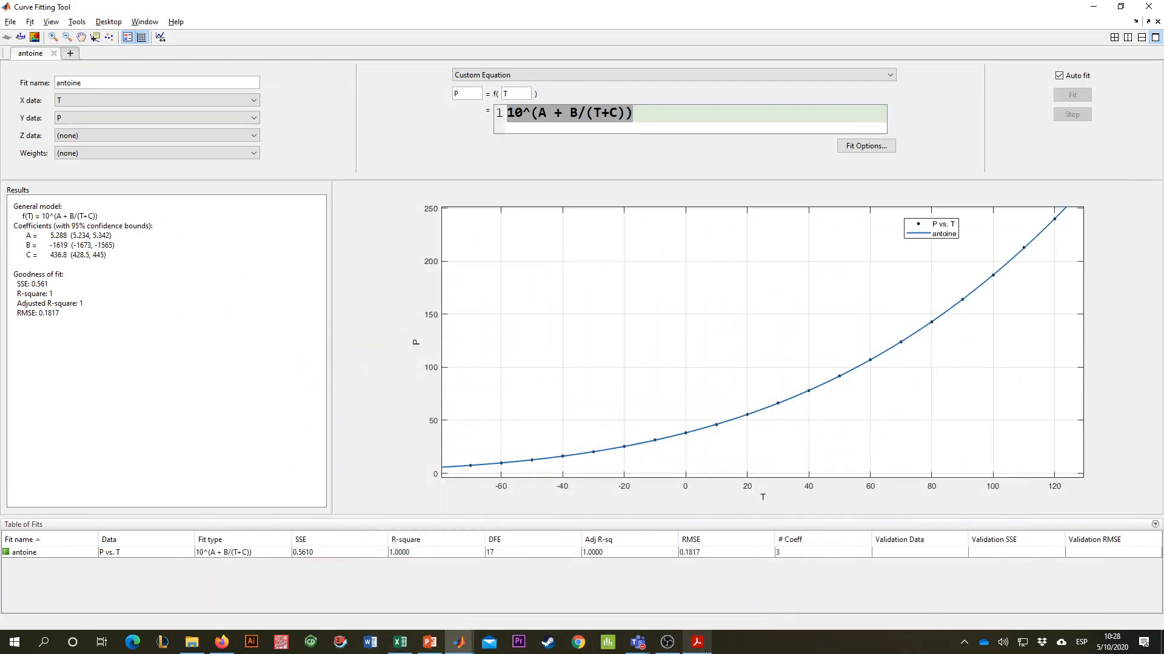
click(698, 643)
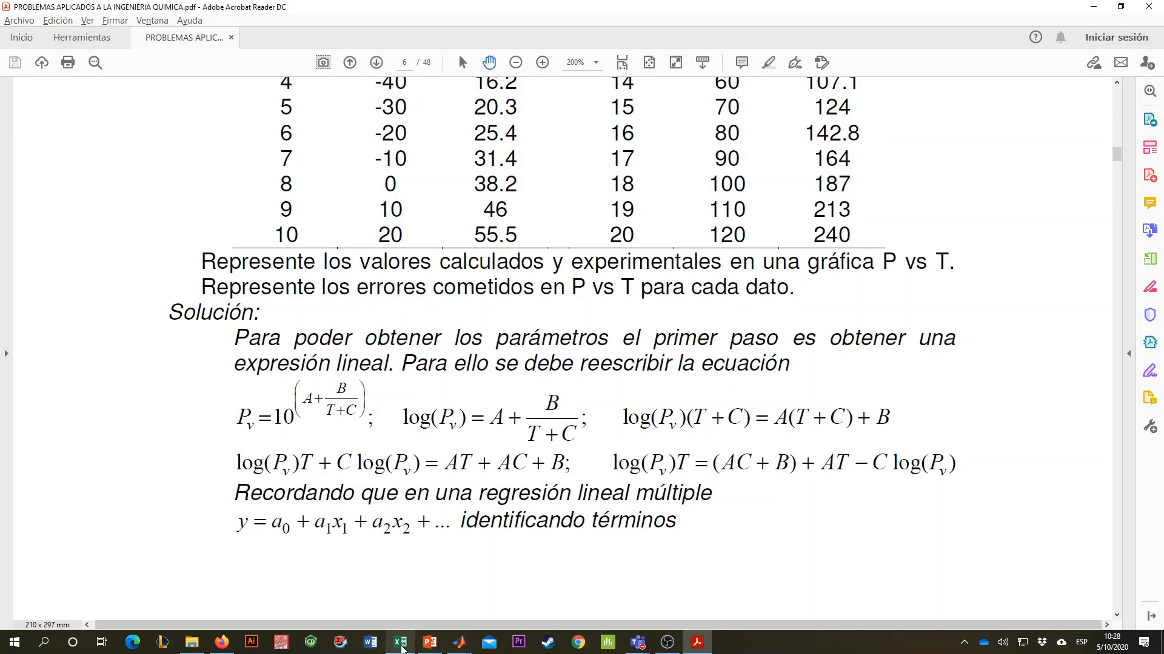
click(459, 645)
click(536, 592)
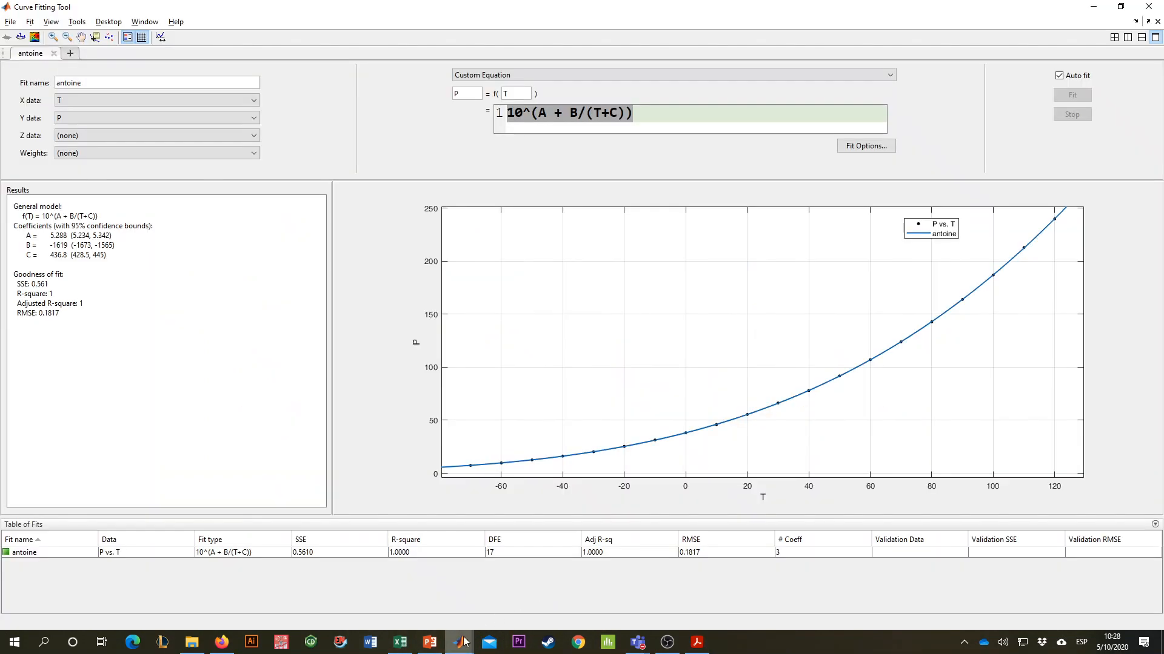
click(459, 644)
click(457, 609)
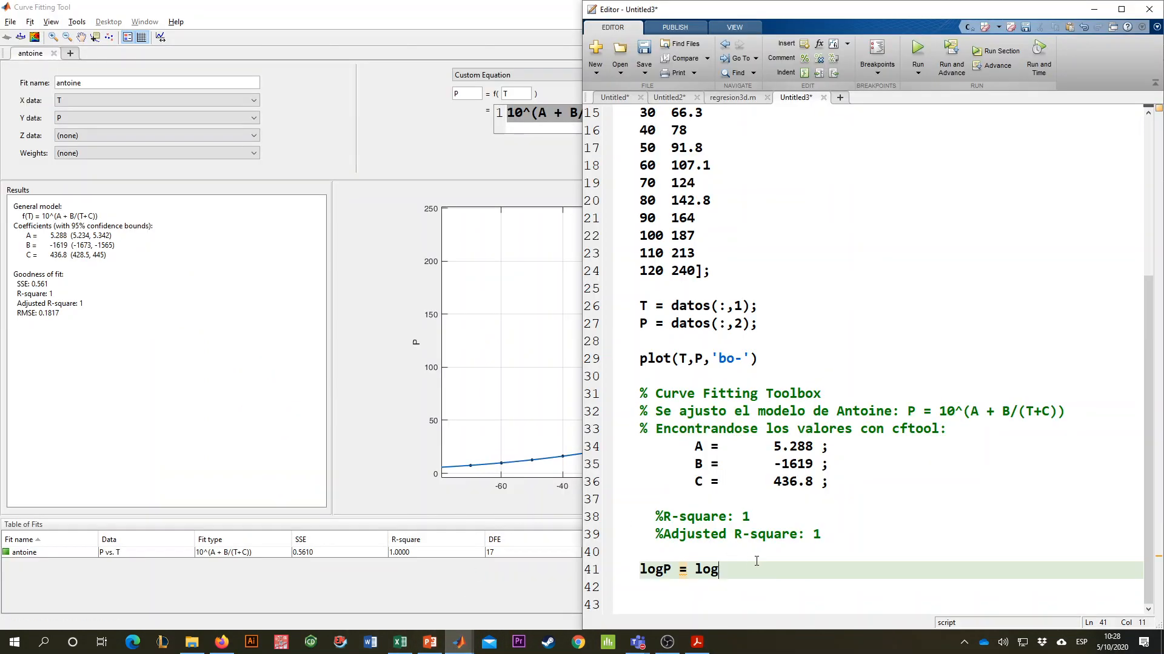
- Complete the logP assignment as "logP = log10(P);" and add blank lines after it
text(10(P);)
key(Return)
key(Return)
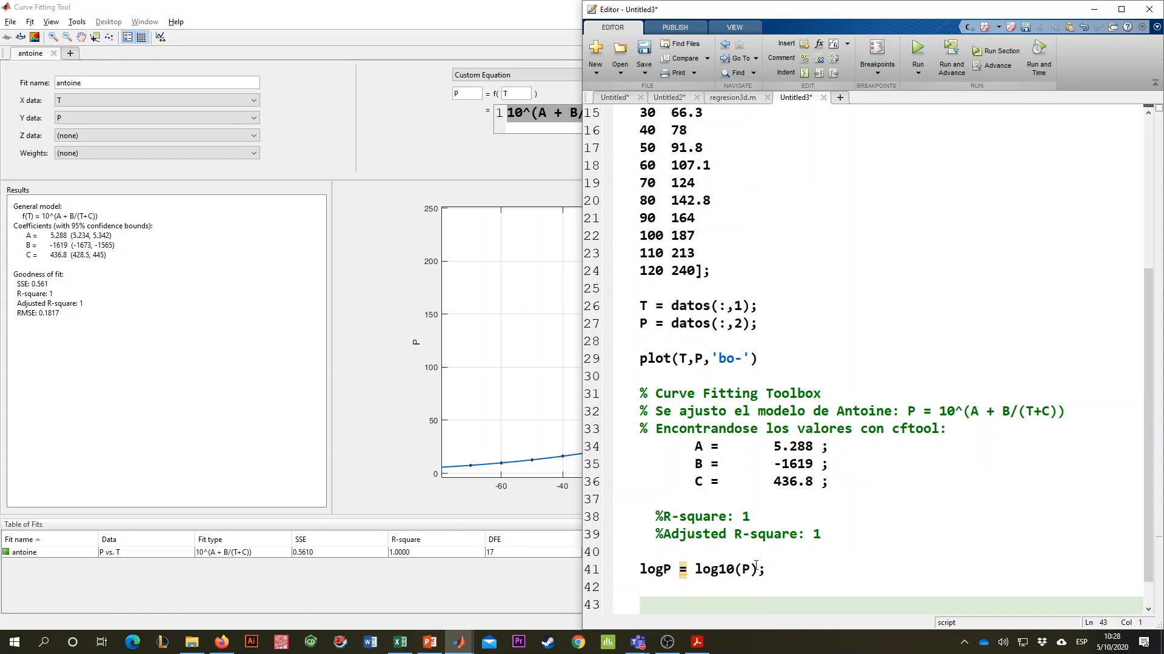
- Run the current script section to compute logP, and close the resulting figure
scroll(698, 572, down, 1)
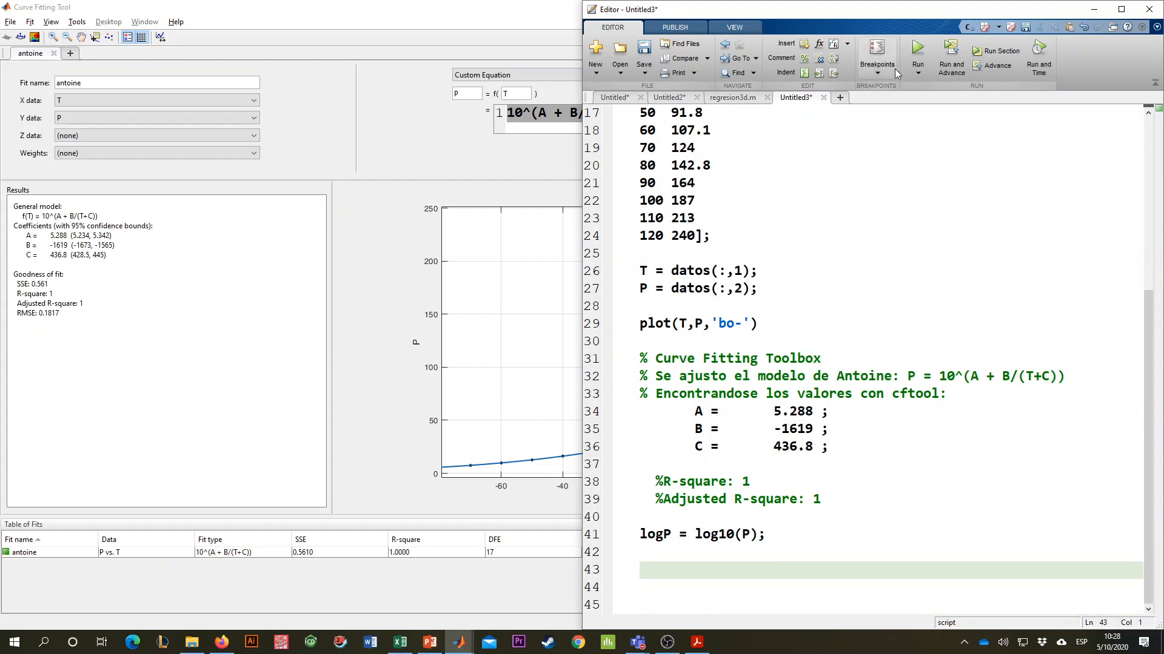
click(997, 51)
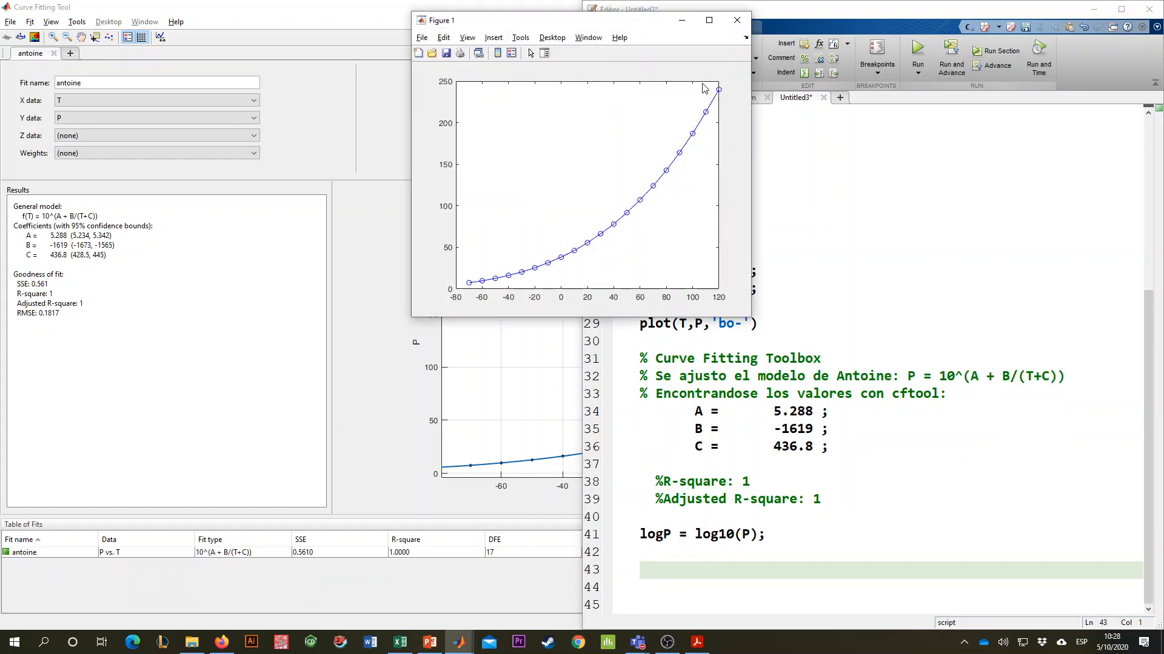
click(737, 20)
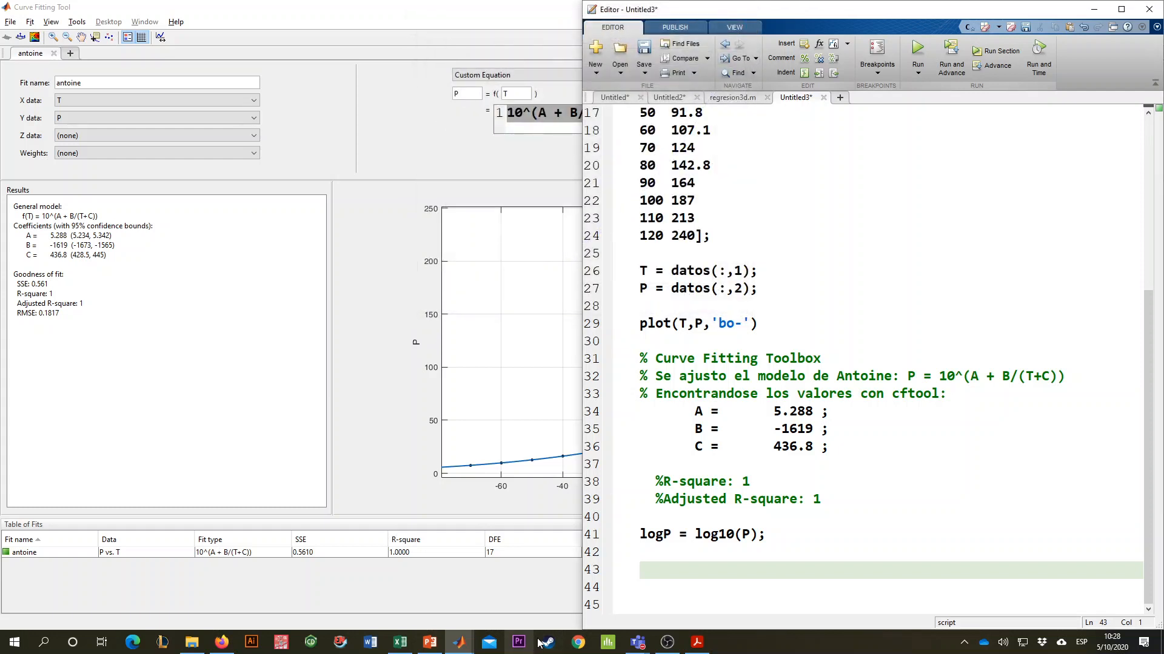
- Add "plot(T,logP)" directly below the logP assignment
click(677, 548)
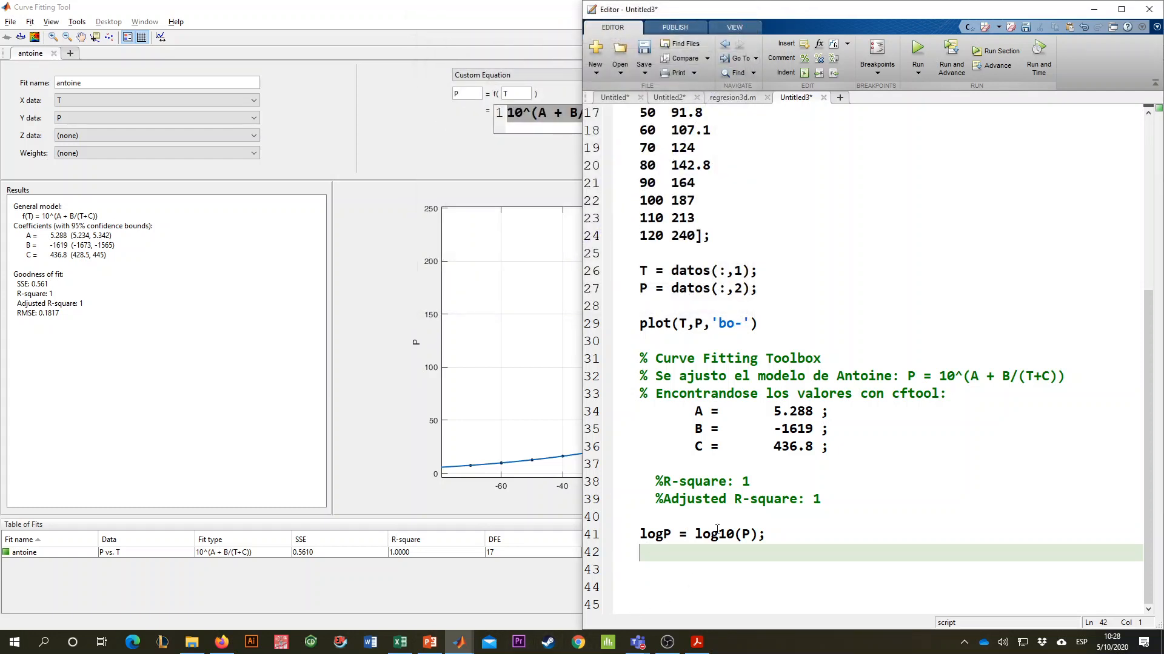
text(plot()
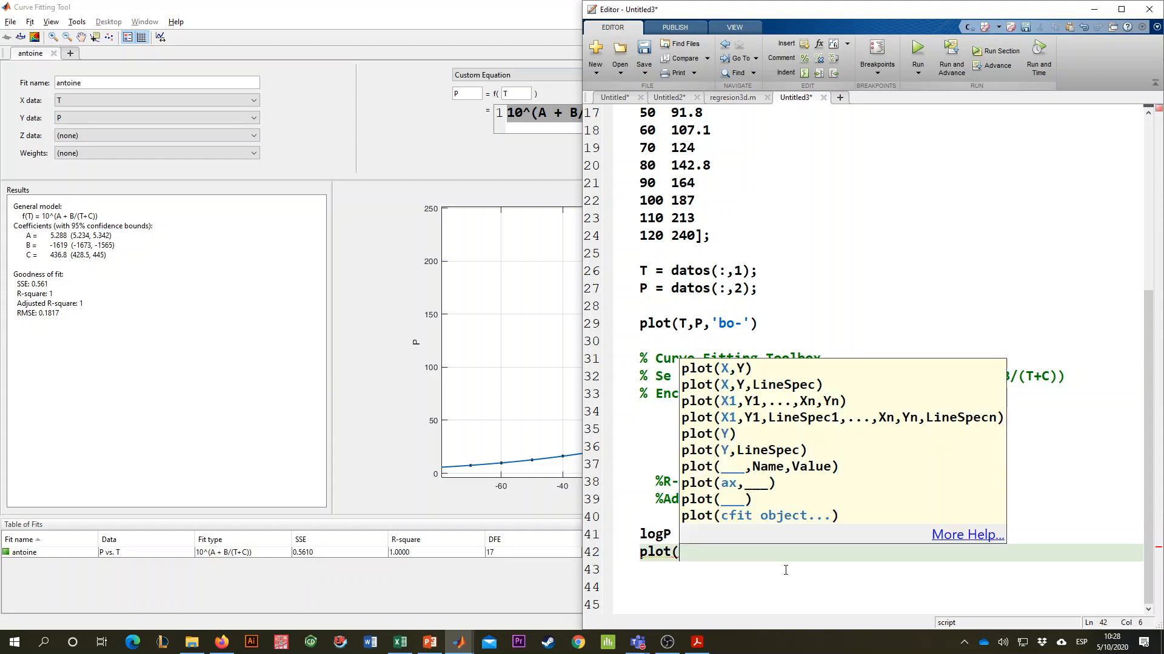
text(T,lop)
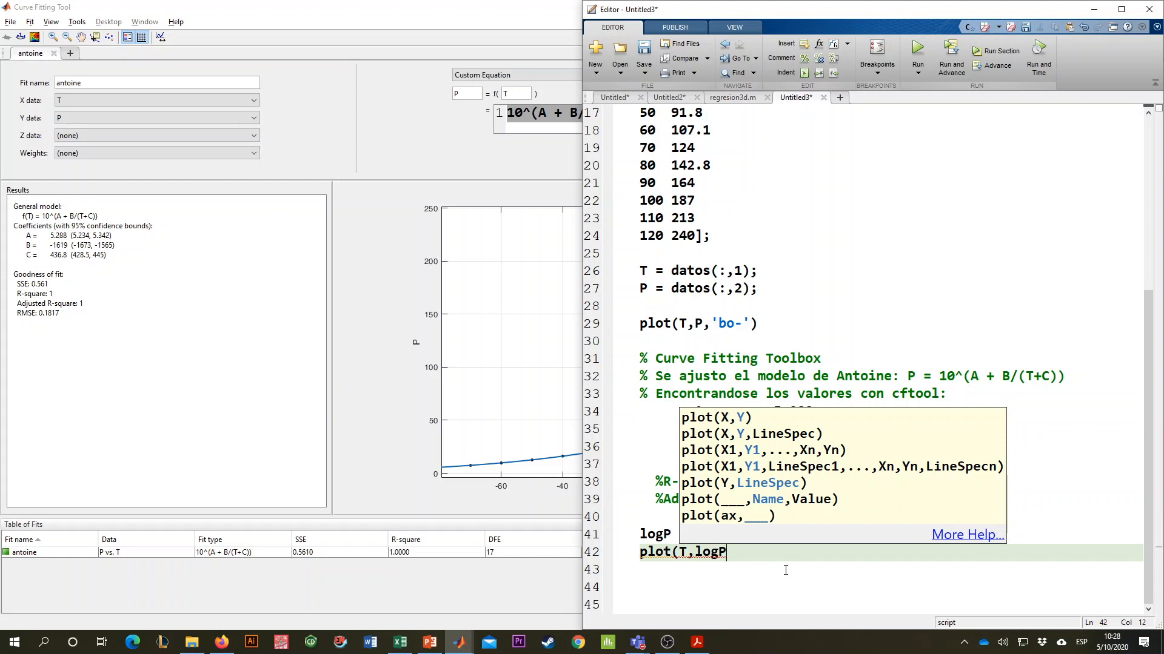
text(P=)
key(BackSpace)
text())
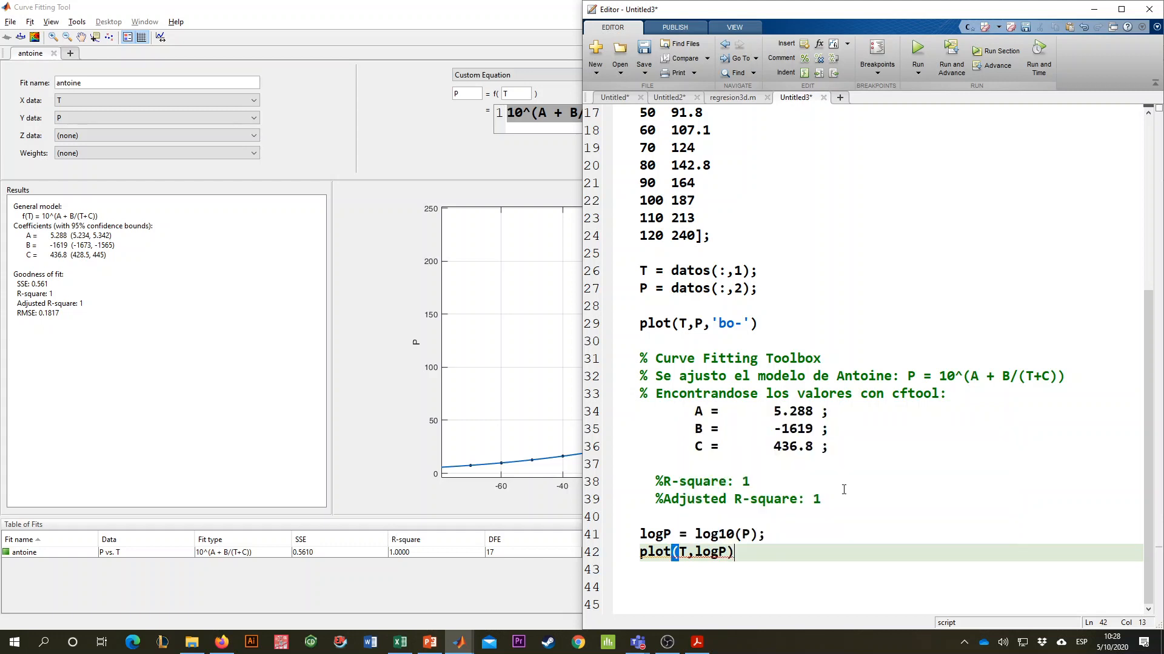
- Run the current script section to plot logP against T, and close the resulting figure
click(995, 51)
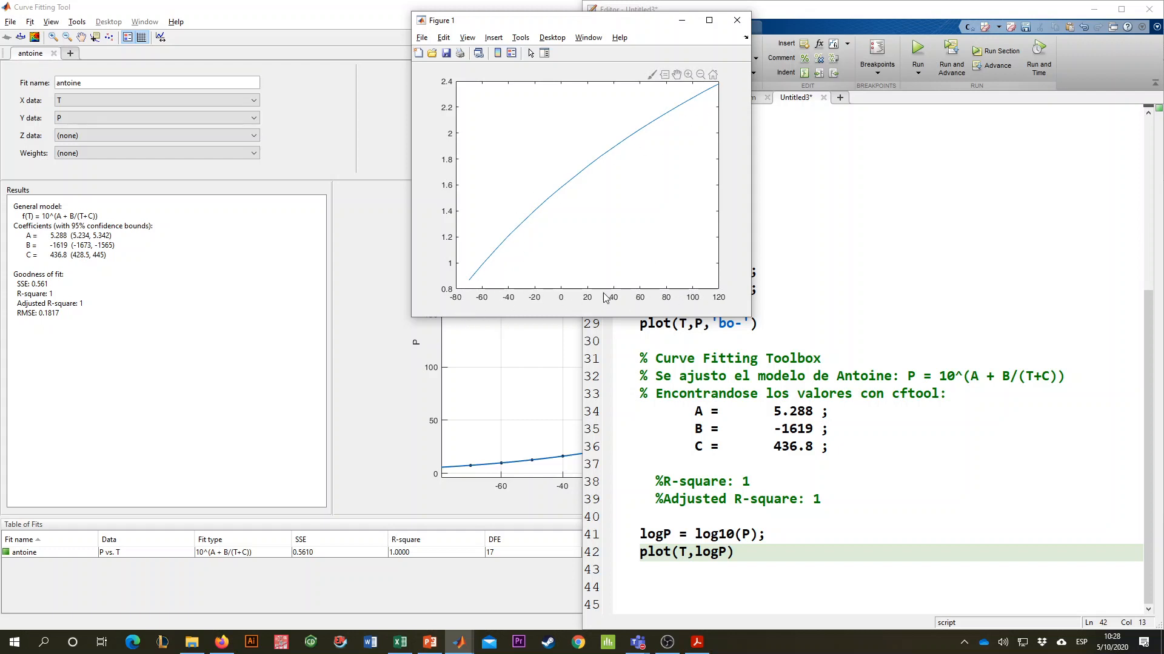
click(737, 20)
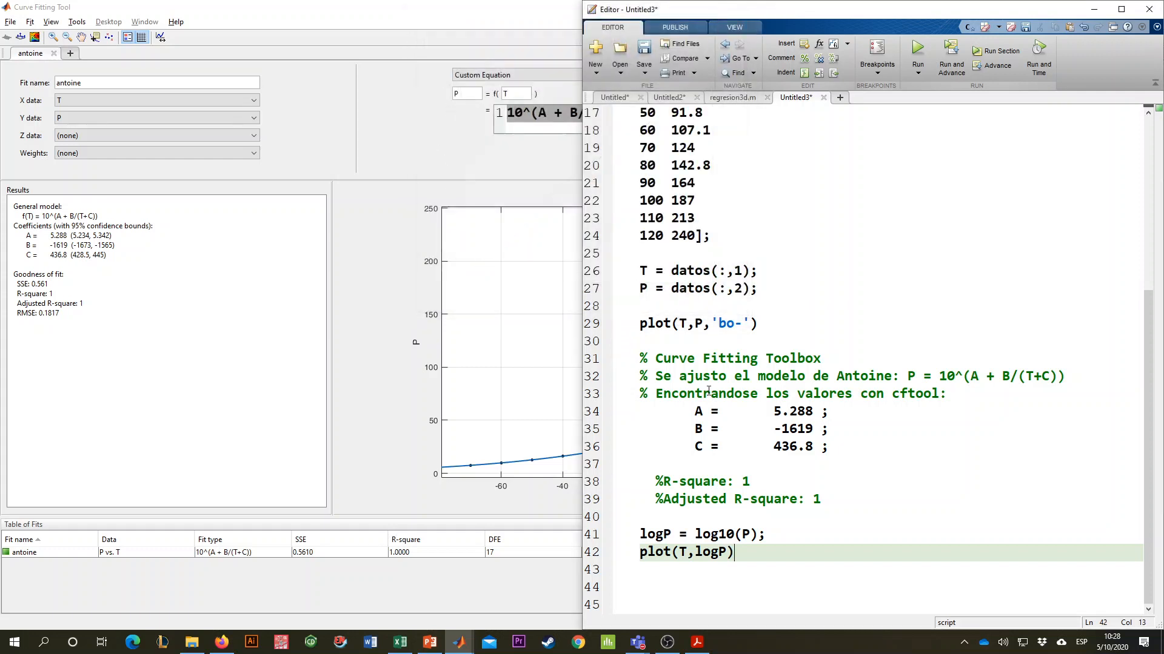
- Run cftool from the MATLAB Command Window and set the antoine fit's Y data to logP
click(461, 643)
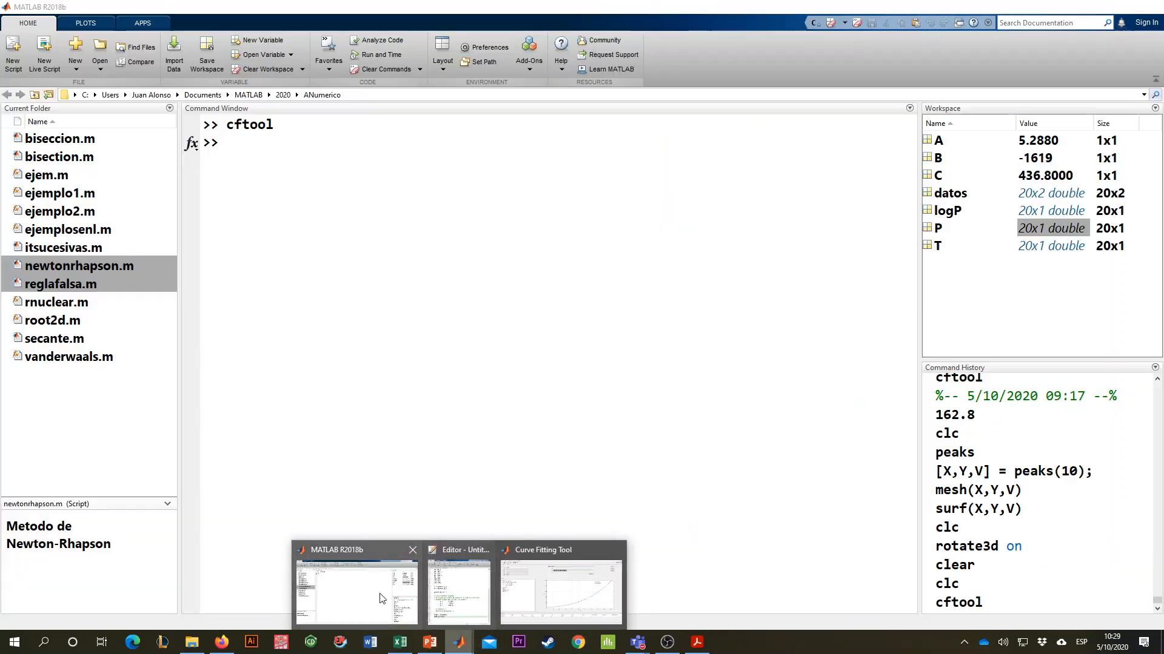
click(382, 599)
text(cft)
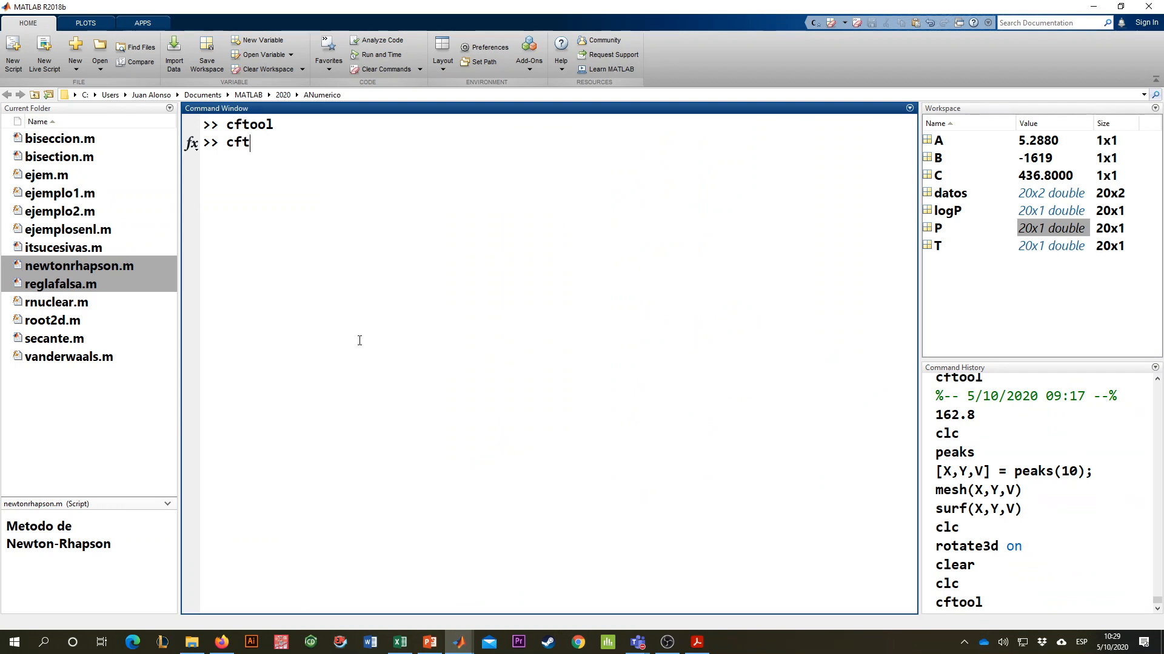
text(ool)
key(Return)
click(641, 116)
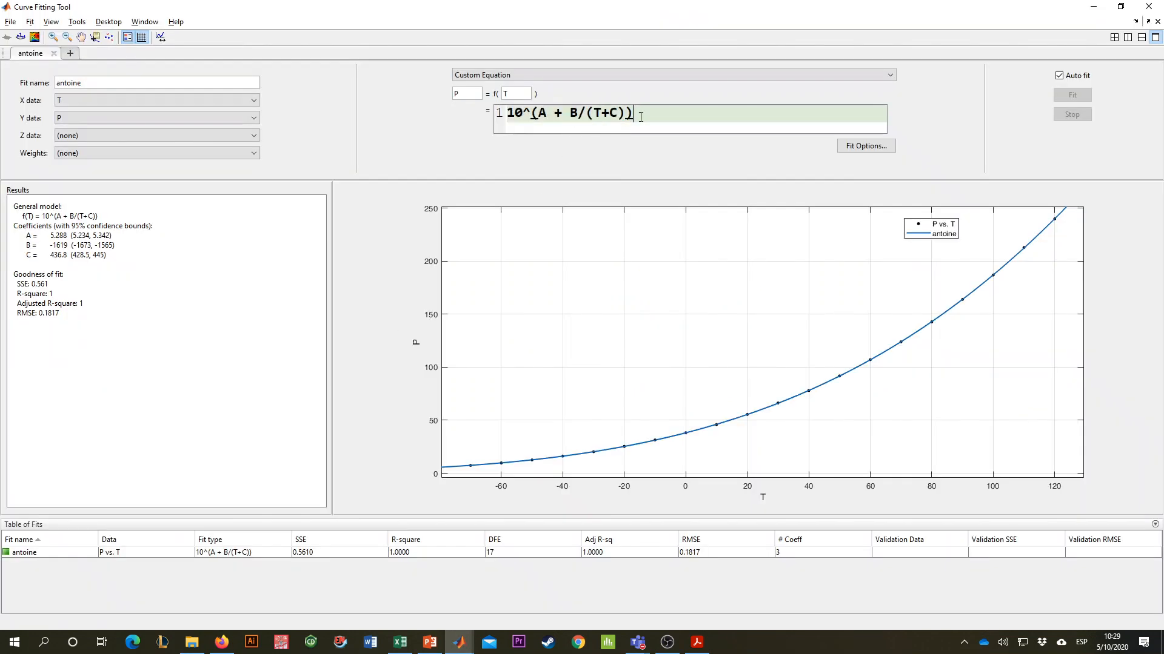
click(163, 114)
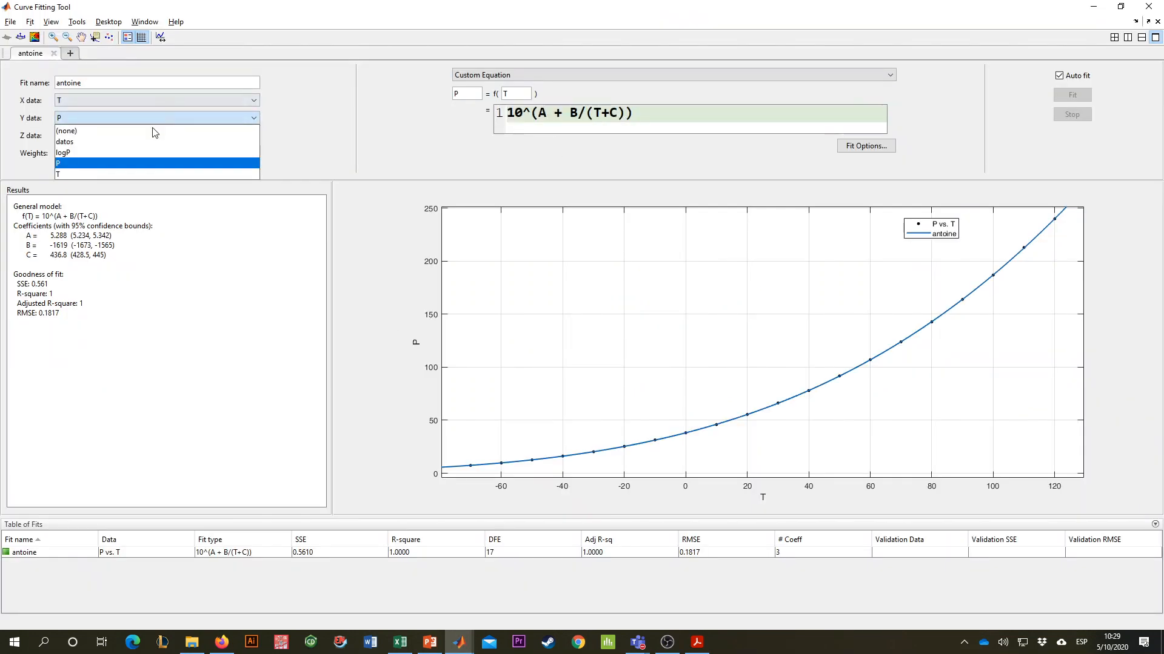
click(70, 152)
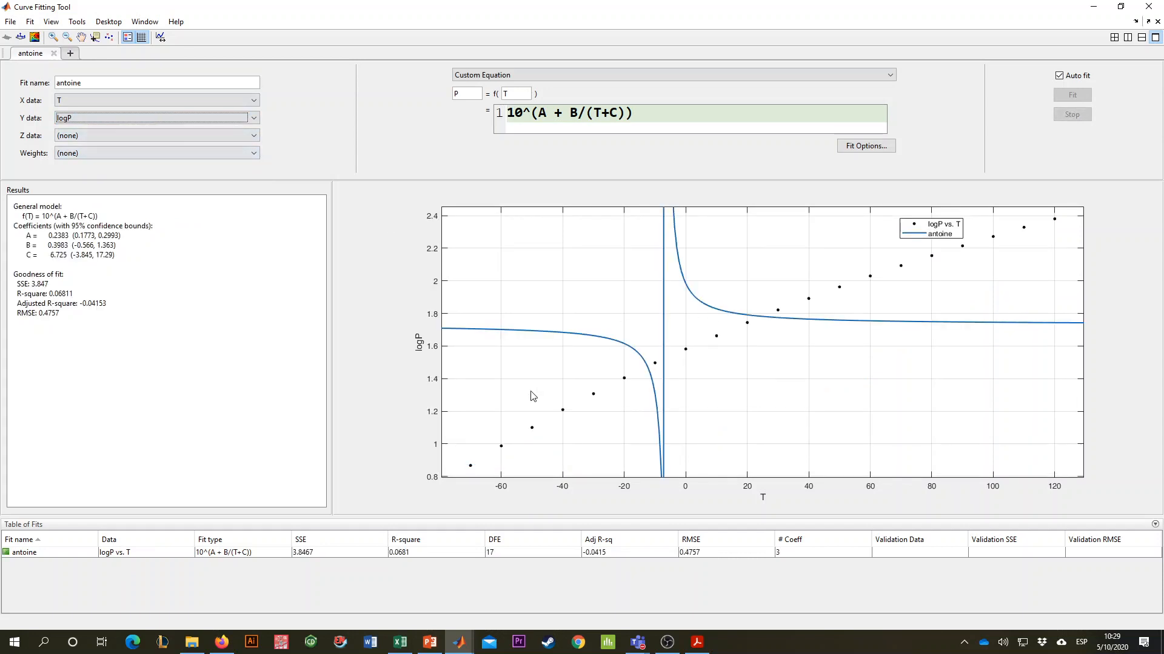
- Change the custom equation of the antoine fit to the linearised form "A + B/(T+C)"
click(642, 118)
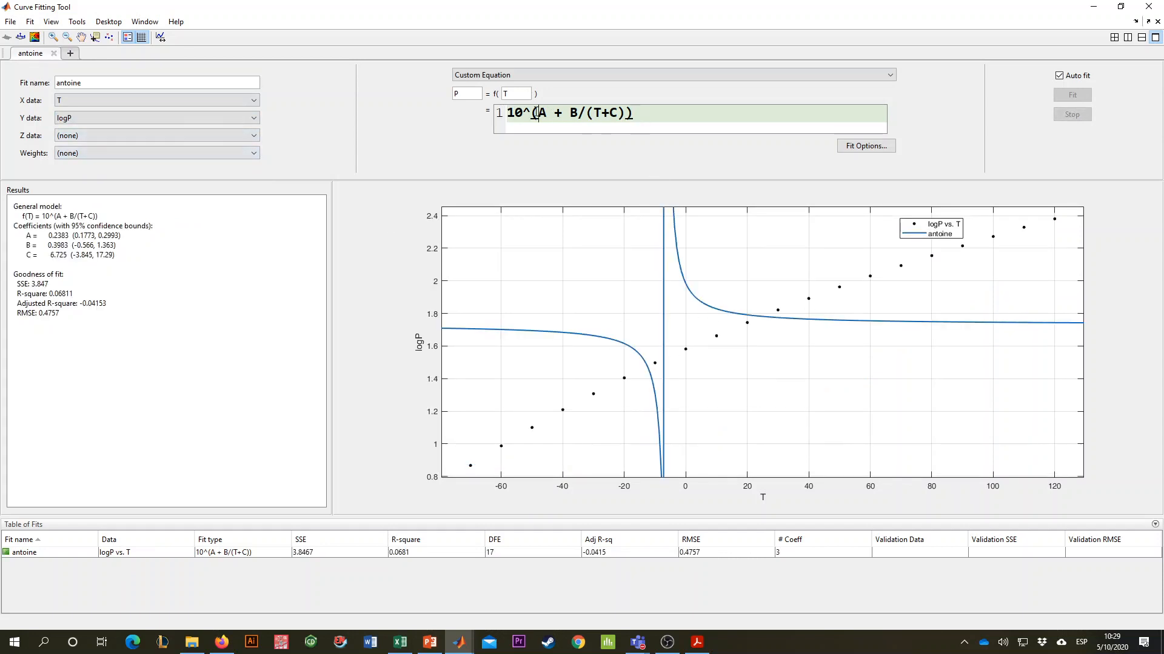
drag(536, 113, 427, 121)
key(BackSpace)
key(End)
key(BackSpace)
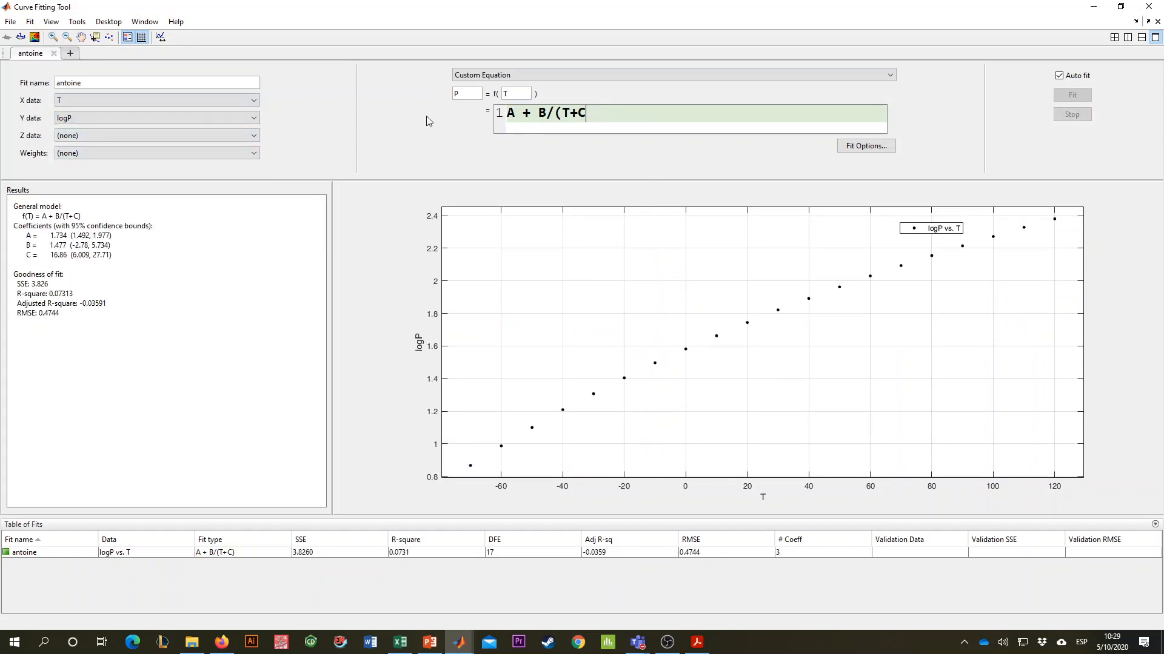
key(BackSpace)
text())
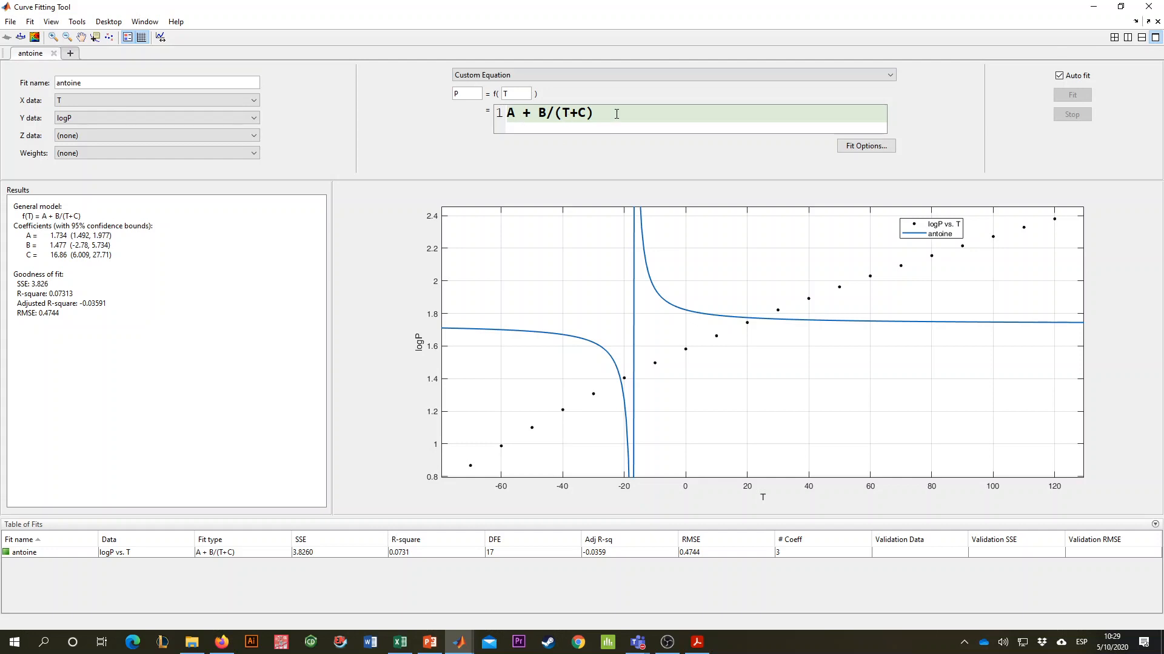
- Open the fit options of the antoine fit and set the start point of coefficient B to -5
click(858, 145)
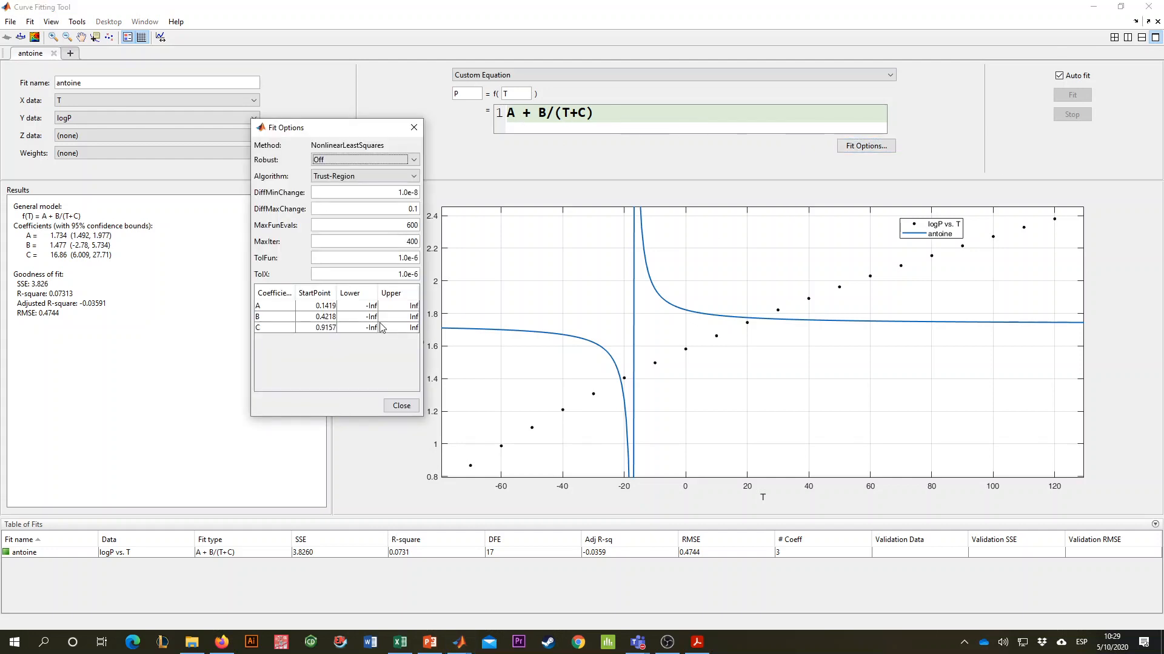
click(325, 316)
double_click(309, 314)
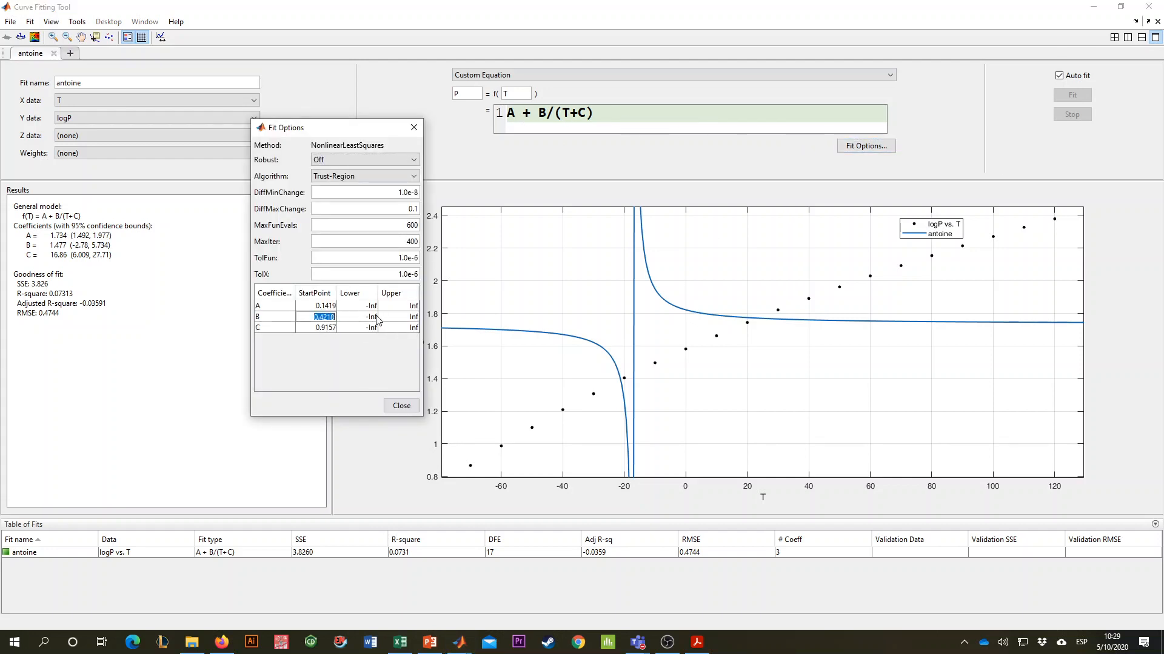
text(-5)
key(Return)
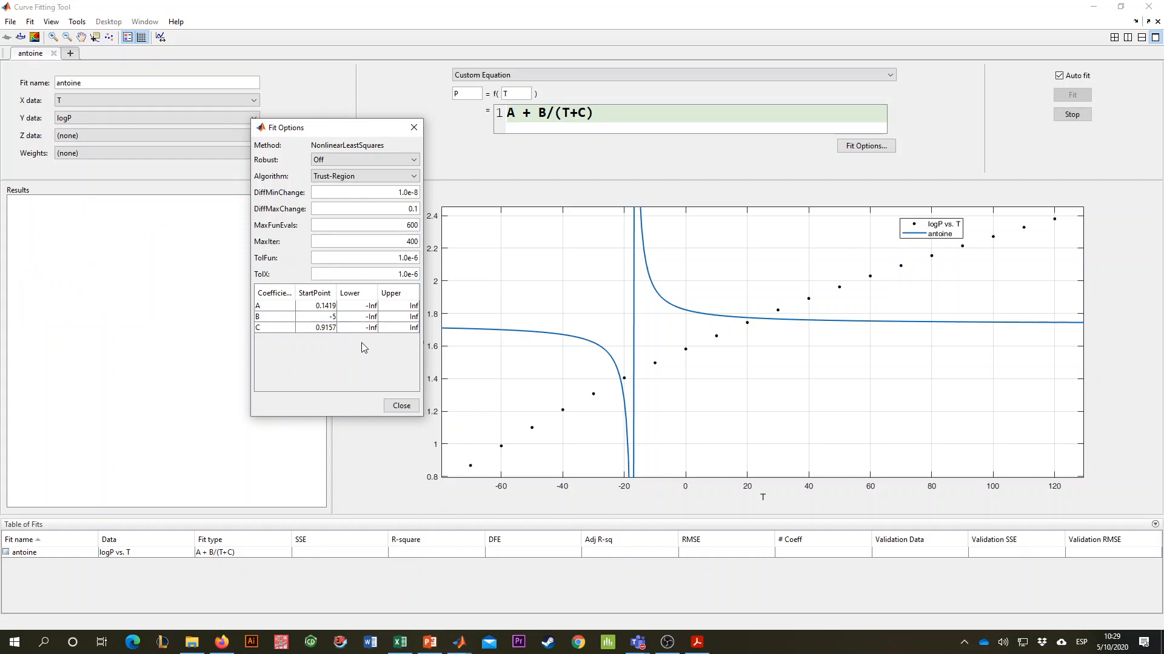
- Set the lower bound of coefficient A to 0 and the upper bound of coefficient B to 0
click(328, 306)
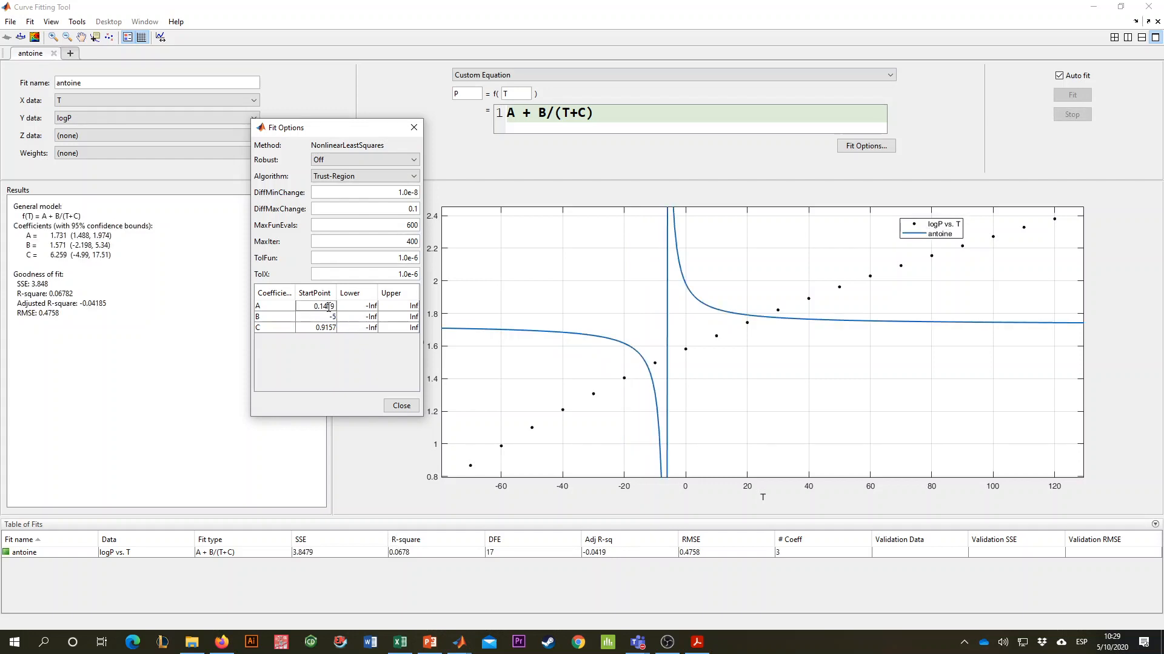
double_click(365, 307)
text(0)
key(Return)
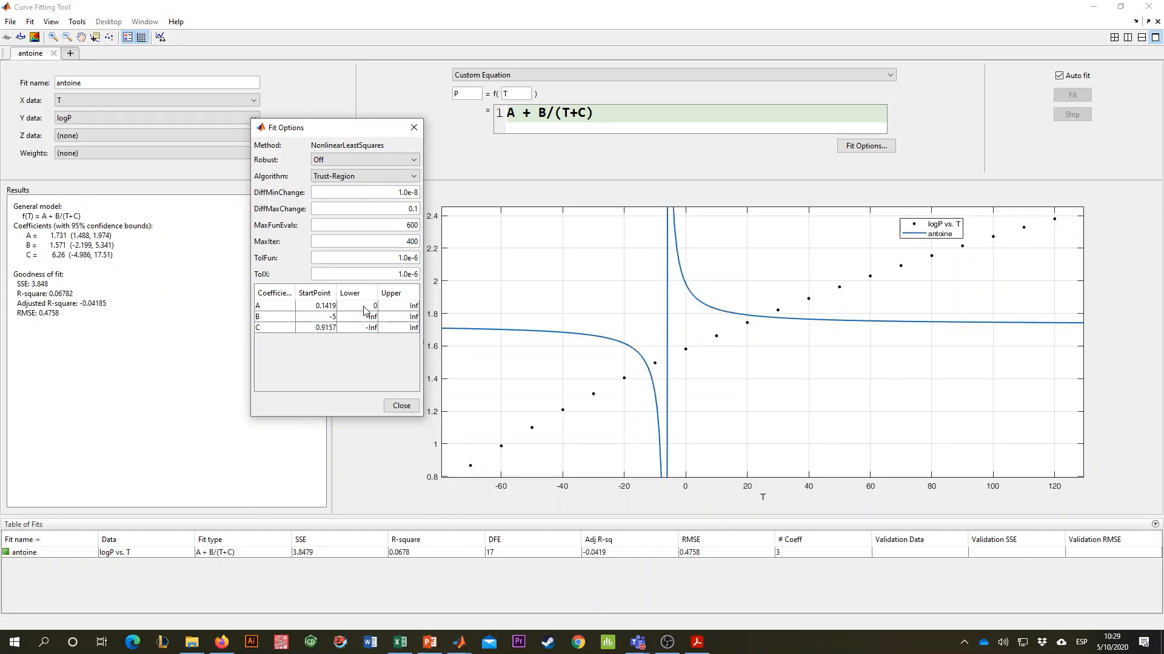
click(403, 317)
text(0)
key(Return)
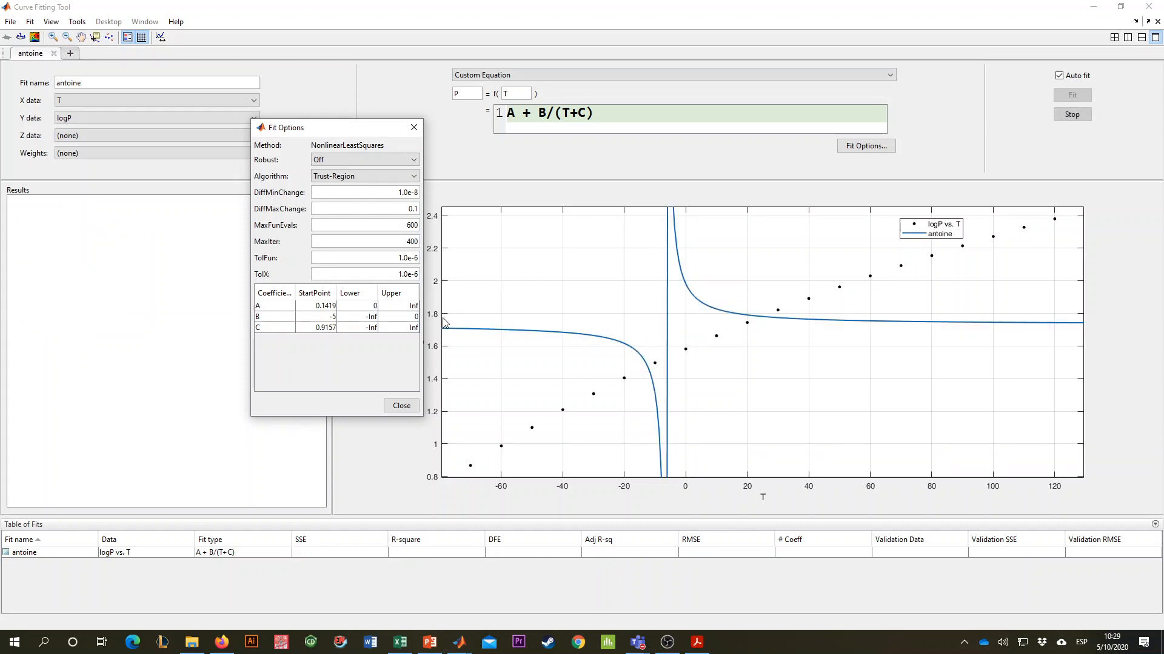
- Try a start point of -5 for coefficient C, and 0 for both B and C
double_click(320, 316)
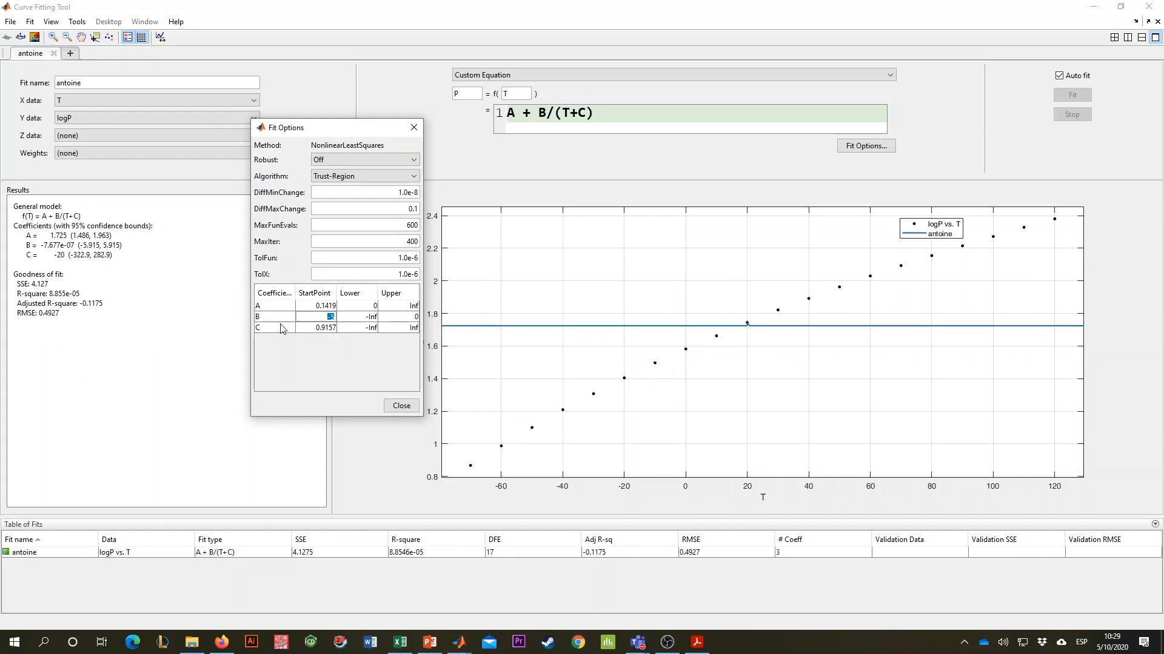
double_click(318, 328)
text(-5)
key(Return)
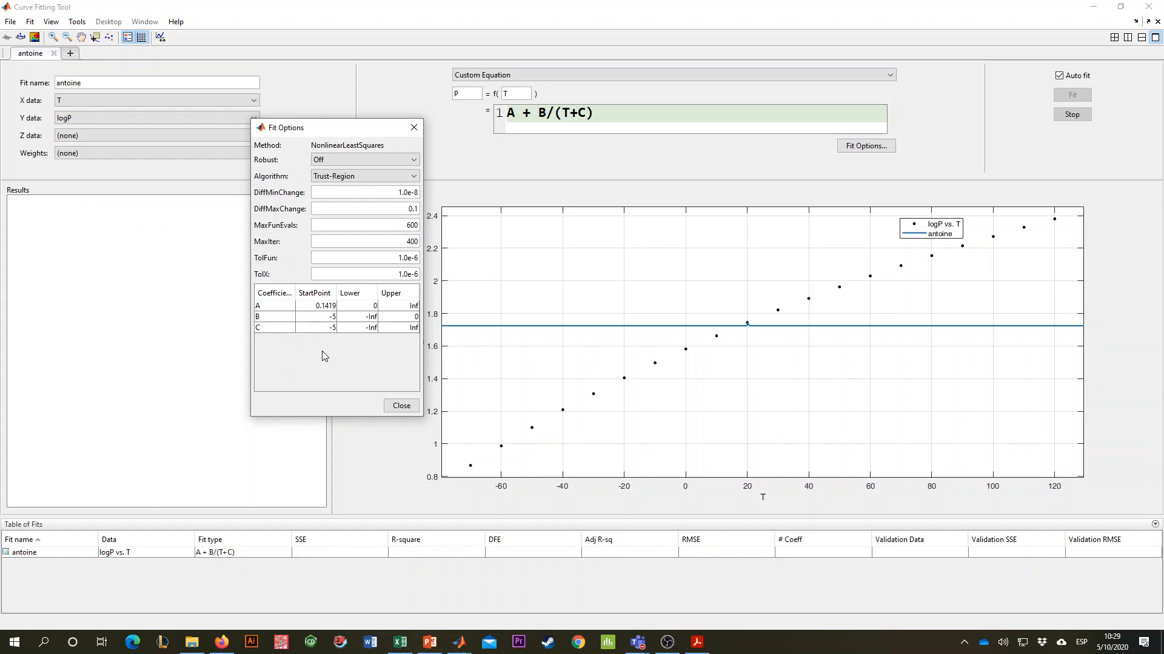
double_click(320, 325)
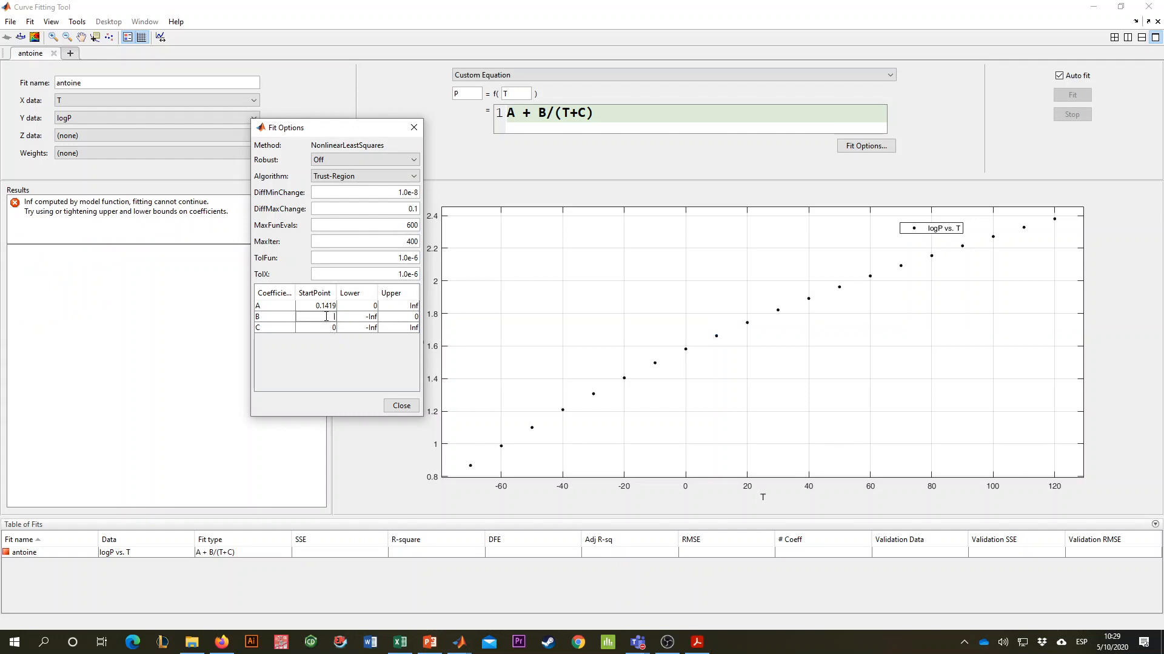
drag(329, 306, 312, 304)
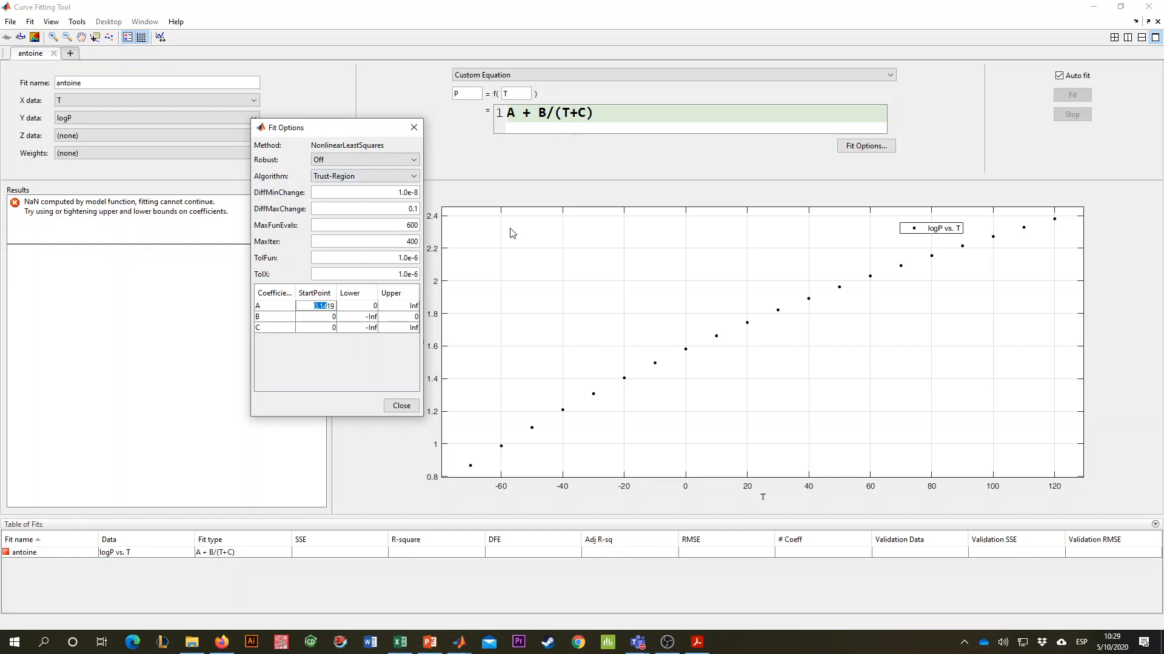
double_click(348, 328)
double_click(331, 317)
- Try start points of 10 for coefficient A, -10 for B and 10 for C
double_click(312, 306)
text(10)
key(Return)
double_click(332, 317)
text(-10)
key(Return)
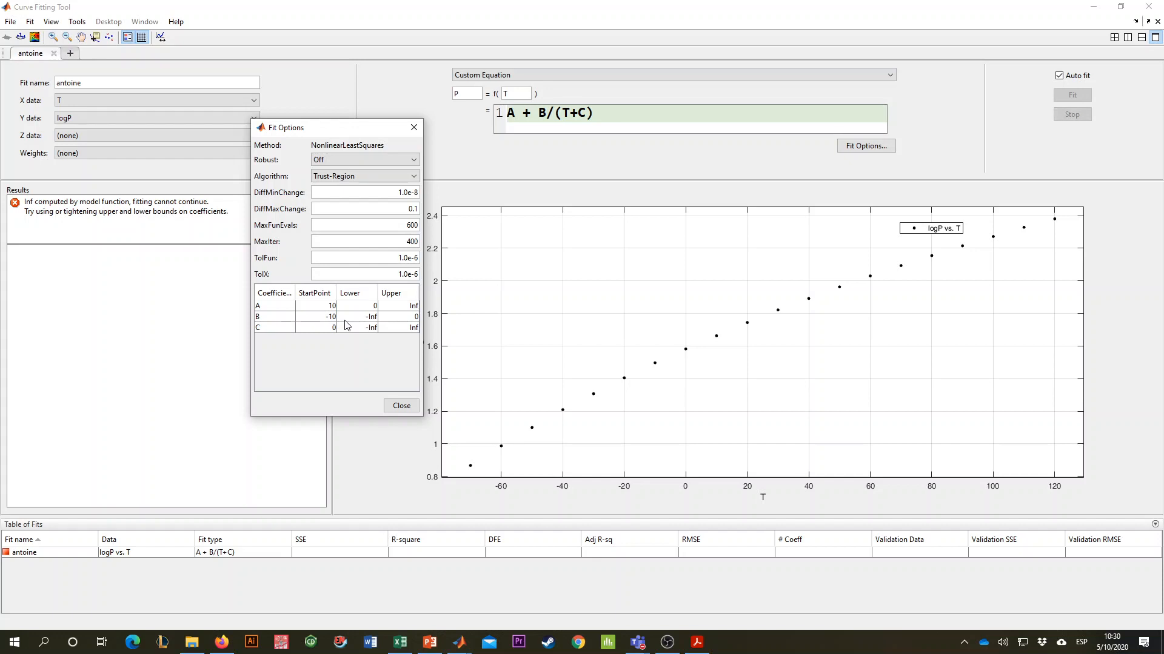
double_click(331, 328)
text(10)
key(Return)
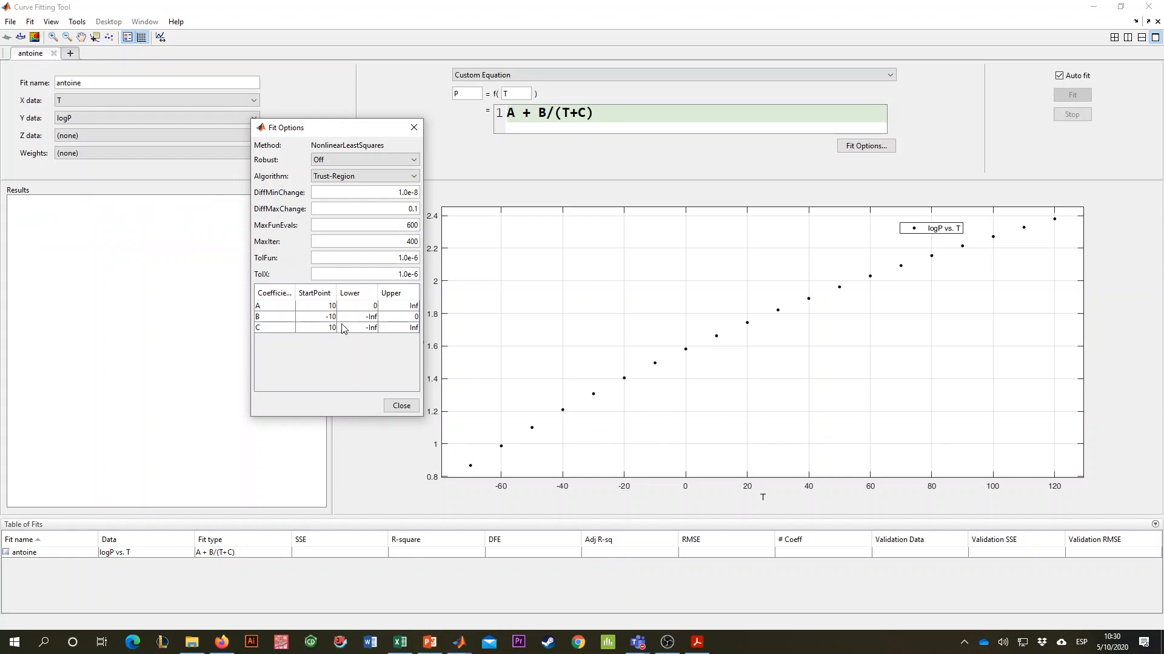
- Set the lower bound of coefficient C to 0 in the fit options
double_click(374, 305)
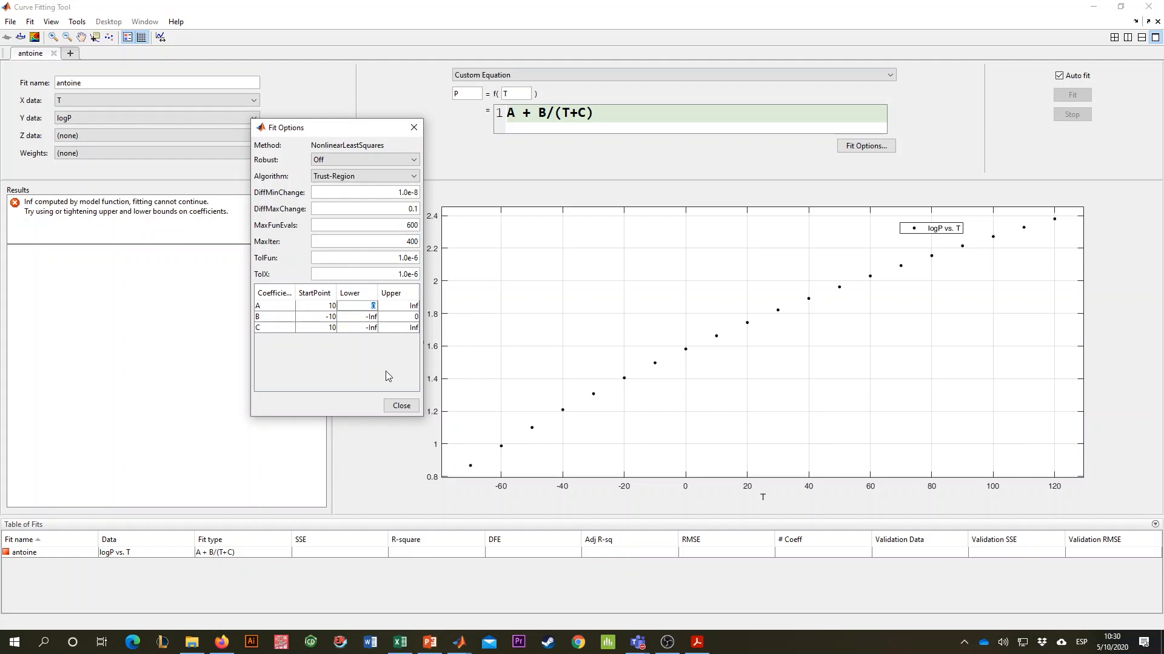
double_click(399, 316)
double_click(388, 328)
double_click(367, 328)
text(0)
key(Return)
- Set the start points of the coefficients to 5 for A, -1500 for B and 500 for C
double_click(334, 306)
key(Return)
double_click(314, 315)
key(Return)
double_click(328, 318)
text(-1500)
key(Return)
click(329, 328)
text(500)
key(Return)
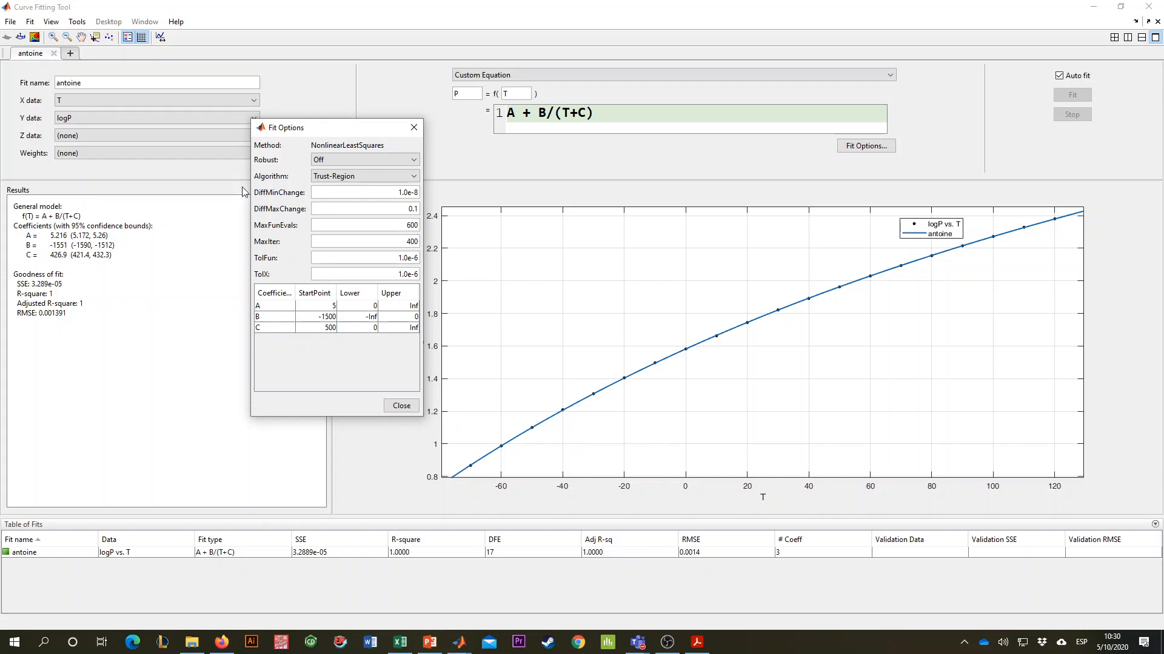
- Review the custom equation, the data tables in the Excel workbook and the available Z data variables, leaving Z data at (none)
drag(613, 112, 487, 112)
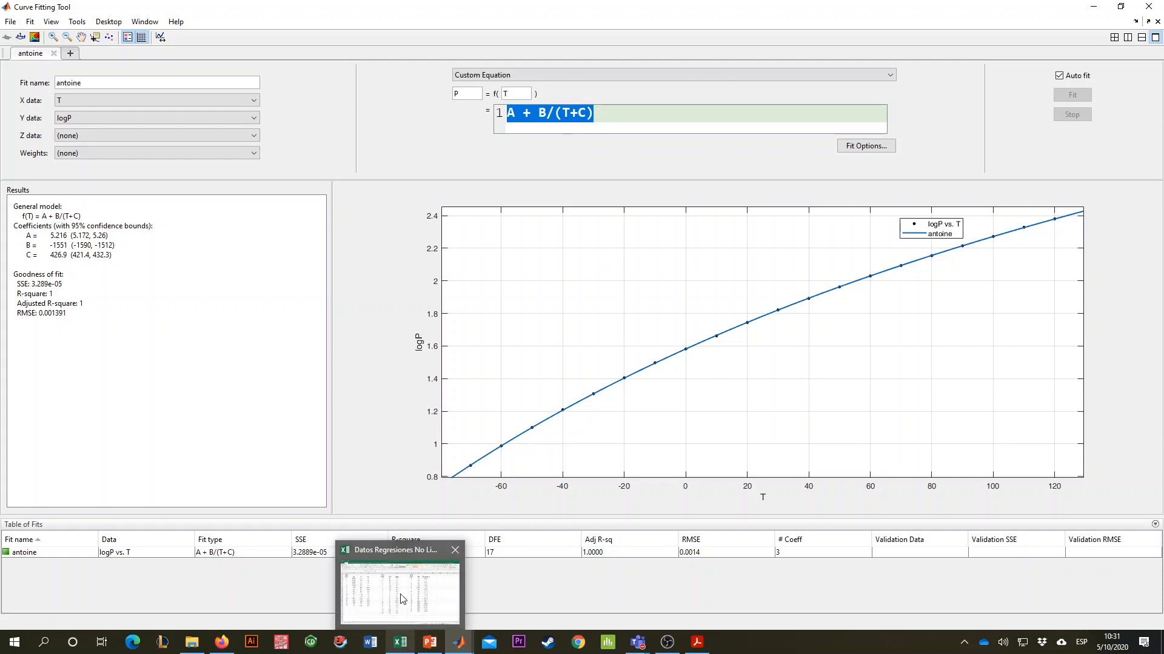
click(401, 647)
click(410, 375)
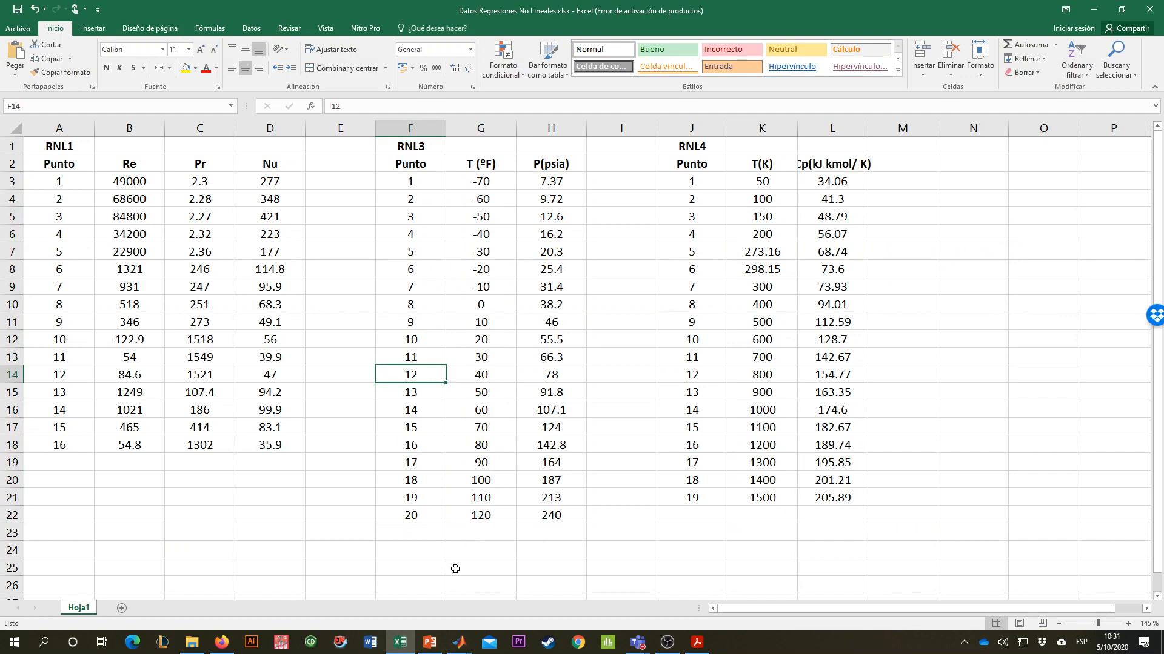
click(458, 642)
click(614, 127)
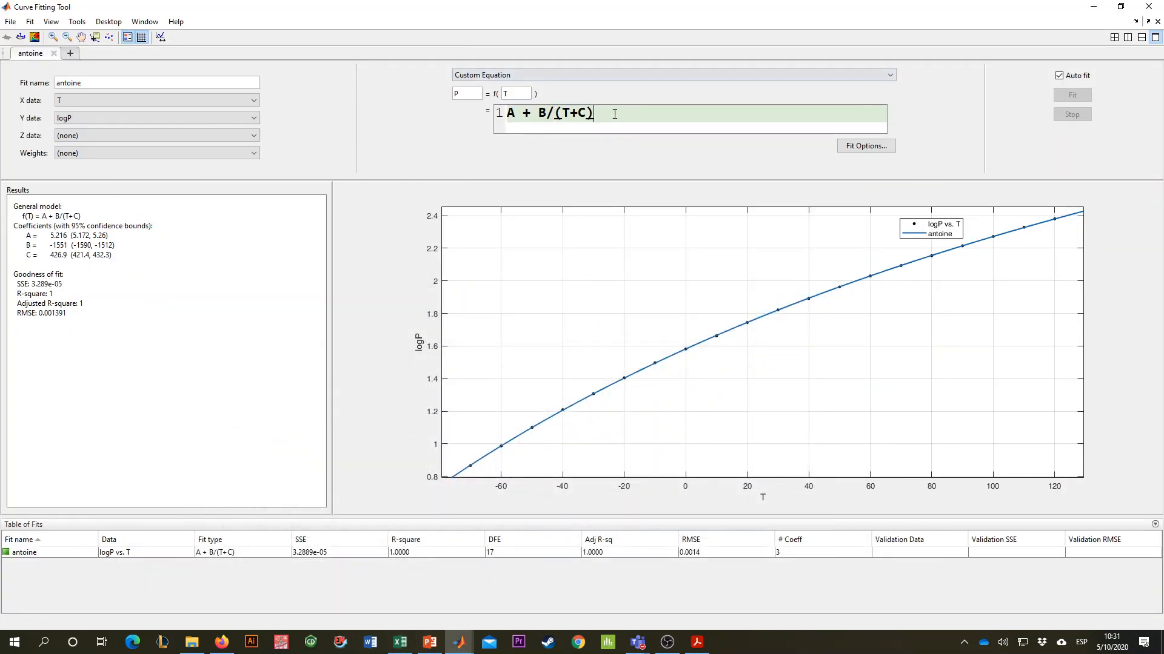
click(74, 135)
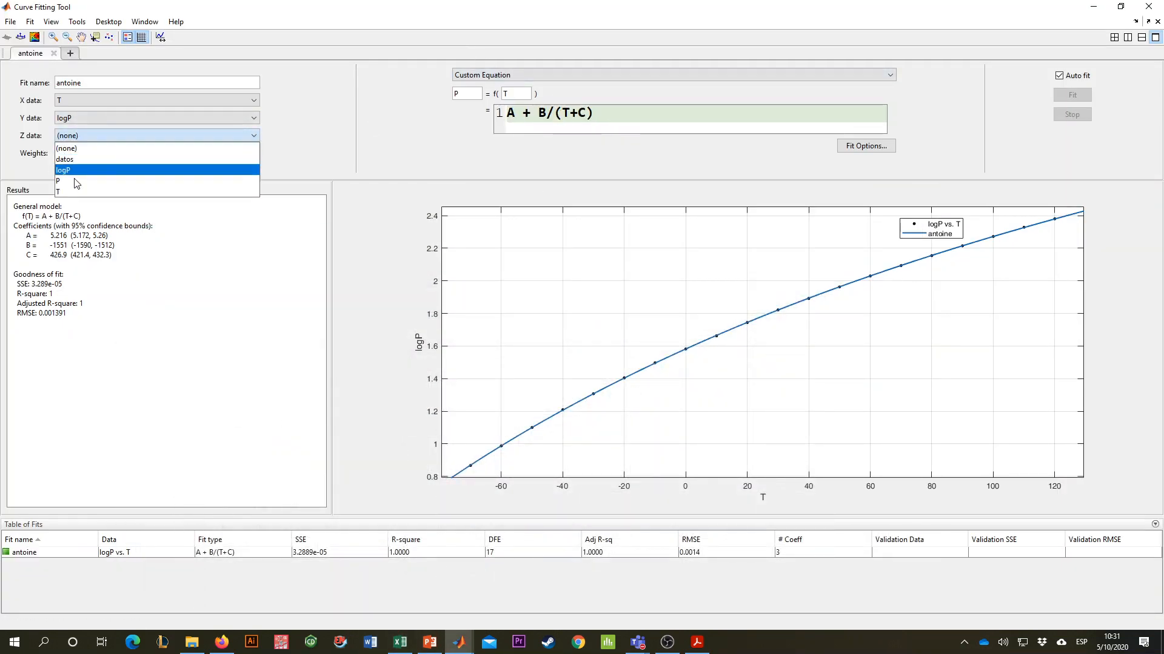
click(75, 129)
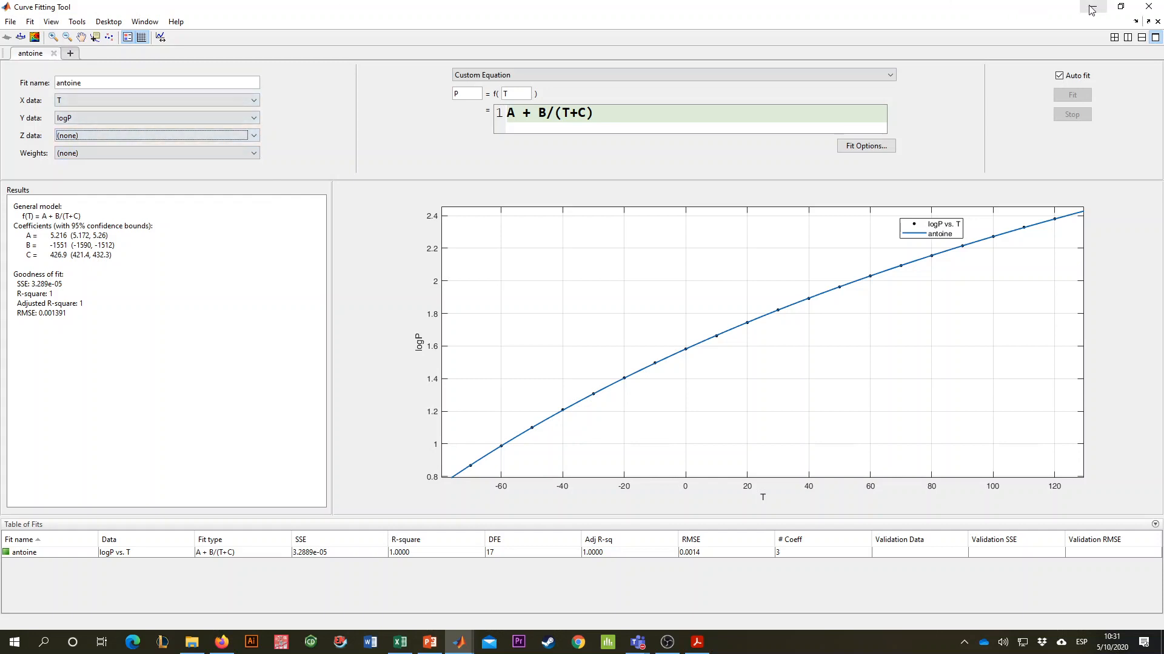
- Close the Curve Fitting Tool and clear the MATLAB Command Window with clc
click(1121, 6)
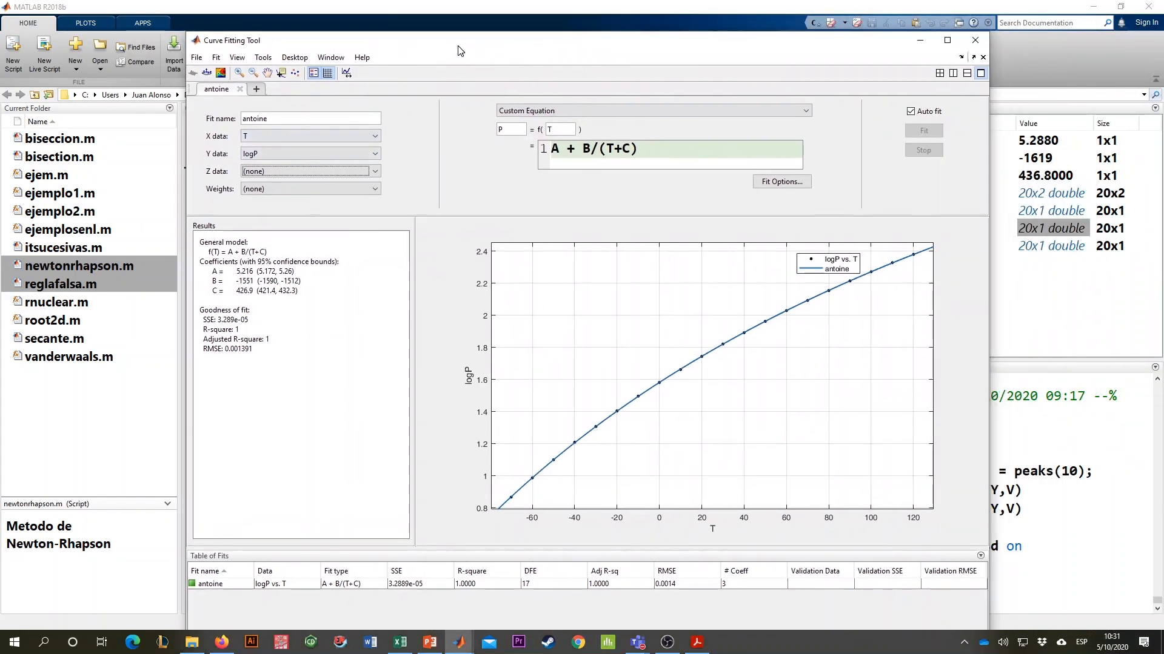
click(975, 41)
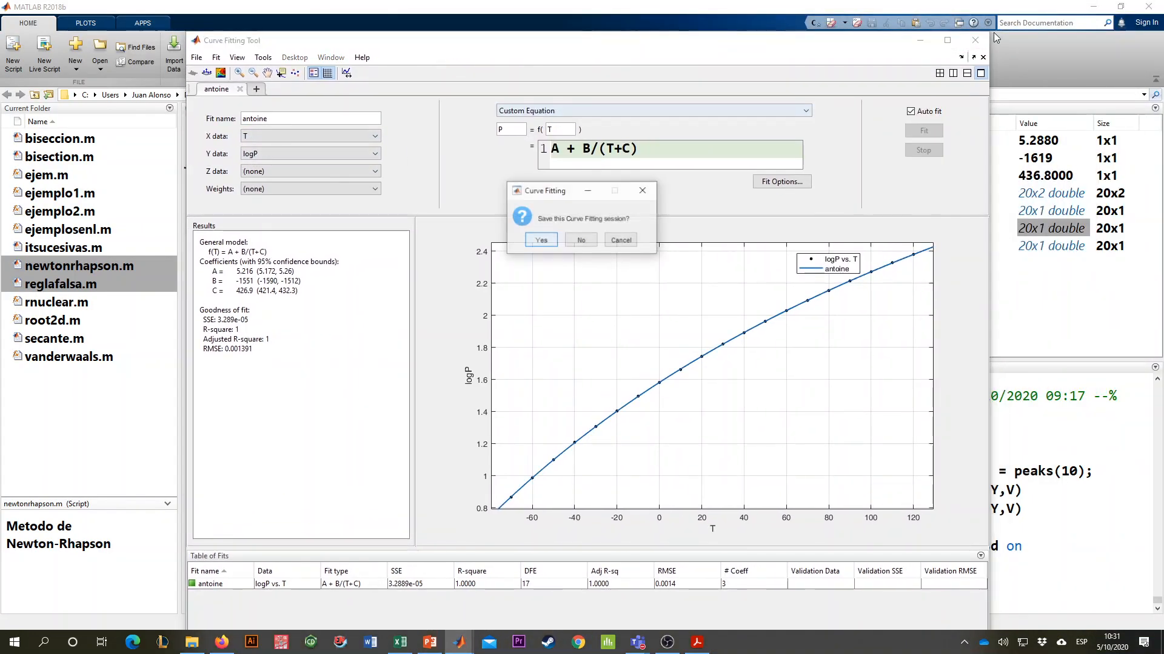
click(541, 240)
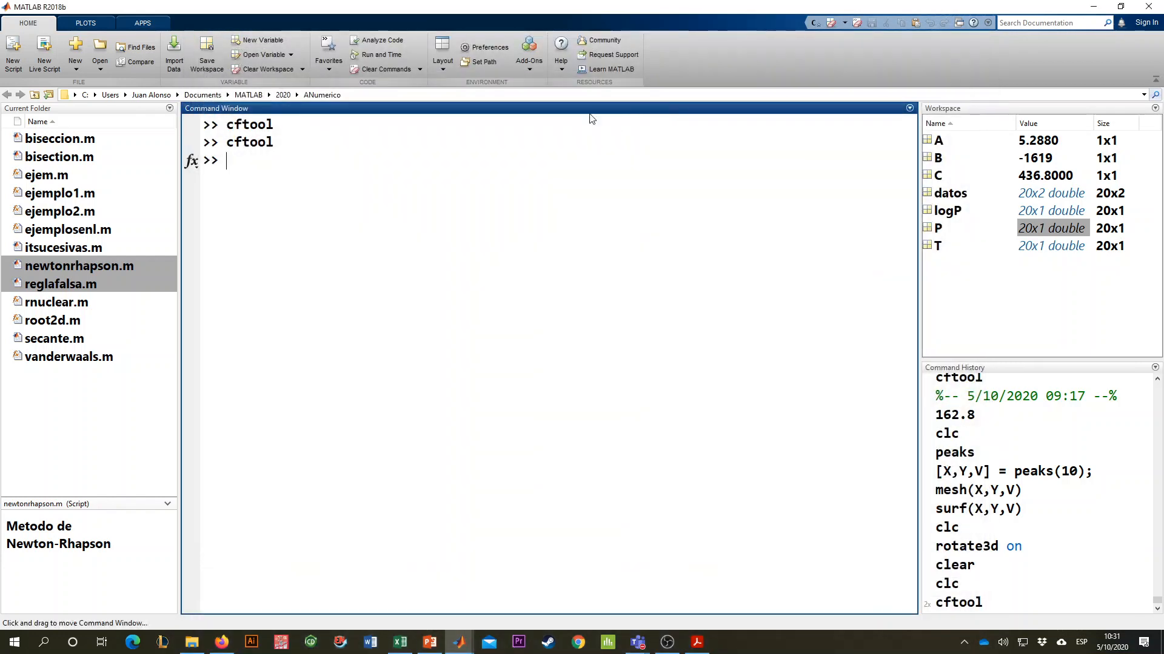
text(clc)
key(Return)
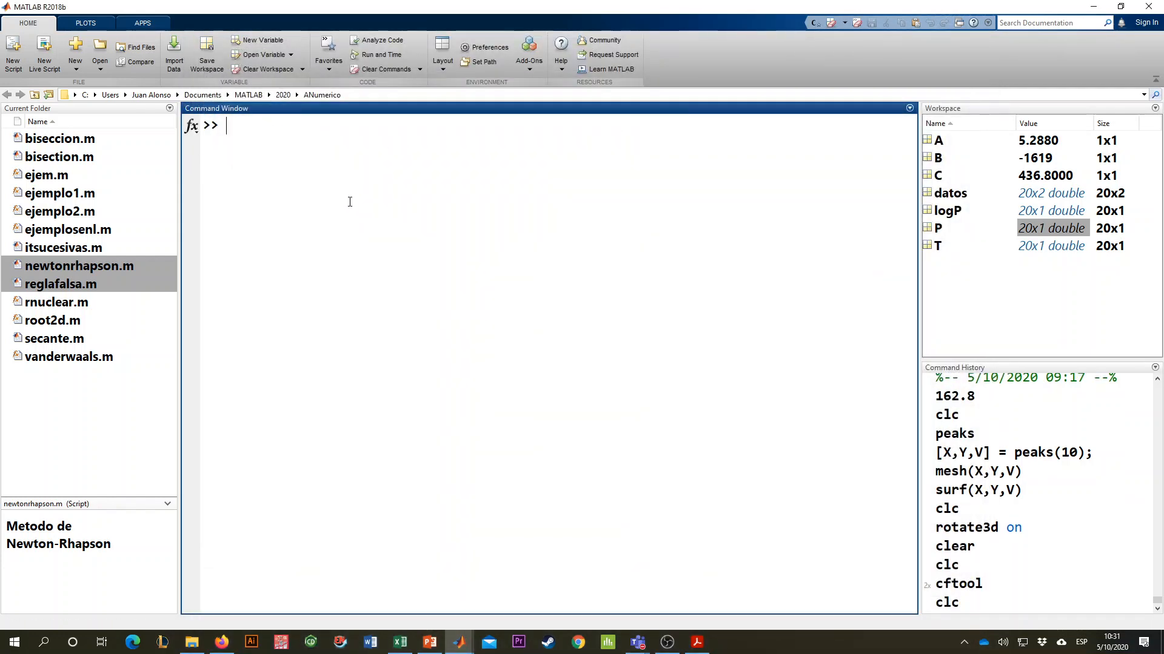
- Check the Excel data tables again, and bring up the "Ejemplo 1 - Lab05" interpolation script in the MATLAB Editor
key(alt+Tab)
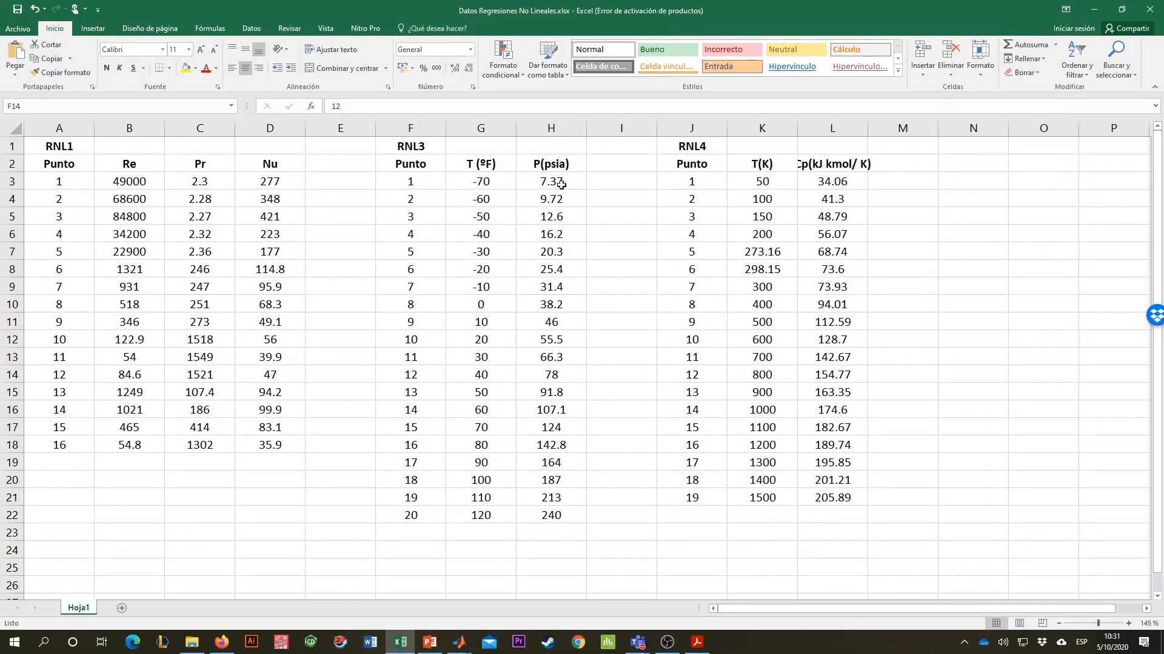
key(alt+Tab)
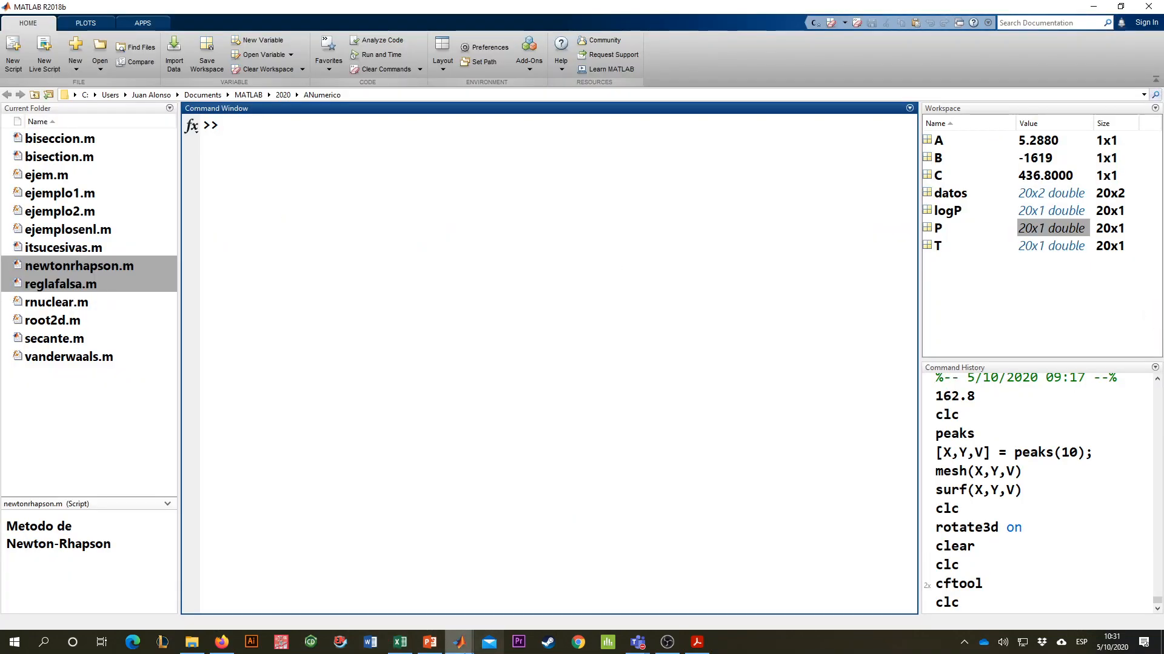
mouse_move(481, 633)
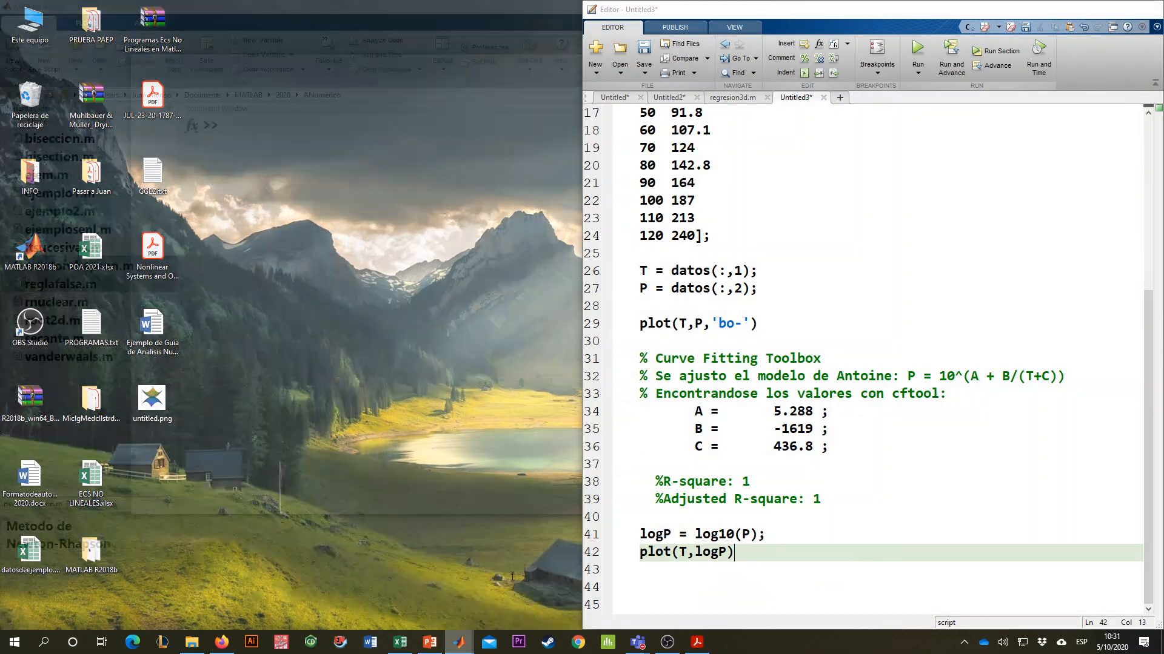
click(525, 591)
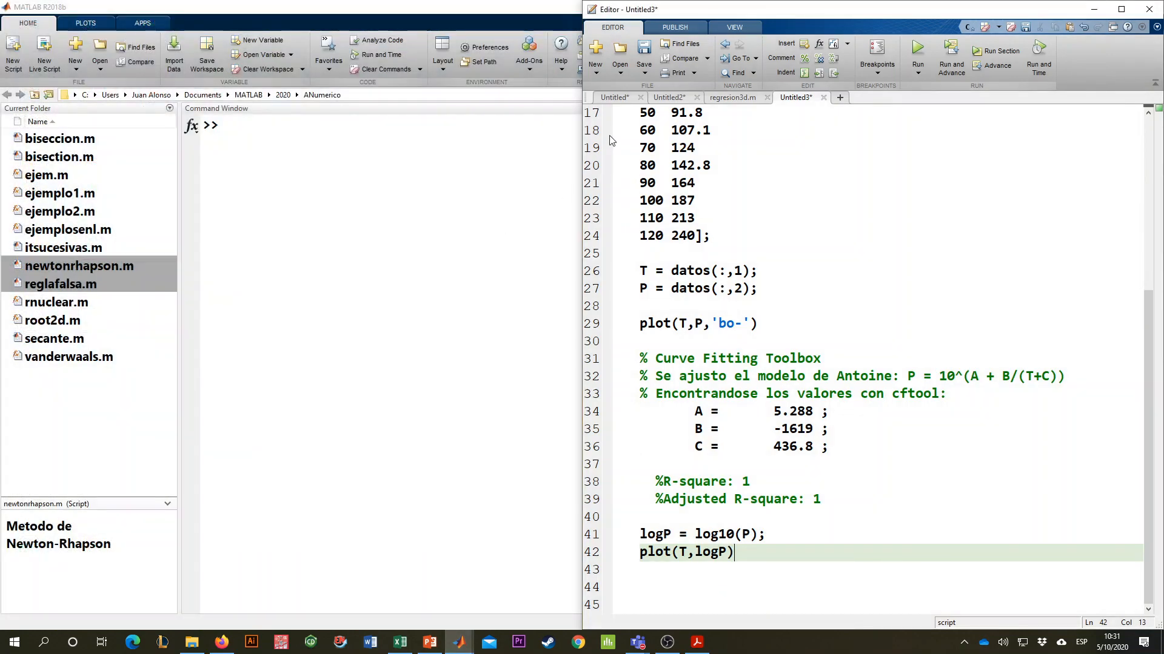
click(613, 97)
click(744, 202)
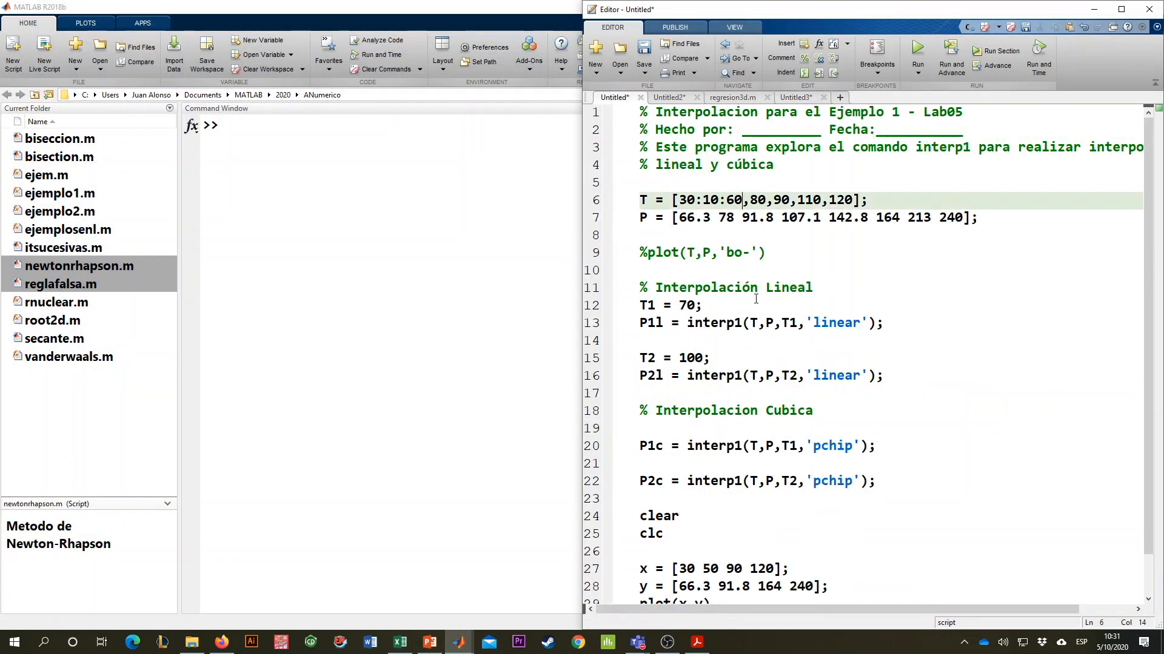
- Open the regresion3d.m script, run its first section to generate x, y and z, and close the resulting surface figure
scroll(726, 259, down, 1)
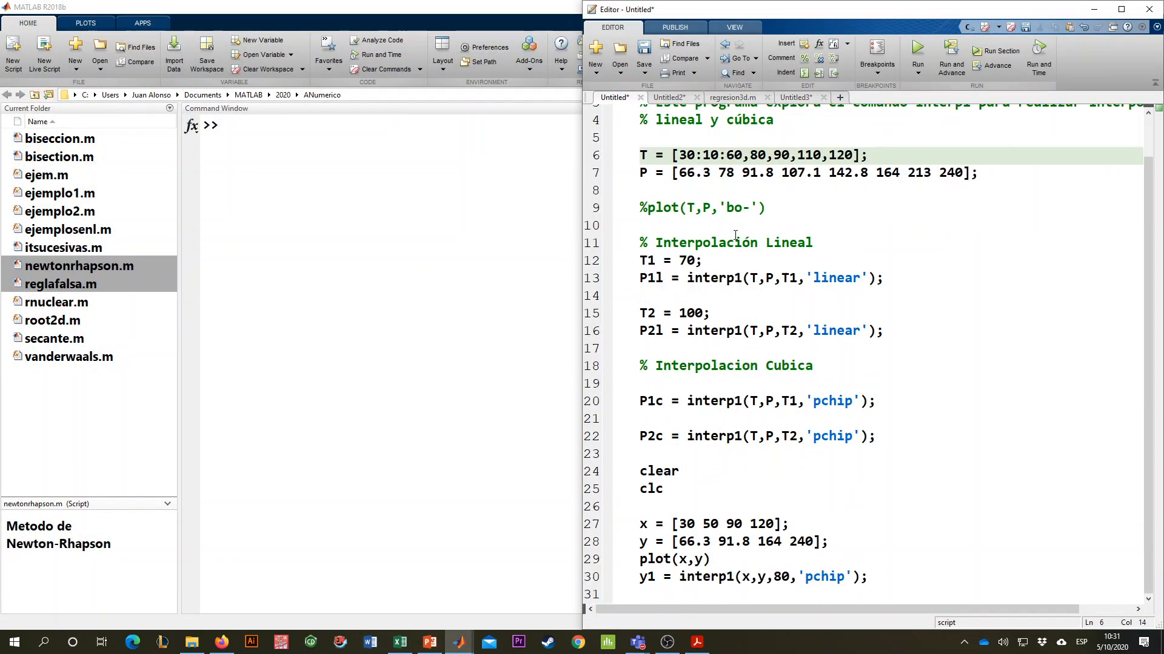
click(668, 97)
click(724, 98)
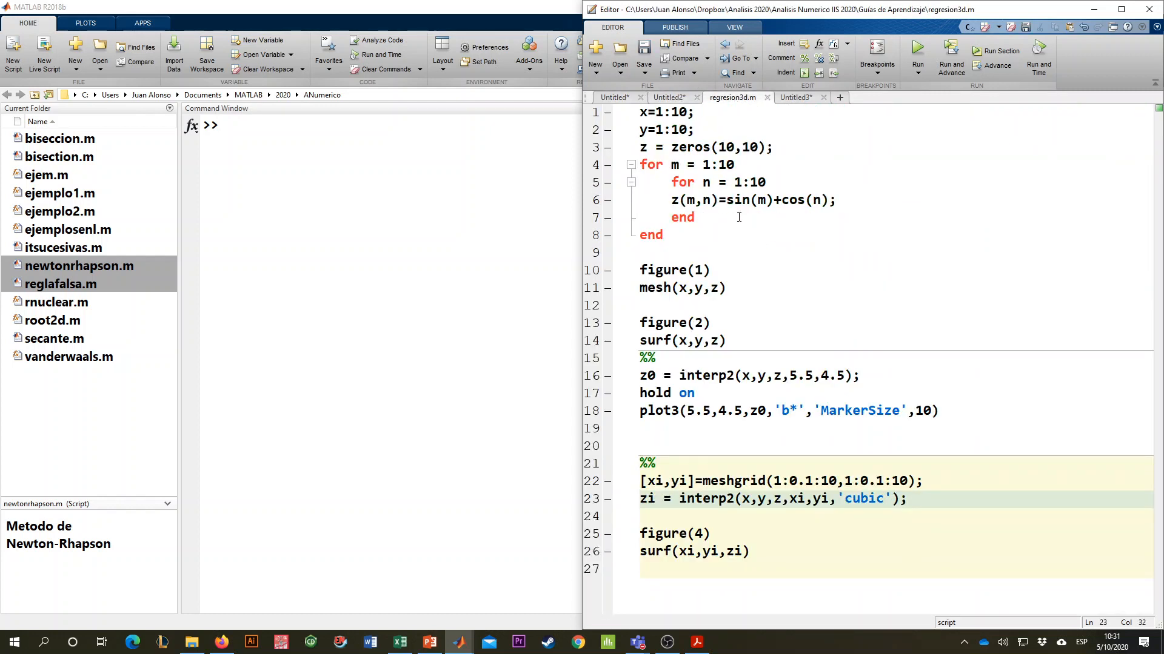
triple_click(768, 286)
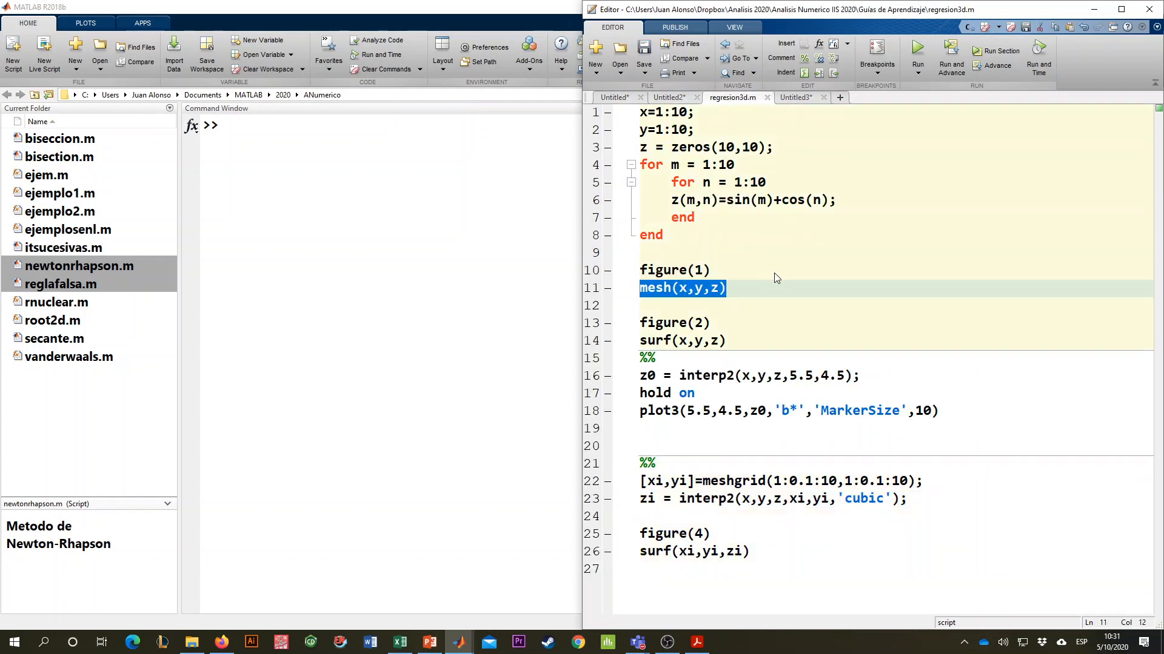
click(761, 219)
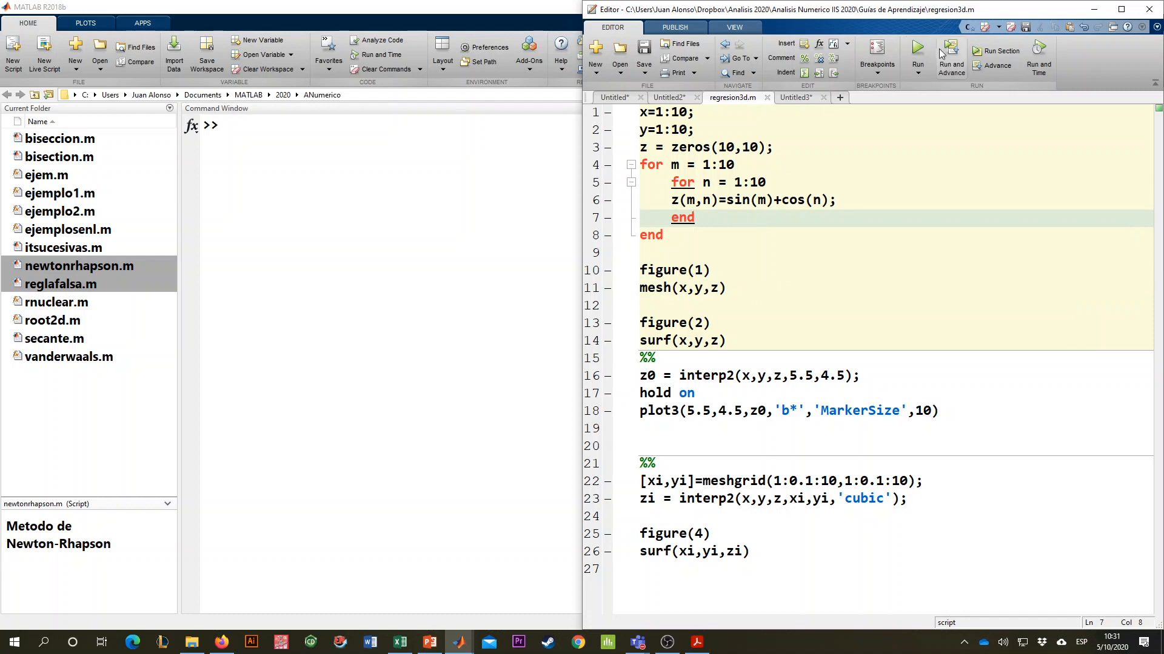
click(992, 53)
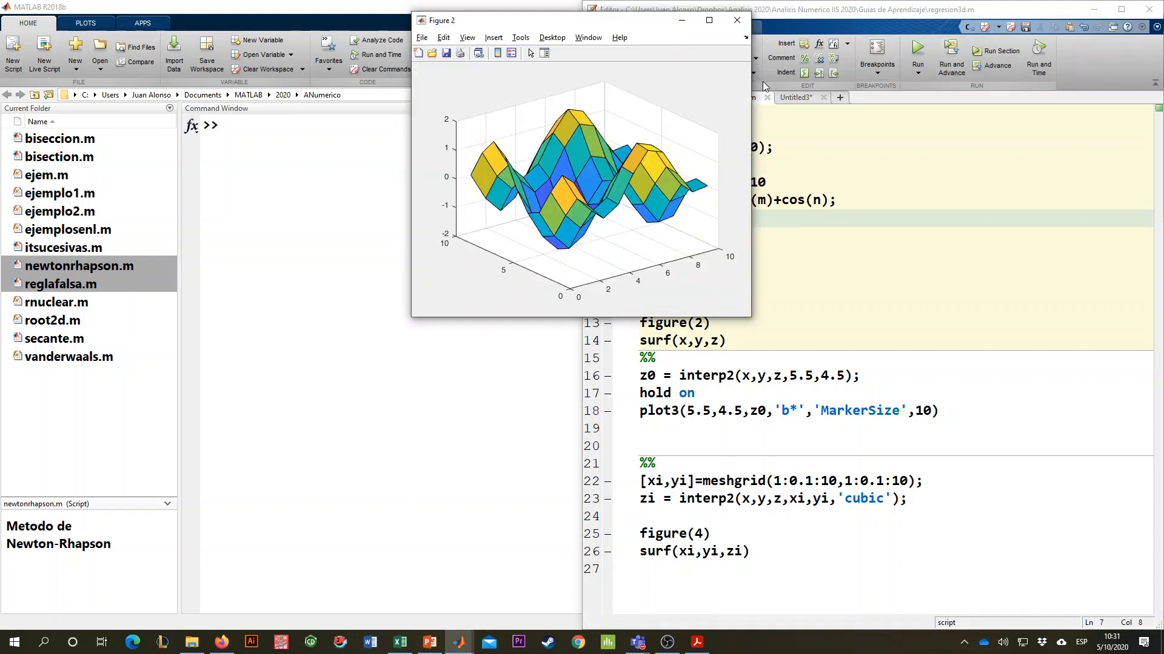
click(745, 23)
click(737, 20)
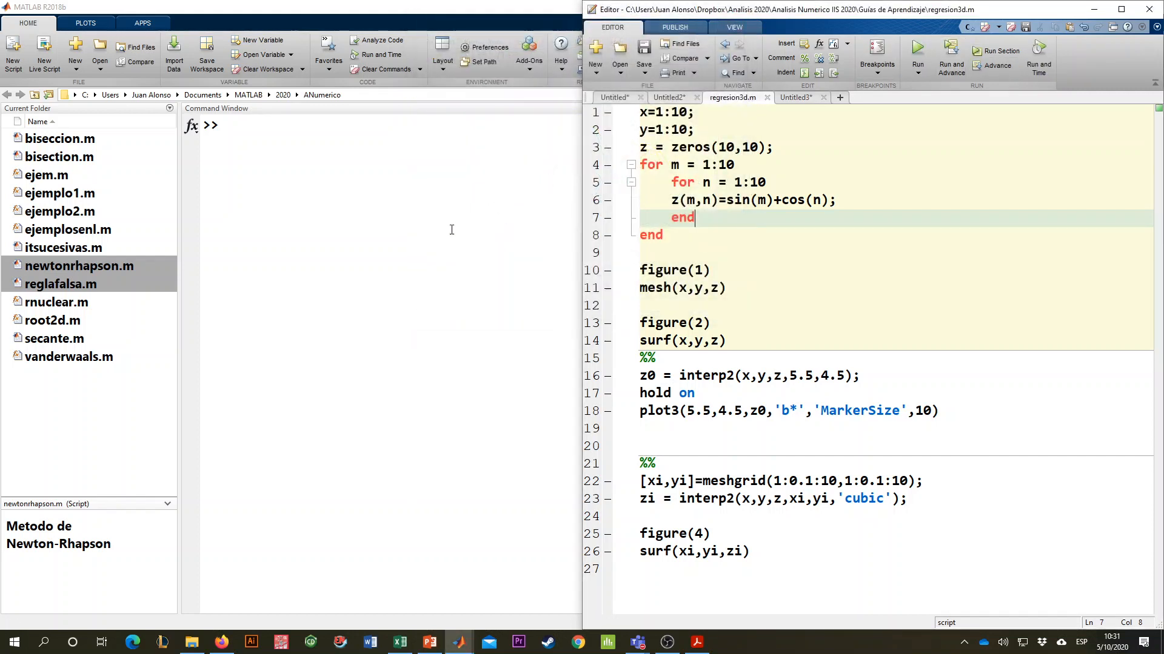
- Launch the Curve Fitting Tool with the cftool command and bring its window to the front
click(452, 229)
text(cftoll)
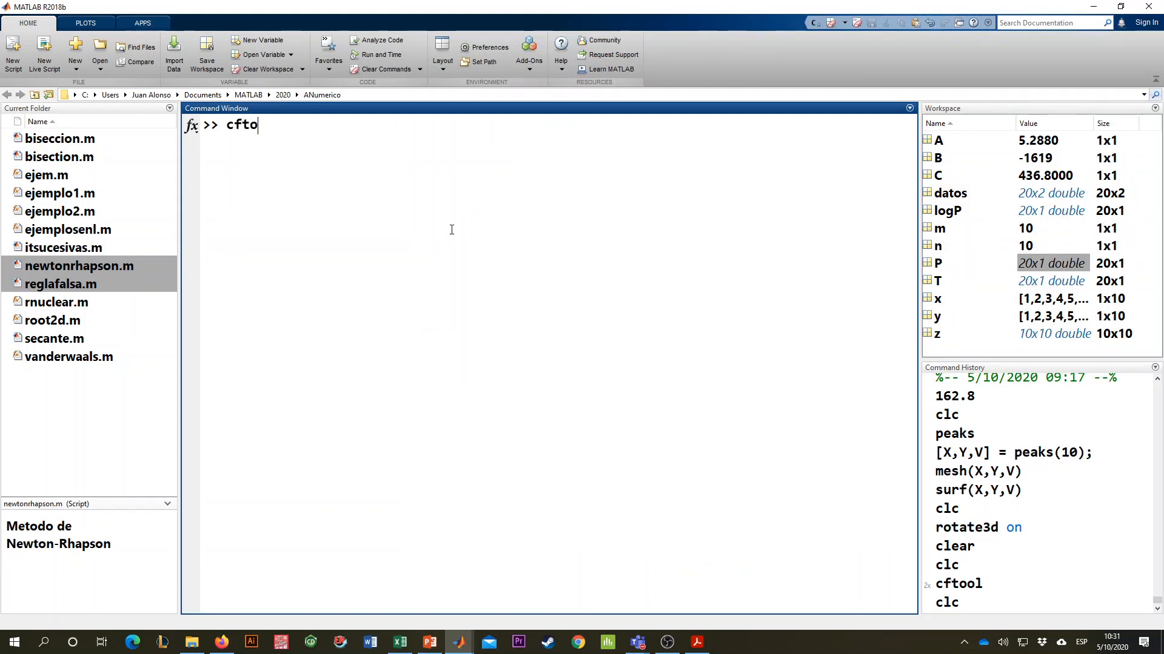
key(Return)
key(Return)
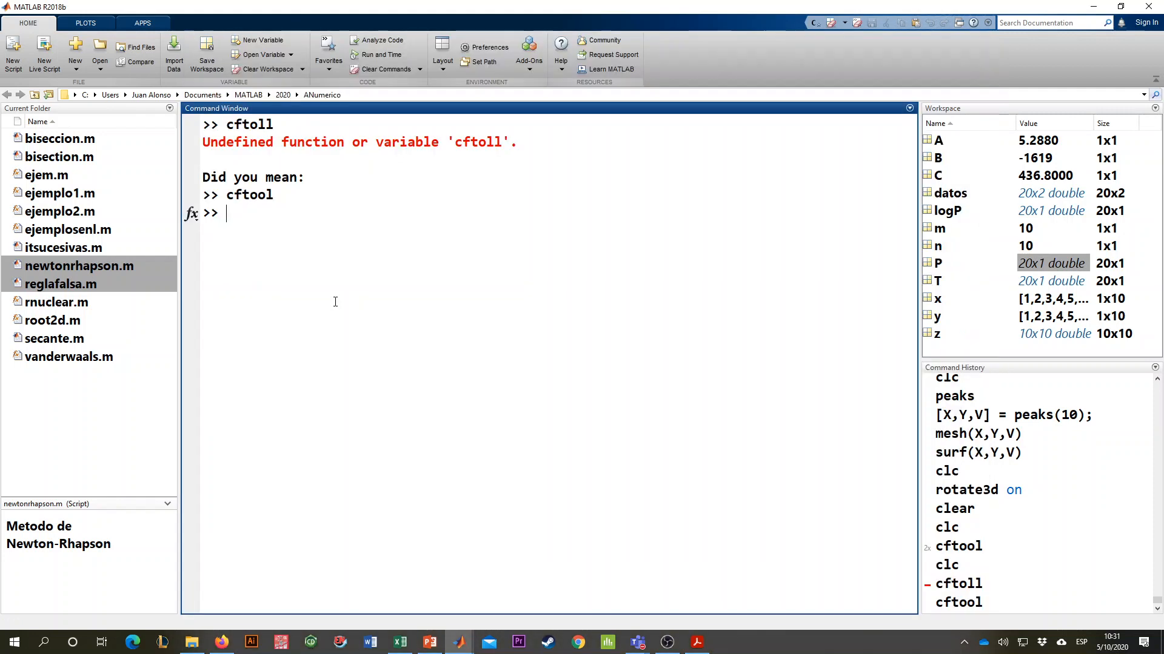
mouse_move(459, 642)
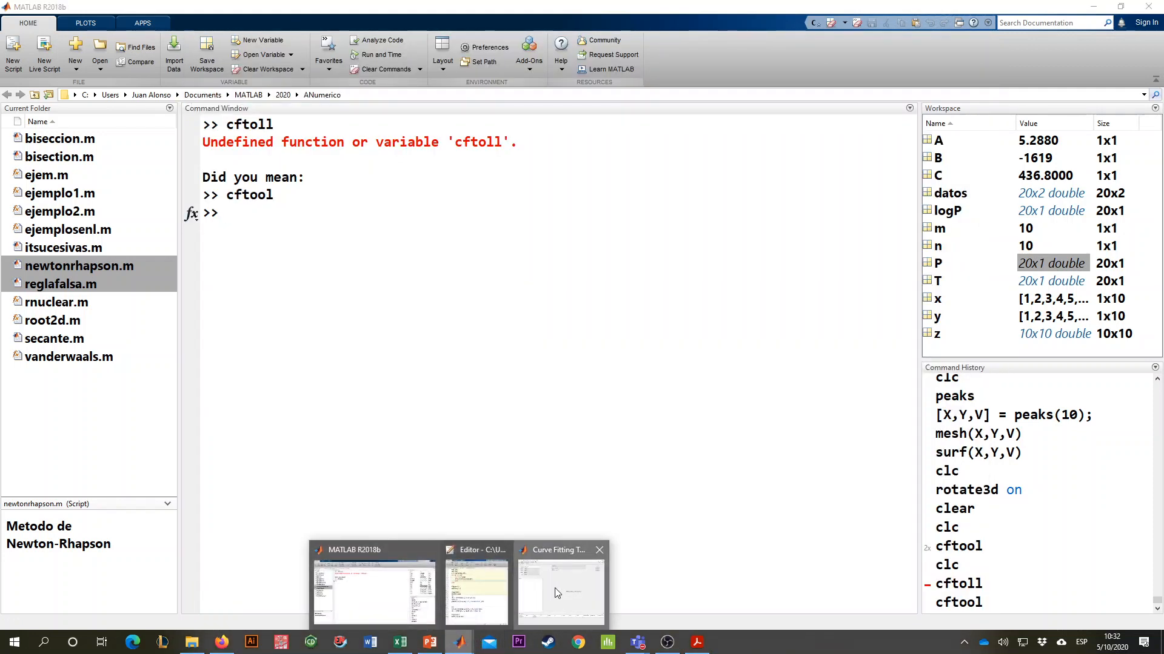
click(555, 586)
- Select x as the X data, x as the Y data and z as the Z data for the fit
click(311, 135)
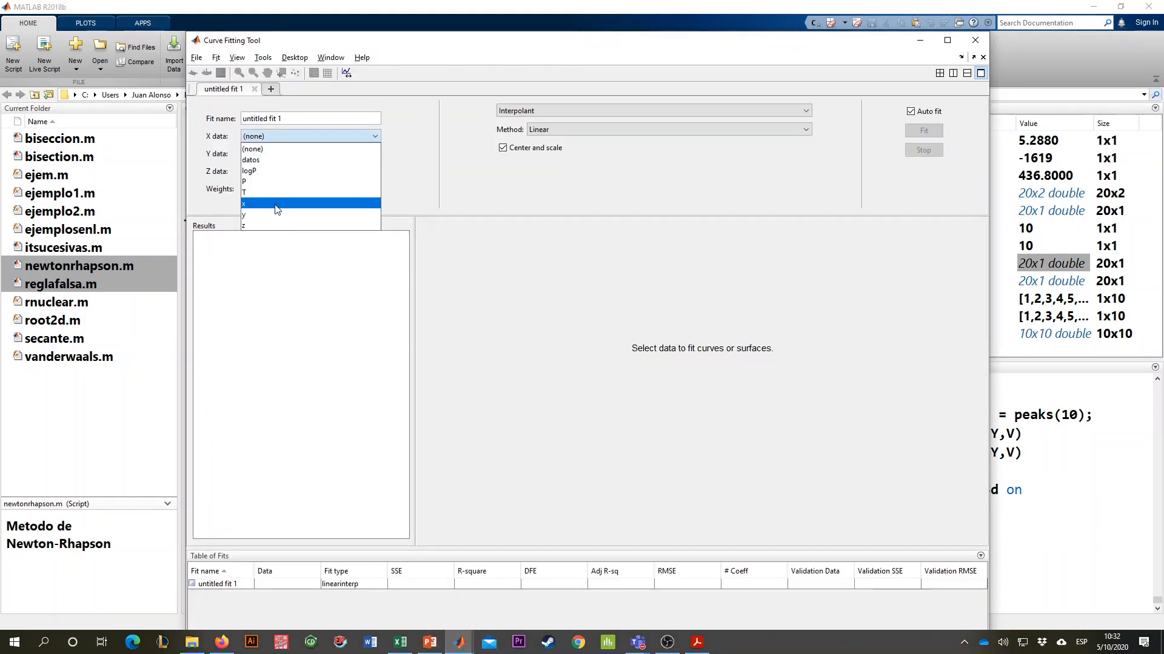
click(271, 185)
click(269, 155)
click(263, 221)
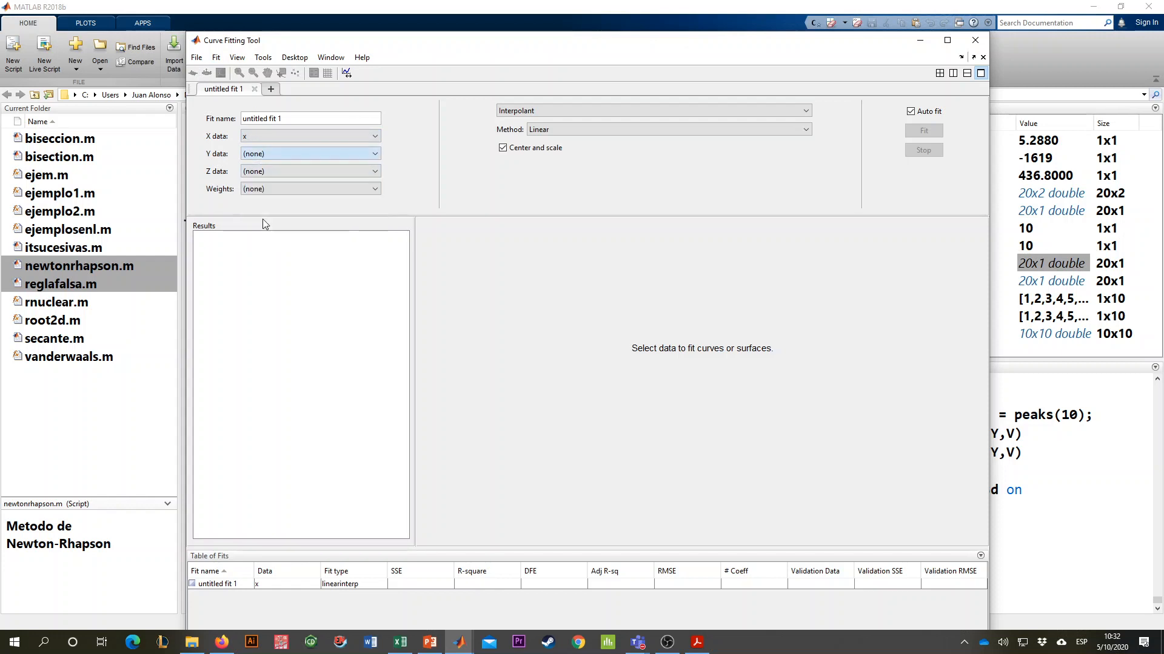
click(260, 172)
click(253, 261)
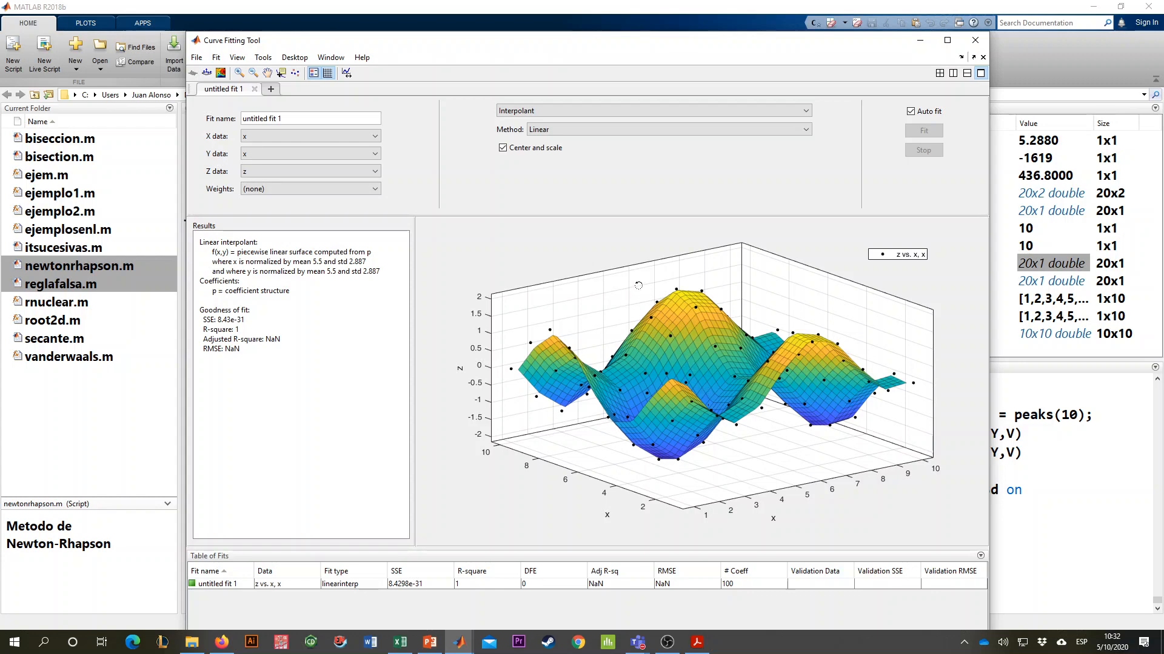
- Inspect the linear interpolant surface, and try the default Custom Equation fit on the same data
drag(607, 337, 642, 349)
click(620, 109)
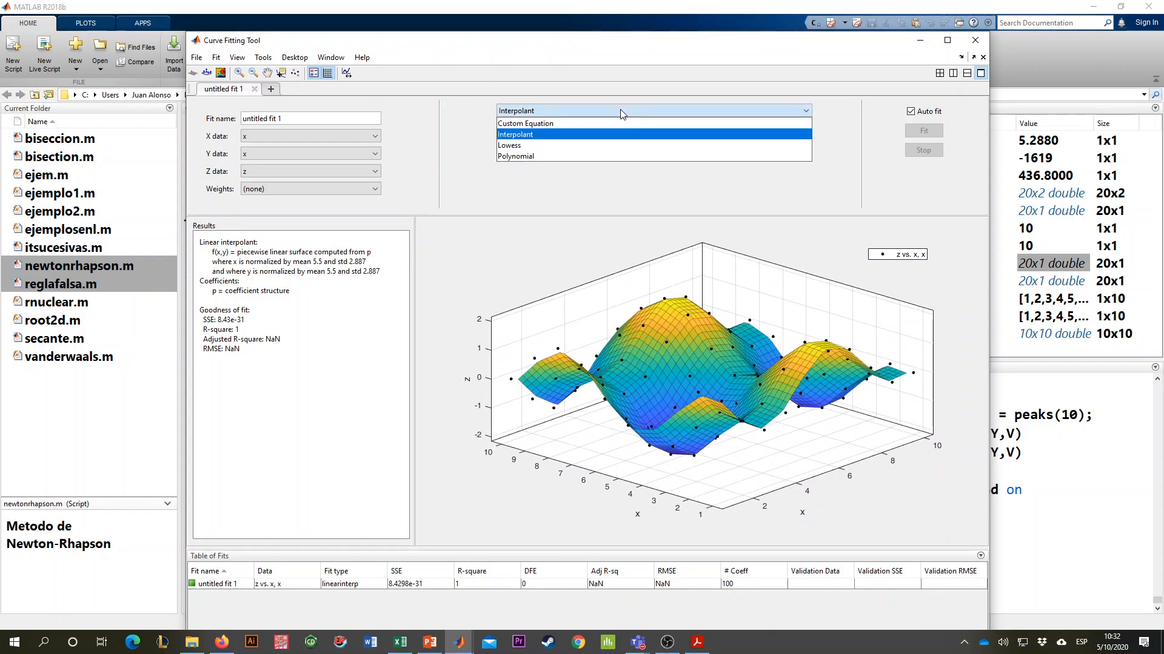
click(604, 120)
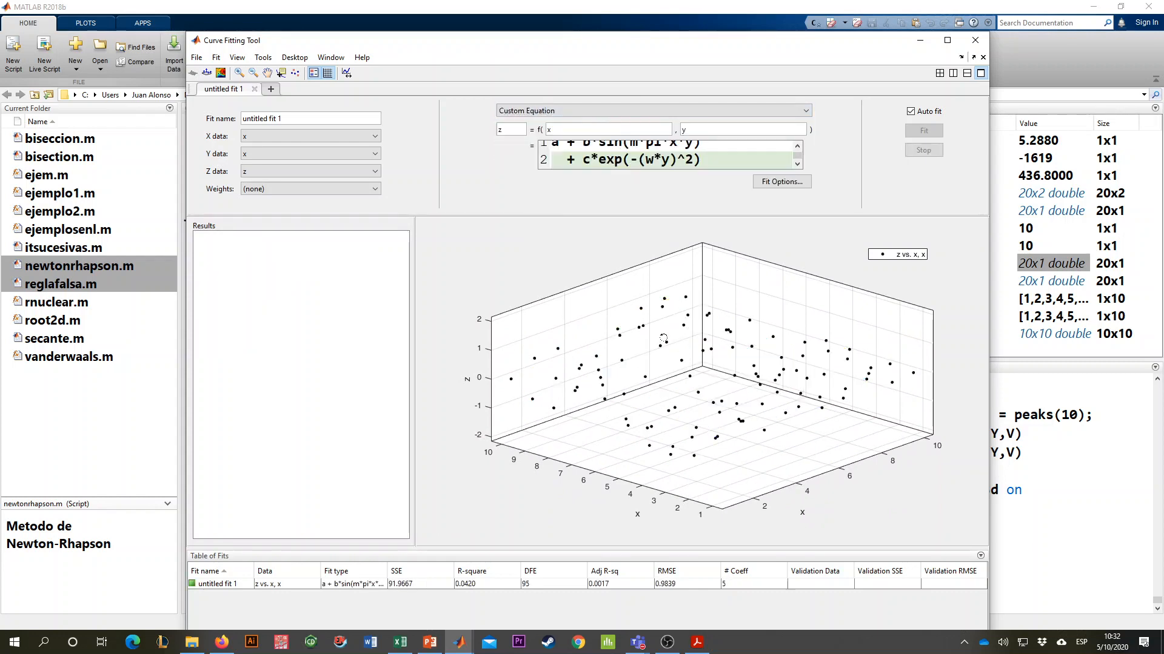
drag(682, 353, 655, 302)
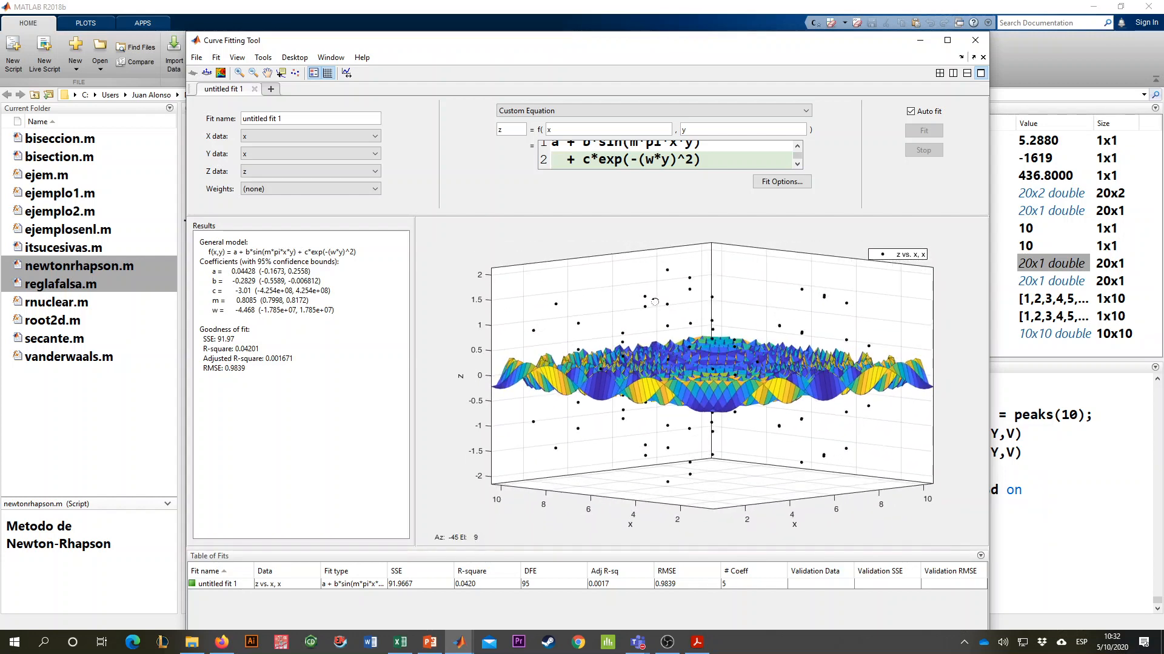
- Change the fit type to Polynomial and set its degrees to 2 in x and 2 in y
click(582, 118)
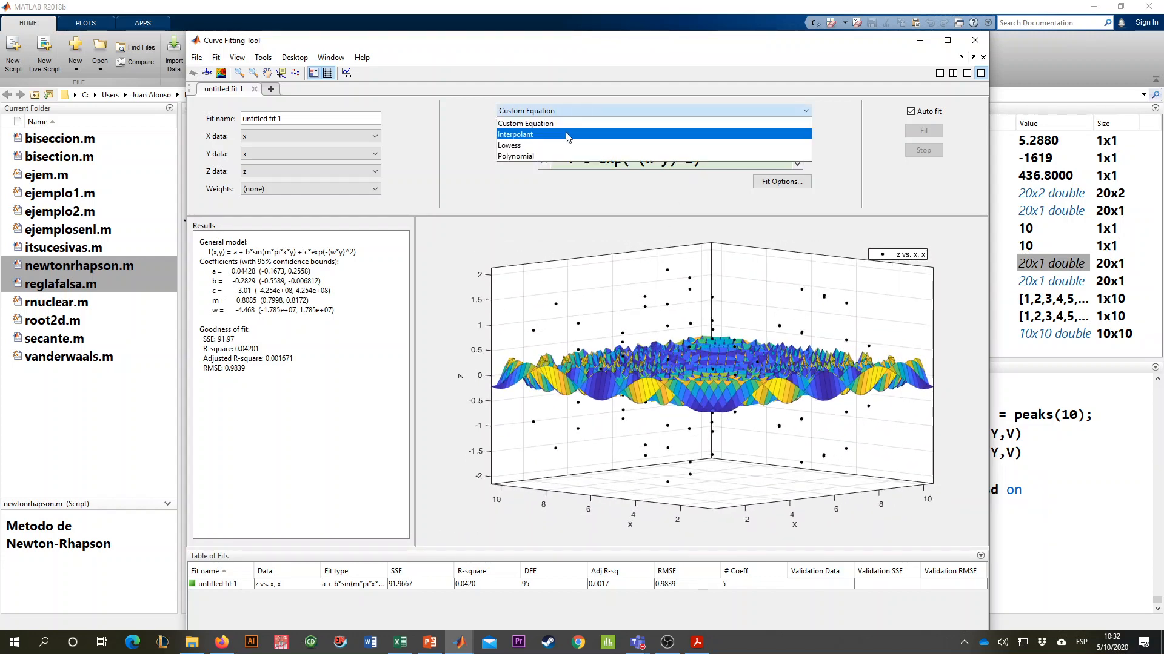
click(553, 152)
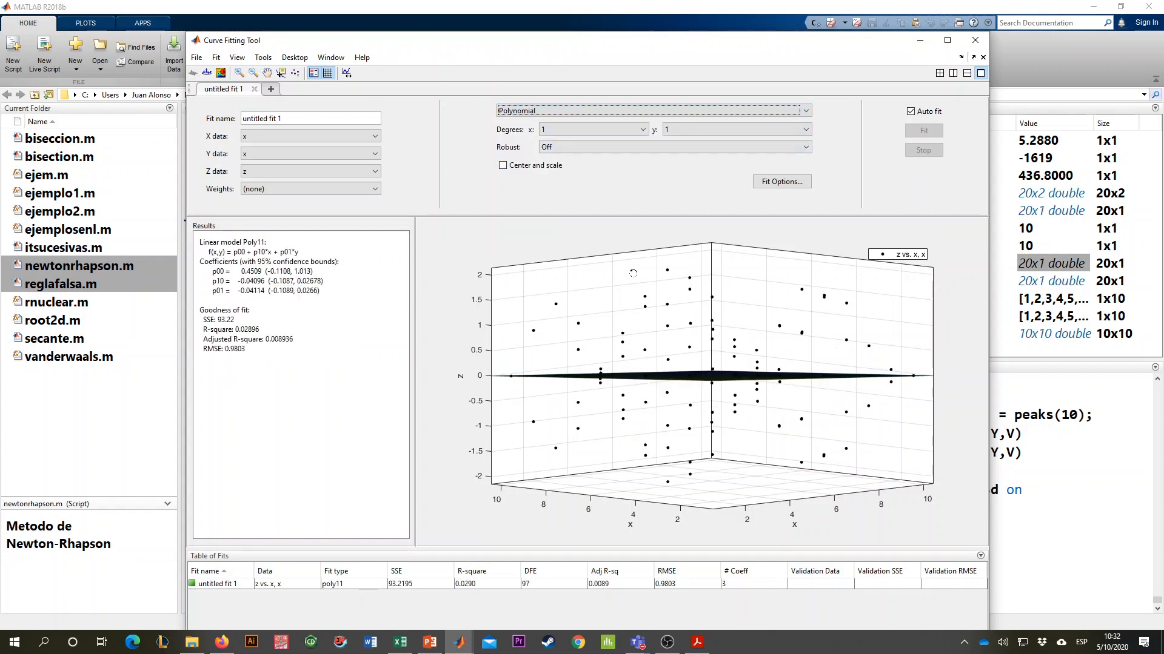
drag(658, 321, 694, 349)
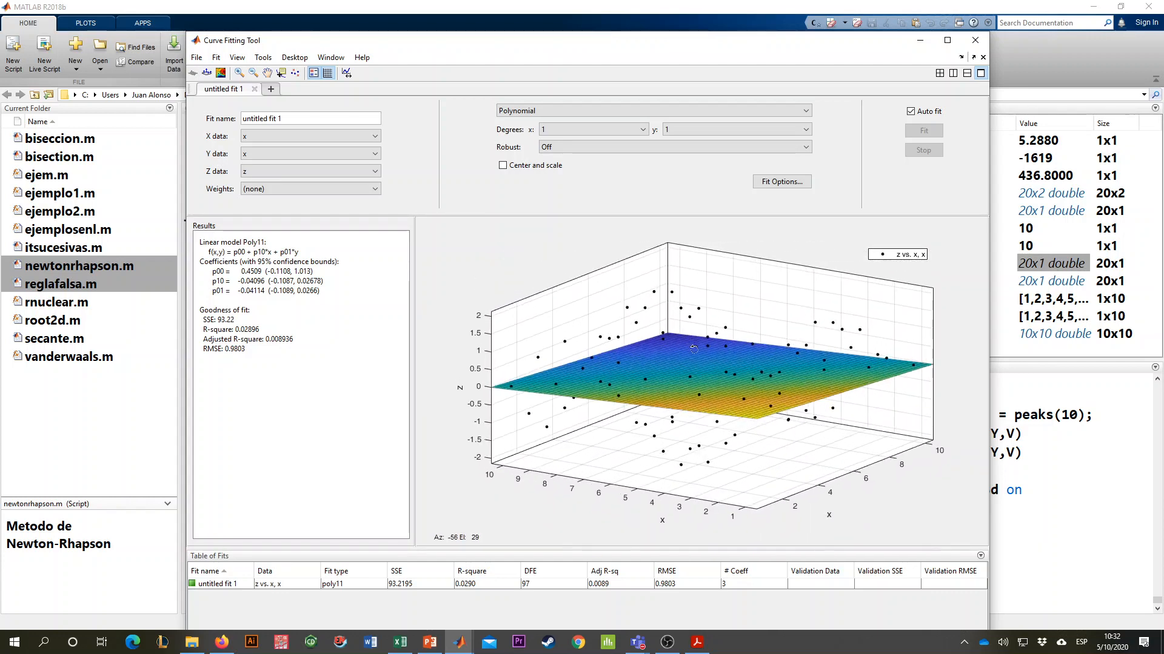
click(575, 129)
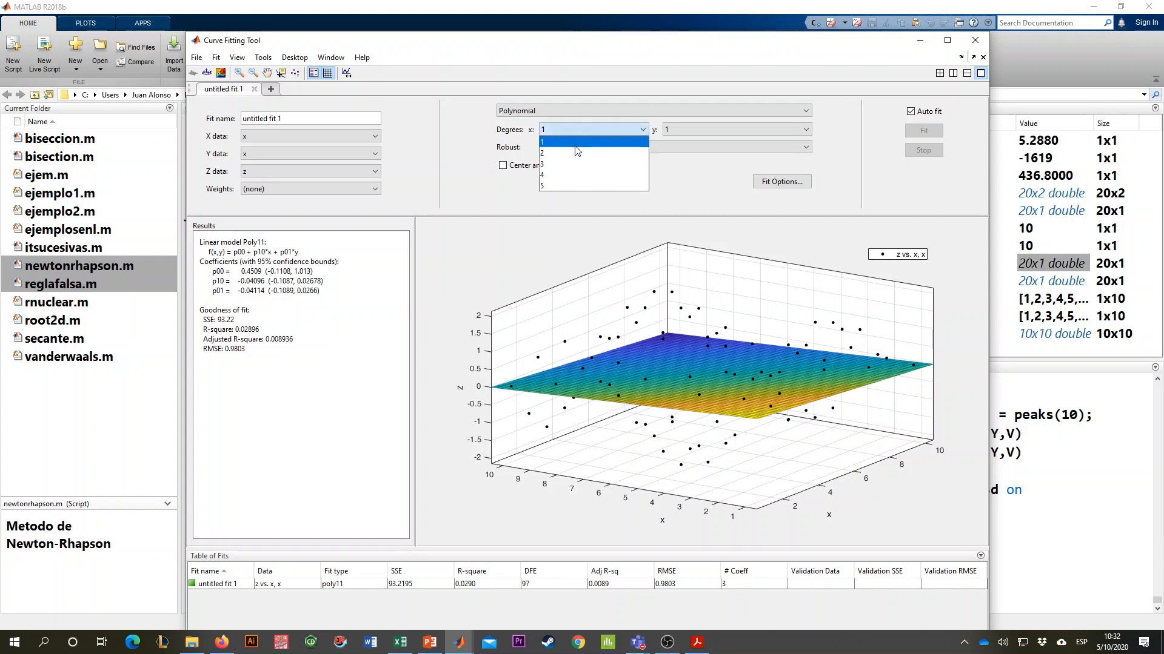
click(573, 152)
drag(669, 332, 643, 328)
click(703, 128)
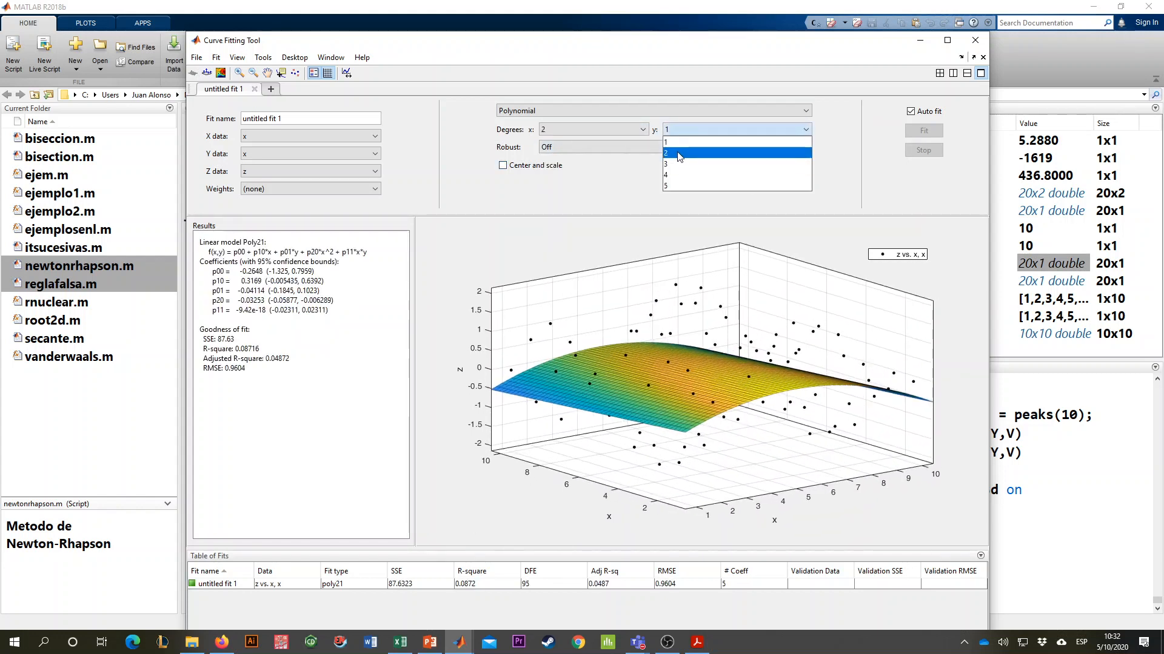
click(682, 160)
- Raise the polynomial degrees to 3 in x and 3 in y, and review the fitted coefficients and surface
click(589, 130)
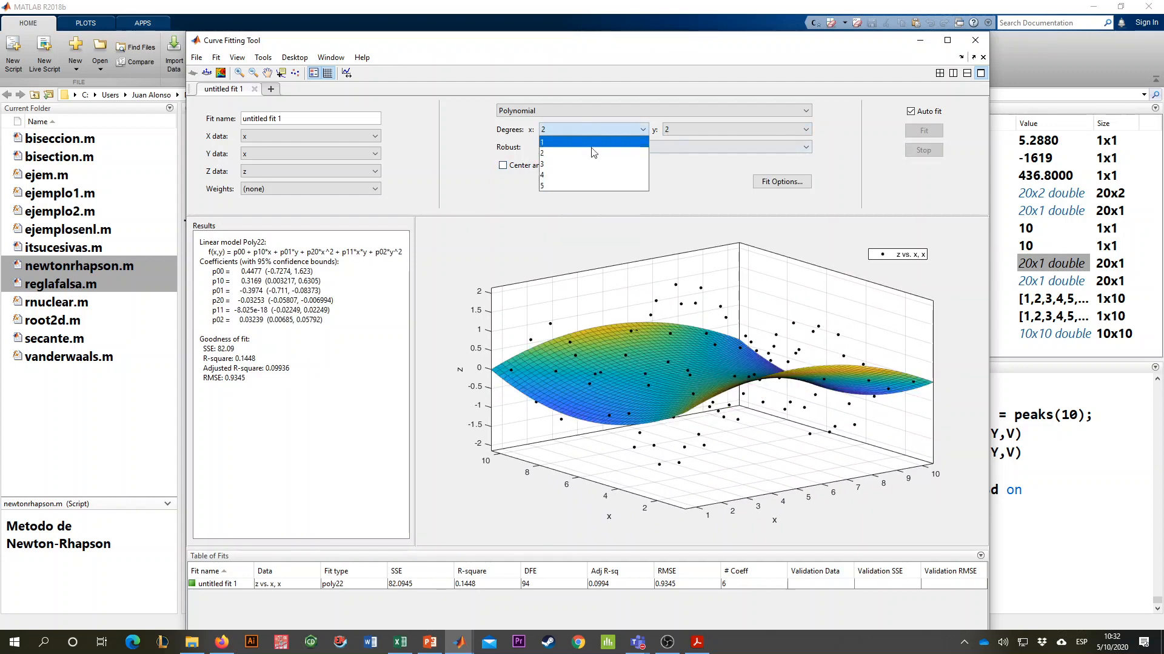
click(586, 162)
drag(682, 232, 697, 379)
click(690, 132)
click(684, 164)
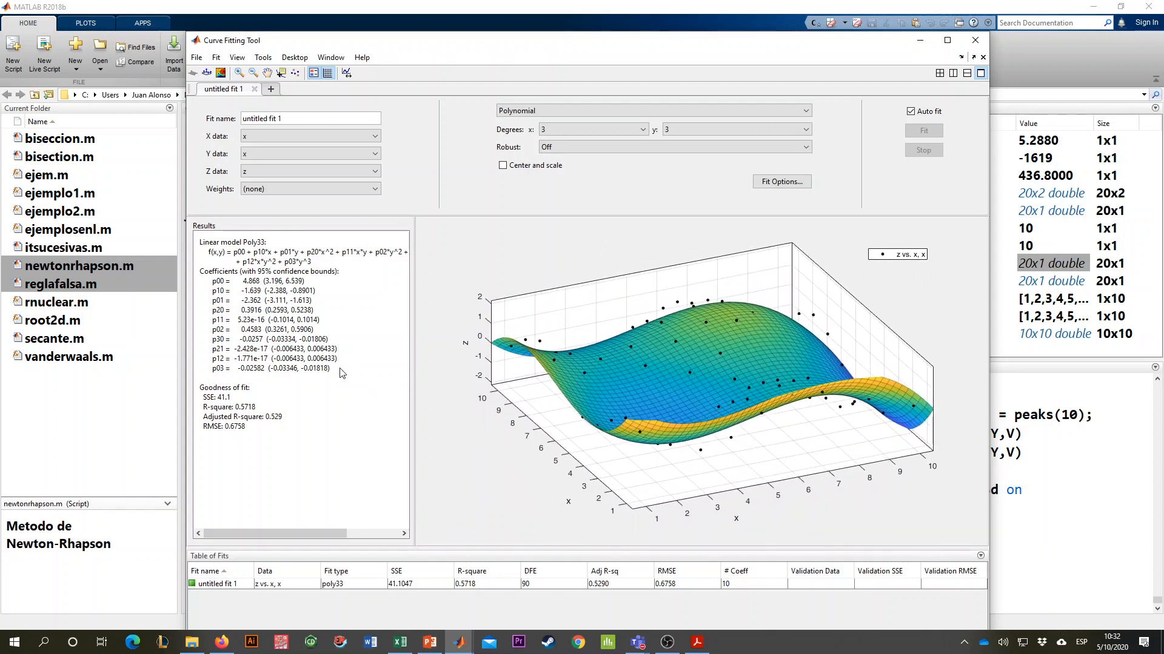
drag(340, 370, 198, 285)
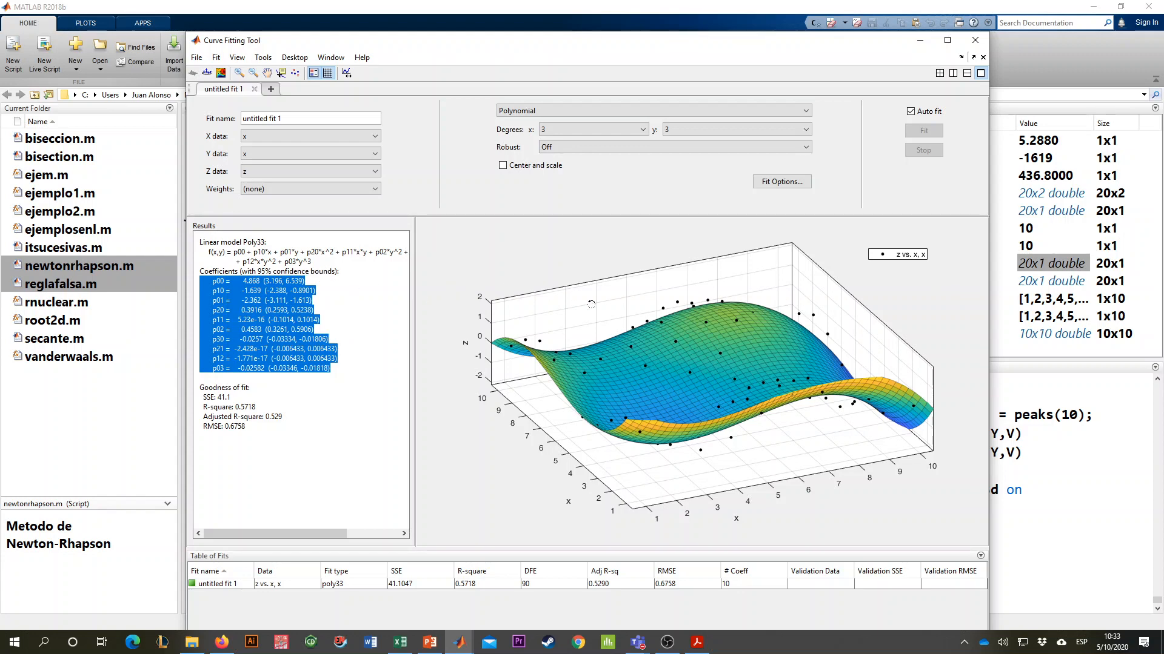
drag(591, 304, 560, 313)
- Change the fit type to Custom Equation and replace the default expression with sin(x)+cos(y)
click(566, 111)
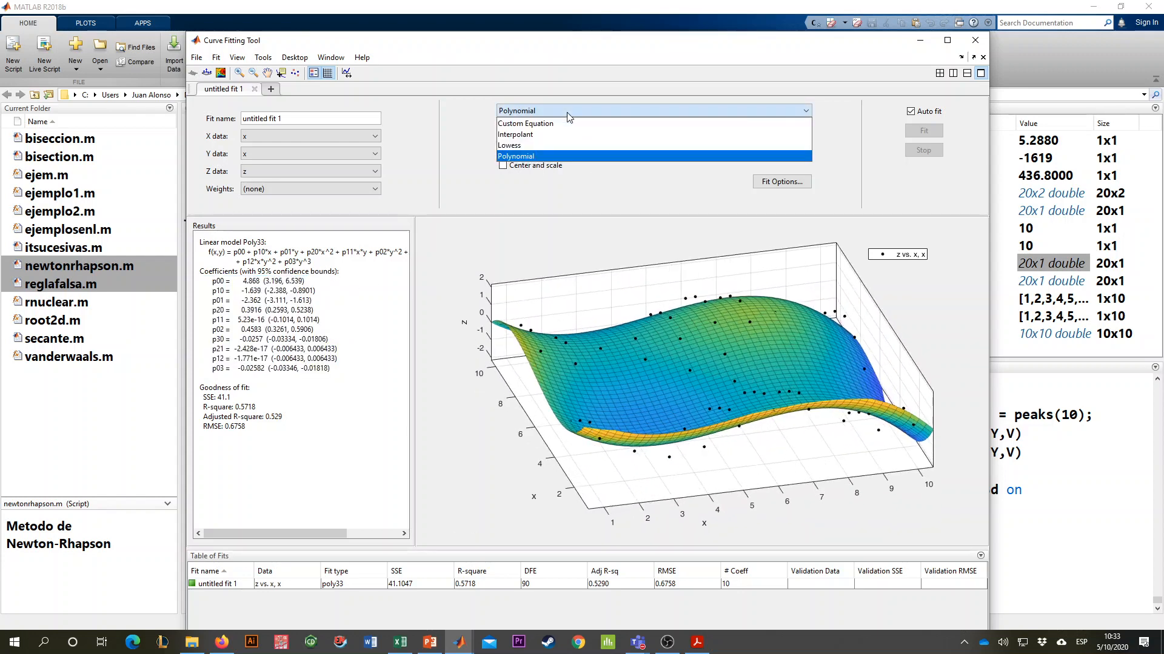
click(566, 122)
click(678, 164)
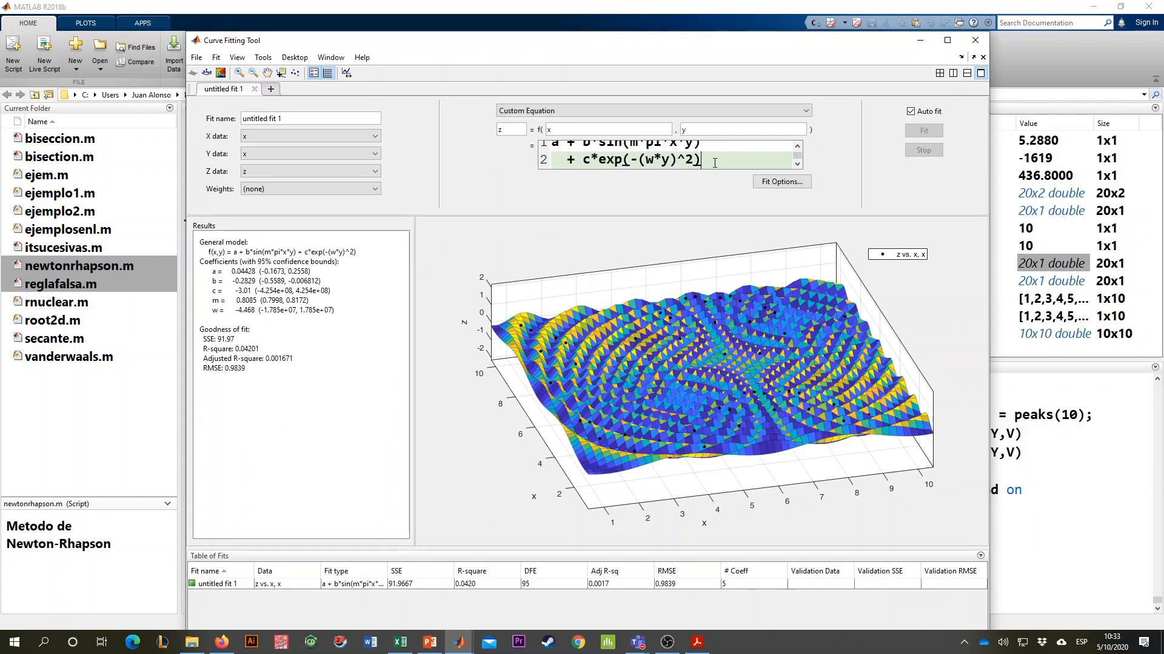
key(ctrl+a)
key(Delete)
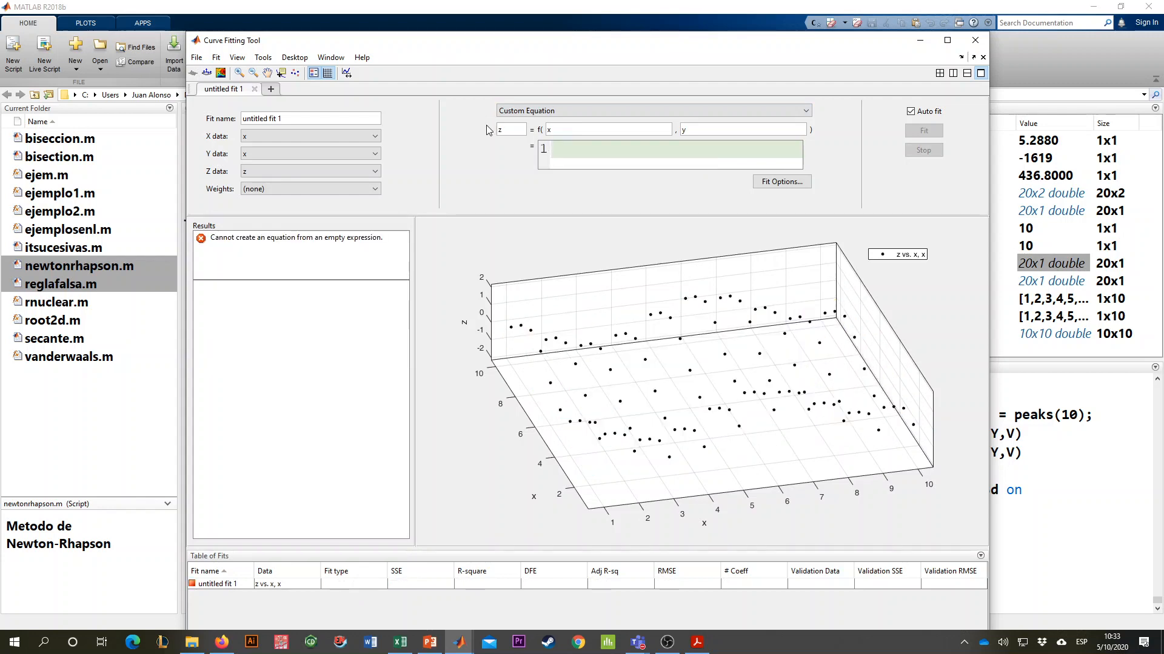
text(sin)
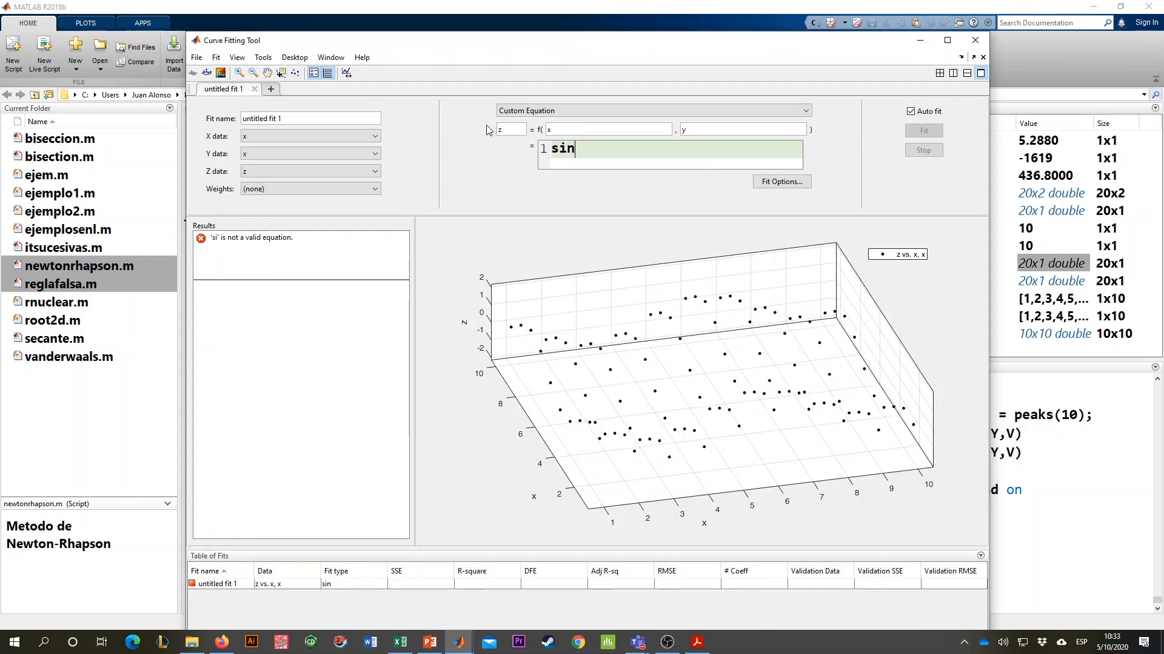
text(()
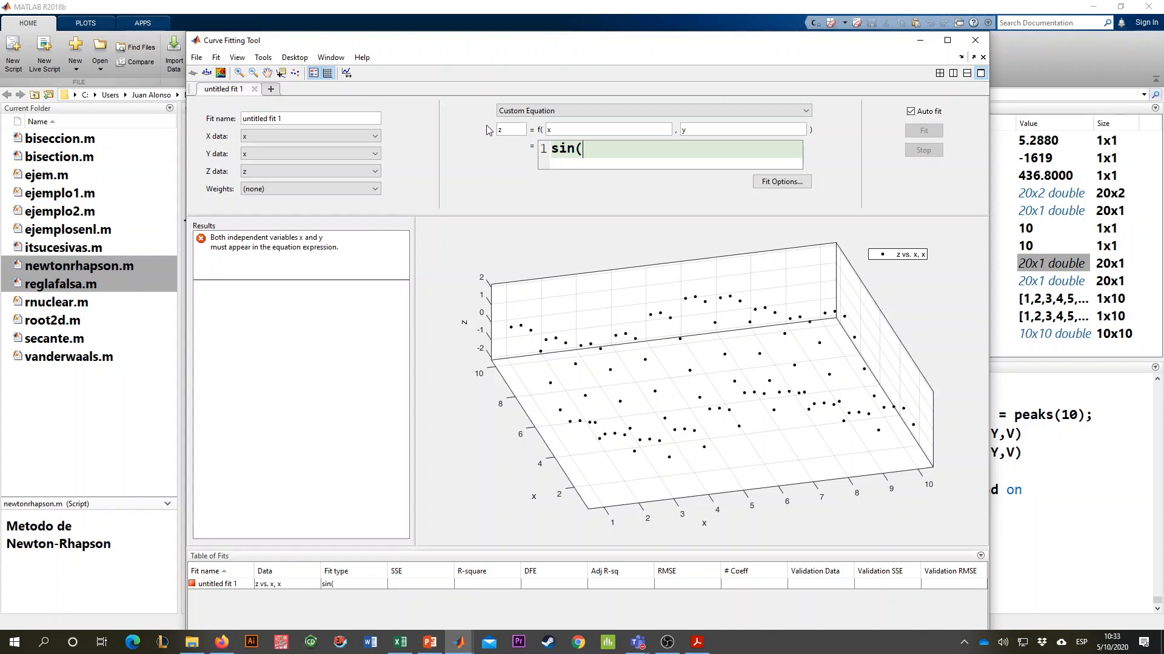
text(x)+cos(y)
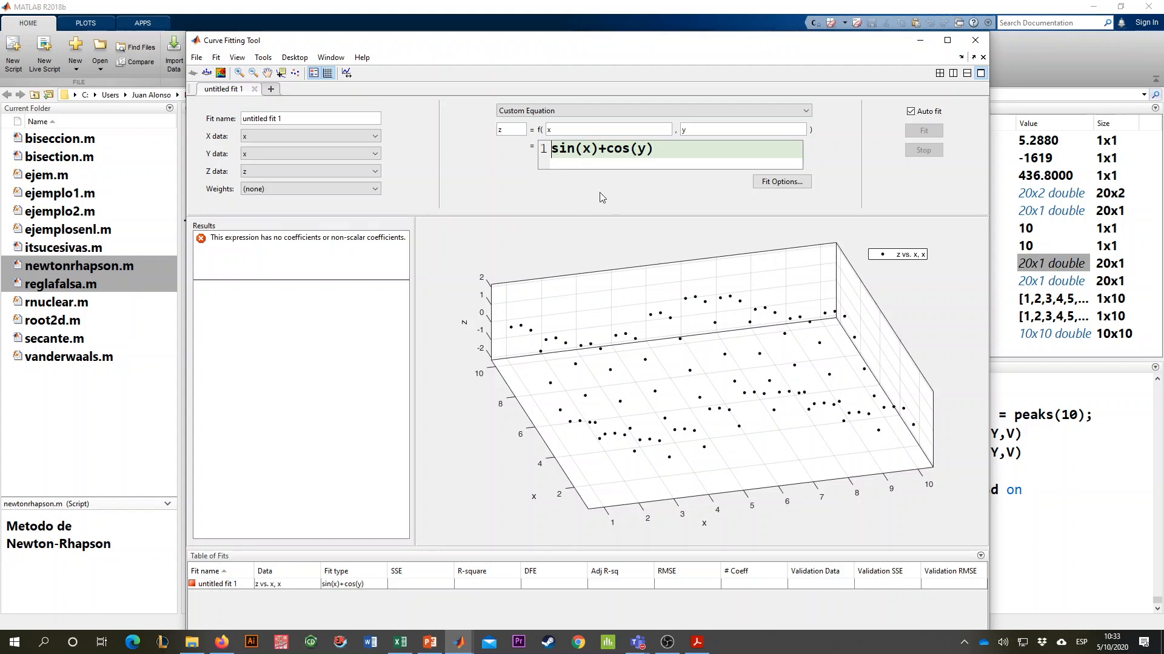
- Add coefficients A and B to the custom equation so that it reads A*sin(x)+B*cos(y), and inspect the fitted surface
text(A)
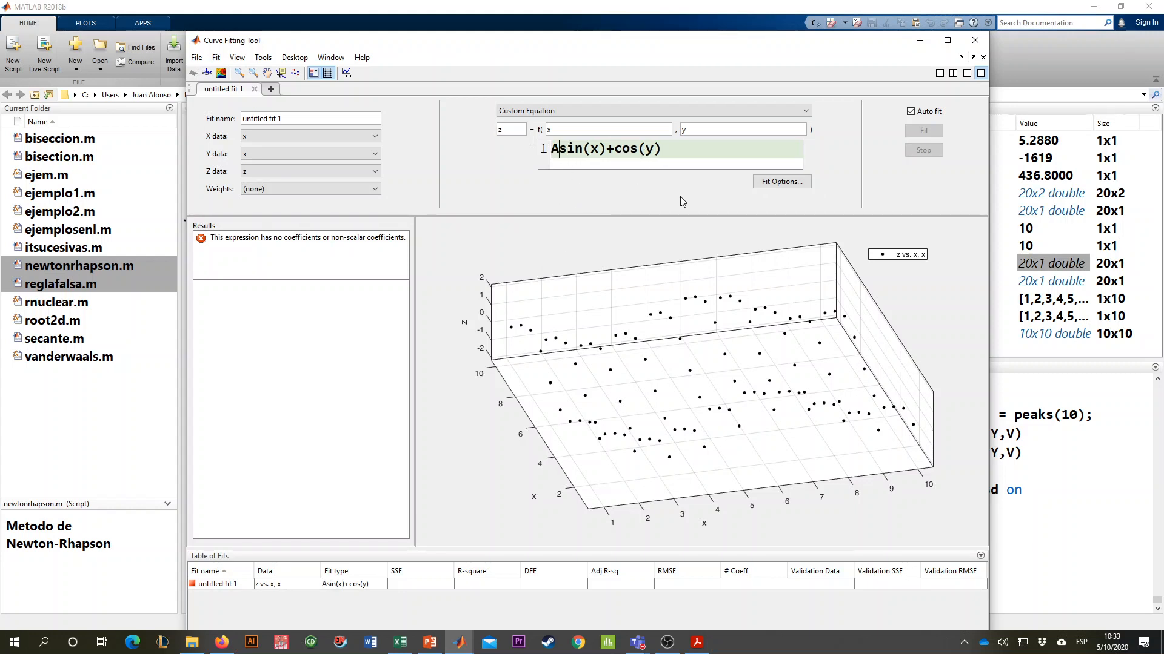
text(*)
drag(641, 334, 741, 284)
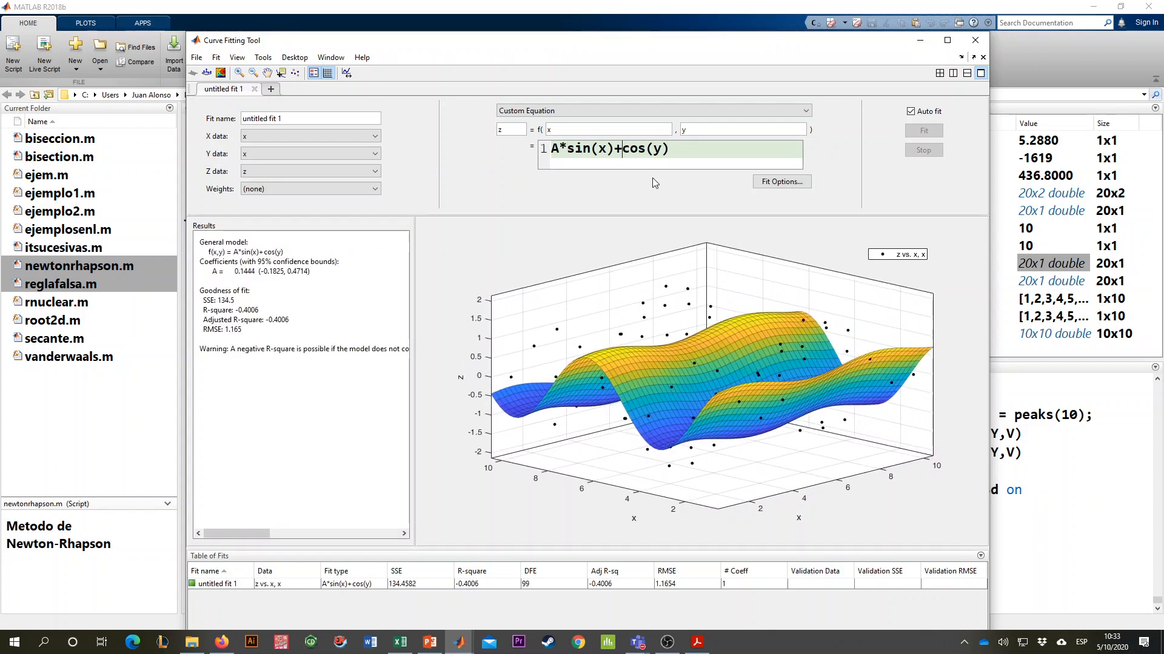
text(B*)
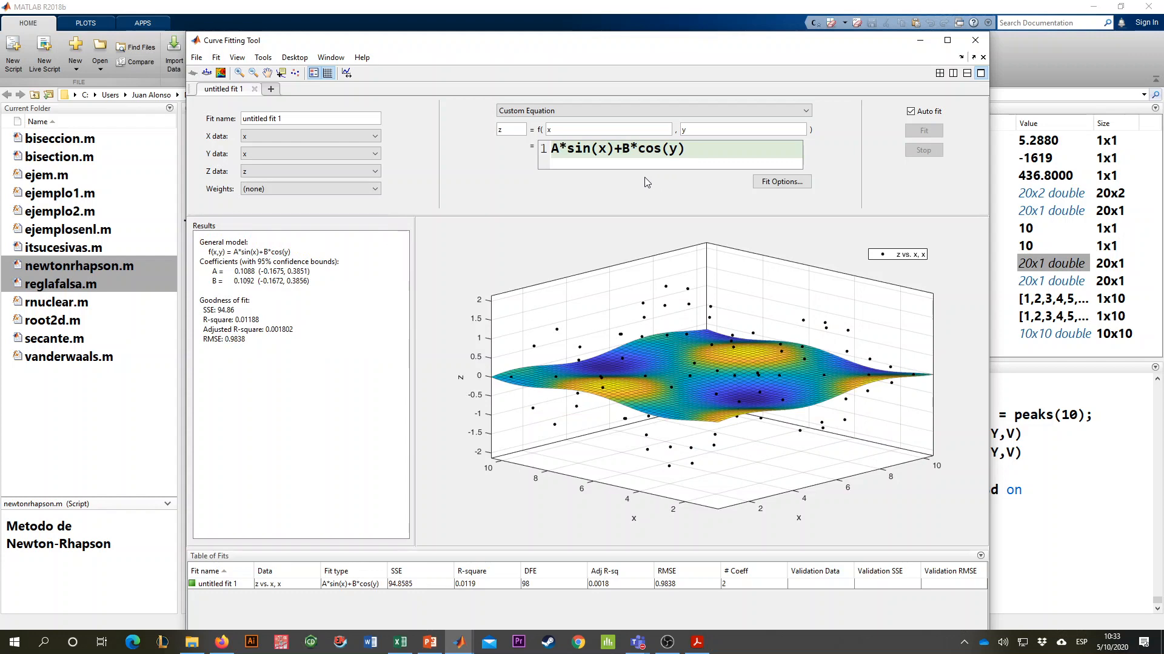
drag(672, 267, 691, 331)
- Set the start points of coefficients A and B to 1 in the fit options, and inspect the surface again
click(769, 183)
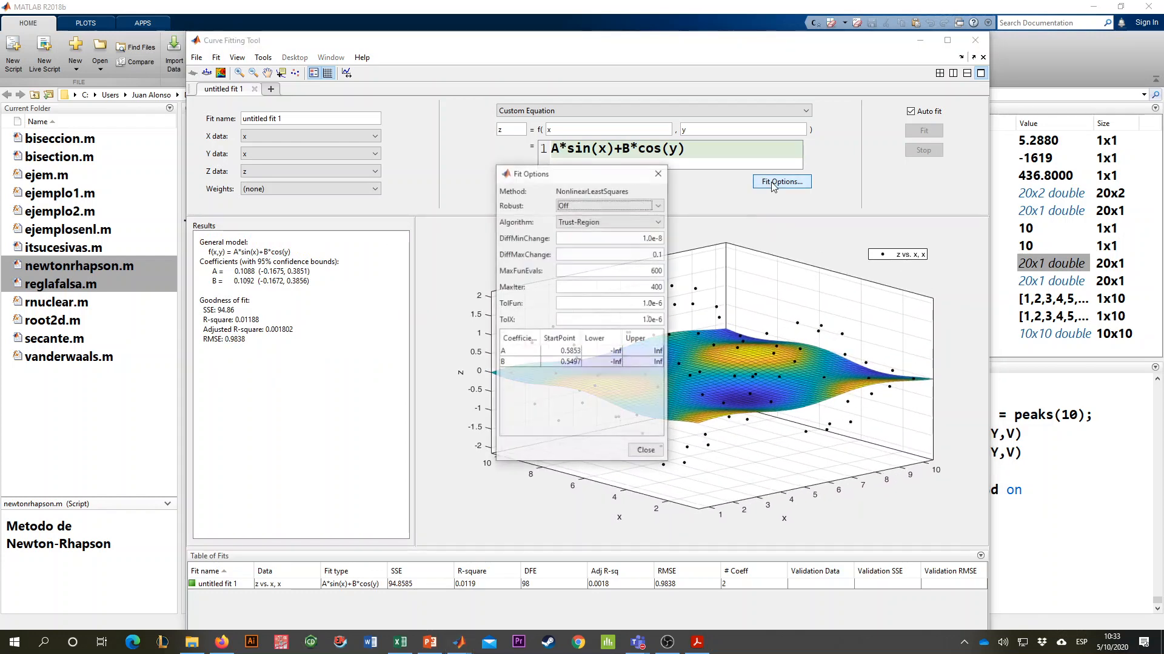
drag(561, 351, 700, 368)
text(11)
click(574, 352)
click(646, 451)
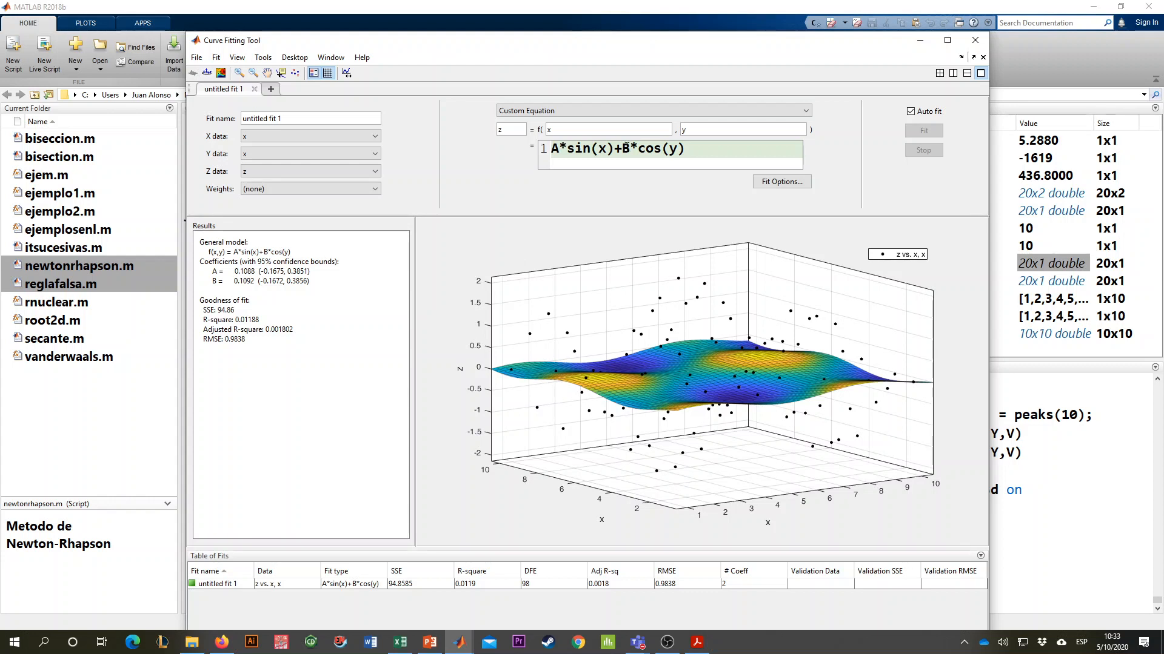
drag(715, 344, 685, 337)
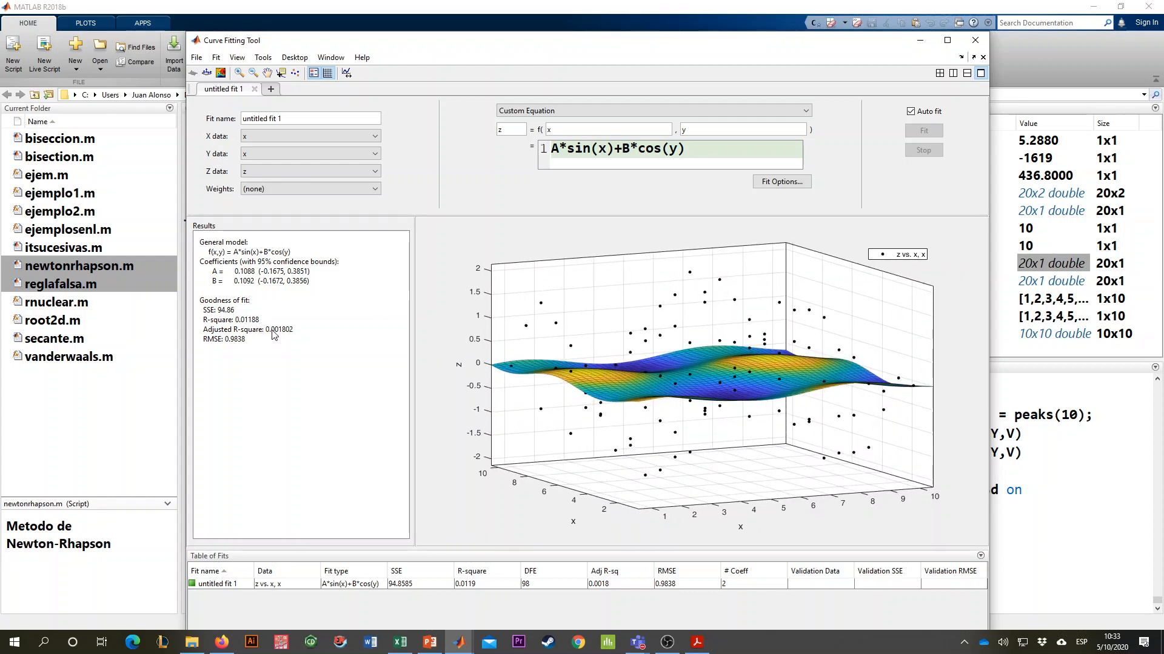
- Set the start points of coefficients A and B to 2 and their lower bounds to 0 in the fit options
click(782, 181)
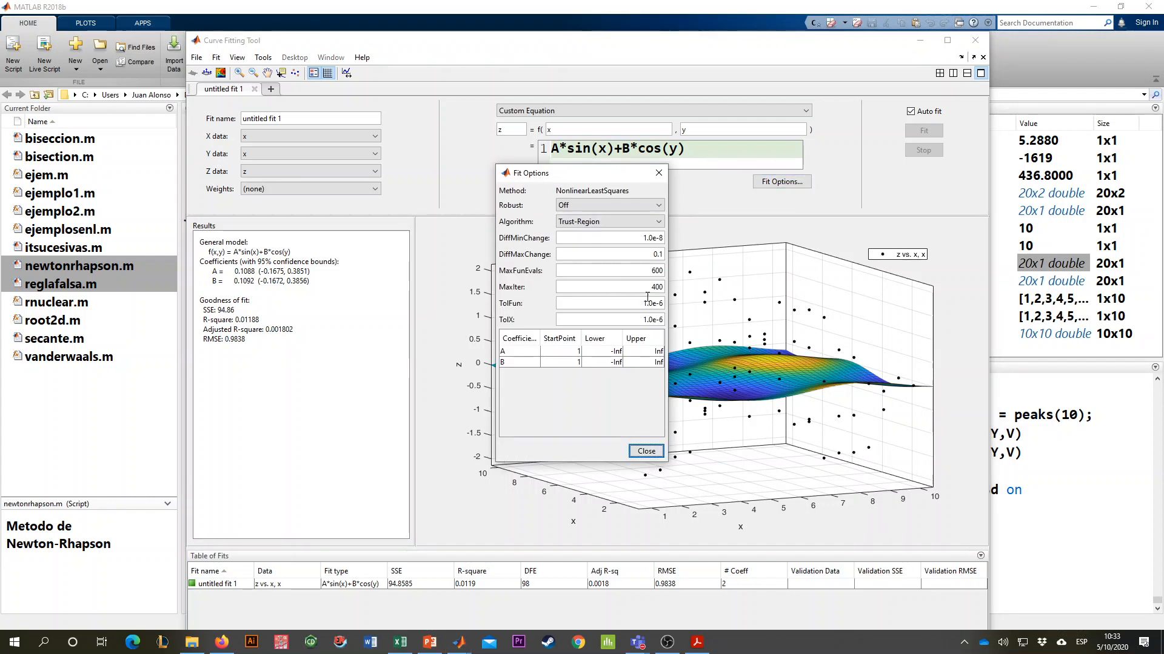
double_click(577, 351)
double_click(578, 362)
text(2)
key(Tab)
text(0)
click(611, 352)
text(0)
click(640, 364)
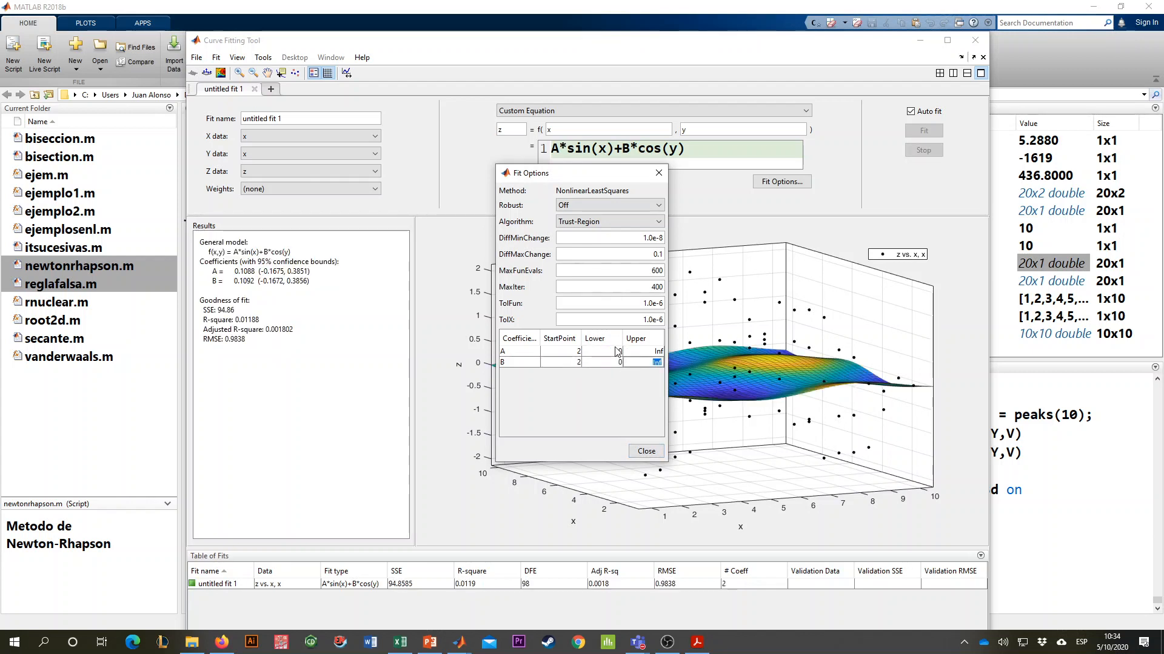
click(618, 352)
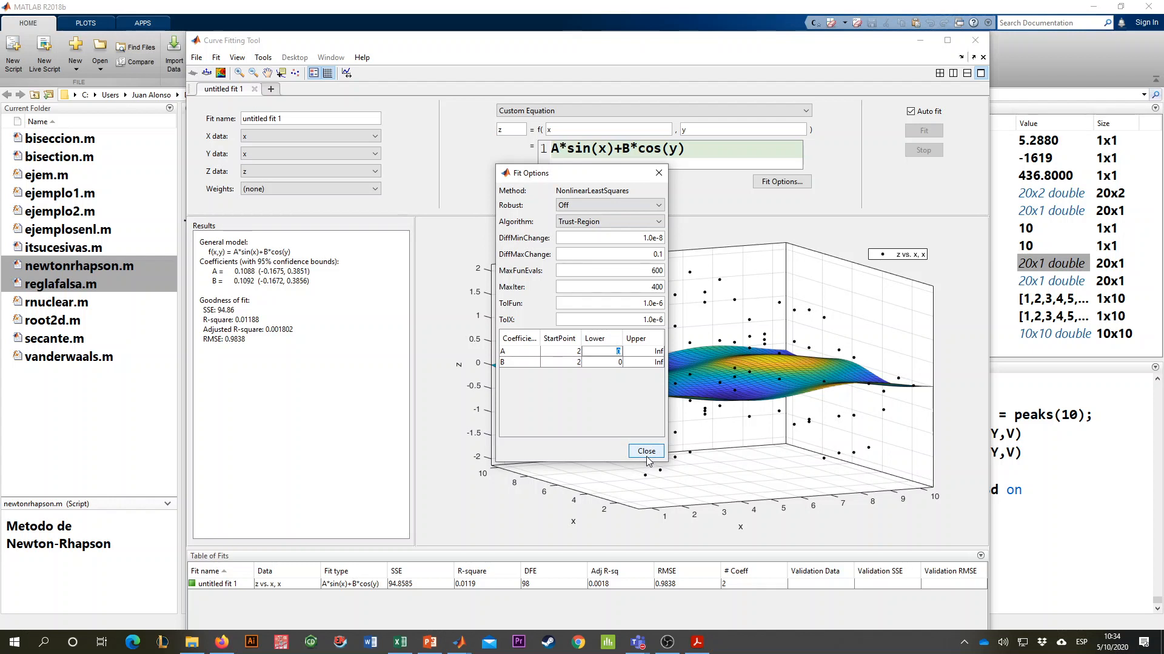
- Try start points of 0 for coefficients A and B
click(573, 351)
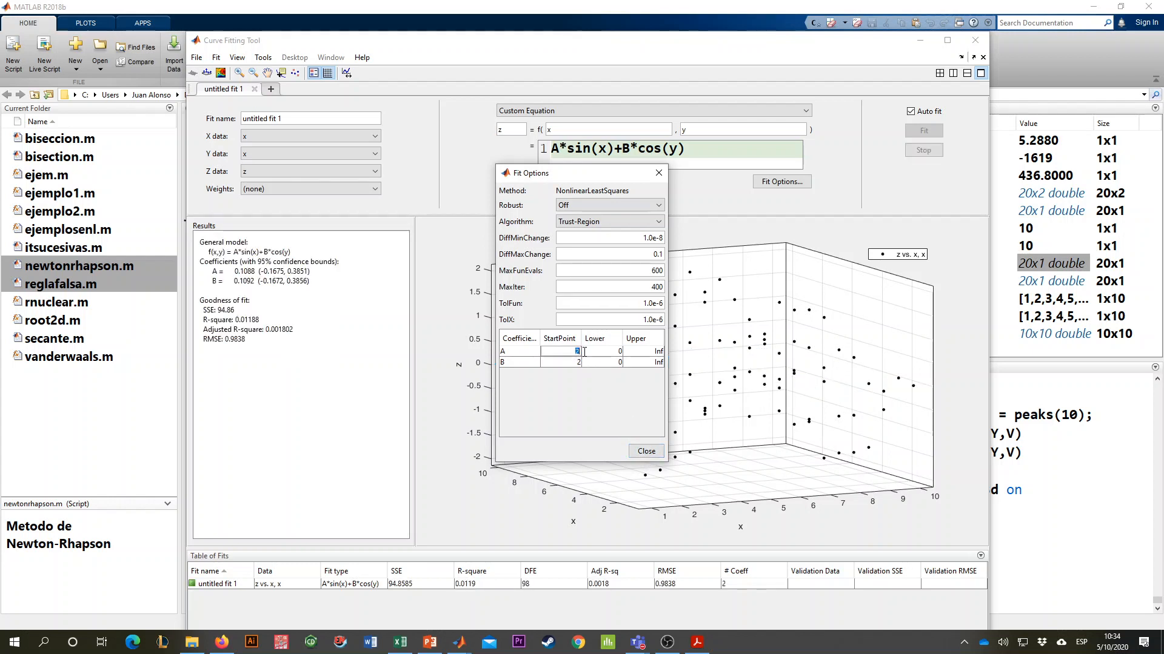
text(0)
click(578, 363)
text(0)
- Set the start points of coefficients A and B to 5, close the fit options, and inspect the fitted surface
click(581, 352)
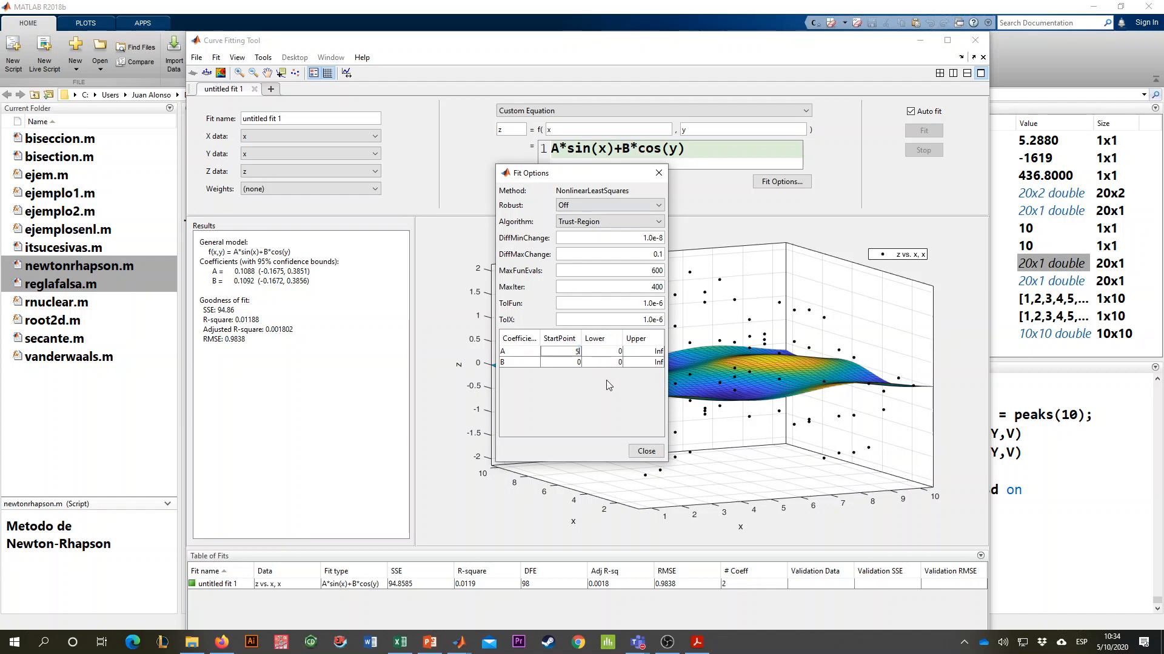
click(575, 362)
text(5)
click(646, 451)
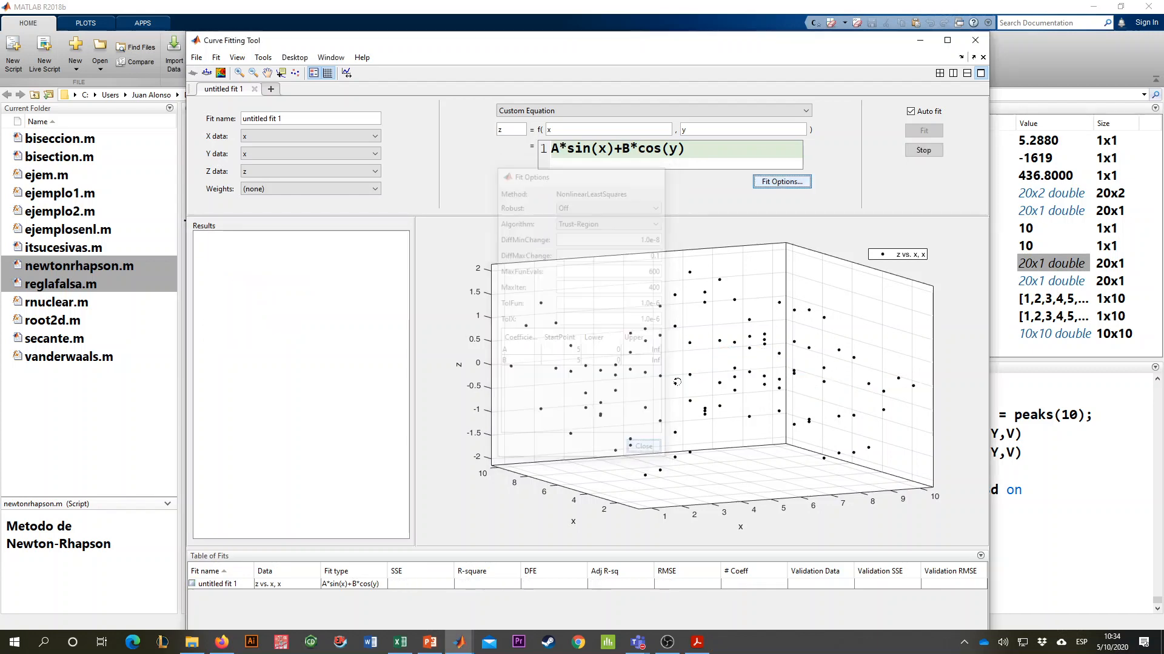
drag(697, 388, 709, 367)
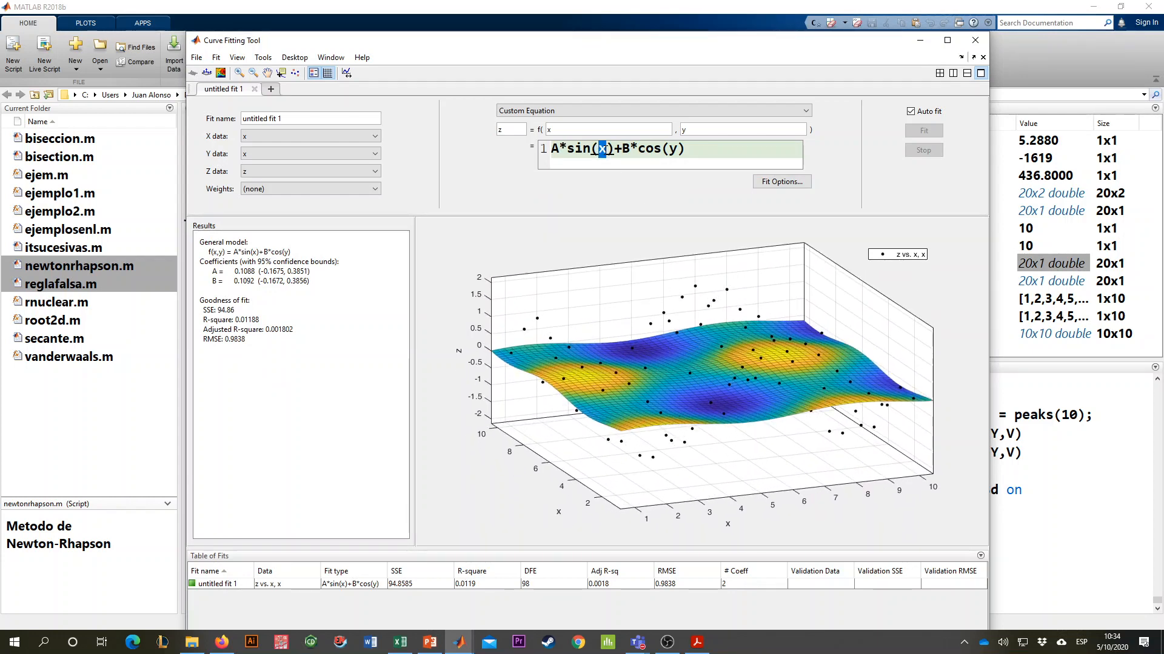
drag(674, 346, 539, 309)
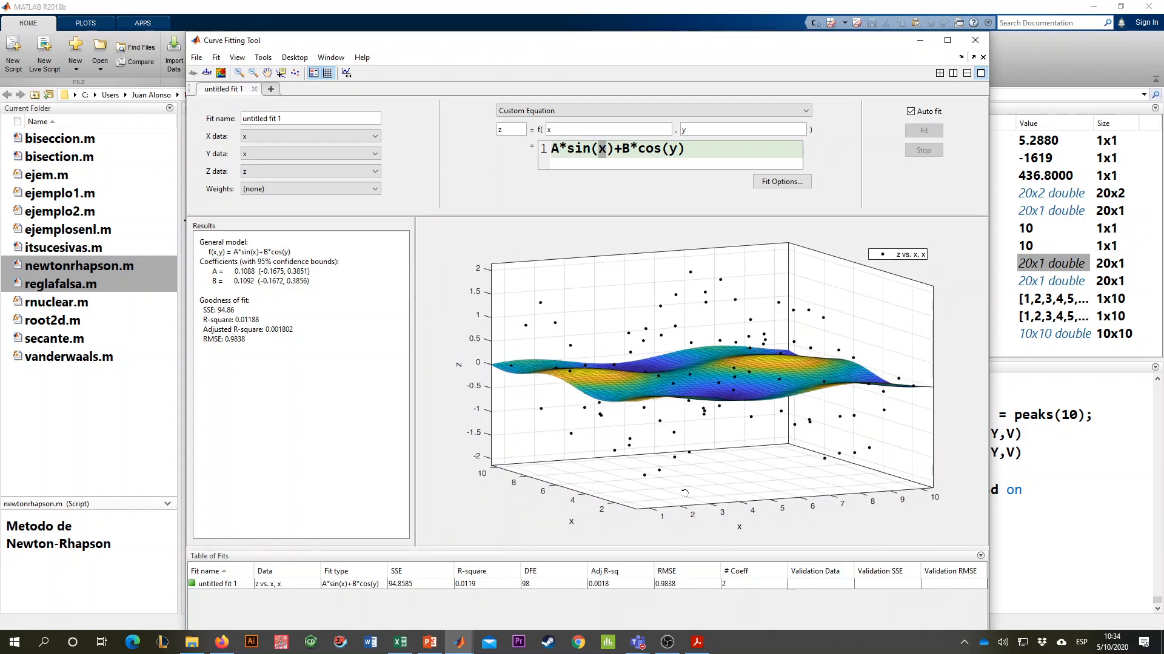
drag(707, 317, 727, 355)
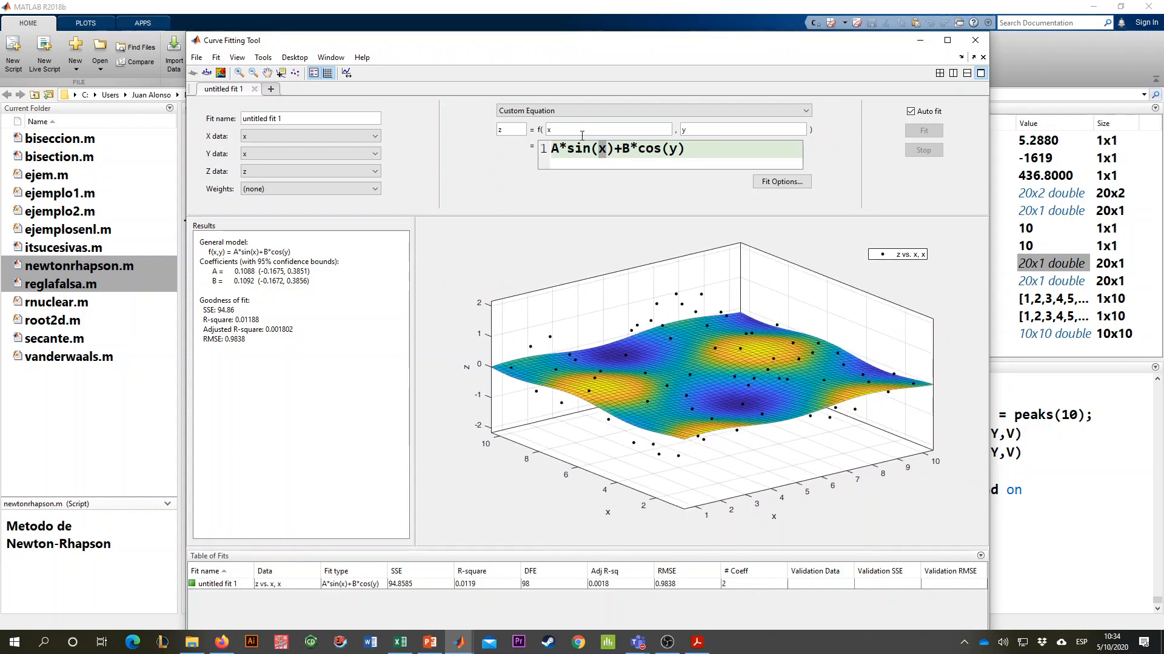
- Change the fit type to Interpolant with the Cubic method and inspect the resulting surface
click(559, 112)
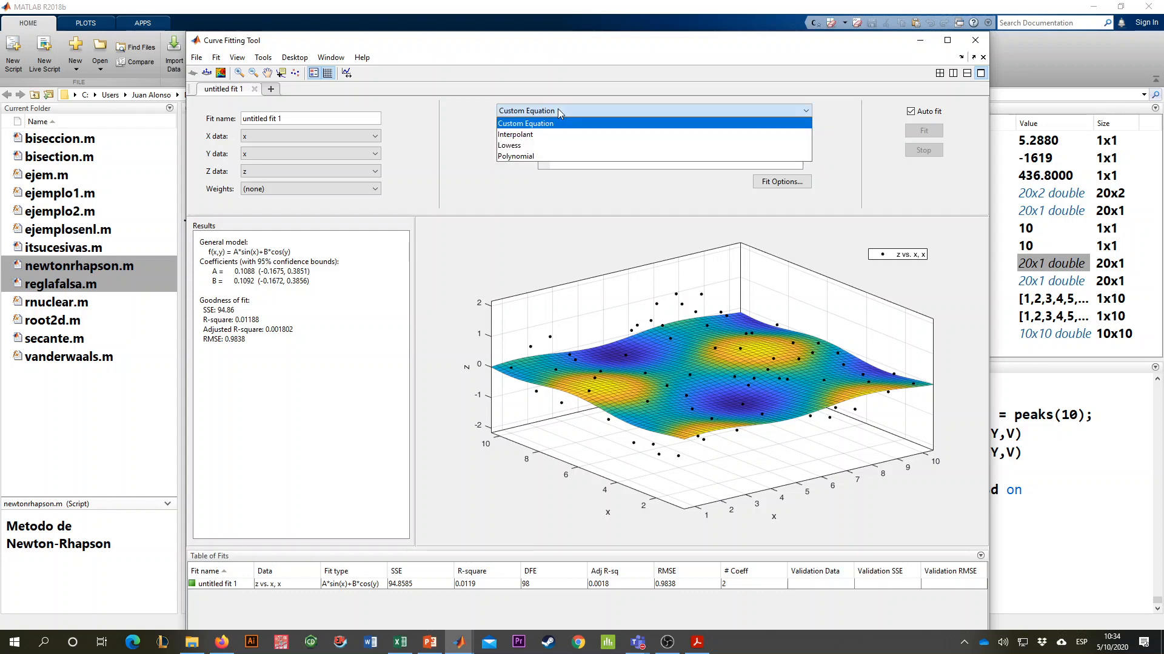
click(549, 134)
click(580, 131)
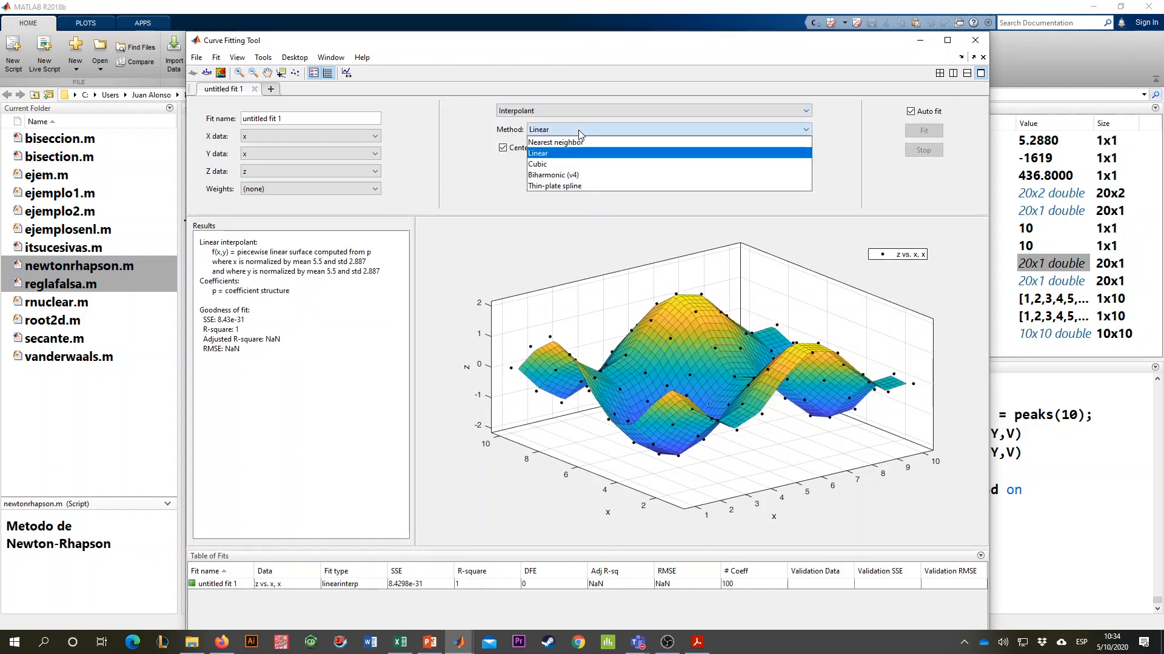
click(572, 164)
drag(715, 339, 691, 340)
- Keep the Interpolant fit type, set its method to Linear, and inspect the surface from another angle
click(537, 115)
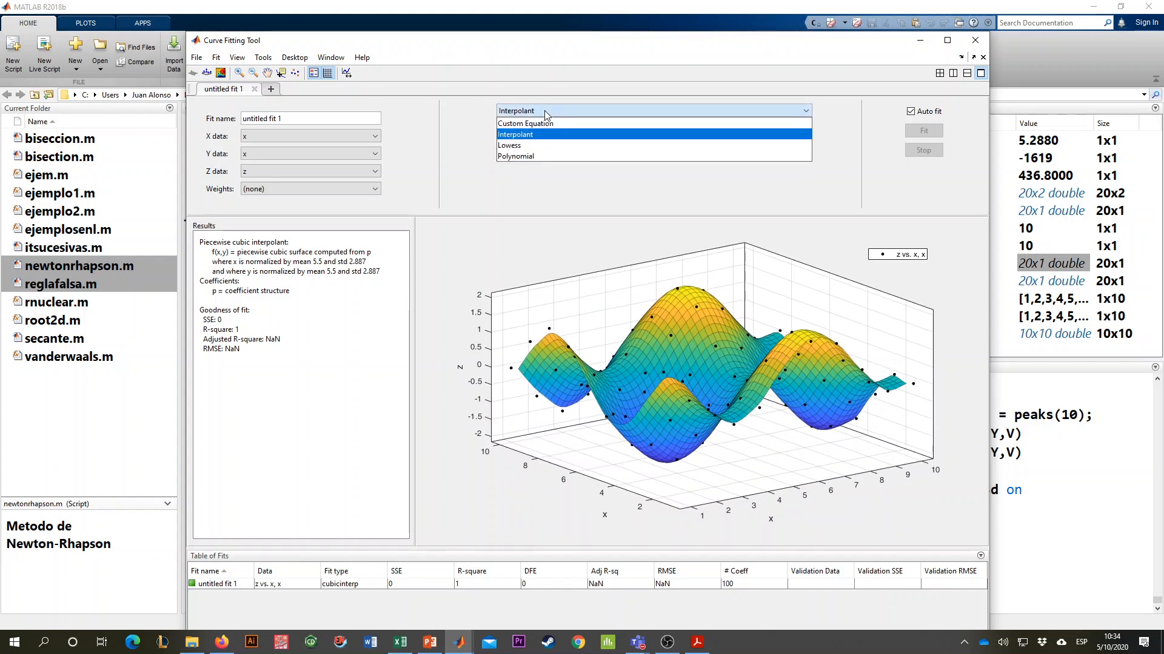
click(543, 136)
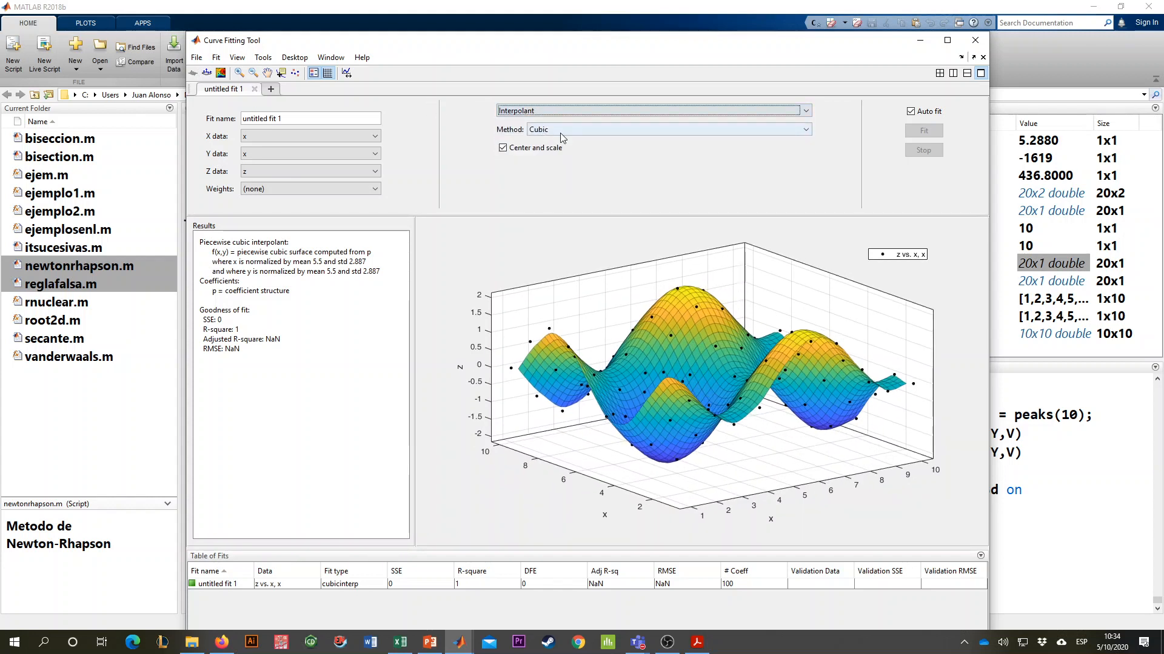
click(560, 131)
click(564, 154)
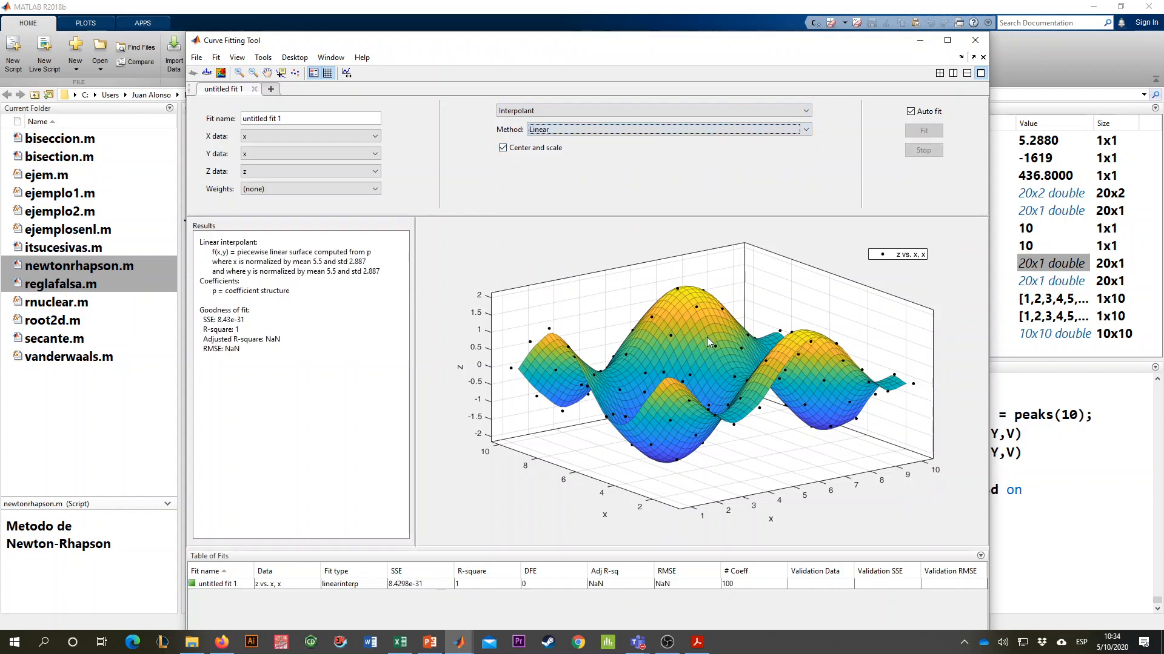
drag(707, 337, 741, 378)
- Set the interpolation method to Cubic, change it to Biharmonic (v4), and inspect the surface
click(558, 132)
click(561, 163)
click(554, 128)
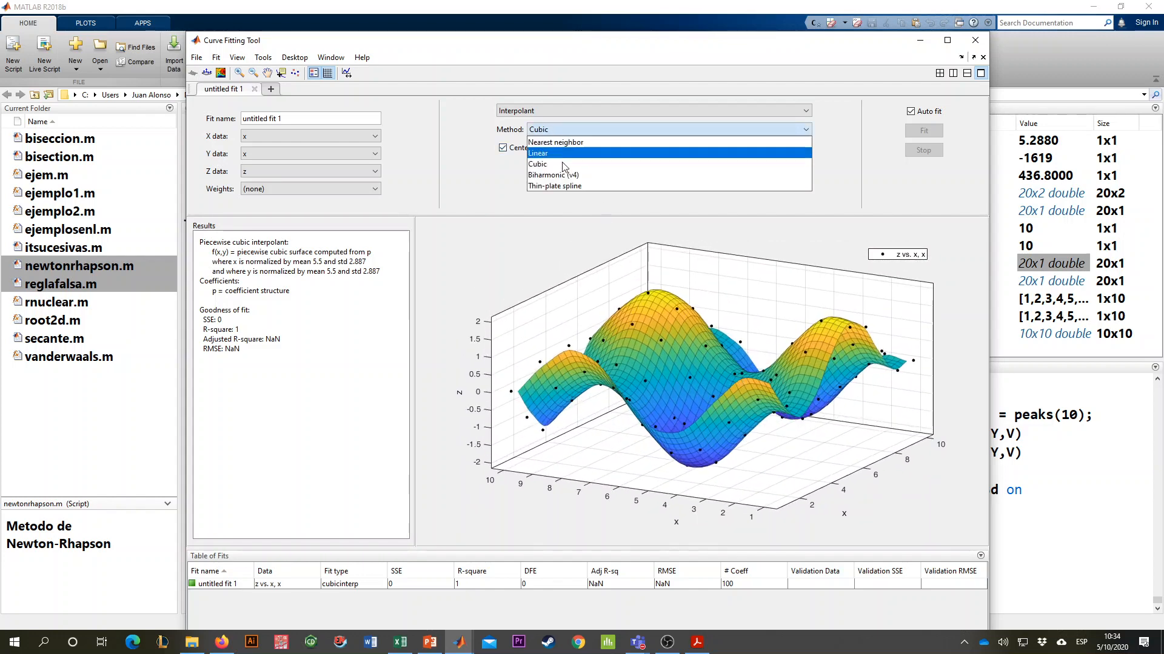
click(565, 176)
drag(719, 334, 654, 352)
- Compare the Cubic interpolant with Biharmonic (v4) by switching between them, ending on Biharmonic (v4)
click(579, 129)
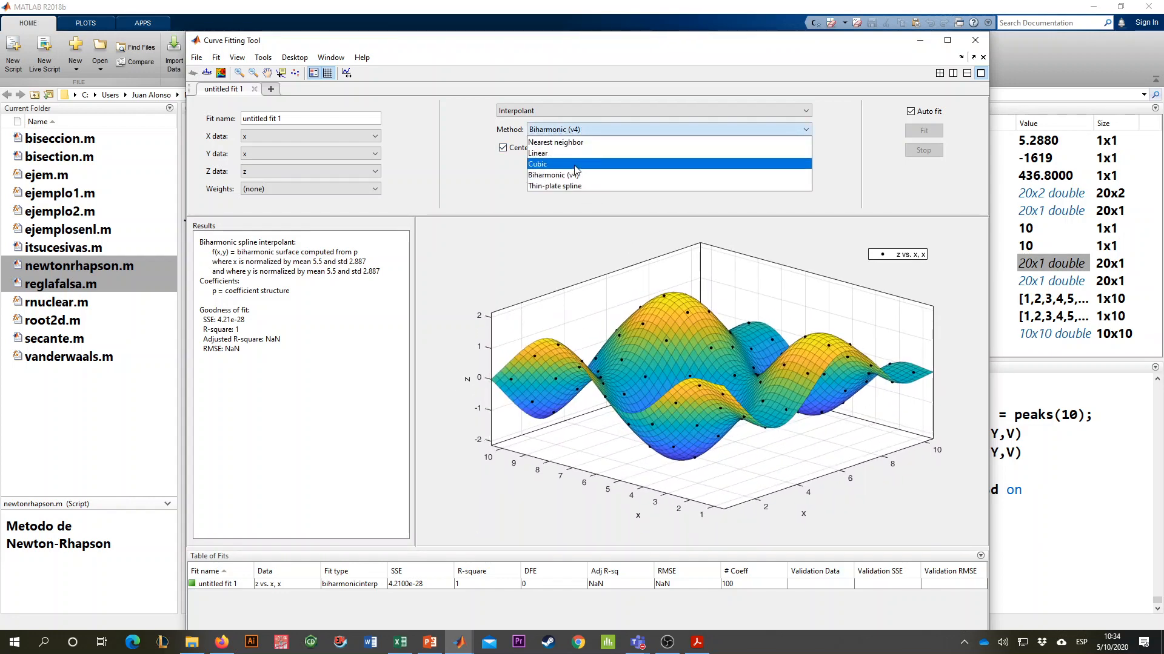
click(575, 168)
click(582, 130)
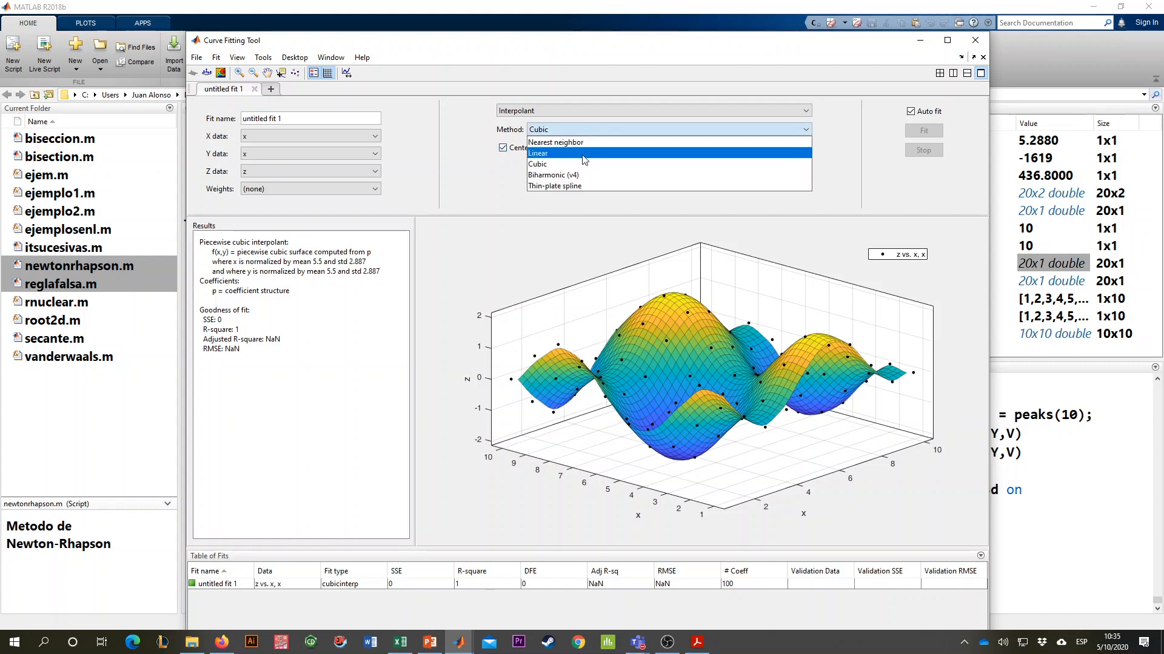
click(581, 179)
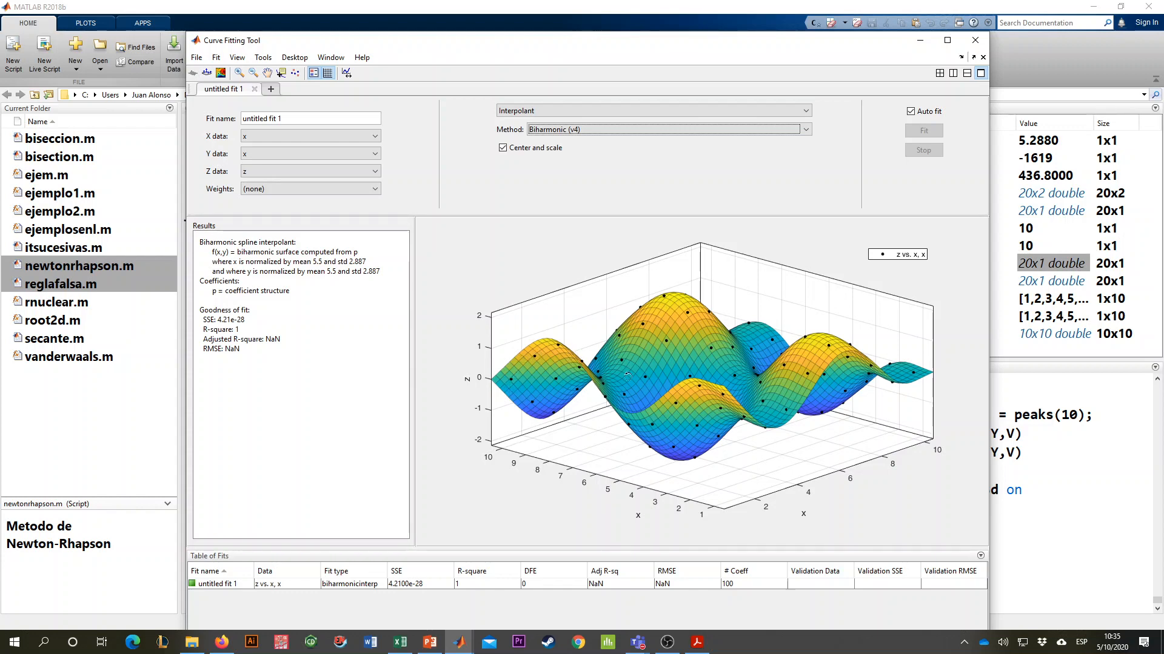
drag(628, 376, 654, 276)
- Compare the Thin-plate spline interpolant with Biharmonic (v4) by switching between them, ending on Thin-plate spline
click(598, 130)
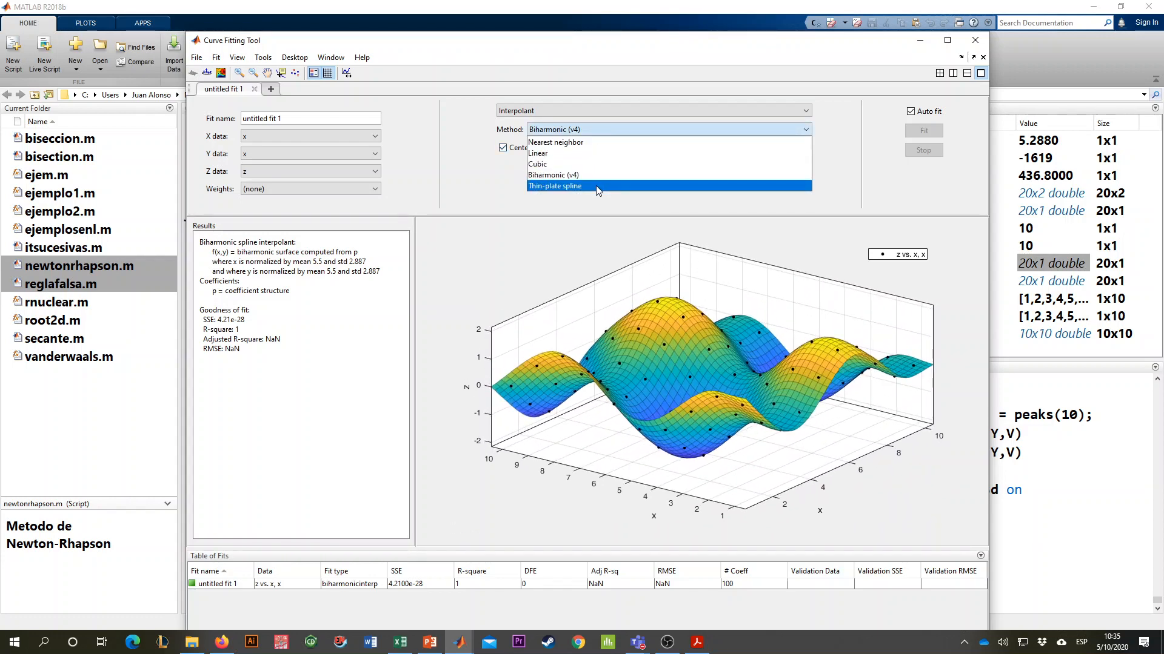
click(595, 186)
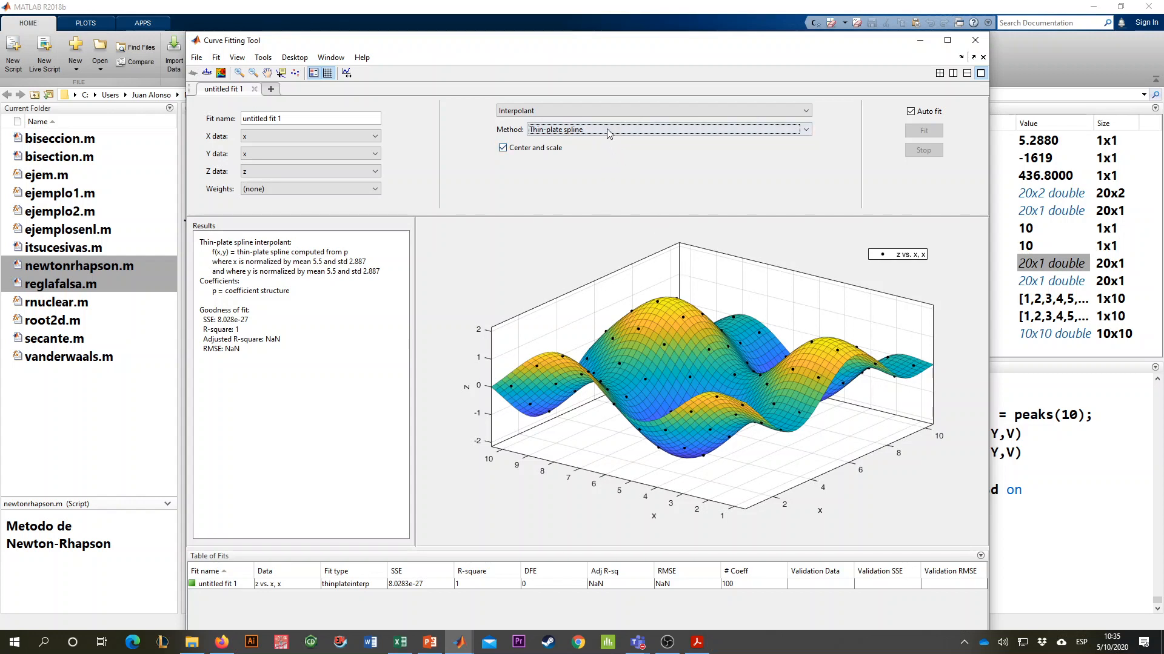
click(608, 134)
click(594, 175)
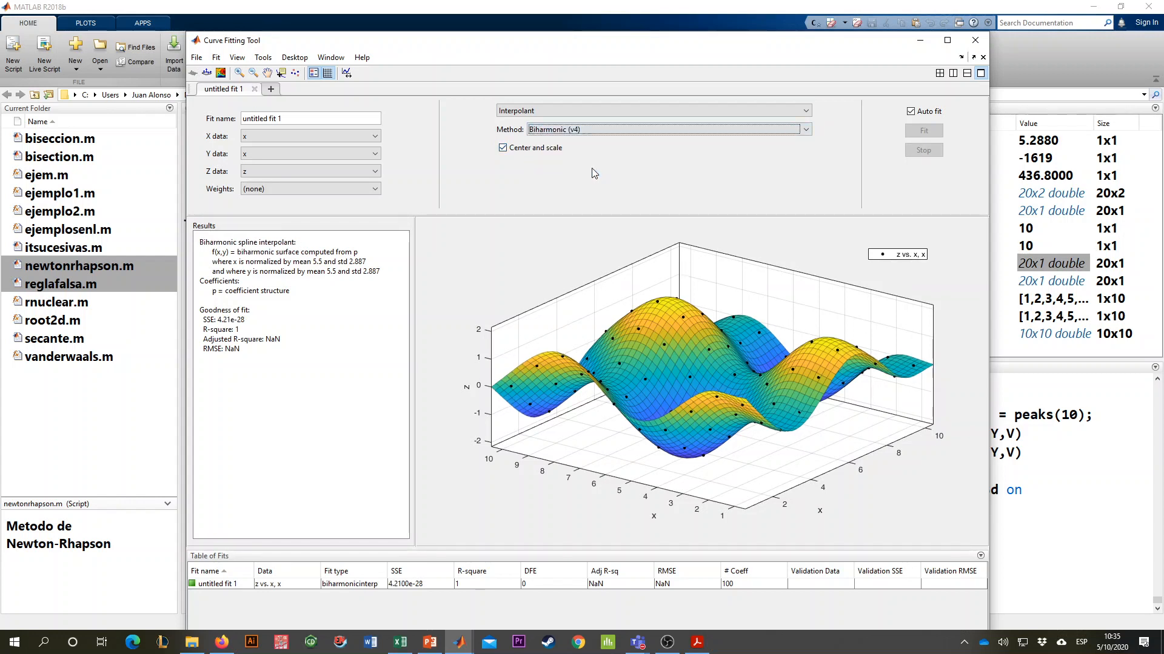
click(598, 129)
click(589, 186)
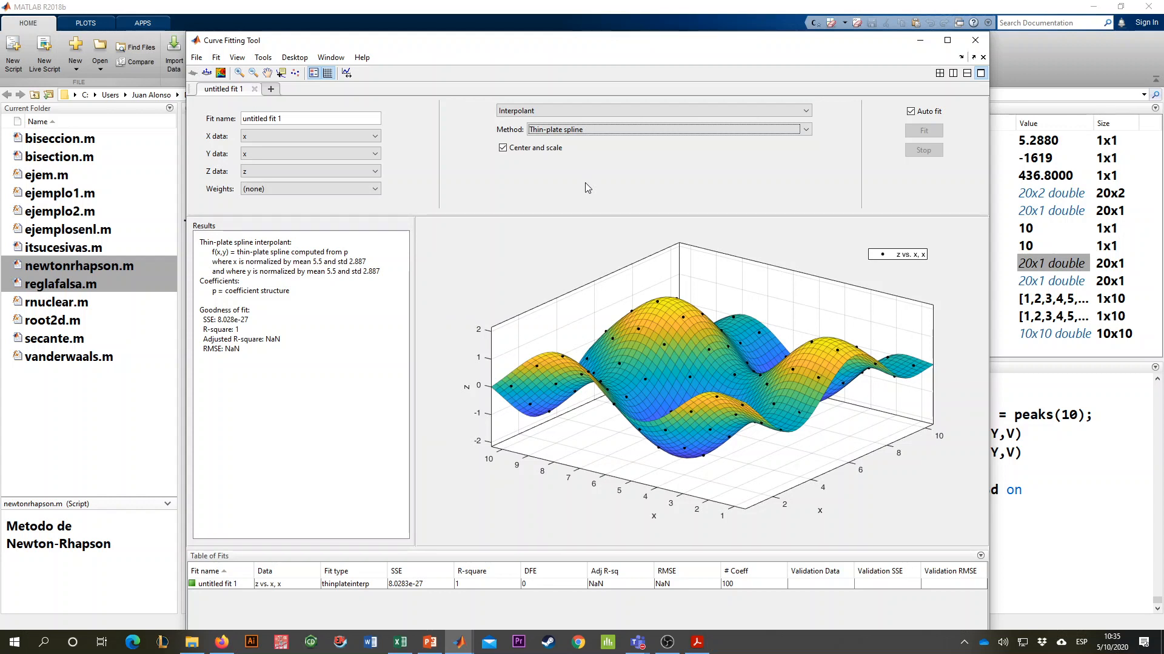
click(646, 113)
click(648, 134)
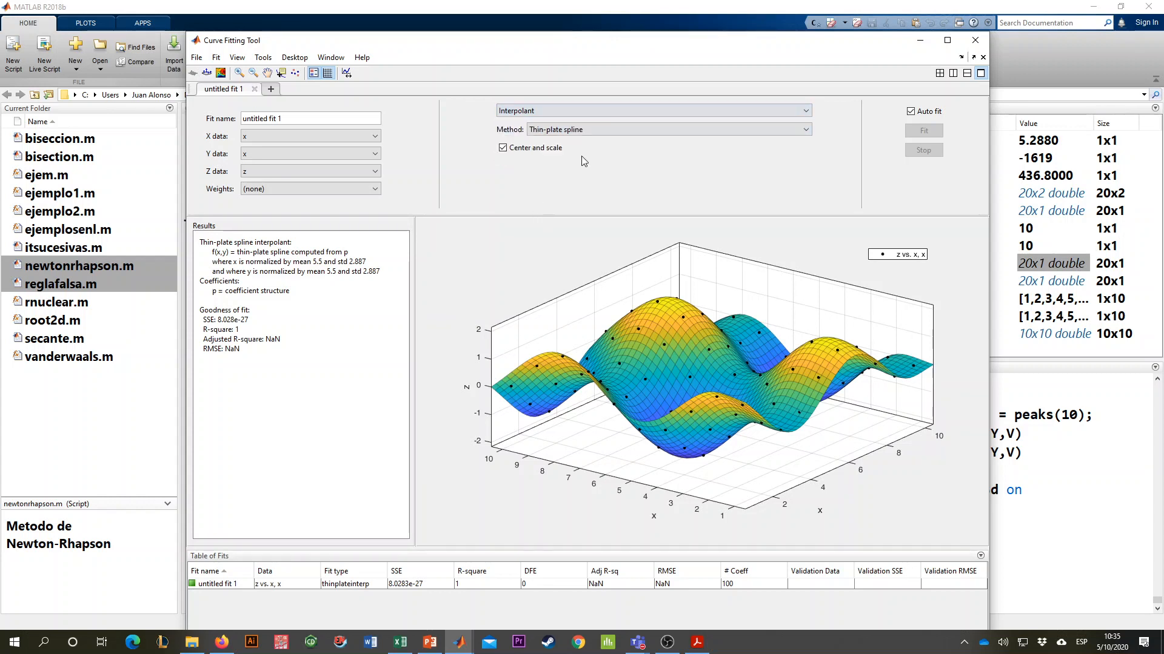
click(636, 130)
click(613, 188)
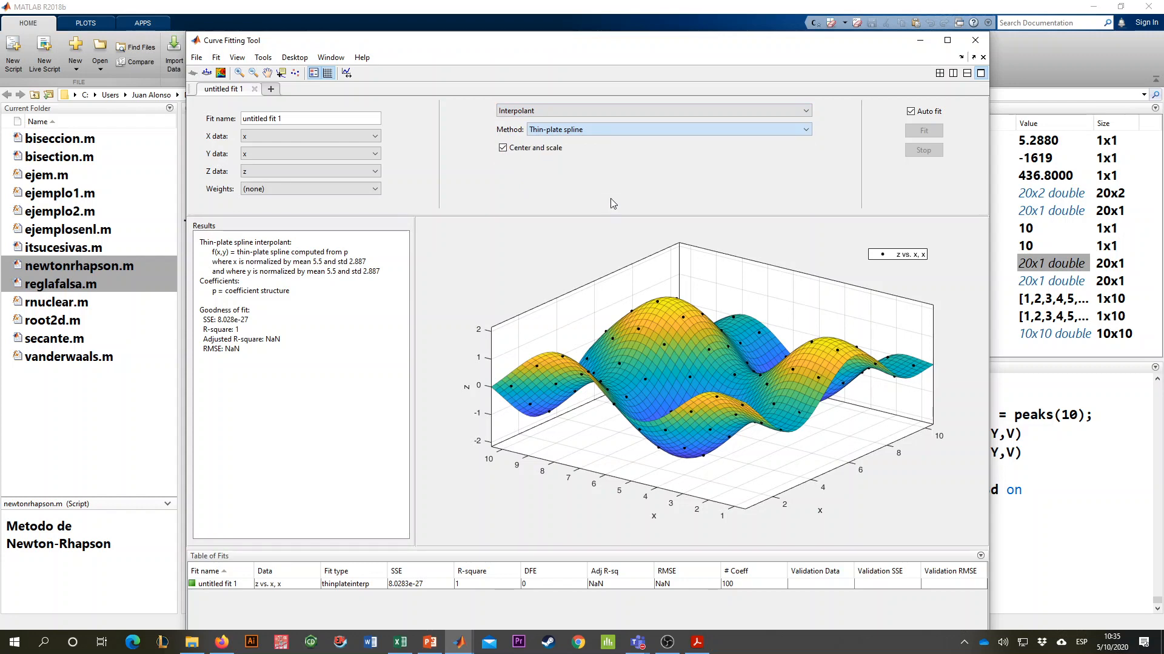
- Set the interpolation method to Nearest neighbor and inspect the stepped surface from several angles
click(606, 130)
click(580, 144)
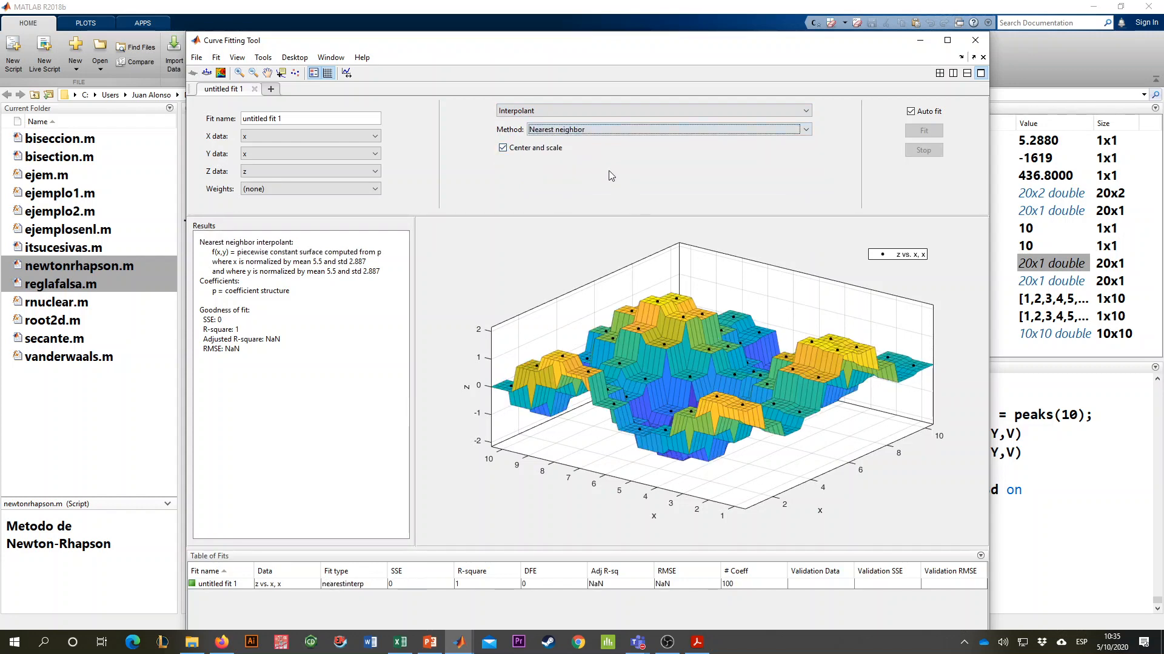
drag(630, 394, 719, 266)
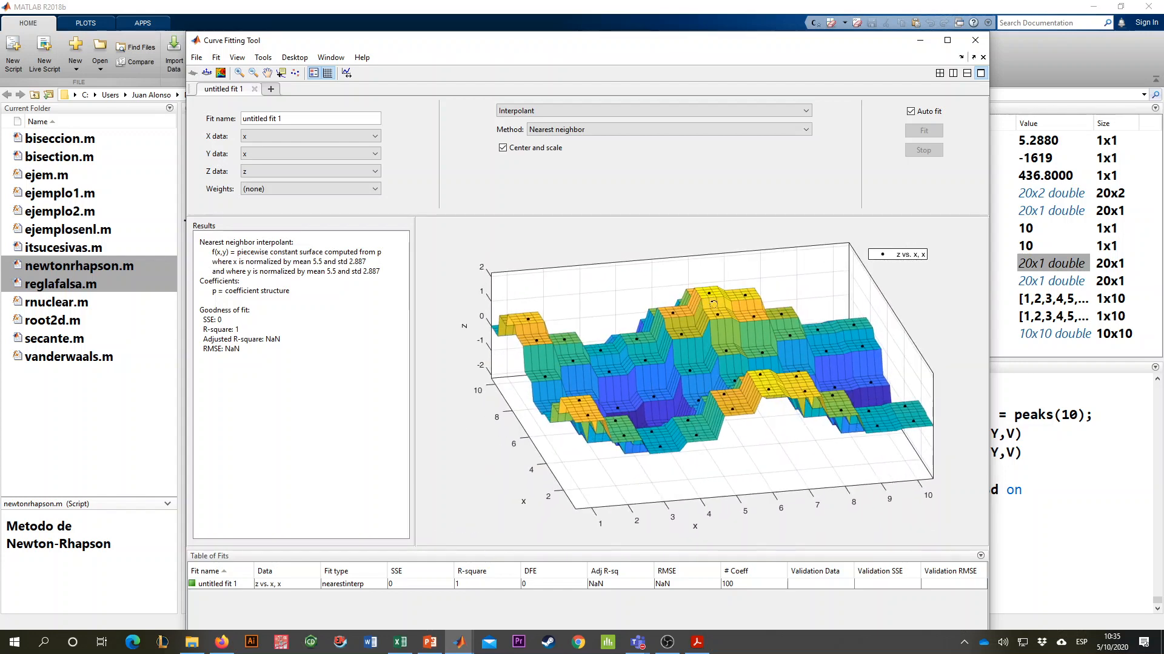
drag(713, 305, 698, 302)
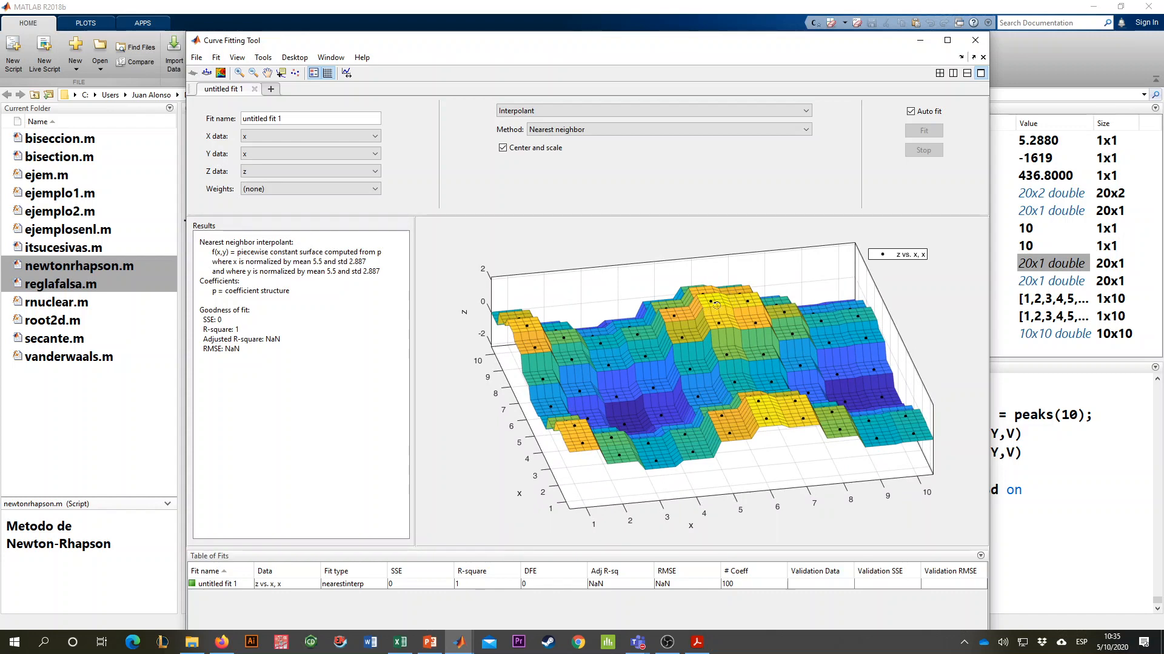
drag(717, 305, 596, 304)
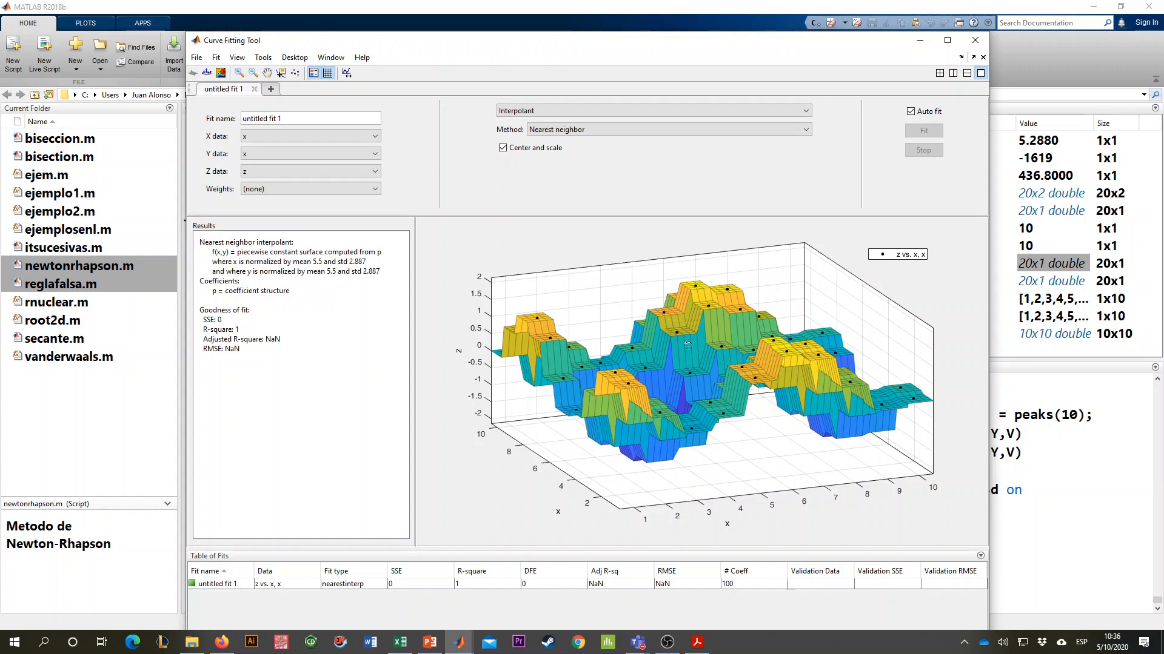
- Compare the Linear interpolant with Nearest neighbor by switching between them, ending on Nearest neighbor
drag(688, 345, 653, 351)
drag(593, 351, 684, 335)
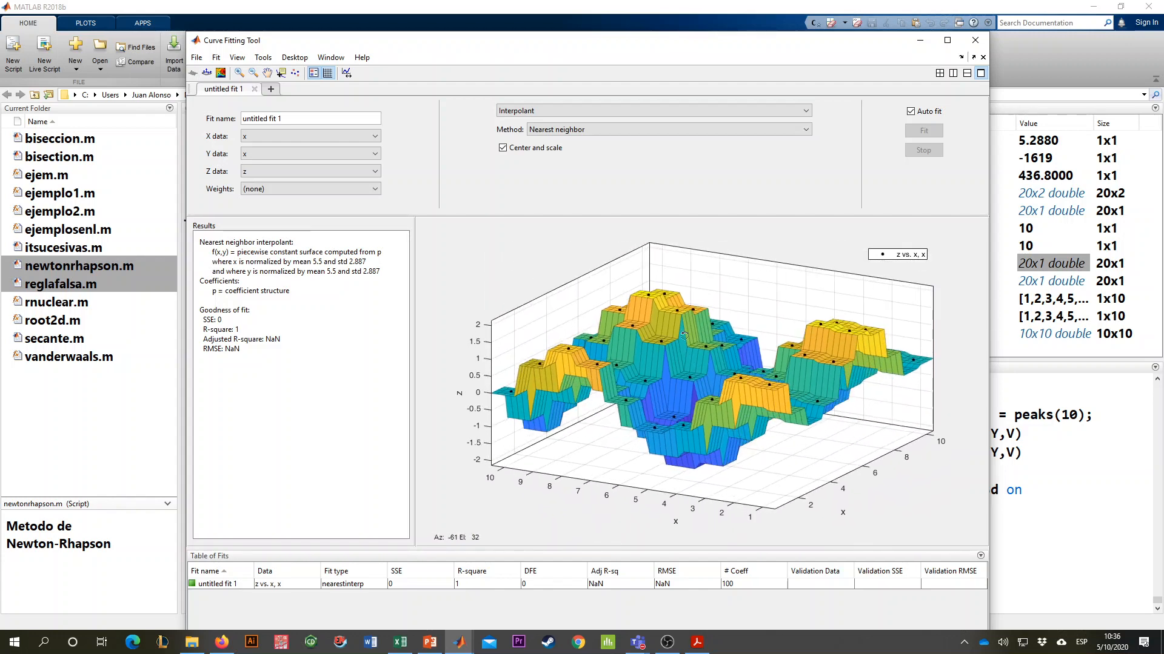
click(583, 129)
click(579, 153)
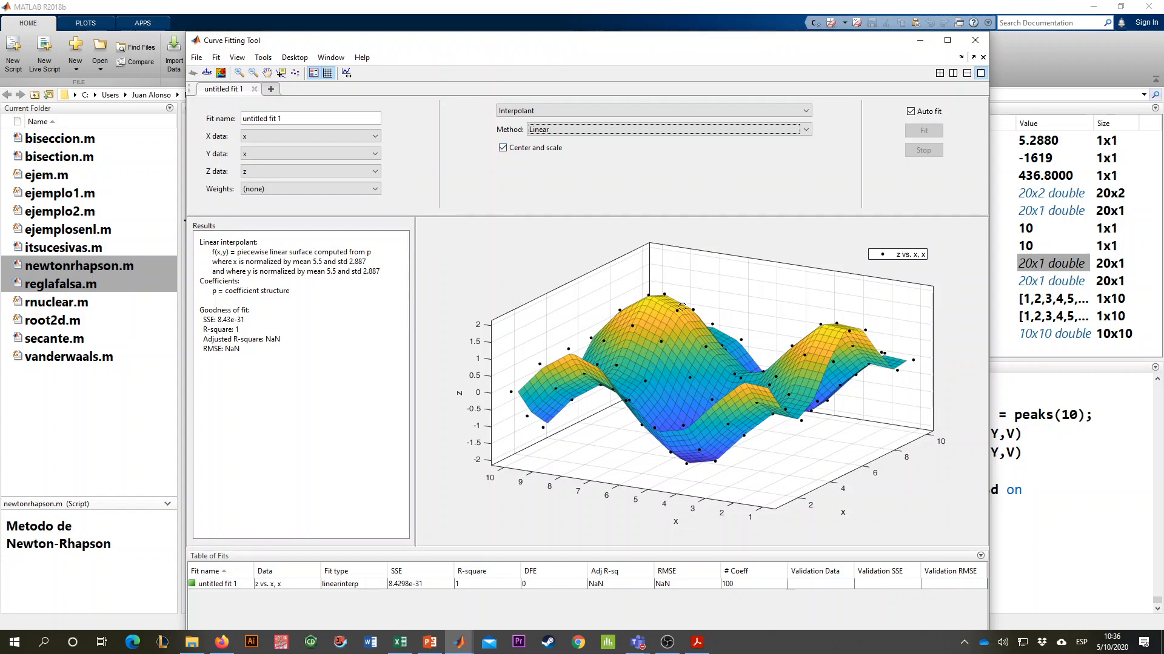
drag(634, 332, 768, 337)
click(584, 129)
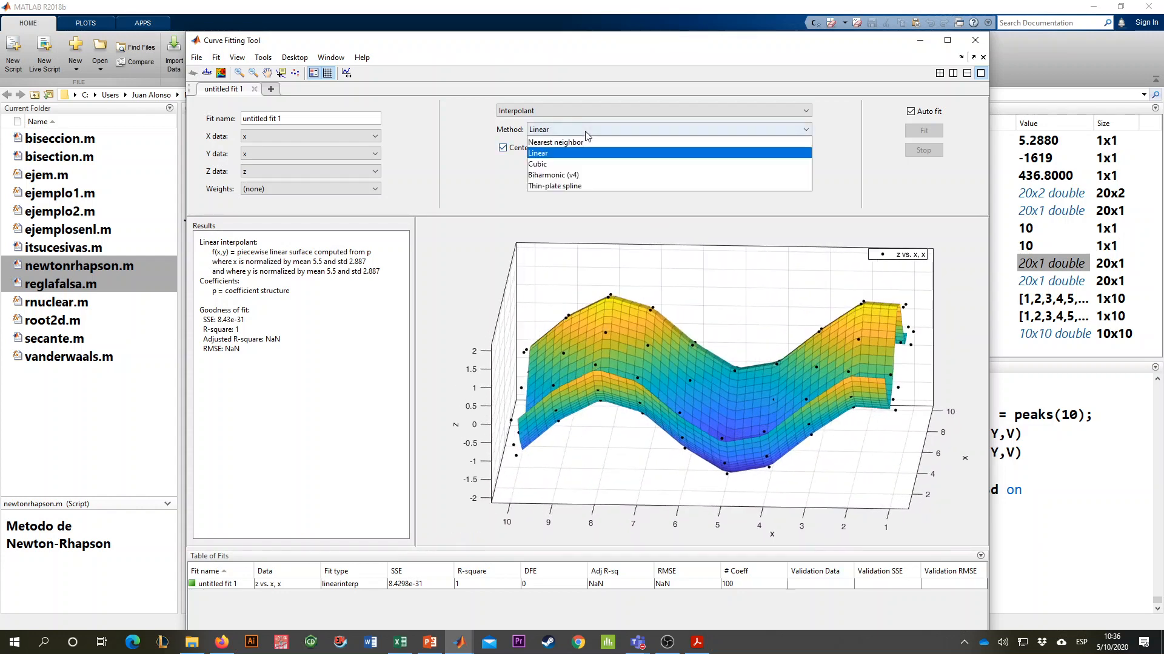
click(584, 141)
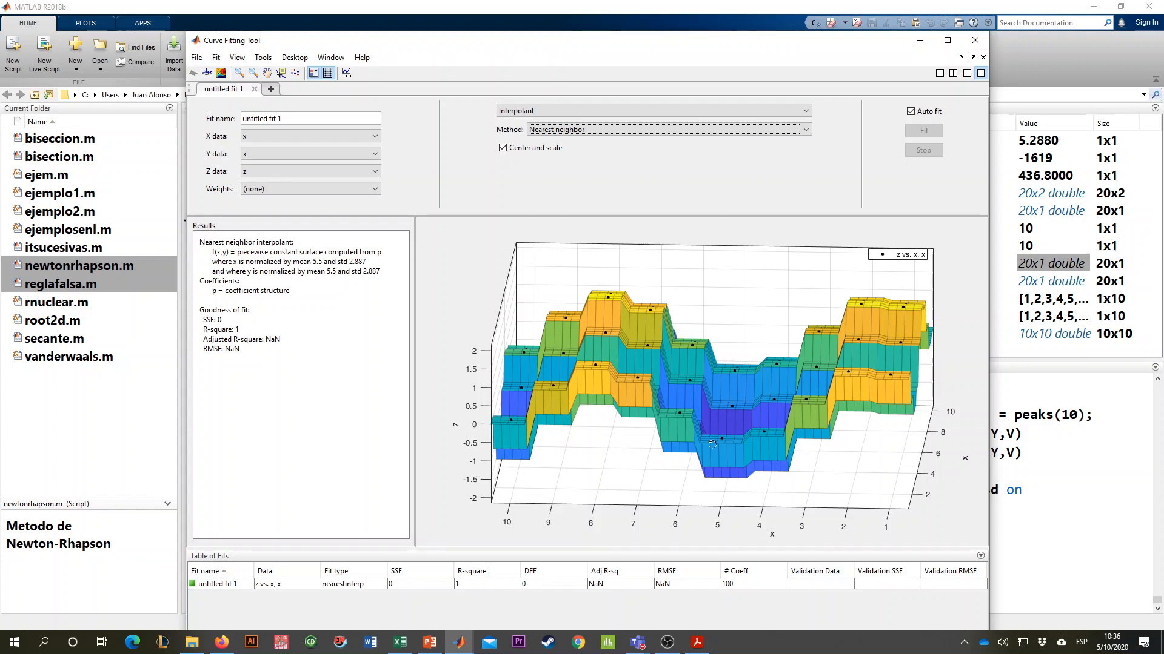
drag(712, 444, 595, 448)
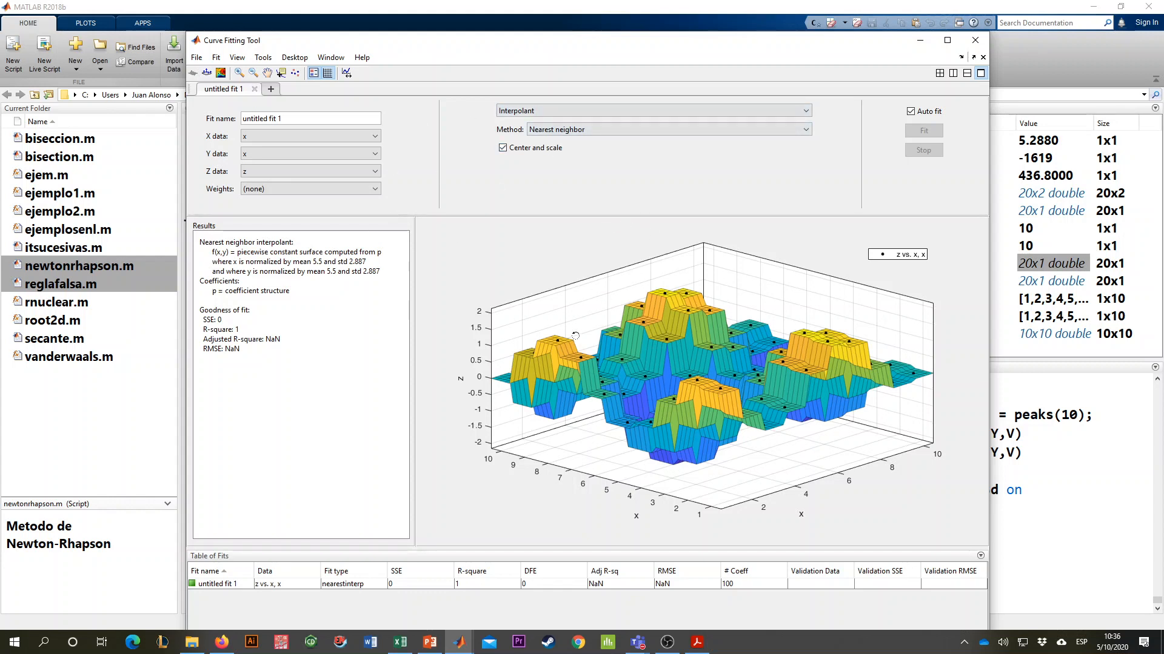
- Change the fit type from Interpolant to Custom Equation, using the model A*sin(x)+B*cos(y)
click(548, 109)
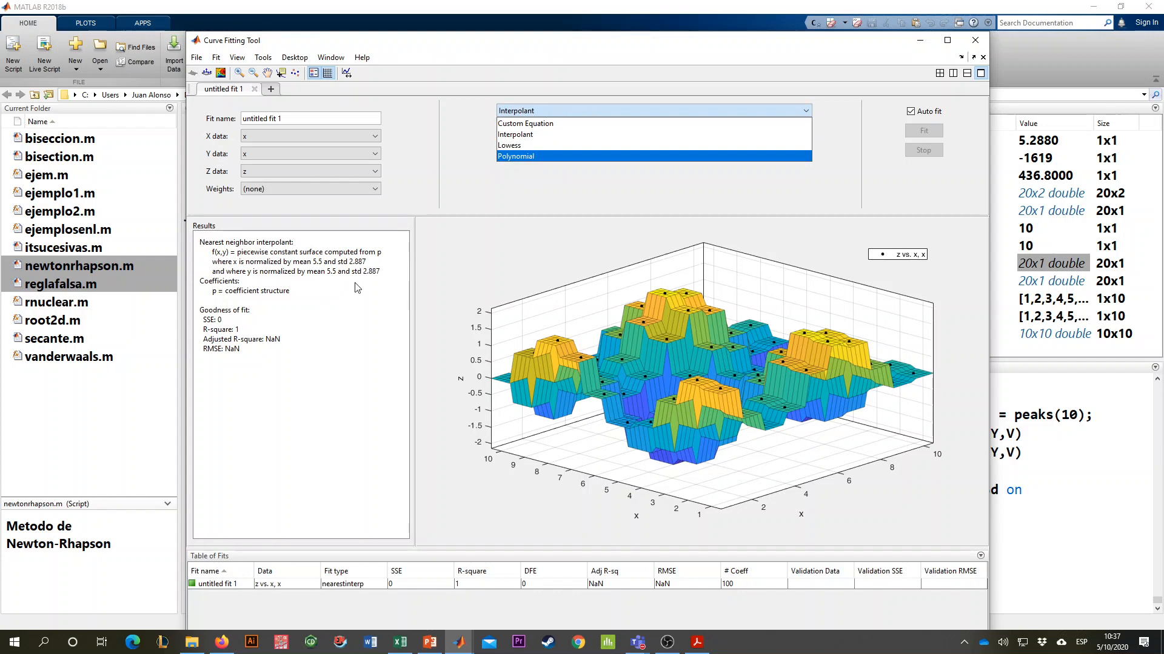
click(223, 333)
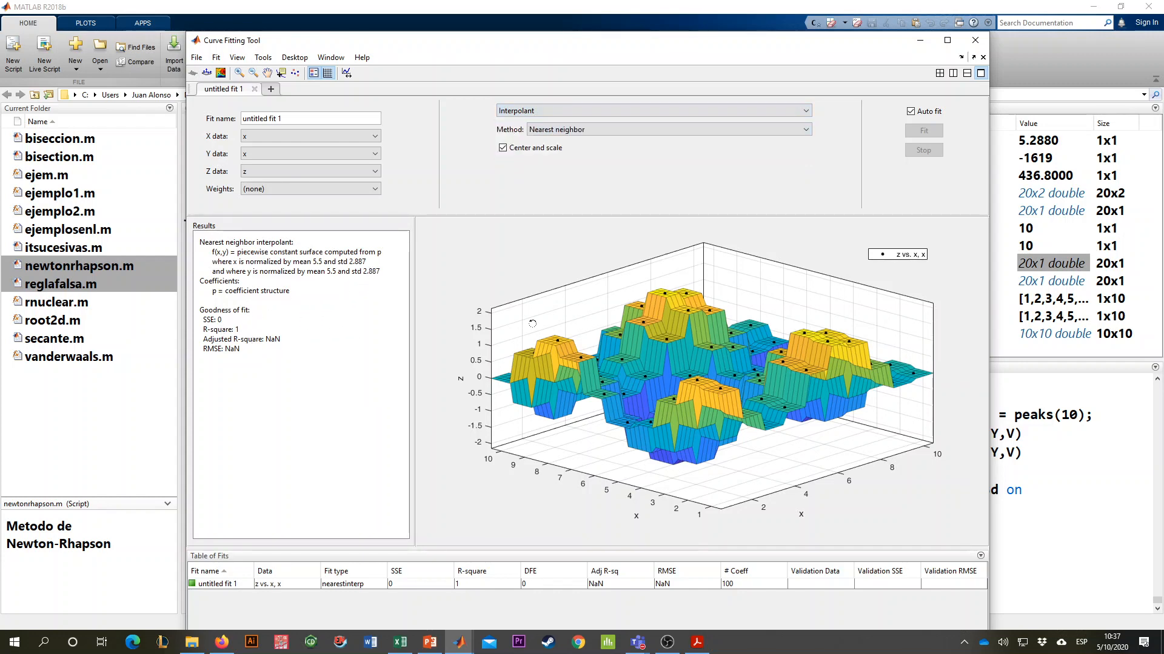
drag(532, 324, 664, 407)
click(579, 111)
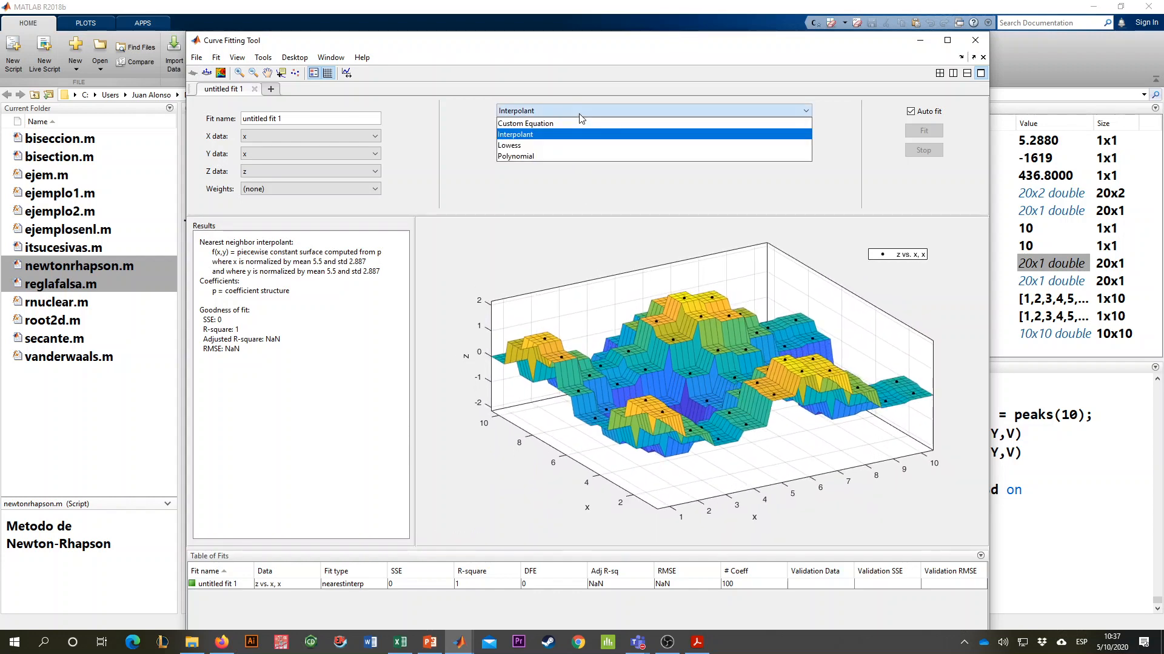
click(567, 124)
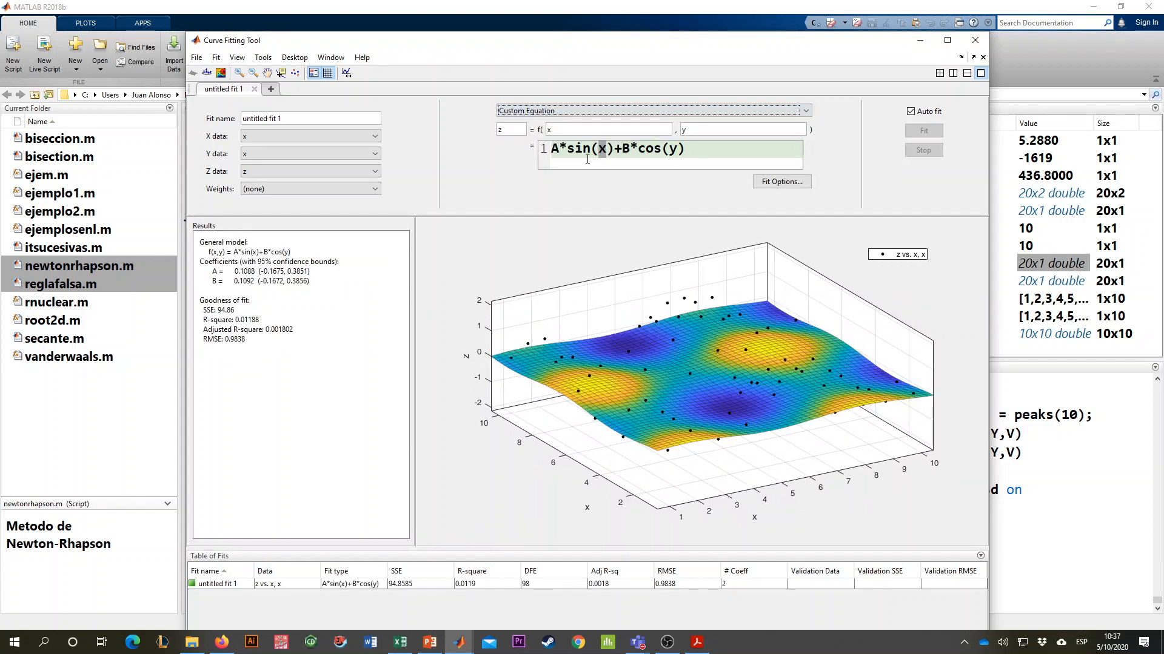
click(593, 151)
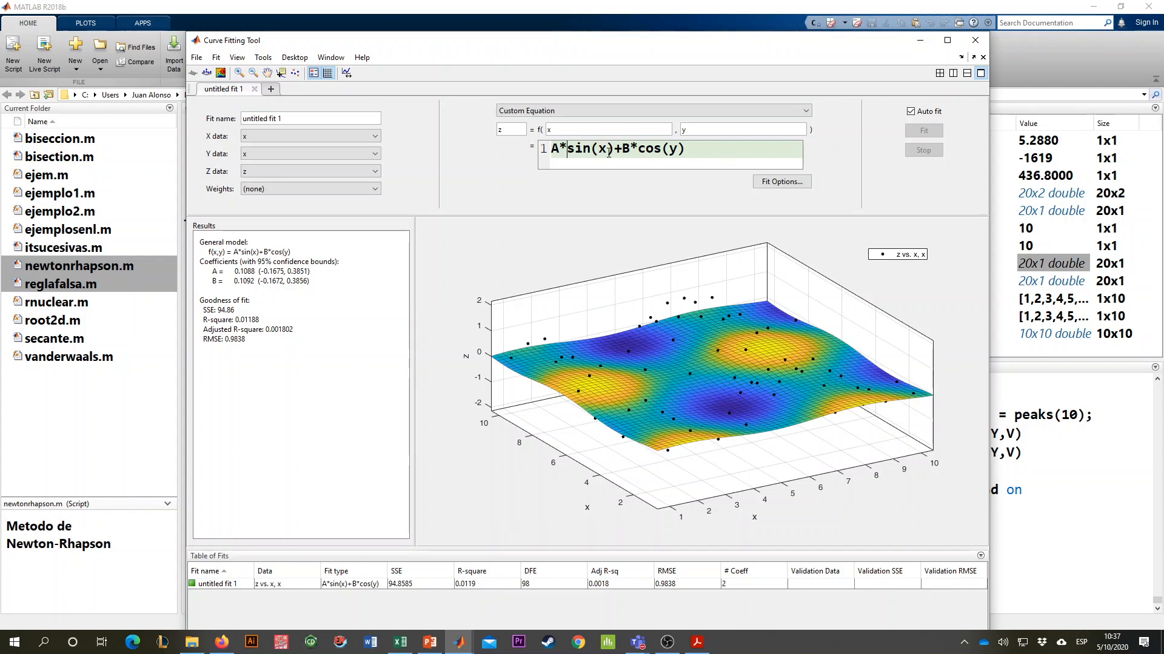
- Assign the variable y as the fit's Y data
click(297, 154)
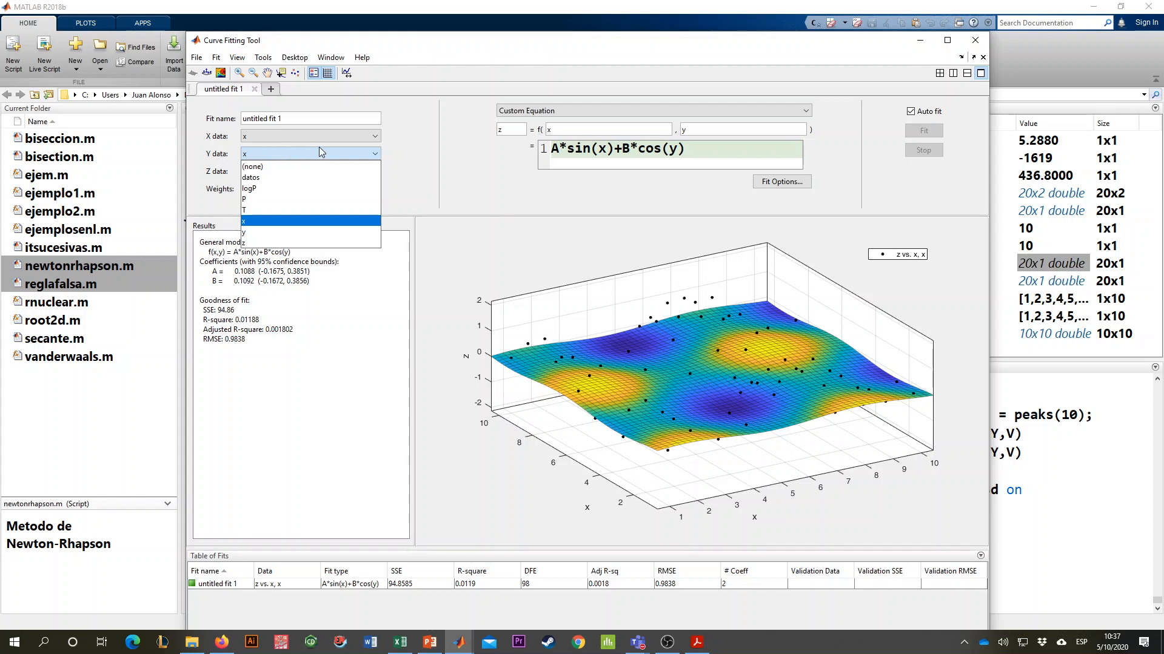
click(257, 139)
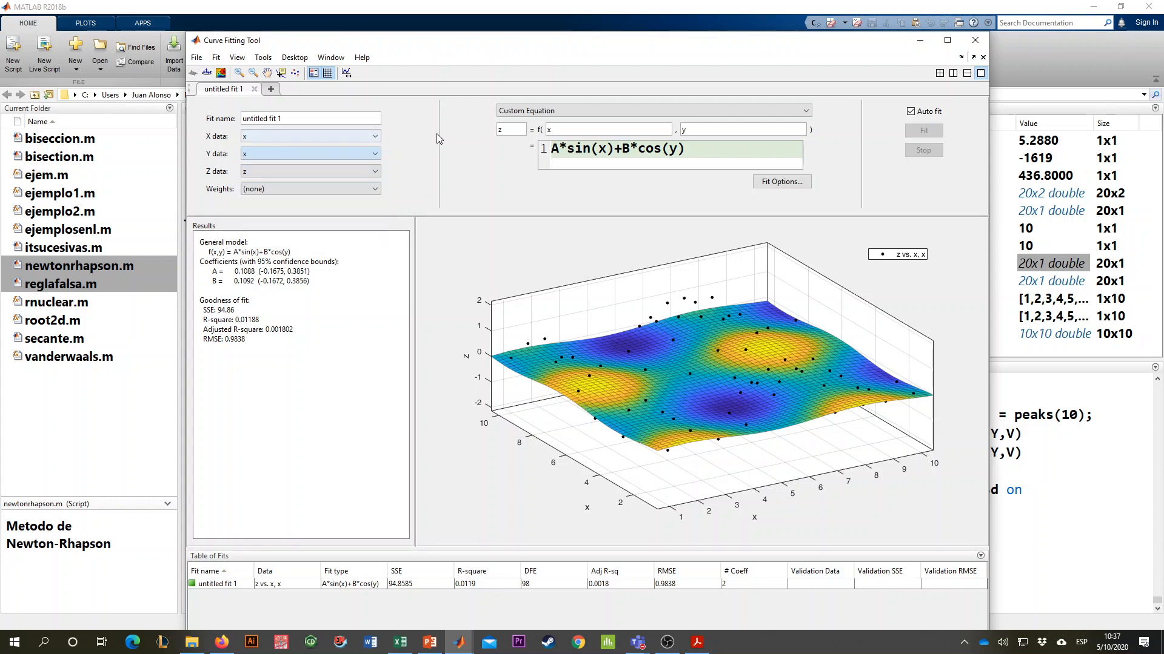
click(282, 152)
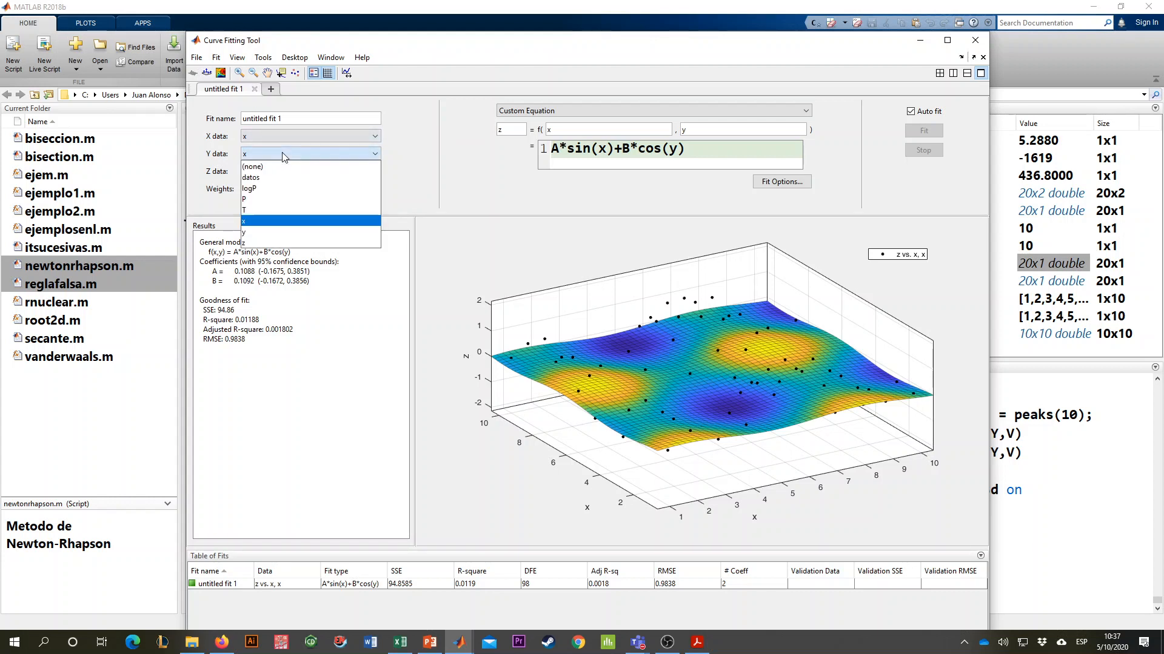
click(274, 237)
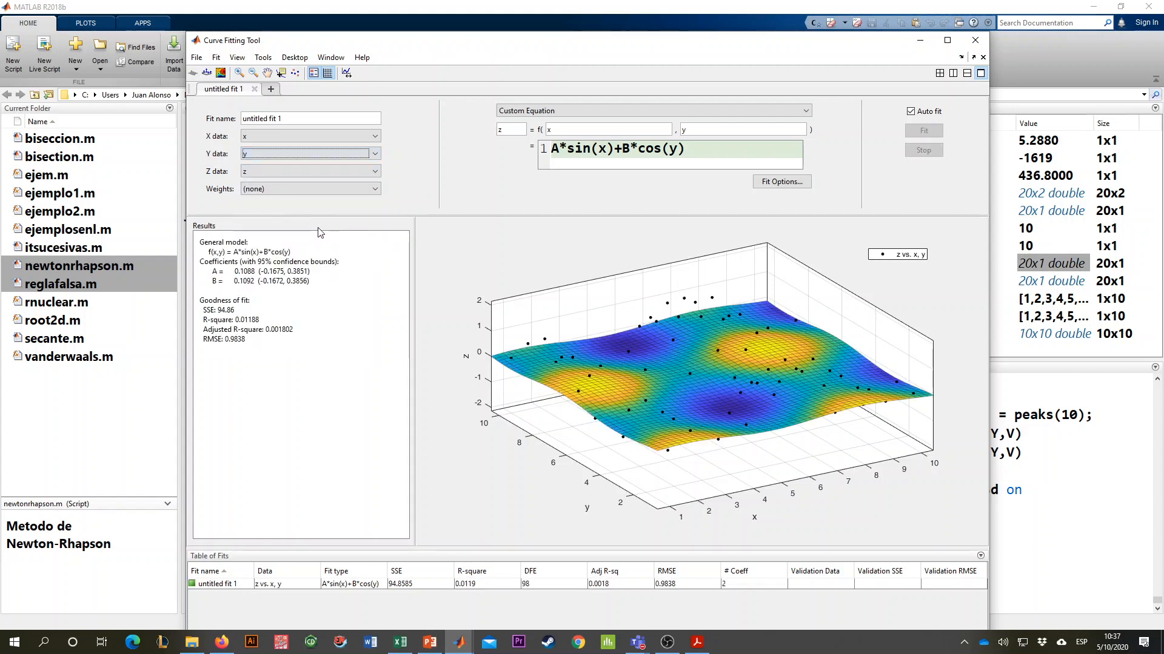
- Set the start points of coefficients A and B to 1 in the fit options
click(711, 149)
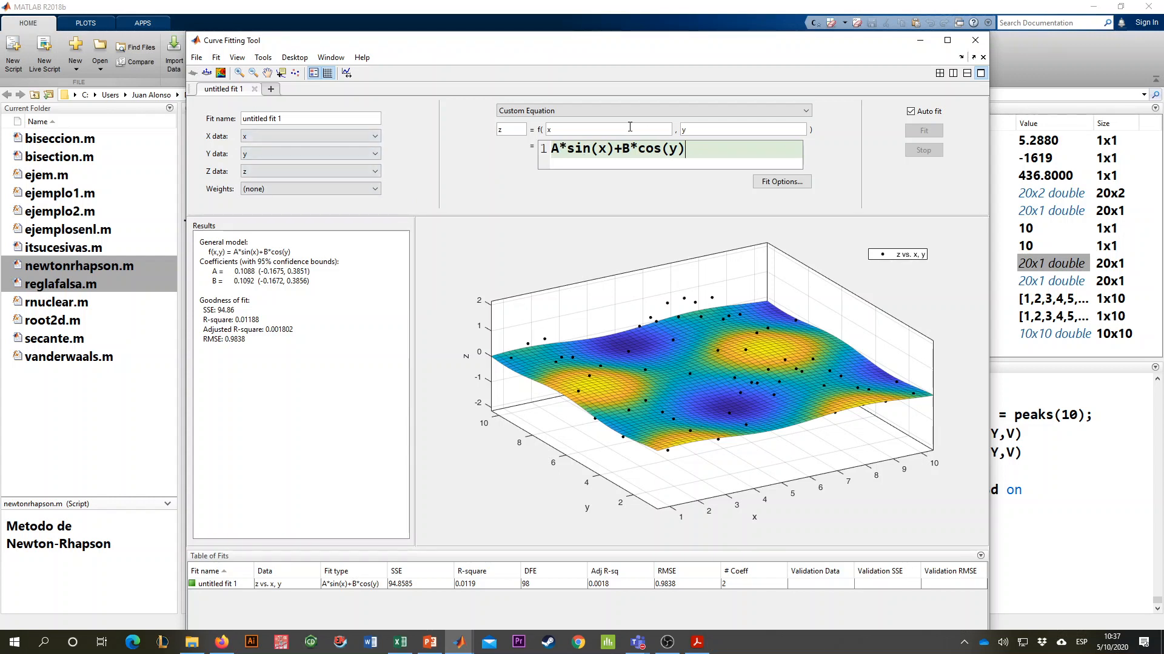
click(786, 182)
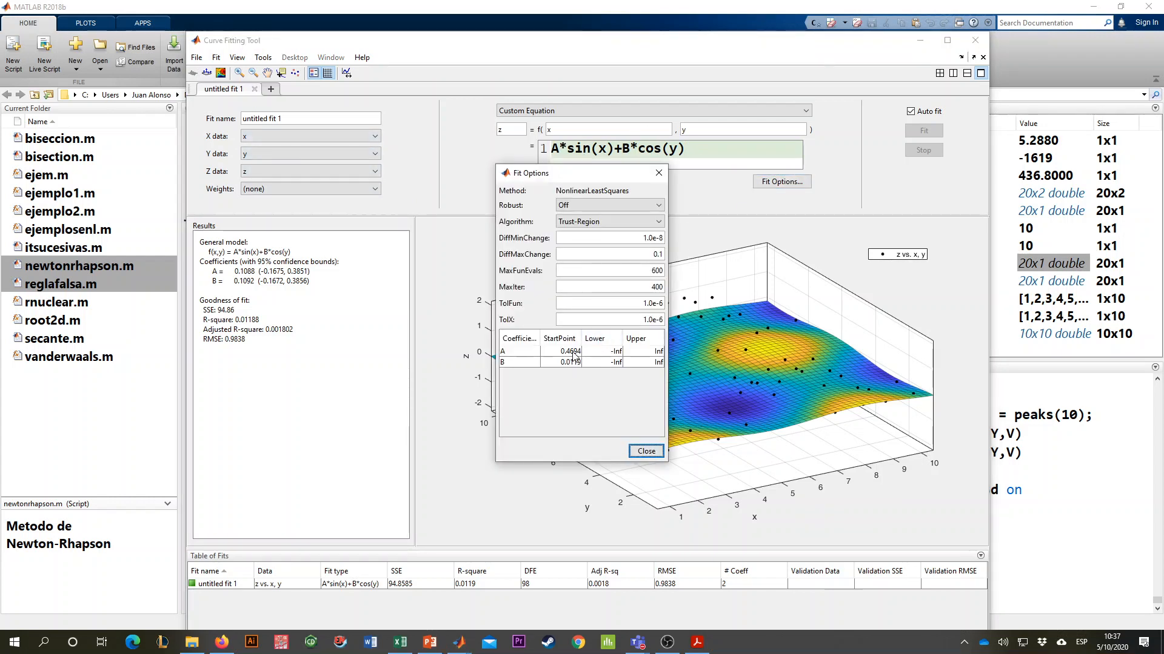
click(554, 352)
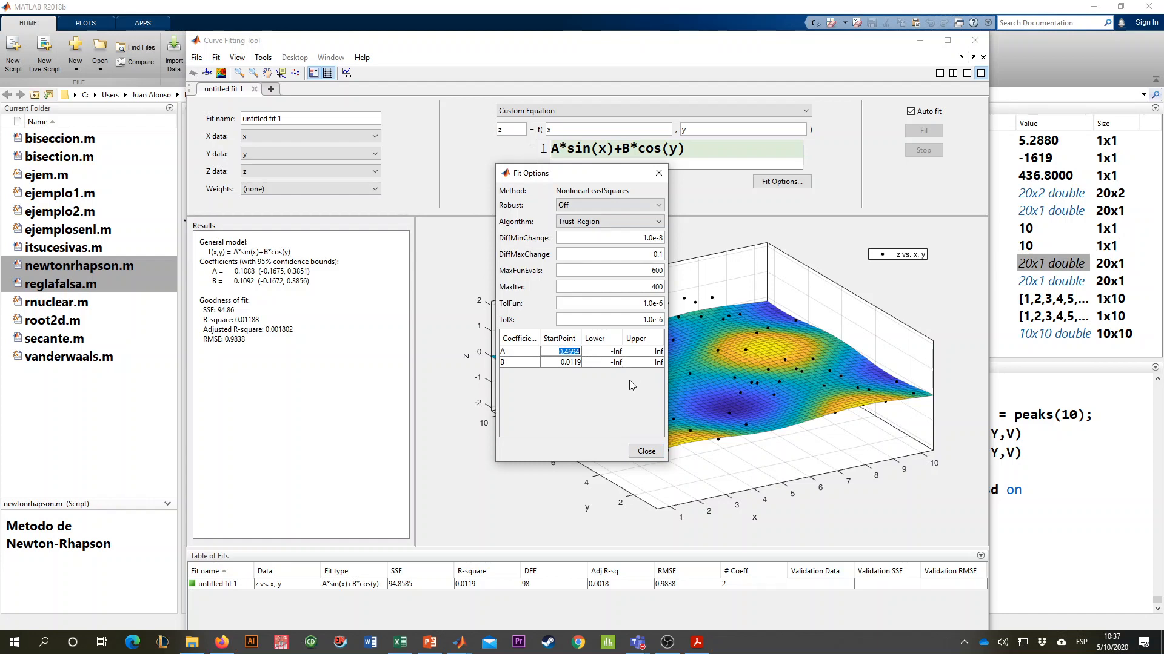
text(1)
click(552, 362)
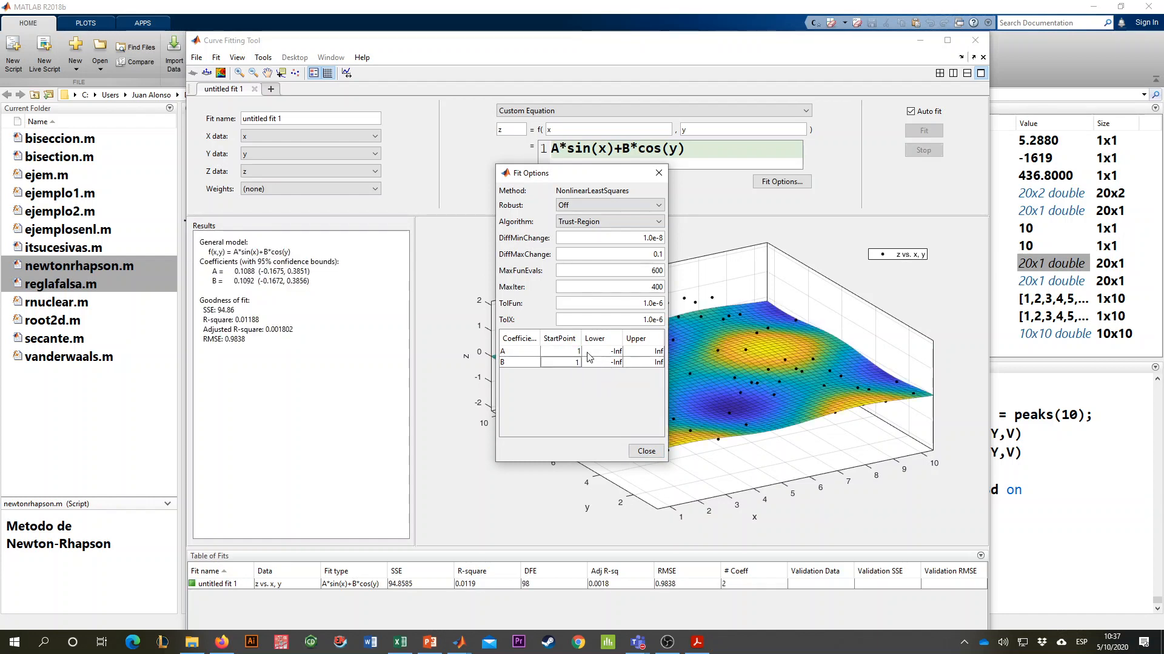
text(1)
key(Return)
click(646, 451)
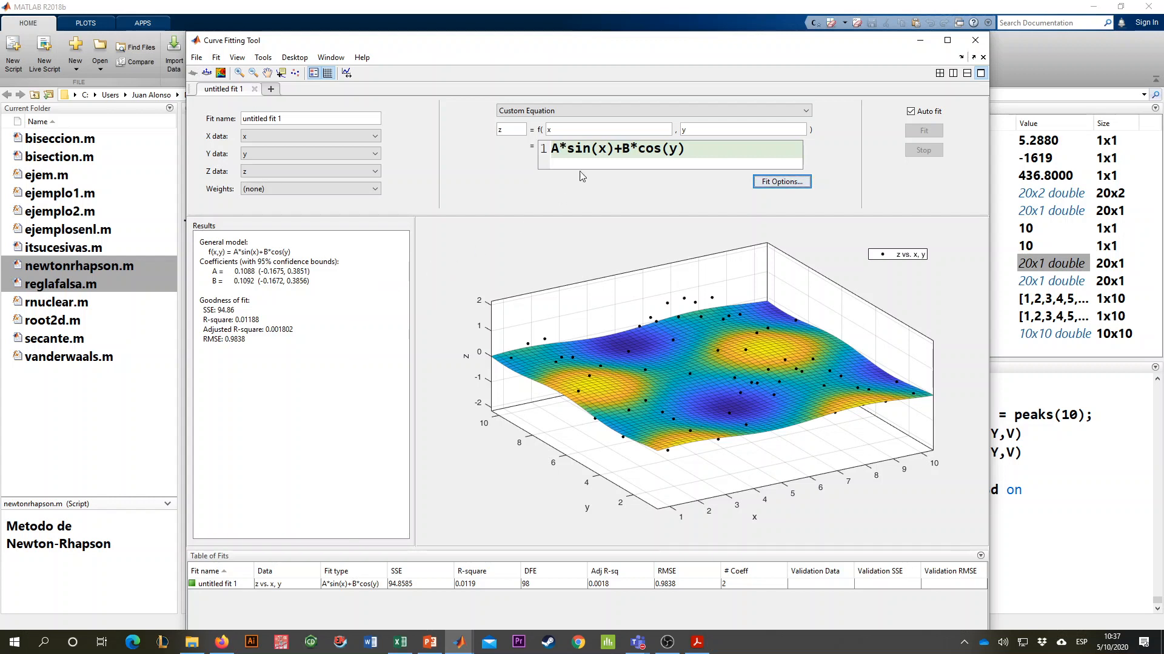
- Change the custom equation to A*cos(x)+B*sin(y) by swapping the sine and cosine functions
drag(569, 146, 544, 146)
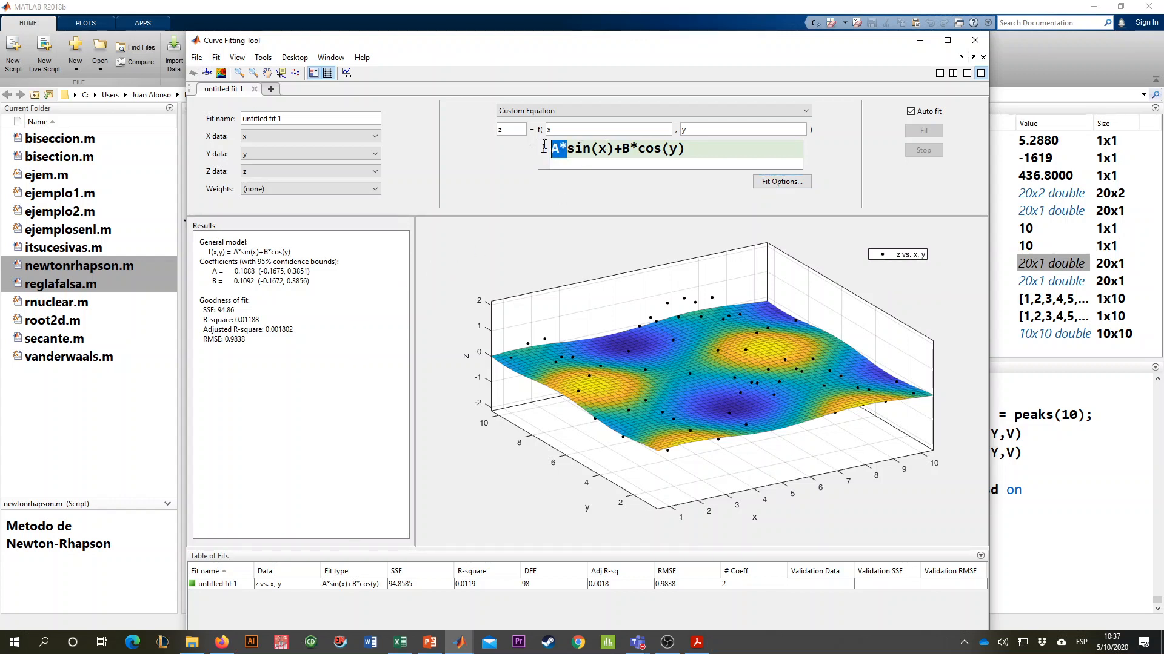
double_click(626, 147)
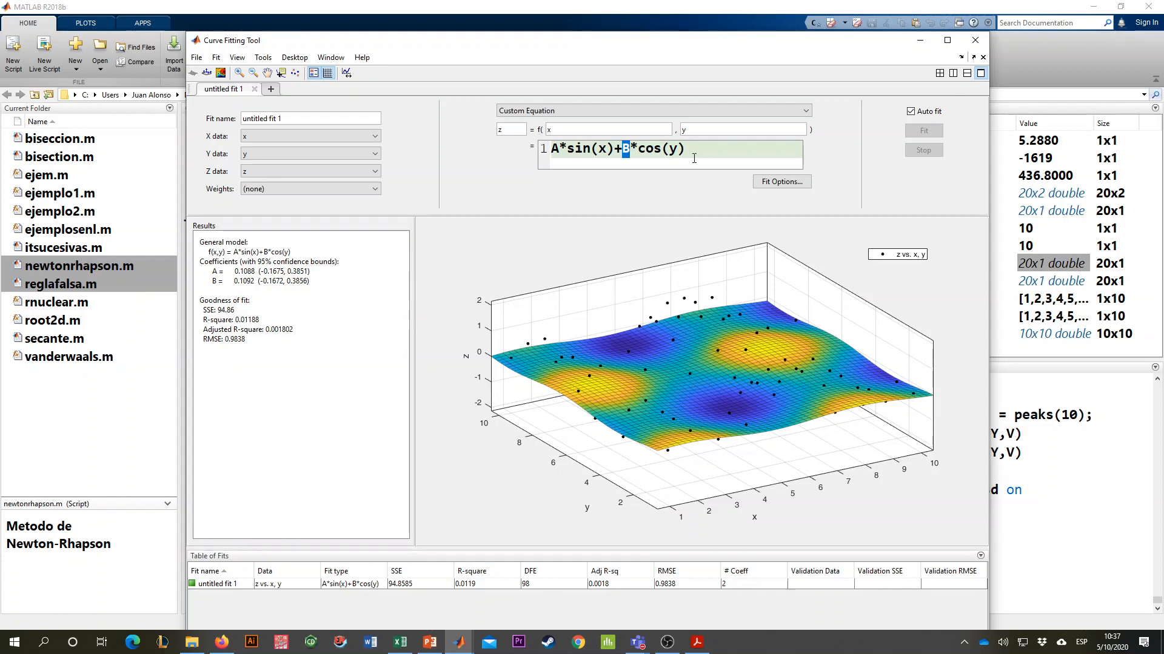
drag(785, 359, 735, 327)
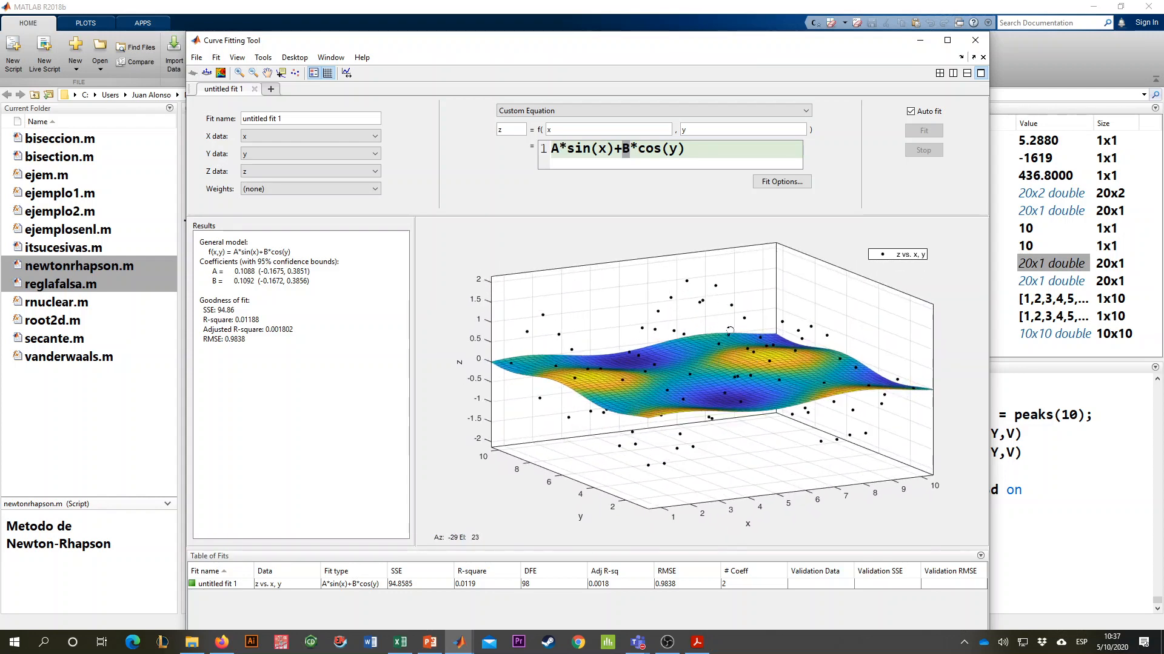
click(589, 149)
drag(570, 157, 587, 159)
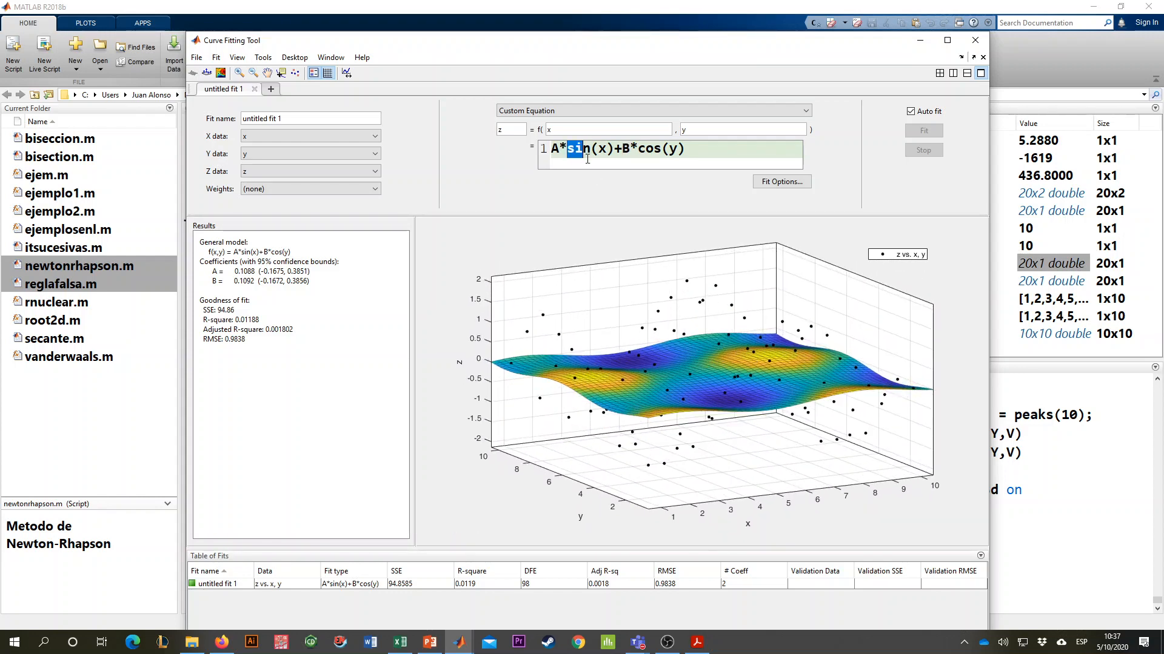
text(cos)
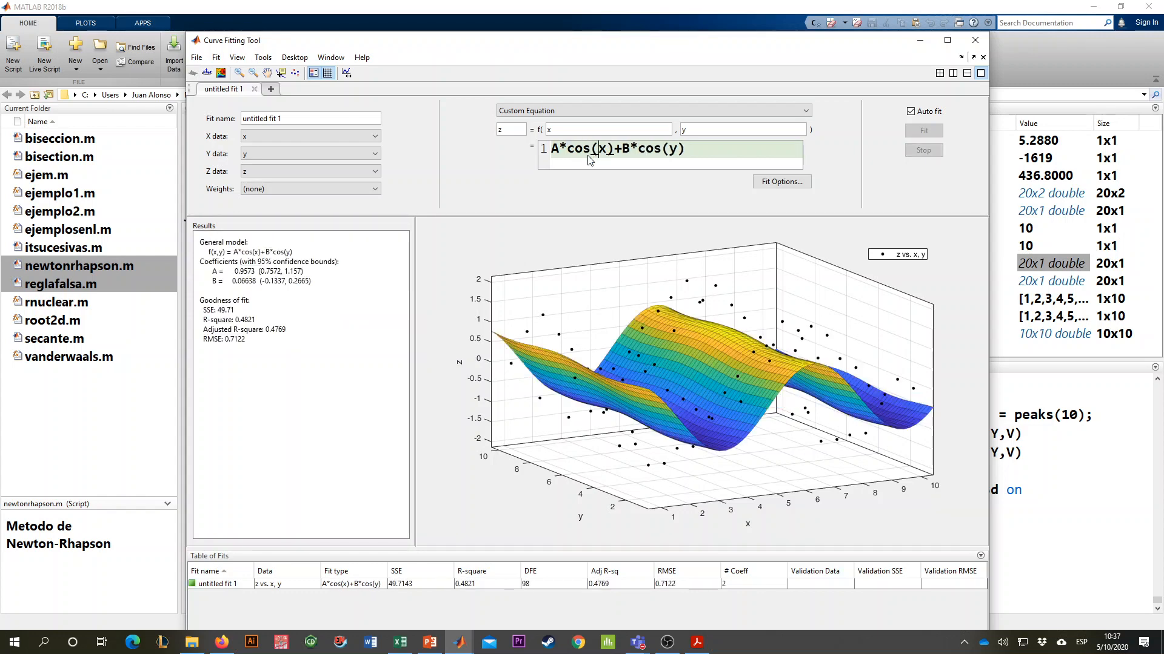
key(shift+Right)
key(shift+Right)
key(shift+Right)
key(BackSpace)
text(sin)
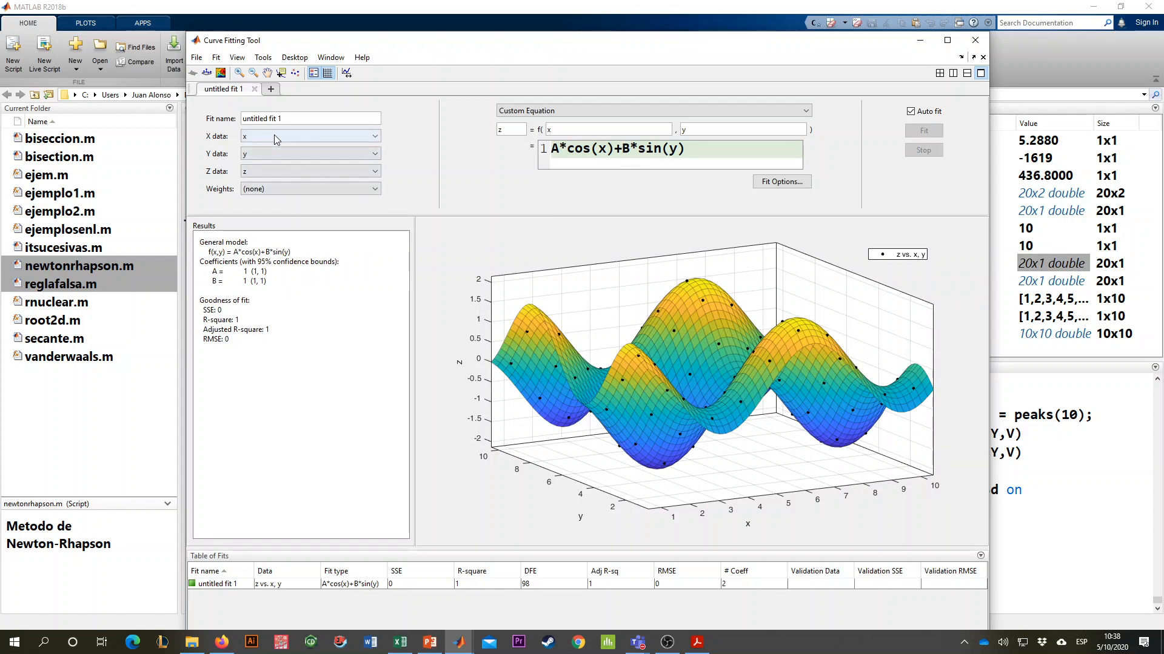
- Inspect the fitted A*cos(x)+B*sin(y) surface against the data points from several angles
drag(734, 345, 620, 230)
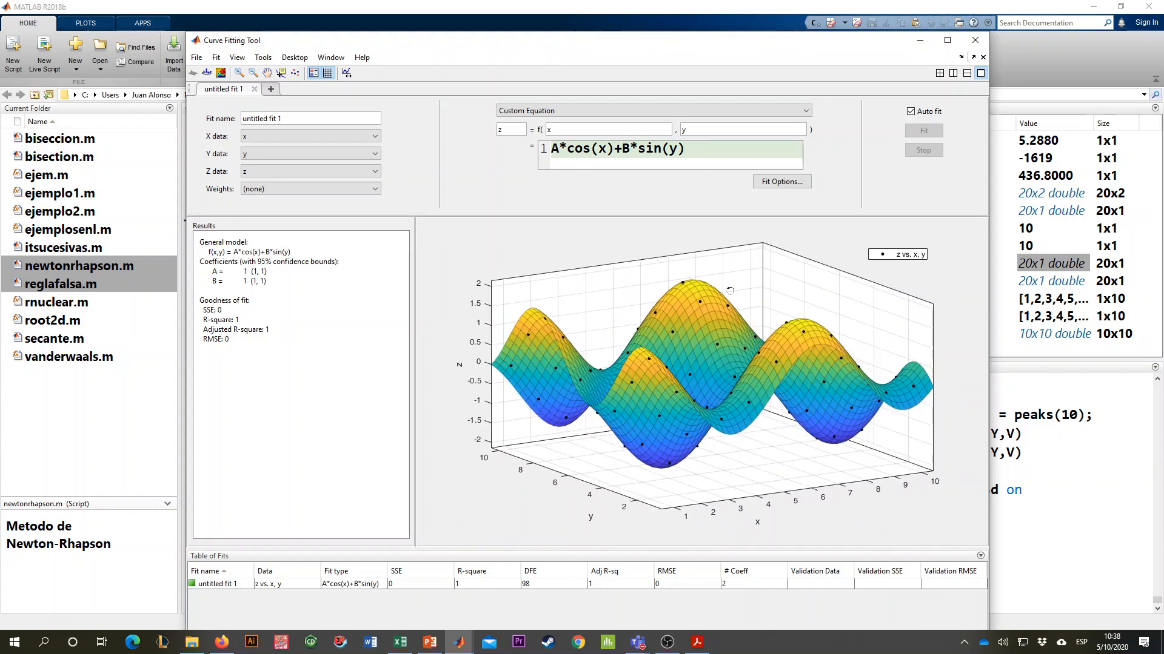
drag(730, 292, 723, 338)
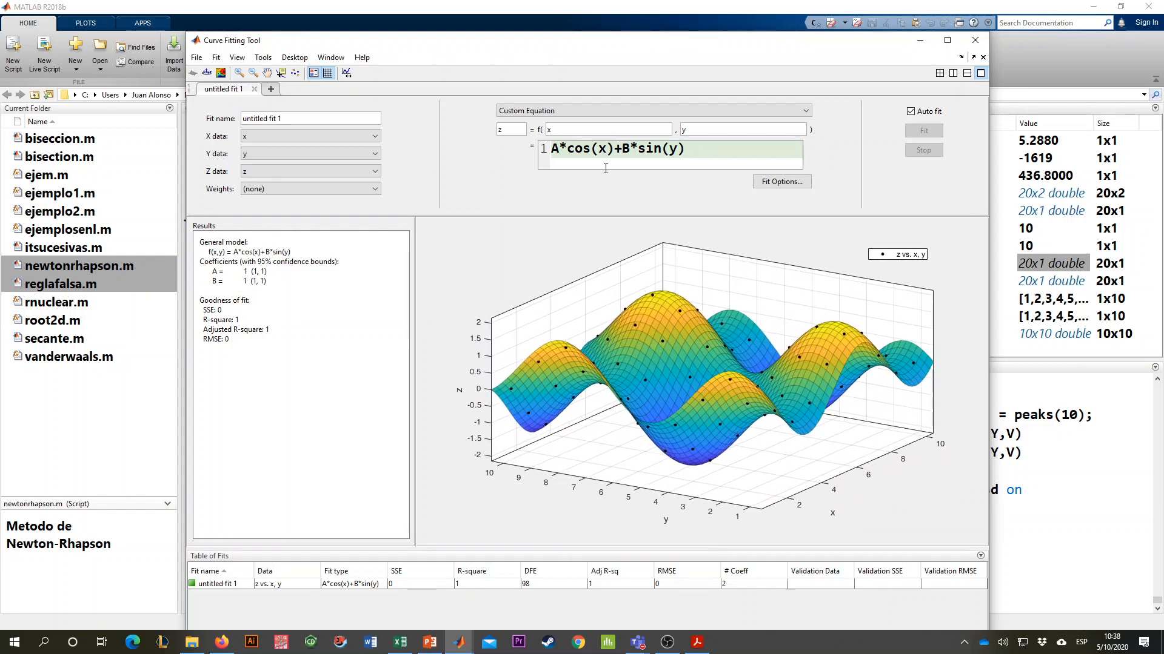
drag(567, 149, 614, 151)
drag(716, 377, 685, 400)
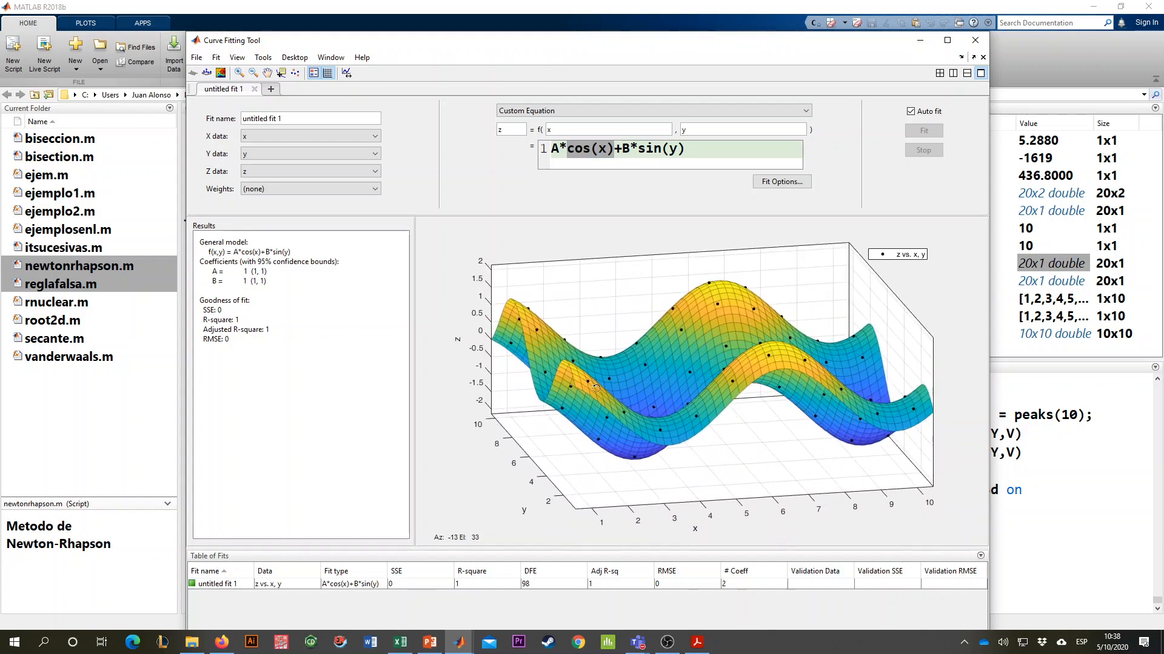
drag(669, 369, 681, 401)
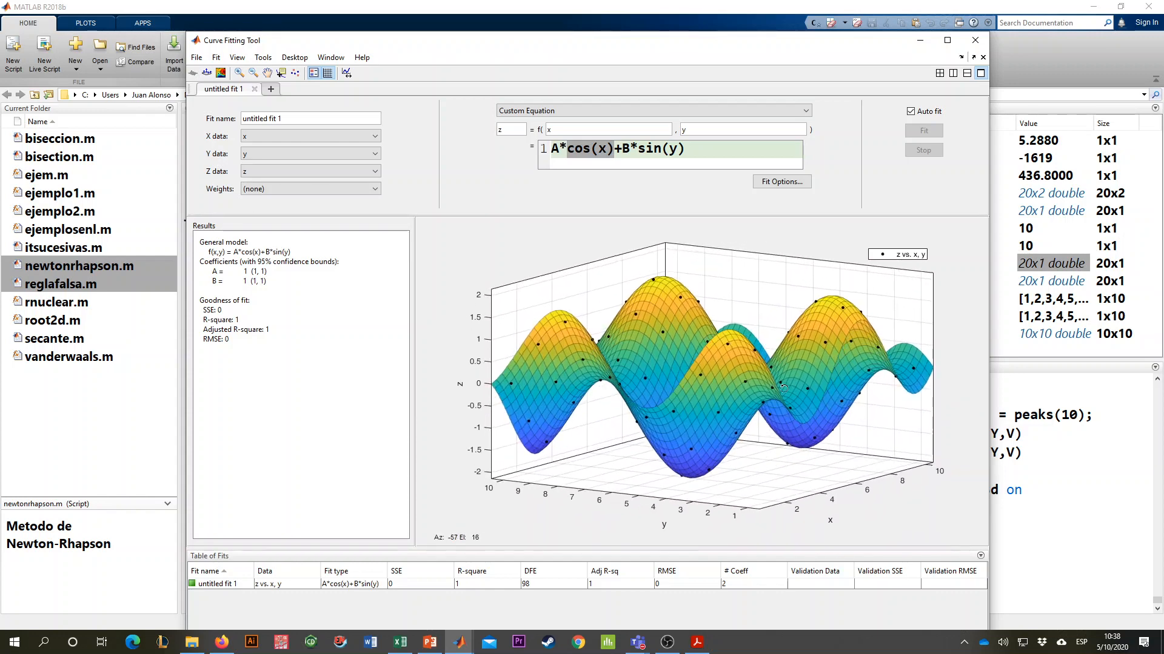
drag(783, 390, 725, 417)
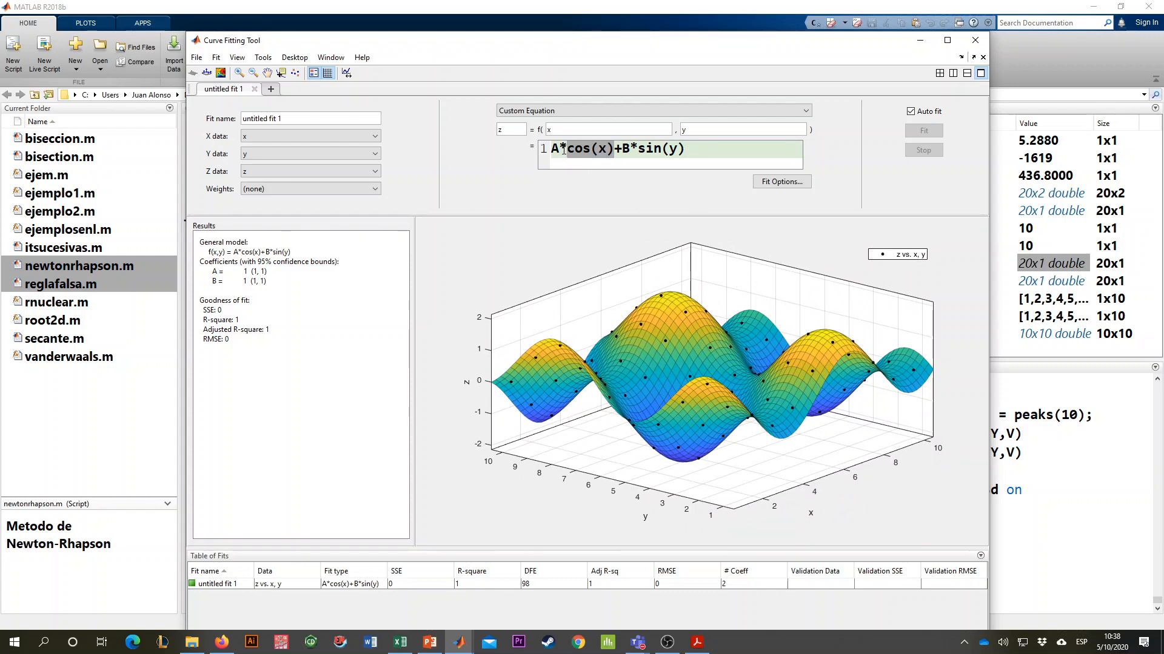
drag(706, 364, 735, 336)
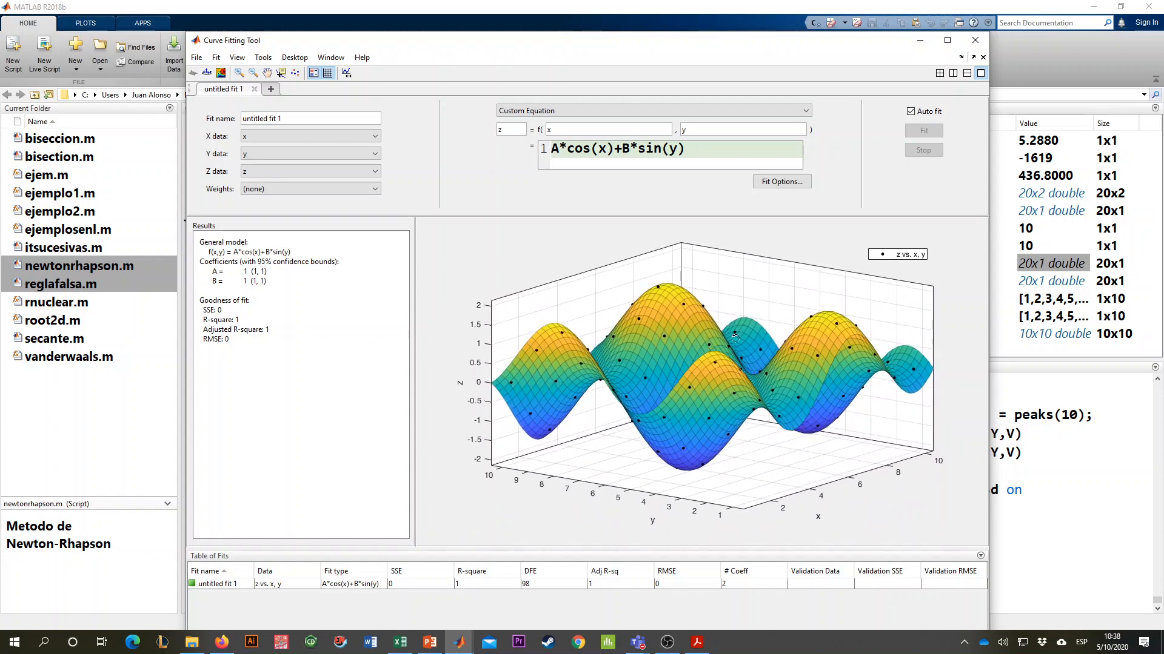
- Close the Curve Fitting Tool without saving the session and clear the Command Window with clc
click(975, 40)
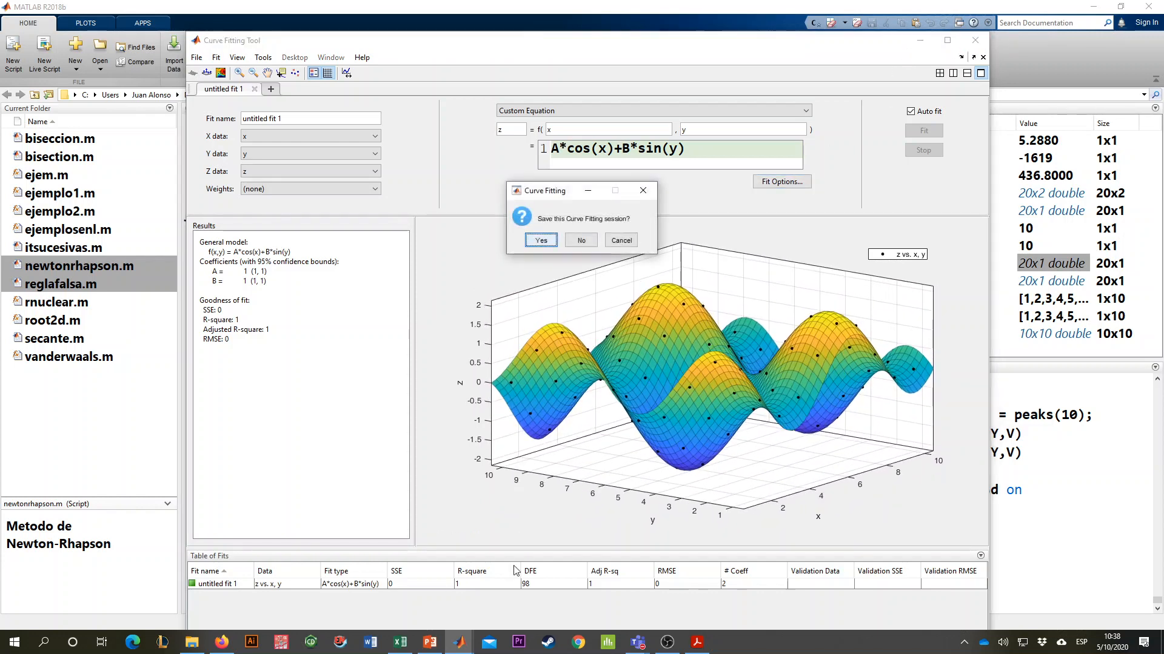
click(581, 241)
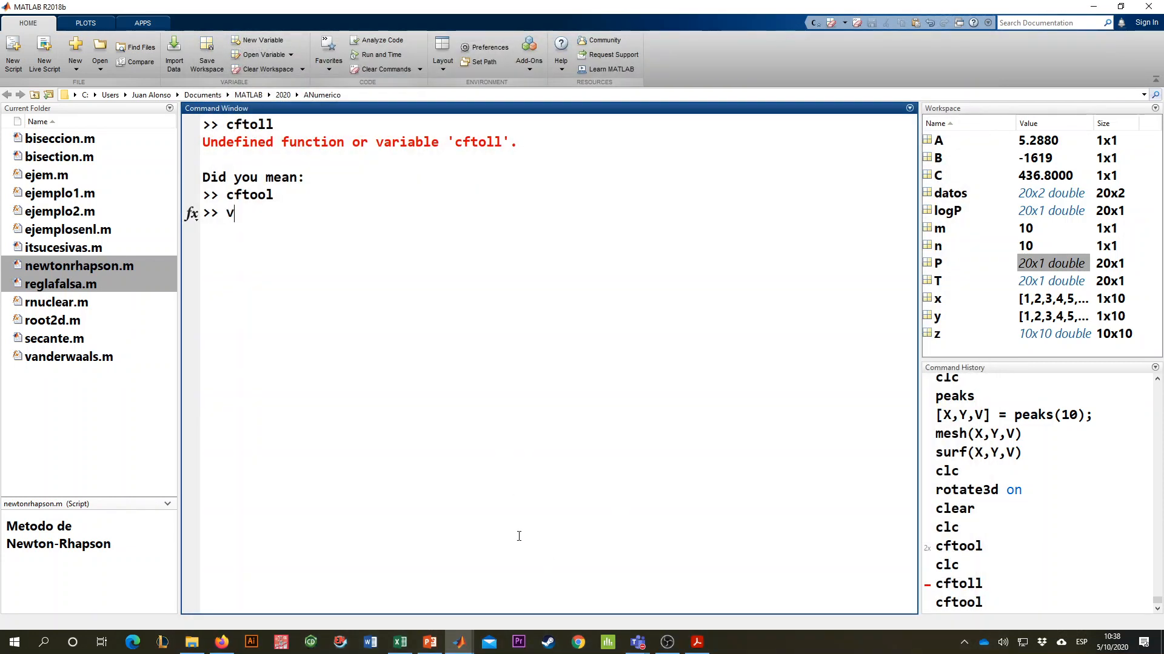
text(clc)
key(Return)
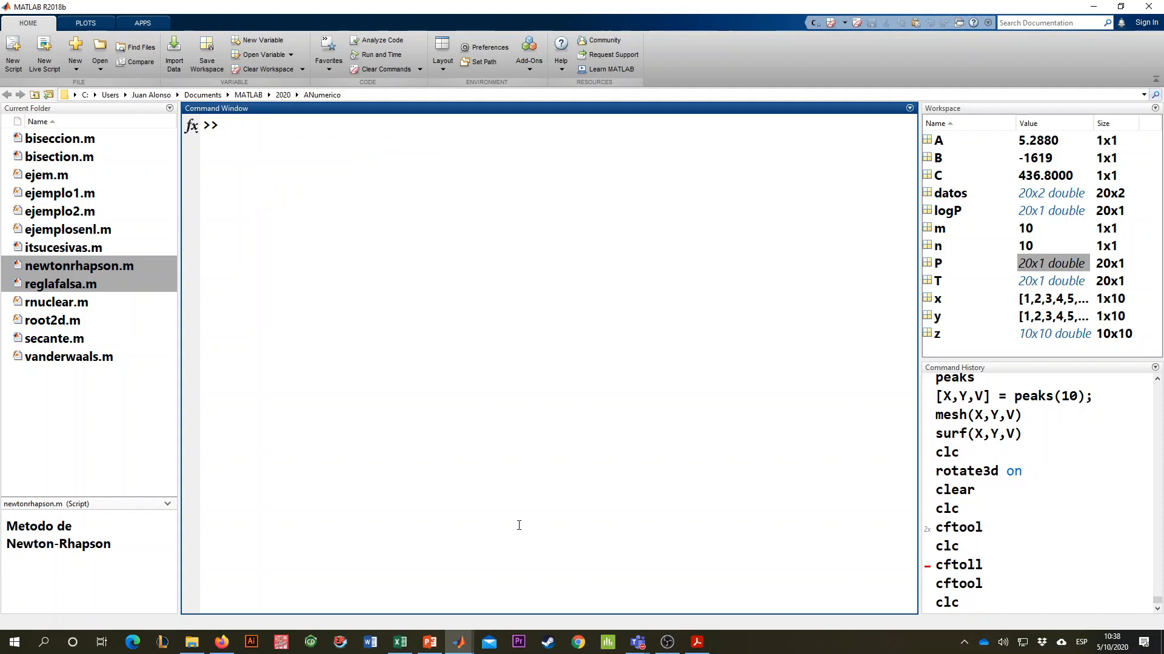
- Switch to the problems PDF in Acrobat Reader and find problem RLM.1 on heat transmission in a pipe
click(696, 642)
scroll(671, 441, down, 2)
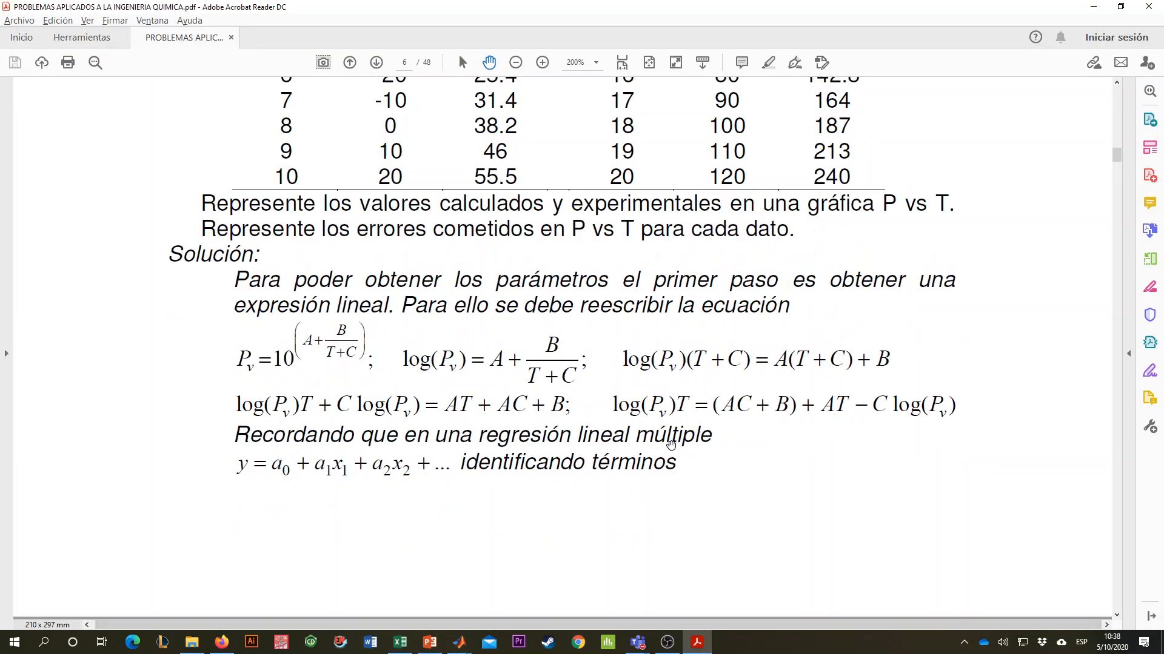
scroll(671, 441, up, 20)
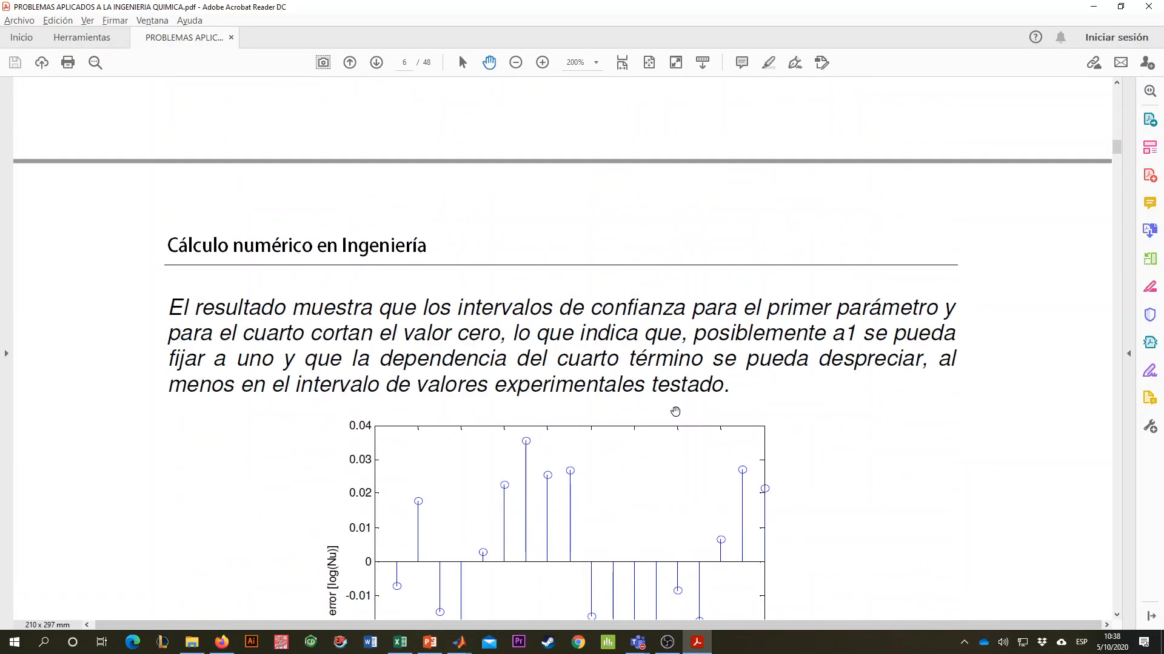
scroll(681, 412, up, 20)
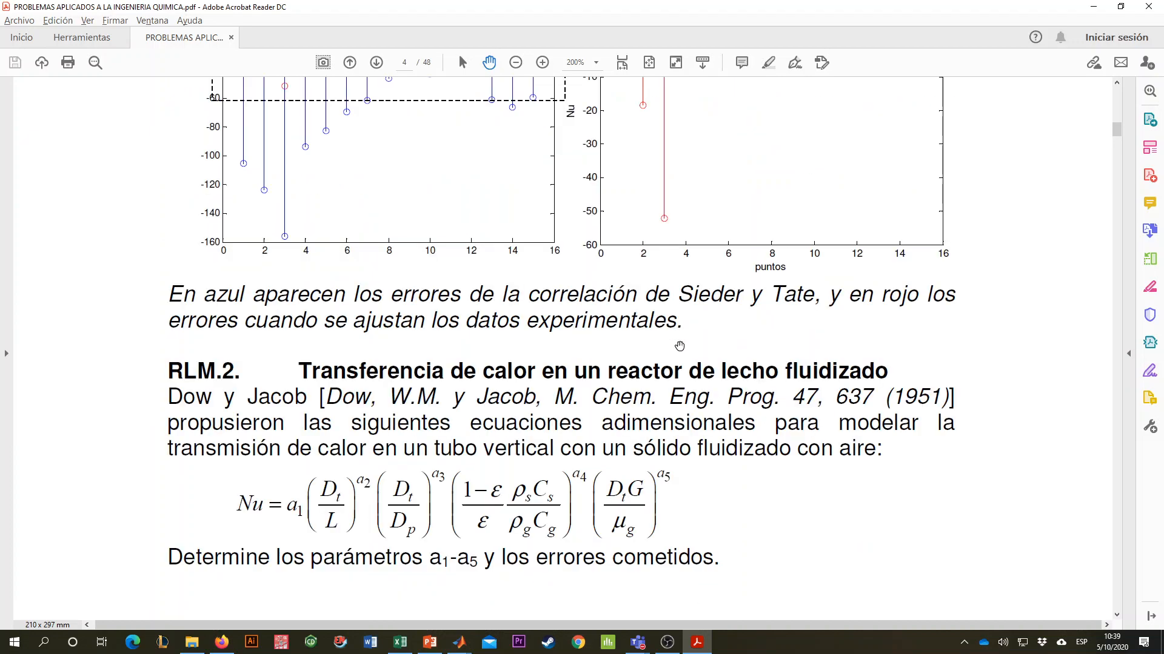
scroll(678, 346, up, 15)
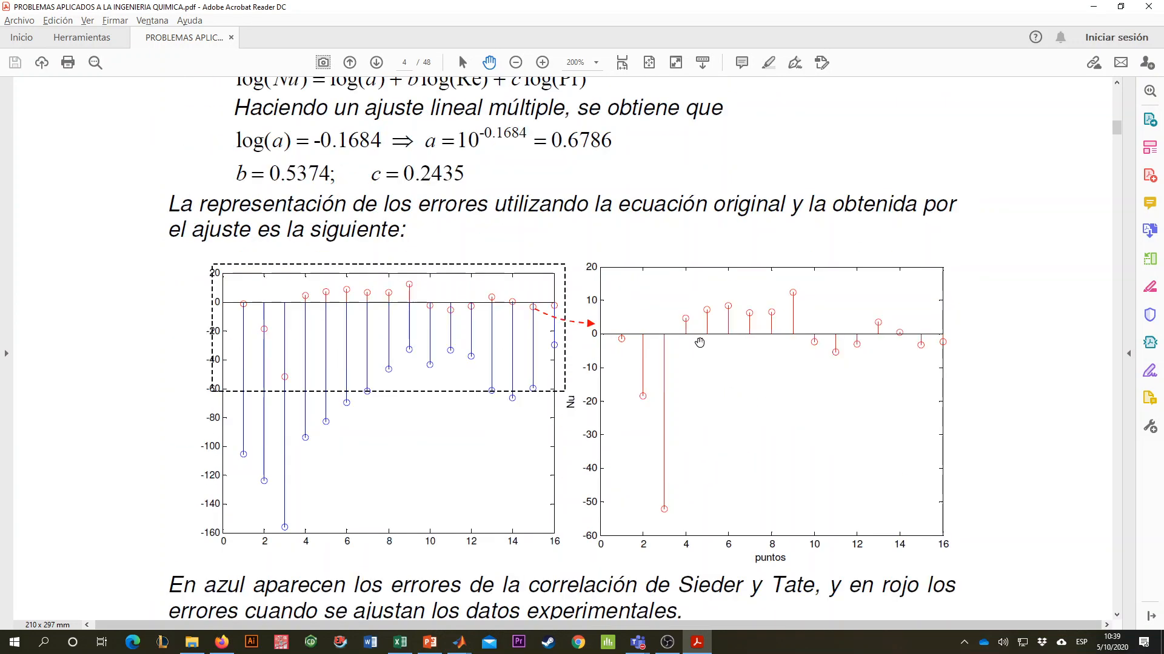
scroll(699, 337, up, 10)
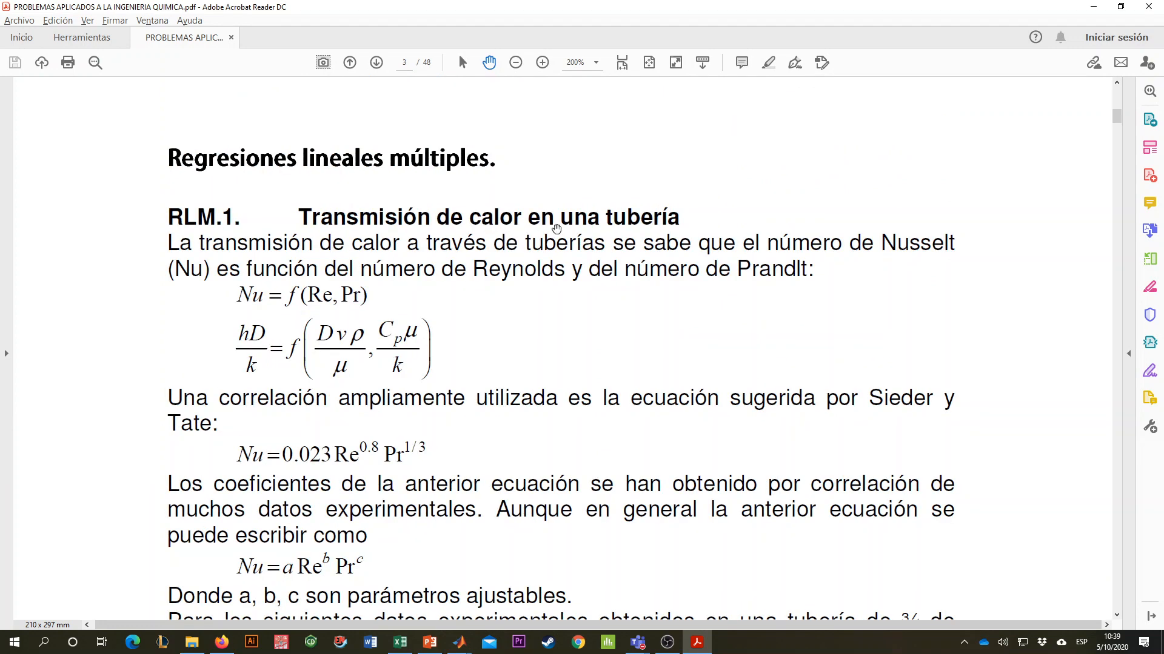
- Read problem RLM.1, examining the Sieder-Tate equation, the general model Nu = a Re^b Pr^c, both tasks and the experimental data table
scroll(637, 276, down, 3)
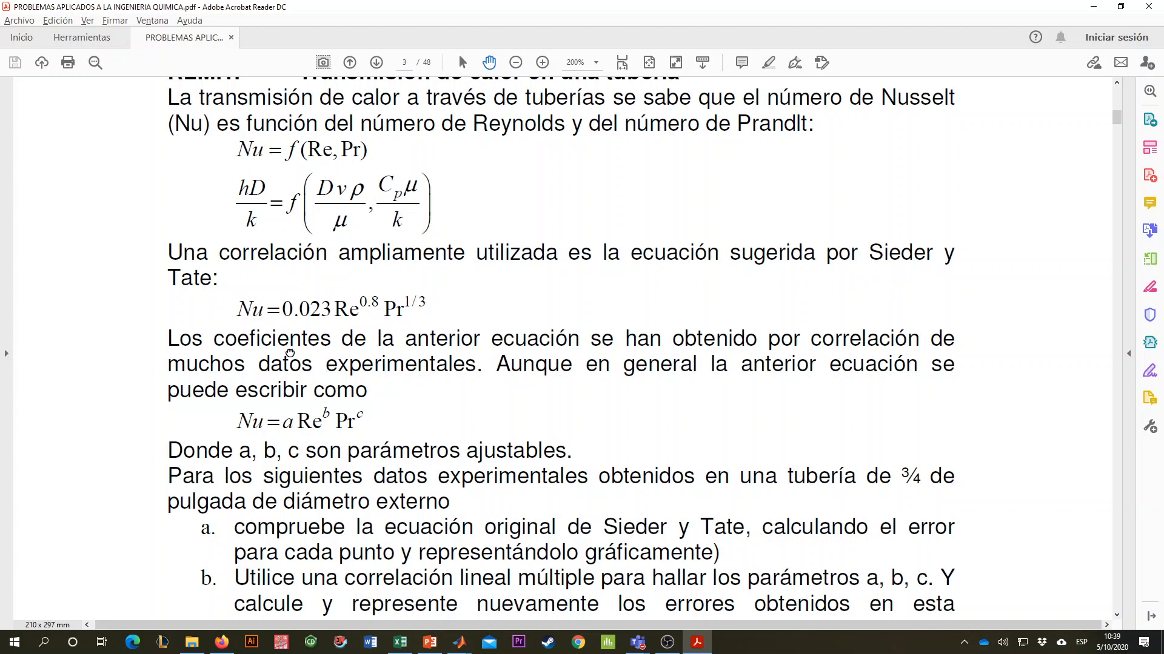
scroll(285, 312, down, 2)
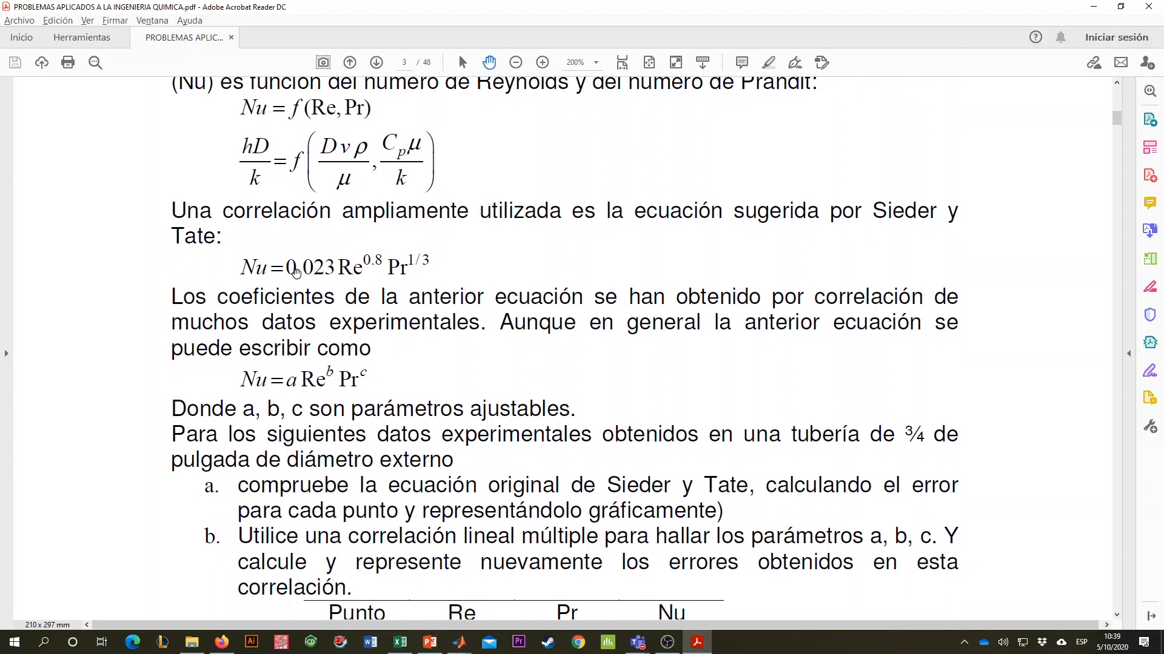
scroll(266, 299, down, 4)
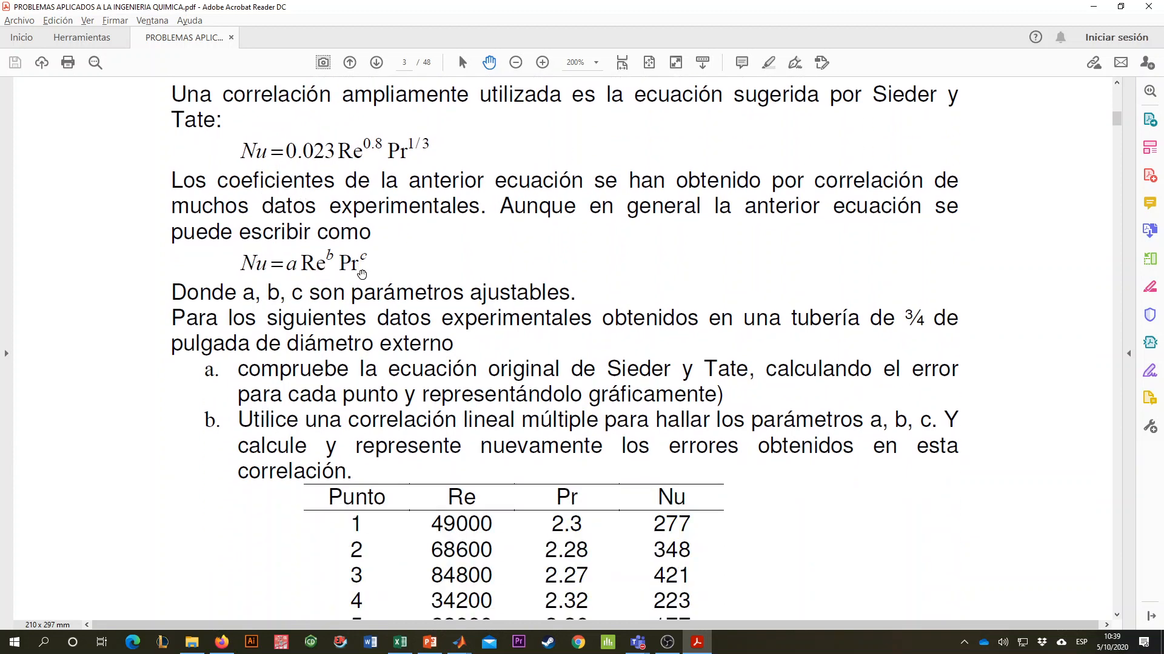
scroll(387, 276, down, 8)
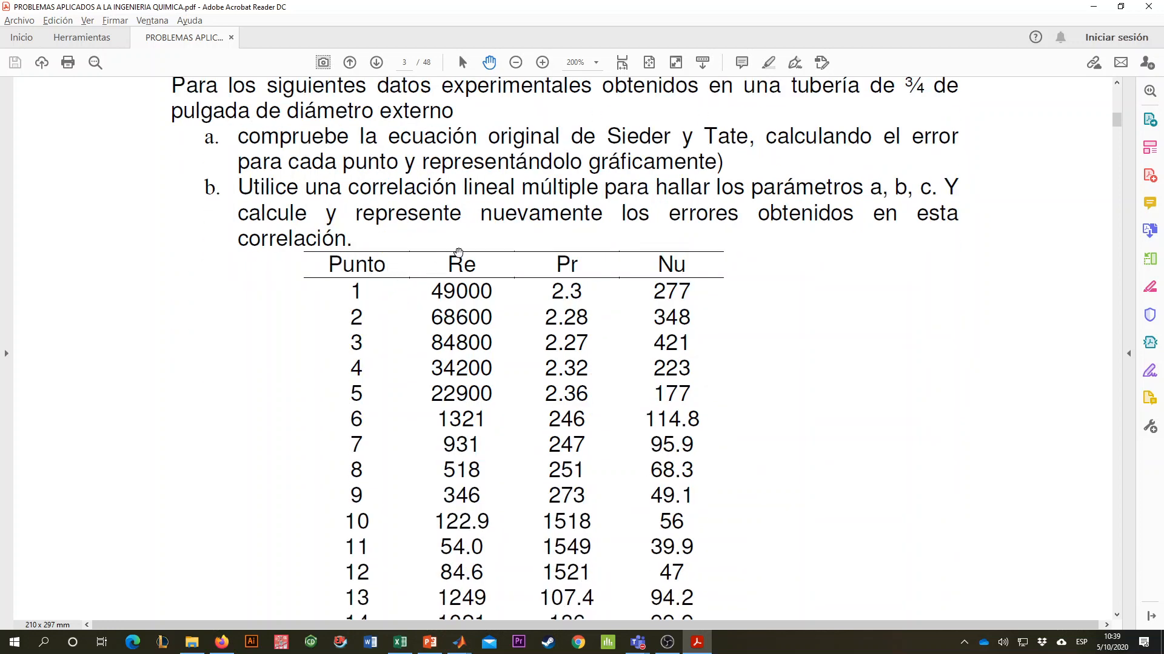
scroll(458, 254, up, 7)
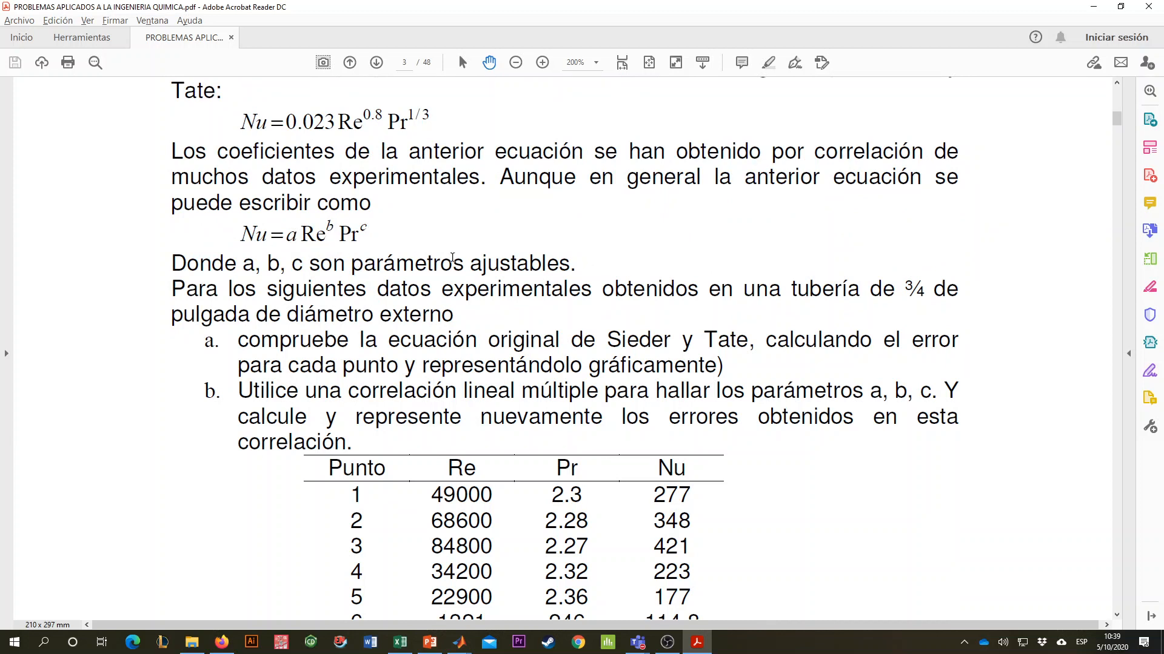
scroll(544, 277, down, 3)
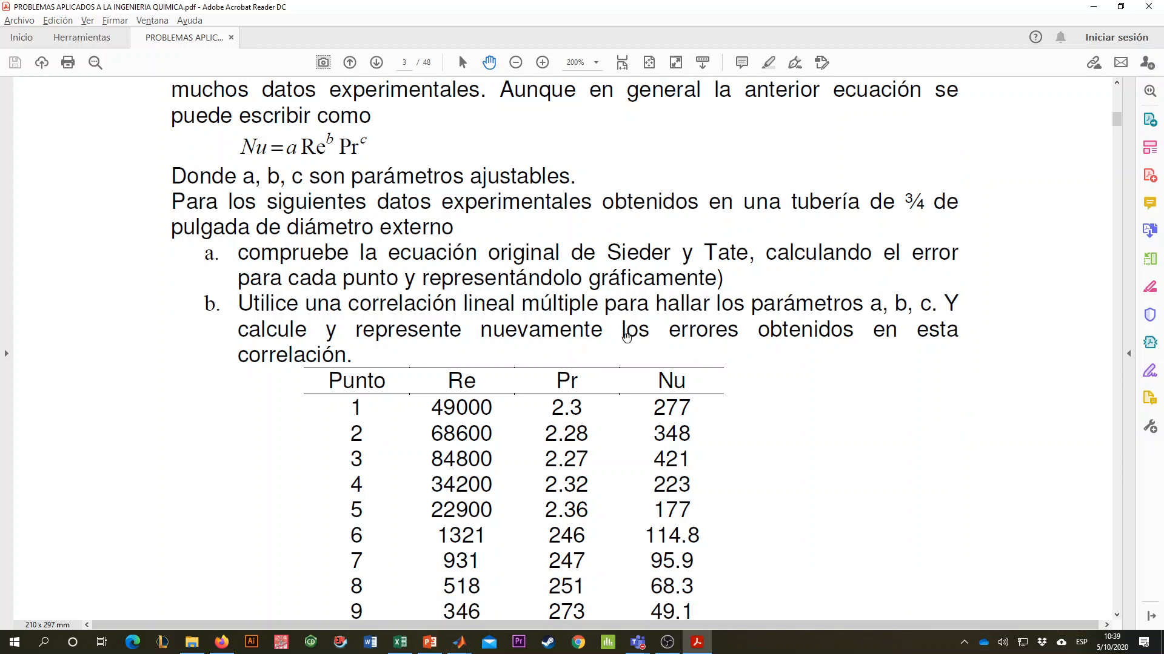
scroll(626, 337, up, 2)
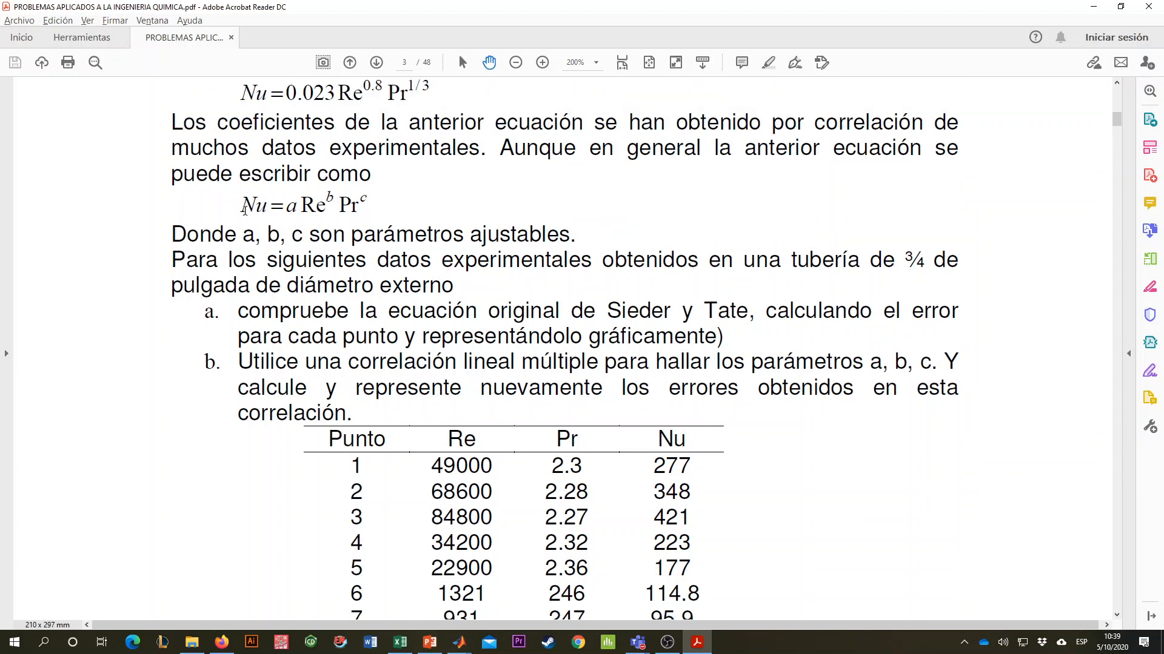
scroll(522, 381, down, 1)
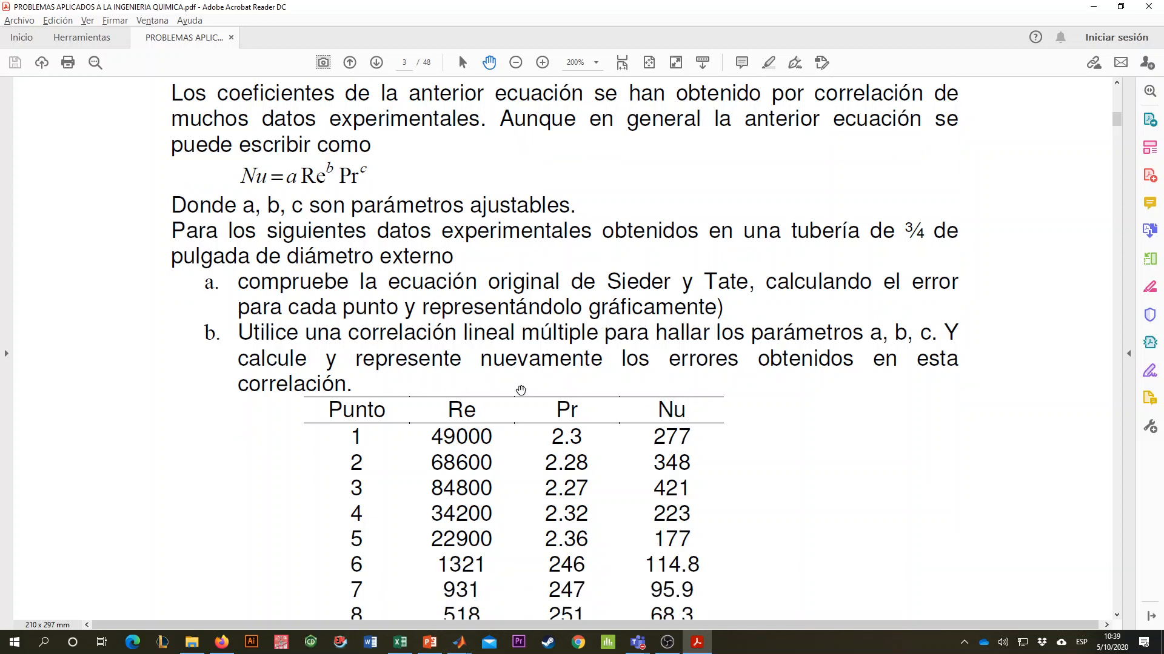
scroll(577, 390, down, 5)
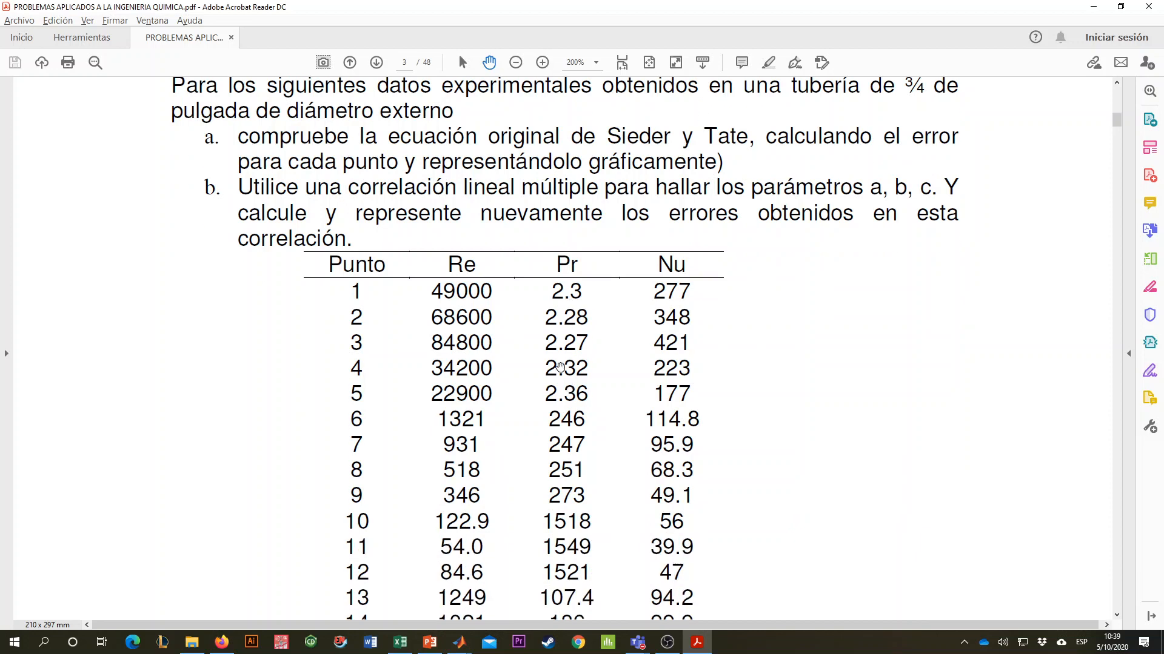
scroll(571, 349, down, 2)
scroll(536, 250, up, 4)
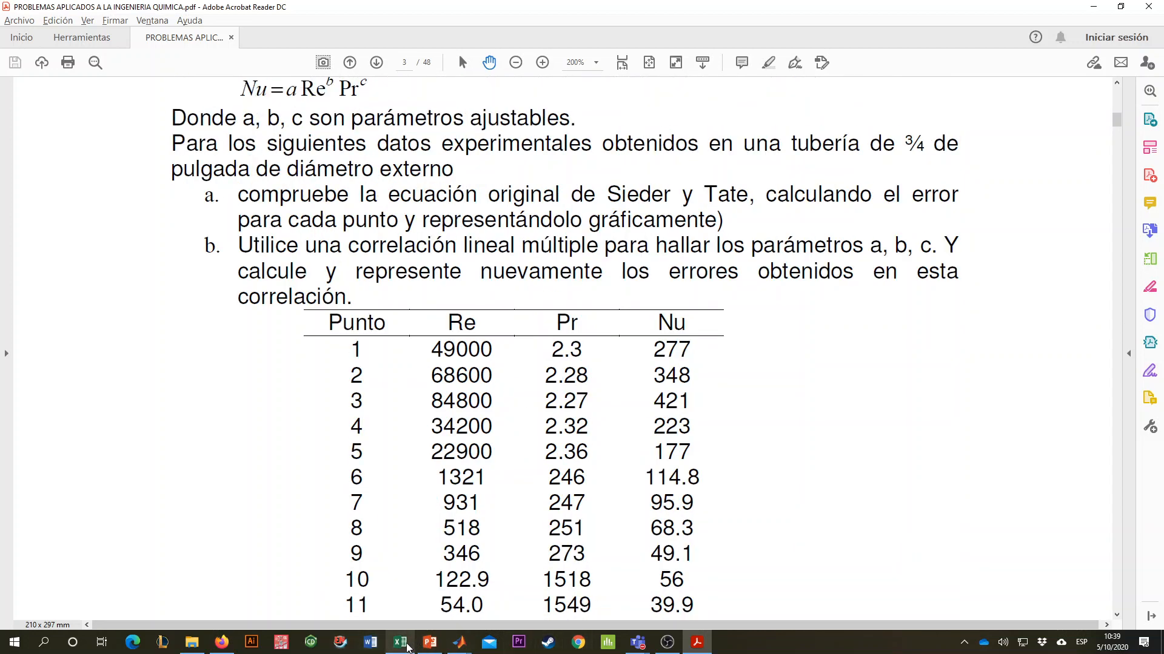
- Switch to the Excel workbook and copy the Re, Pr and Nu values of table RNL1, cells B3:D18
click(409, 639)
click(455, 340)
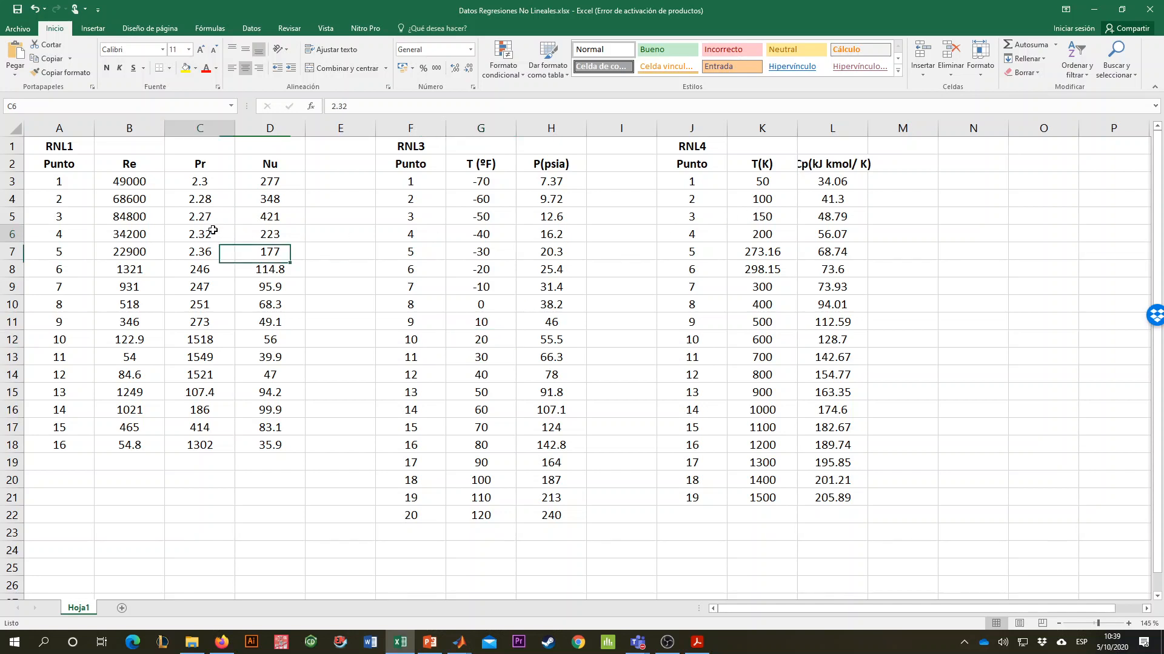
drag(135, 183, 265, 315)
drag(280, 443, 280, 448)
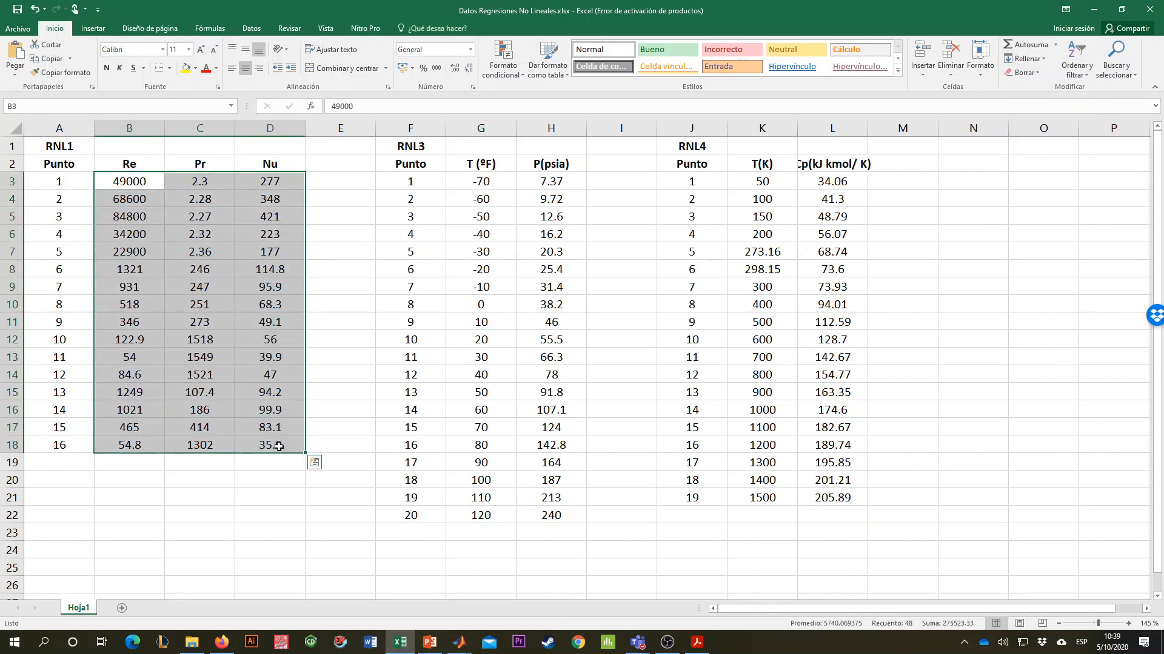
key(ctrl+c)
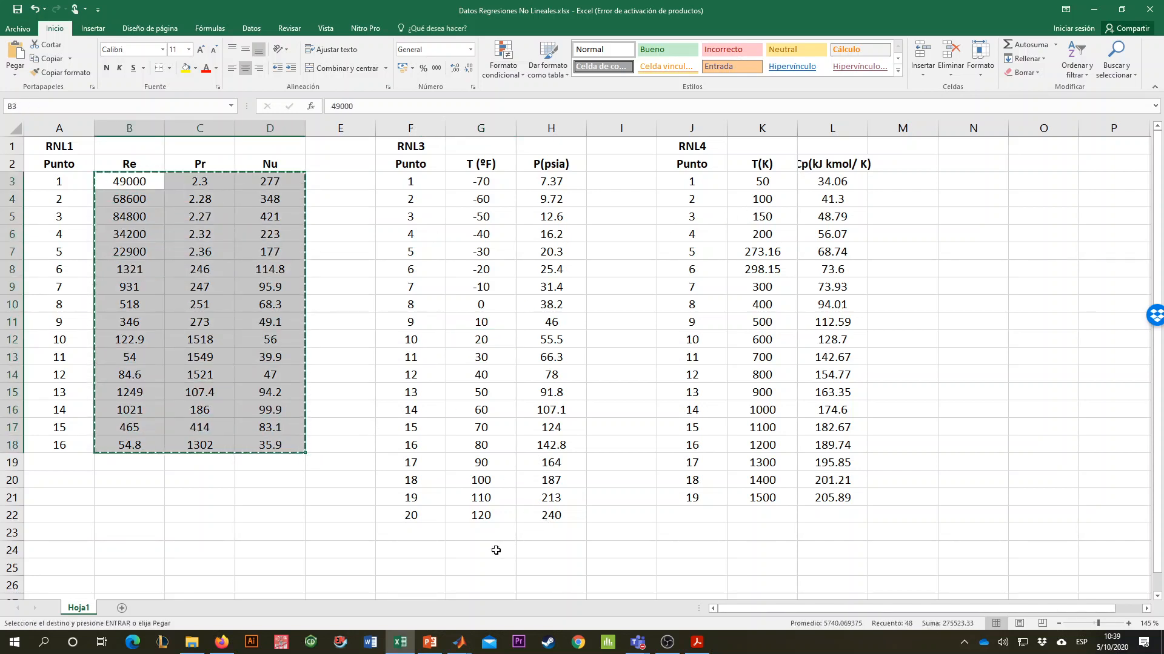
key(alt)
drag(437, 182, 550, 515)
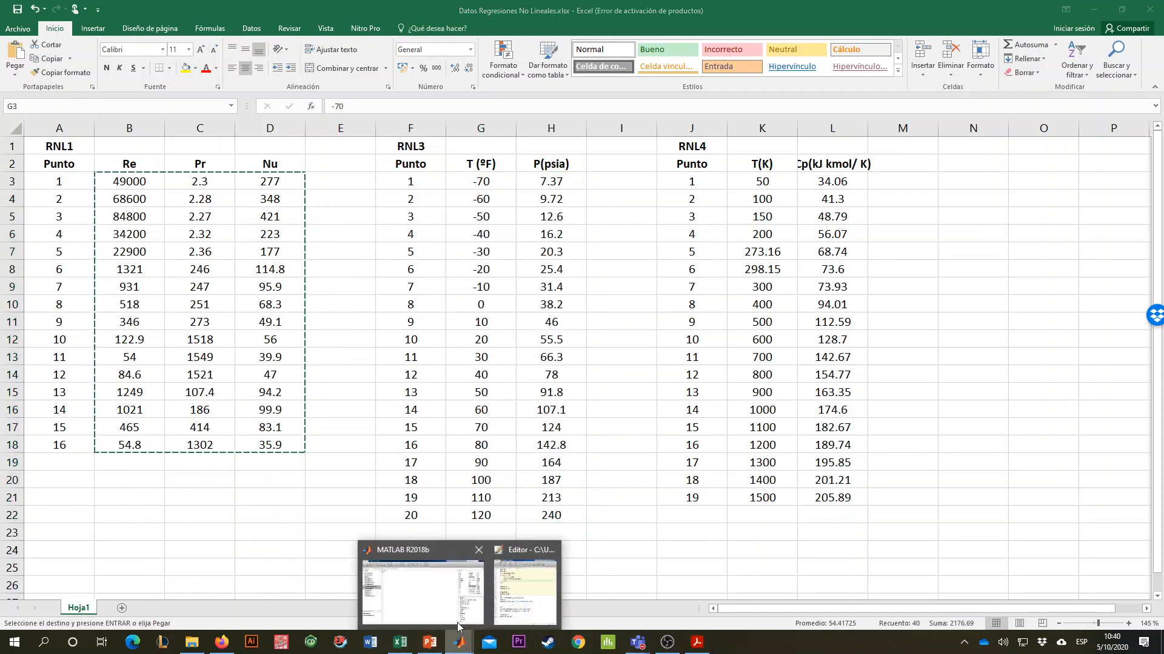
click(460, 648)
text(cftool)
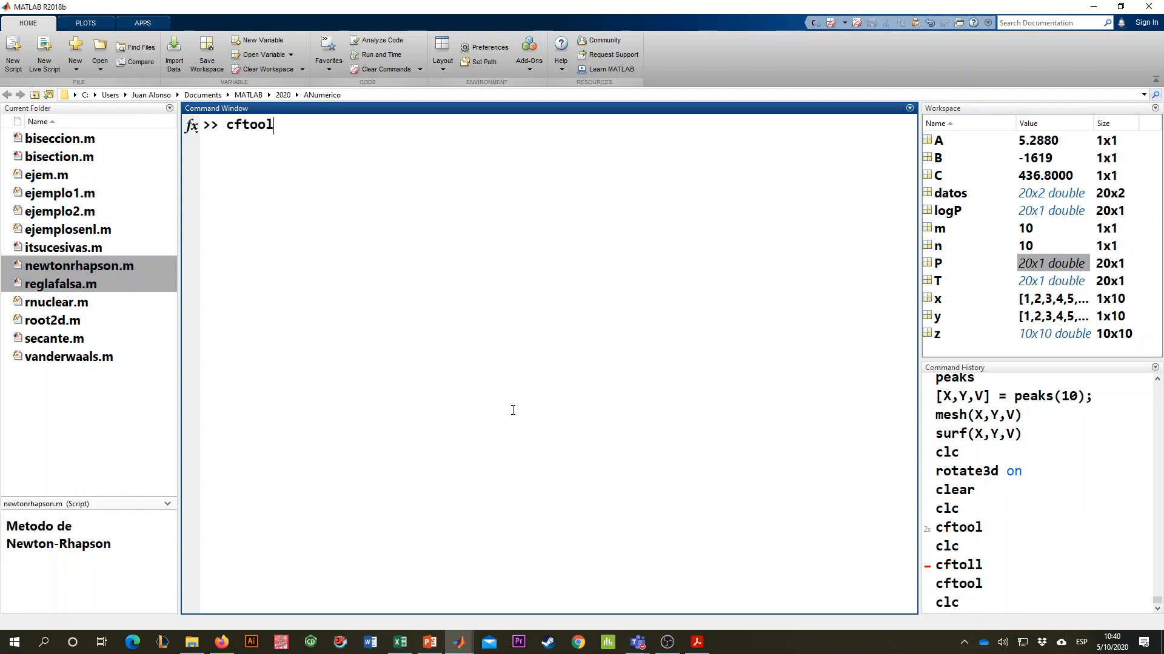
key(Return)
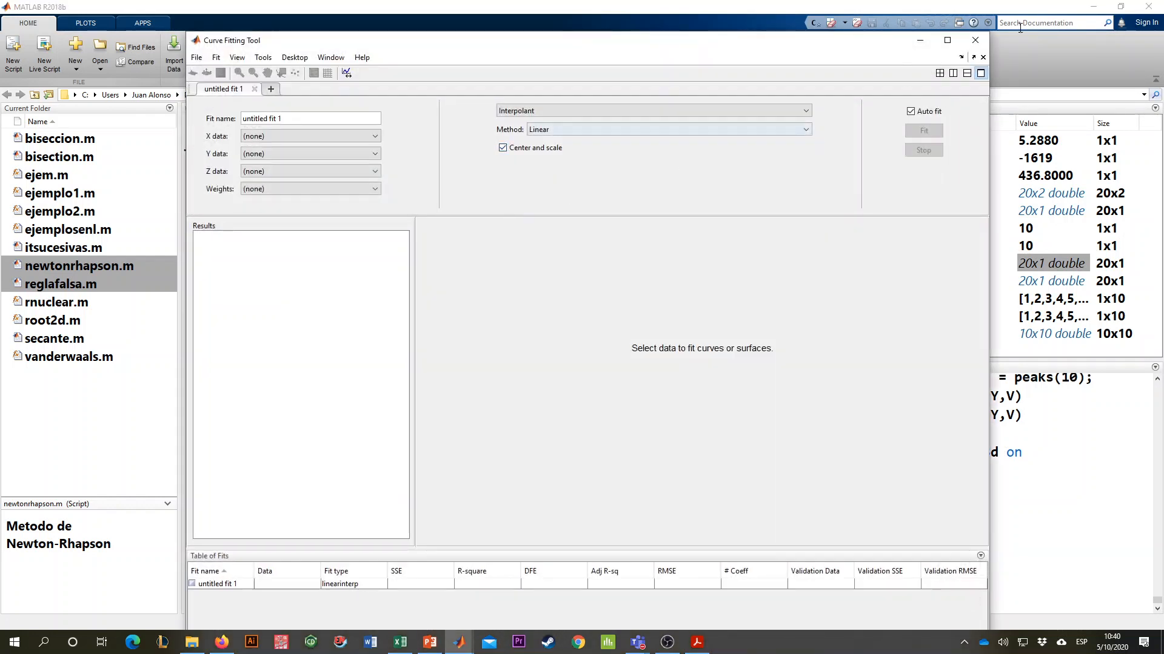
click(975, 40)
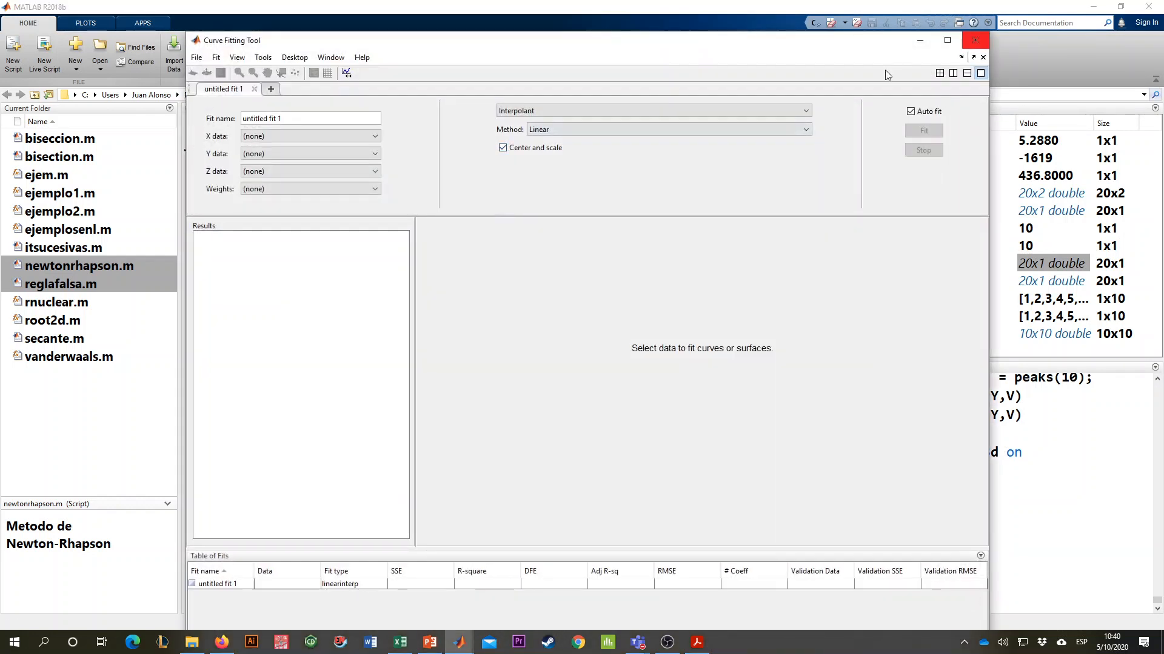
- Bring up the MATLAB script editor, check the earlier RNL3 script and create a new blank script with an empty first line
mouse_move(459, 642)
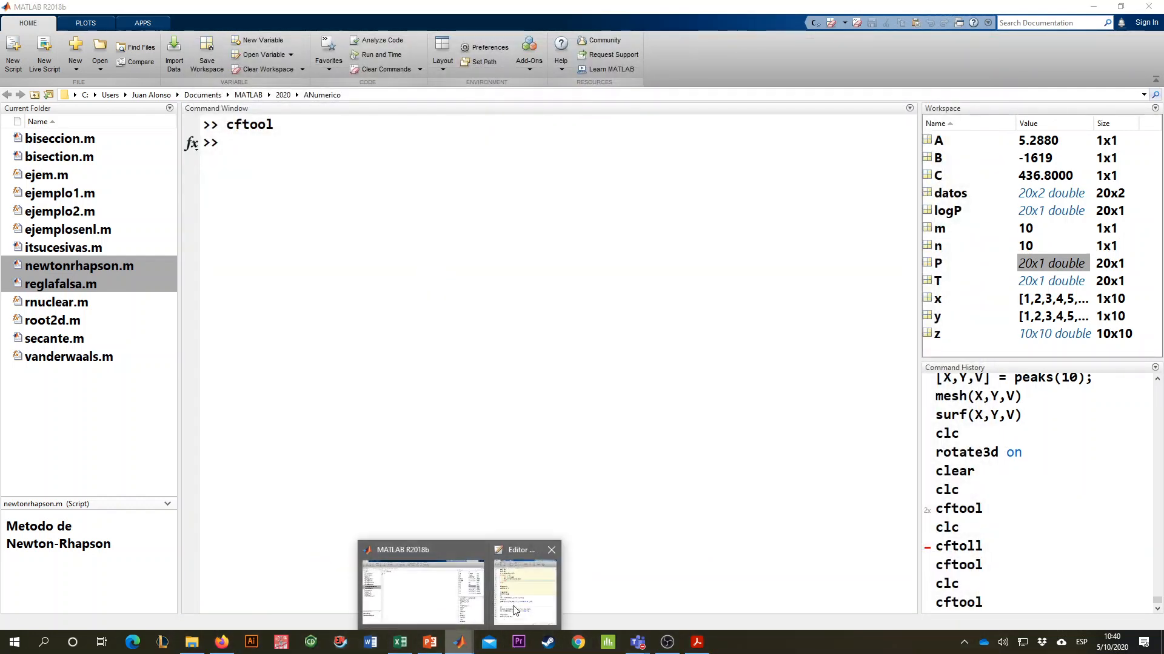
click(515, 591)
click(795, 98)
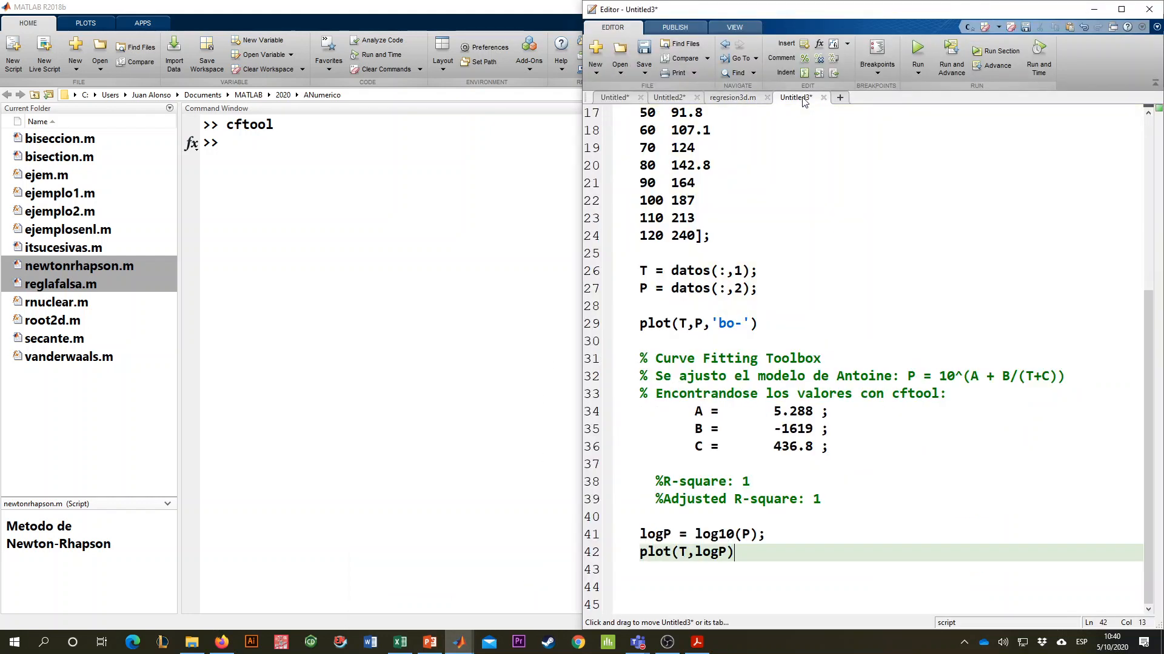
scroll(803, 252, up, 5)
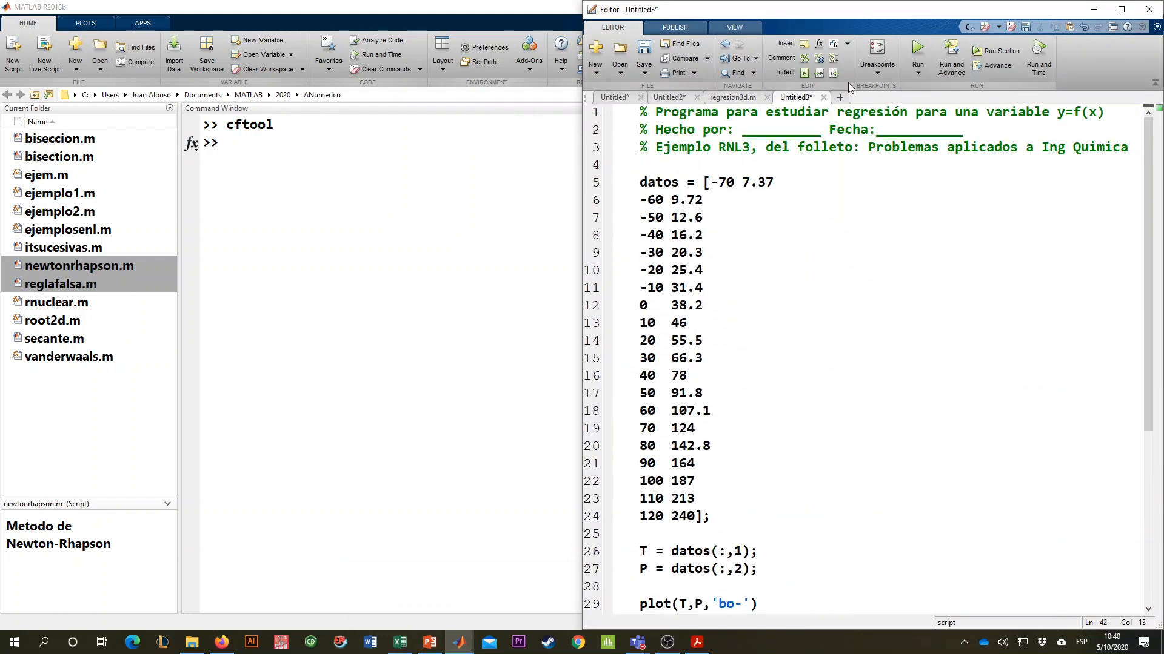
click(840, 98)
key(Return)
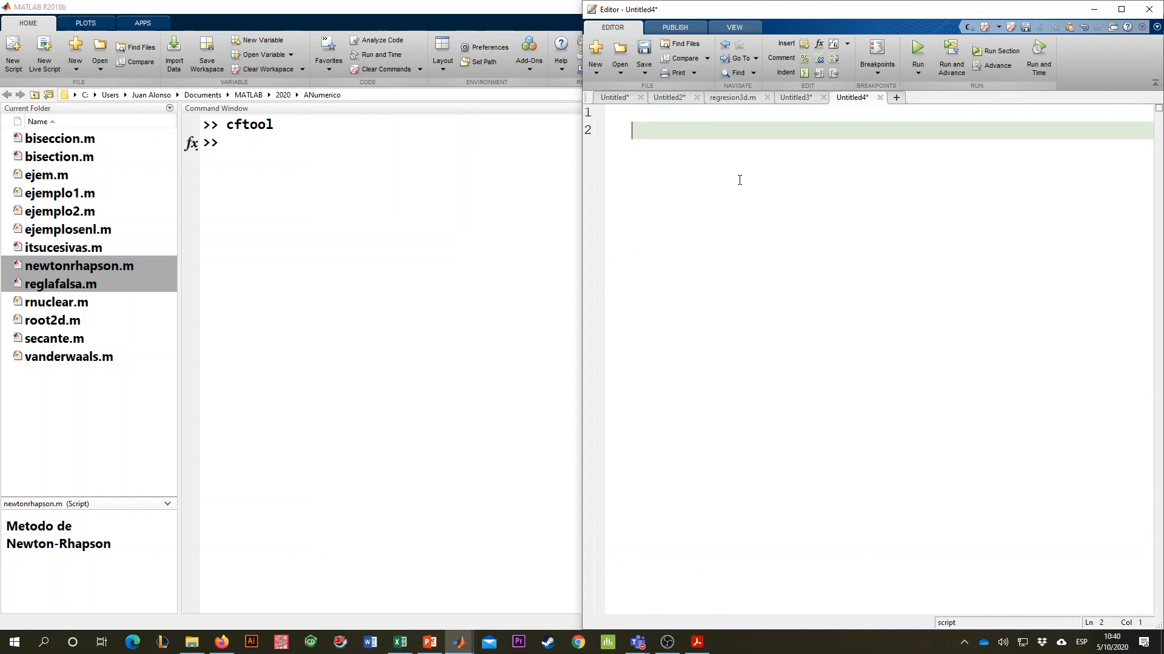
- Define the matrix datos from the copied Re, Pr and Nu values, closed with a bracket and semicolon
text(dato)
key(BackSpace)
text(os =)
key(ctrl+v)
text(])
key(BackSpace)
key(BackSpace)
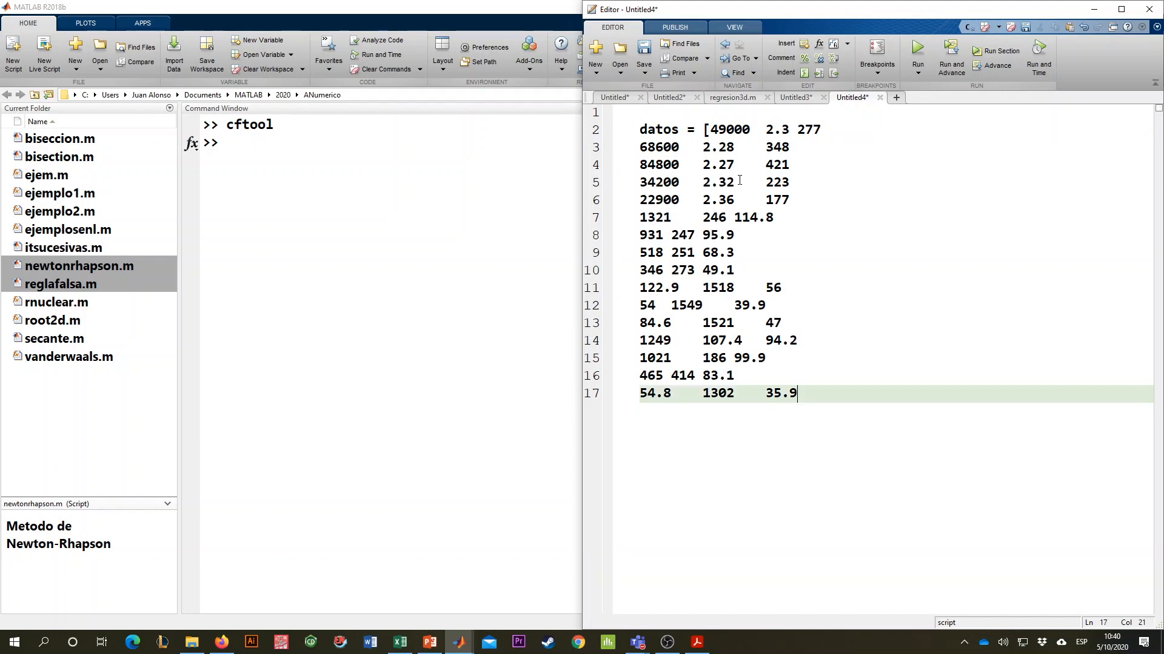
key(Return)
key(BackSpace)
text(];)
key(Return)
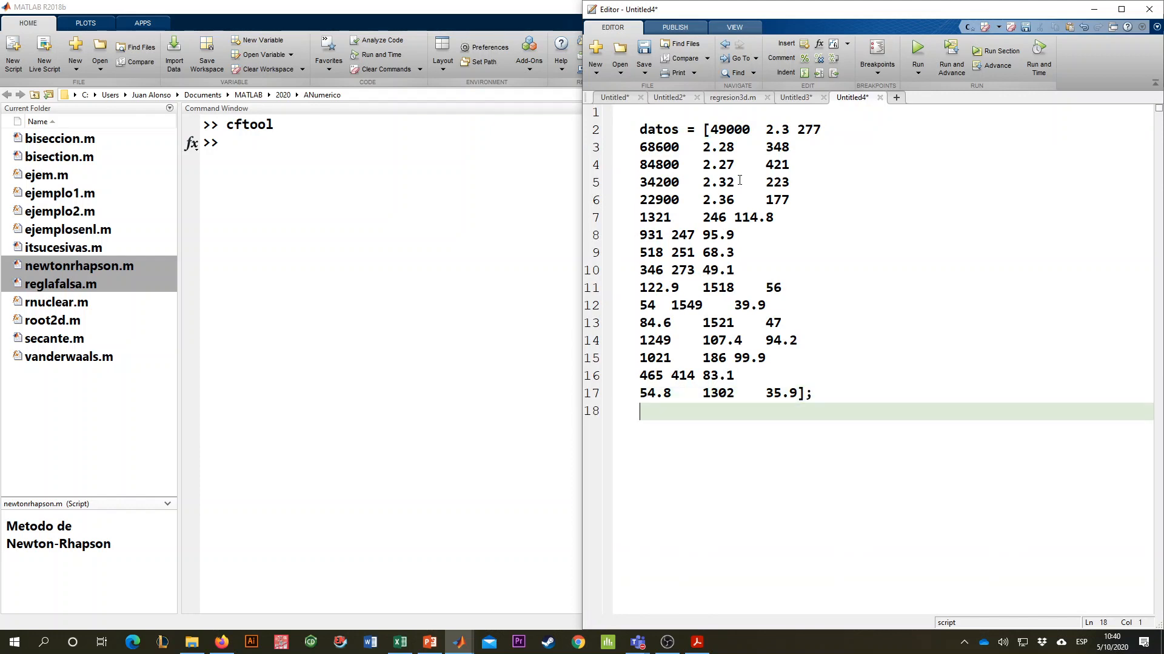
key(Return)
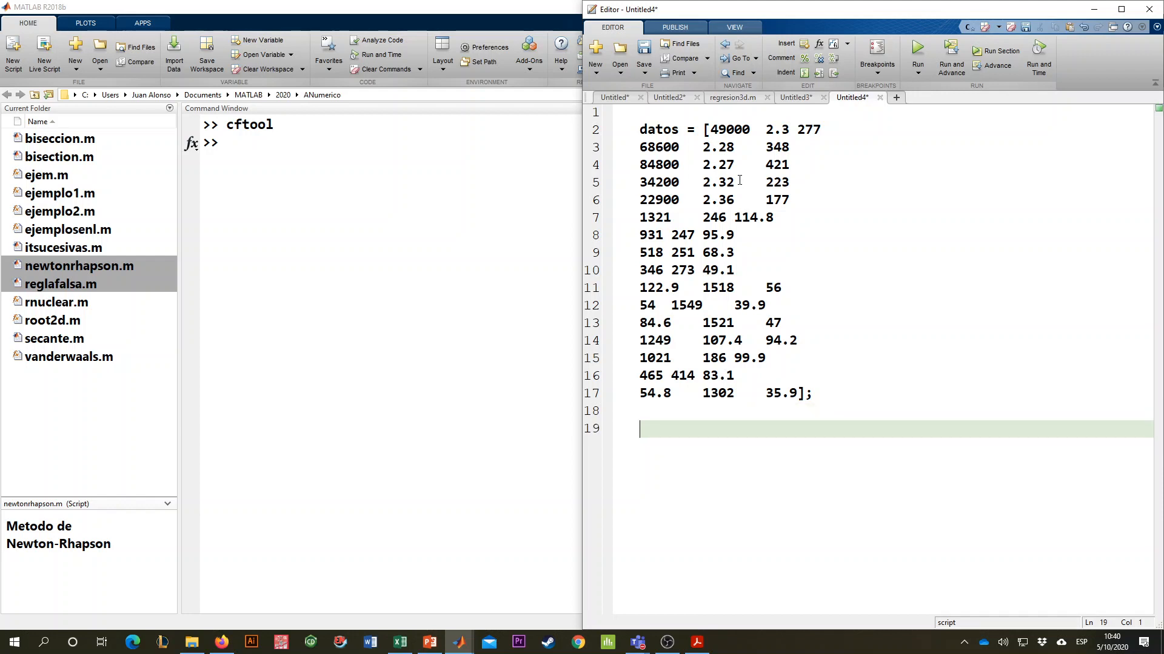
- Assign the first column of the matrix to the Reynolds variable with Re = datos(:,1);
text(Re)
text( = )
text(datos)
text((/)
text(:,)
text(1);)
key(Return)
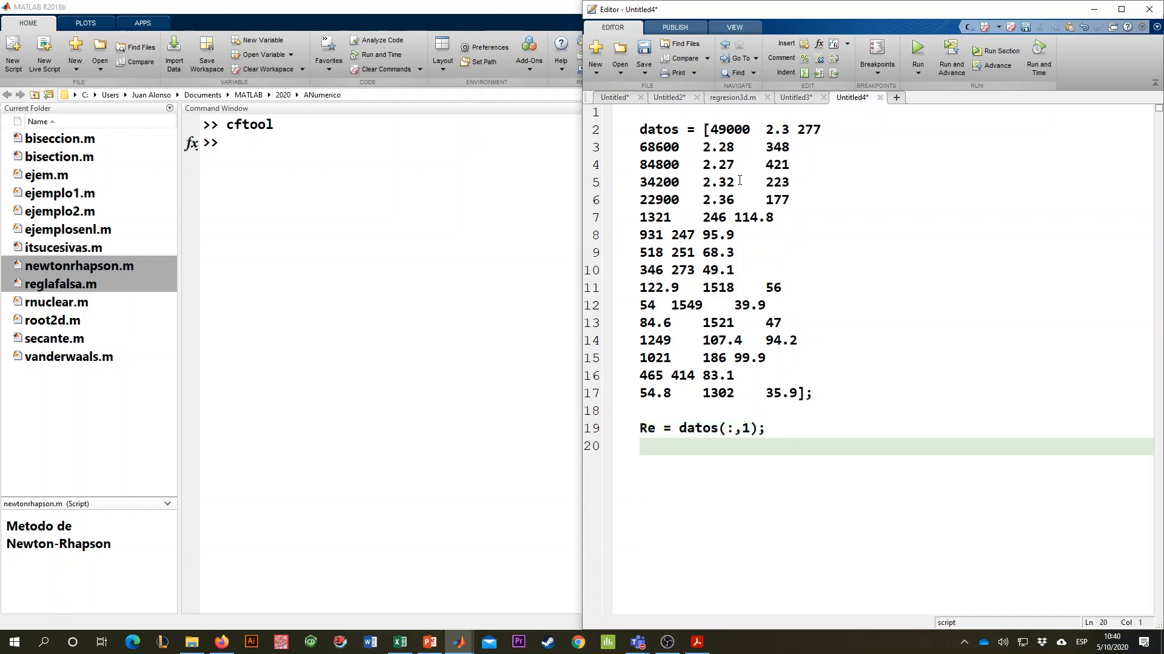
- Assign the second column of the matrix to the Prandtl variable with Pr = datos(:,2);
text(Pr = datos(:)
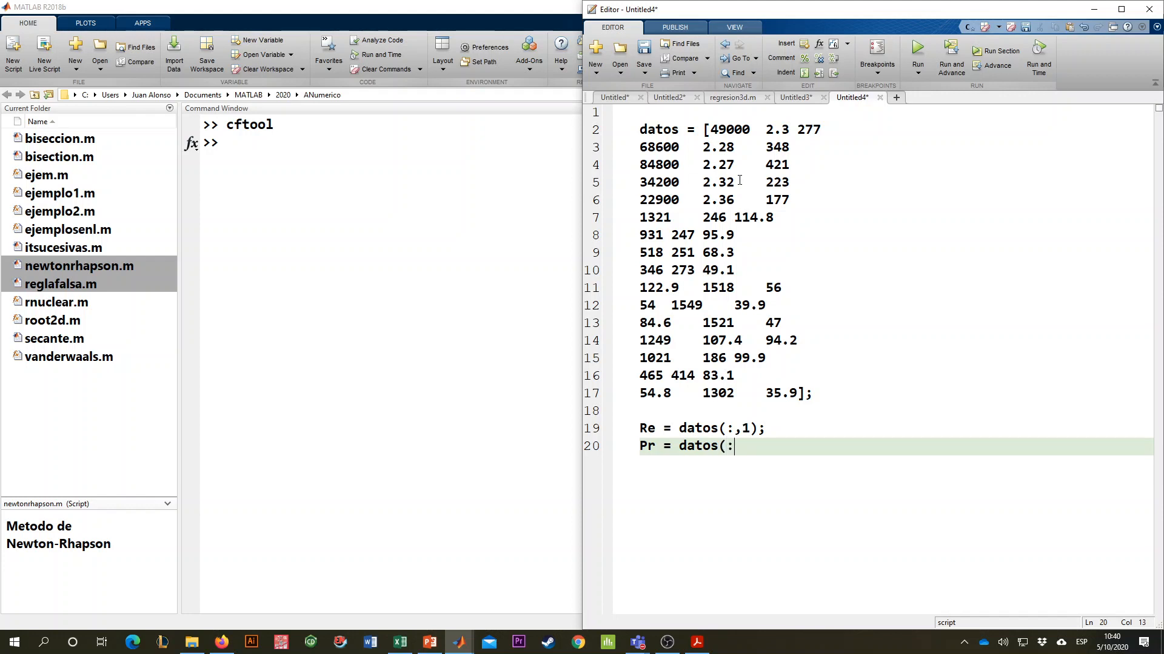
text(,2);)
key(Return)
- Assign the third column of the matrix to the Nusselt variable with Nu = datos(:,3);
text(Nu)
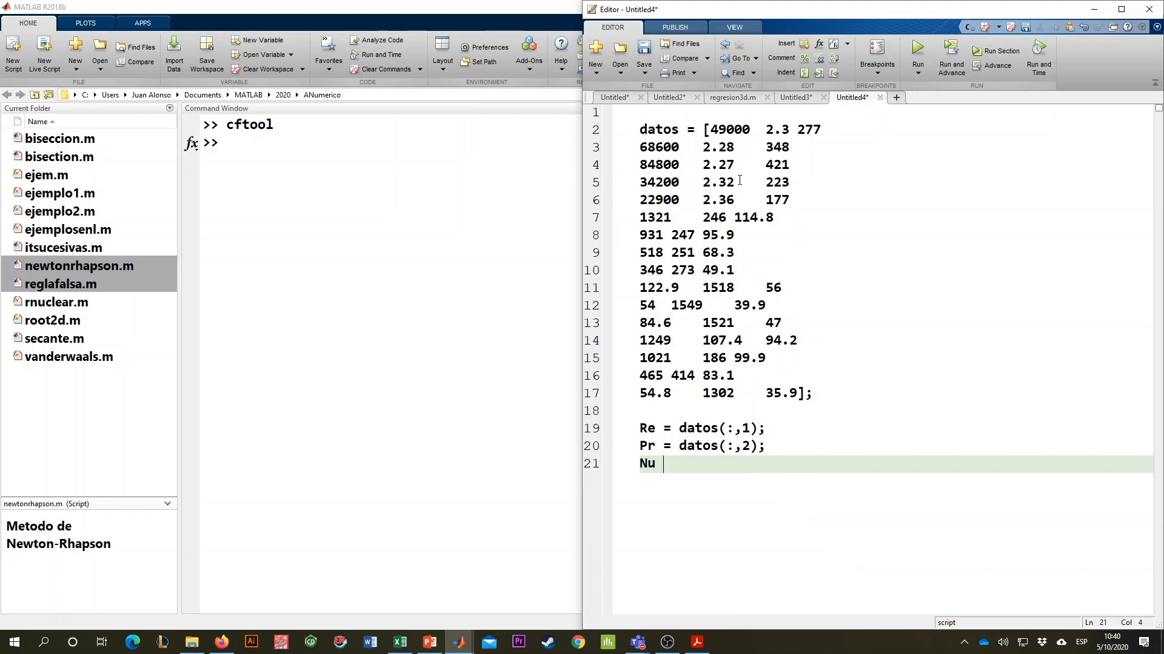
text( = datos(:,3);)
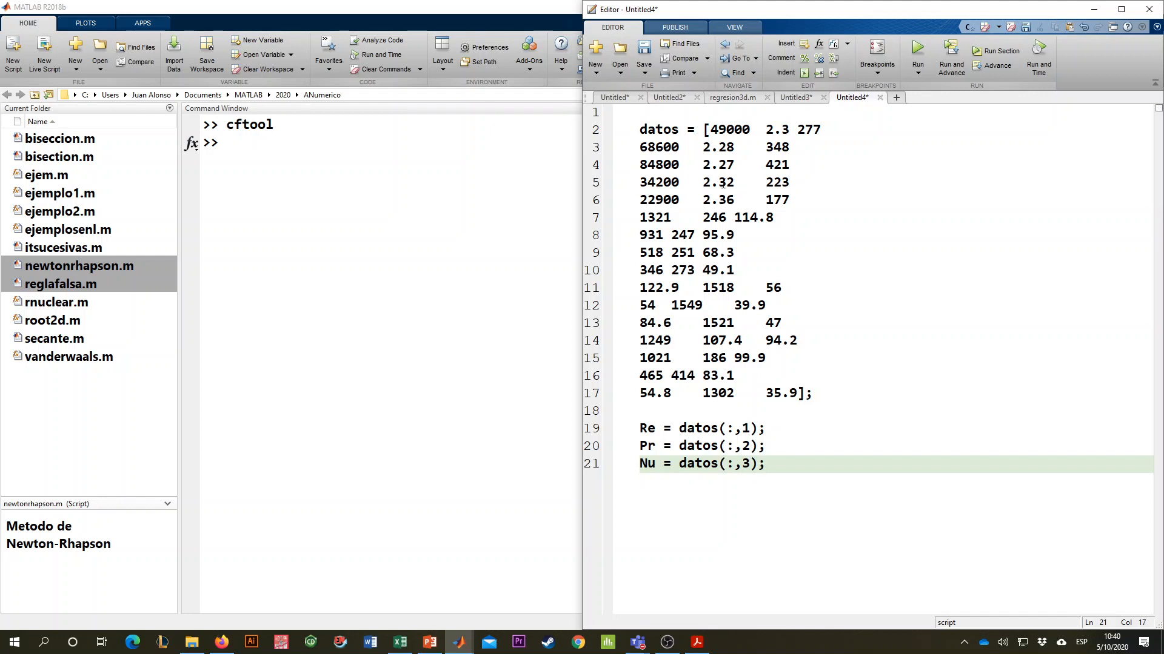
- Add the comment "% Ajustar con cftool al modelo: Nu = a*Re^b*Pr^c" below the Nusselt variable
key(Return)
text(% )
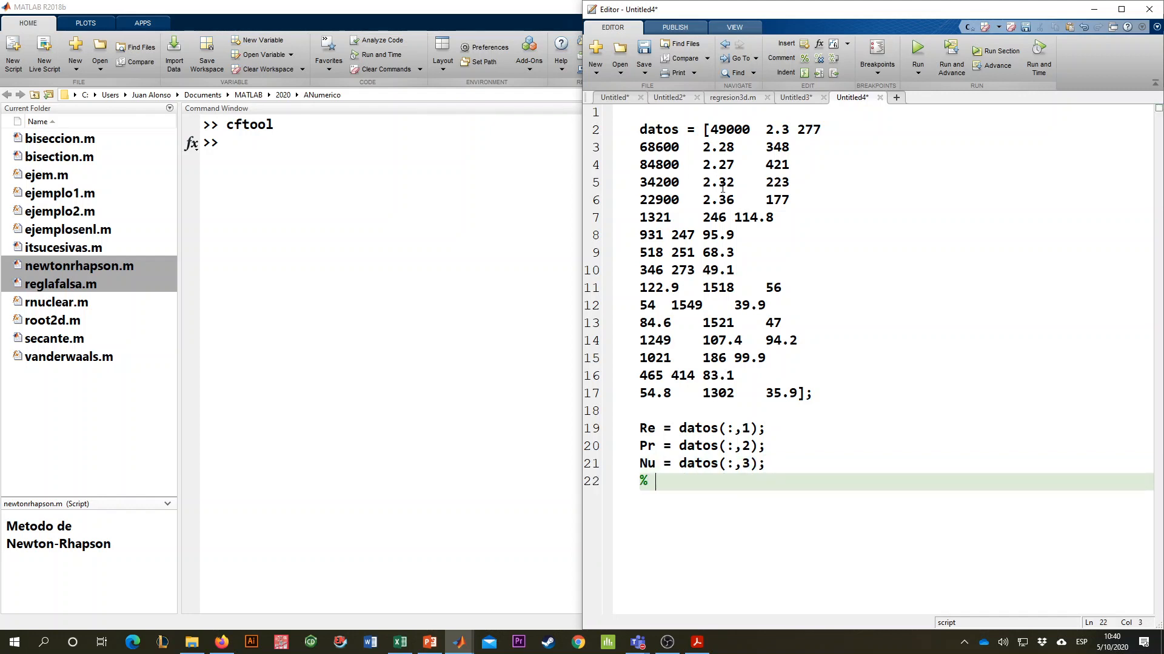
text(Ajustar con cftool al mo)
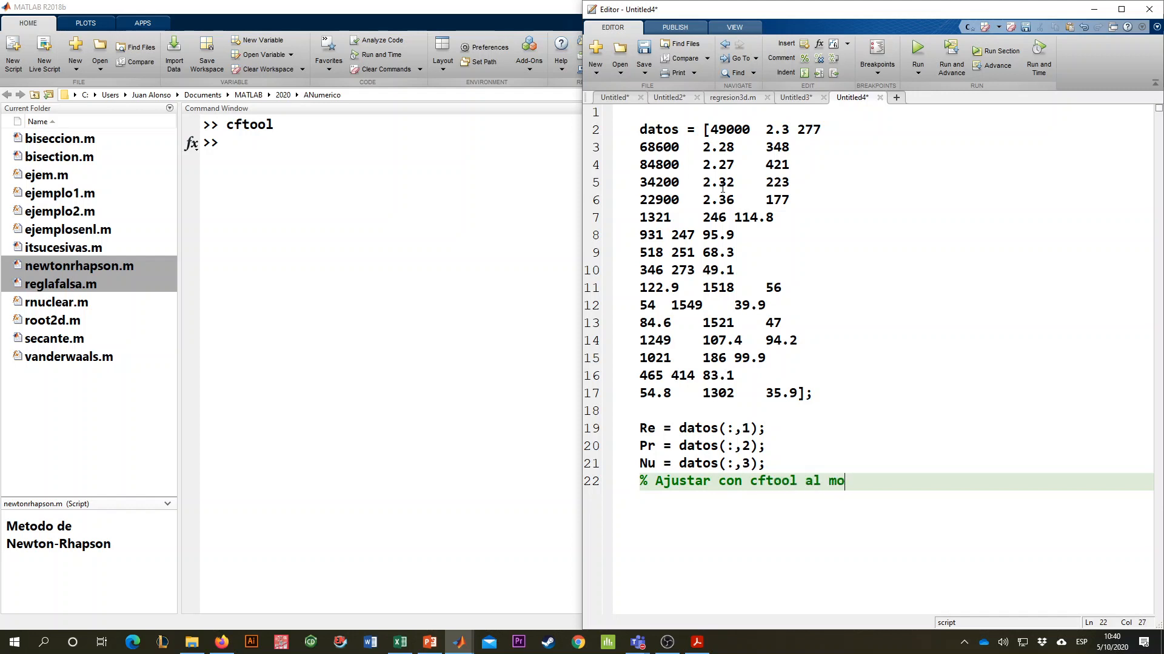
text(delo: Nu = a*Re^b*Pr)
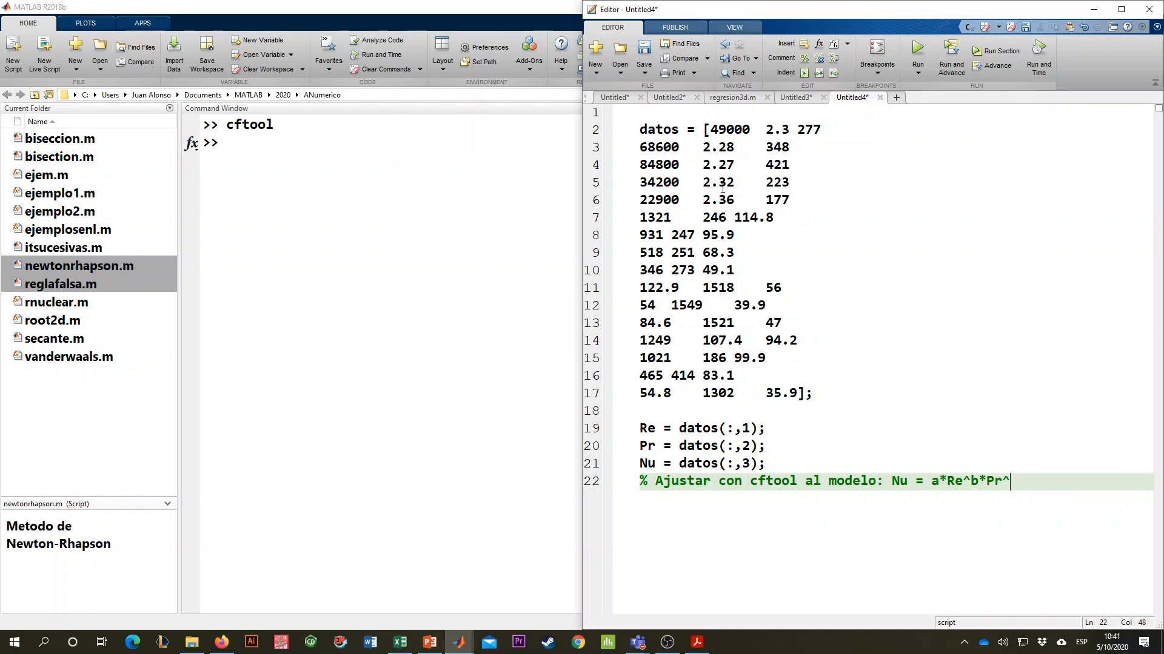
text(^c)
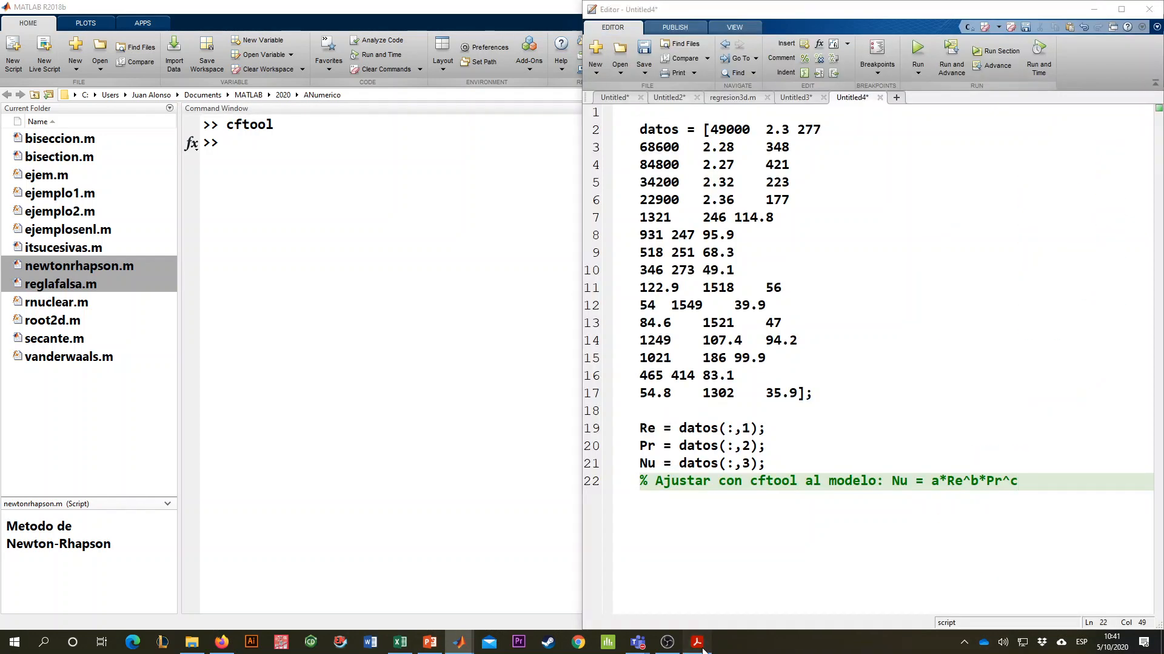
- Check the model in the PDF problem statement and parenthesize both power terms in the comment, giving Nu = a*(Re^b)*(Pr^c)
key(alt+Tab)
scroll(434, 265, up, 3)
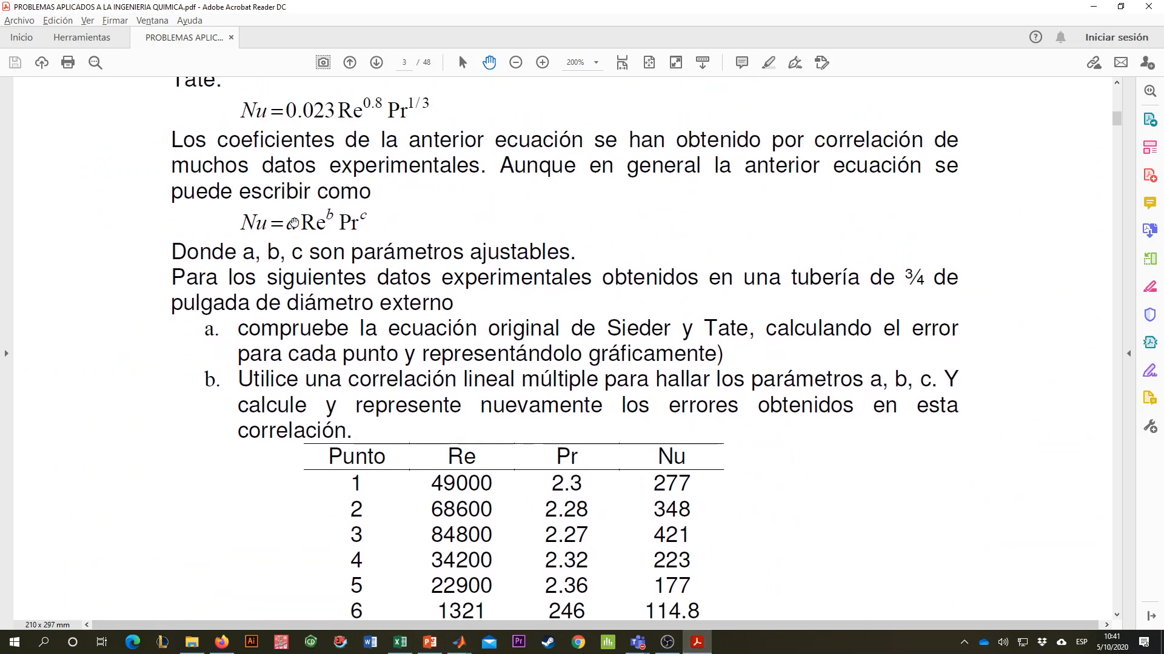
key(alt+Tab)
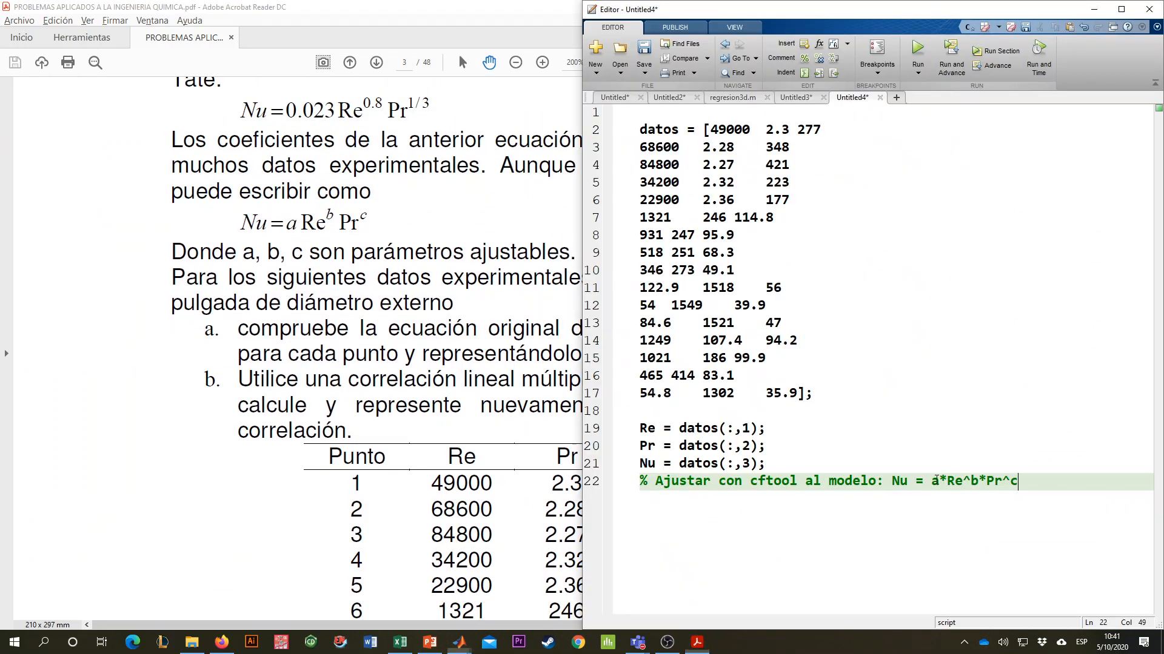
click(951, 482)
text(()
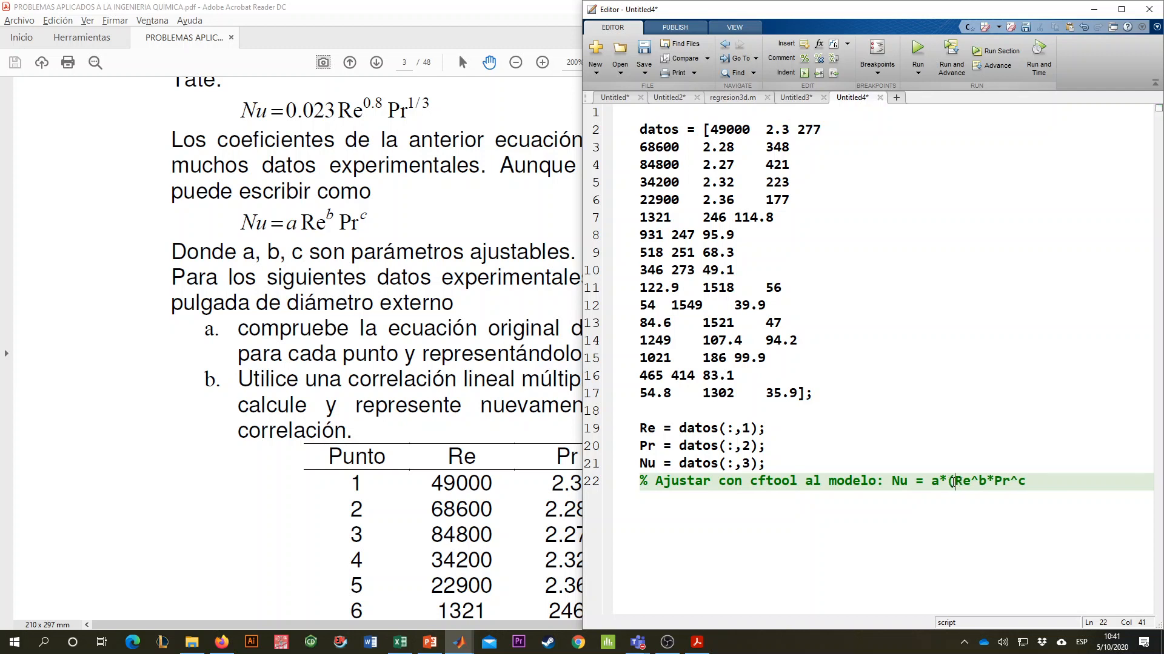
text())
text(()
text())
- Run the script section and launch the Curve Fitting Tool by repeating the cftool command
click(806, 262)
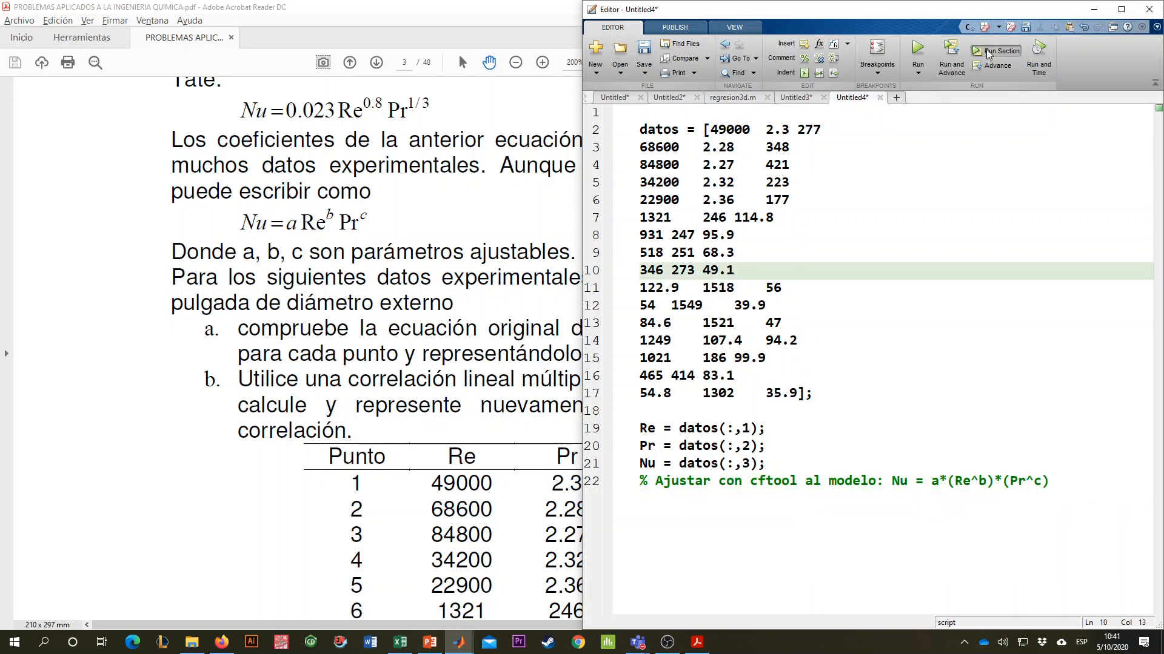
click(459, 643)
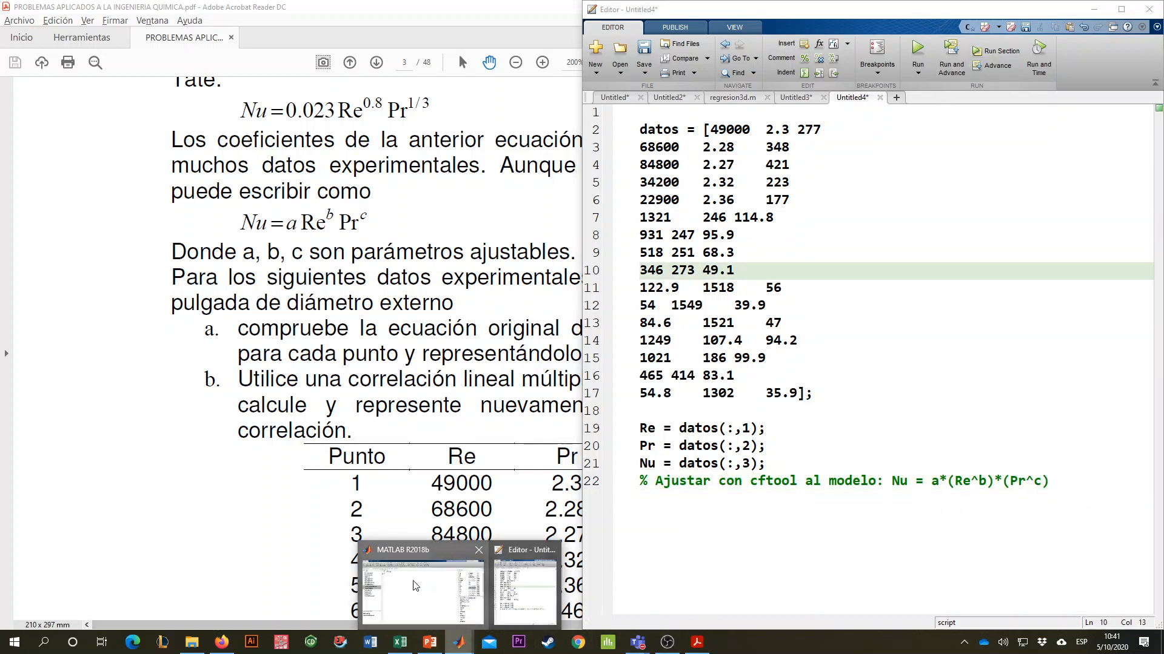
click(416, 586)
key(Up)
key(Return)
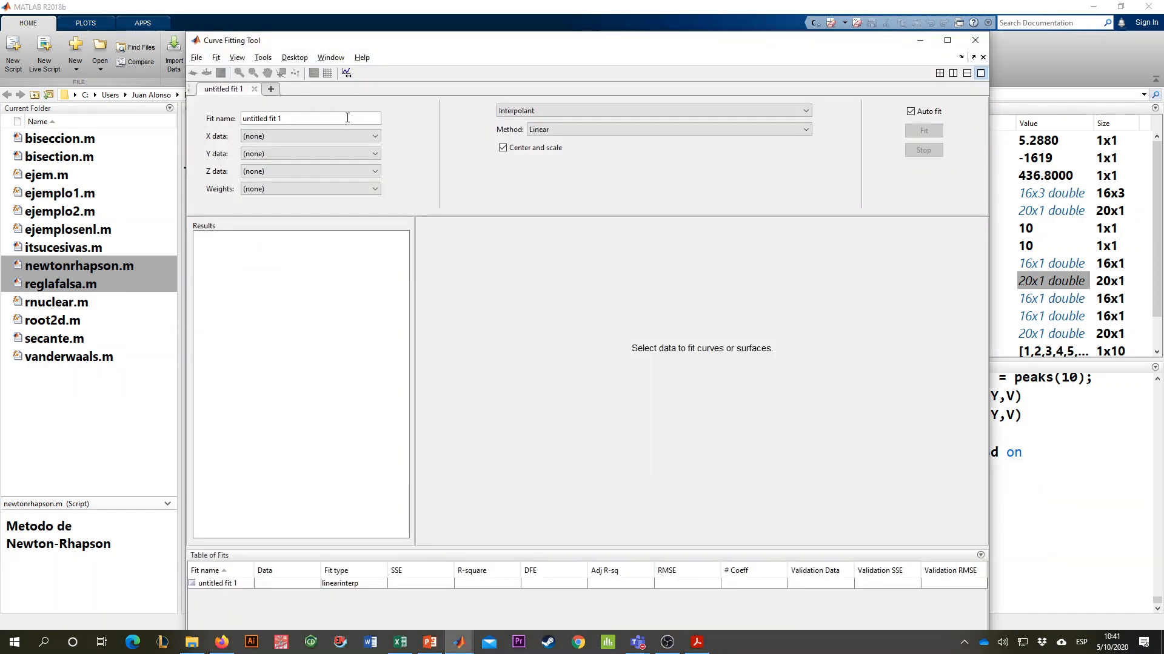
- Name the fit "ajuste de Nusselt" and list the variables available as X data
key(ctrl+a)
text(ajust)
click(303, 136)
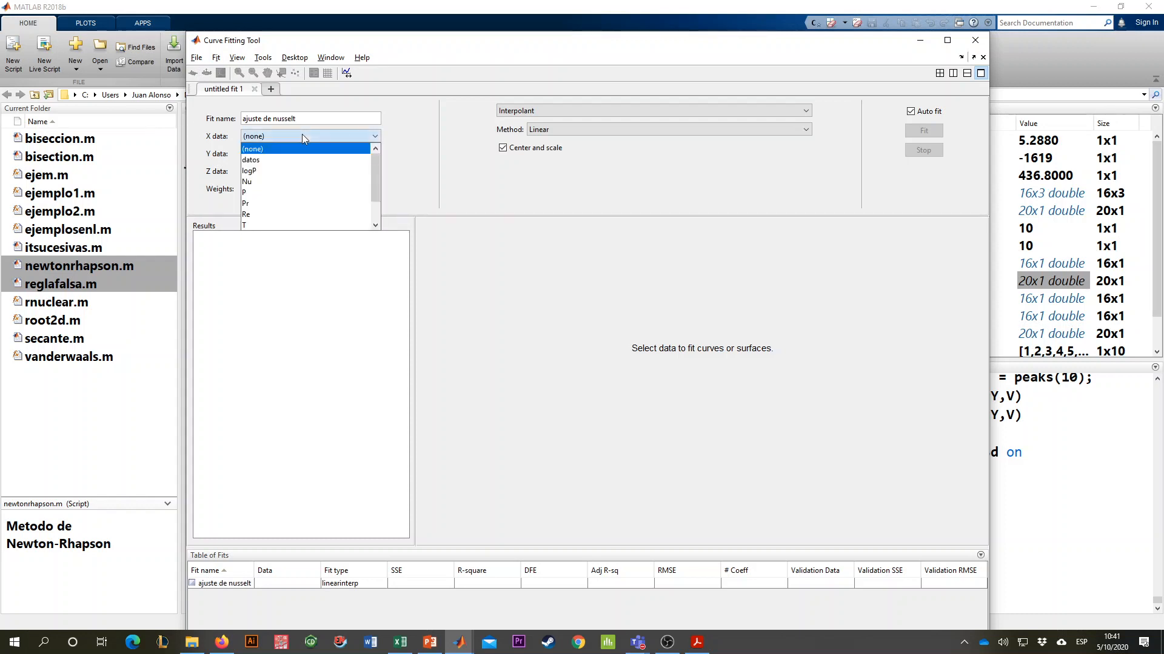
click(279, 118)
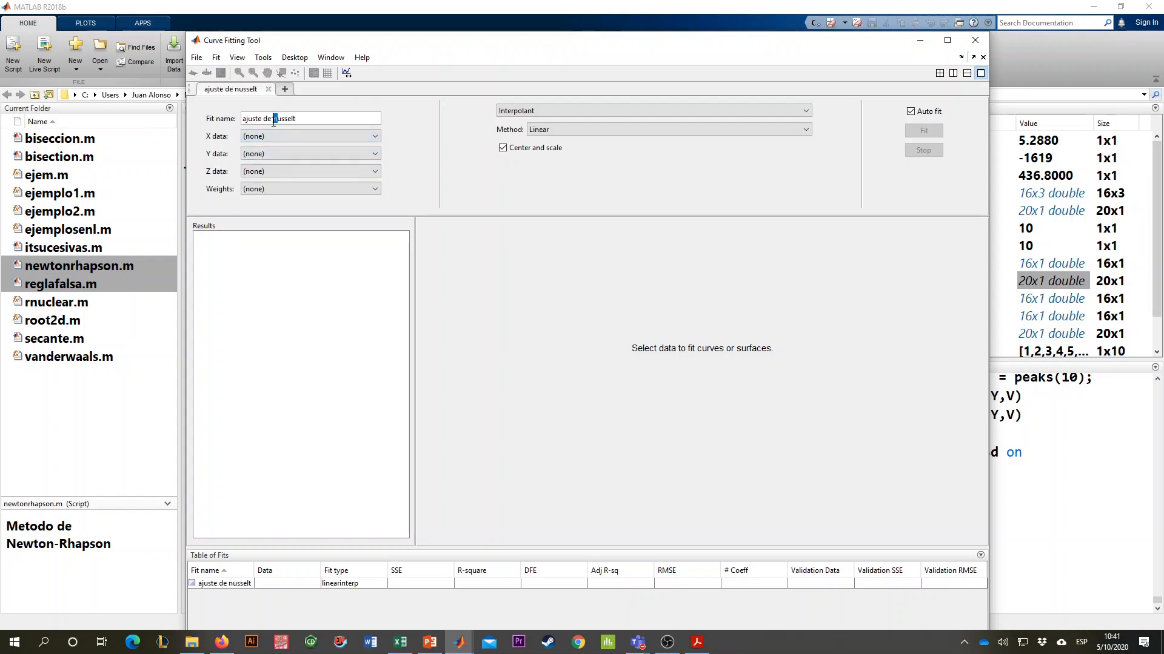
key(BackSpace)
text(N)
click(317, 136)
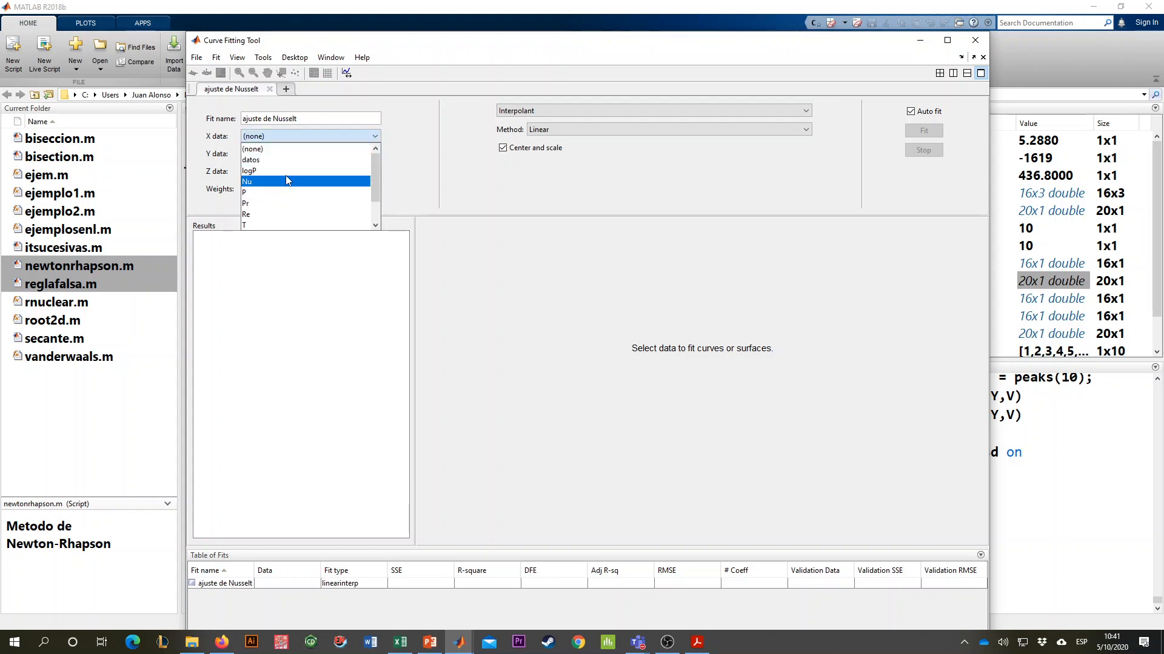
- Review the workspace variables and remove them all with the clear command
click(1033, 199)
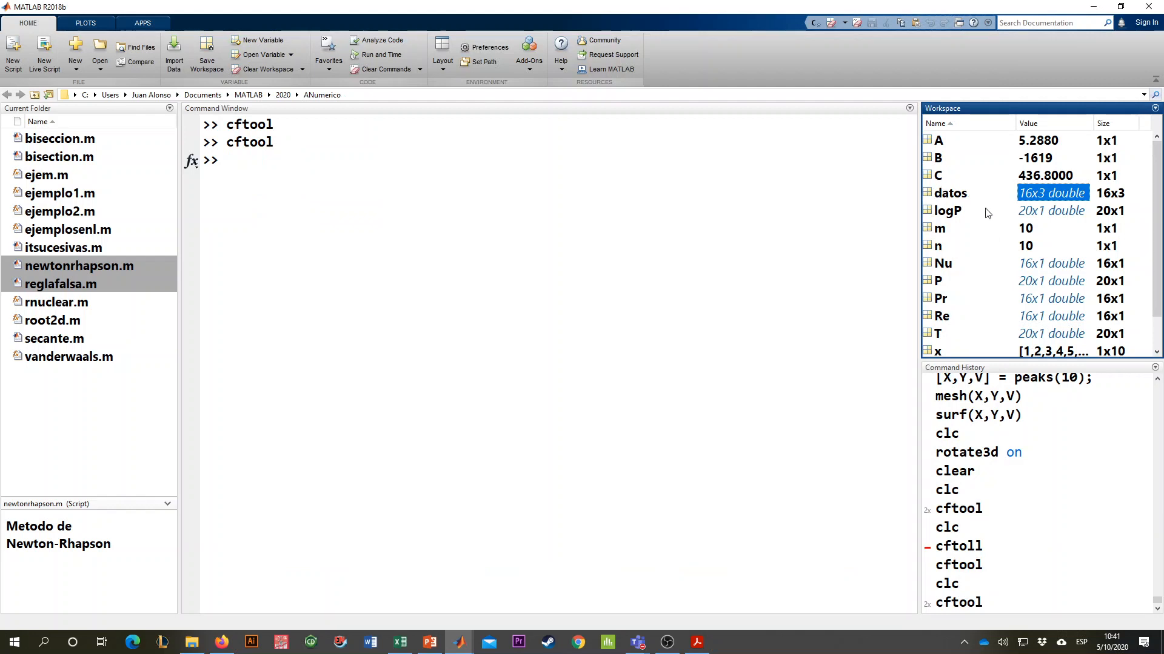
scroll(988, 212, down, 1)
click(594, 340)
text(clear)
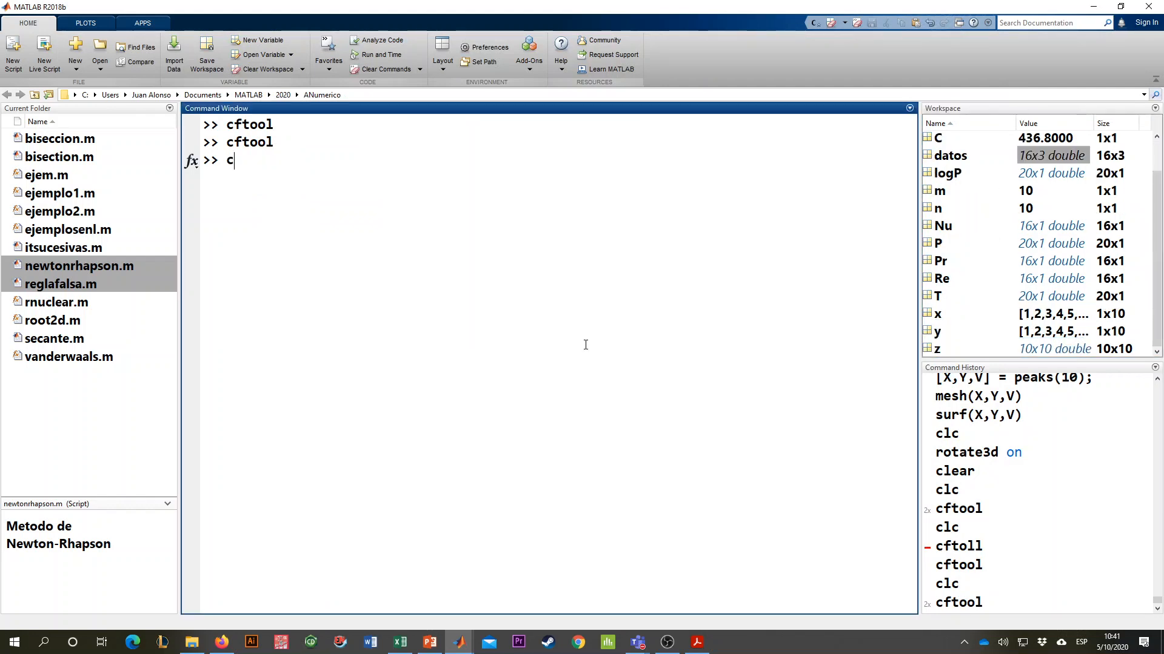
key(Return)
- Return to the script editor and rerun the section to recreate datos, Re, Pr and Nu
key(alt+Tab)
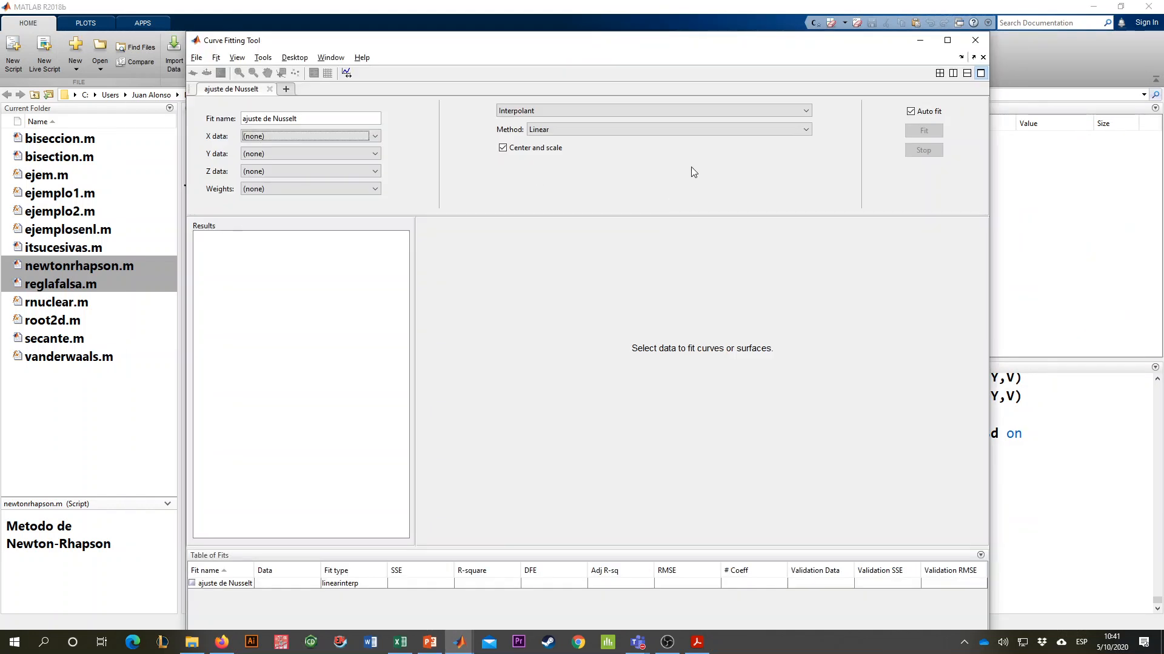
mouse_move(468, 630)
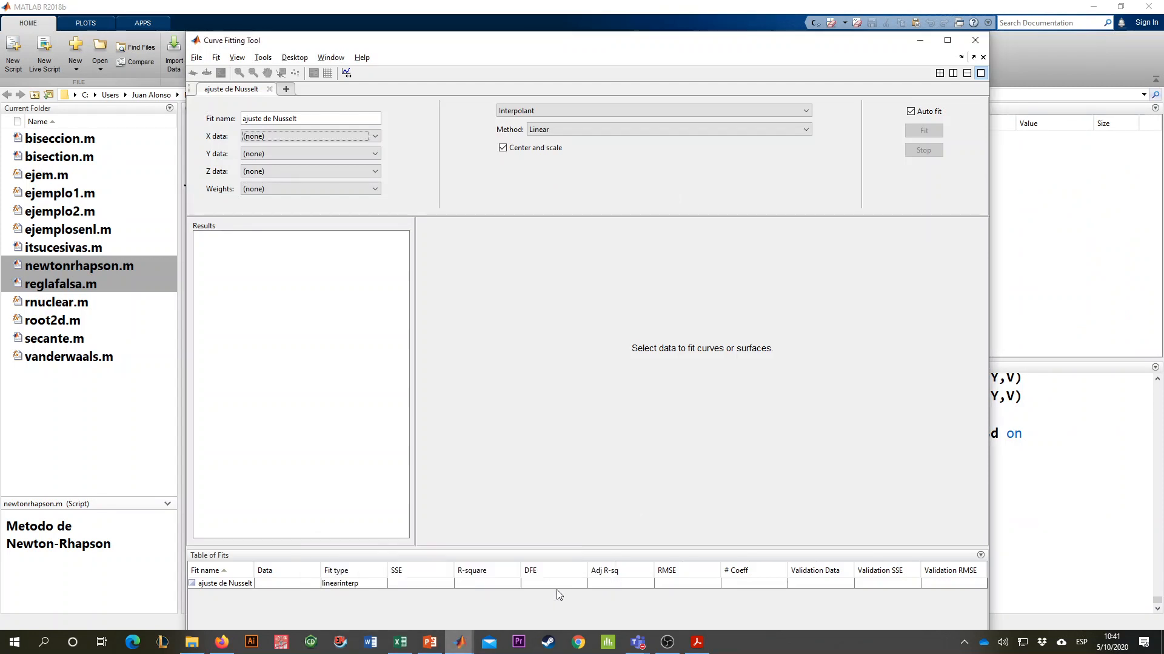
click(477, 591)
click(797, 182)
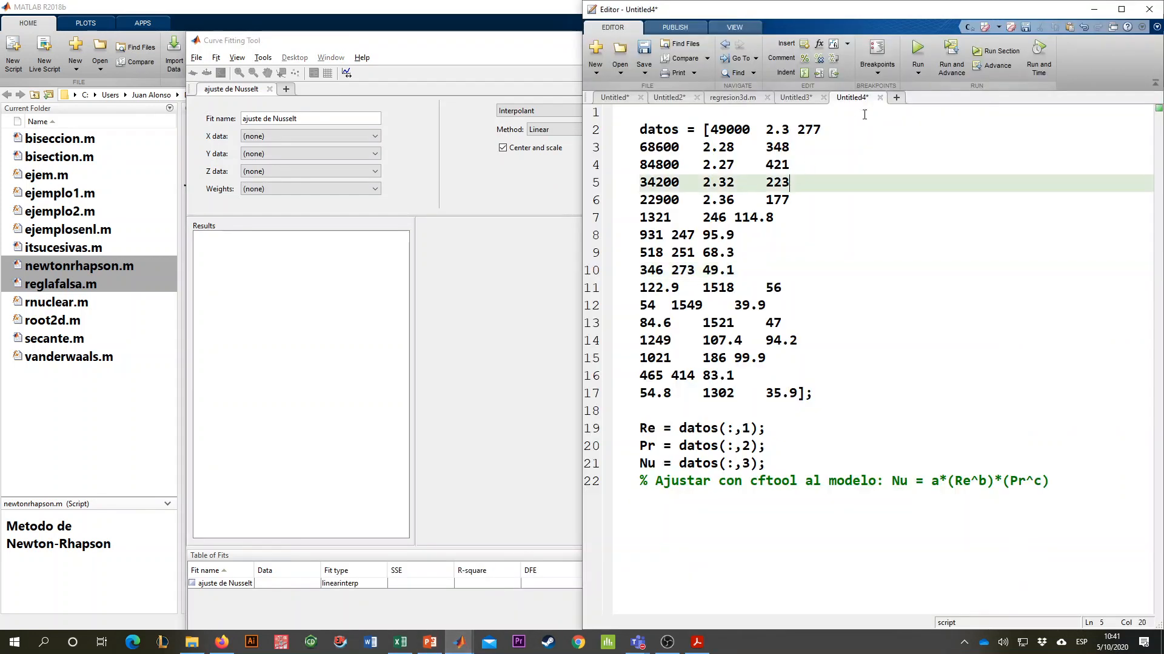
- Close the open Curve Fitting Tool session and start a fresh one with cftool
click(457, 213)
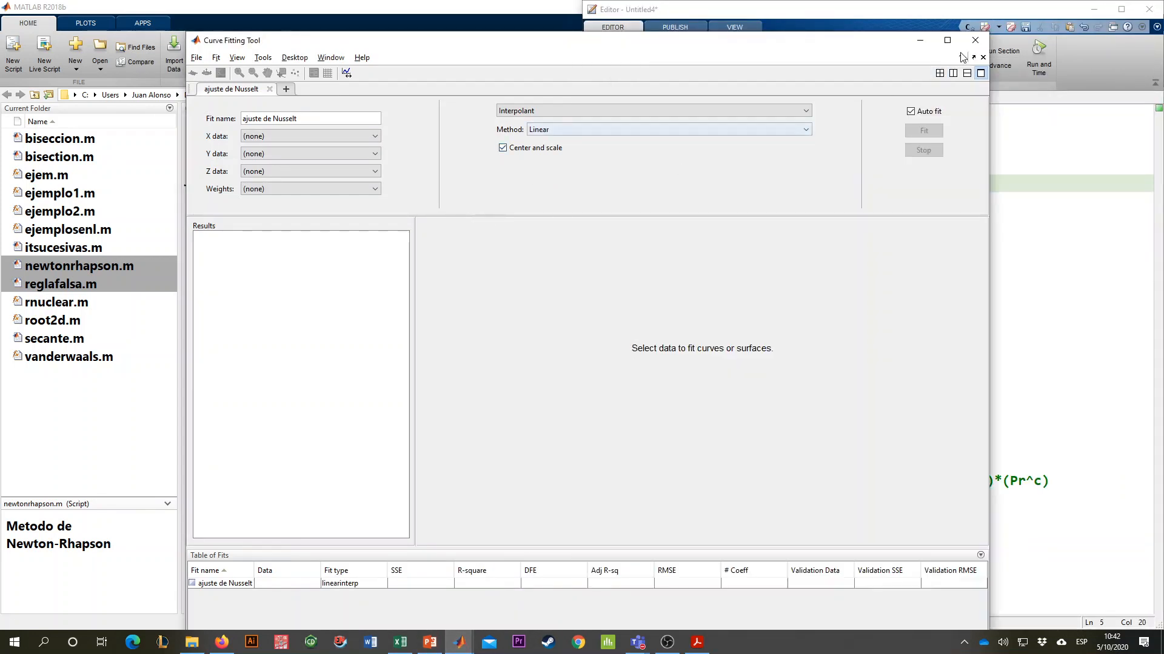
click(975, 41)
click(451, 300)
key(Up)
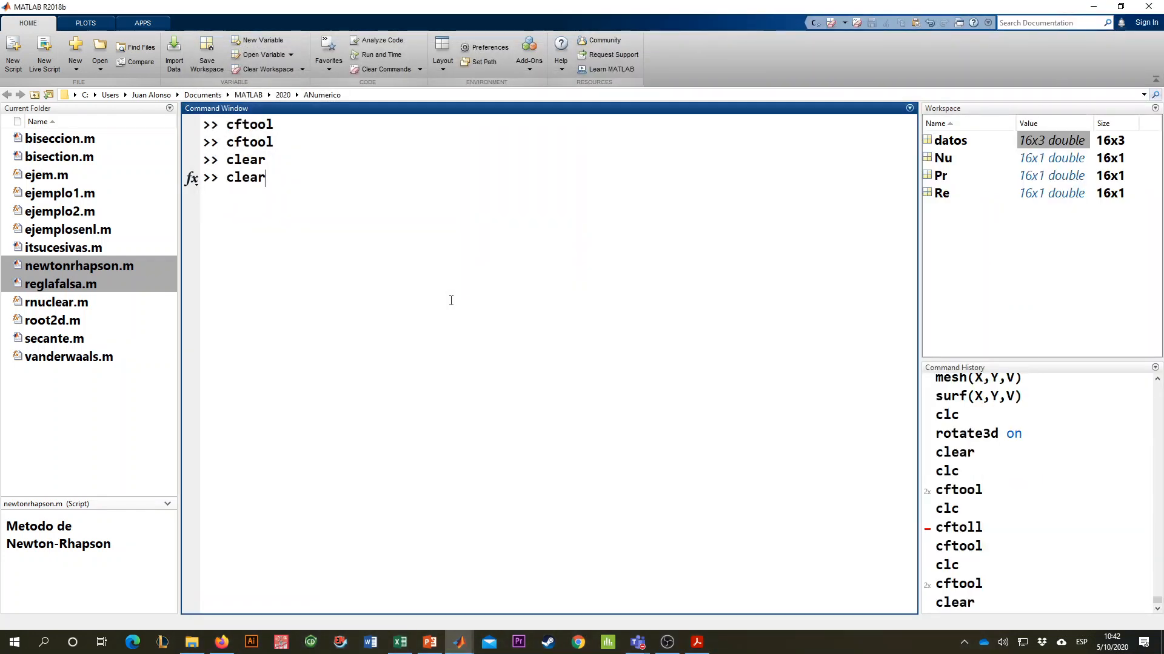
key(Up)
key(Return)
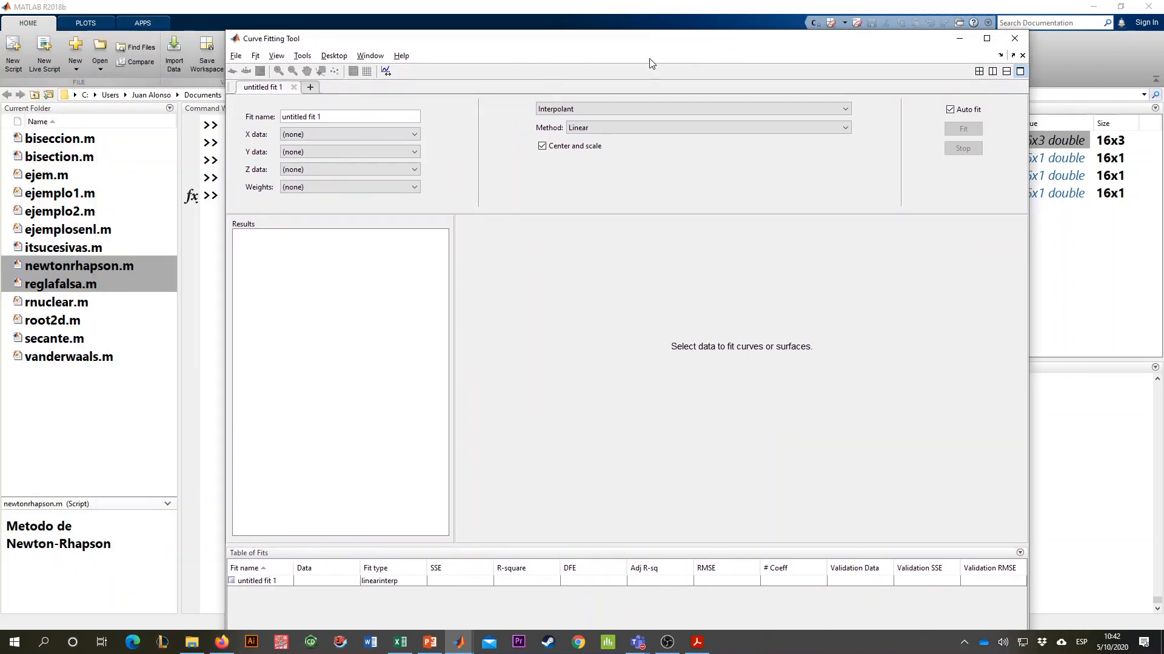
- Assign Re as the X data, Pr as the Y data and Nu as the Z data of the fit
click(304, 135)
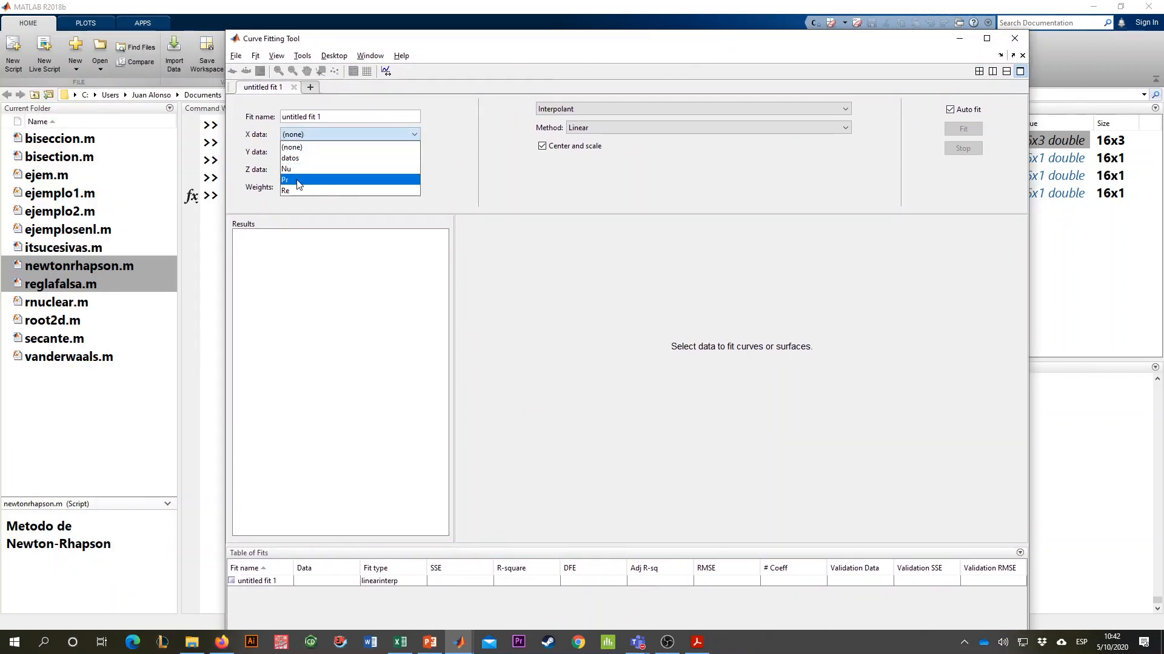
click(299, 191)
click(301, 152)
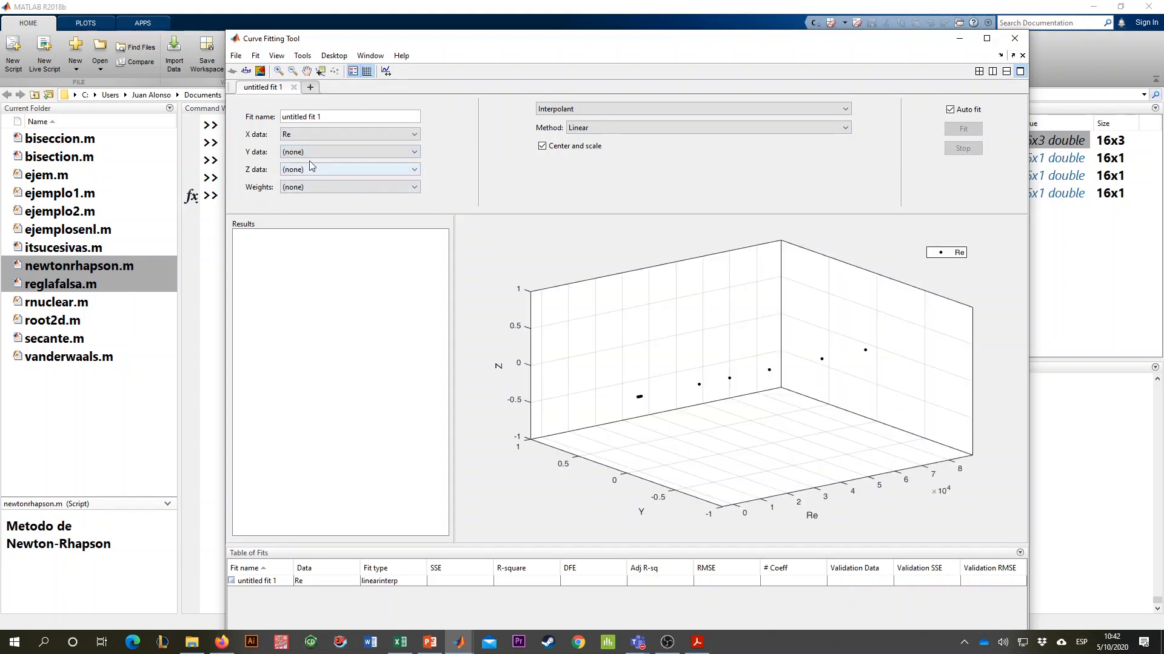
click(314, 154)
click(304, 188)
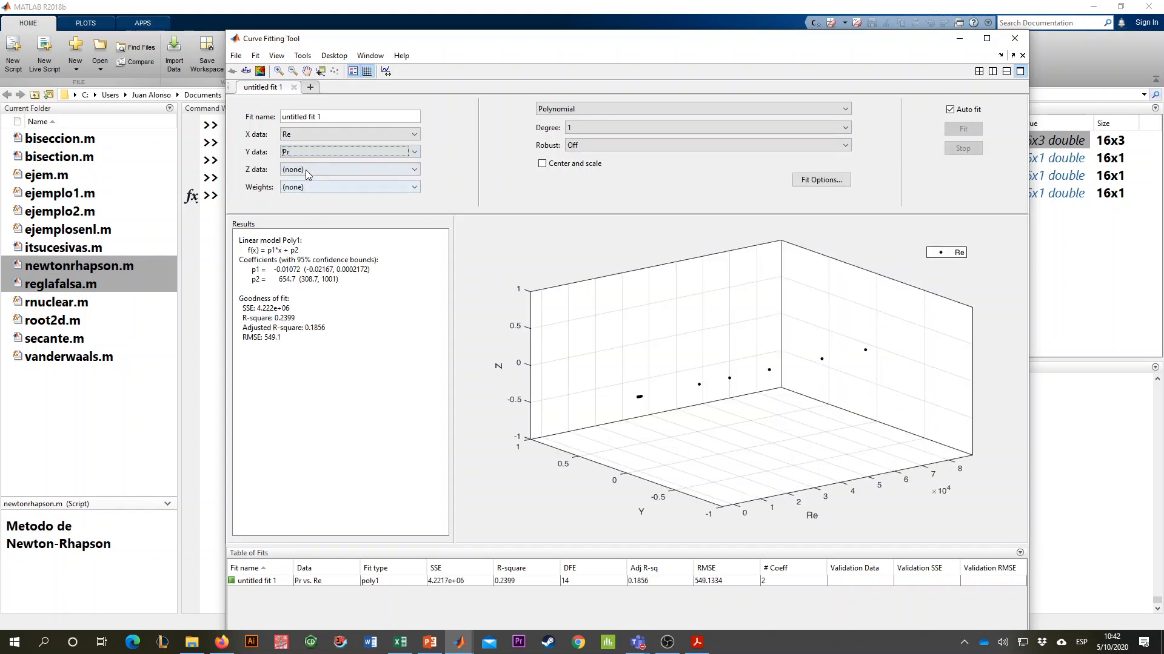
click(305, 169)
click(303, 205)
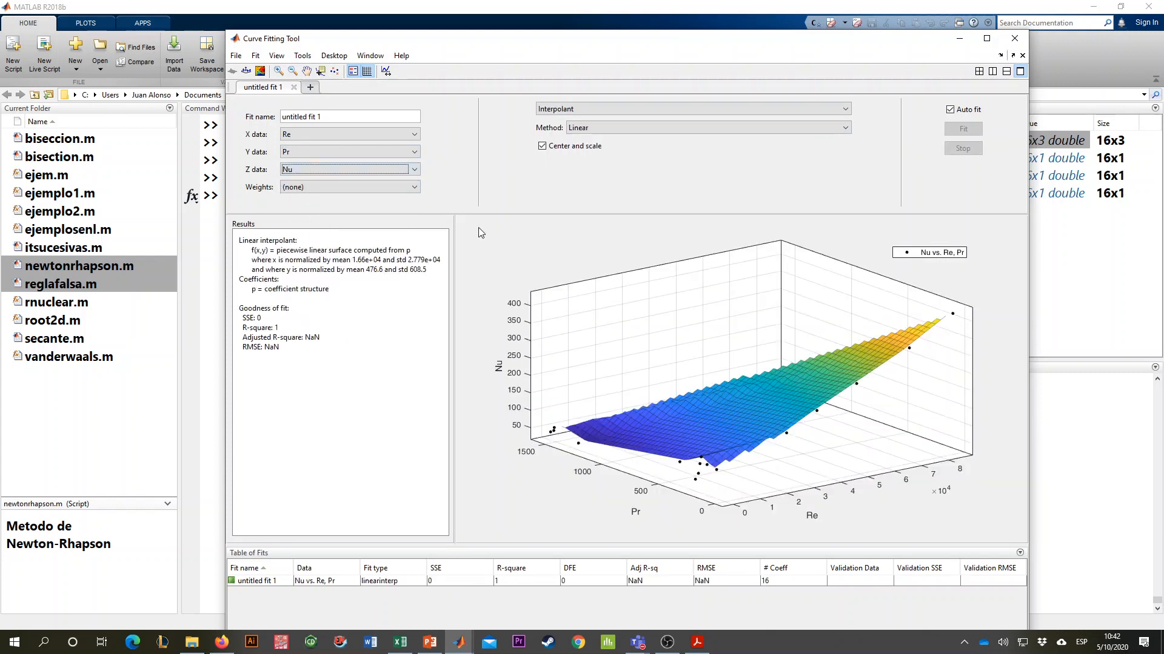
- Switch the fit type to Custom Equation and delete its default expression
drag(782, 377, 737, 363)
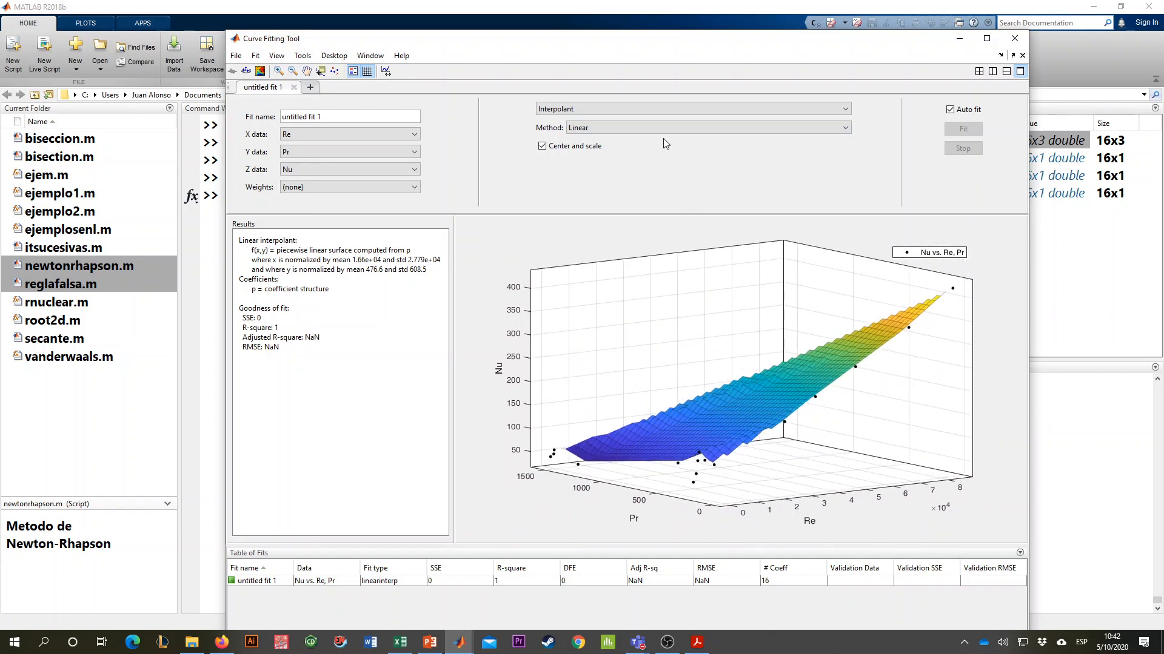
click(652, 106)
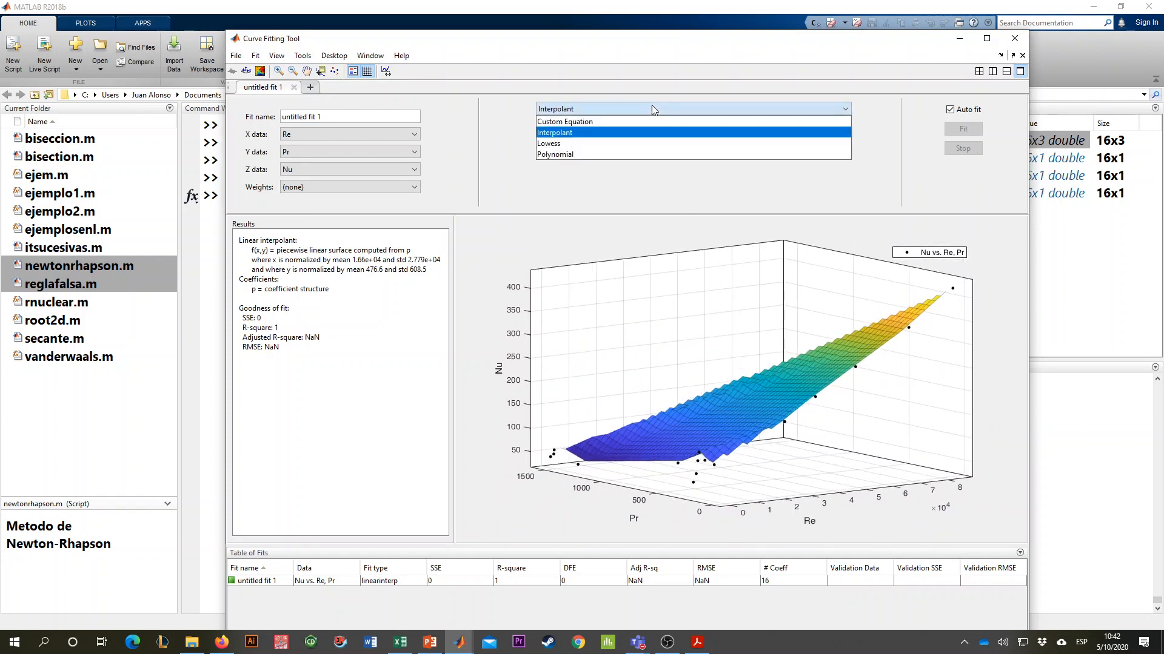
click(615, 109)
click(616, 109)
click(609, 122)
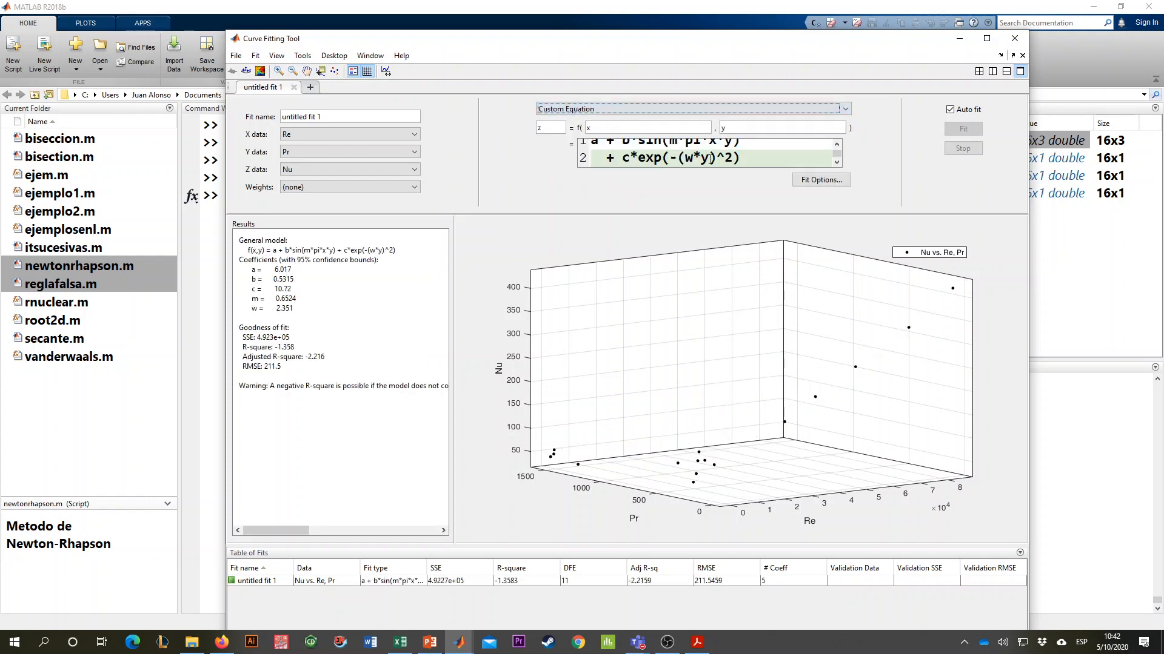
drag(753, 162, 518, 124)
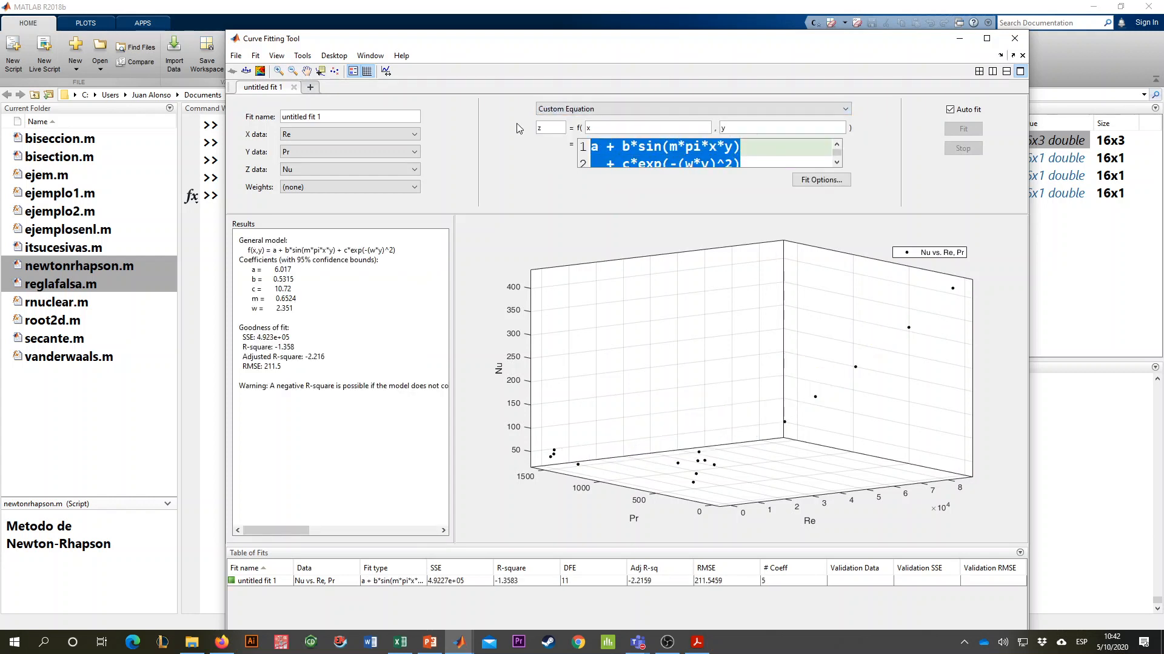
key(BackSpace)
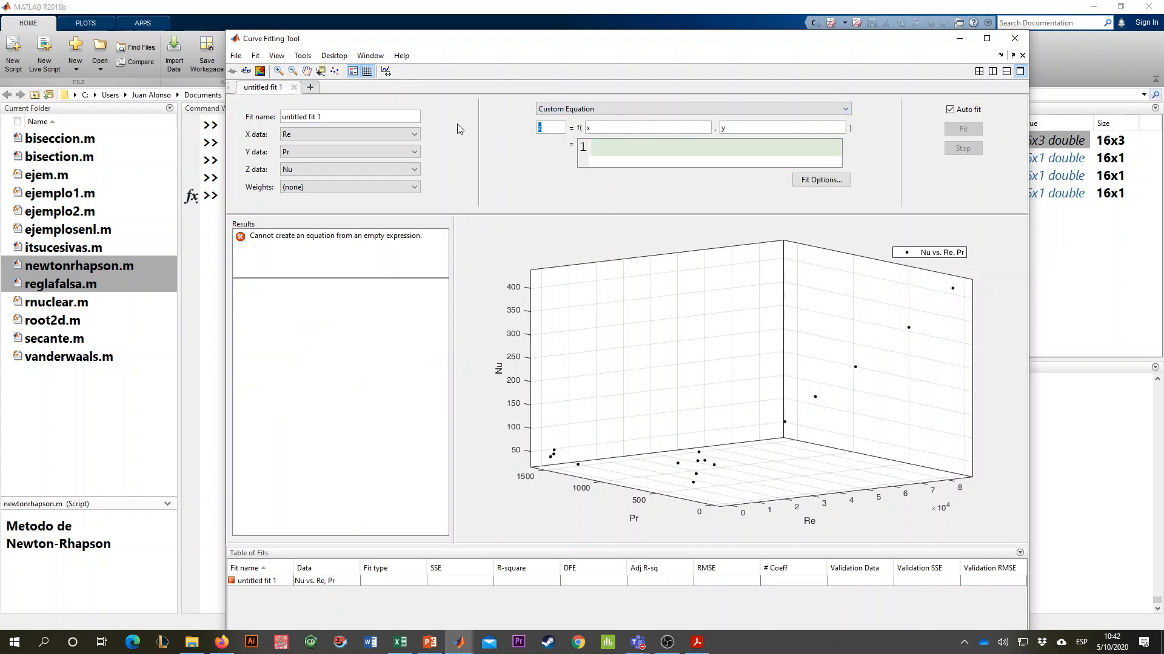
- Rename the custom equation's output variable to Nu and its independent variables to Re and yPr
text(Nu)
key(Tab)
text(Rera)
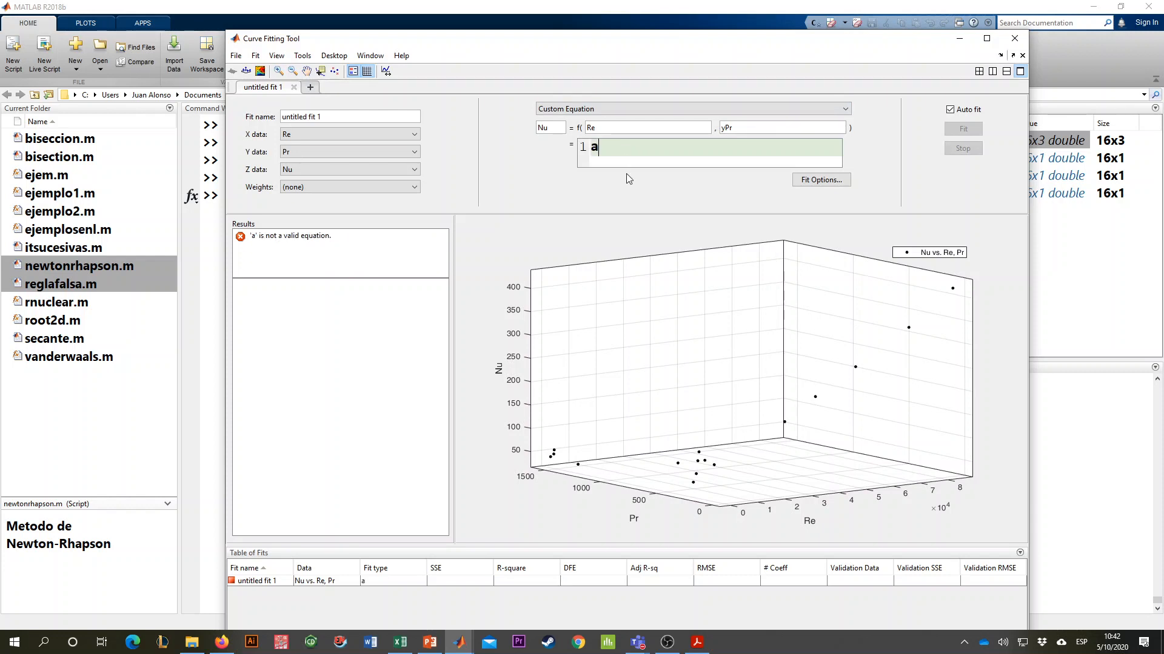
text(*(Re)
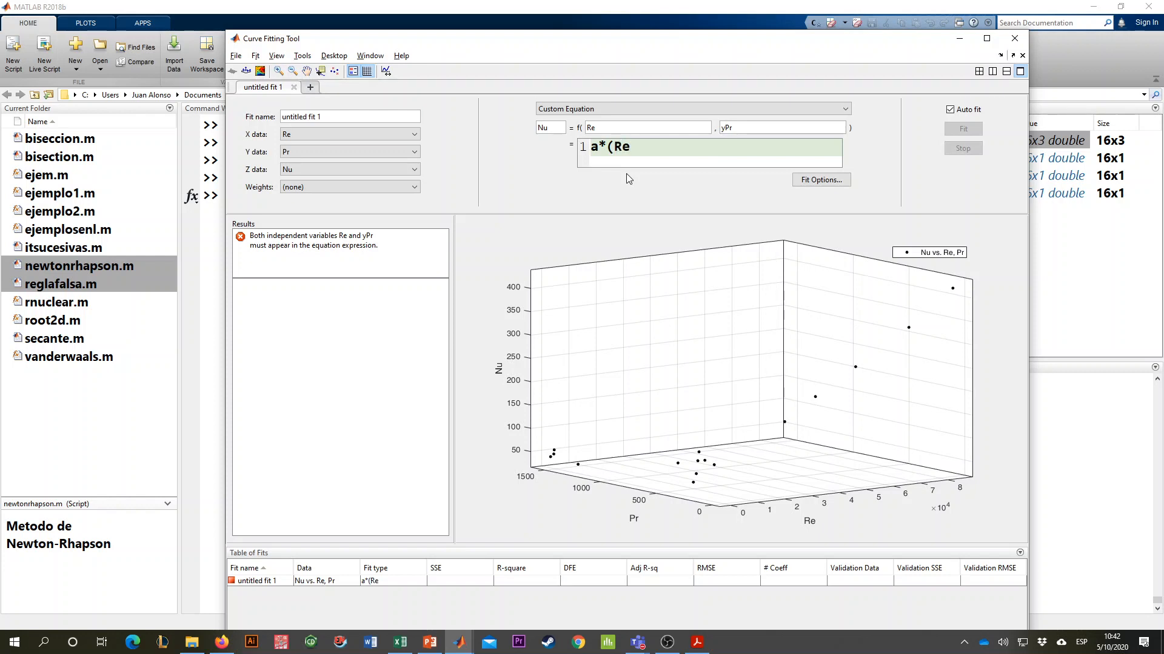
text(^b)*(Pr^c))
- Enter the custom equation a*(Re^b)*(Pr^c) and correct the second independent variable's name to Pr
key(BackSpace)
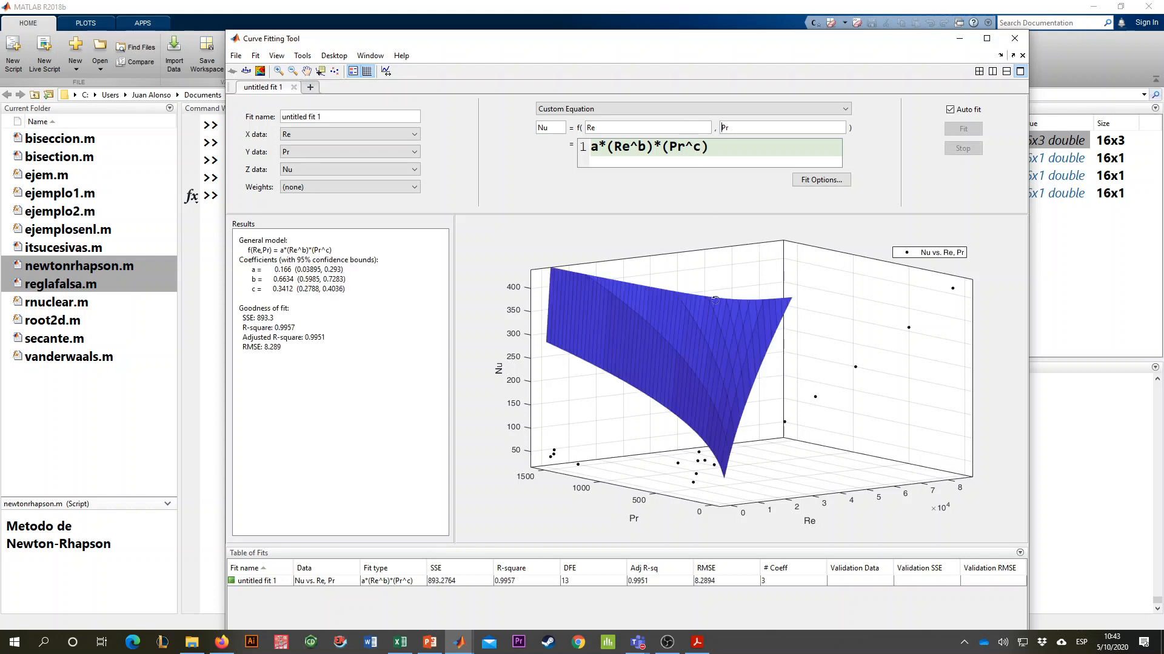
- Open the fit options and check the published solution's coefficients a, b and c in the PDF problem document
drag(715, 300, 665, 349)
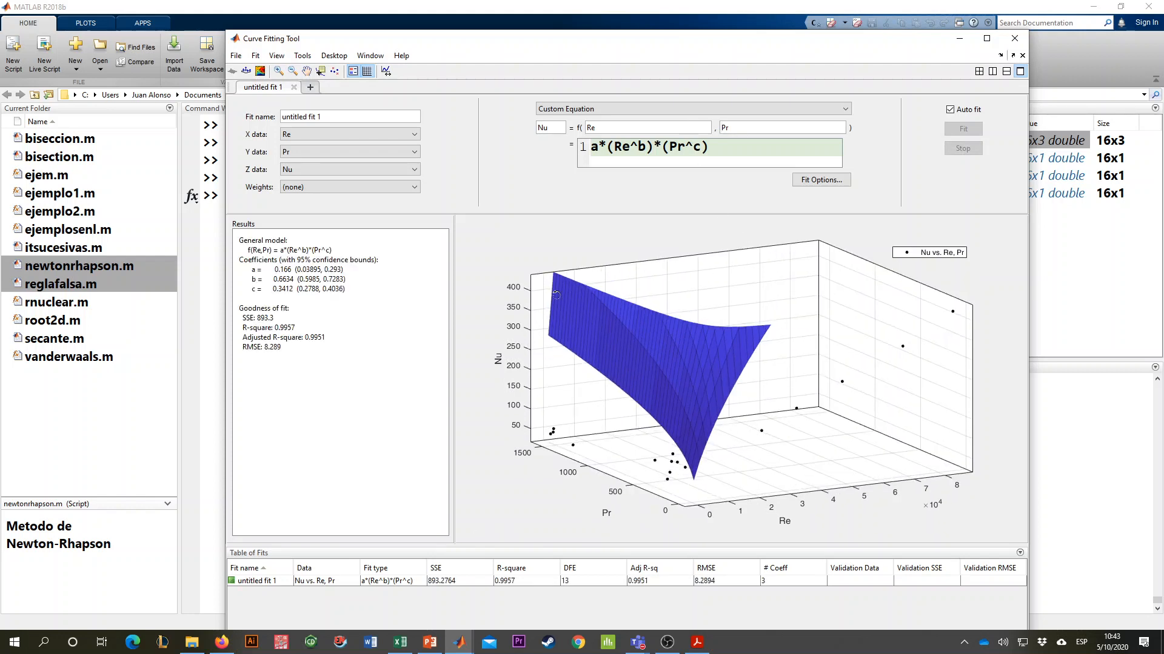
click(821, 180)
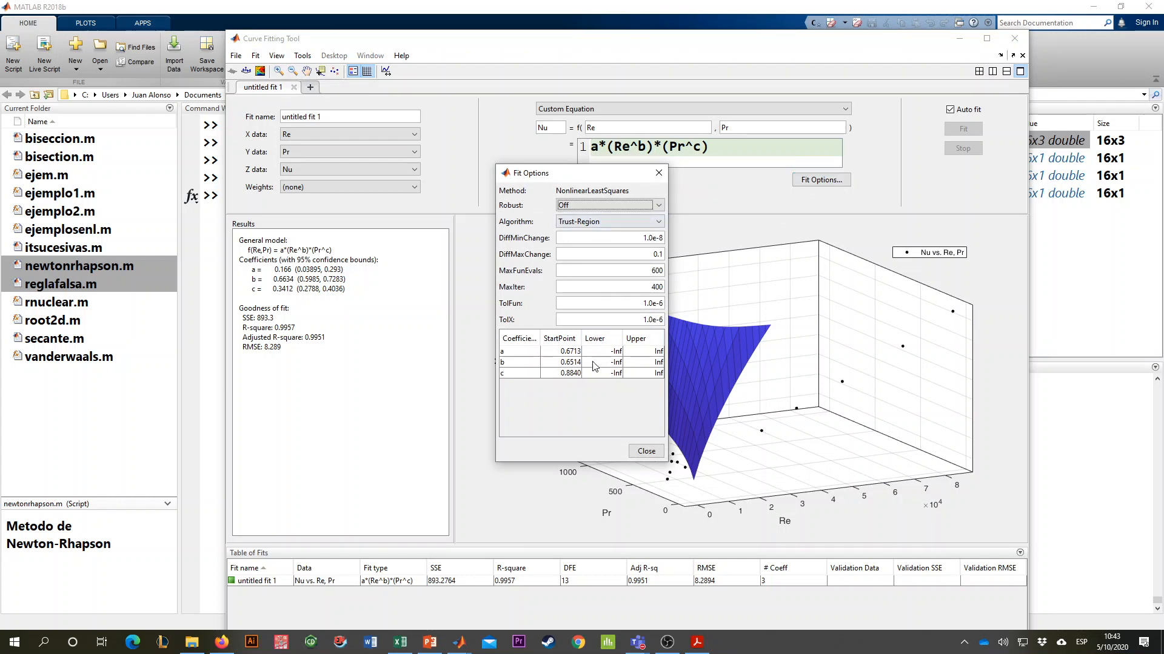
drag(577, 175, 419, 178)
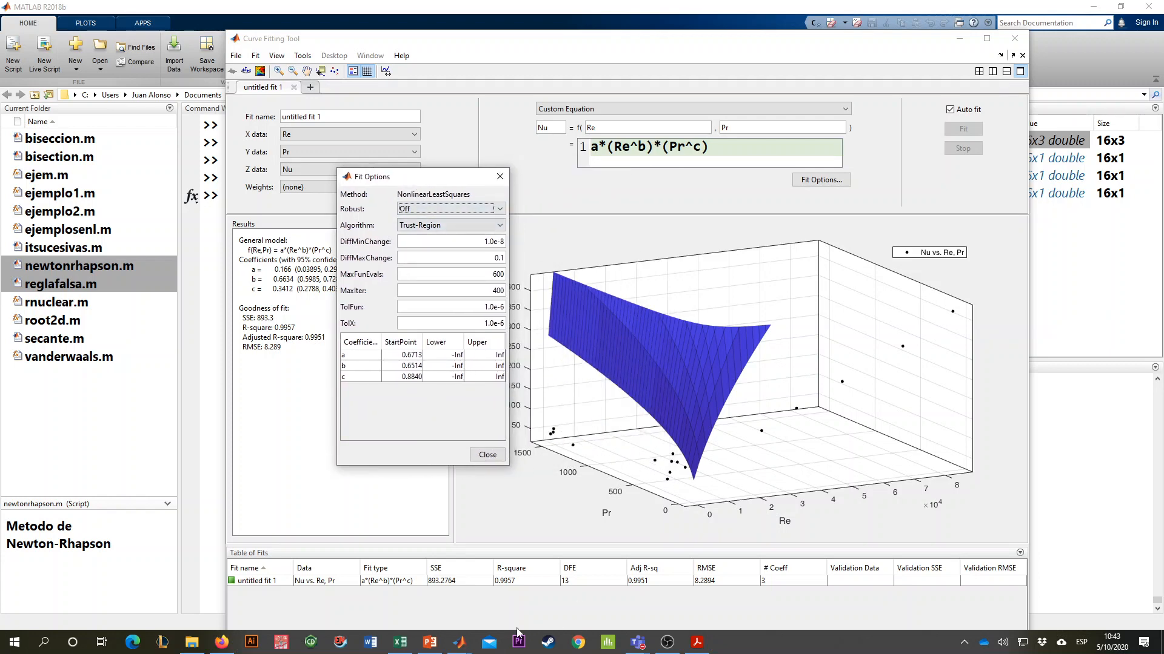
click(697, 642)
scroll(684, 485, down, 5)
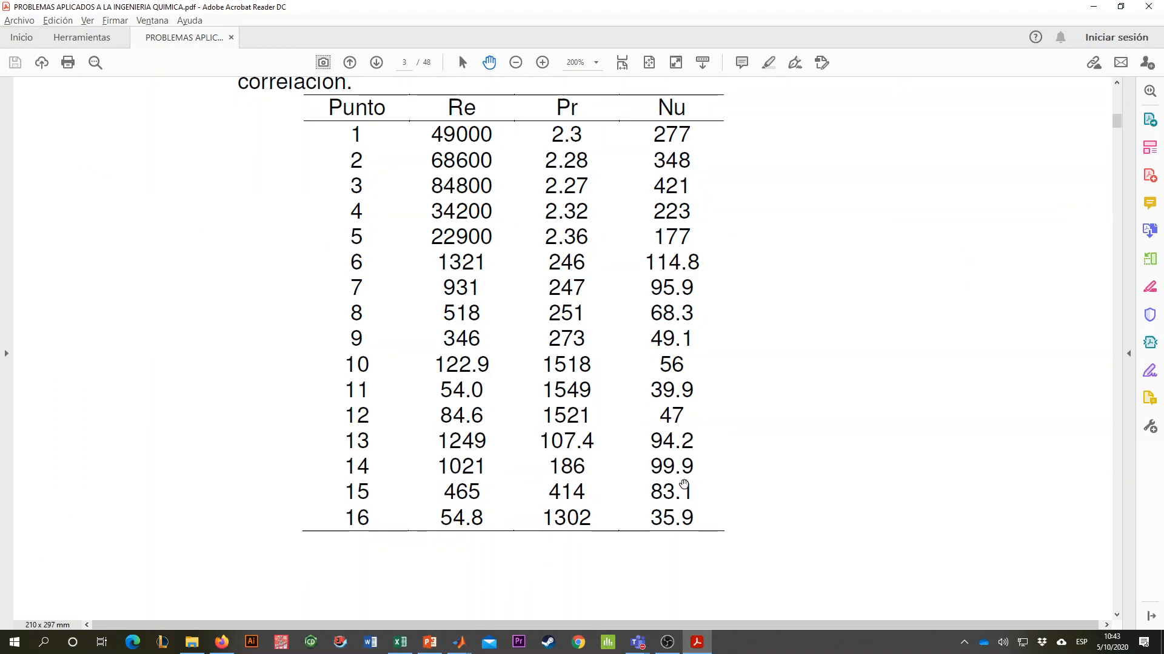
scroll(683, 485, up, 3)
scroll(688, 437, down, 12)
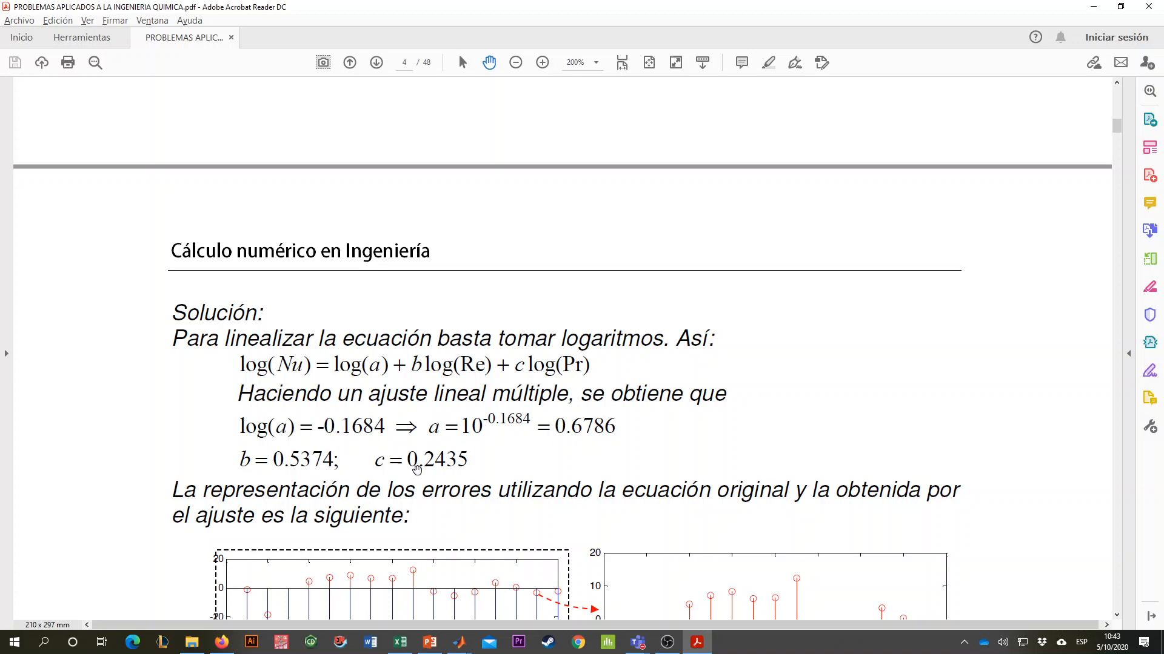
- Return to the Curve Fitting Tool and set the lower bounds of coefficients a, b and c to 0 in the fit options
key(alt+Tab)
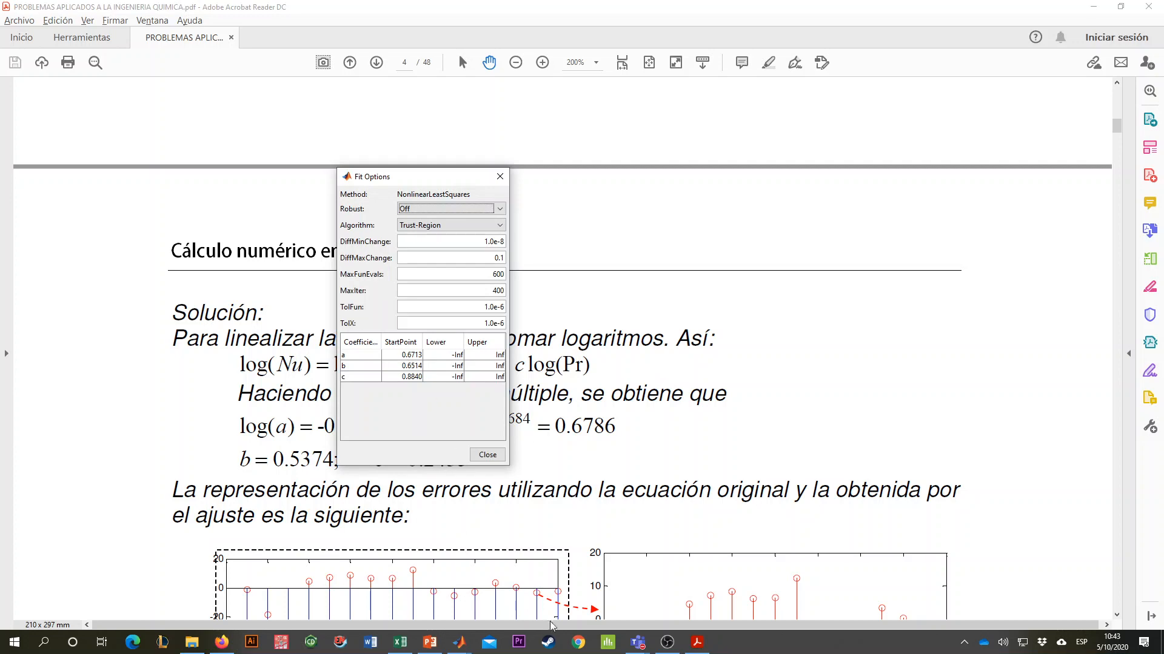
click(459, 642)
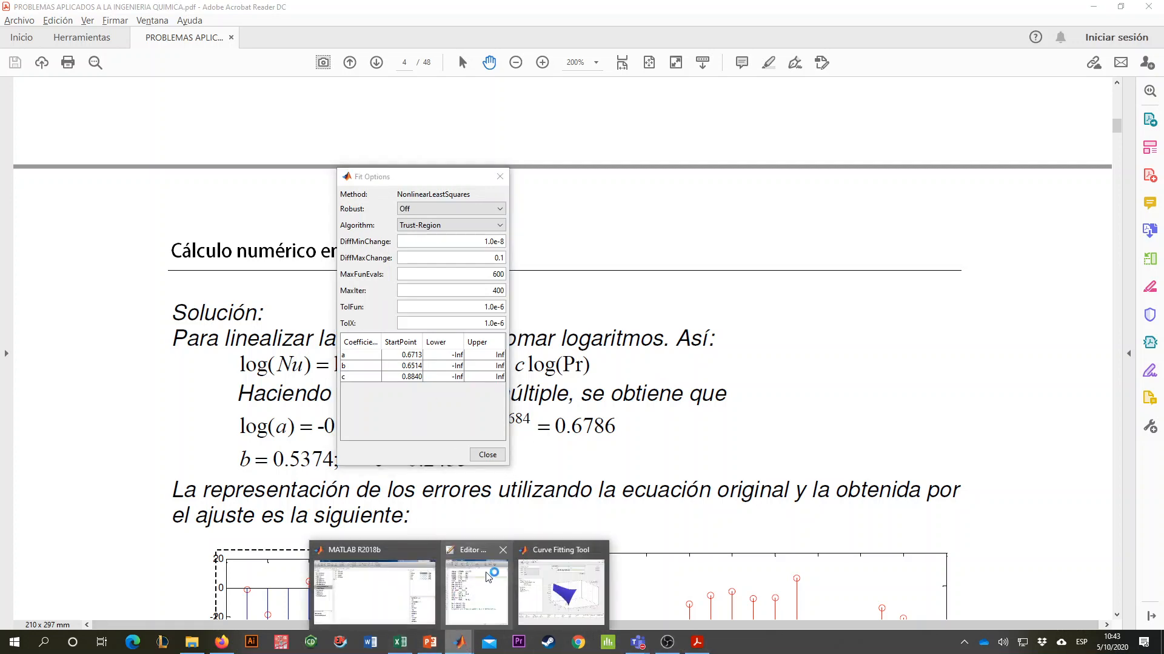
click(484, 578)
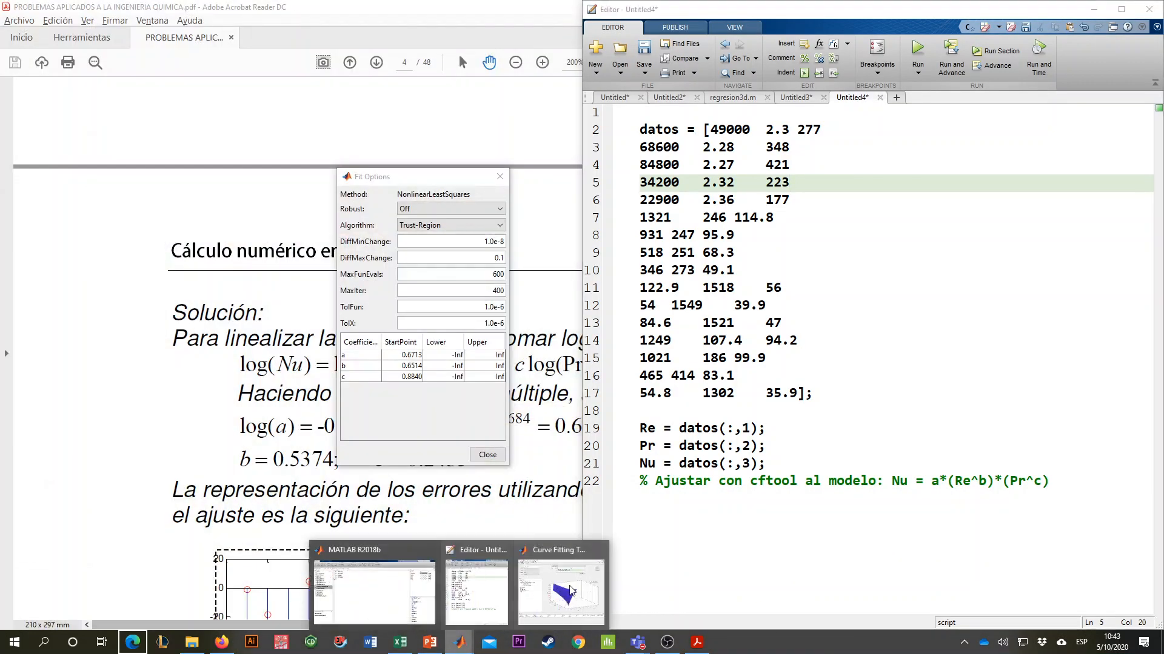
click(570, 590)
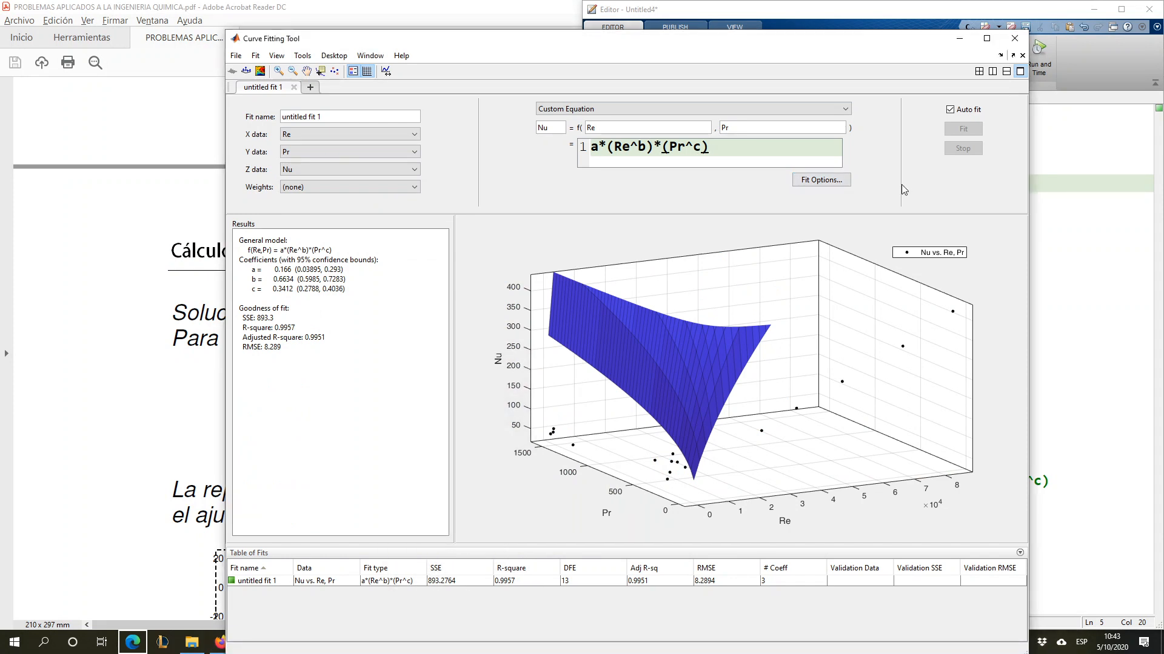
click(821, 179)
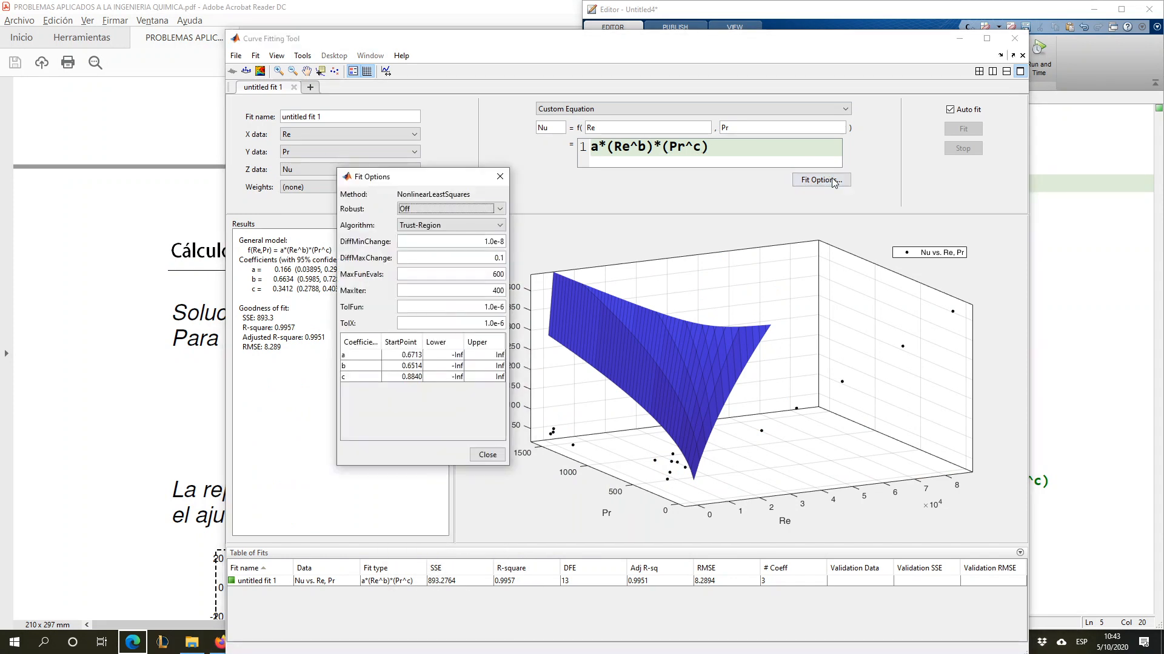
click(451, 356)
text(0)
click(450, 366)
text(0)
click(460, 377)
text(0)
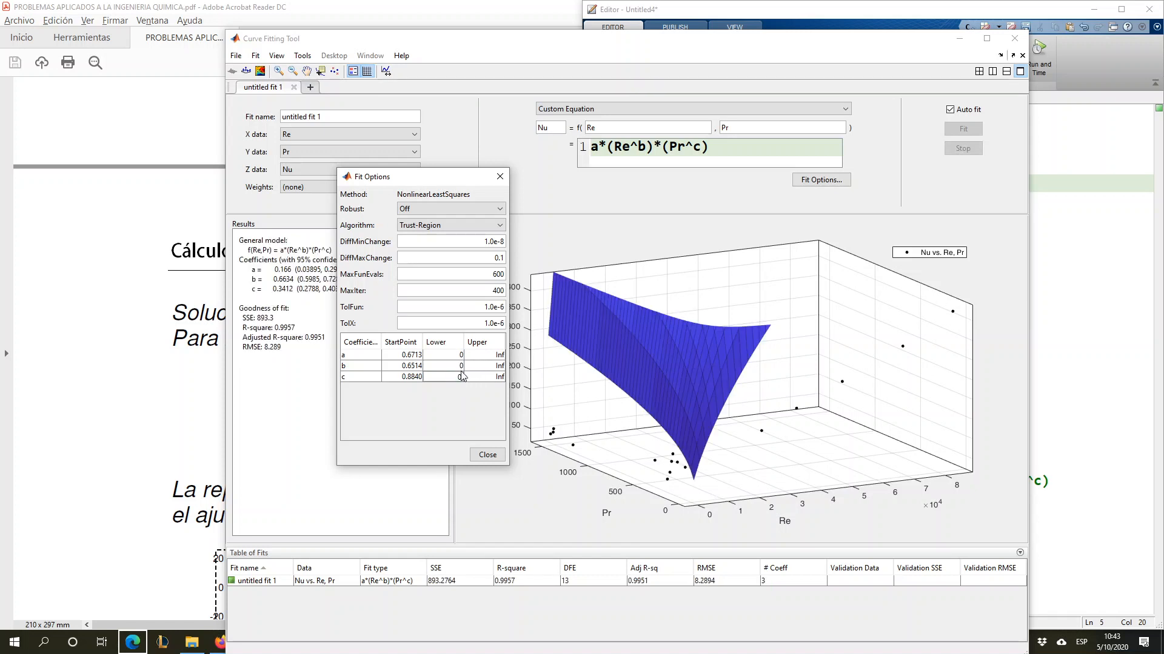
key(Return)
- Set the start points of coefficients a, b and c to 0.5 and close the fit options
double_click(396, 355)
text(0.5000)
double_click(402, 366)
drag(432, 180, 536, 153)
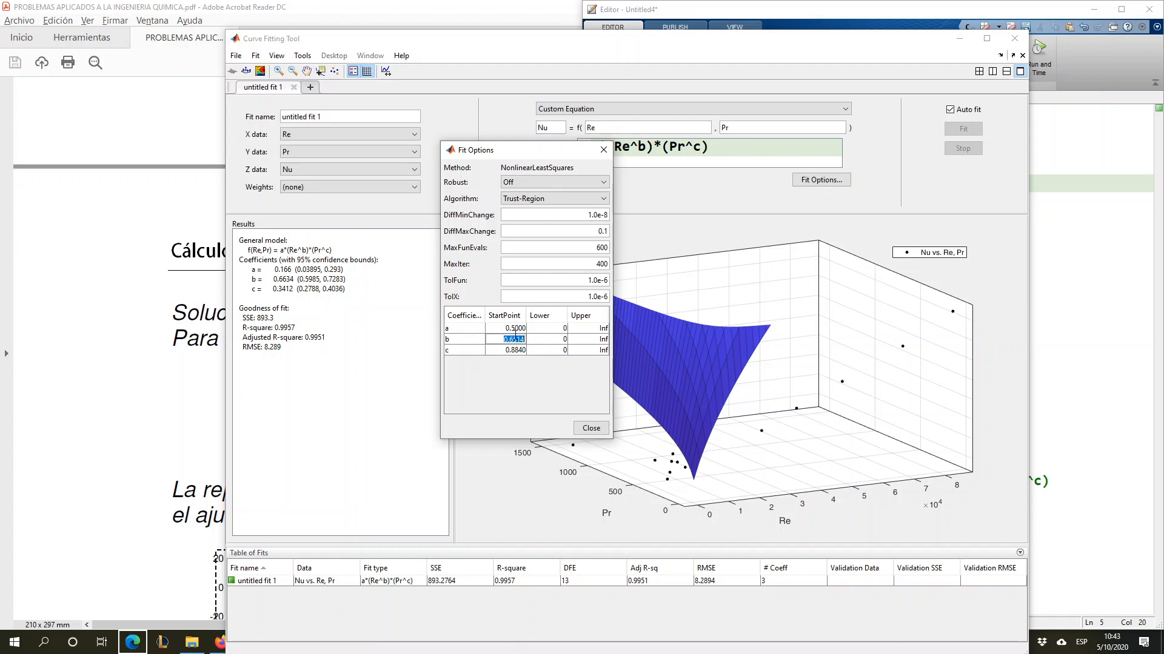
key(BackSpace)
click(502, 352)
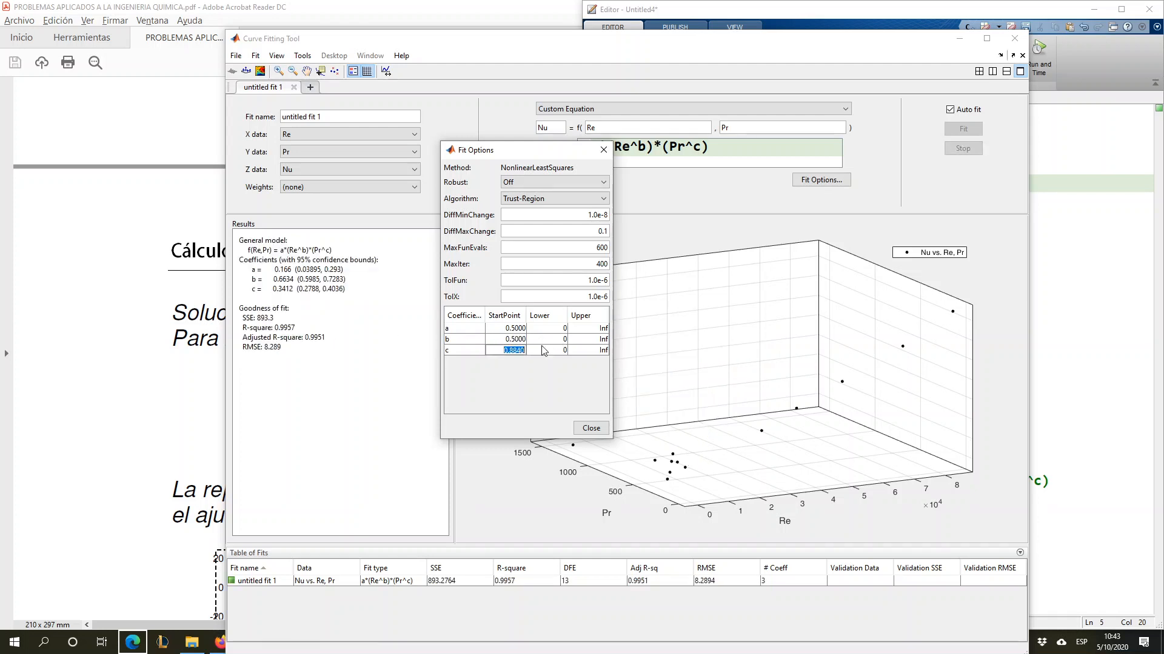
key(BackSpace)
click(514, 340)
click(591, 427)
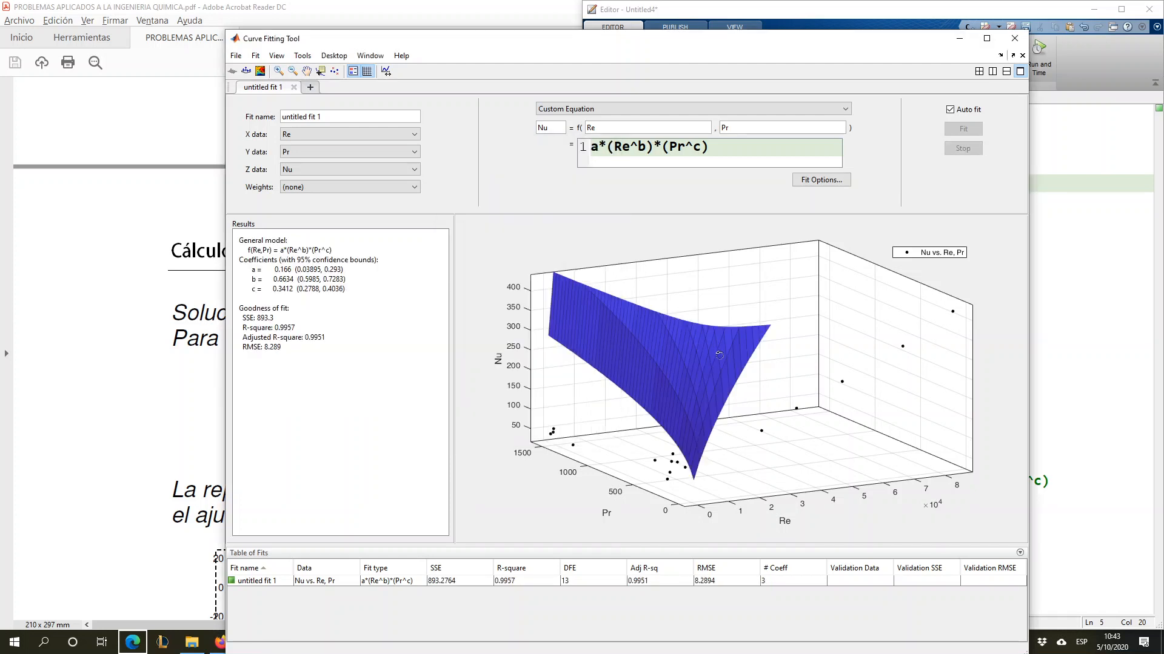
- Try a start point of 0.6 for coefficient a, replace it with 0.2, and close the fit options
drag(717, 351, 637, 376)
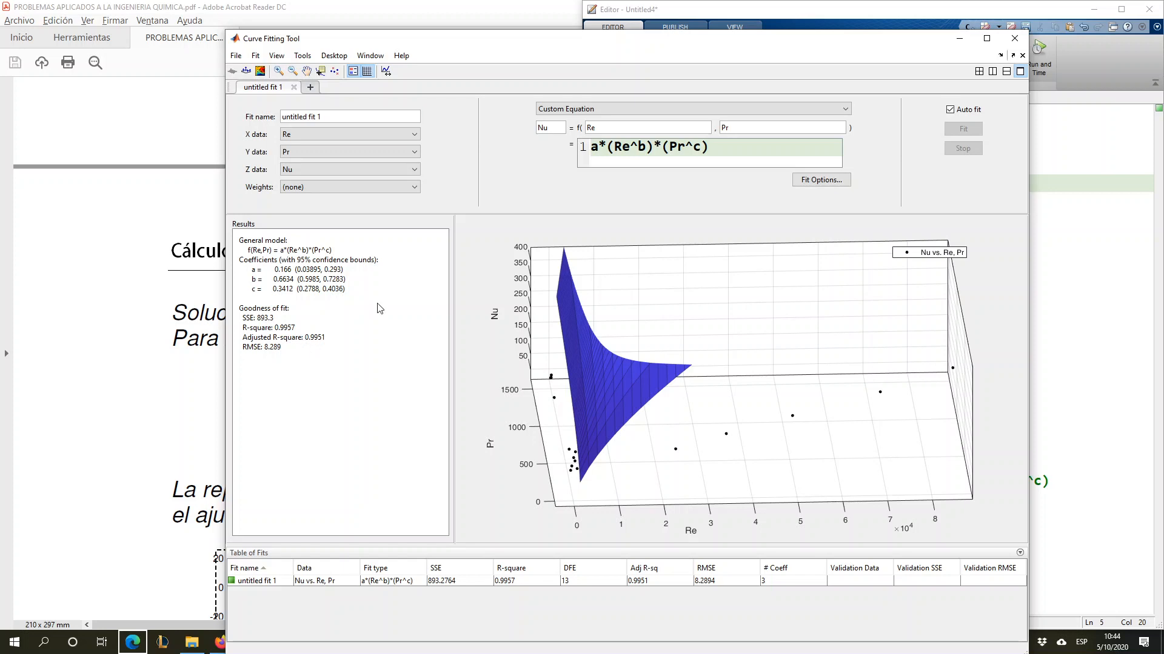
drag(629, 340, 704, 368)
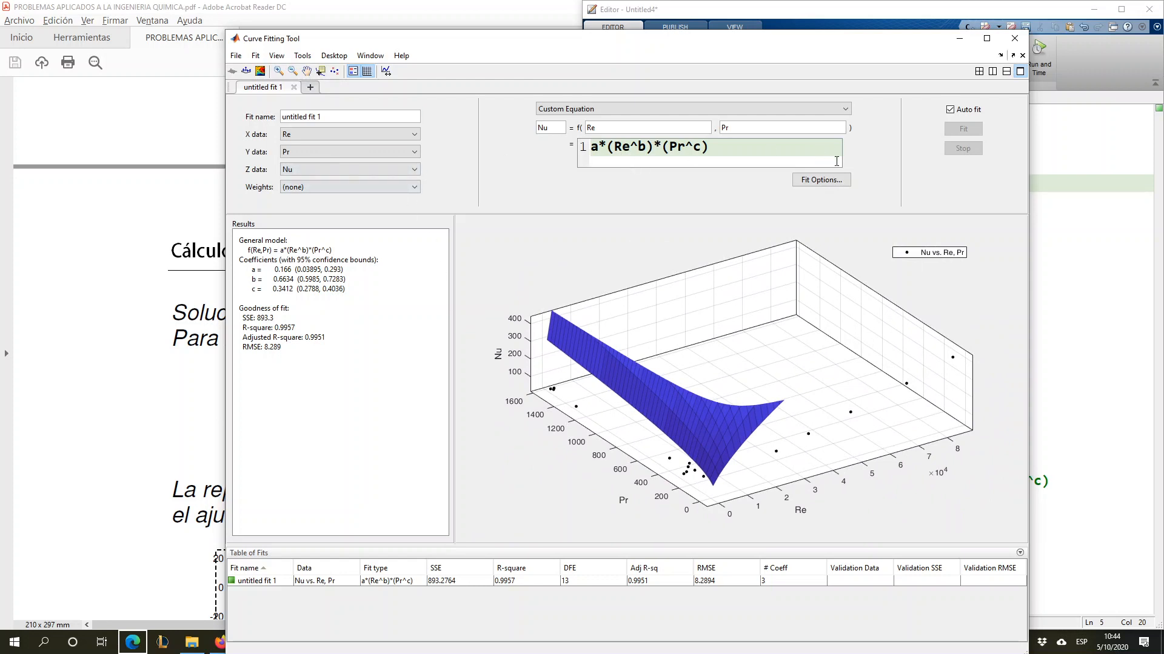
click(821, 179)
double_click(514, 329)
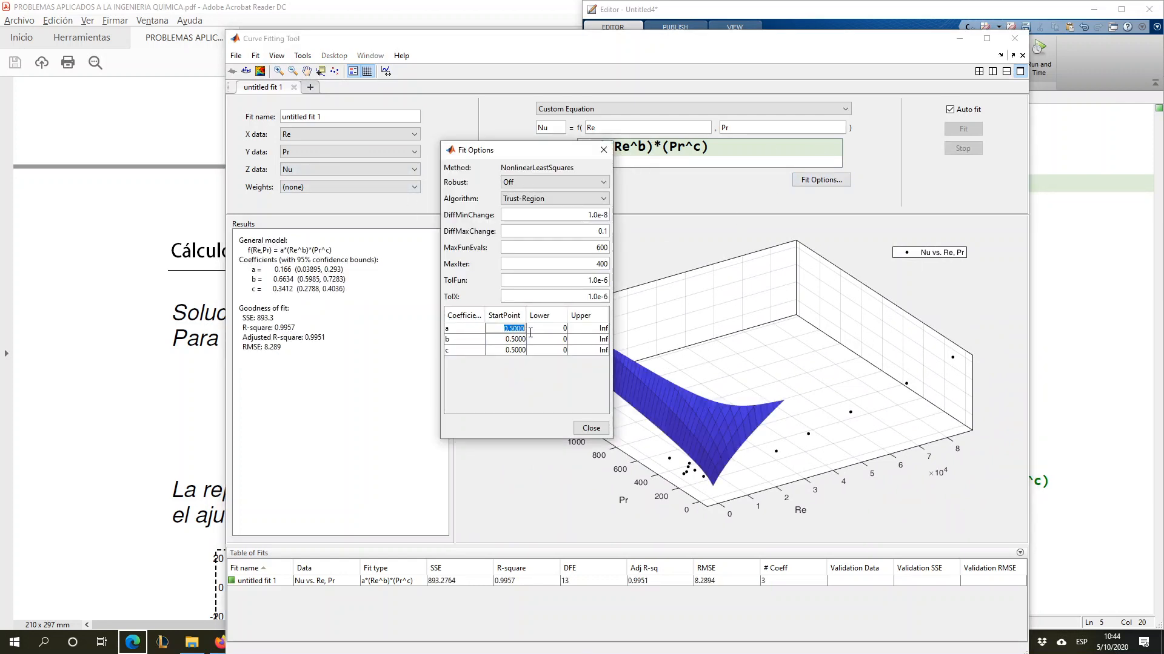
text(0.6)
key(Return)
drag(507, 340, 525, 340)
click(505, 337)
drag(502, 330, 545, 329)
text(0.2)
key(Return)
drag(502, 330, 521, 329)
click(603, 151)
- Copy the three coefficient lines from the fit results and paste them below the model comment in the Untitled4 script
drag(346, 292, 245, 273)
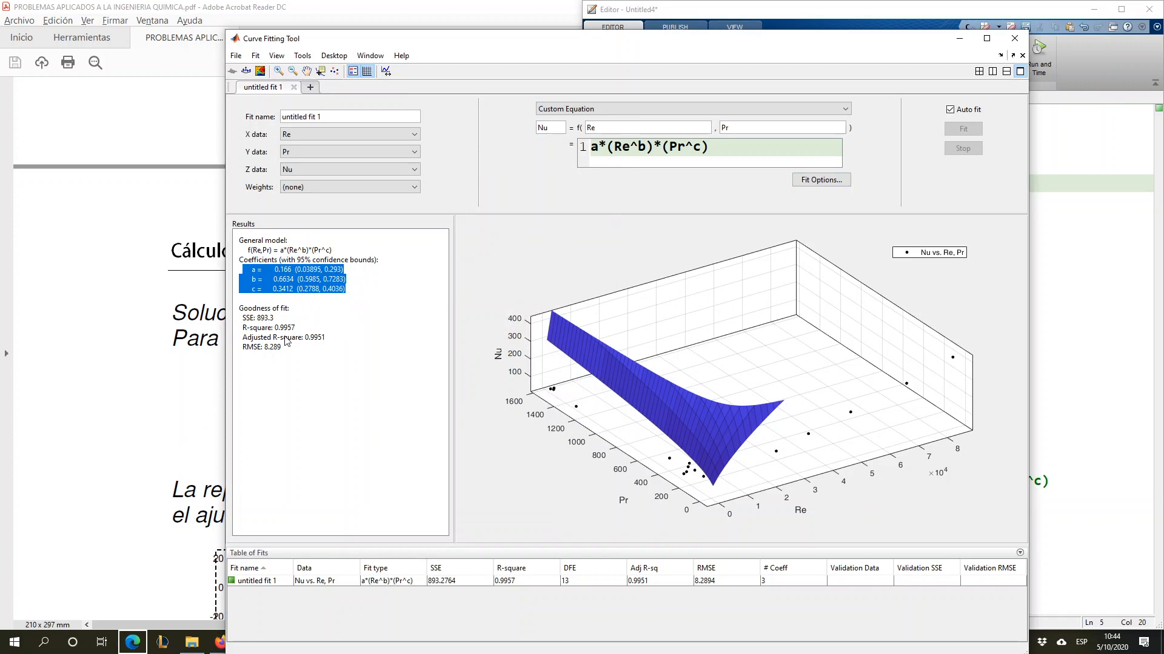
right_click(284, 269)
click(306, 280)
click(138, 326)
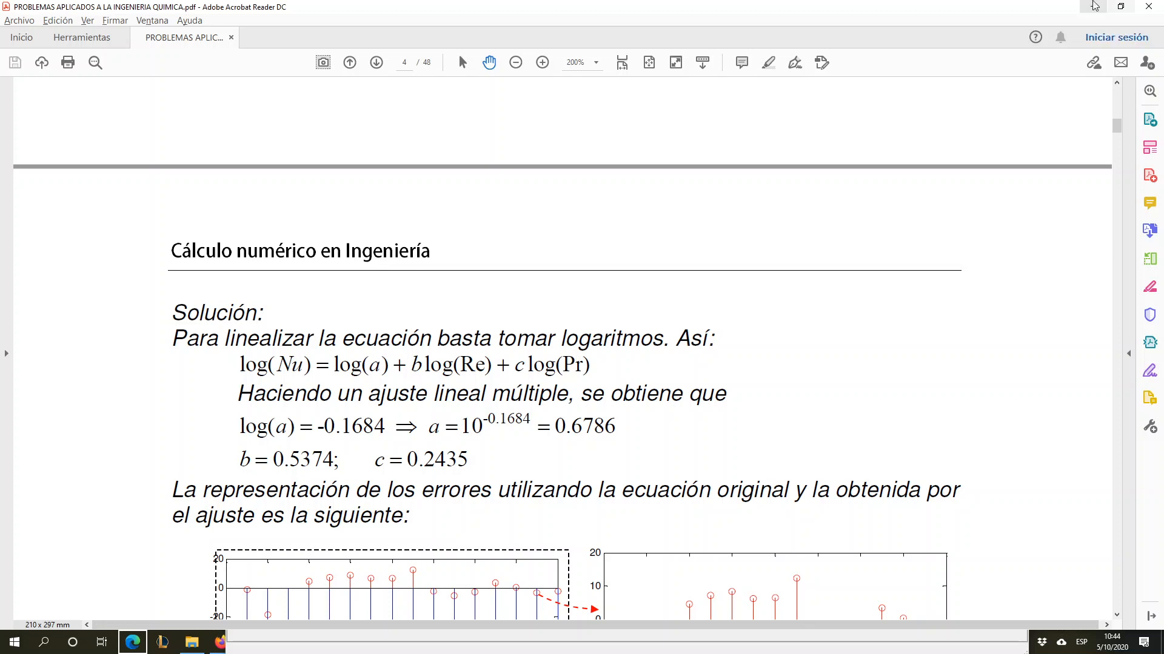
click(289, 651)
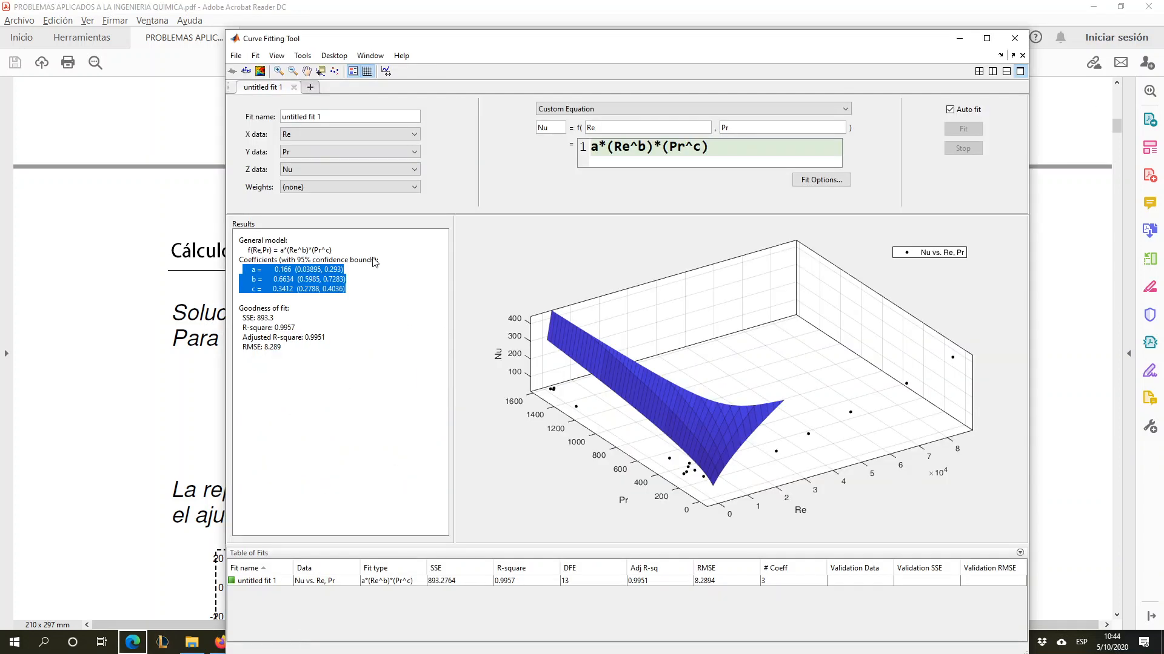
click(960, 38)
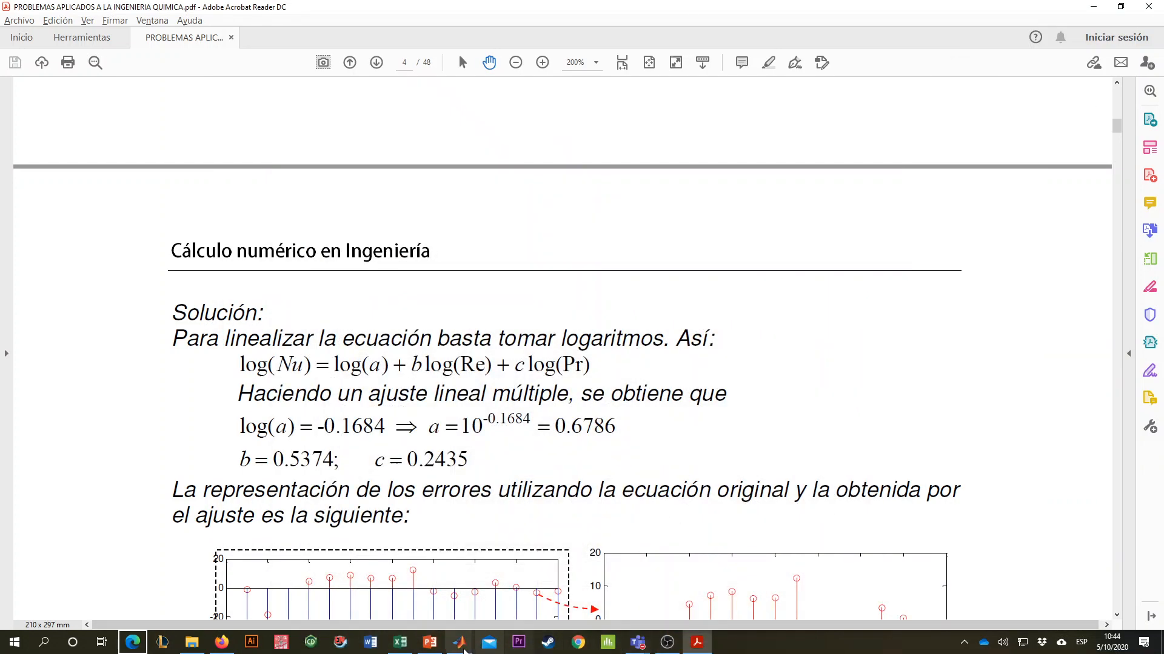
mouse_move(462, 647)
click(481, 600)
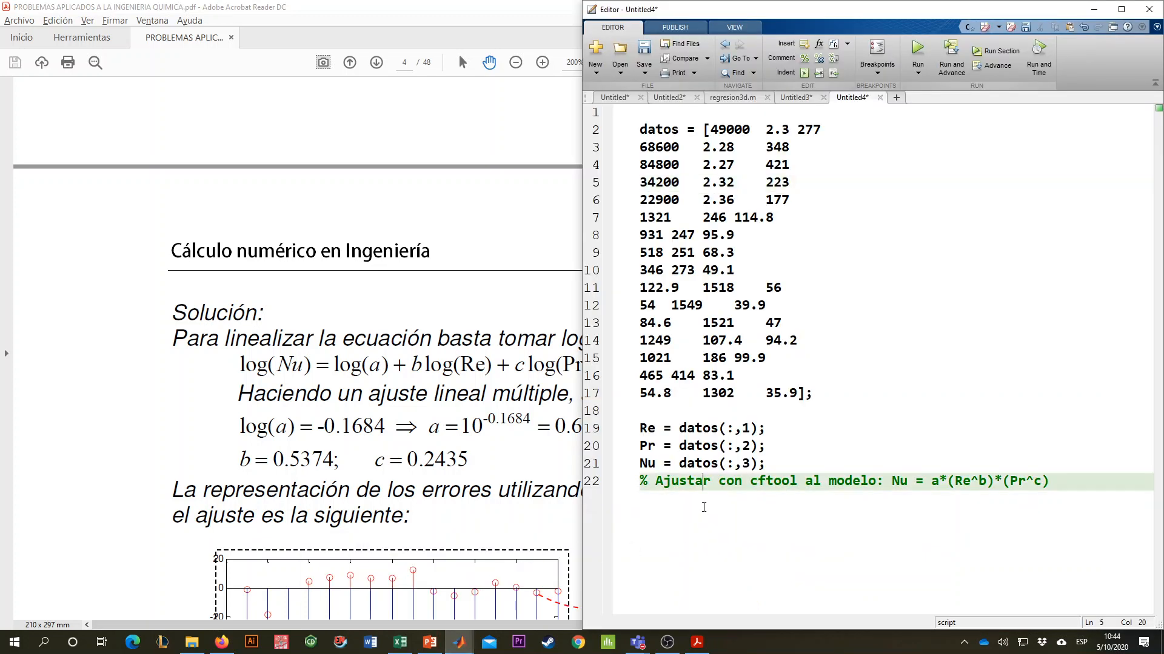
key(Return)
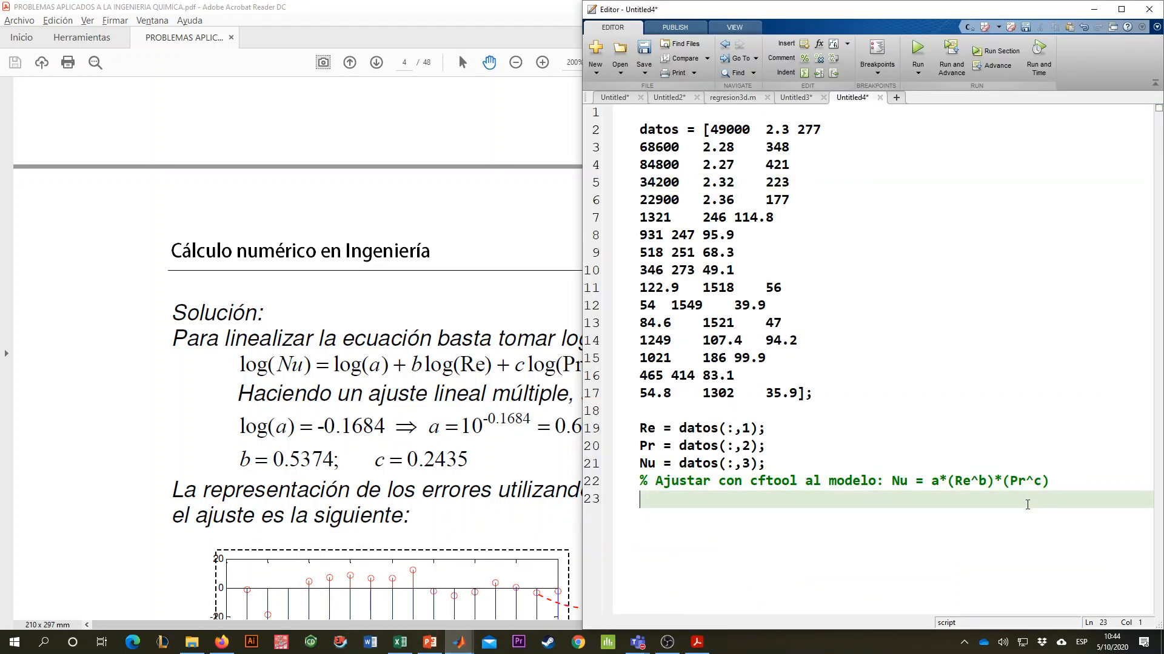
key(ctrl+v)
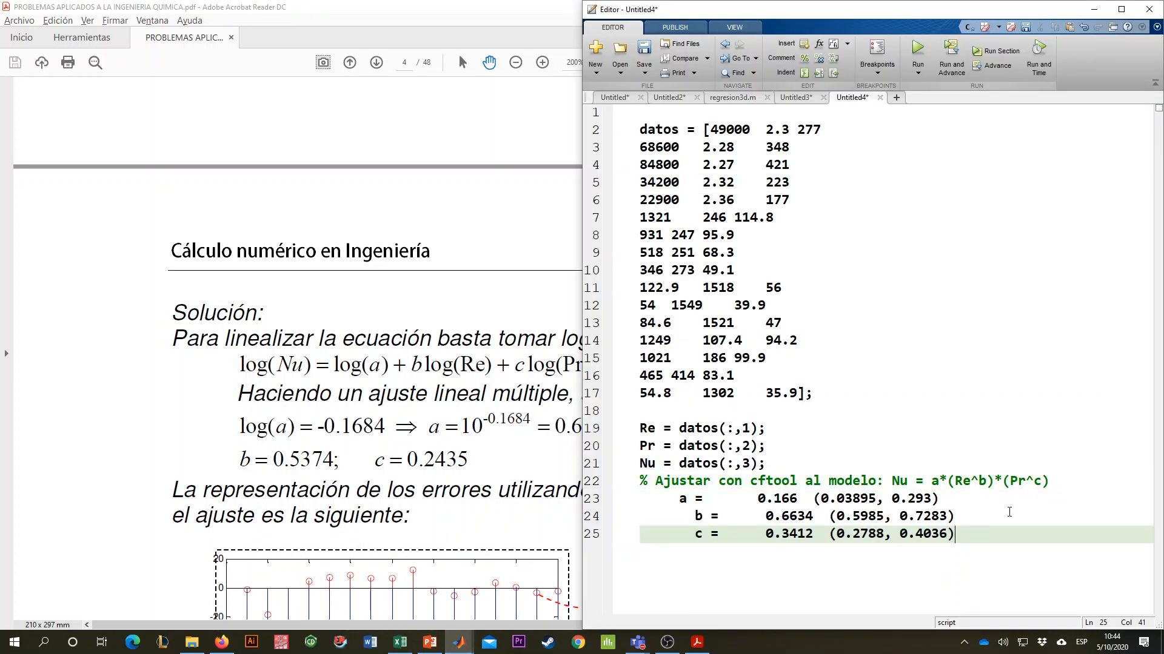
- Align the pasted line for coefficient a with the others and replace its confidence bounds with a semicolon
click(678, 500)
key(Tab)
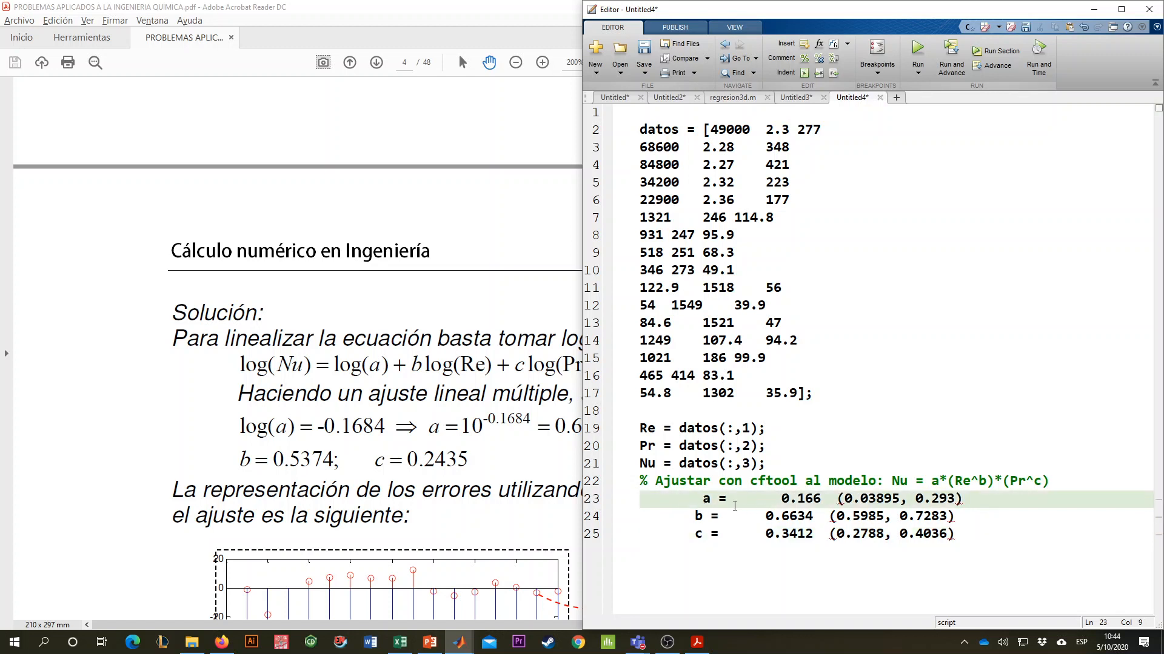
key(BackSpace)
drag(830, 500, 956, 500)
text(;)
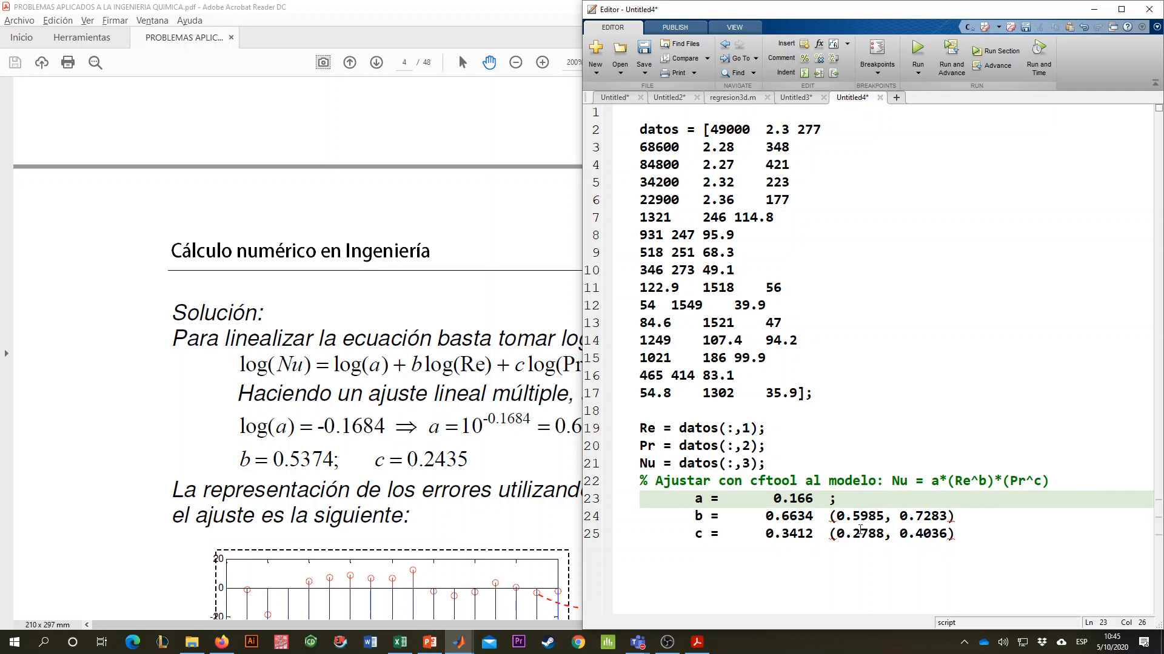
drag(829, 516, 959, 533)
text(;)
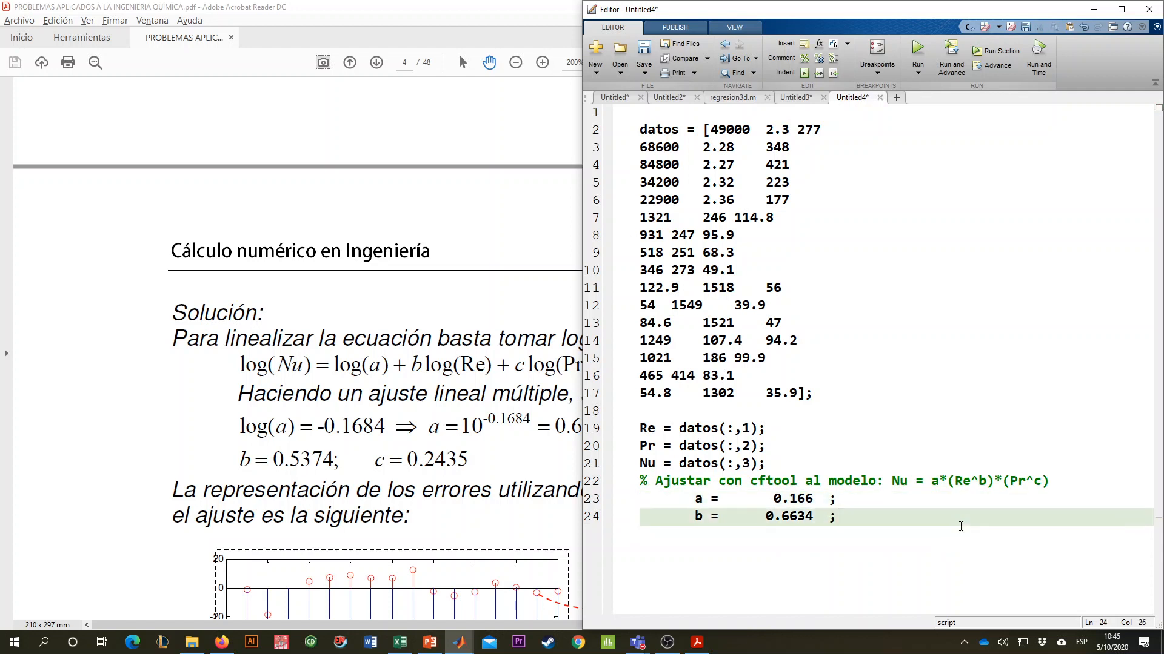
key(ctrl+z)
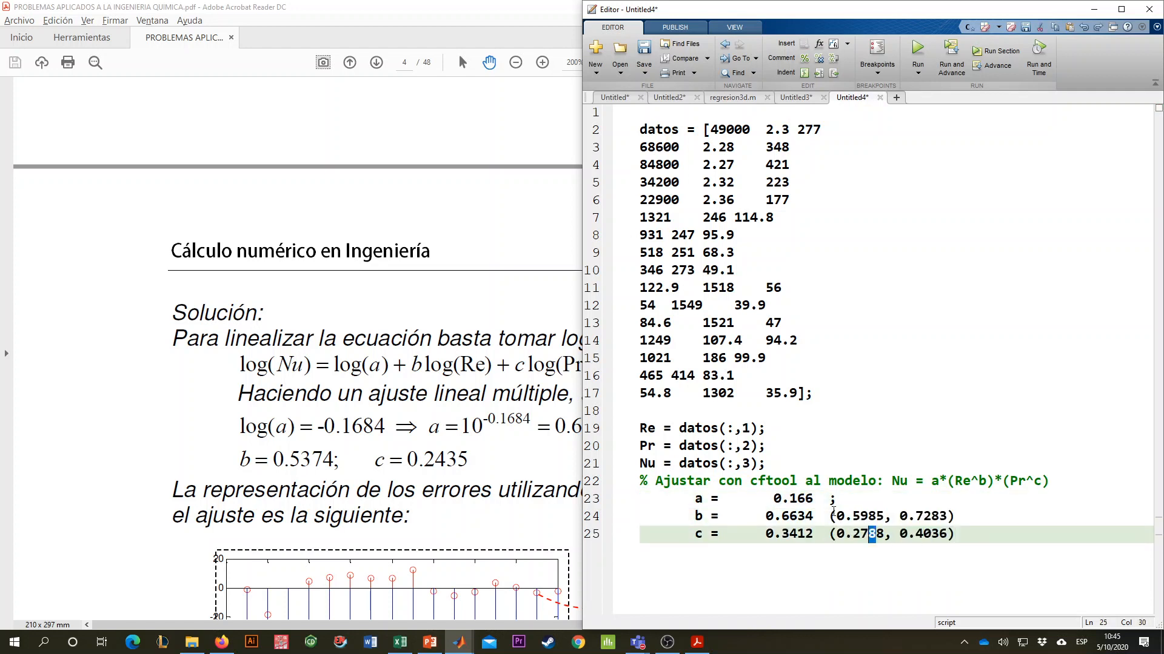
- Replace the confidence bounds after coefficients b and c in the script with semicolons
drag(829, 517, 962, 515)
text(;)
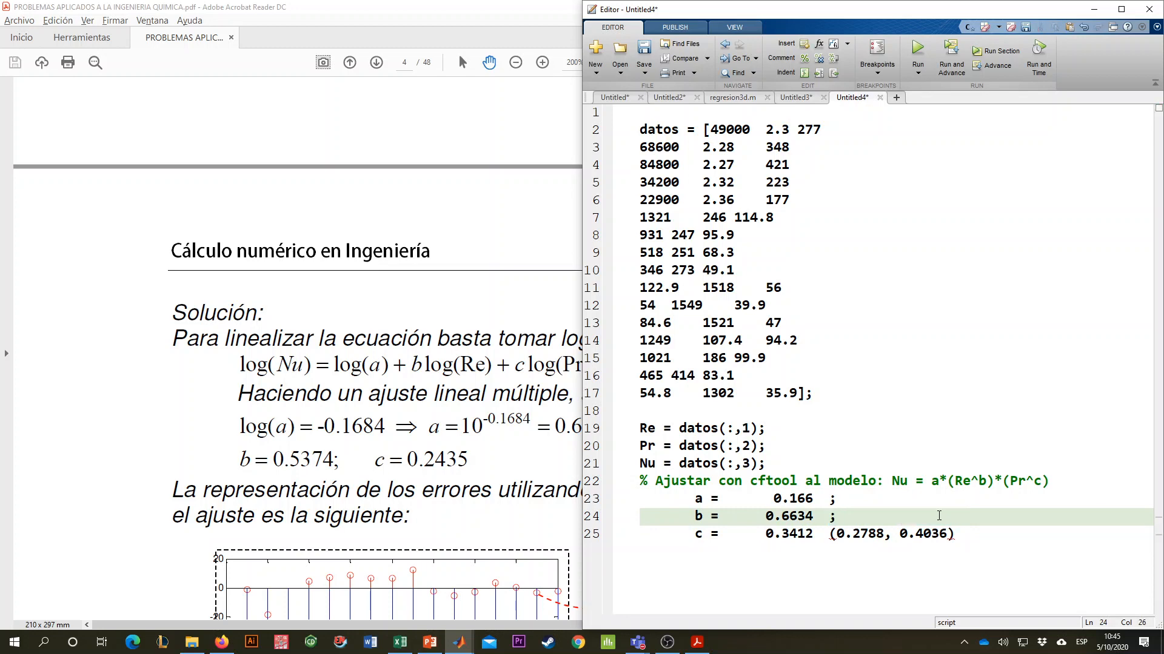
drag(832, 534, 996, 539)
text(;)
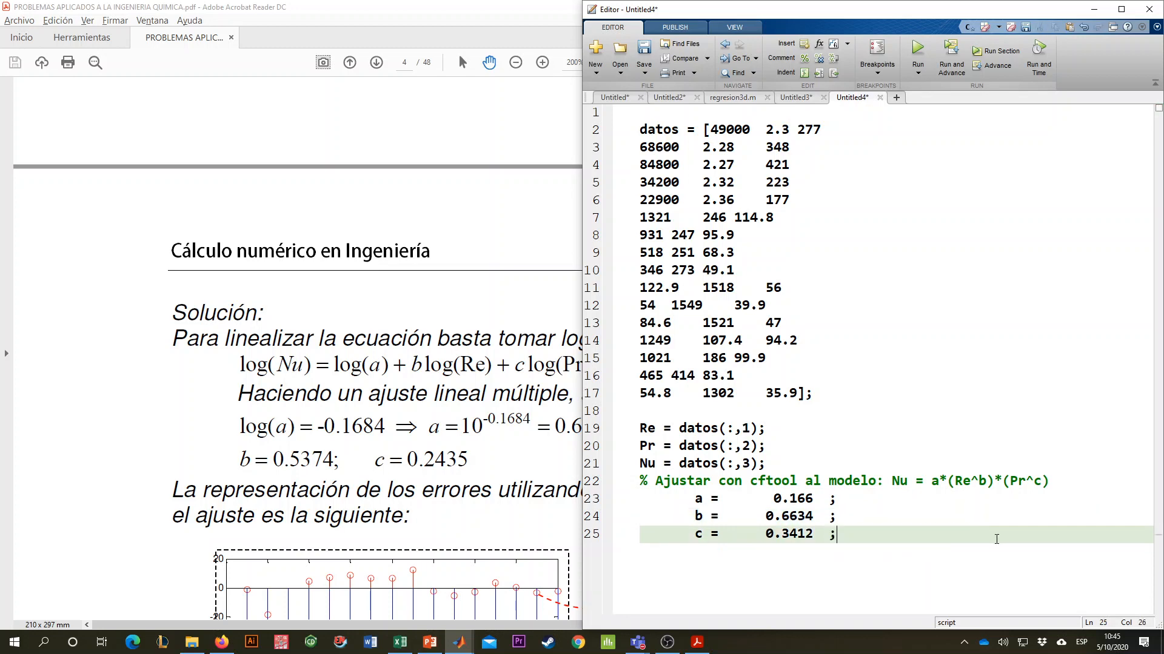
- Review the published coefficients in the PDF and browse the following regression problems, from fluidized-bed heat transfer to vapour pressure
click(405, 428)
scroll(452, 436, down, 3)
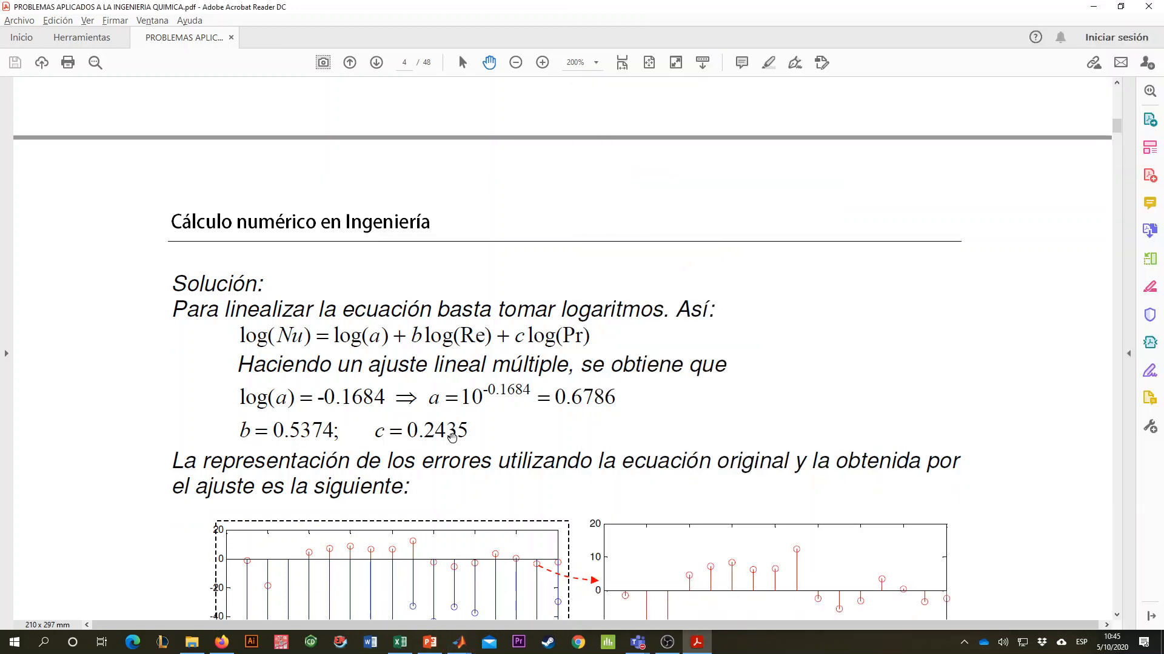
right_click(456, 455)
click(371, 383)
scroll(406, 348, down, 5)
scroll(414, 341, down, 3)
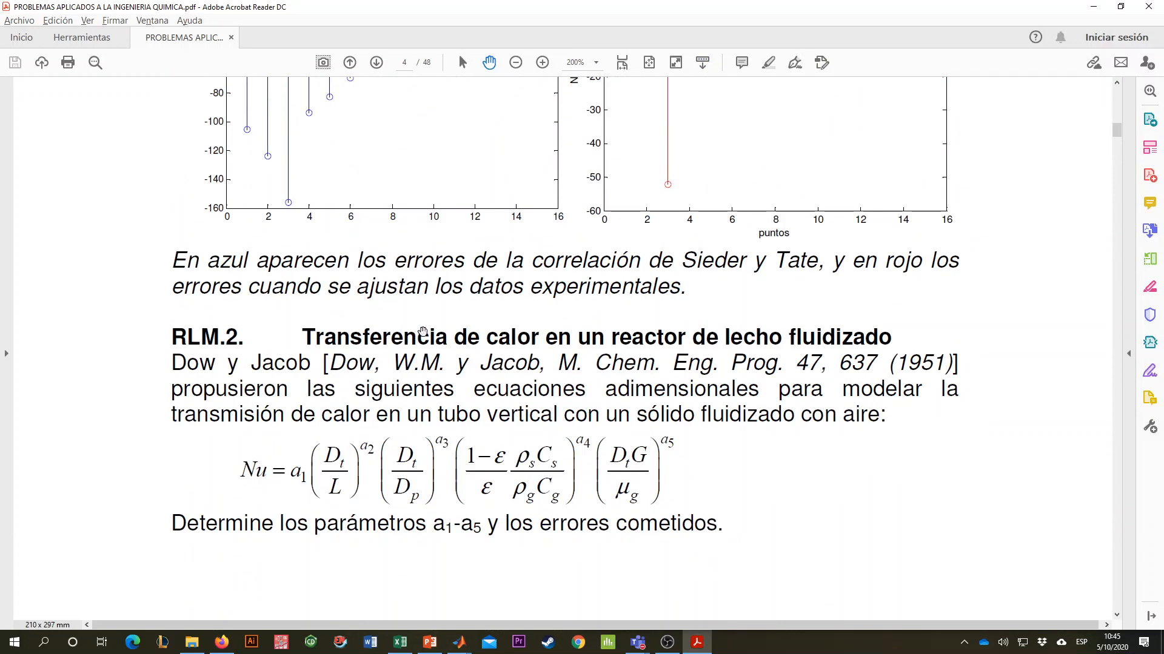
scroll(458, 332, down, 1)
scroll(479, 331, down, 3)
scroll(459, 355, down, 7)
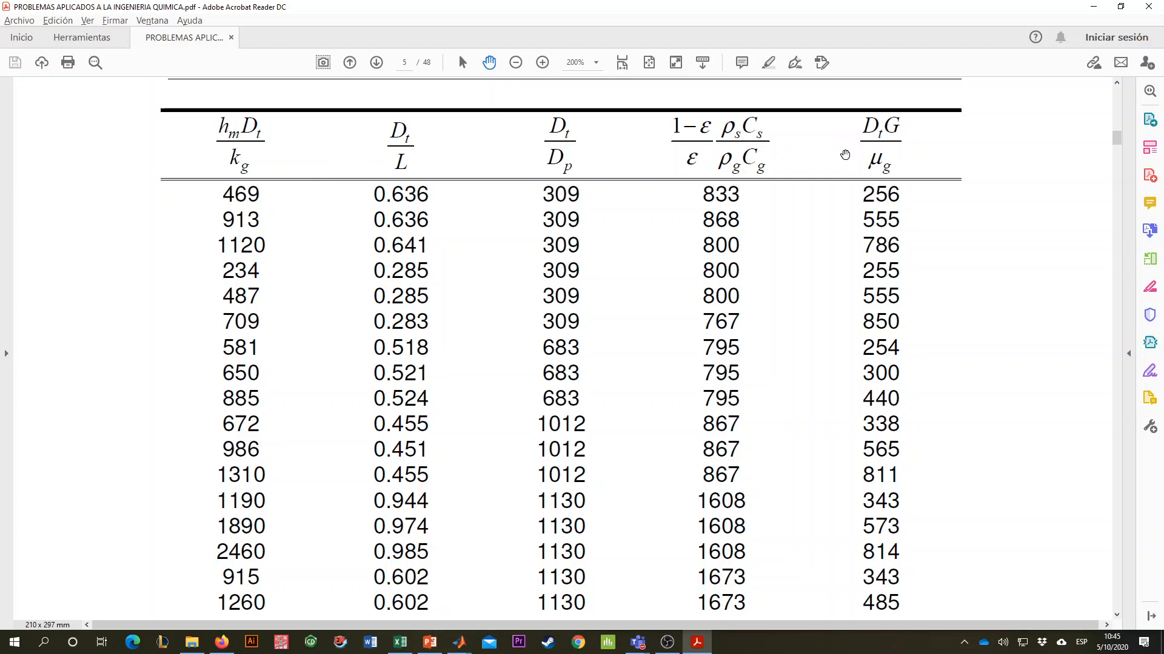
scroll(646, 194, down, 5)
scroll(536, 219, down, 15)
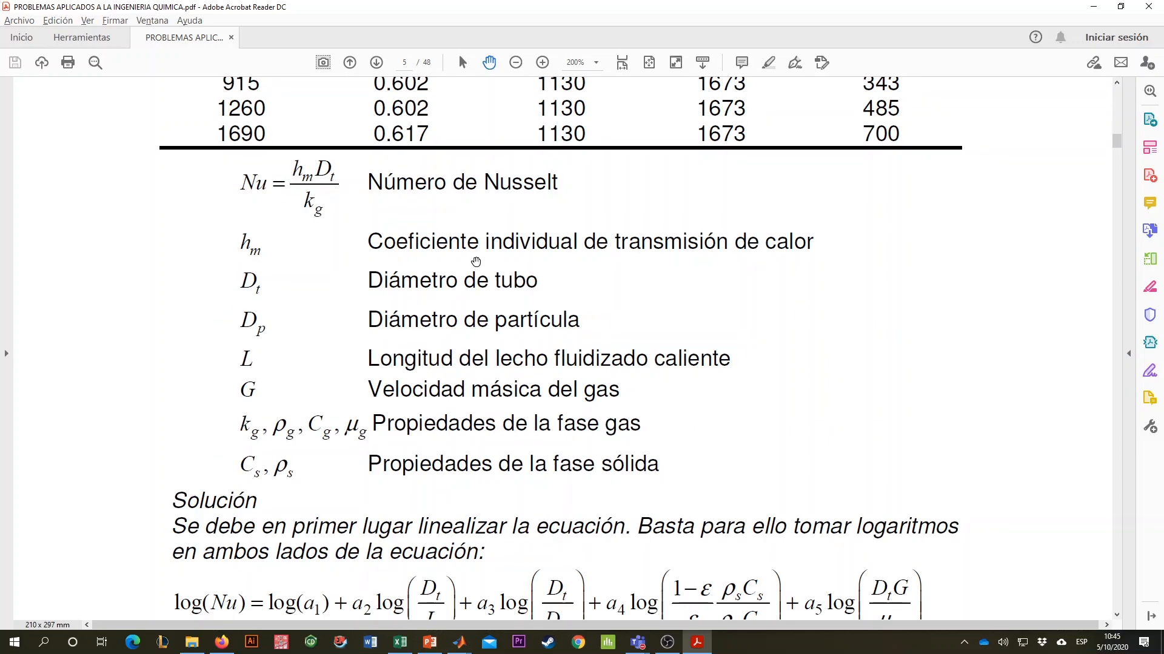
scroll(516, 258, down, 15)
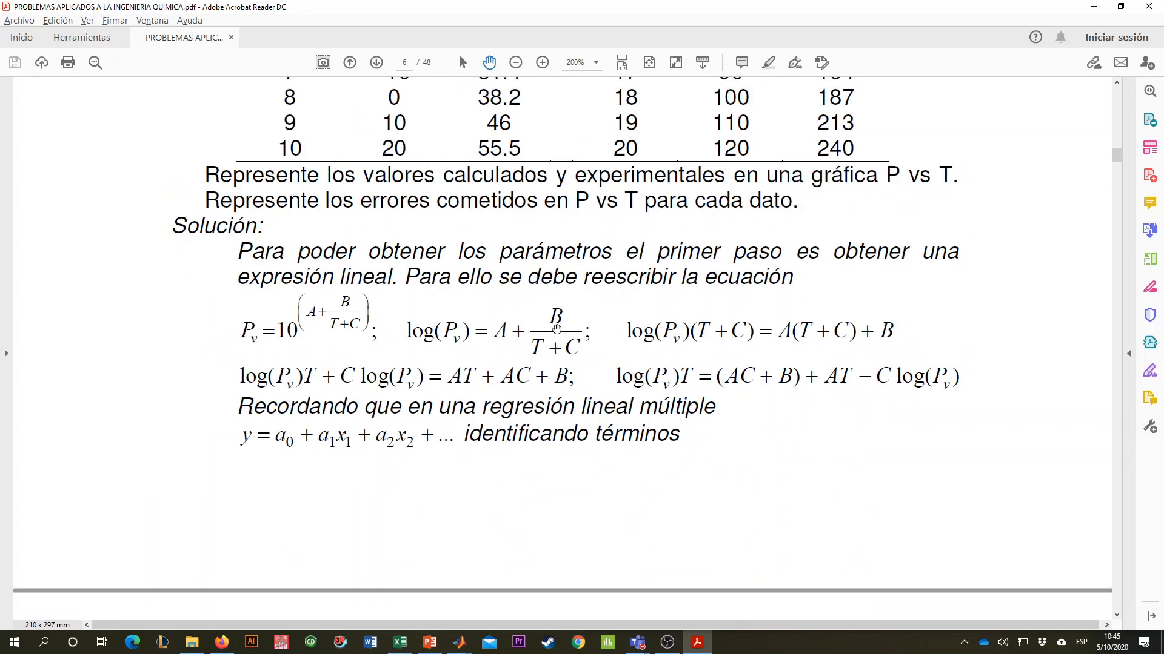
- Examine the vapour pressure solution and its plots in the PDF, plus problem RLM.4 on propane's heat capacity
scroll(533, 278, down, 15)
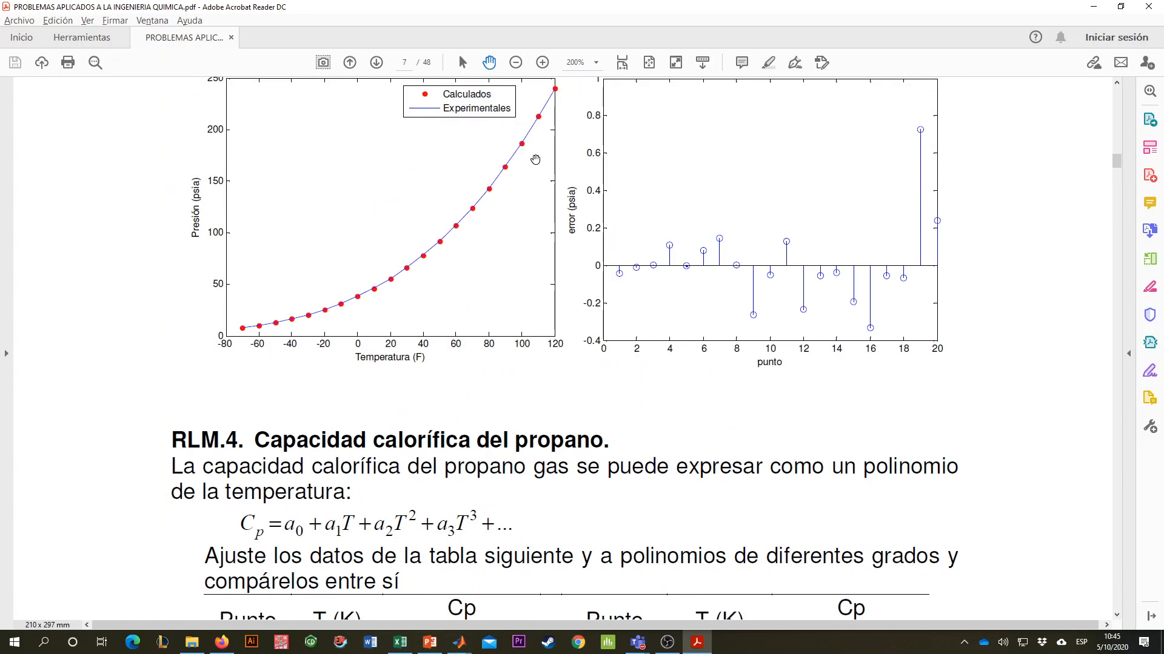
scroll(484, 259, down, 5)
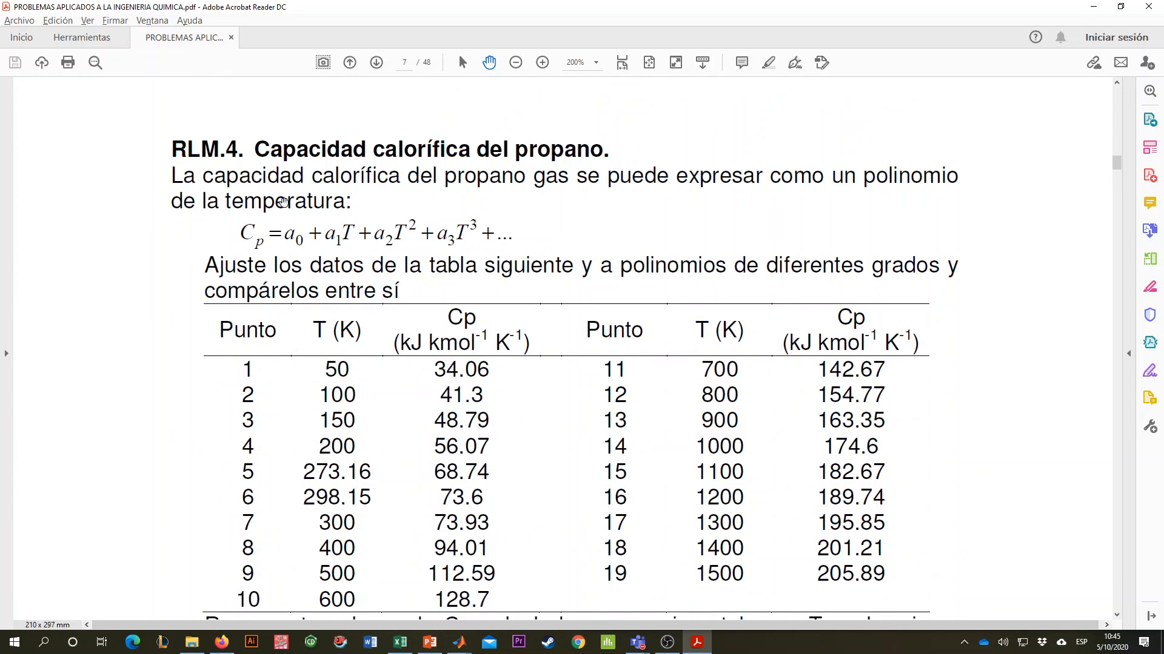
scroll(478, 268, down, 3)
scroll(424, 264, up, 3)
scroll(464, 317, down, 1)
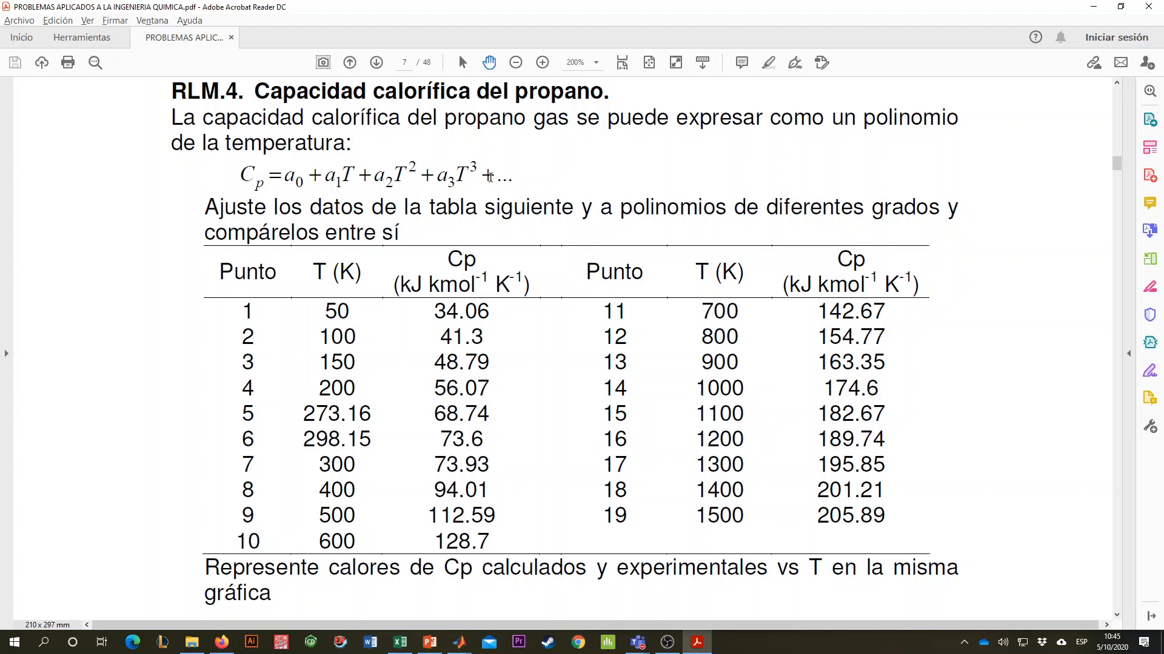
scroll(535, 197, down, 1)
scroll(535, 197, down, 10)
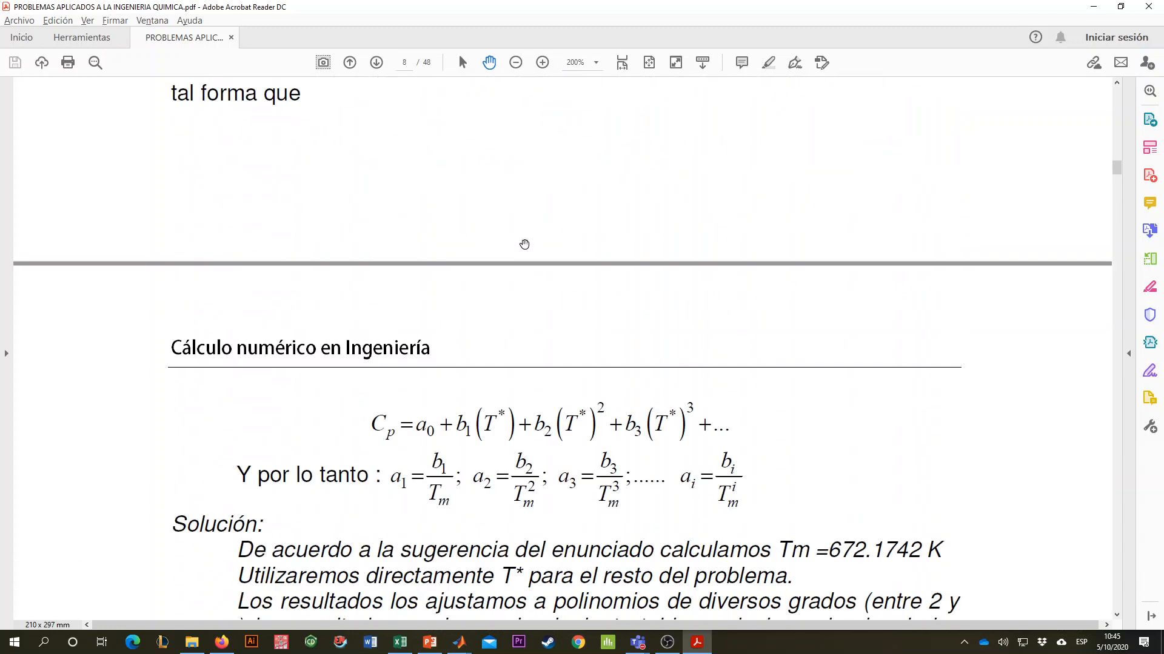
scroll(557, 271, up, 9)
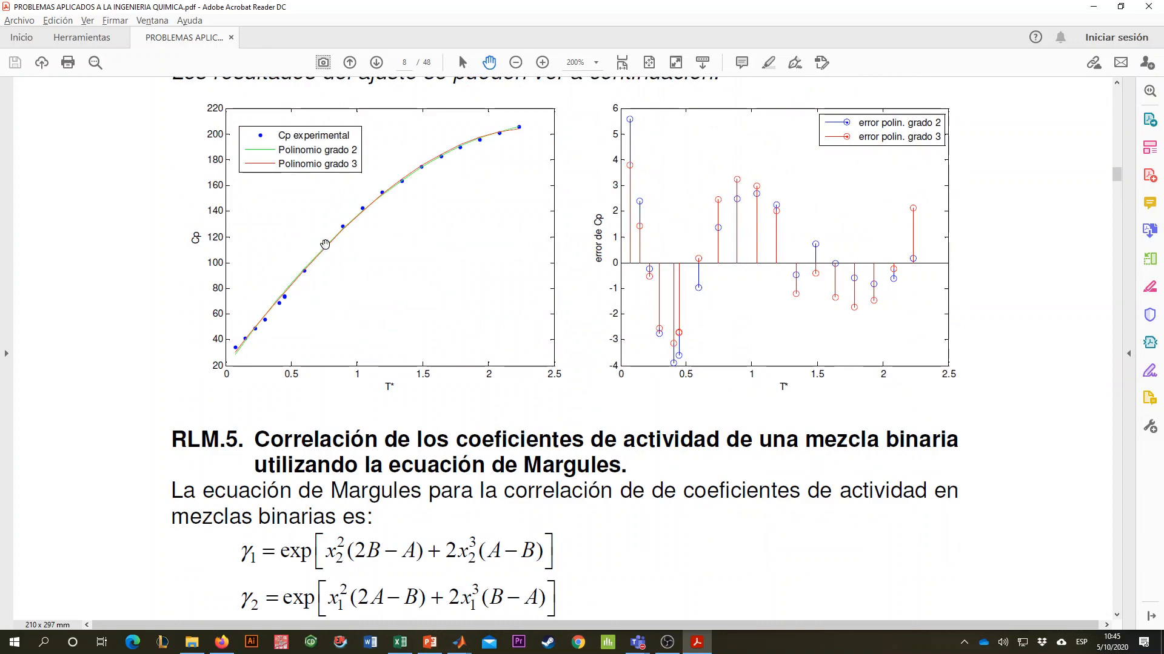
- Review problems RLM.5 on the Margules equation and RLM.6 on heterogeneous catalytic reaction rates, up to the nonlinear equations section
scroll(570, 232, down, 15)
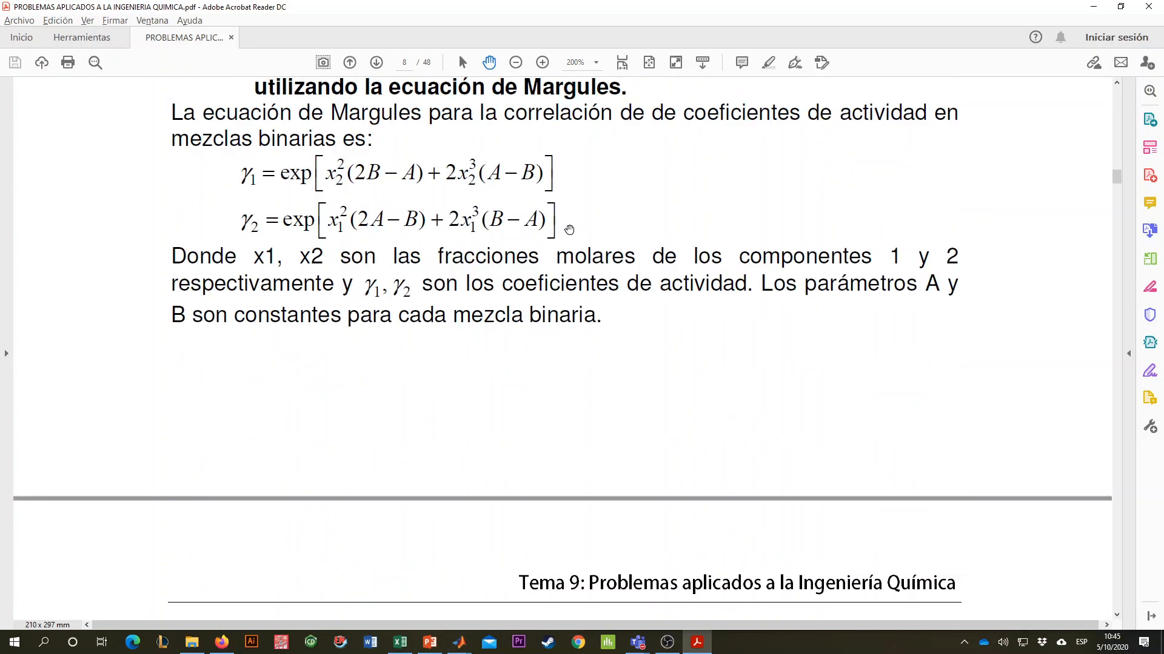
scroll(570, 232, down, 20)
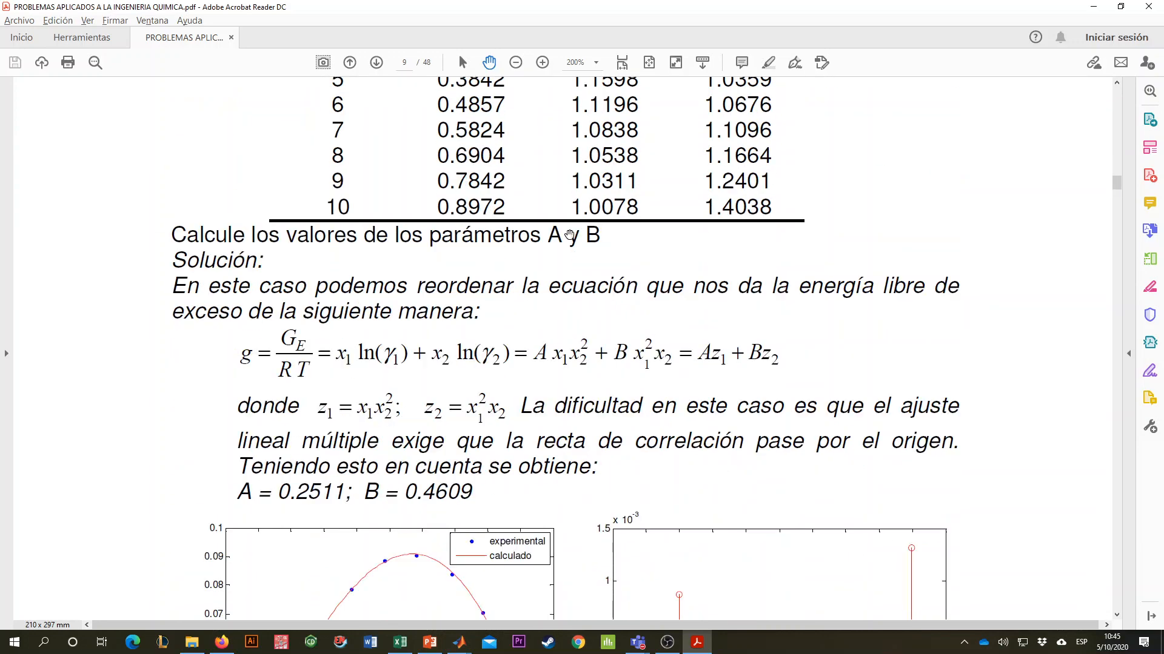
scroll(576, 239, down, 20)
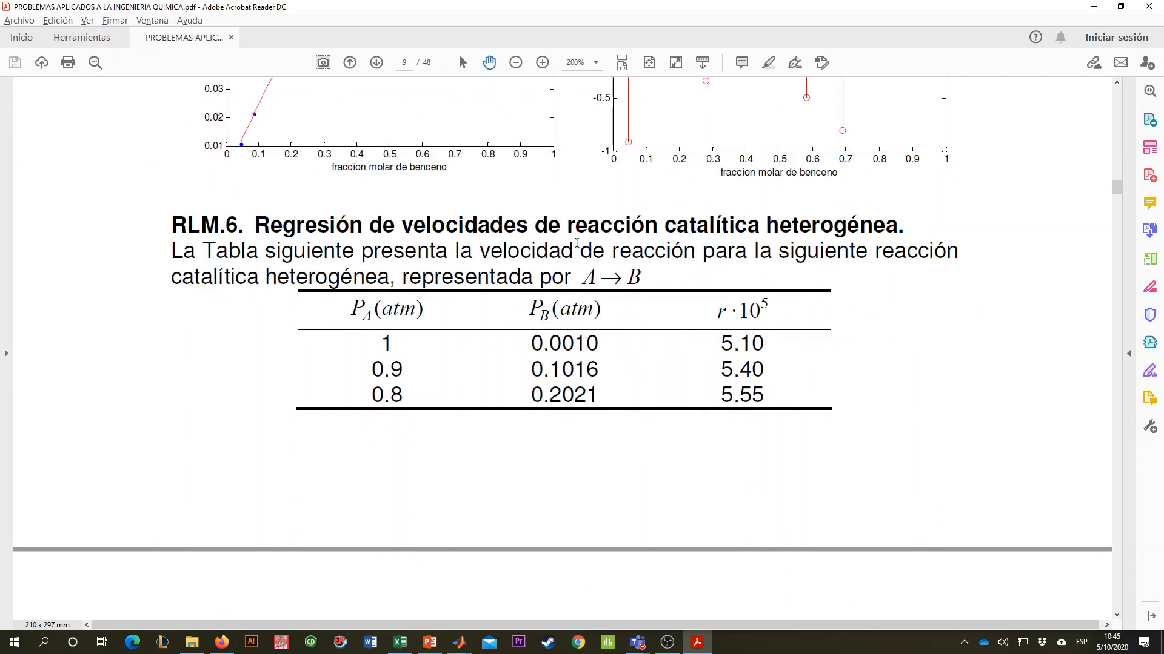
scroll(580, 244, down, 7)
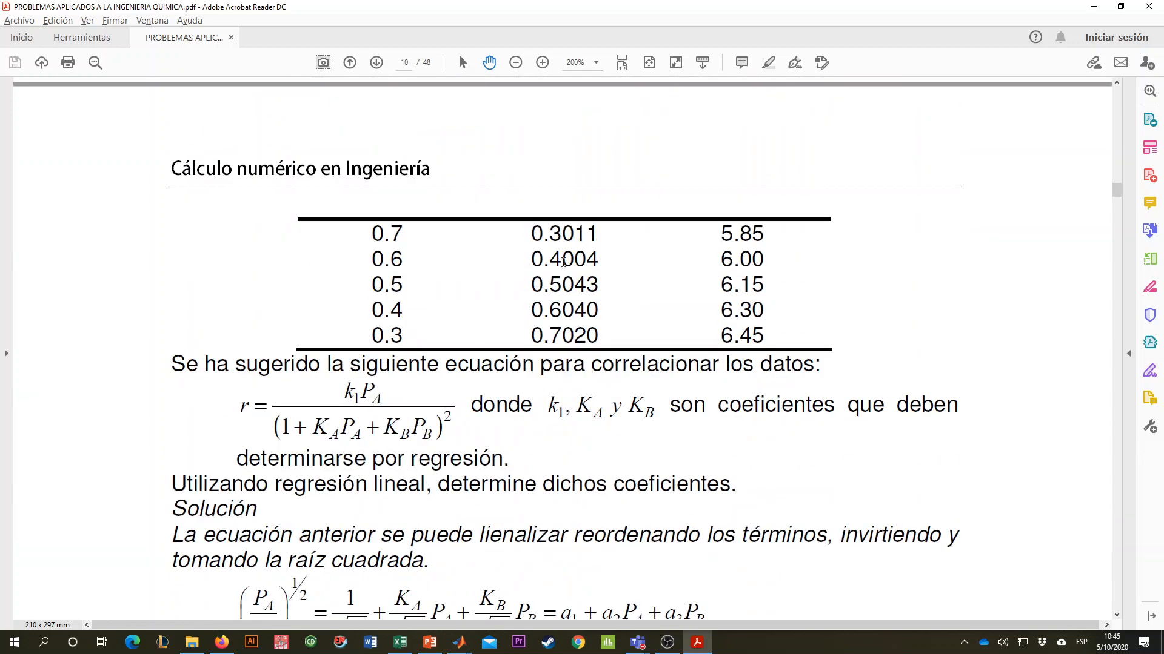
scroll(563, 262, down, 7)
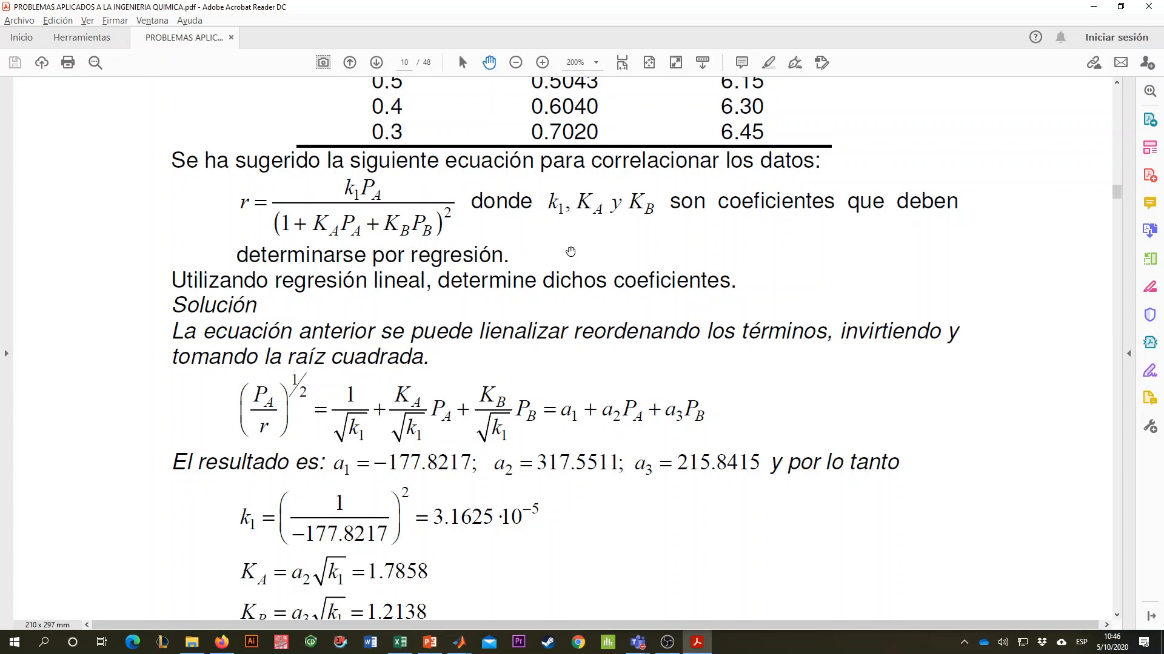
scroll(543, 249, down, 20)
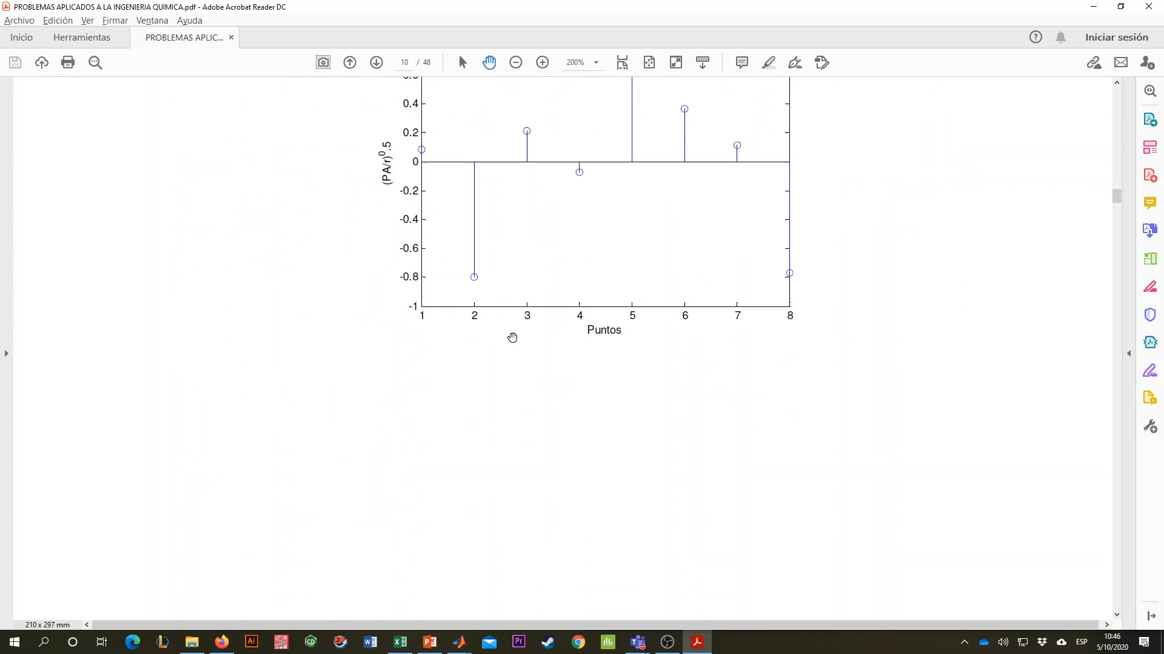
scroll(512, 338, down, 20)
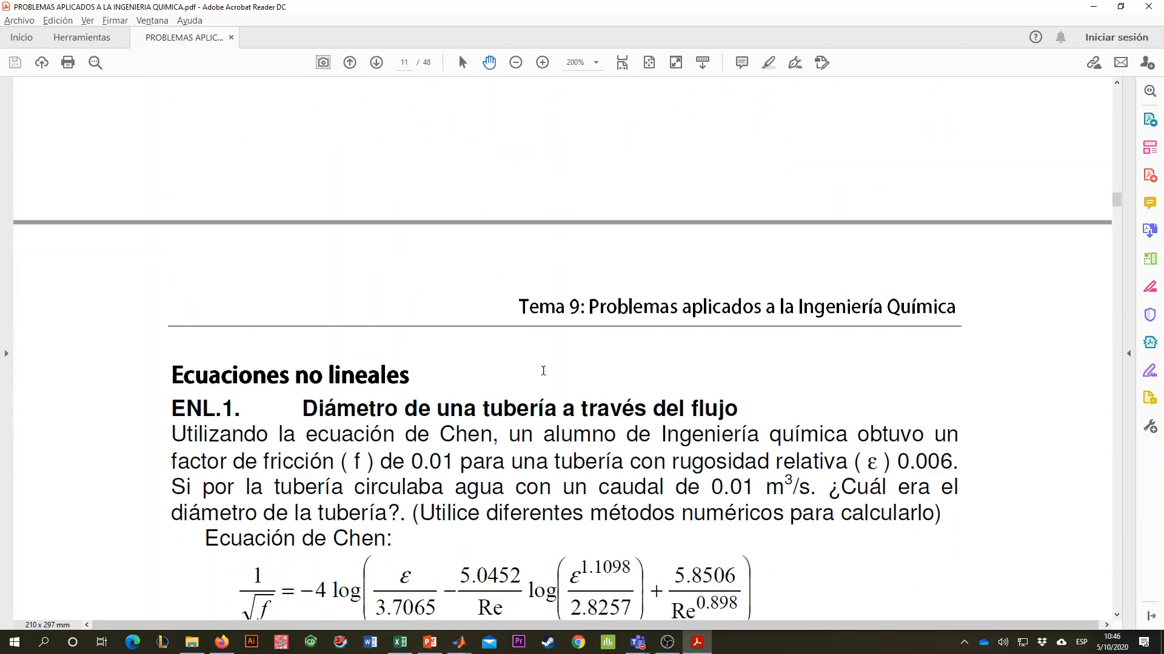
scroll(543, 371, up, 2)
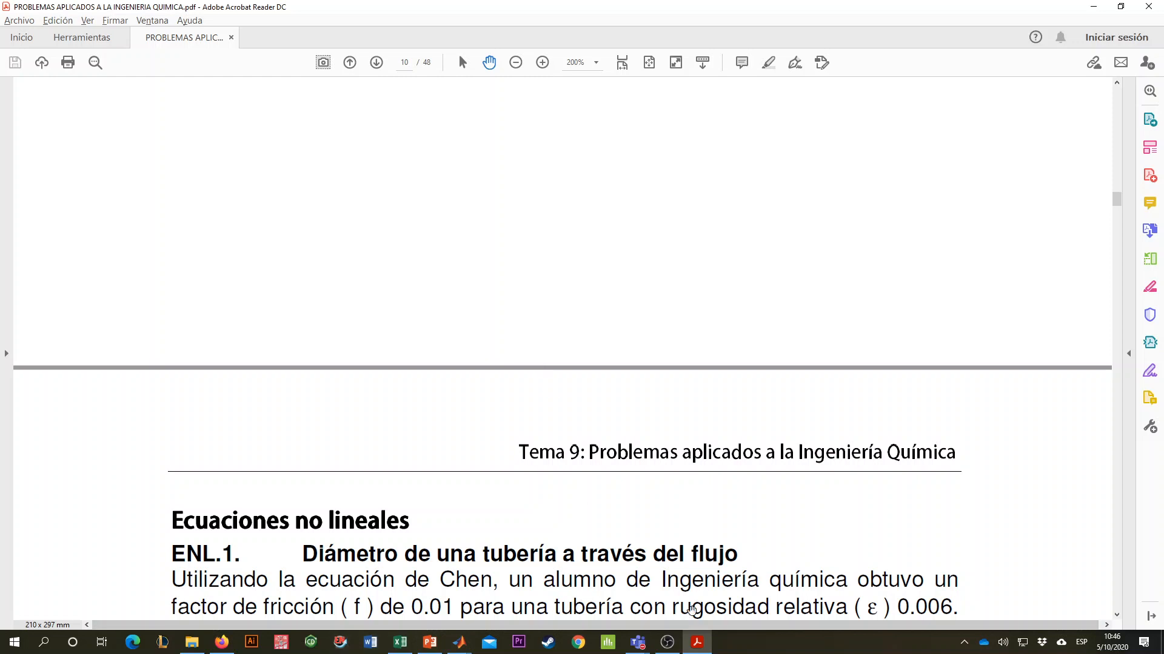
- Switch to MATLAB's Curve Fitting Tool and select the custom equation a*(Re^b)*(Pr^c)
key(alt+Tab)
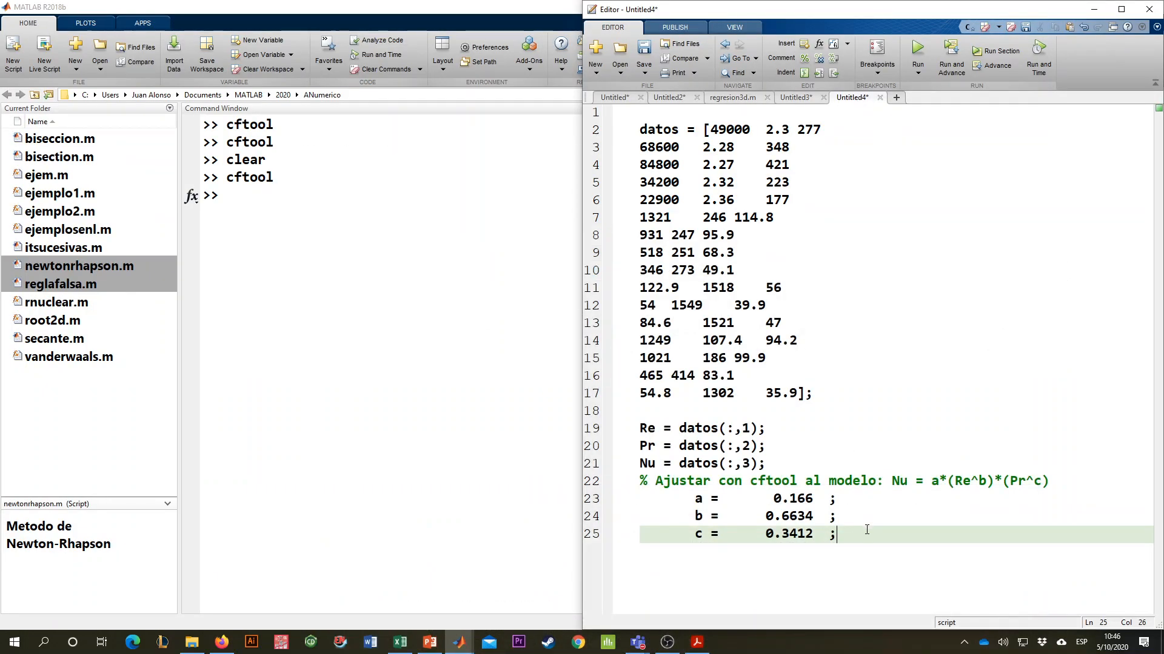
click(500, 512)
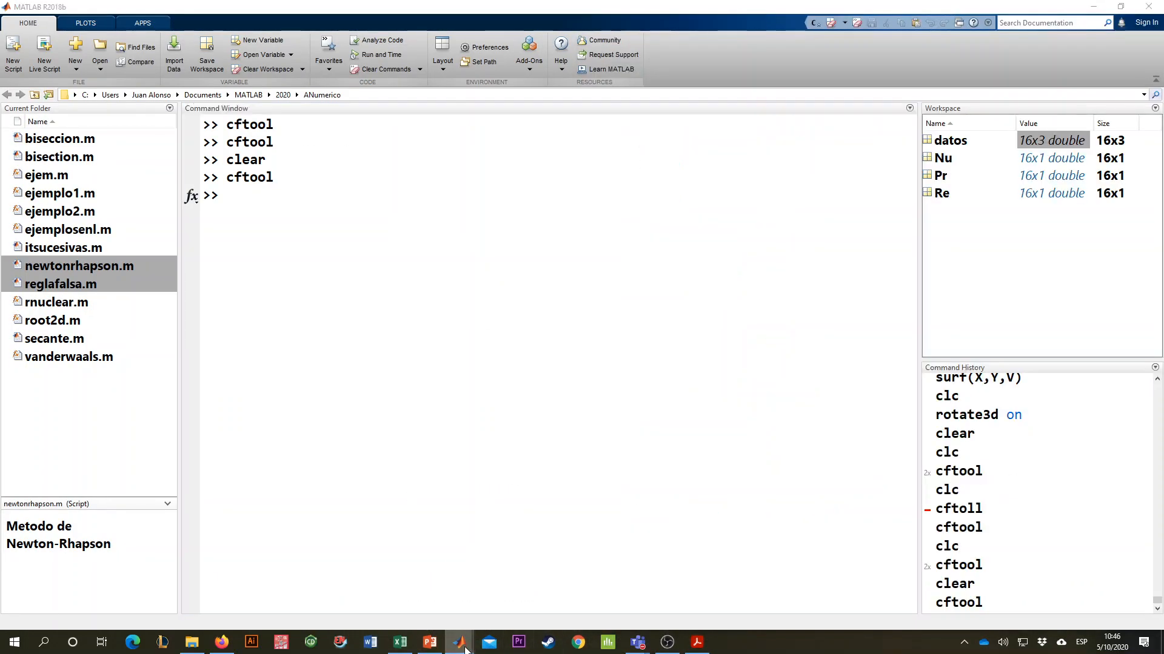
mouse_move(459, 642)
click(566, 594)
drag(709, 147, 568, 158)
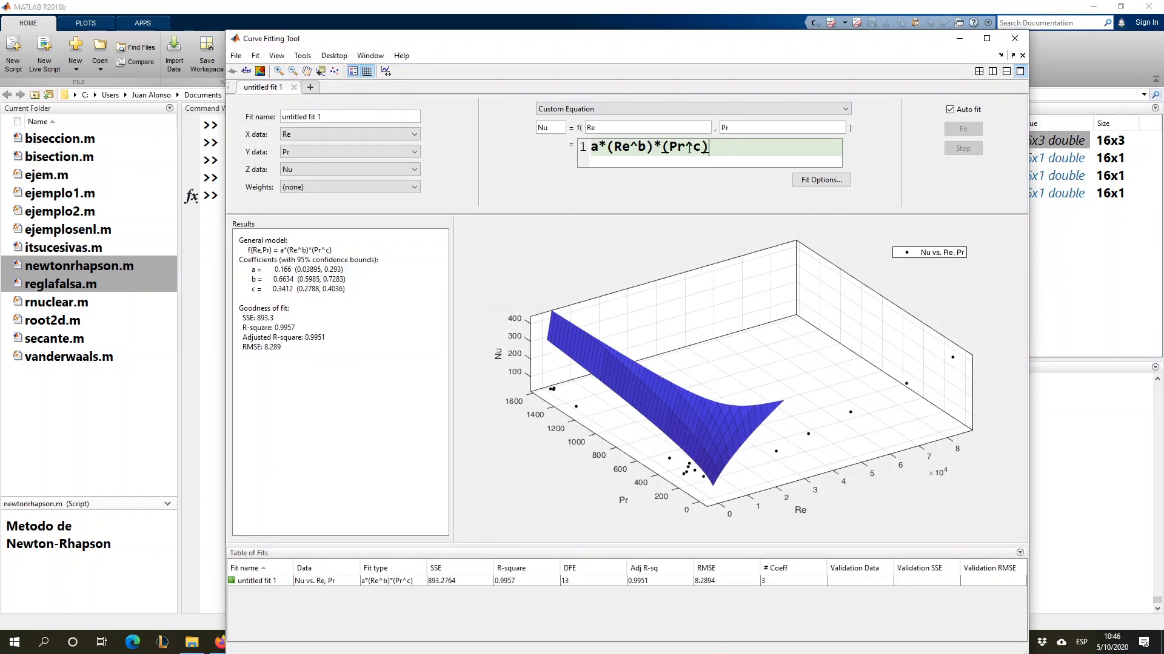